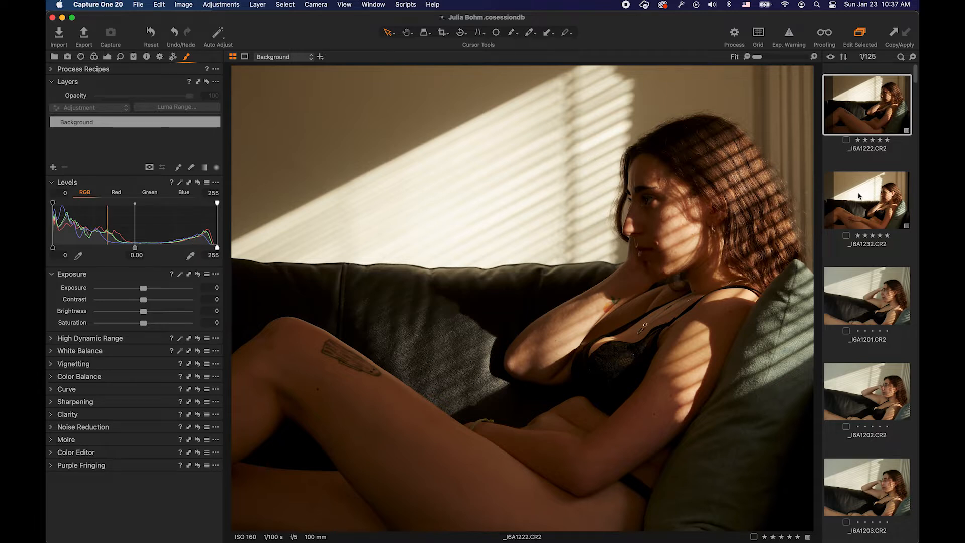
pyautogui.scroll(-10, 858, 195)
pyautogui.scroll(-12, 858, 196)
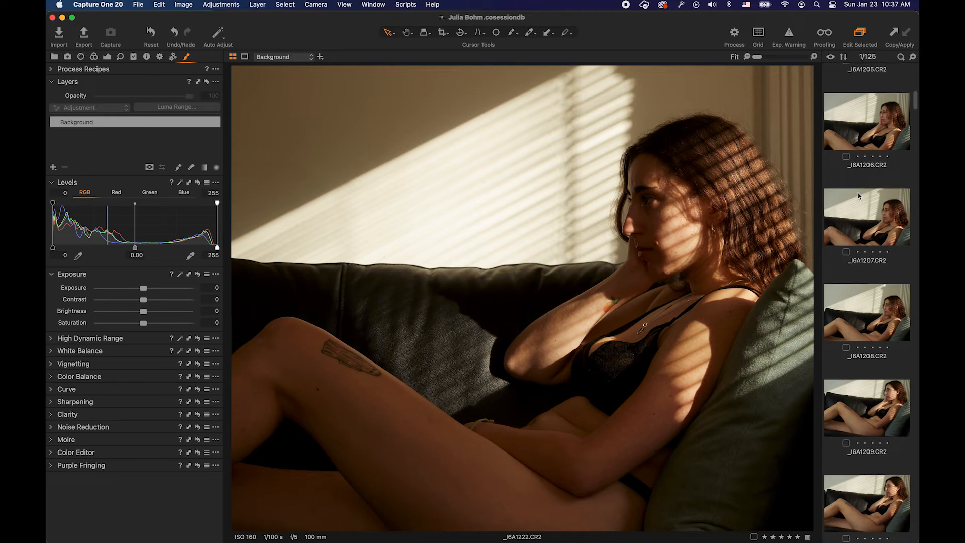
pyautogui.scroll(-9, 858, 196)
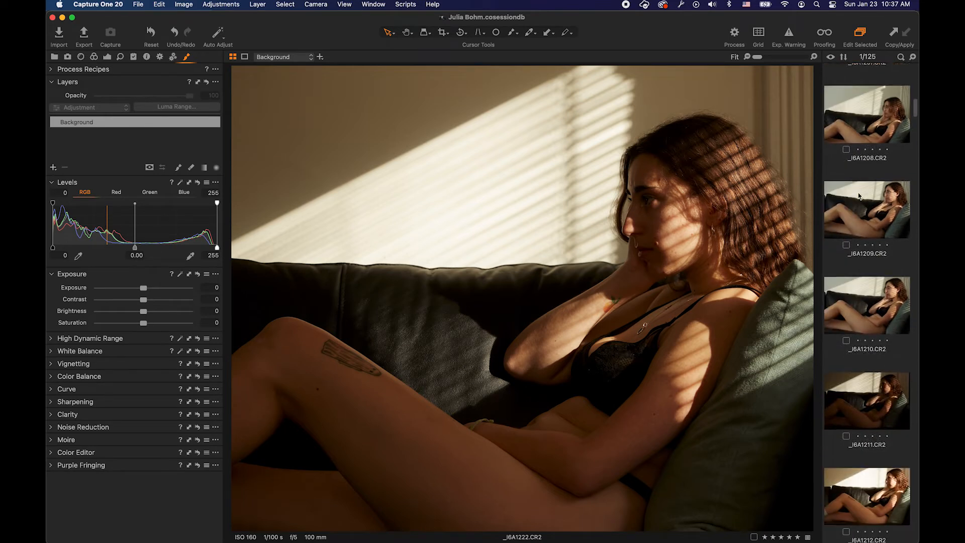
pyautogui.scroll(20, 858, 192)
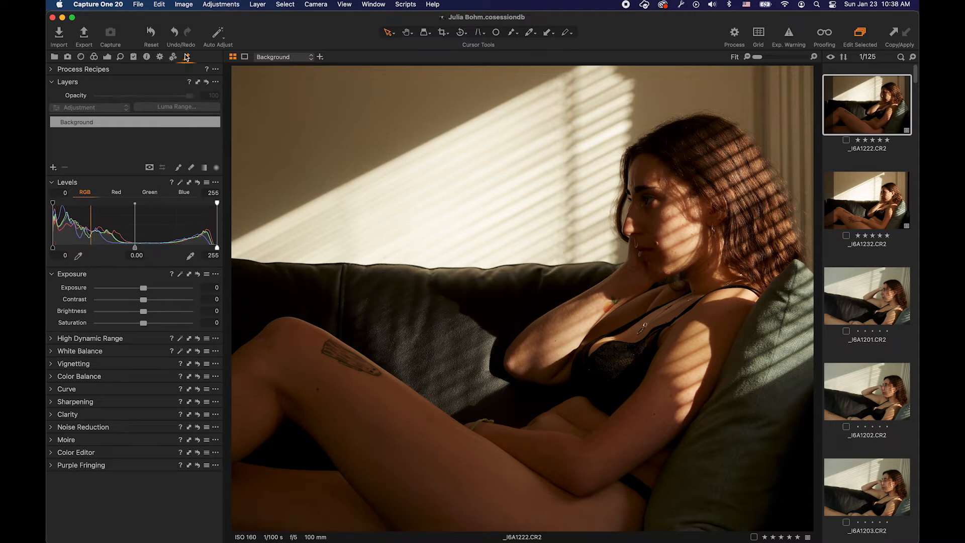
# - Set the photo's High Dynamic Range values to Highlight -63, Shadow 35, White -31 and Black 0
pyautogui.click(64, 83)
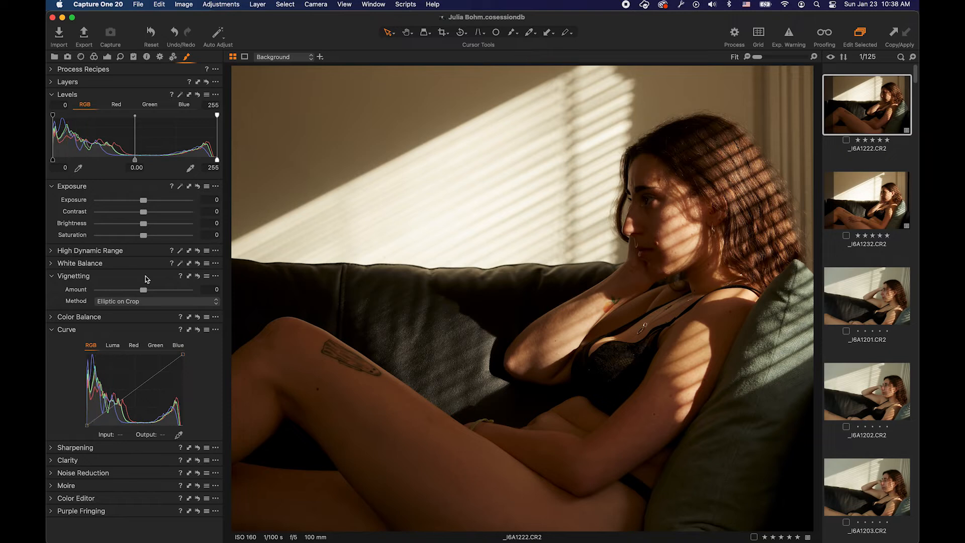
pyautogui.click(51, 251)
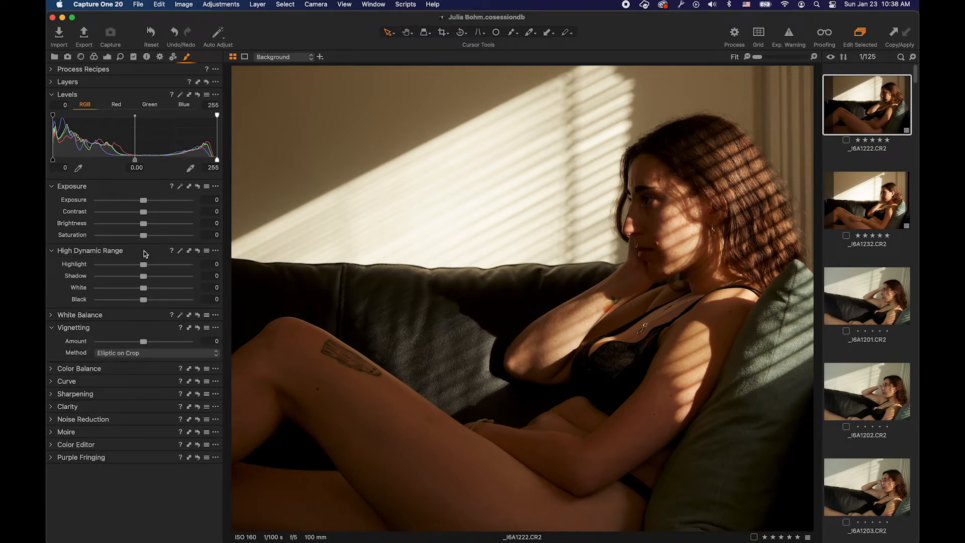
pyautogui.click(166, 278)
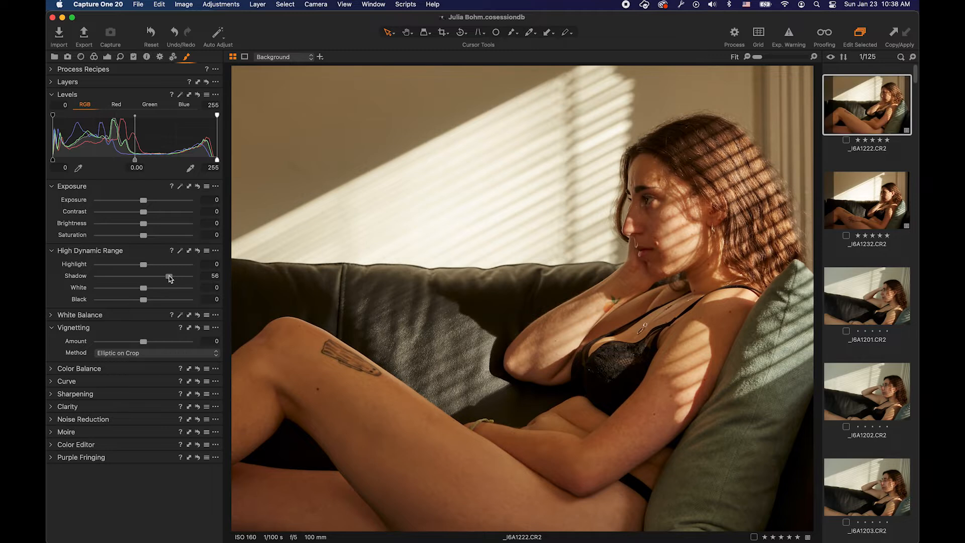
pyautogui.moveTo(166, 277); pyautogui.dragTo(166, 278)
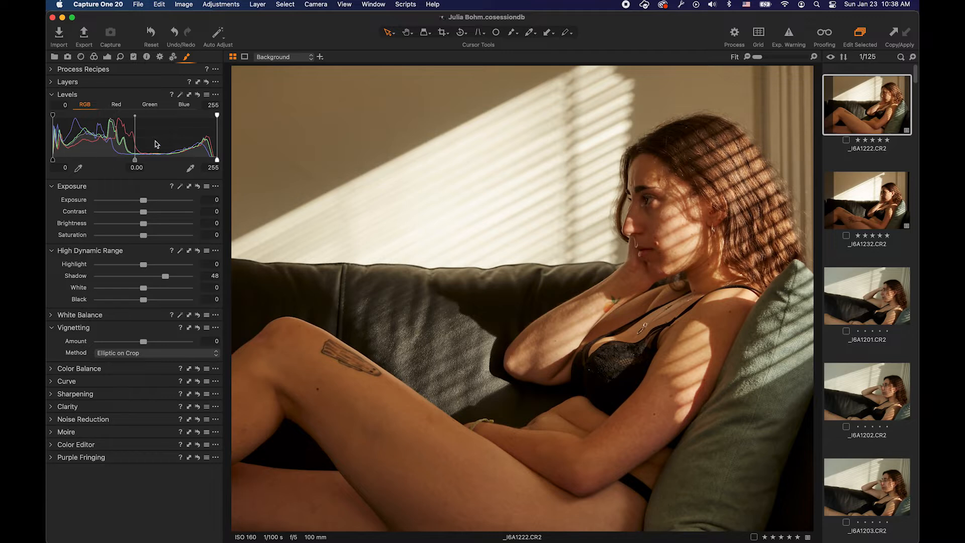
pyautogui.moveTo(143, 264); pyautogui.dragTo(214, 302)
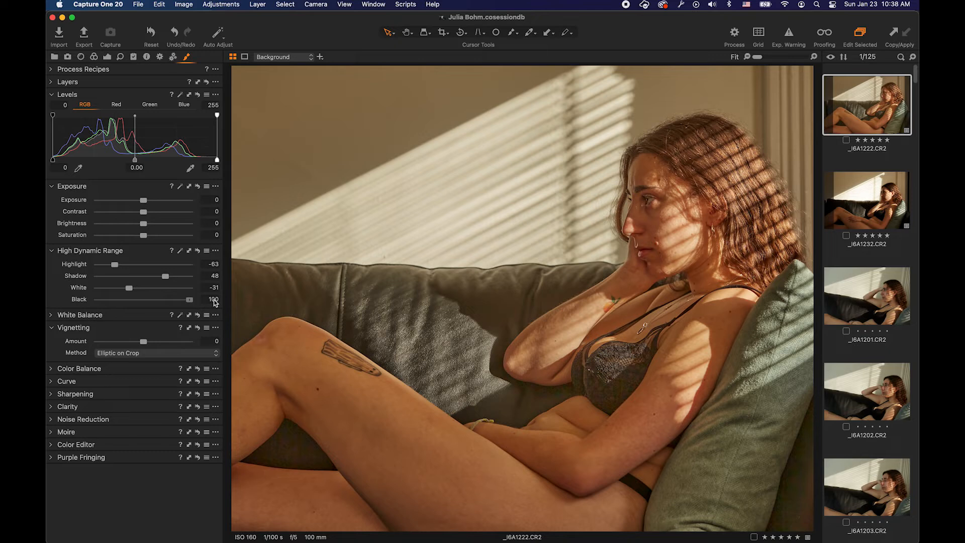
pyautogui.moveTo(214, 302); pyautogui.dragTo(147, 302)
pyautogui.doubleClick(147, 302)
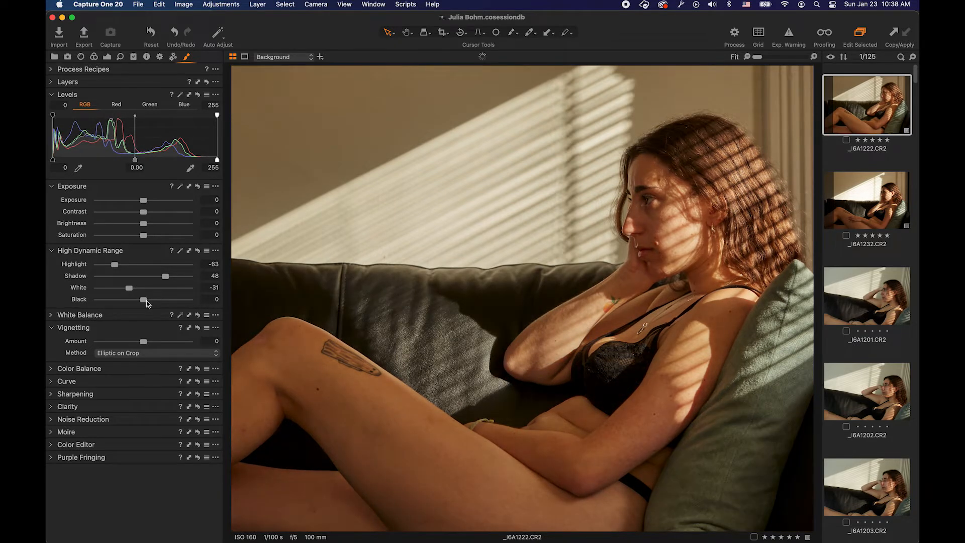
pyautogui.moveTo(167, 280); pyautogui.dragTo(162, 277)
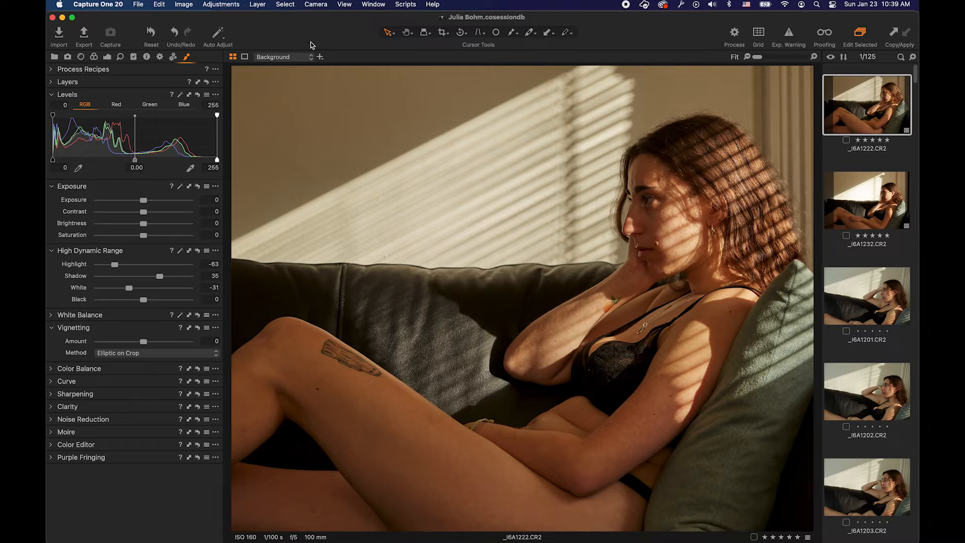
# - Reset all adjustments to compare with the original photo, and undo the reset
pyautogui.click(152, 33)
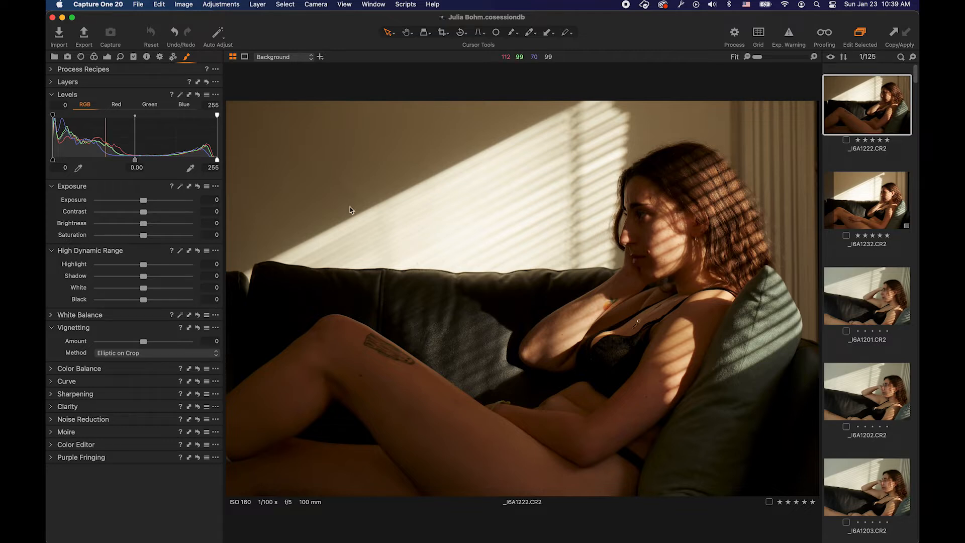
pyautogui.press('super+z')
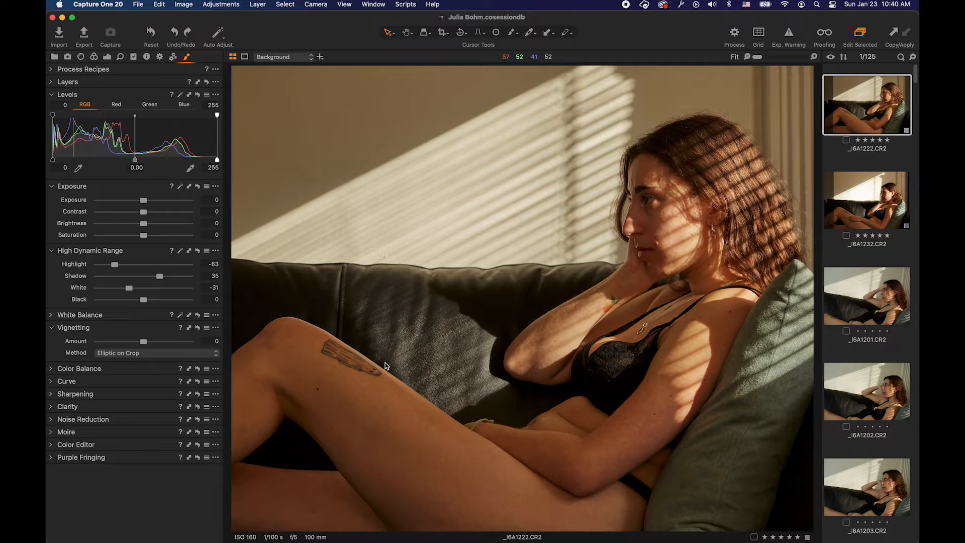
# - Add a new empty adjustment layer above the background and name it Skin
pyautogui.click(52, 83)
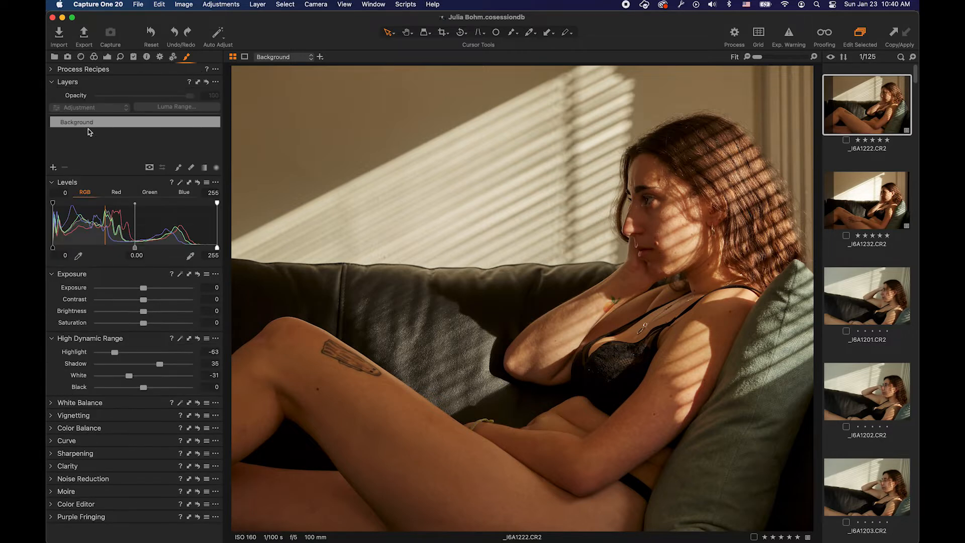
pyautogui.click(53, 167)
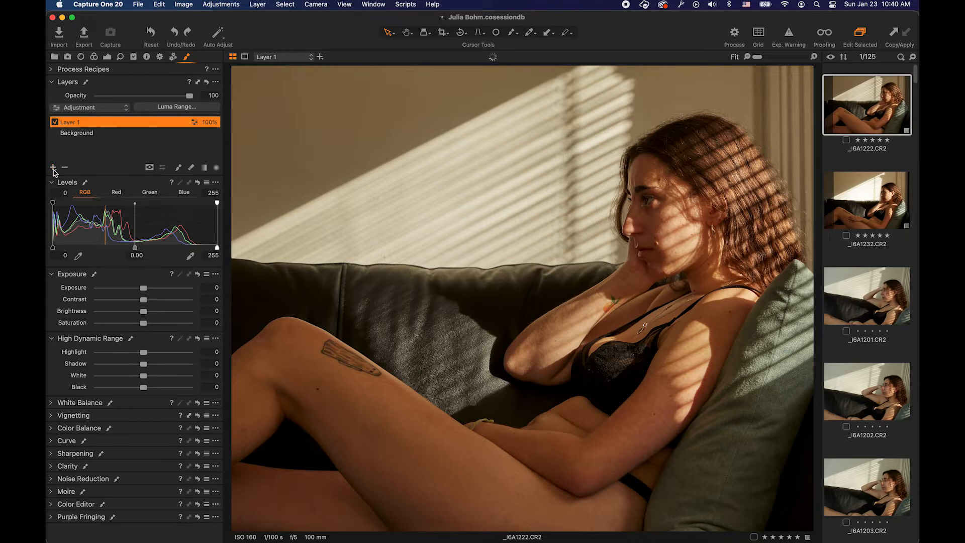
pyautogui.doubleClick(73, 124)
pyautogui.write('Skin')
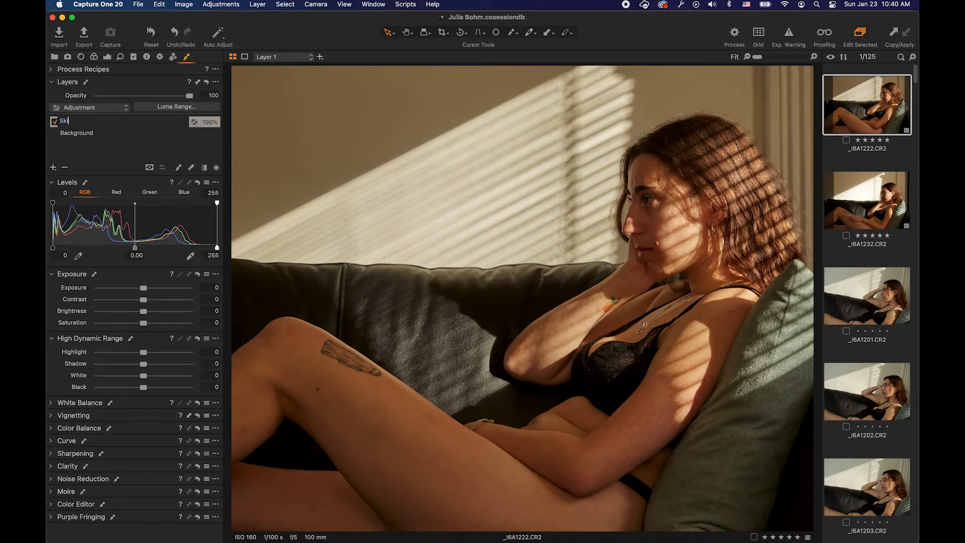
pyautogui.press('Return')
# - Brush the Skin layer's mask over the shaded middle of the near thigh, extending it toward the knee
pyautogui.press('b')
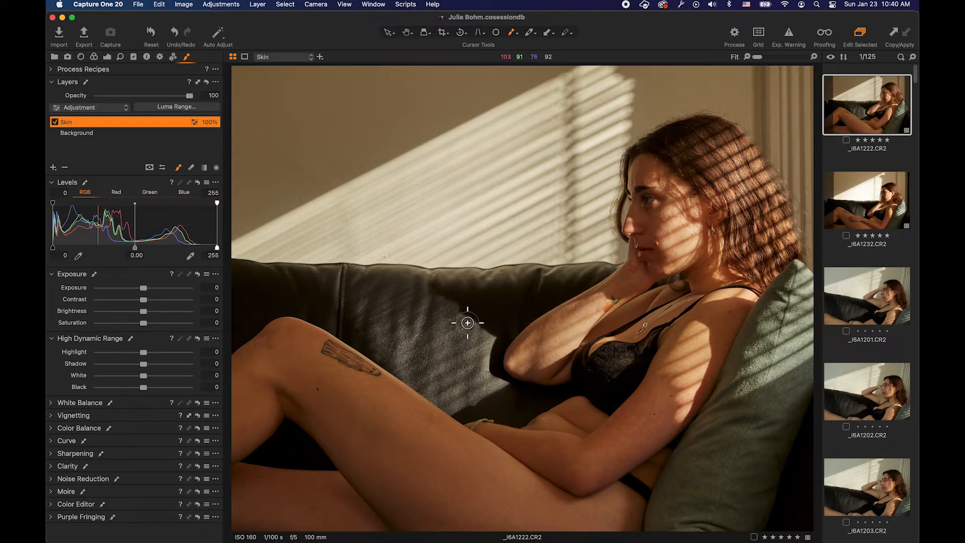
pyautogui.click(432, 391)
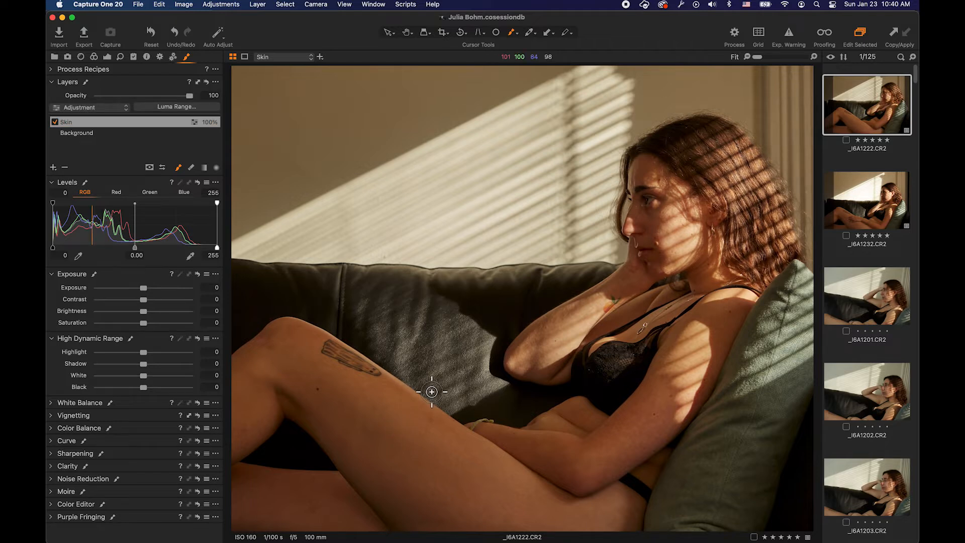
pyautogui.click(401, 425)
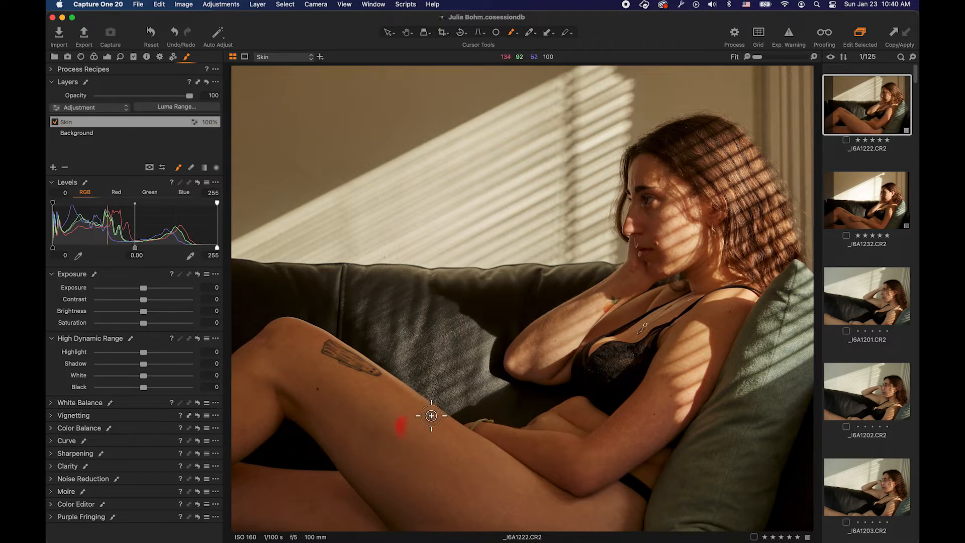
pyautogui.moveTo(402, 414)
pyautogui.mouseDown()
pyautogui.moveTo(398, 446)
pyautogui.moveTo(417, 445)
pyautogui.moveTo(409, 431)
pyautogui.moveTo(412, 467)
pyautogui.moveTo(414, 433)
pyautogui.moveTo(415, 489)
pyautogui.mouseUp()
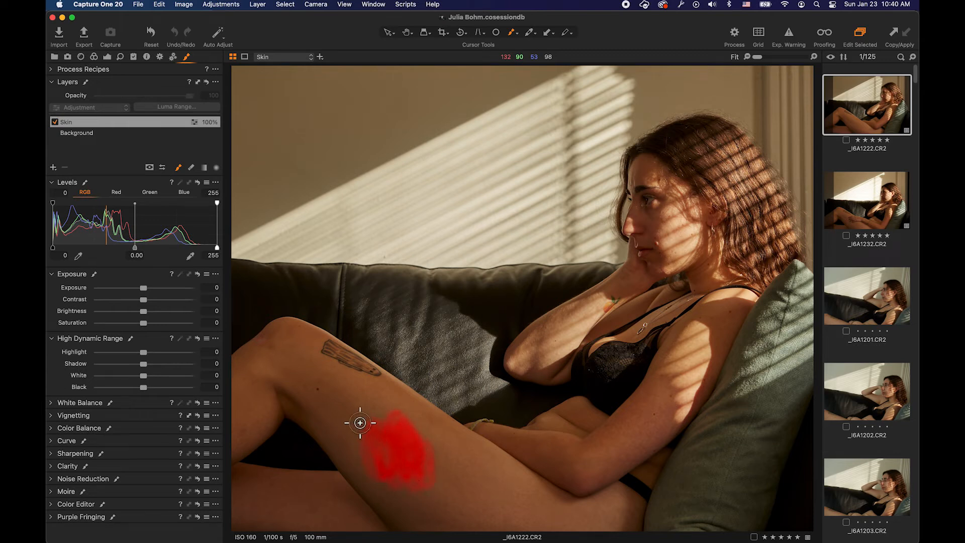
pyautogui.moveTo(369, 436)
pyautogui.mouseDown()
pyautogui.moveTo(375, 410)
pyautogui.moveTo(411, 422)
pyautogui.mouseUp()
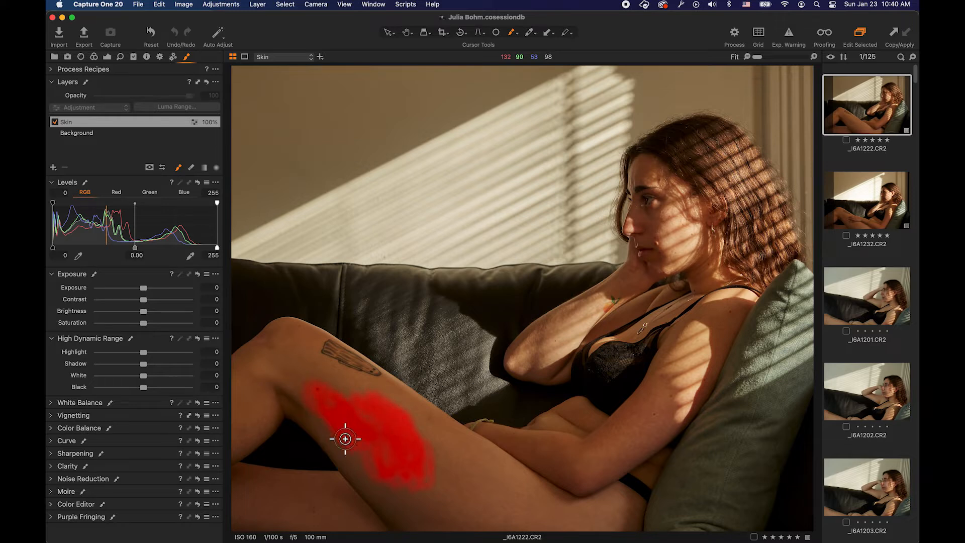
# - Brush the Skin mask along the thigh near the hip and up the near arm from elbow to shoulder
pyautogui.moveTo(521, 497)
pyautogui.mouseDown()
pyautogui.moveTo(473, 498)
pyautogui.moveTo(486, 509)
pyautogui.moveTo(516, 508)
pyautogui.moveTo(486, 525)
pyautogui.moveTo(573, 508)
pyautogui.mouseUp()
pyautogui.moveTo(610, 450)
pyautogui.mouseDown()
pyautogui.moveTo(650, 396)
pyautogui.moveTo(640, 421)
pyautogui.moveTo(614, 451)
pyautogui.moveTo(646, 399)
pyautogui.mouseUp()
pyautogui.moveTo(625, 449)
pyautogui.mouseDown()
pyautogui.moveTo(655, 396)
pyautogui.moveTo(627, 444)
pyautogui.moveTo(647, 432)
pyautogui.mouseUp()
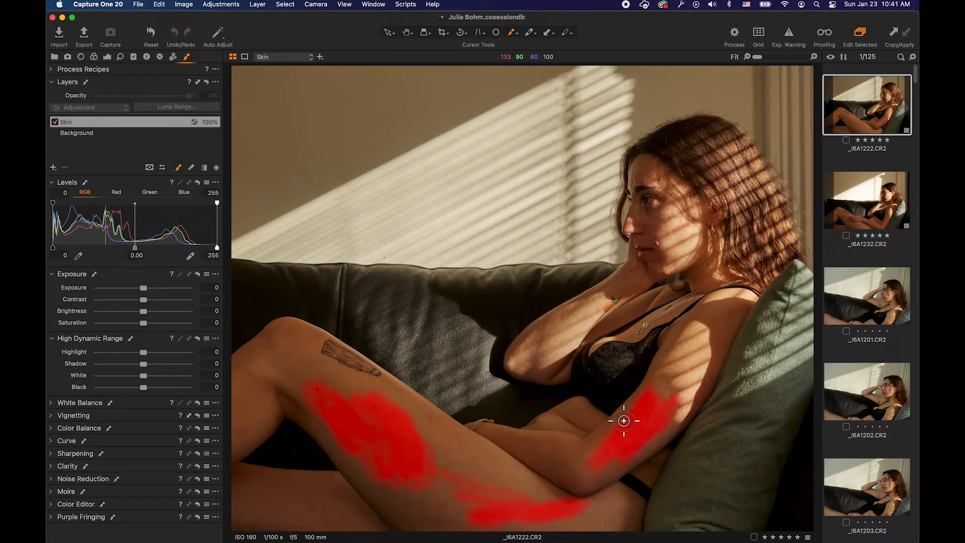
pyautogui.moveTo(636, 443)
pyautogui.mouseDown()
pyautogui.moveTo(673, 401)
pyautogui.moveTo(704, 340)
pyautogui.moveTo(701, 365)
pyautogui.moveTo(725, 312)
pyautogui.moveTo(664, 409)
pyautogui.moveTo(688, 335)
pyautogui.moveTo(663, 381)
pyautogui.mouseUp()
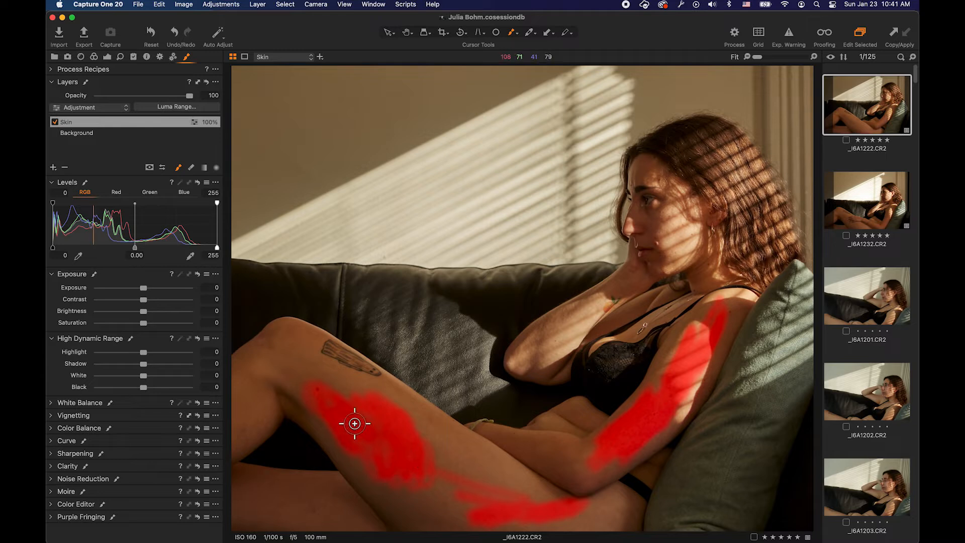
# - Extend the Skin mask over the lower leg and knee, and fill the unpainted gaps along the thigh
pyautogui.moveTo(255, 379)
pyautogui.mouseDown()
pyautogui.moveTo(236, 414)
pyautogui.moveTo(239, 379)
pyautogui.moveTo(249, 372)
pyautogui.moveTo(253, 392)
pyautogui.moveTo(281, 384)
pyautogui.moveTo(262, 384)
pyautogui.moveTo(233, 450)
pyautogui.moveTo(282, 410)
pyautogui.moveTo(241, 429)
pyautogui.mouseUp()
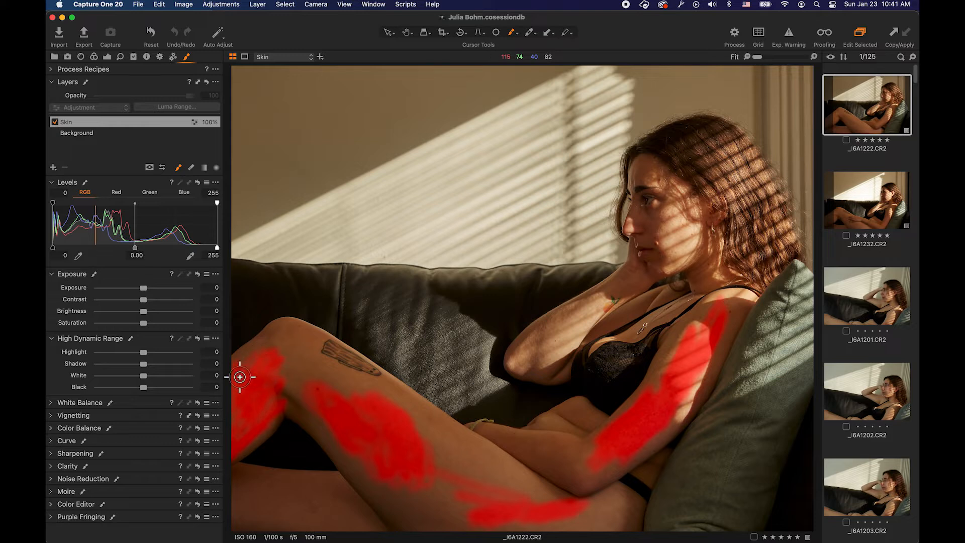
pyautogui.moveTo(309, 378); pyautogui.dragTo(308, 397)
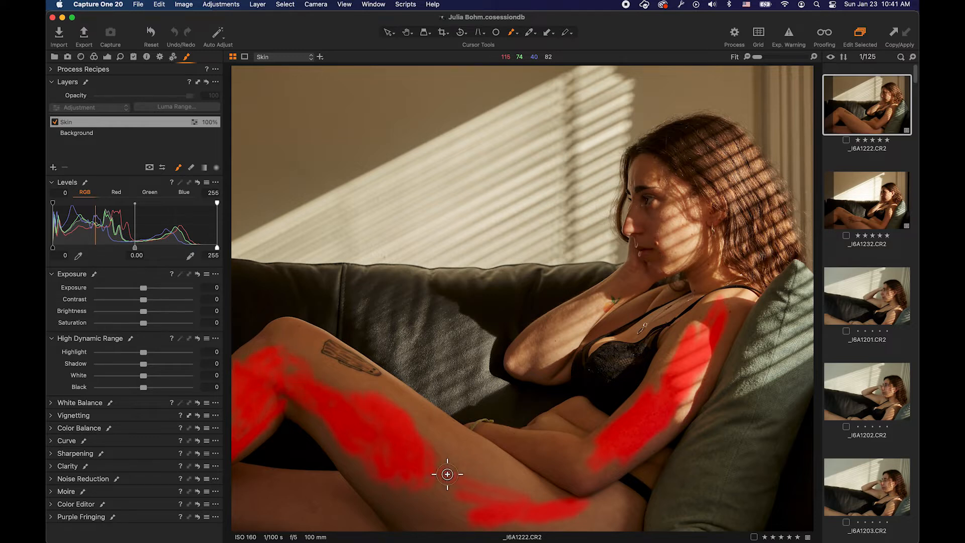
pyautogui.moveTo(446, 484); pyautogui.dragTo(501, 492)
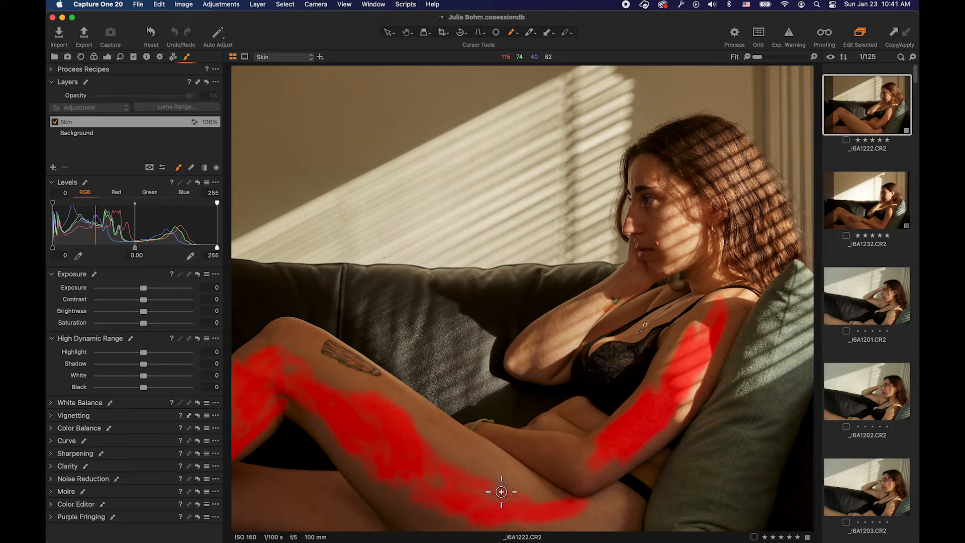
pyautogui.moveTo(426, 455)
pyautogui.mouseDown()
pyautogui.moveTo(436, 441)
pyautogui.moveTo(478, 455)
pyautogui.moveTo(515, 504)
pyautogui.mouseUp()
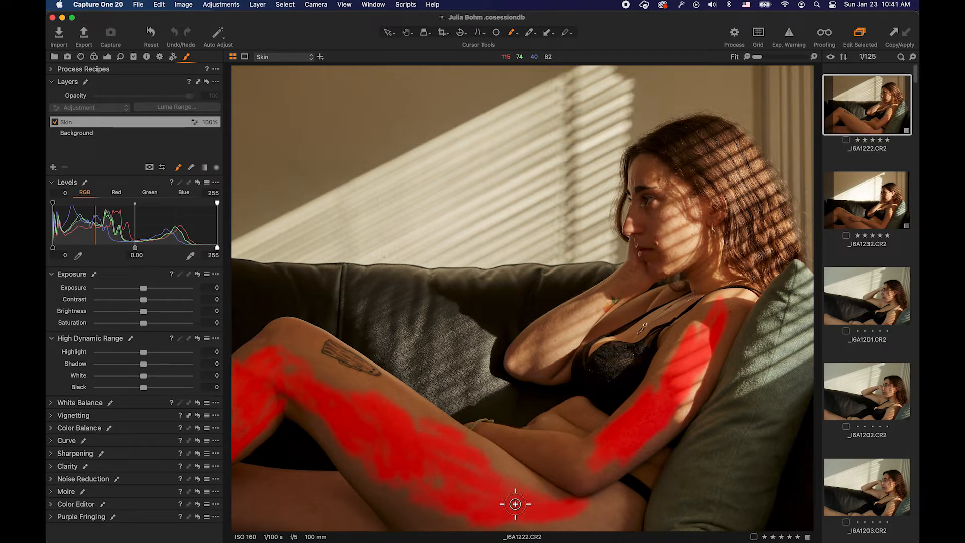
# - Brush the Skin mask over the forearm of the arm supporting the head
pyautogui.press('super+plus')
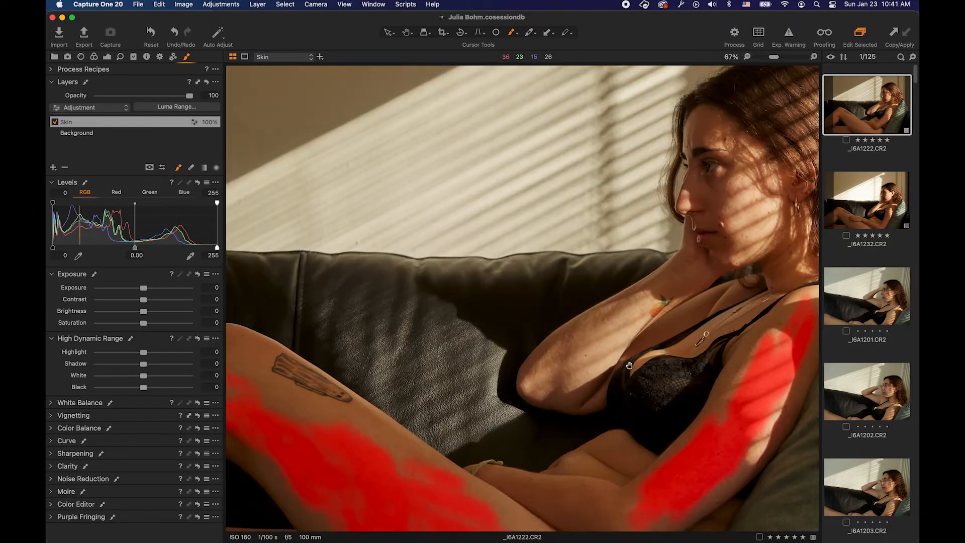
pyautogui.moveTo(630, 366); pyautogui.dragTo(545, 416)
pyautogui.moveTo(530, 382)
pyautogui.mouseDown()
pyautogui.moveTo(514, 394)
pyautogui.moveTo(530, 384)
pyautogui.moveTo(542, 391)
pyautogui.moveTo(517, 434)
pyautogui.moveTo(542, 405)
pyautogui.moveTo(526, 400)
pyautogui.moveTo(481, 415)
pyautogui.mouseUp()
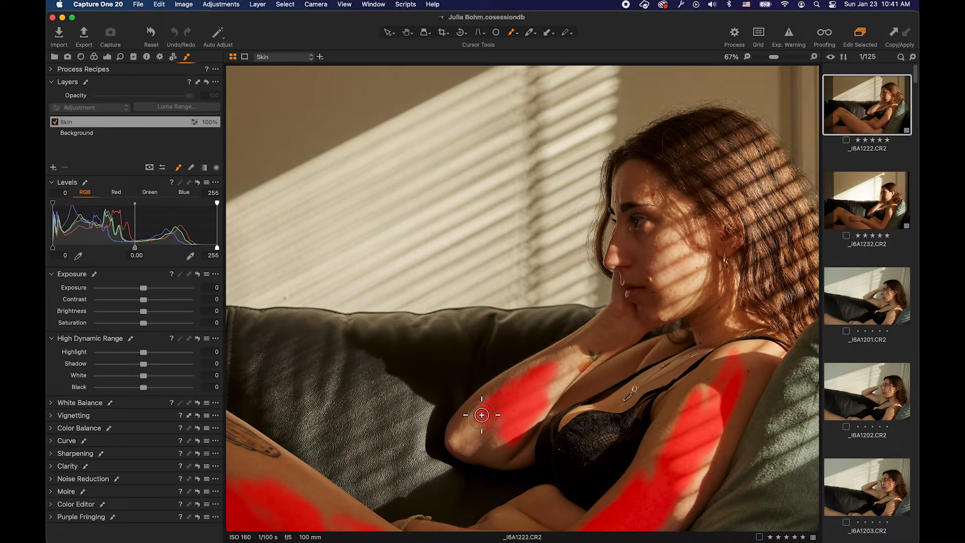
# - Adjust the brush hardness and paint the Skin mask over the face, covering the cheek, beside the nose, the temple and the forehead
pyautogui.moveTo(662, 275)
pyautogui.mouseDown()
pyautogui.moveTo(690, 254)
pyautogui.moveTo(685, 266)
pyautogui.moveTo(679, 275)
pyautogui.mouseUp()
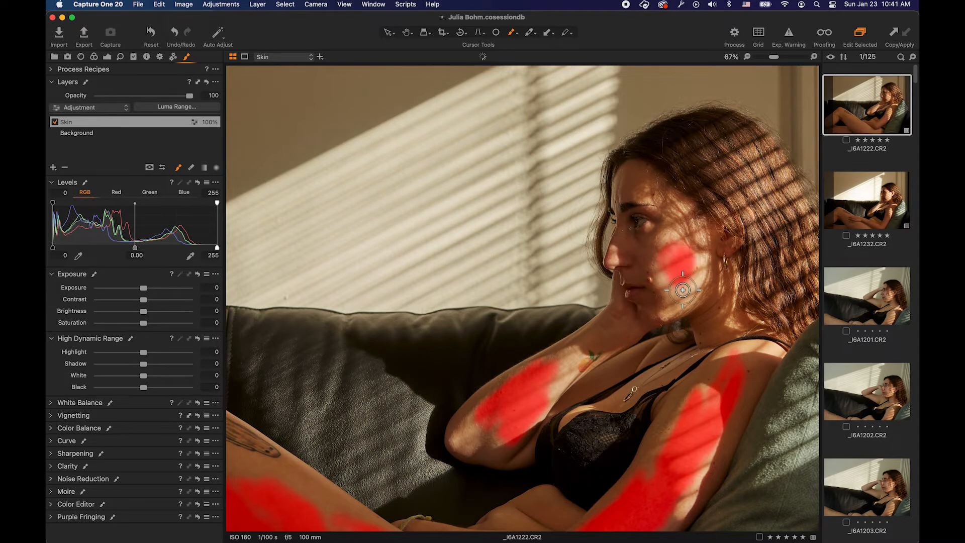
pyautogui.rightClick(680, 279)
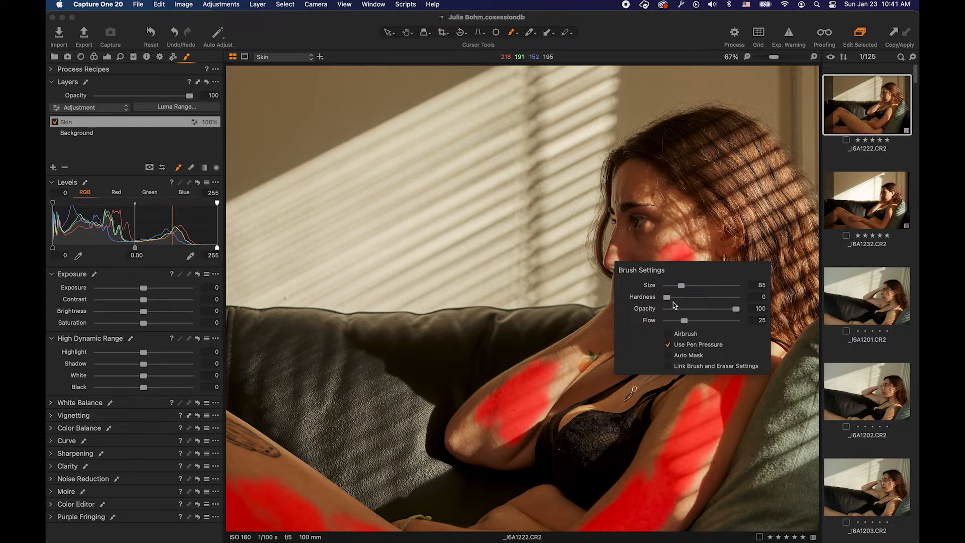
pyautogui.moveTo(678, 296); pyautogui.dragTo(693, 297)
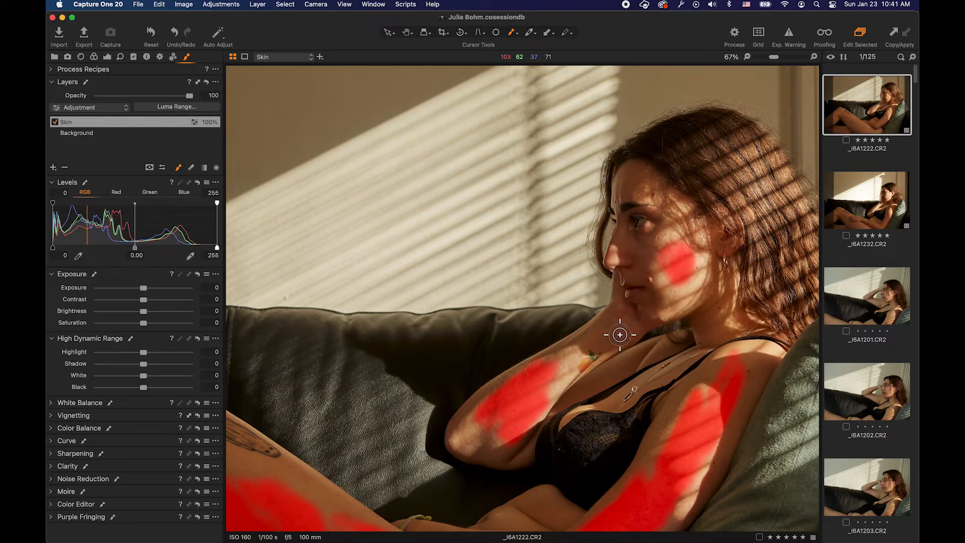
pyautogui.moveTo(669, 283)
pyautogui.mouseDown()
pyautogui.moveTo(680, 265)
pyautogui.moveTo(673, 289)
pyautogui.moveTo(688, 272)
pyautogui.moveTo(674, 235)
pyautogui.moveTo(653, 273)
pyautogui.moveTo(658, 253)
pyautogui.moveTo(640, 261)
pyautogui.moveTo(627, 252)
pyautogui.moveTo(646, 261)
pyautogui.moveTo(659, 253)
pyautogui.moveTo(675, 225)
pyautogui.moveTo(676, 206)
pyautogui.moveTo(649, 186)
pyautogui.moveTo(680, 203)
pyautogui.moveTo(649, 177)
pyautogui.mouseUp()
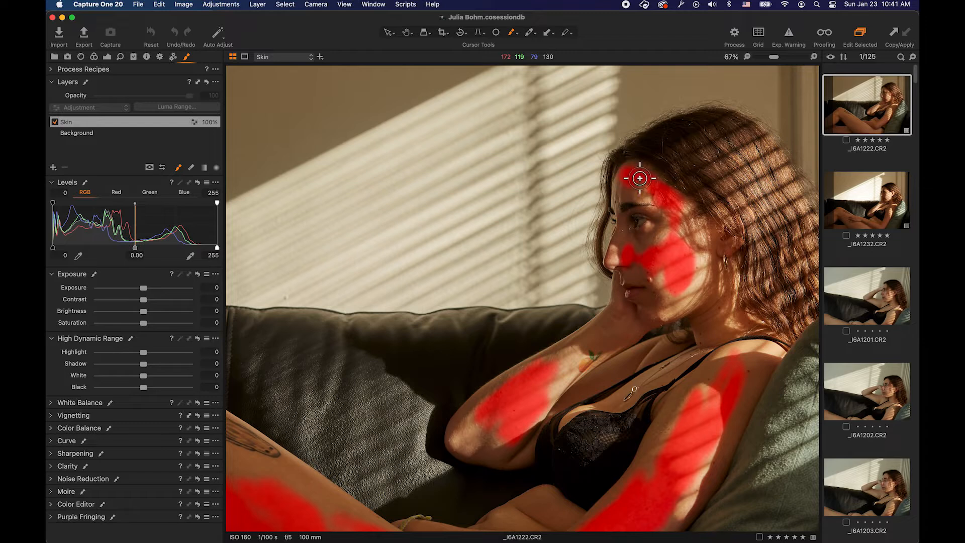
pyautogui.moveTo(671, 212)
pyautogui.mouseDown()
pyautogui.moveTo(685, 249)
pyautogui.moveTo(662, 233)
pyautogui.mouseUp()
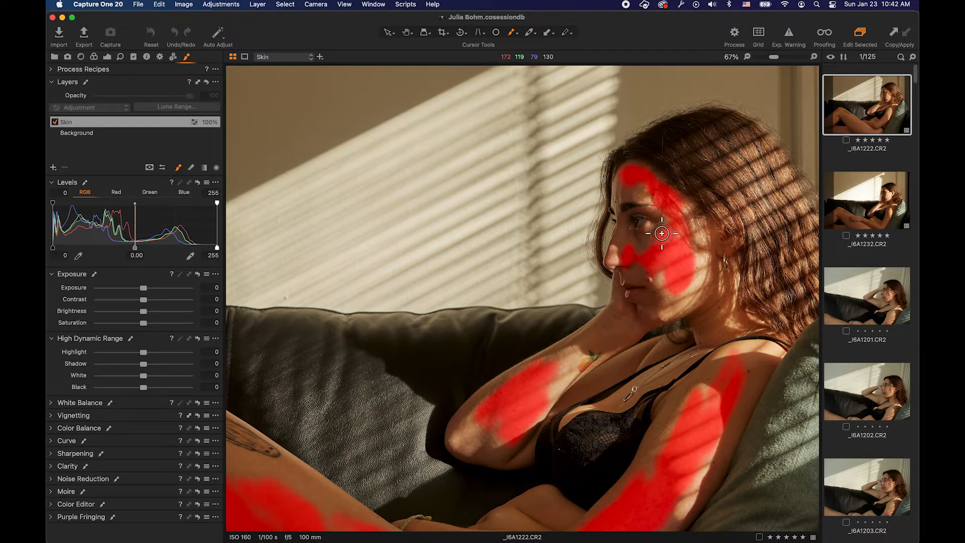
# - Extend the supporting forearm's Skin mask toward the wrist tattoo and the elbow
pyautogui.moveTo(535, 366)
pyautogui.mouseDown()
pyautogui.moveTo(556, 352)
pyautogui.moveTo(557, 365)
pyautogui.mouseUp()
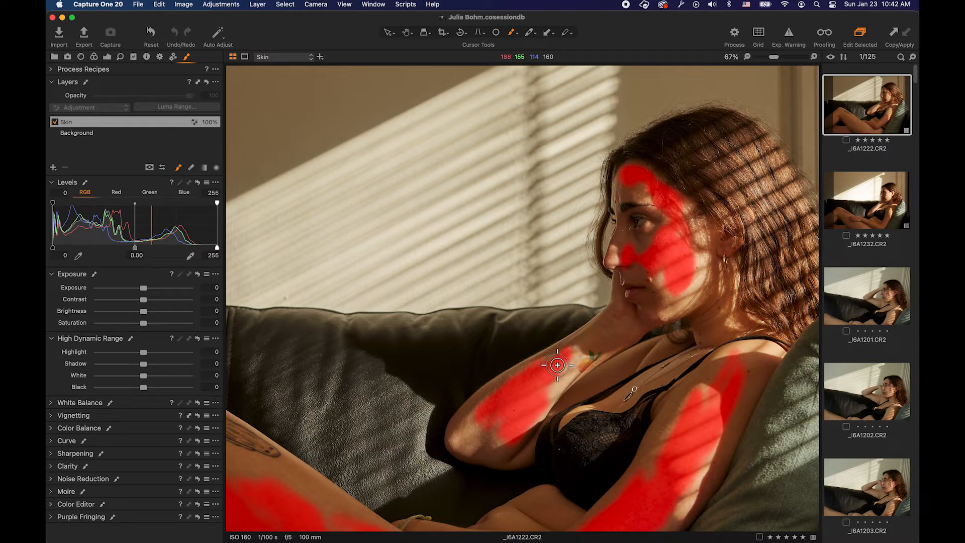
pyautogui.moveTo(538, 407)
pyautogui.mouseDown()
pyautogui.moveTo(524, 394)
pyautogui.moveTo(547, 401)
pyautogui.moveTo(538, 391)
pyautogui.mouseUp()
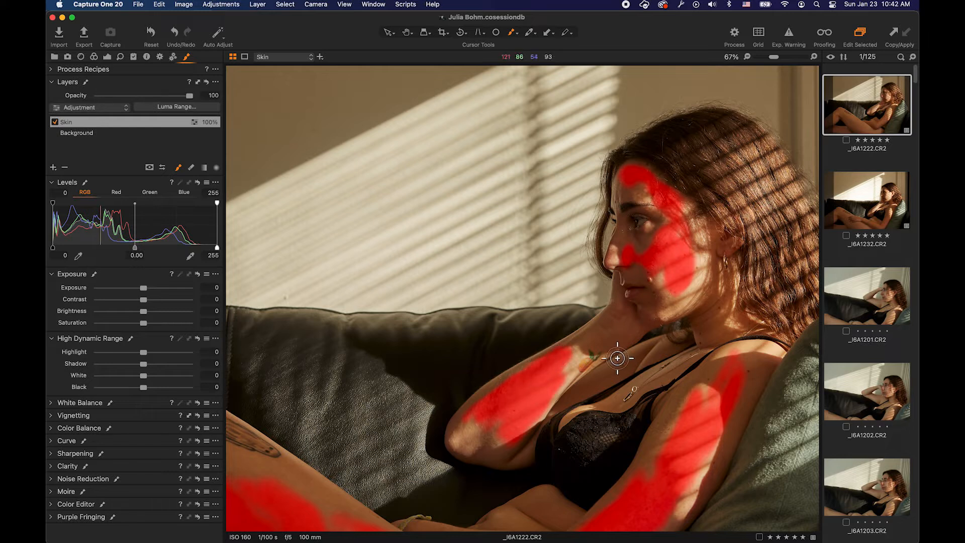
# - Fill the Skin mask's gaps on the upper arm beside the cushion, from below the shoulder down toward the elbow
pyautogui.scroll(-5, 619, 352)
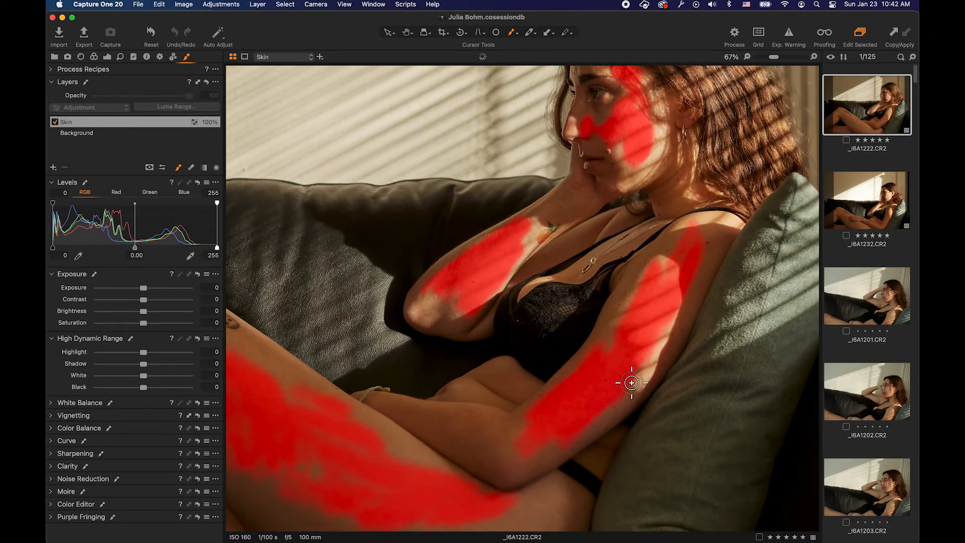
pyautogui.moveTo(668, 331)
pyautogui.mouseDown()
pyautogui.moveTo(670, 345)
pyautogui.moveTo(696, 269)
pyautogui.mouseUp()
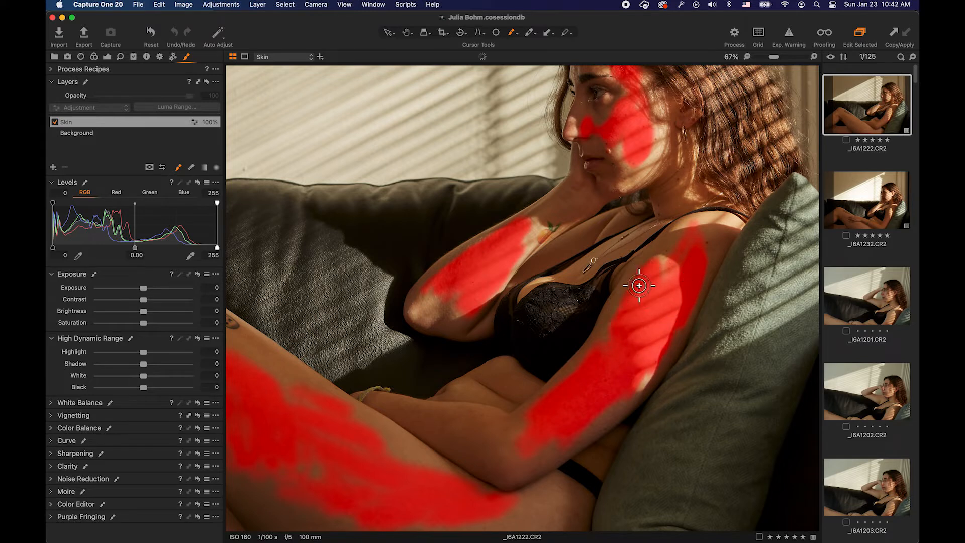
pyautogui.moveTo(650, 266)
pyautogui.mouseDown()
pyautogui.moveTo(612, 317)
pyautogui.moveTo(618, 295)
pyautogui.moveTo(595, 343)
pyautogui.mouseUp()
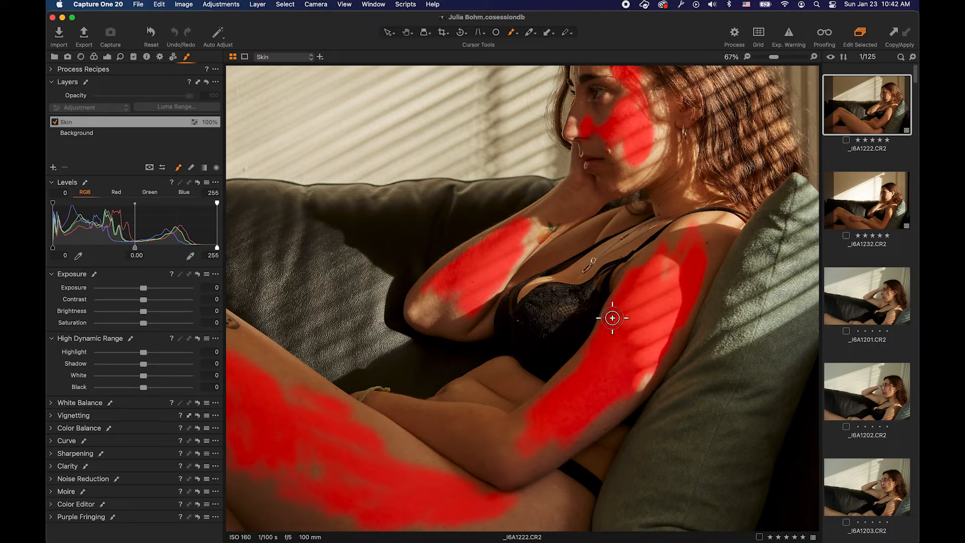
pyautogui.hscroll(-5, 634, 317)
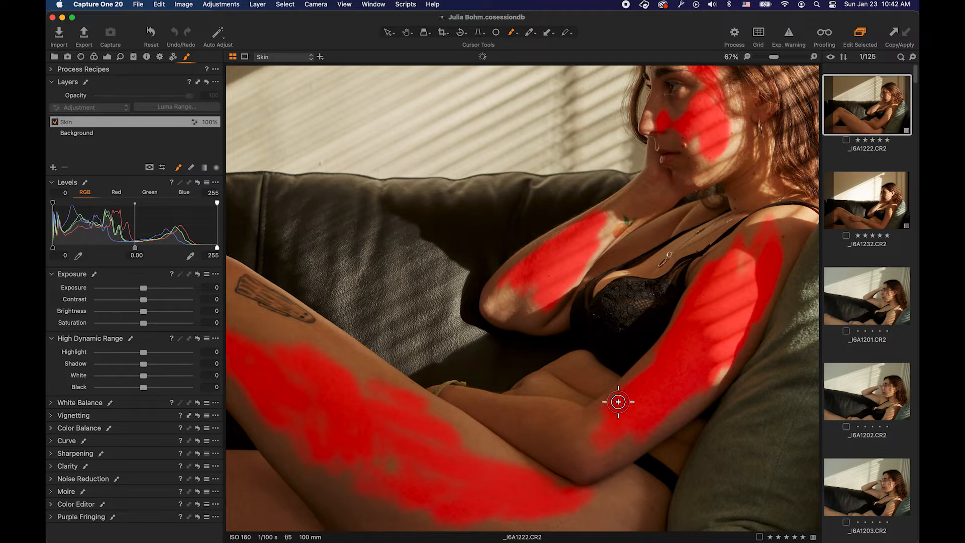
pyautogui.moveTo(623, 392)
pyautogui.mouseDown()
pyautogui.moveTo(642, 373)
pyautogui.moveTo(635, 395)
pyautogui.mouseUp()
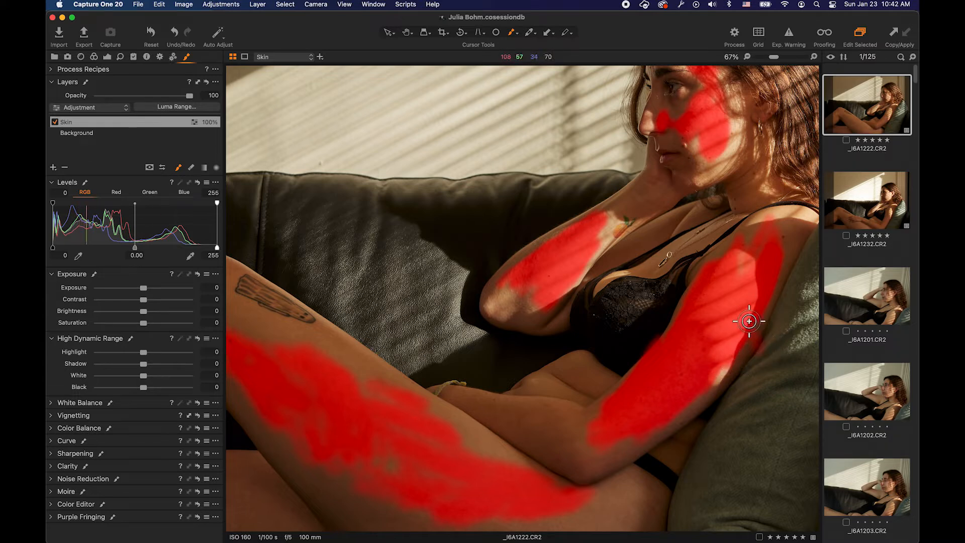
pyautogui.moveTo(749, 330); pyautogui.dragTo(721, 356)
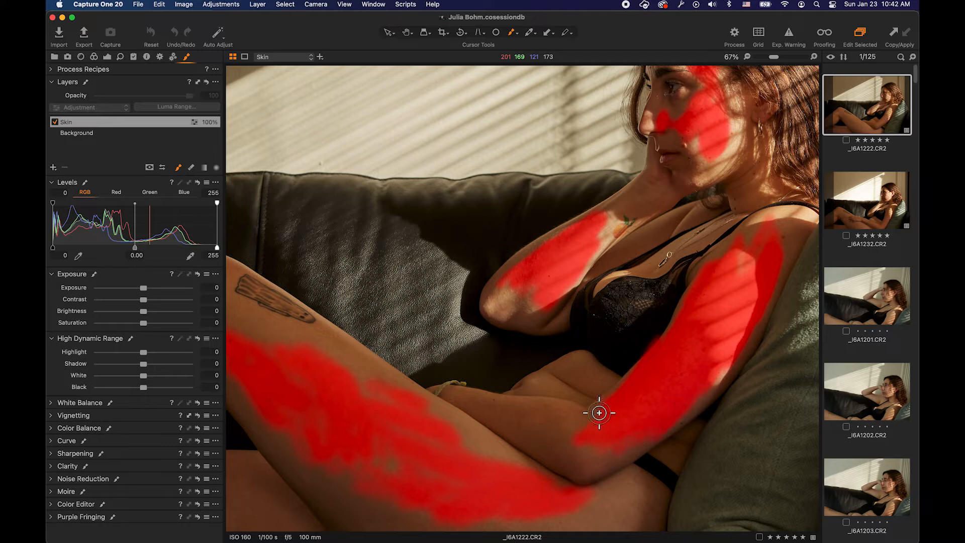
# - Brush the Skin mask over the forearm resting across the lap, the stomach behind it and the hip below the elbow
pyautogui.press('super+equal')
pyautogui.press('super+equal')
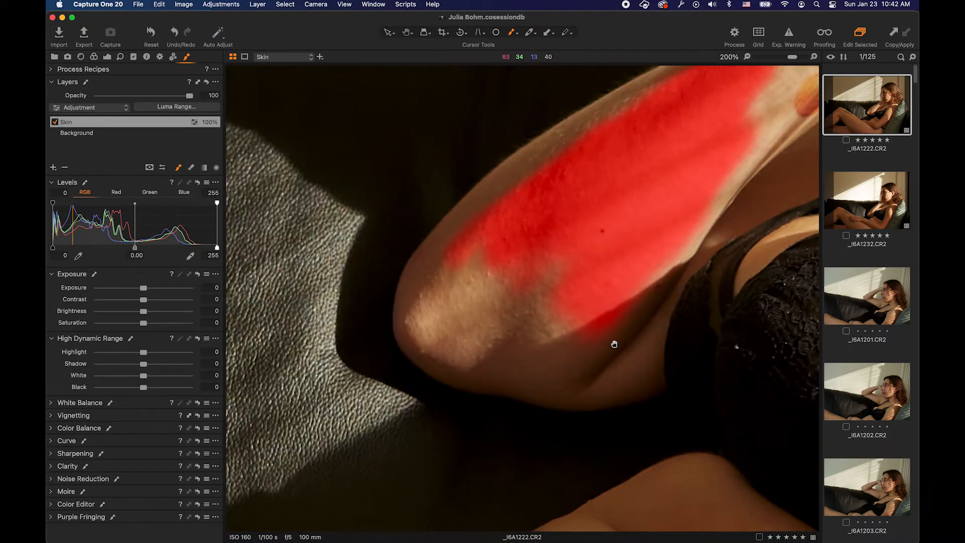
pyautogui.scroll(-10, 615, 344)
pyautogui.click(501, 359)
pyautogui.moveTo(501, 359)
pyautogui.mouseDown()
pyautogui.moveTo(554, 332)
pyautogui.moveTo(570, 282)
pyautogui.moveTo(524, 264)
pyautogui.moveTo(476, 297)
pyautogui.moveTo(575, 235)
pyautogui.moveTo(615, 281)
pyautogui.moveTo(616, 315)
pyautogui.moveTo(628, 241)
pyautogui.moveTo(679, 241)
pyautogui.moveTo(605, 195)
pyautogui.moveTo(604, 181)
pyautogui.moveTo(573, 268)
pyautogui.moveTo(558, 280)
pyautogui.moveTo(563, 250)
pyautogui.moveTo(548, 236)
pyautogui.moveTo(517, 238)
pyautogui.moveTo(441, 321)
pyautogui.moveTo(437, 312)
pyautogui.moveTo(437, 390)
pyautogui.moveTo(408, 371)
pyautogui.moveTo(403, 347)
pyautogui.moveTo(515, 420)
pyautogui.moveTo(459, 431)
pyautogui.moveTo(519, 416)
pyautogui.moveTo(495, 420)
pyautogui.moveTo(550, 389)
pyautogui.moveTo(508, 360)
pyautogui.moveTo(433, 216)
pyautogui.mouseUp()
pyautogui.moveTo(608, 320)
pyautogui.mouseDown()
pyautogui.moveTo(636, 347)
pyautogui.moveTo(728, 285)
pyautogui.moveTo(713, 379)
pyautogui.moveTo(758, 319)
pyautogui.moveTo(735, 367)
pyautogui.moveTo(714, 327)
pyautogui.moveTo(738, 248)
pyautogui.mouseUp()
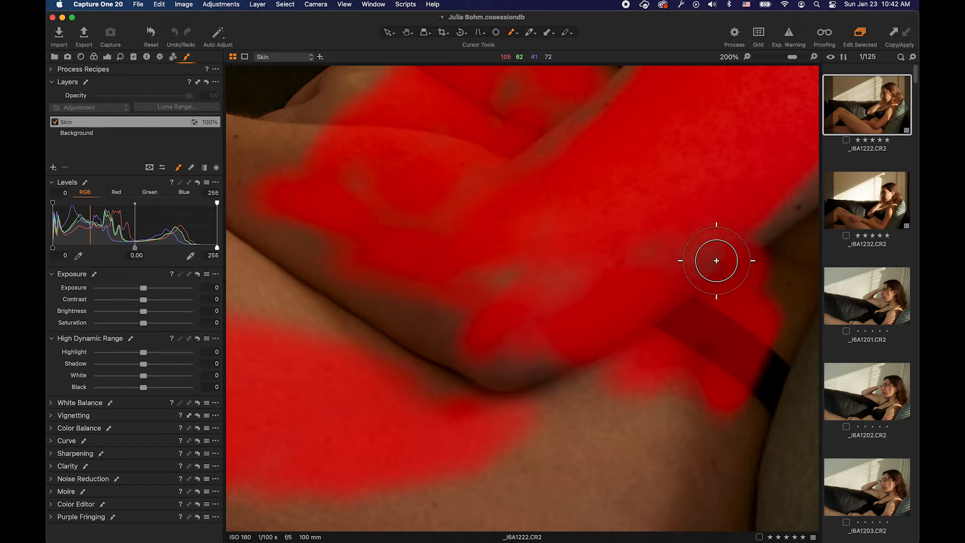
# - Extend the Skin mask around the tip of the resting elbow and join it to the upper thigh beneath the forearm
pyautogui.moveTo(681, 308); pyautogui.dragTo(475, 323)
pyautogui.moveTo(534, 276)
pyautogui.mouseDown()
pyautogui.moveTo(605, 243)
pyautogui.moveTo(523, 403)
pyautogui.moveTo(552, 334)
pyautogui.moveTo(543, 343)
pyautogui.moveTo(520, 420)
pyautogui.mouseUp()
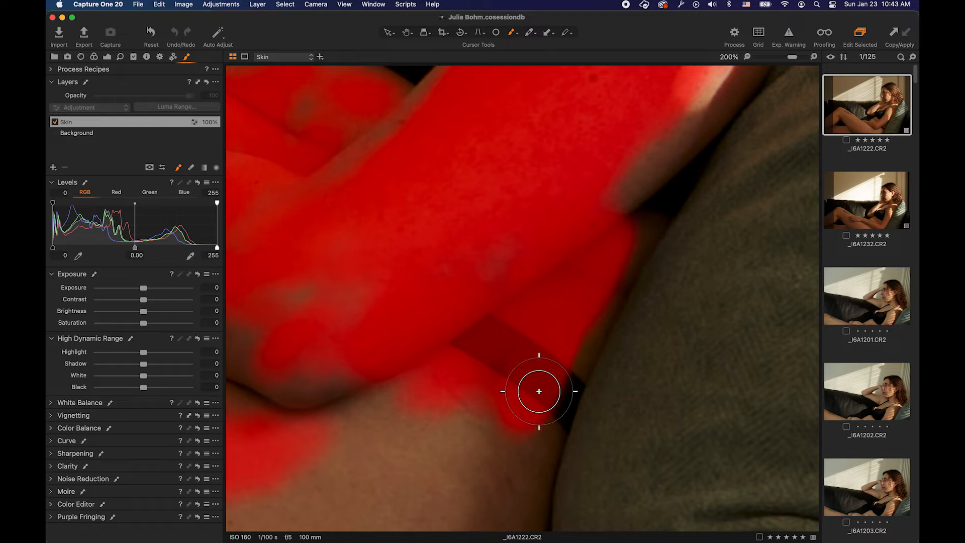
pyautogui.moveTo(443, 253); pyautogui.dragTo(558, 231)
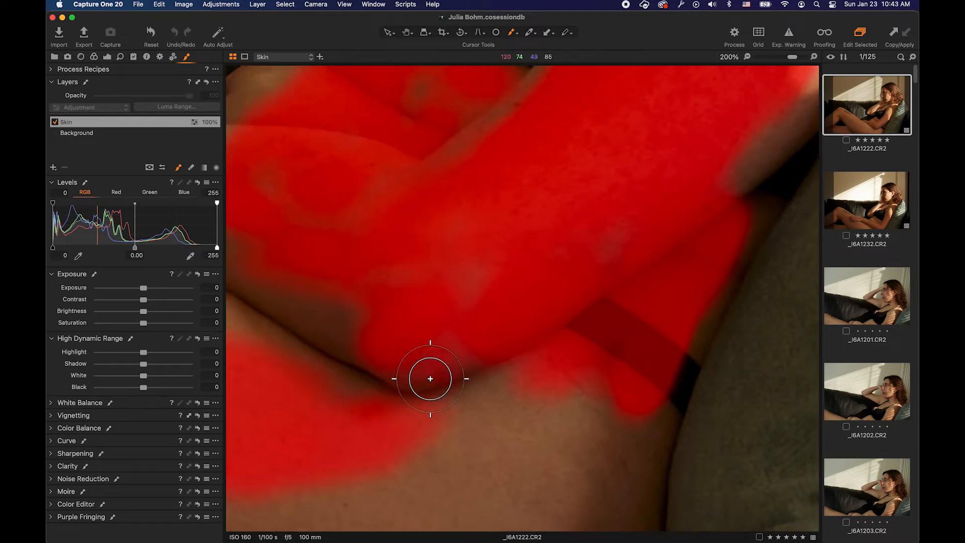
pyautogui.moveTo(394, 395)
pyautogui.mouseDown()
pyautogui.moveTo(634, 319)
pyautogui.moveTo(565, 309)
pyautogui.moveTo(610, 367)
pyautogui.moveTo(487, 259)
pyautogui.moveTo(478, 351)
pyautogui.mouseUp()
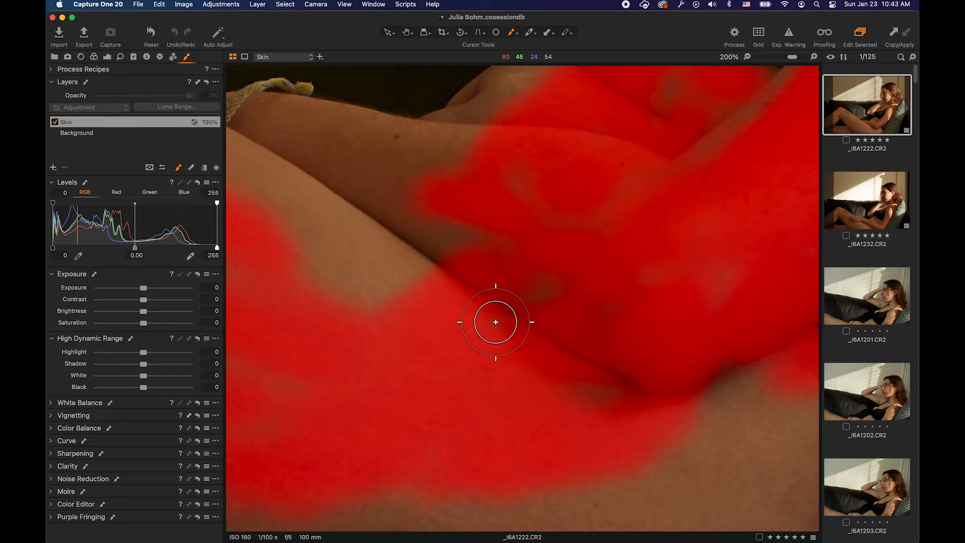
pyautogui.moveTo(455, 258)
pyautogui.mouseDown()
pyautogui.moveTo(598, 346)
pyautogui.moveTo(479, 345)
pyautogui.moveTo(490, 313)
pyautogui.moveTo(536, 300)
pyautogui.moveTo(524, 303)
pyautogui.moveTo(564, 312)
pyautogui.moveTo(513, 242)
pyautogui.mouseUp()
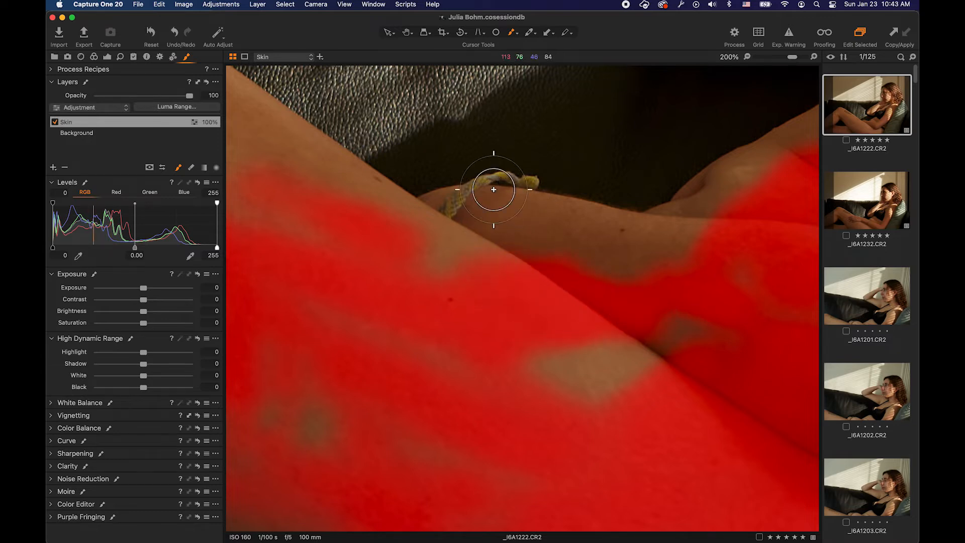
# - Extend the Skin mask along the resting forearm toward the bracelet, and fill gaps in the middle and underside of the thigh
pyautogui.moveTo(655, 286)
pyautogui.mouseDown()
pyautogui.moveTo(621, 309)
pyautogui.moveTo(560, 394)
pyautogui.moveTo(663, 309)
pyautogui.moveTo(707, 341)
pyautogui.moveTo(589, 420)
pyautogui.moveTo(412, 382)
pyautogui.moveTo(554, 373)
pyautogui.moveTo(522, 395)
pyautogui.moveTo(427, 340)
pyautogui.mouseUp()
pyautogui.hscroll(-10, 426, 341)
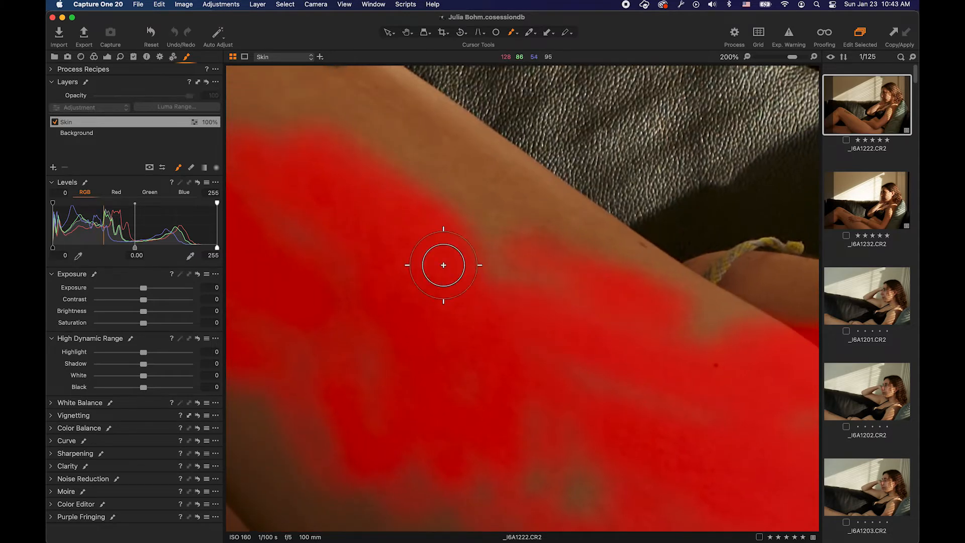
pyautogui.scroll(-5, 523, 349)
pyautogui.moveTo(524, 257)
pyautogui.mouseDown()
pyautogui.moveTo(647, 362)
pyautogui.moveTo(549, 397)
pyautogui.moveTo(597, 329)
pyautogui.mouseUp()
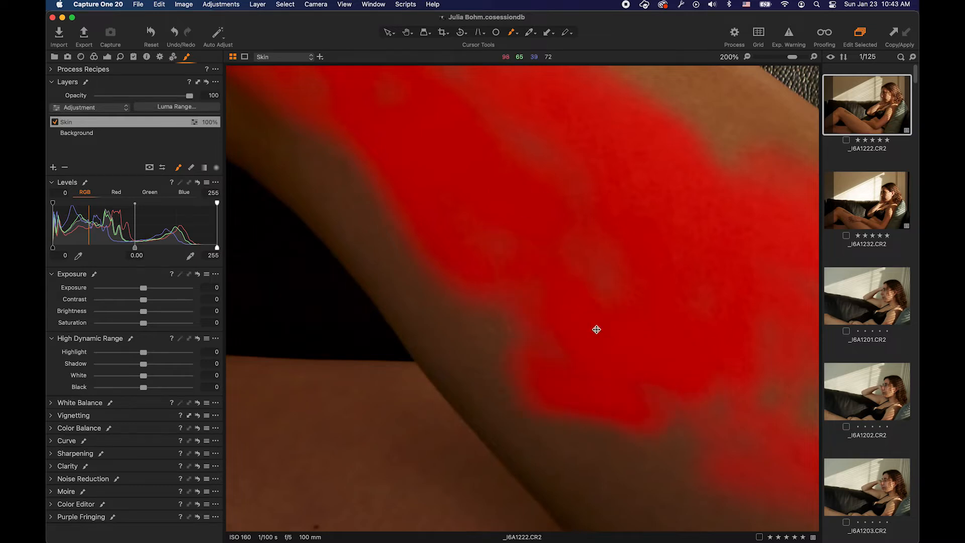
# - Brush the Skin mask over the side of the knee and the thigh below the tattoo, closing patches along the leg
pyautogui.press('super+0')
pyautogui.moveTo(270, 374); pyautogui.dragTo(265, 347)
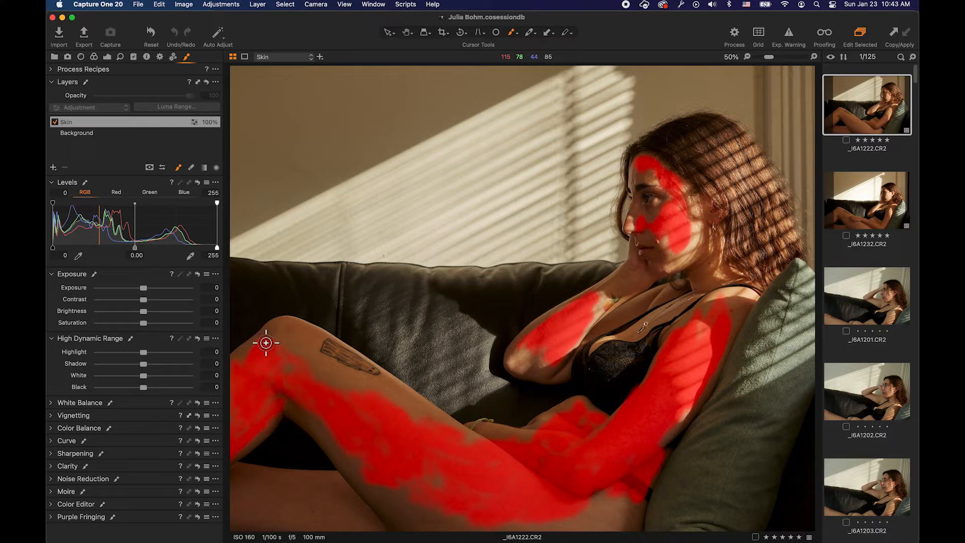
pyautogui.moveTo(356, 394)
pyautogui.mouseDown()
pyautogui.moveTo(347, 373)
pyautogui.moveTo(356, 372)
pyautogui.mouseUp()
pyautogui.moveTo(401, 394); pyautogui.dragTo(450, 442)
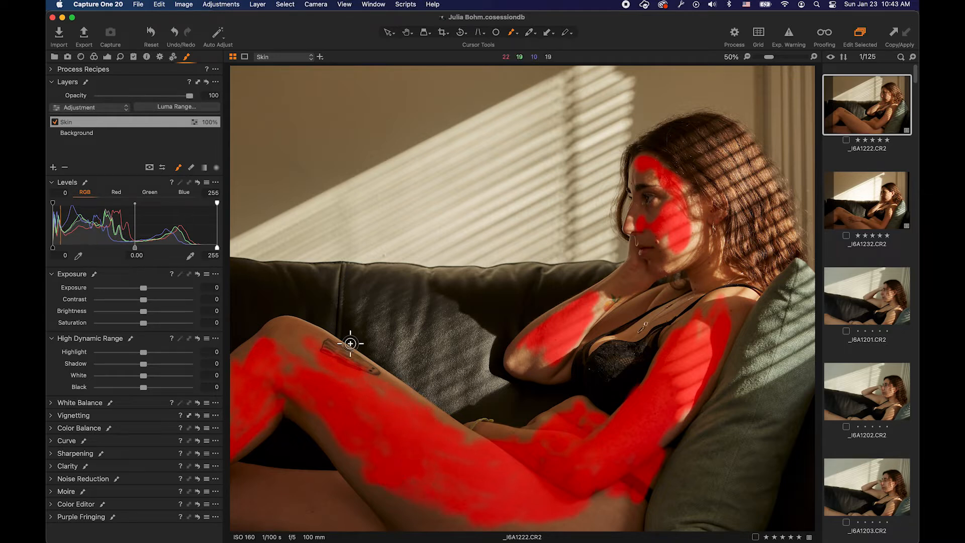
pyautogui.moveTo(346, 455)
pyautogui.mouseDown()
pyautogui.moveTo(324, 416)
pyautogui.moveTo(290, 399)
pyautogui.mouseUp()
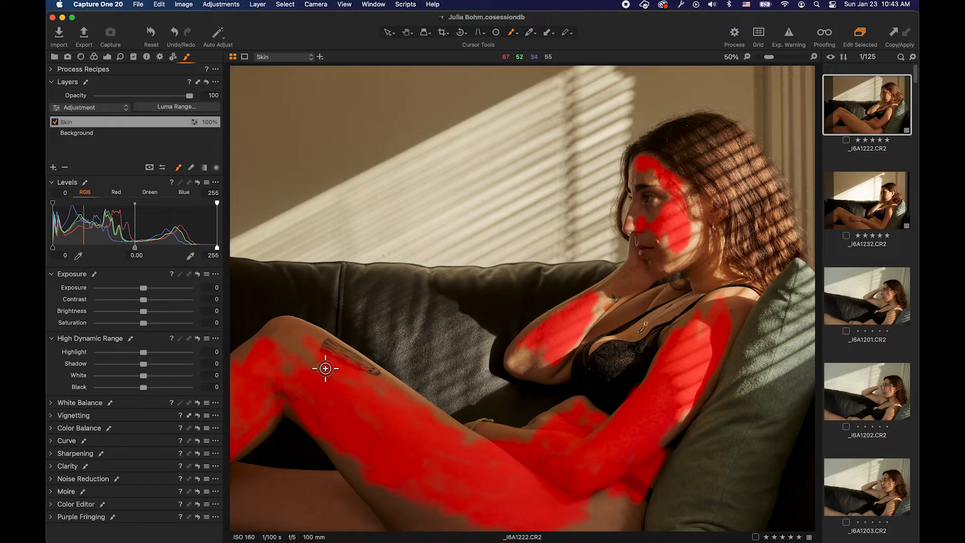
pyautogui.moveTo(414, 438); pyautogui.dragTo(347, 368)
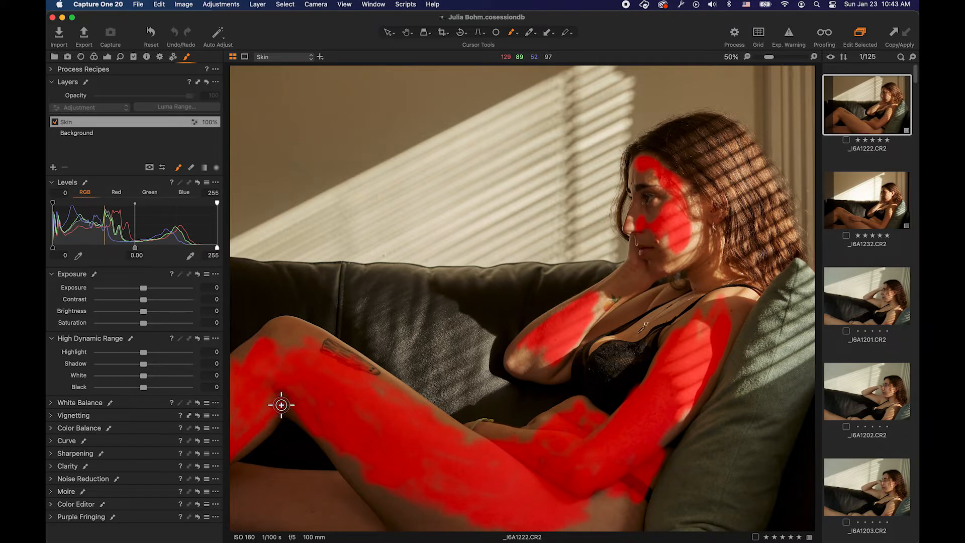
# - Add the lower folded leg at the image's bottom edge to the Skin mask and extend it to the top of the knee
pyautogui.moveTo(251, 433); pyautogui.dragTo(231, 510)
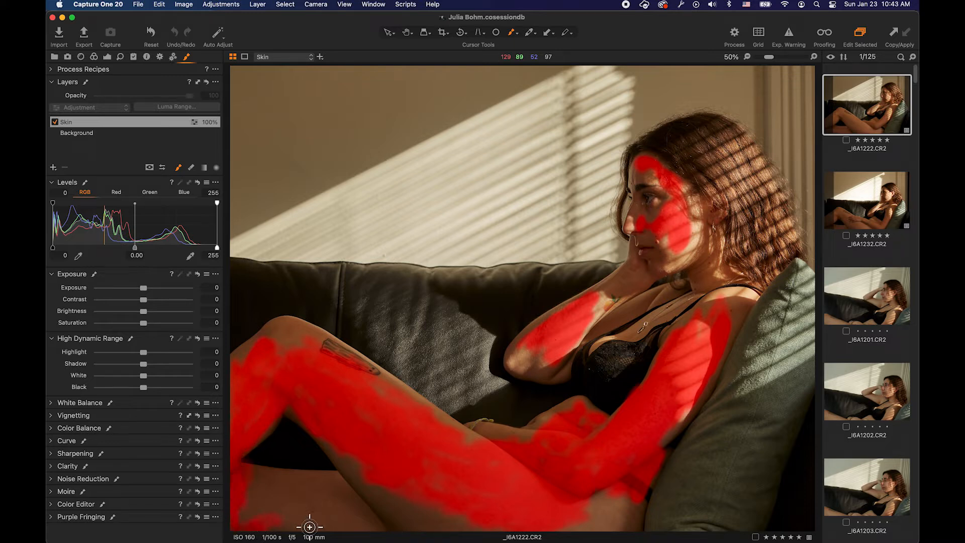
pyautogui.moveTo(360, 490); pyautogui.dragTo(357, 477)
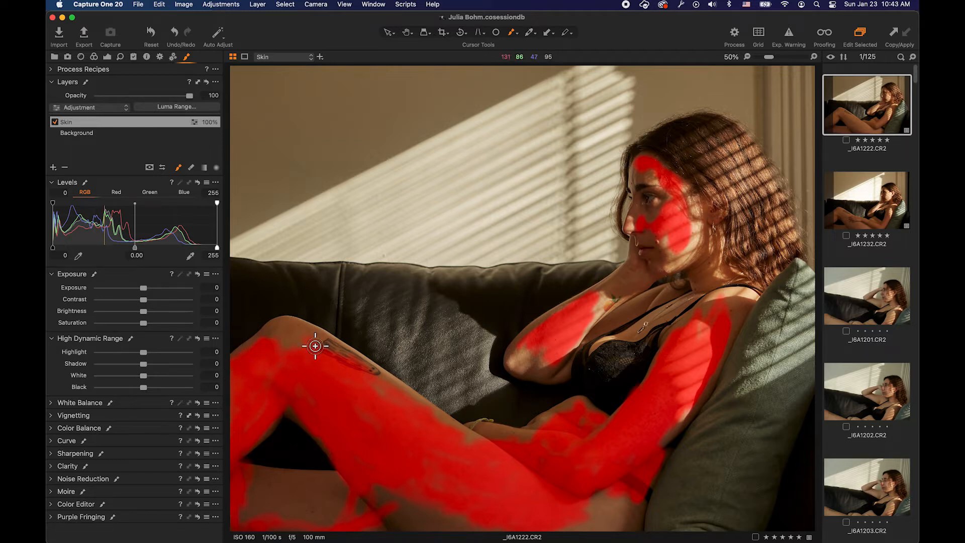
pyautogui.moveTo(287, 343); pyautogui.dragTo(281, 358)
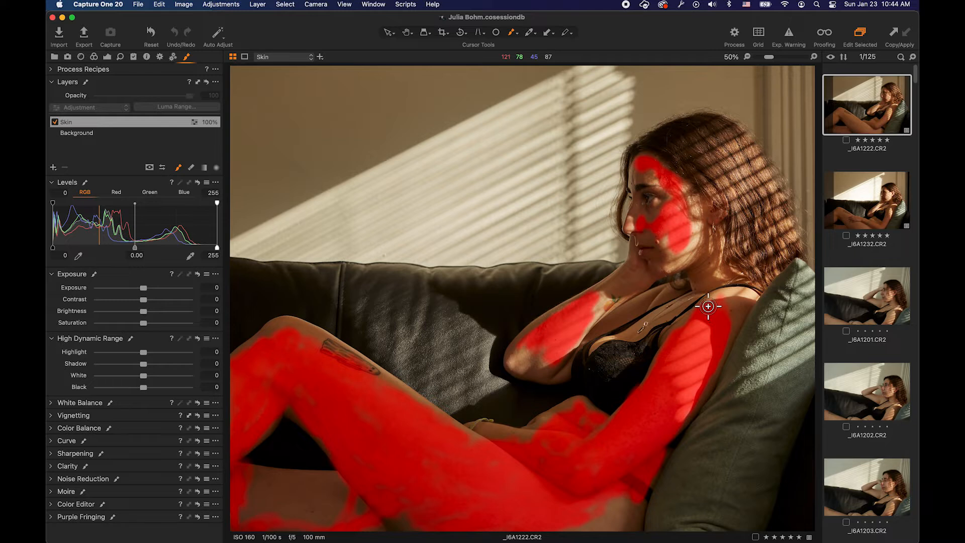
# - Brush the Skin mask over the shoulder, the wrist supporting the head, the jaw and the side of the neck
pyautogui.moveTo(729, 305); pyautogui.dragTo(721, 335)
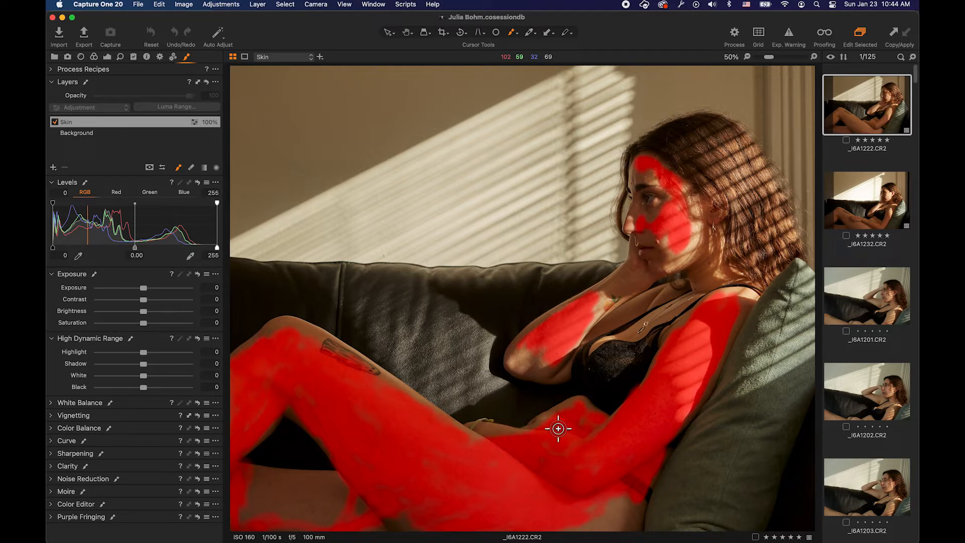
pyautogui.moveTo(532, 355)
pyautogui.mouseDown()
pyautogui.moveTo(582, 330)
pyautogui.moveTo(595, 298)
pyautogui.moveTo(629, 269)
pyautogui.moveTo(622, 276)
pyautogui.moveTo(631, 278)
pyautogui.moveTo(633, 260)
pyautogui.moveTo(632, 295)
pyautogui.moveTo(631, 270)
pyautogui.moveTo(644, 278)
pyautogui.moveTo(691, 254)
pyautogui.moveTo(692, 228)
pyautogui.moveTo(691, 239)
pyautogui.moveTo(674, 225)
pyautogui.moveTo(679, 259)
pyautogui.moveTo(700, 216)
pyautogui.moveTo(699, 248)
pyautogui.moveTo(702, 241)
pyautogui.moveTo(674, 271)
pyautogui.moveTo(711, 265)
pyautogui.mouseUp()
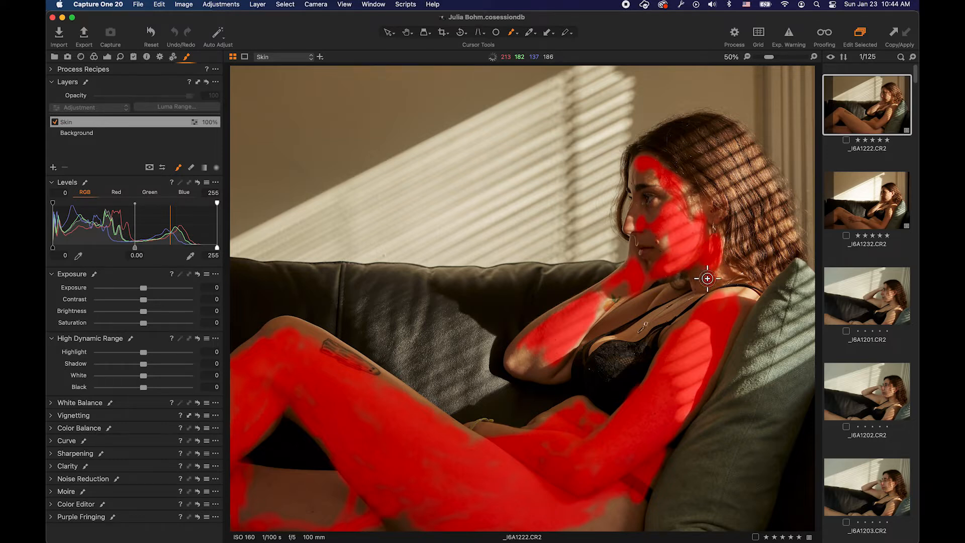
pyautogui.moveTo(708, 284)
pyautogui.mouseDown()
pyautogui.moveTo(724, 284)
pyautogui.moveTo(731, 302)
pyautogui.moveTo(718, 221)
pyautogui.moveTo(704, 226)
pyautogui.mouseUp()
# - Fill the remaining Skin mask gaps on the raised elbow and along the edge of the forearm up to the hand
pyautogui.press('super+alt+0')
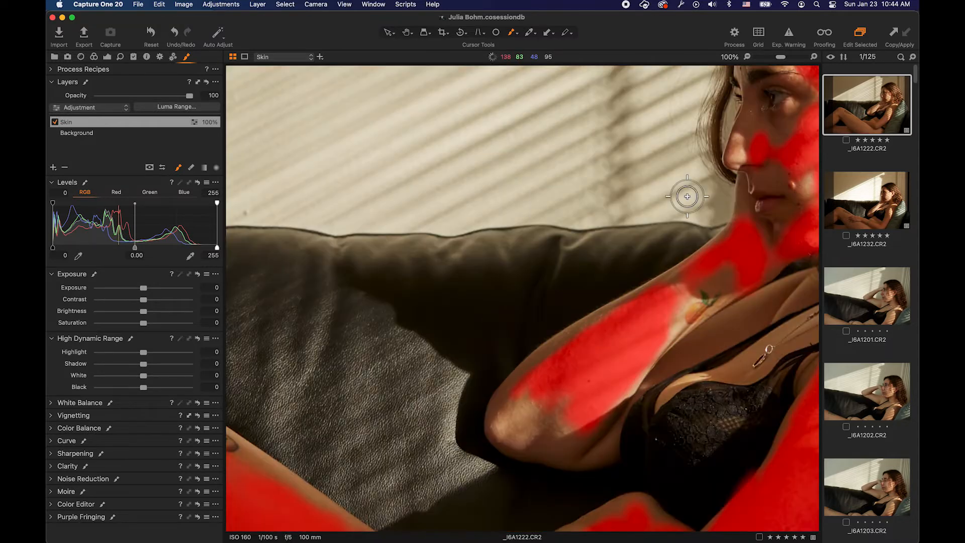
pyautogui.press('super+minus')
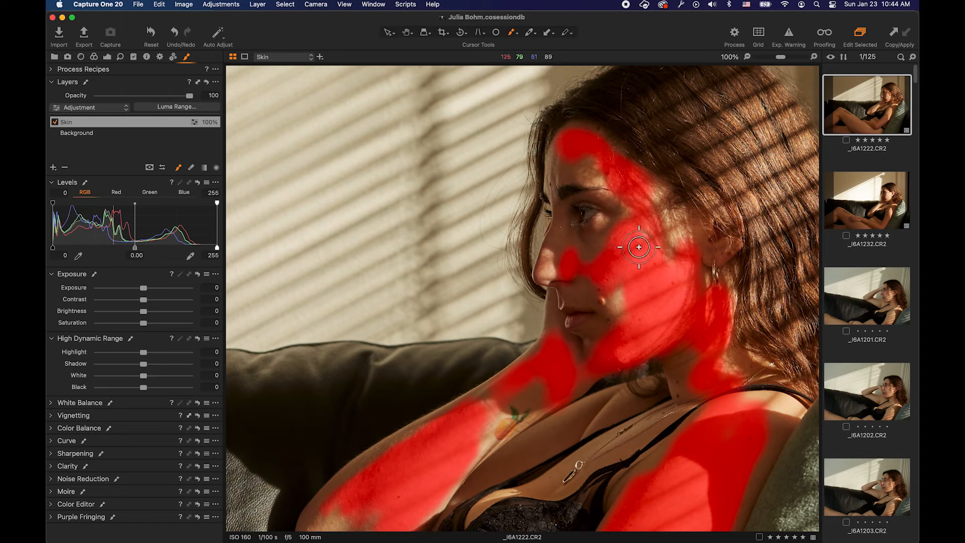
pyautogui.press('super+minus')
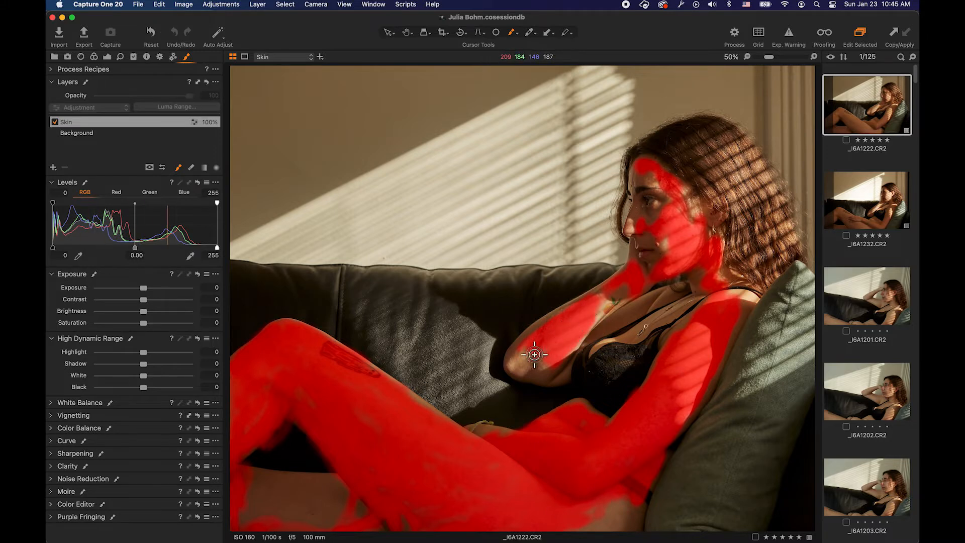
pyautogui.moveTo(532, 355)
pyautogui.mouseDown()
pyautogui.moveTo(568, 350)
pyautogui.moveTo(554, 379)
pyautogui.moveTo(557, 370)
pyautogui.moveTo(545, 374)
pyautogui.moveTo(550, 386)
pyautogui.moveTo(509, 363)
pyautogui.moveTo(525, 337)
pyautogui.moveTo(525, 349)
pyautogui.moveTo(543, 343)
pyautogui.moveTo(534, 369)
pyautogui.moveTo(531, 341)
pyautogui.moveTo(507, 365)
pyautogui.moveTo(586, 292)
pyautogui.moveTo(556, 323)
pyautogui.mouseUp()
pyautogui.moveTo(618, 271)
pyautogui.mouseDown()
pyautogui.moveTo(643, 265)
pyautogui.moveTo(649, 218)
pyautogui.moveTo(647, 248)
pyautogui.moveTo(660, 266)
pyautogui.mouseUp()
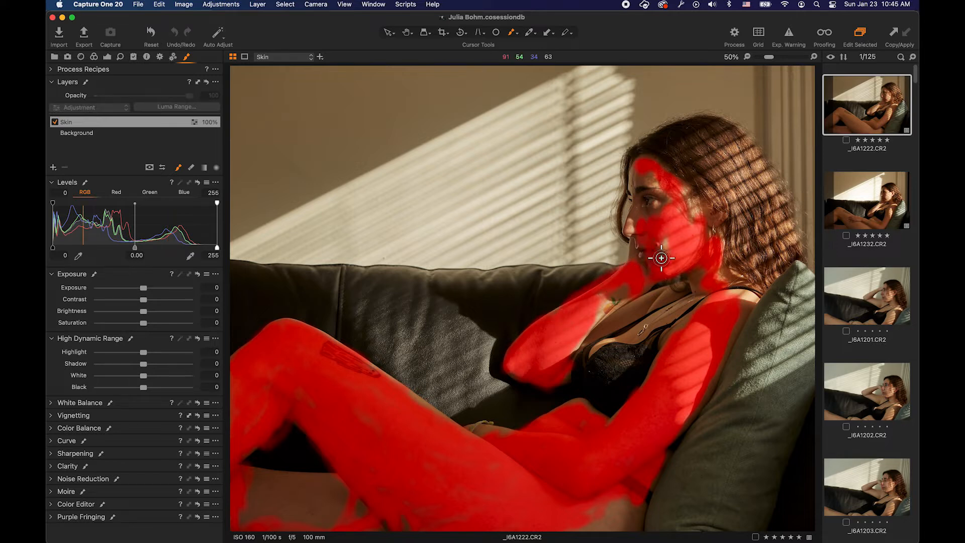
# - Paint the Skin mask over the chin and around the corner of the mouth with a small brush, leaving the lips unmasked
pyautogui.press('super+equal')
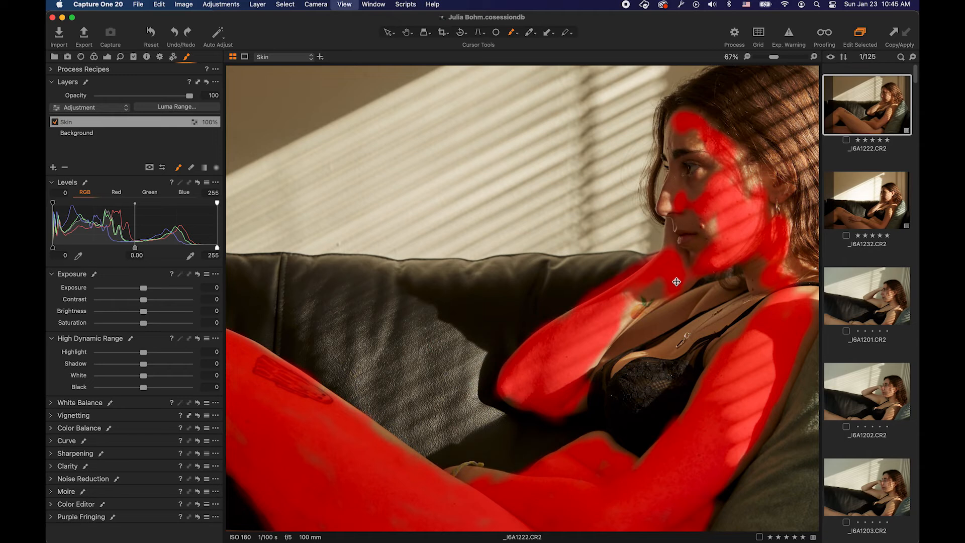
pyautogui.press('super+equal')
pyautogui.press('super+equal')
pyautogui.moveTo(743, 274); pyautogui.dragTo(569, 367)
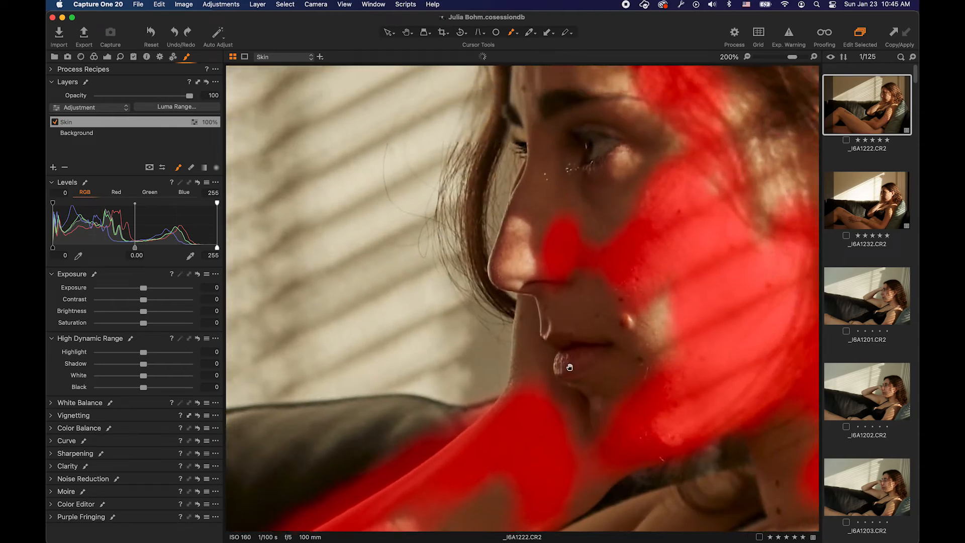
pyautogui.click(661, 340)
pyautogui.moveTo(661, 341)
pyautogui.mouseDown()
pyautogui.moveTo(646, 334)
pyautogui.moveTo(679, 352)
pyautogui.moveTo(629, 406)
pyautogui.moveTo(596, 424)
pyautogui.moveTo(576, 462)
pyautogui.moveTo(575, 437)
pyautogui.moveTo(560, 429)
pyautogui.moveTo(581, 404)
pyautogui.moveTo(597, 406)
pyautogui.moveTo(589, 410)
pyautogui.moveTo(593, 392)
pyautogui.moveTo(615, 373)
pyautogui.mouseUp()
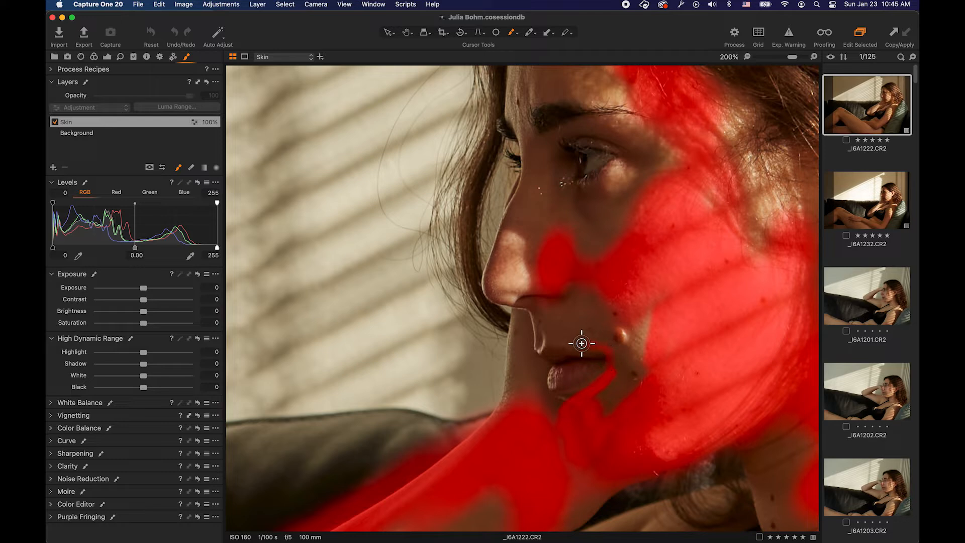
# - Brush the Skin mask above the upper lip, over the nose and the inner cheek, and fill the gap beside the mouth
pyautogui.moveTo(539, 345)
pyautogui.mouseDown()
pyautogui.moveTo(546, 320)
pyautogui.moveTo(535, 317)
pyautogui.moveTo(519, 225)
pyautogui.moveTo(503, 257)
pyautogui.moveTo(513, 218)
pyautogui.moveTo(504, 248)
pyautogui.moveTo(533, 198)
pyautogui.moveTo(535, 218)
pyautogui.mouseUp()
pyautogui.moveTo(594, 248)
pyautogui.mouseDown()
pyautogui.moveTo(639, 202)
pyautogui.moveTo(599, 247)
pyautogui.moveTo(629, 236)
pyautogui.moveTo(610, 261)
pyautogui.mouseUp()
pyautogui.moveTo(559, 296)
pyautogui.mouseDown()
pyautogui.moveTo(528, 283)
pyautogui.moveTo(519, 265)
pyautogui.mouseUp()
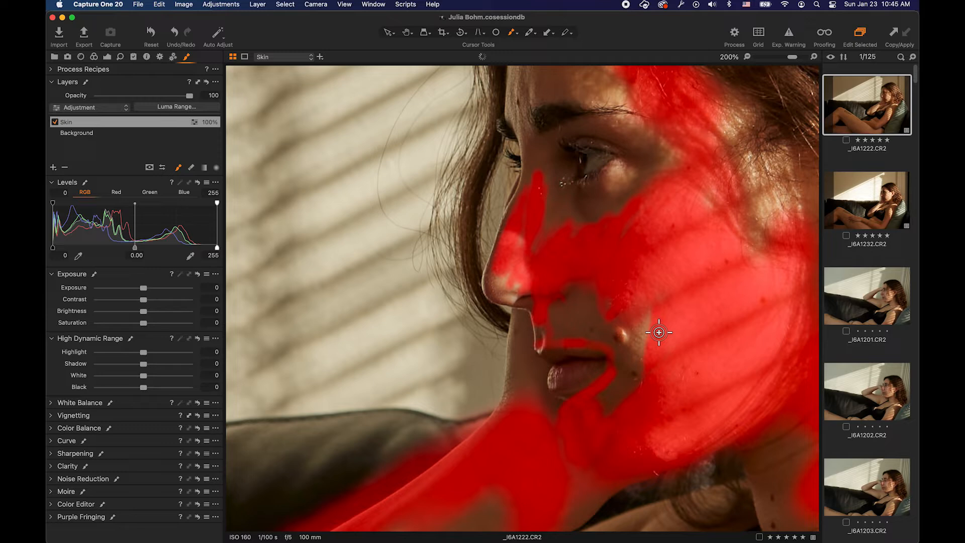
pyautogui.moveTo(654, 401)
pyautogui.mouseDown()
pyautogui.moveTo(622, 436)
pyautogui.moveTo(587, 429)
pyautogui.mouseUp()
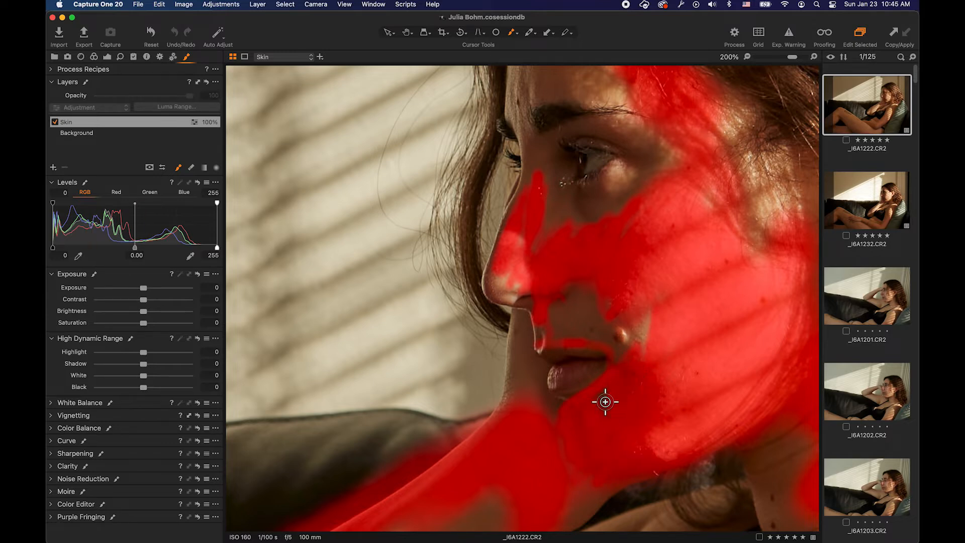
pyautogui.moveTo(583, 317)
pyautogui.mouseDown()
pyautogui.moveTo(655, 357)
pyautogui.moveTo(682, 334)
pyautogui.moveTo(663, 354)
pyautogui.moveTo(663, 319)
pyautogui.moveTo(631, 382)
pyautogui.moveTo(651, 349)
pyautogui.mouseUp()
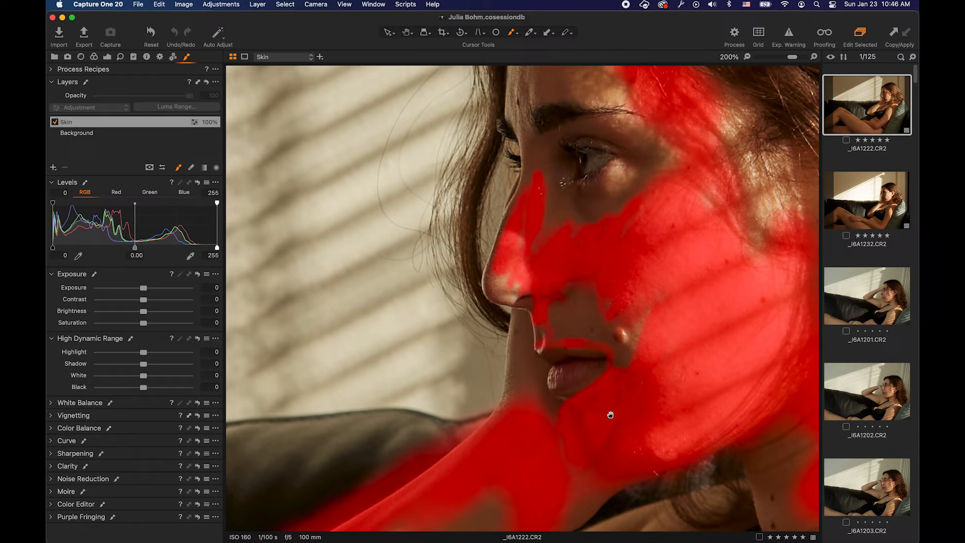
# - Extend the Skin mask over the temple and hairline and down the side of the face in front of the ear
pyautogui.moveTo(607, 436); pyautogui.dragTo(528, 234)
pyautogui.moveTo(692, 222); pyautogui.dragTo(685, 395)
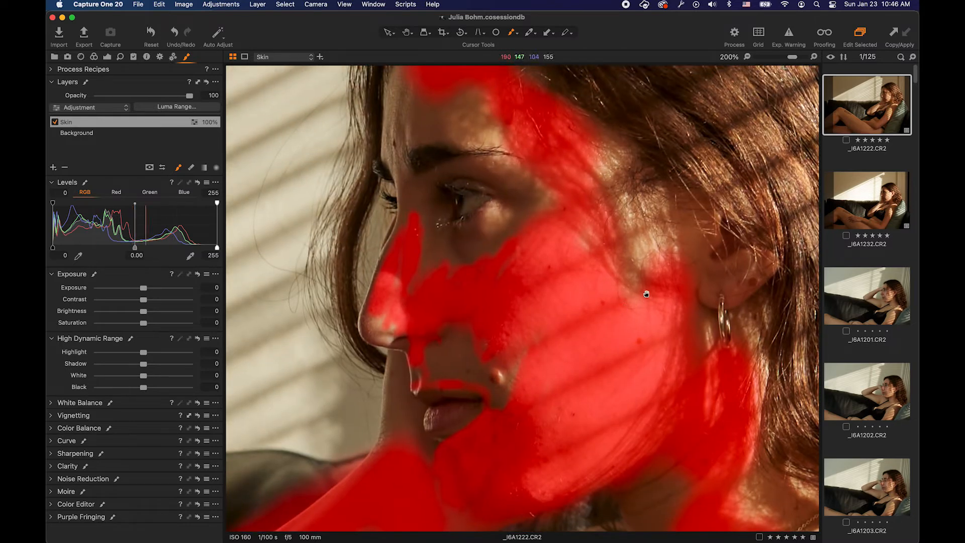
pyautogui.moveTo(647, 294); pyautogui.dragTo(657, 367)
pyautogui.moveTo(644, 282)
pyautogui.mouseDown()
pyautogui.moveTo(625, 226)
pyautogui.moveTo(669, 297)
pyautogui.moveTo(649, 246)
pyautogui.moveTo(598, 211)
pyautogui.moveTo(625, 276)
pyautogui.moveTo(618, 291)
pyautogui.moveTo(649, 297)
pyautogui.moveTo(638, 317)
pyautogui.moveTo(645, 371)
pyautogui.moveTo(693, 330)
pyautogui.moveTo(709, 353)
pyautogui.moveTo(696, 302)
pyautogui.moveTo(685, 324)
pyautogui.moveTo(700, 283)
pyautogui.mouseUp()
pyautogui.moveTo(649, 306); pyautogui.dragTo(632, 341)
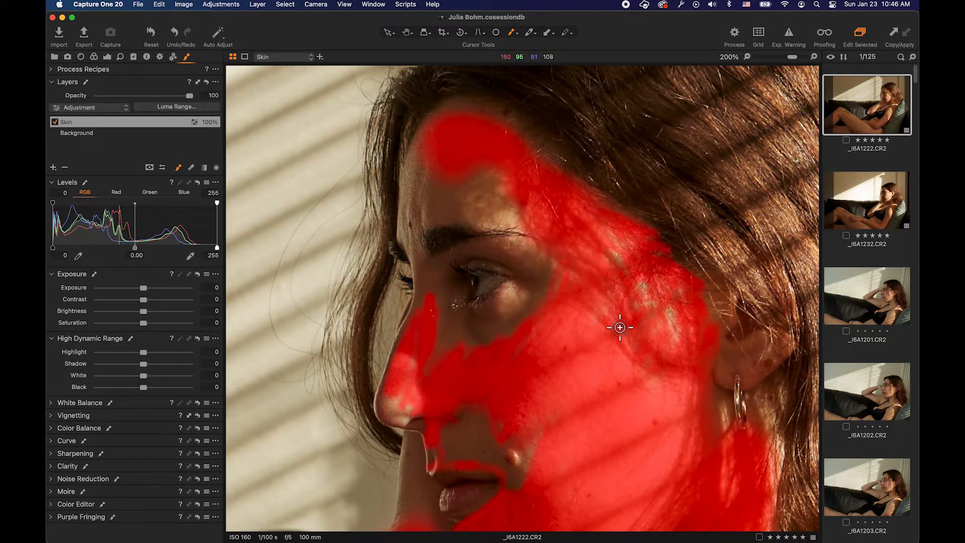
# - Brush the Skin mask over the forehead, along the hairline and down the profile edge to the nose bridge, leaving the eyebrow unmasked
pyautogui.scroll(-3, 624, 321)
pyautogui.moveTo(515, 354)
pyautogui.mouseDown()
pyautogui.moveTo(504, 369)
pyautogui.moveTo(499, 334)
pyautogui.moveTo(571, 270)
pyautogui.moveTo(533, 283)
pyautogui.moveTo(560, 280)
pyautogui.moveTo(538, 267)
pyautogui.mouseUp()
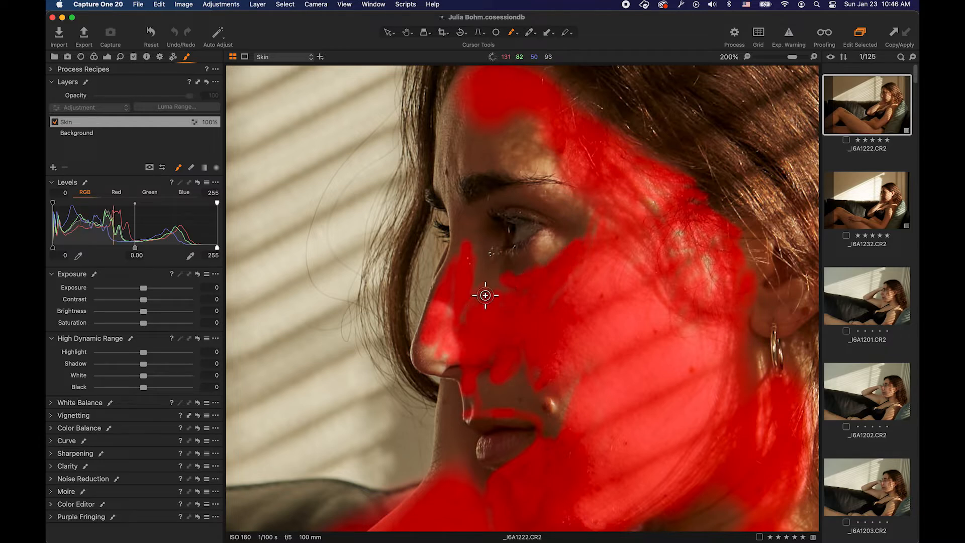
pyautogui.moveTo(456, 319); pyautogui.dragTo(459, 308)
pyautogui.scroll(3, 472, 241)
pyautogui.moveTo(523, 216)
pyautogui.mouseDown()
pyautogui.moveTo(544, 230)
pyautogui.moveTo(563, 218)
pyautogui.moveTo(527, 216)
pyautogui.moveTo(549, 228)
pyautogui.moveTo(552, 193)
pyautogui.moveTo(600, 243)
pyautogui.moveTo(567, 237)
pyautogui.mouseUp()
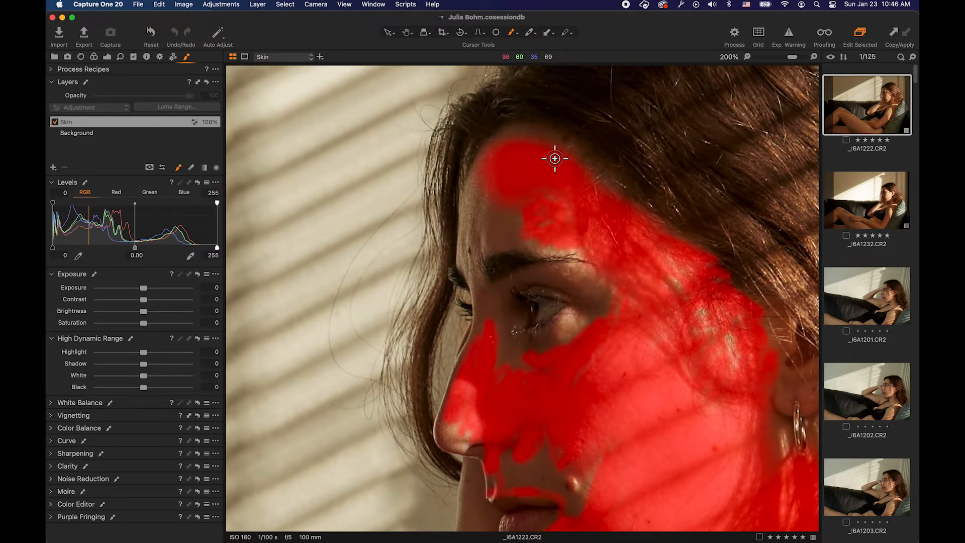
pyautogui.moveTo(546, 137); pyautogui.dragTo(587, 167)
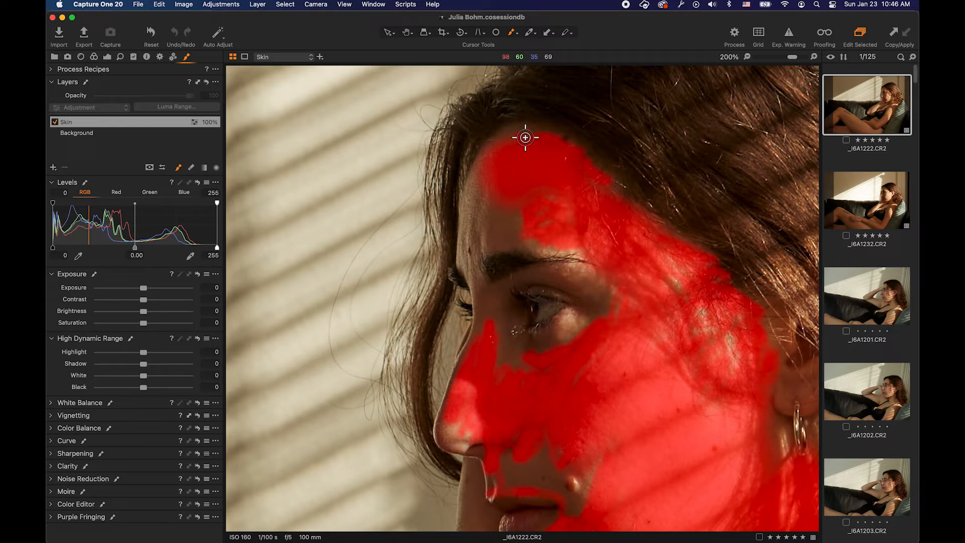
pyautogui.moveTo(515, 131)
pyautogui.mouseDown()
pyautogui.moveTo(581, 151)
pyautogui.moveTo(505, 140)
pyautogui.moveTo(497, 167)
pyautogui.moveTo(470, 194)
pyautogui.moveTo(483, 157)
pyautogui.moveTo(461, 243)
pyautogui.moveTo(465, 222)
pyautogui.moveTo(479, 289)
pyautogui.moveTo(477, 276)
pyautogui.moveTo(471, 360)
pyautogui.mouseUp()
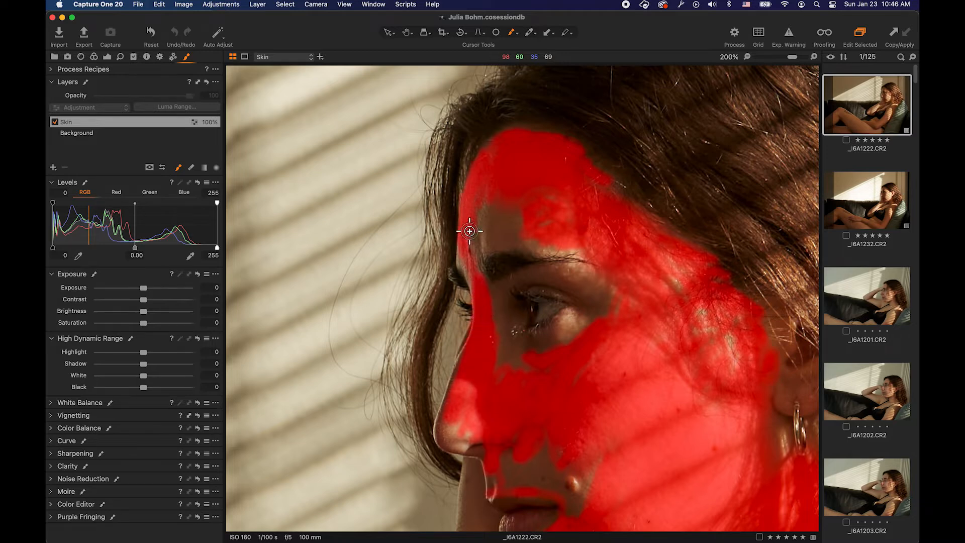
pyautogui.moveTo(466, 255)
pyautogui.mouseDown()
pyautogui.moveTo(492, 209)
pyautogui.moveTo(469, 244)
pyautogui.moveTo(514, 232)
pyautogui.moveTo(548, 251)
pyautogui.moveTo(495, 219)
pyautogui.moveTo(556, 218)
pyautogui.mouseUp()
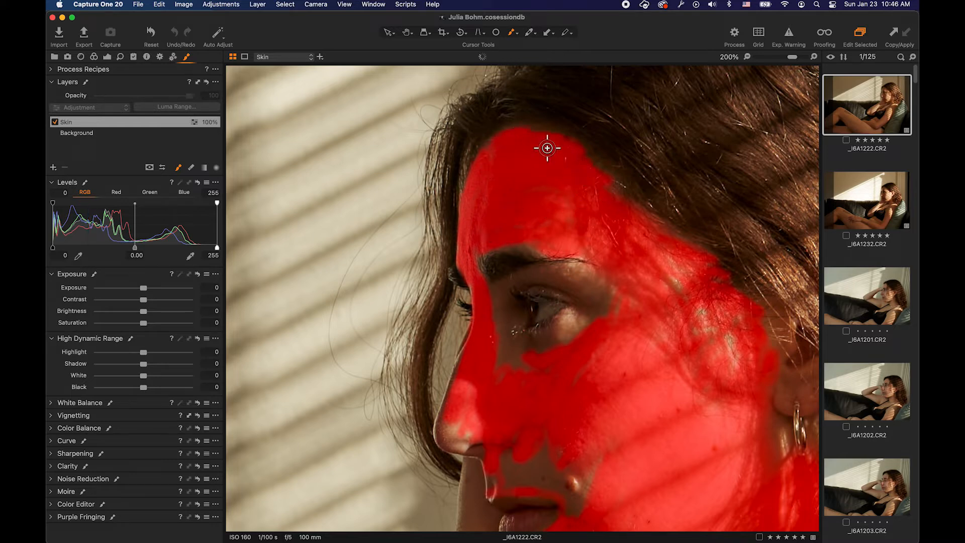
# - Paint the Skin mask around the eye, from the outer corner and lower lid to the eyelid, and fill in the nose
pyautogui.scroll(-5, 603, 241)
pyautogui.moveTo(580, 252); pyautogui.dragTo(603, 213)
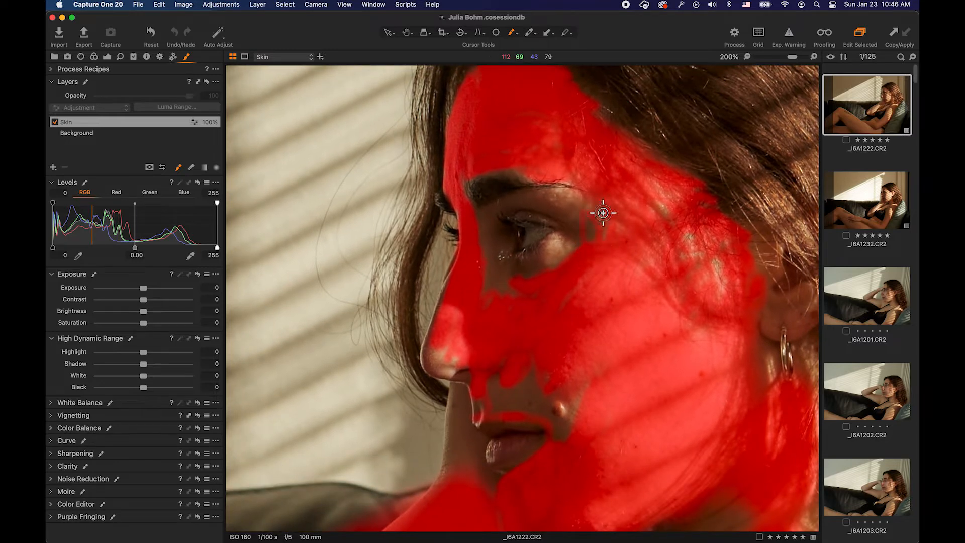
pyautogui.moveTo(598, 246)
pyautogui.mouseDown()
pyautogui.moveTo(640, 209)
pyautogui.moveTo(552, 276)
pyautogui.moveTo(517, 284)
pyautogui.moveTo(536, 275)
pyautogui.mouseUp()
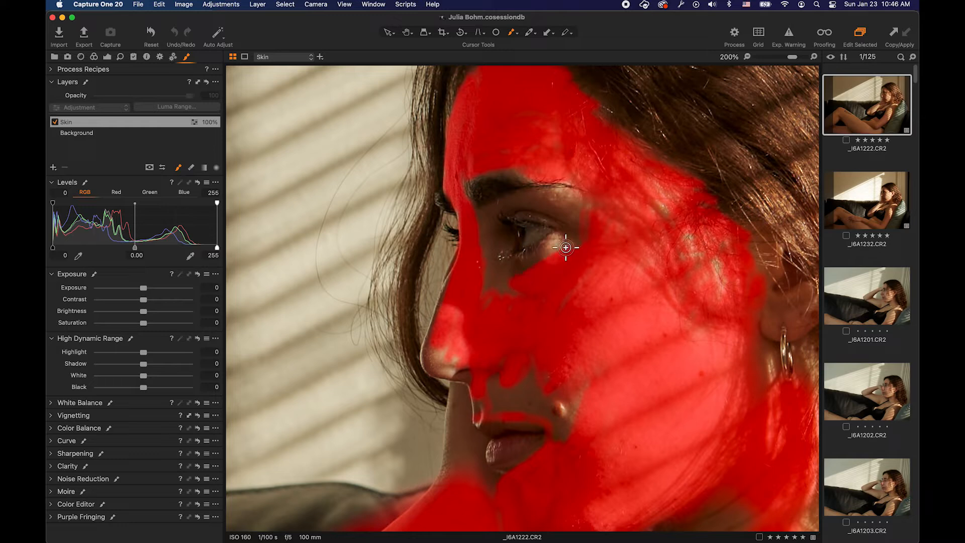
pyautogui.moveTo(573, 244)
pyautogui.mouseDown()
pyautogui.moveTo(531, 264)
pyautogui.moveTo(570, 239)
pyautogui.mouseUp()
pyautogui.moveTo(537, 284)
pyautogui.mouseDown()
pyautogui.moveTo(498, 305)
pyautogui.moveTo(488, 261)
pyautogui.mouseUp()
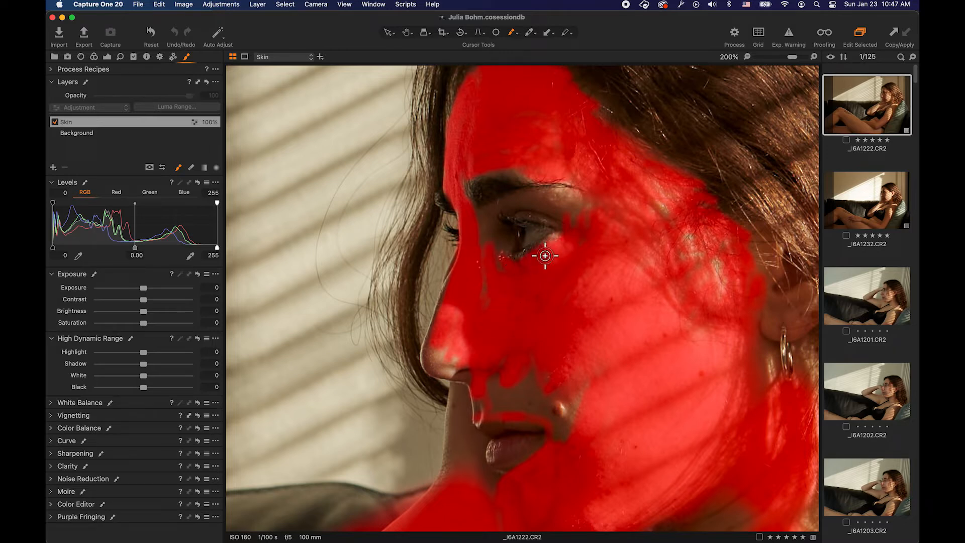
pyautogui.moveTo(497, 319)
pyautogui.mouseDown()
pyautogui.moveTo(457, 303)
pyautogui.moveTo(450, 359)
pyautogui.mouseUp()
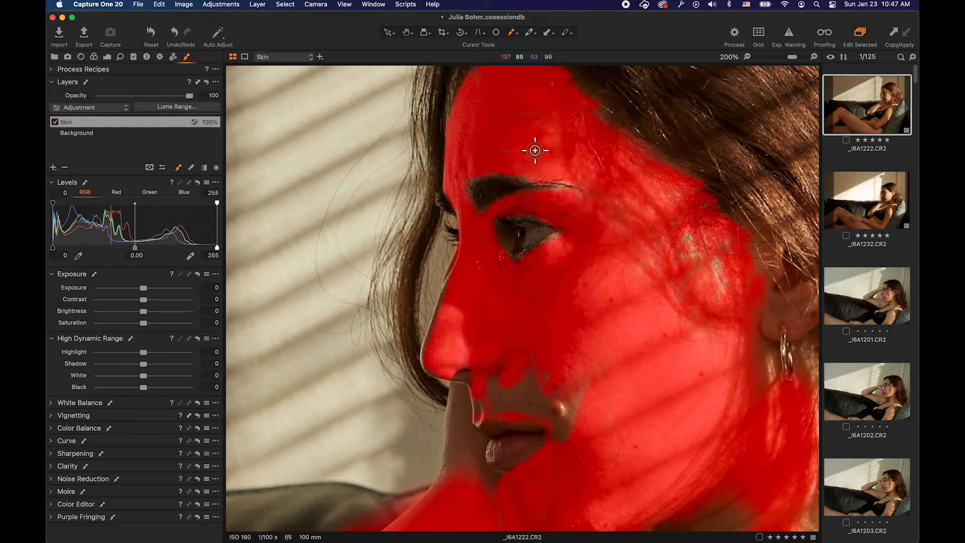
# - Fill the patchy Skin mask areas above the eyebrow and on the temple in front of the ear
pyautogui.moveTo(557, 149); pyautogui.dragTo(584, 155)
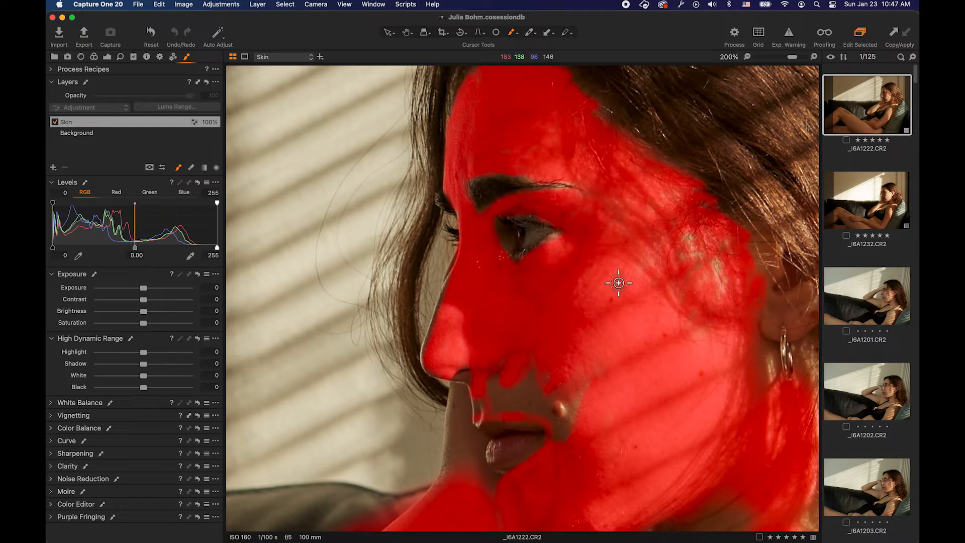
pyautogui.moveTo(690, 248)
pyautogui.mouseDown()
pyautogui.moveTo(684, 272)
pyautogui.moveTo(731, 255)
pyautogui.moveTo(678, 270)
pyautogui.moveTo(690, 244)
pyautogui.mouseUp()
pyautogui.moveTo(702, 326)
pyautogui.mouseDown()
pyautogui.moveTo(711, 352)
pyautogui.moveTo(686, 377)
pyautogui.mouseUp()
pyautogui.moveTo(582, 325)
pyautogui.mouseDown()
pyautogui.moveTo(595, 296)
pyautogui.moveTo(584, 227)
pyautogui.mouseUp()
pyautogui.moveTo(590, 298); pyautogui.dragTo(592, 301)
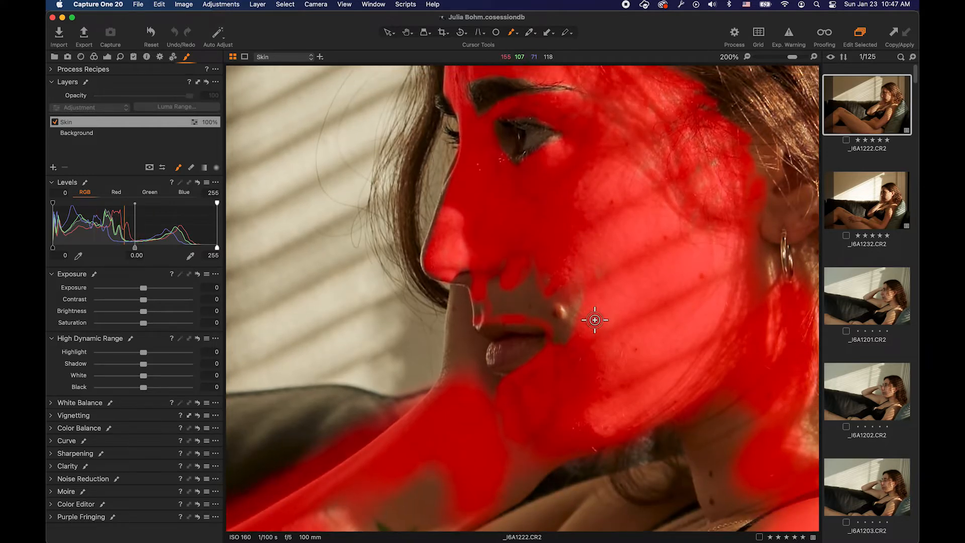
# - Extend the Skin mask over the hand behind the chin and around the lips, closing the gap between nose and upper lip
pyautogui.moveTo(505, 419)
pyautogui.mouseDown()
pyautogui.moveTo(514, 401)
pyautogui.moveTo(450, 438)
pyautogui.moveTo(460, 406)
pyautogui.moveTo(454, 362)
pyautogui.moveTo(439, 411)
pyautogui.moveTo(462, 322)
pyautogui.moveTo(459, 351)
pyautogui.moveTo(458, 315)
pyautogui.mouseUp()
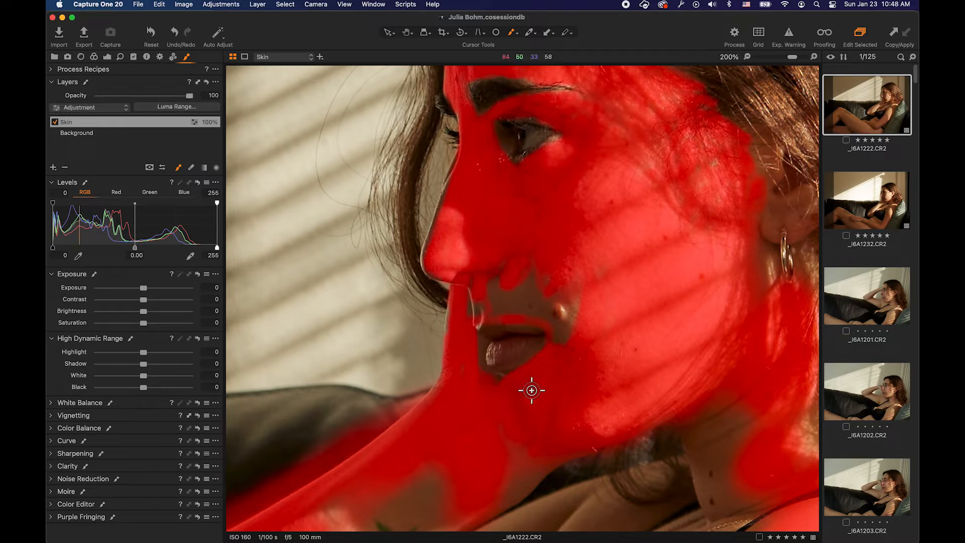
pyautogui.moveTo(537, 374); pyautogui.dragTo(531, 374)
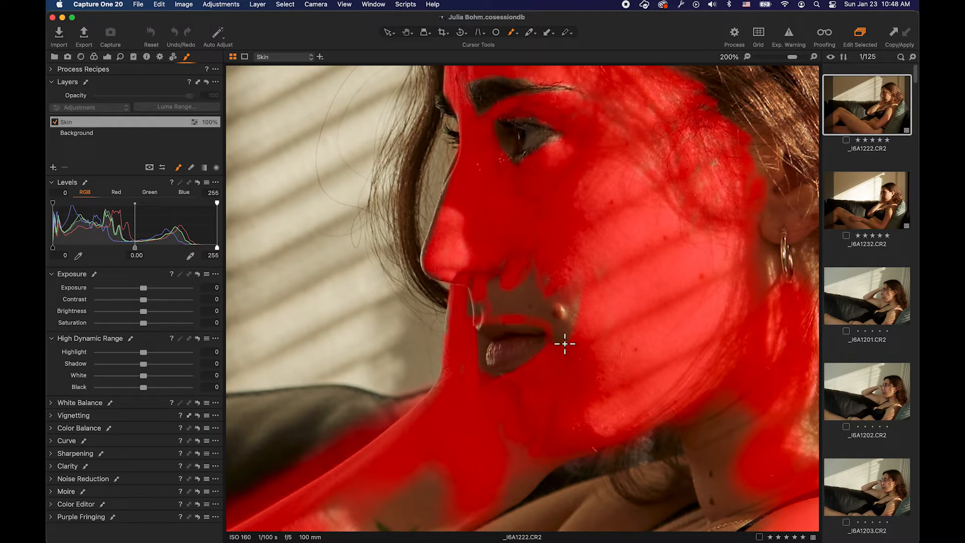
pyautogui.moveTo(593, 340); pyautogui.dragTo(558, 268)
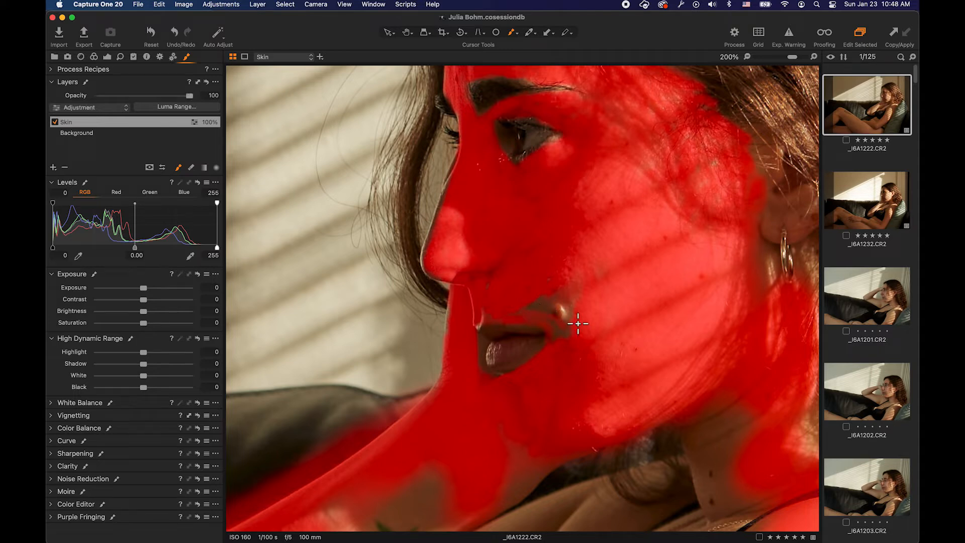
pyautogui.moveTo(502, 288); pyautogui.dragTo(502, 274)
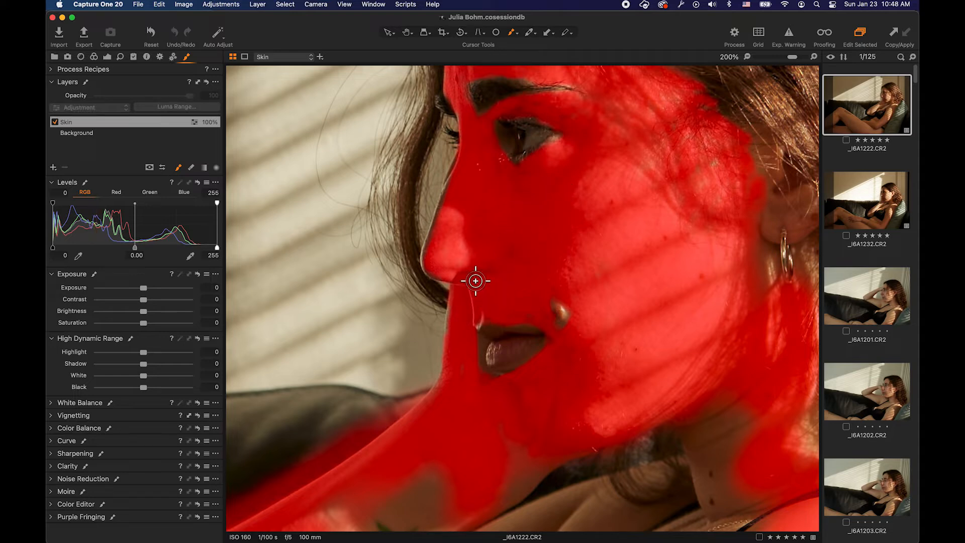
# - Refine the Skin mask with a small brush at the inner corner of the eye and the inner end of the eyebrow
pyautogui.press('v')
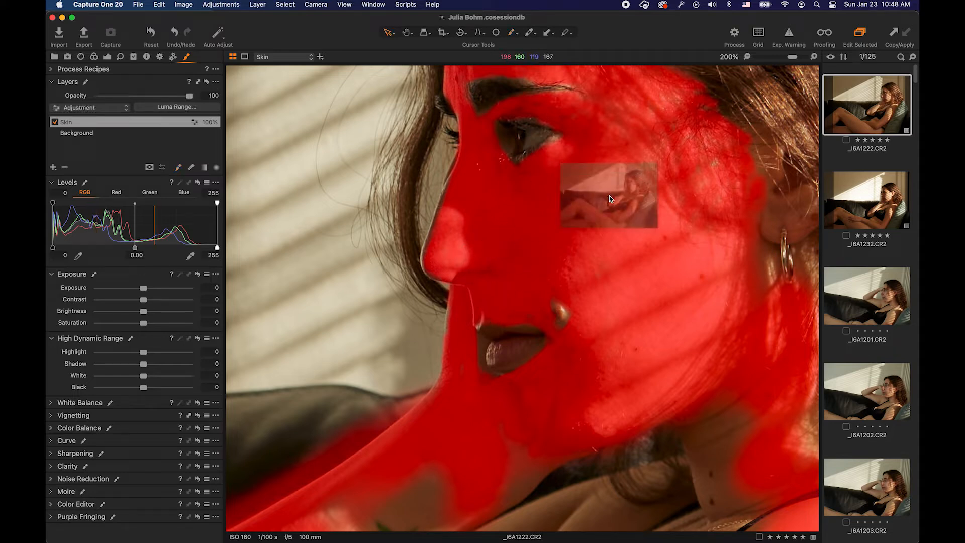
pyautogui.moveTo(580, 213); pyautogui.dragTo(592, 317)
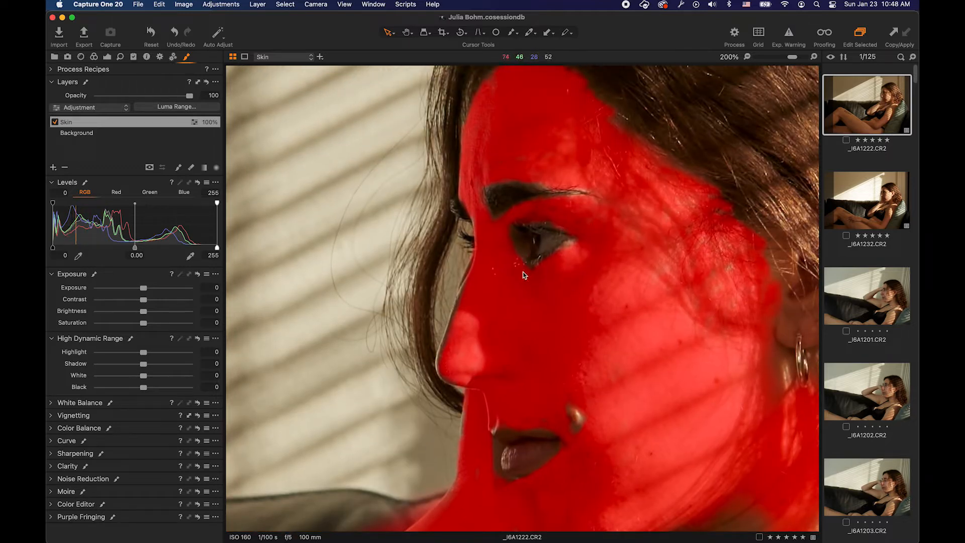
pyautogui.moveTo(514, 249); pyautogui.dragTo(515, 243)
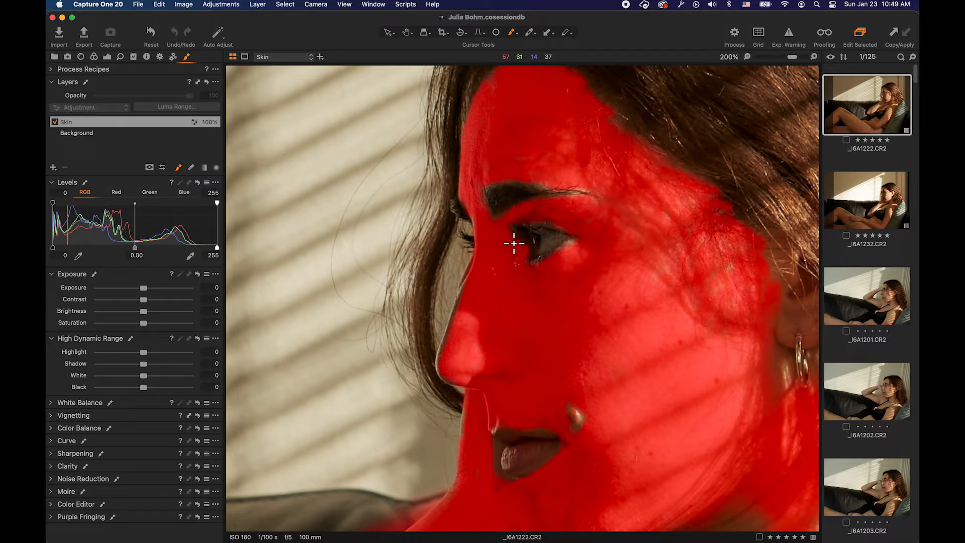
pyautogui.moveTo(524, 268)
pyautogui.mouseDown()
pyautogui.moveTo(575, 252)
pyautogui.moveTo(559, 254)
pyautogui.moveTo(592, 210)
pyautogui.moveTo(565, 185)
pyautogui.moveTo(588, 186)
pyautogui.moveTo(575, 196)
pyautogui.moveTo(504, 173)
pyautogui.mouseUp()
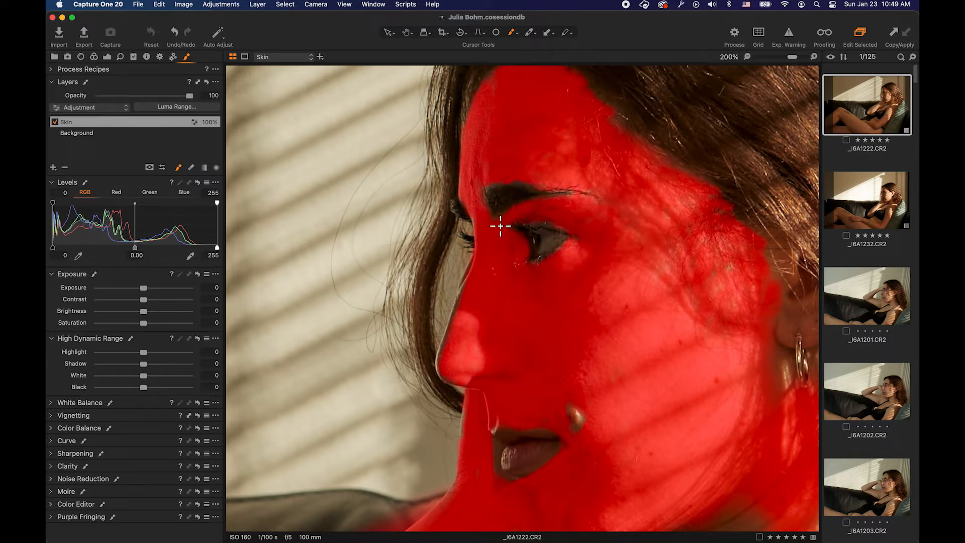
pyautogui.moveTo(500, 222); pyautogui.dragTo(502, 204)
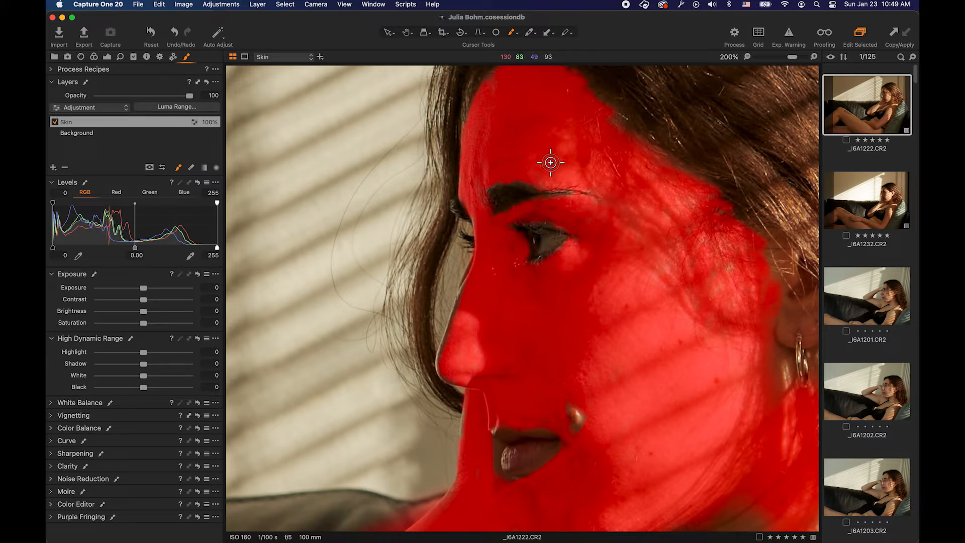
# - Fill the remaining thin Skin mask spots from the forehead across the temple to the hairline by the ear
pyautogui.moveTo(523, 112)
pyautogui.mouseDown()
pyautogui.moveTo(521, 135)
pyautogui.moveTo(656, 216)
pyautogui.moveTo(668, 338)
pyautogui.moveTo(732, 318)
pyautogui.moveTo(733, 248)
pyautogui.moveTo(682, 271)
pyautogui.mouseUp()
pyautogui.moveTo(703, 219)
pyautogui.mouseDown()
pyautogui.moveTo(726, 220)
pyautogui.moveTo(708, 213)
pyautogui.mouseUp()
pyautogui.moveTo(736, 333); pyautogui.dragTo(734, 335)
# - Brush the Skin mask beside the earlobe, under the jaw and down the unmasked part of the neck
pyautogui.moveTo(658, 330); pyautogui.dragTo(565, 198)
pyautogui.moveTo(619, 283)
pyautogui.mouseDown()
pyautogui.moveTo(536, 205)
pyautogui.moveTo(636, 172)
pyautogui.moveTo(655, 257)
pyautogui.moveTo(618, 229)
pyautogui.moveTo(626, 279)
pyautogui.moveTo(647, 278)
pyautogui.moveTo(622, 294)
pyautogui.moveTo(598, 268)
pyautogui.moveTo(653, 298)
pyautogui.moveTo(638, 282)
pyautogui.mouseUp()
pyautogui.moveTo(604, 232); pyautogui.dragTo(622, 332)
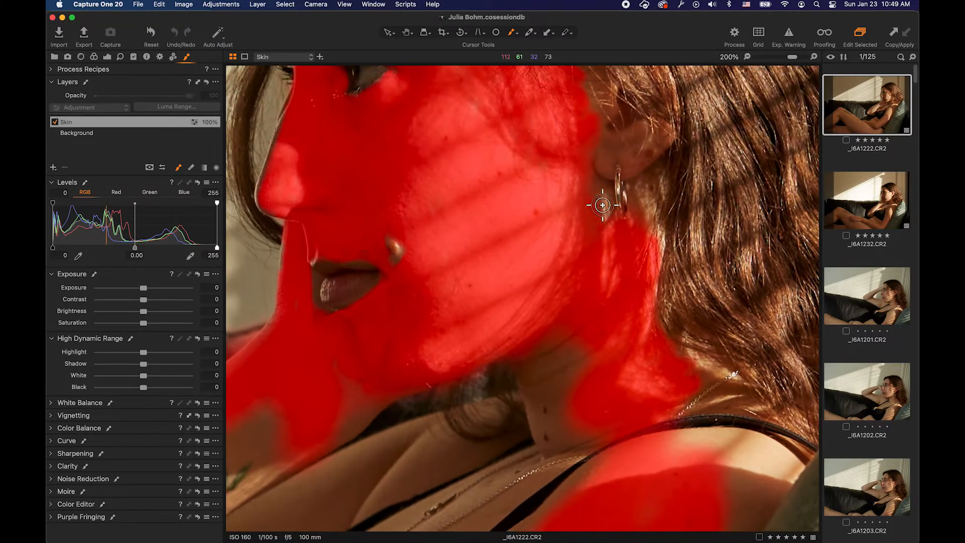
pyautogui.moveTo(610, 224)
pyautogui.mouseDown()
pyautogui.moveTo(609, 321)
pyautogui.moveTo(611, 271)
pyautogui.moveTo(600, 294)
pyautogui.moveTo(608, 305)
pyautogui.moveTo(634, 298)
pyautogui.moveTo(654, 269)
pyautogui.moveTo(632, 288)
pyautogui.moveTo(633, 266)
pyautogui.moveTo(645, 269)
pyautogui.moveTo(612, 278)
pyautogui.moveTo(601, 229)
pyautogui.moveTo(613, 230)
pyautogui.moveTo(610, 200)
pyautogui.mouseUp()
pyautogui.scroll(-5, 609, 200)
pyautogui.moveTo(535, 360)
pyautogui.mouseDown()
pyautogui.moveTo(500, 379)
pyautogui.moveTo(506, 371)
pyautogui.moveTo(545, 375)
pyautogui.moveTo(540, 367)
pyautogui.moveTo(524, 390)
pyautogui.moveTo(545, 349)
pyautogui.mouseUp()
pyautogui.scroll(-5, 545, 349)
pyautogui.moveTo(583, 275)
pyautogui.mouseDown()
pyautogui.moveTo(552, 291)
pyautogui.moveTo(576, 262)
pyautogui.moveTo(534, 276)
pyautogui.moveTo(587, 269)
pyautogui.moveTo(578, 281)
pyautogui.moveTo(615, 261)
pyautogui.moveTo(593, 229)
pyautogui.moveTo(572, 232)
pyautogui.moveTo(597, 194)
pyautogui.moveTo(669, 280)
pyautogui.moveTo(546, 279)
pyautogui.mouseUp()
pyautogui.hscroll(5, 543, 286)
pyautogui.moveTo(605, 317)
pyautogui.mouseDown()
pyautogui.moveTo(616, 372)
pyautogui.moveTo(571, 366)
pyautogui.moveTo(608, 267)
pyautogui.moveTo(571, 280)
pyautogui.moveTo(577, 334)
pyautogui.moveTo(632, 351)
pyautogui.moveTo(582, 329)
pyautogui.moveTo(619, 289)
pyautogui.moveTo(597, 366)
pyautogui.moveTo(641, 289)
pyautogui.moveTo(595, 254)
pyautogui.moveTo(585, 232)
pyautogui.moveTo(588, 245)
pyautogui.moveTo(616, 250)
pyautogui.moveTo(592, 218)
pyautogui.moveTo(601, 204)
pyautogui.moveTo(588, 277)
pyautogui.mouseUp()
pyautogui.hscroll(-15, 588, 277)
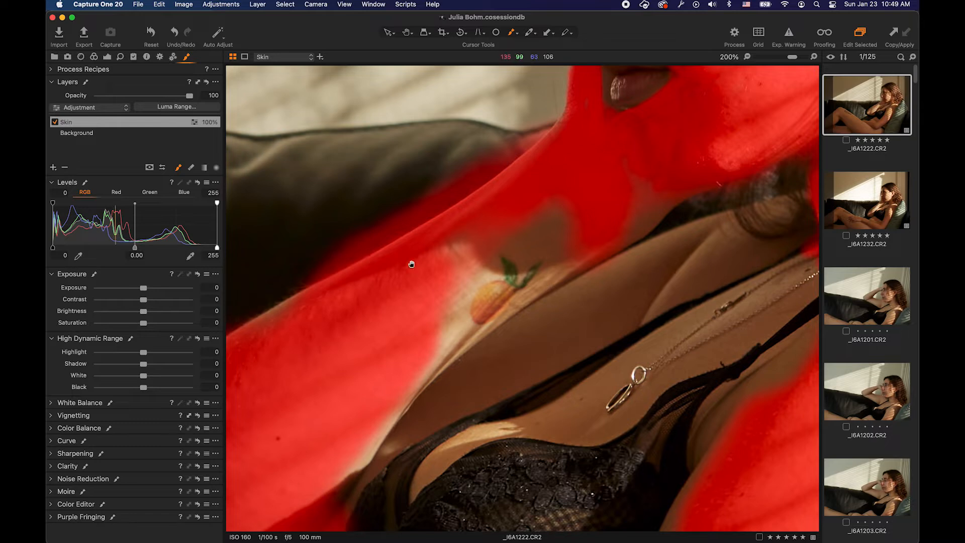
# - Paint the Skin mask over the gap on the forearm around the orange tattoo and along the arm's inner edge
pyautogui.moveTo(411, 264)
pyautogui.mouseDown()
pyautogui.moveTo(450, 253)
pyautogui.moveTo(472, 230)
pyautogui.moveTo(476, 243)
pyautogui.moveTo(500, 230)
pyautogui.moveTo(431, 282)
pyautogui.moveTo(403, 320)
pyautogui.moveTo(524, 227)
pyautogui.moveTo(502, 231)
pyautogui.moveTo(539, 234)
pyautogui.moveTo(570, 254)
pyautogui.moveTo(532, 290)
pyautogui.moveTo(592, 236)
pyautogui.moveTo(611, 242)
pyautogui.moveTo(614, 175)
pyautogui.mouseUp()
pyautogui.scroll(-5, 615, 175)
pyautogui.hscroll(-4, 614, 175)
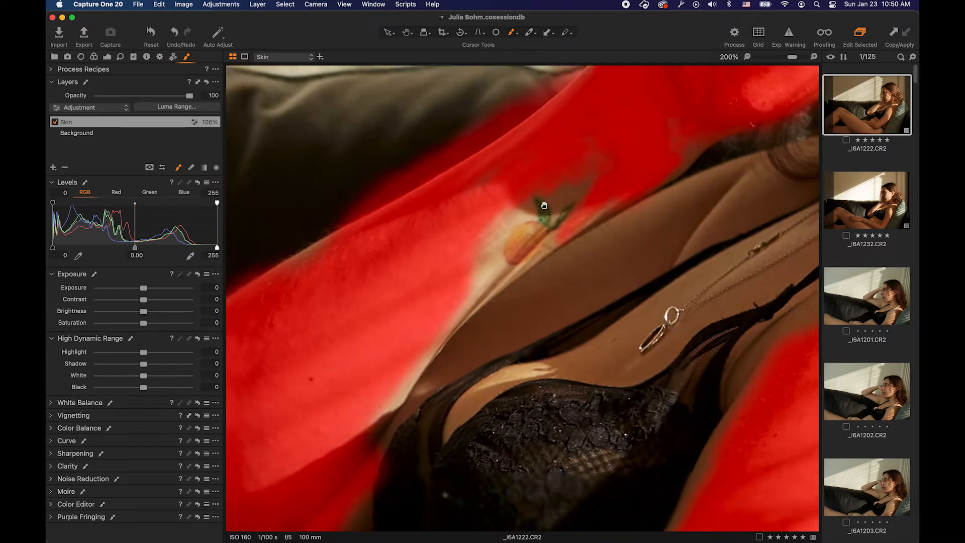
pyautogui.moveTo(557, 190)
pyautogui.mouseDown()
pyautogui.moveTo(575, 157)
pyautogui.moveTo(565, 149)
pyautogui.moveTo(488, 236)
pyautogui.moveTo(501, 220)
pyautogui.moveTo(546, 212)
pyautogui.moveTo(601, 161)
pyautogui.moveTo(534, 225)
pyautogui.moveTo(558, 215)
pyautogui.moveTo(649, 119)
pyautogui.moveTo(544, 180)
pyautogui.moveTo(646, 122)
pyautogui.moveTo(644, 136)
pyautogui.moveTo(518, 218)
pyautogui.mouseUp()
pyautogui.moveTo(498, 166)
pyautogui.mouseDown()
pyautogui.moveTo(554, 159)
pyautogui.moveTo(532, 206)
pyautogui.moveTo(497, 222)
pyautogui.moveTo(408, 246)
pyautogui.moveTo(357, 218)
pyautogui.moveTo(367, 190)
pyautogui.moveTo(408, 163)
pyautogui.moveTo(377, 202)
pyautogui.mouseUp()
pyautogui.scroll(-5, 394, 243)
pyautogui.moveTo(497, 175)
pyautogui.mouseDown()
pyautogui.moveTo(459, 249)
pyautogui.moveTo(500, 208)
pyautogui.moveTo(440, 257)
pyautogui.moveTo(460, 250)
pyautogui.moveTo(464, 263)
pyautogui.moveTo(555, 184)
pyautogui.moveTo(565, 158)
pyautogui.moveTo(539, 169)
pyautogui.moveTo(500, 216)
pyautogui.mouseUp()
# - Brush the Skin mask over the far shoulder and upper chest between the forearm and the black strap, up to the neck
pyautogui.scroll(5, 503, 216)
pyautogui.hscroll(5, 502, 216)
pyautogui.moveTo(431, 305)
pyautogui.mouseDown()
pyautogui.moveTo(479, 239)
pyautogui.moveTo(447, 283)
pyautogui.moveTo(518, 222)
pyautogui.moveTo(439, 302)
pyautogui.moveTo(458, 307)
pyautogui.moveTo(522, 255)
pyautogui.moveTo(461, 276)
pyautogui.moveTo(481, 274)
pyautogui.moveTo(436, 309)
pyautogui.moveTo(522, 250)
pyautogui.moveTo(483, 258)
pyautogui.moveTo(639, 185)
pyautogui.moveTo(584, 203)
pyautogui.moveTo(624, 184)
pyautogui.moveTo(645, 193)
pyautogui.moveTo(650, 180)
pyautogui.moveTo(635, 207)
pyautogui.moveTo(561, 239)
pyautogui.moveTo(425, 351)
pyautogui.moveTo(431, 359)
pyautogui.moveTo(560, 276)
pyautogui.moveTo(567, 285)
pyautogui.moveTo(540, 307)
pyautogui.moveTo(581, 270)
pyautogui.moveTo(584, 249)
pyautogui.moveTo(576, 270)
pyautogui.mouseUp()
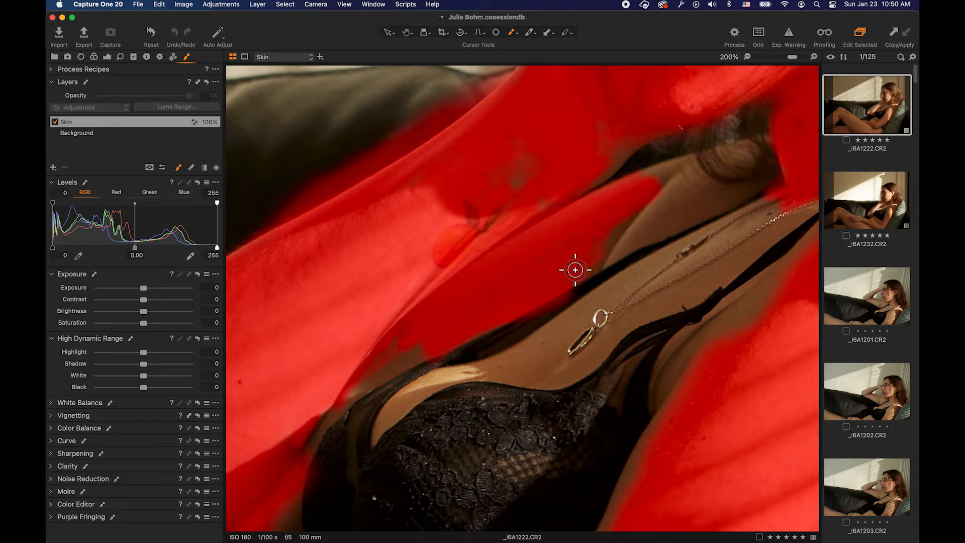
pyautogui.scroll(-5, 578, 241)
pyautogui.hscroll(-3, 578, 241)
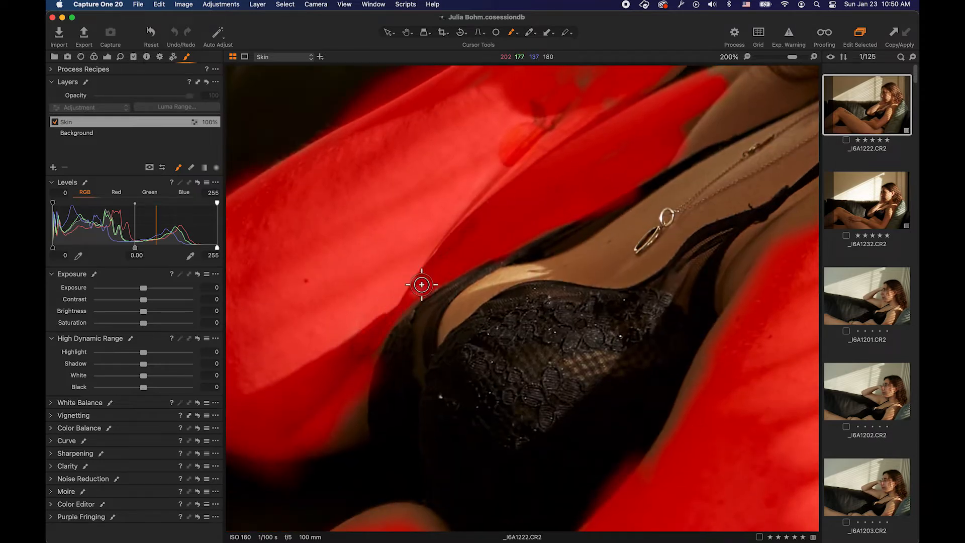
pyautogui.scroll(3, 523, 216)
pyautogui.hscroll(5, 523, 217)
pyautogui.moveTo(503, 225)
pyautogui.mouseDown()
pyautogui.moveTo(532, 213)
pyautogui.moveTo(545, 179)
pyautogui.moveTo(479, 202)
pyautogui.moveTo(484, 186)
pyautogui.moveTo(567, 154)
pyautogui.moveTo(499, 167)
pyautogui.moveTo(562, 151)
pyautogui.mouseUp()
pyautogui.moveTo(599, 163)
pyautogui.mouseDown()
pyautogui.moveTo(513, 209)
pyautogui.moveTo(558, 175)
pyautogui.moveTo(520, 218)
pyautogui.moveTo(595, 181)
pyautogui.moveTo(605, 168)
pyautogui.moveTo(597, 137)
pyautogui.moveTo(603, 176)
pyautogui.moveTo(621, 170)
pyautogui.moveTo(591, 166)
pyautogui.mouseUp()
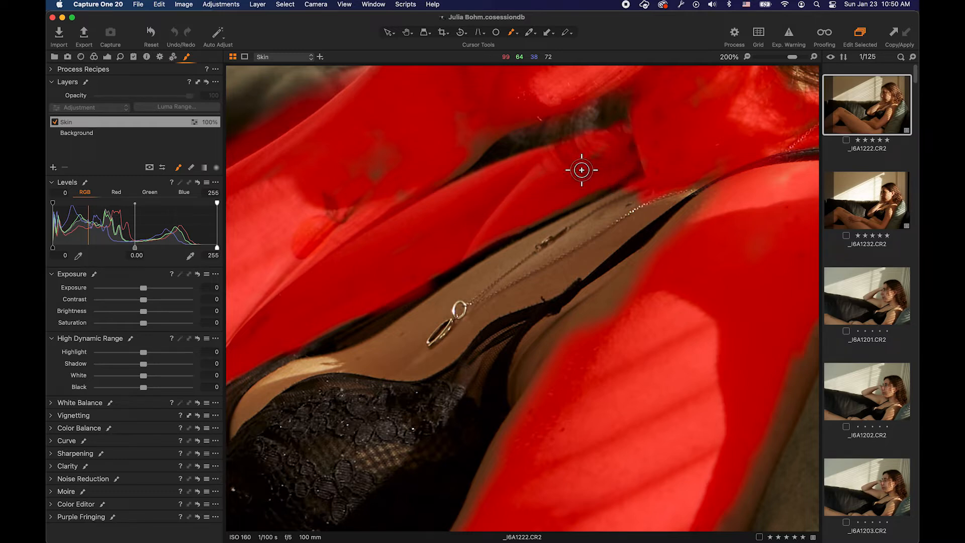
pyautogui.moveTo(538, 208)
pyautogui.mouseDown()
pyautogui.moveTo(458, 242)
pyautogui.moveTo(518, 254)
pyautogui.mouseUp()
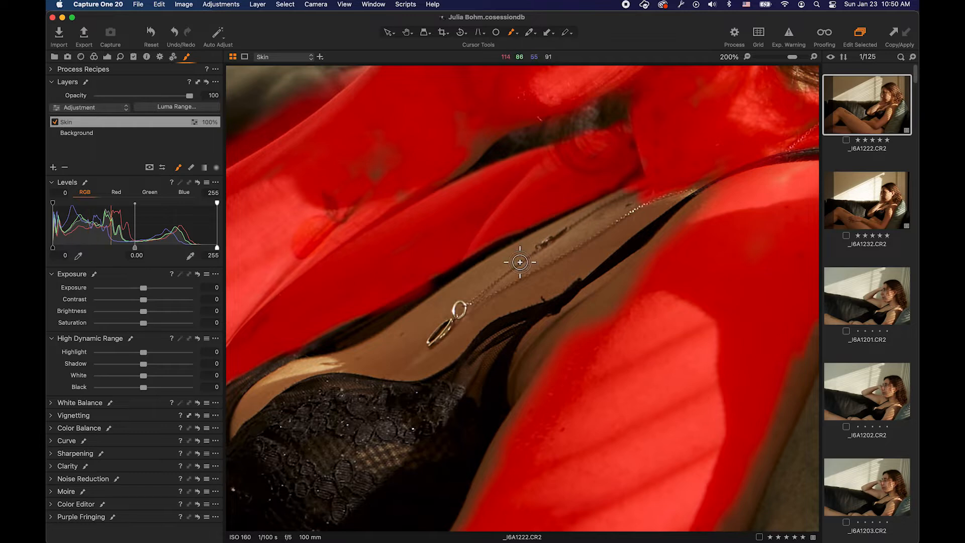
# - Extend the Skin mask on the near shoulder along the black strap down towards the armpit
pyautogui.scroll(-2, 527, 270)
pyautogui.moveTo(598, 282)
pyautogui.mouseDown()
pyautogui.moveTo(597, 317)
pyautogui.moveTo(573, 317)
pyautogui.moveTo(576, 300)
pyautogui.moveTo(705, 179)
pyautogui.mouseUp()
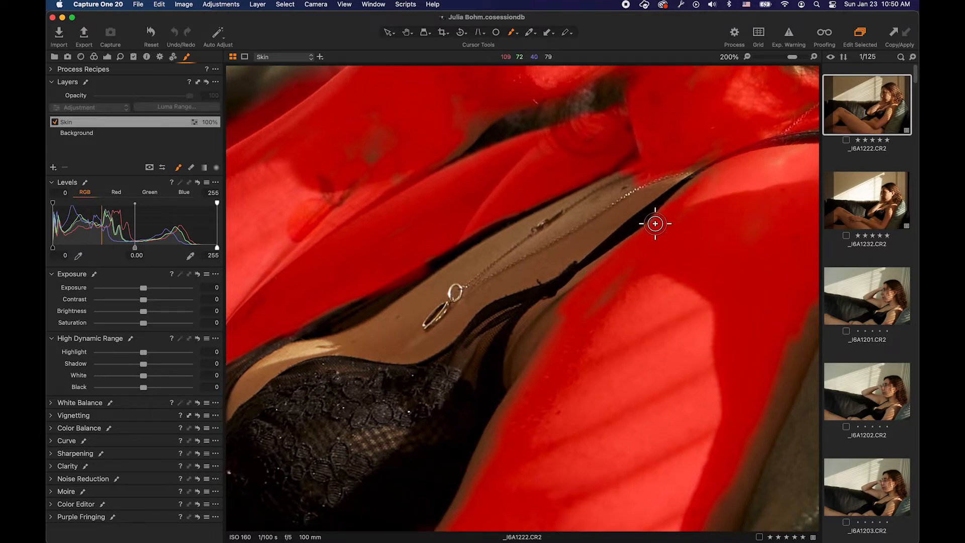
pyautogui.moveTo(540, 346)
pyautogui.mouseDown()
pyautogui.moveTo(516, 353)
pyautogui.moveTo(542, 316)
pyautogui.moveTo(535, 329)
pyautogui.moveTo(566, 340)
pyautogui.moveTo(551, 370)
pyautogui.mouseUp()
# - Paint the Skin mask over the chest beneath the necklace and follow the upper edge of the lace top
pyautogui.scroll(2, 588, 376)
pyautogui.hscroll(-3, 589, 377)
pyautogui.moveTo(552, 331)
pyautogui.mouseDown()
pyautogui.moveTo(591, 300)
pyautogui.moveTo(570, 325)
pyautogui.mouseUp()
pyautogui.moveTo(628, 308)
pyautogui.mouseDown()
pyautogui.moveTo(662, 273)
pyautogui.moveTo(619, 303)
pyautogui.moveTo(759, 207)
pyautogui.moveTo(591, 276)
pyautogui.moveTo(645, 235)
pyautogui.moveTo(642, 248)
pyautogui.moveTo(679, 232)
pyautogui.mouseUp()
pyautogui.moveTo(468, 346)
pyautogui.mouseDown()
pyautogui.moveTo(553, 290)
pyautogui.moveTo(567, 265)
pyautogui.moveTo(529, 318)
pyautogui.moveTo(487, 352)
pyautogui.mouseUp()
pyautogui.scroll(-5, 426, 304)
pyautogui.moveTo(426, 305)
pyautogui.mouseDown()
pyautogui.moveTo(401, 302)
pyautogui.moveTo(373, 336)
pyautogui.moveTo(459, 265)
pyautogui.moveTo(517, 272)
pyautogui.moveTo(462, 274)
pyautogui.moveTo(595, 271)
pyautogui.moveTo(556, 286)
pyautogui.moveTo(608, 222)
pyautogui.moveTo(560, 228)
pyautogui.moveTo(551, 217)
pyautogui.moveTo(570, 182)
pyautogui.mouseUp()
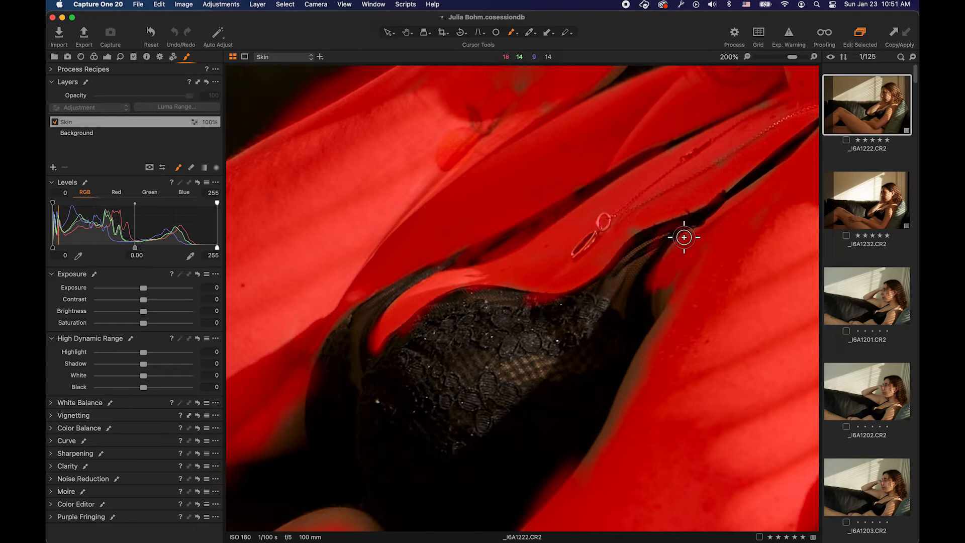
# - Fill the Skin mask along the near arm beside the black top and over the skin edge directly below the garment
pyautogui.scroll(-5, 638, 370)
pyautogui.moveTo(654, 226)
pyautogui.mouseDown()
pyautogui.moveTo(619, 283)
pyautogui.moveTo(671, 181)
pyautogui.moveTo(656, 158)
pyautogui.mouseUp()
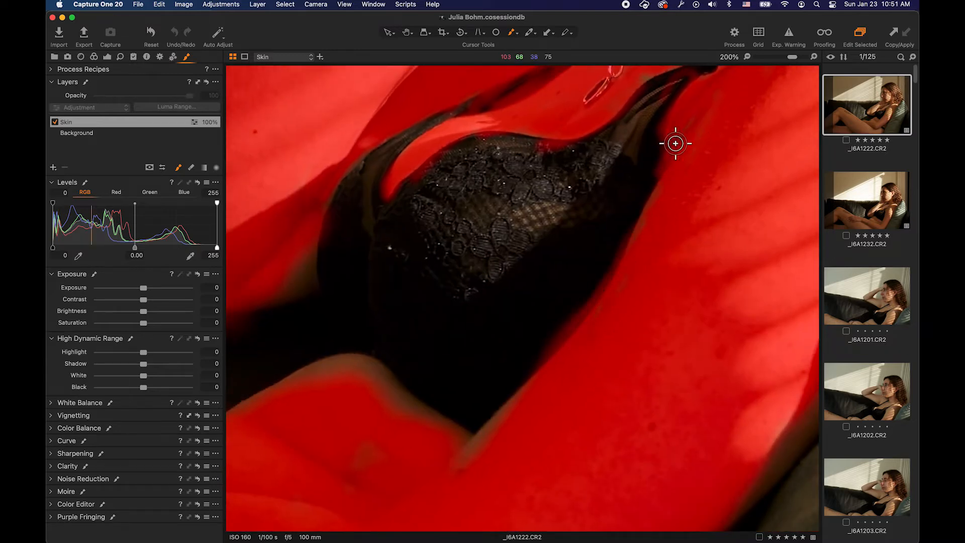
pyautogui.scroll(-4, 656, 158)
pyautogui.moveTo(449, 278)
pyautogui.mouseDown()
pyautogui.moveTo(494, 287)
pyautogui.moveTo(441, 252)
pyautogui.moveTo(547, 325)
pyautogui.moveTo(500, 346)
pyautogui.moveTo(526, 349)
pyautogui.mouseUp()
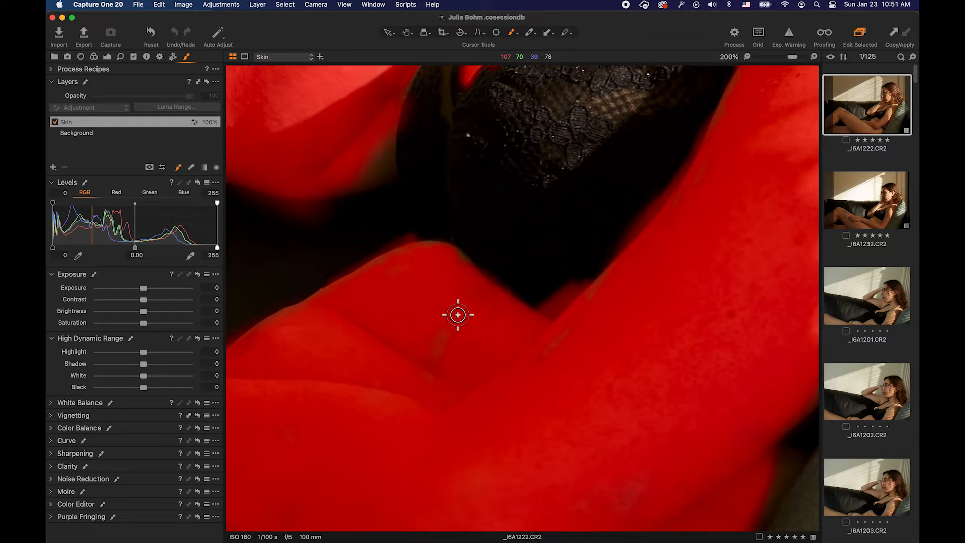
# - Brush the Skin mask over the unmasked skin around the cord bracelet behind the leg
pyautogui.hscroll(-10, 435, 356)
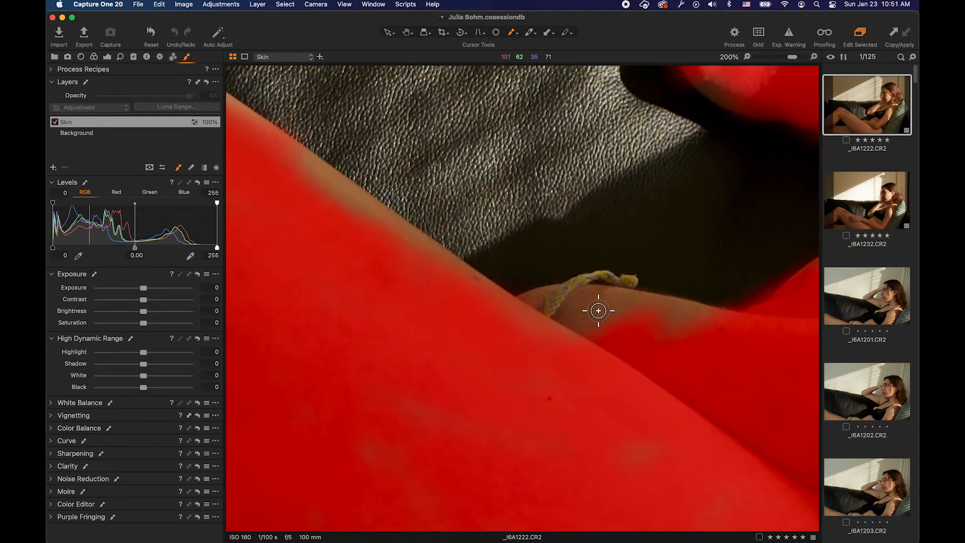
pyautogui.moveTo(599, 311)
pyautogui.mouseDown()
pyautogui.moveTo(570, 294)
pyautogui.moveTo(574, 307)
pyautogui.moveTo(543, 309)
pyautogui.mouseUp()
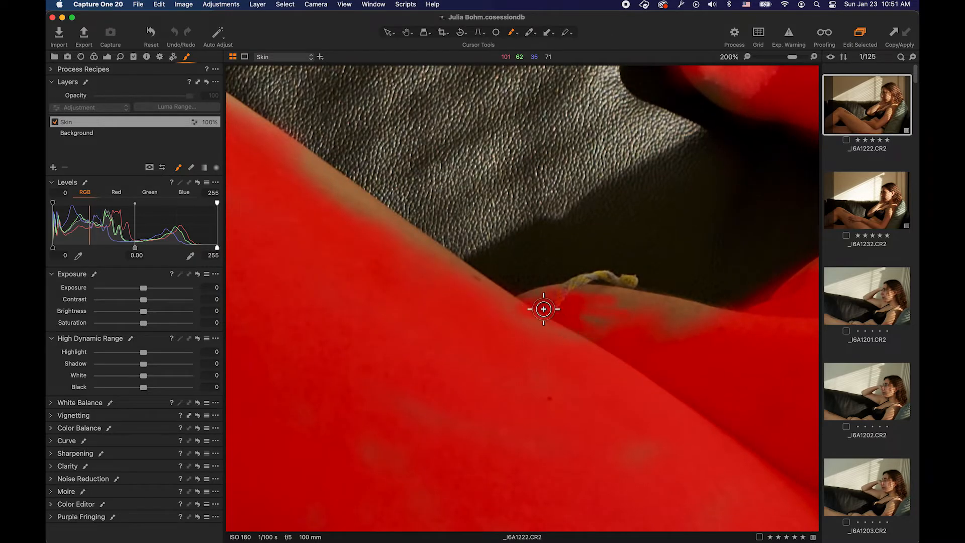
pyautogui.moveTo(668, 315)
pyautogui.mouseDown()
pyautogui.moveTo(610, 280)
pyautogui.moveTo(559, 297)
pyautogui.mouseUp()
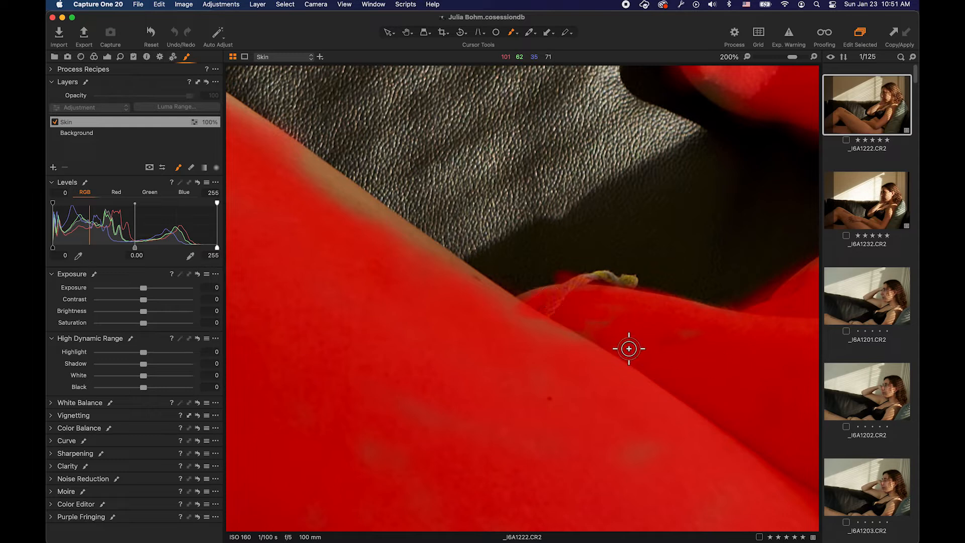
pyautogui.moveTo(580, 376); pyautogui.dragTo(562, 252)
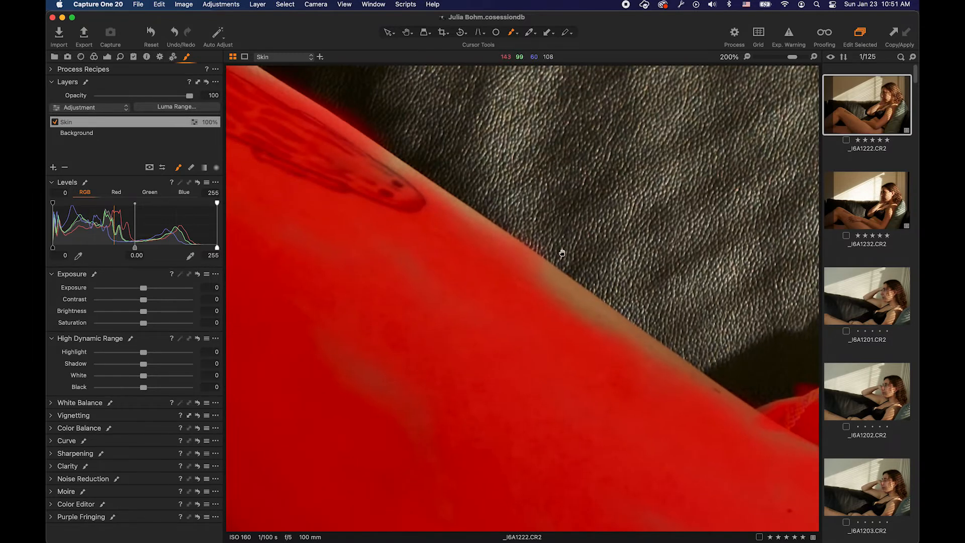
# - Extend the Skin mask along the upper edge of the thigh where it meets the leather sofa
pyautogui.moveTo(713, 413); pyautogui.dragTo(697, 392)
pyautogui.moveTo(594, 331)
pyautogui.mouseDown()
pyautogui.moveTo(563, 298)
pyautogui.moveTo(634, 334)
pyautogui.moveTo(583, 302)
pyautogui.mouseUp()
pyautogui.moveTo(658, 360); pyautogui.dragTo(718, 396)
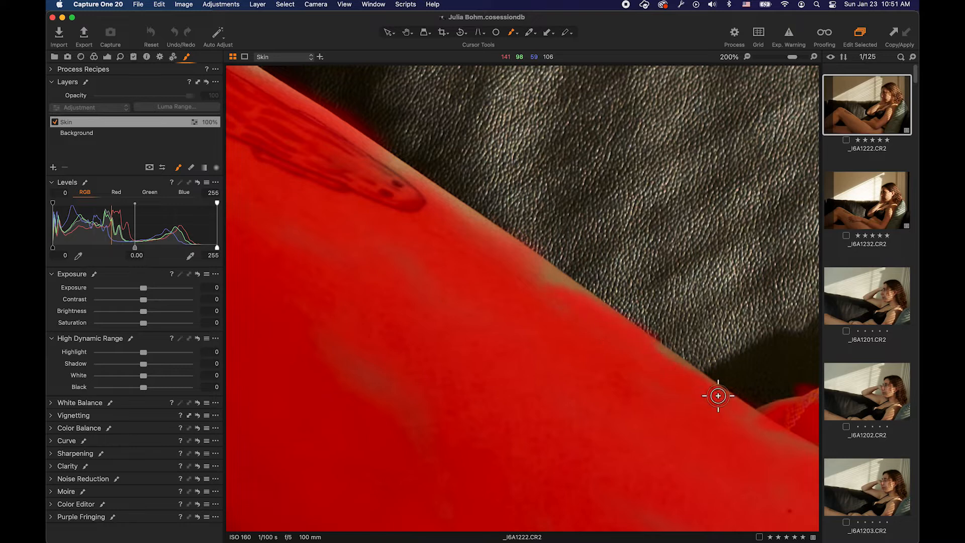
pyautogui.moveTo(675, 364)
pyautogui.mouseDown()
pyautogui.moveTo(570, 282)
pyautogui.moveTo(511, 250)
pyautogui.moveTo(581, 306)
pyautogui.moveTo(450, 218)
pyautogui.moveTo(480, 224)
pyautogui.moveTo(439, 194)
pyautogui.moveTo(550, 273)
pyautogui.mouseUp()
# - Brush the Skin mask over the bare thigh edge above the tattoo and continue it towards the knee
pyautogui.moveTo(371, 227); pyautogui.dragTo(471, 339)
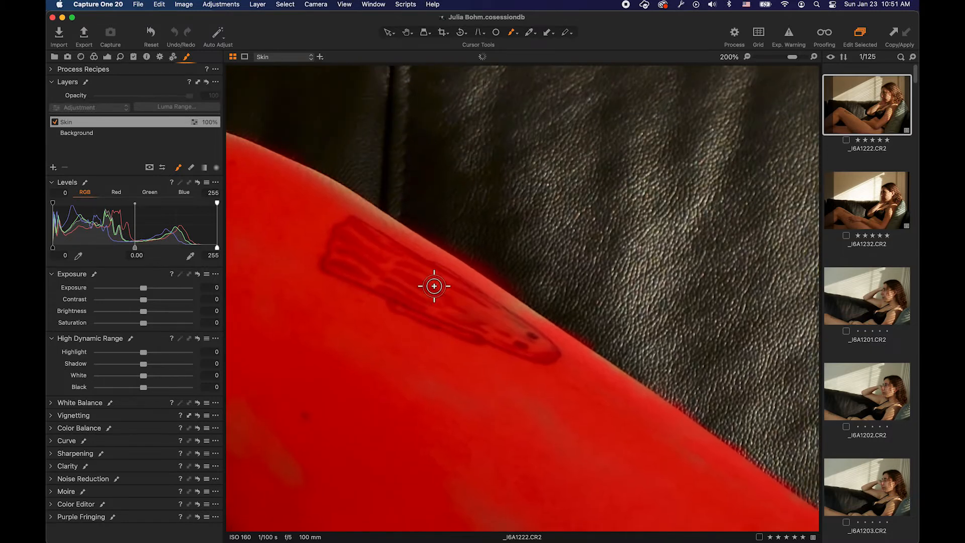
pyautogui.moveTo(341, 201)
pyautogui.mouseDown()
pyautogui.moveTo(384, 209)
pyautogui.moveTo(513, 317)
pyautogui.mouseUp()
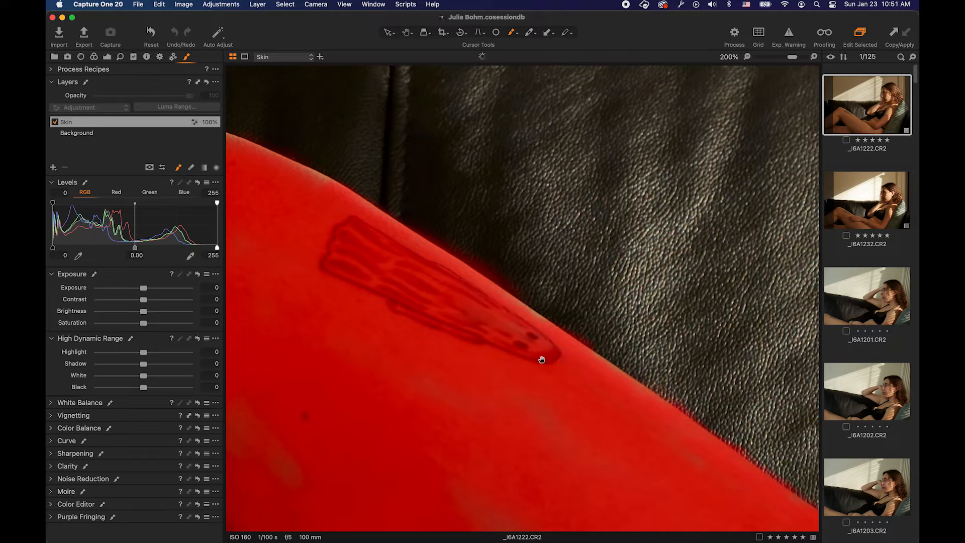
pyautogui.moveTo(542, 360); pyautogui.dragTo(528, 403)
pyautogui.moveTo(318, 236); pyautogui.dragTo(295, 234)
pyautogui.moveTo(694, 431); pyautogui.dragTo(485, 287)
pyautogui.moveTo(570, 332); pyautogui.dragTo(535, 305)
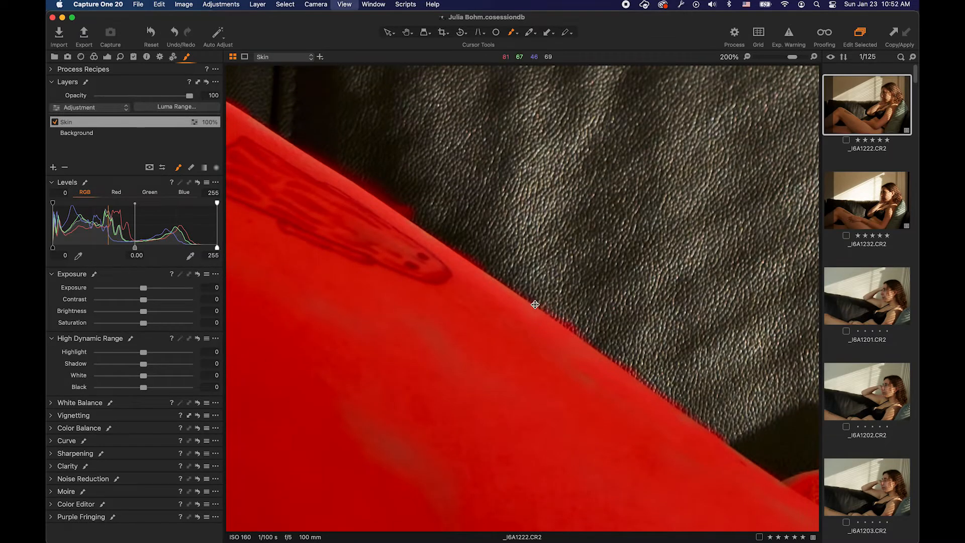
# - Fill the Skin mask over the unmasked lower leg and hip, and touch up the near arm
pyautogui.press('super+minus')
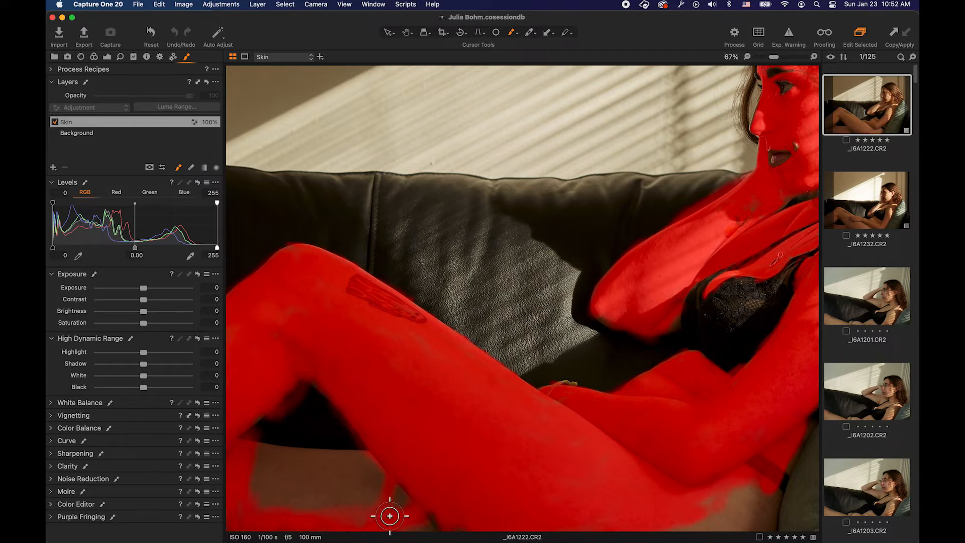
pyautogui.moveTo(417, 531)
pyautogui.mouseDown()
pyautogui.moveTo(379, 499)
pyautogui.moveTo(400, 459)
pyautogui.moveTo(236, 493)
pyautogui.moveTo(388, 504)
pyautogui.moveTo(294, 472)
pyautogui.moveTo(312, 459)
pyautogui.moveTo(260, 456)
pyautogui.moveTo(334, 460)
pyautogui.moveTo(319, 459)
pyautogui.moveTo(300, 492)
pyautogui.moveTo(221, 499)
pyautogui.mouseUp()
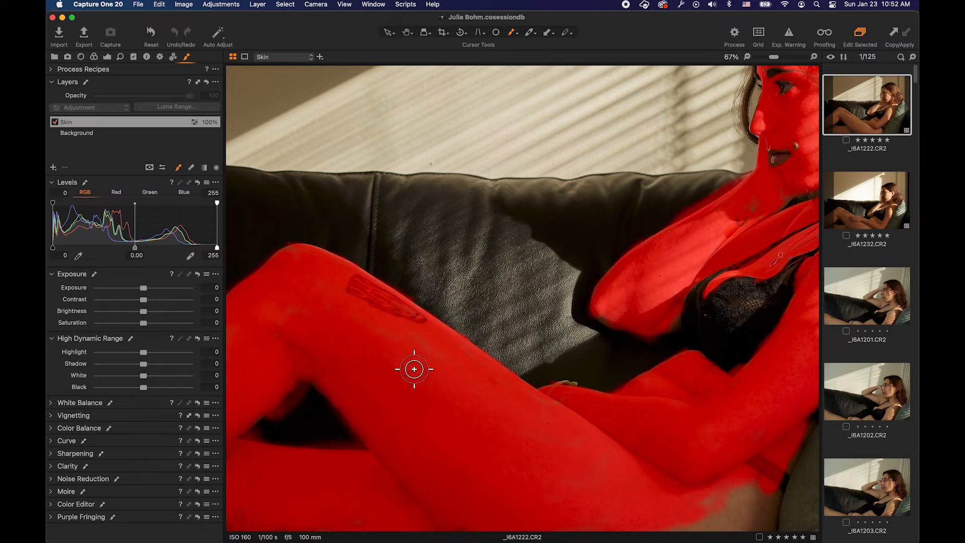
pyautogui.moveTo(737, 522)
pyautogui.mouseDown()
pyautogui.moveTo(660, 517)
pyautogui.moveTo(748, 510)
pyautogui.moveTo(729, 519)
pyautogui.moveTo(756, 494)
pyautogui.moveTo(738, 479)
pyautogui.moveTo(753, 532)
pyautogui.mouseUp()
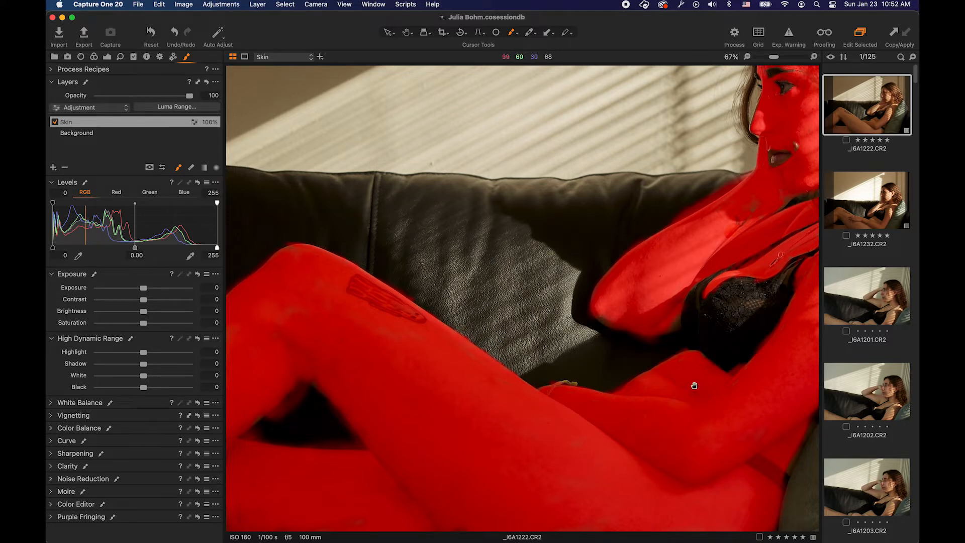
pyautogui.moveTo(693, 386); pyautogui.dragTo(593, 407)
pyautogui.moveTo(672, 379)
pyautogui.mouseDown()
pyautogui.moveTo(716, 410)
pyautogui.moveTo(723, 390)
pyautogui.mouseUp()
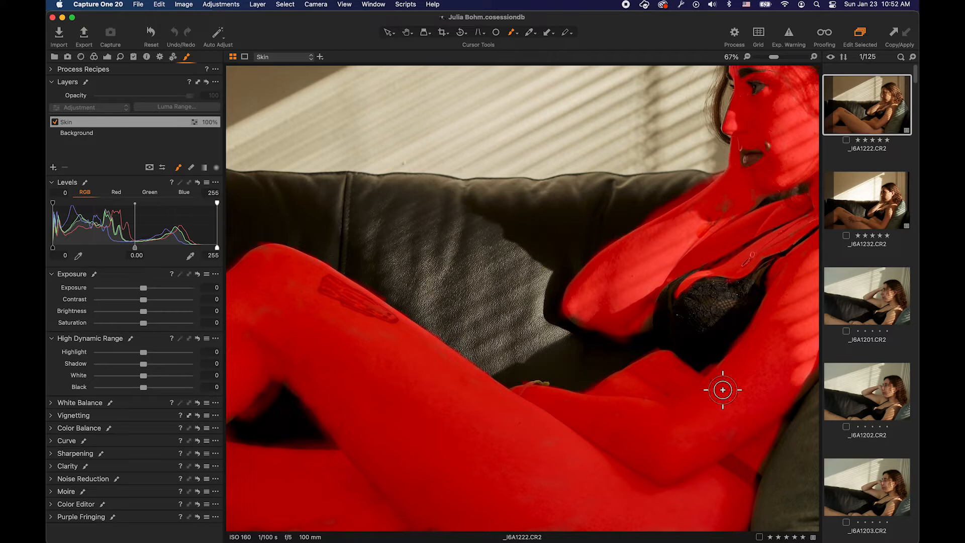
pyautogui.moveTo(733, 426); pyautogui.dragTo(659, 371)
# - Close the gap in the Skin mask beside the black strap at the front of the near shoulder
pyautogui.moveTo(606, 282)
pyautogui.mouseDown()
pyautogui.moveTo(567, 317)
pyautogui.moveTo(629, 306)
pyautogui.moveTo(550, 349)
pyautogui.mouseUp()
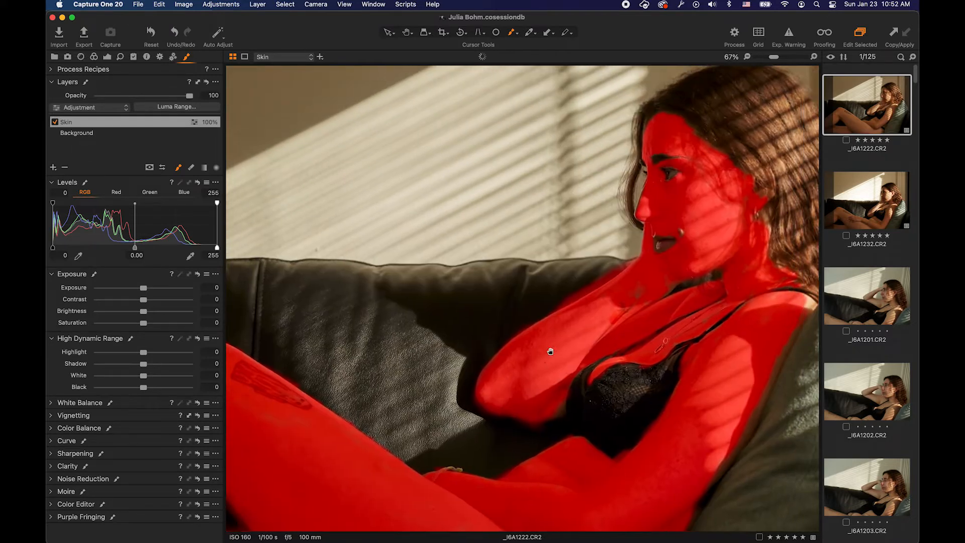
pyautogui.moveTo(648, 294)
pyautogui.mouseDown()
pyautogui.moveTo(641, 304)
pyautogui.moveTo(654, 307)
pyautogui.mouseUp()
pyautogui.moveTo(718, 314)
pyautogui.mouseDown()
pyautogui.moveTo(751, 274)
pyautogui.moveTo(744, 259)
pyautogui.moveTo(730, 262)
pyautogui.moveTo(747, 301)
pyautogui.moveTo(776, 319)
pyautogui.moveTo(796, 288)
pyautogui.moveTo(737, 368)
pyautogui.mouseUp()
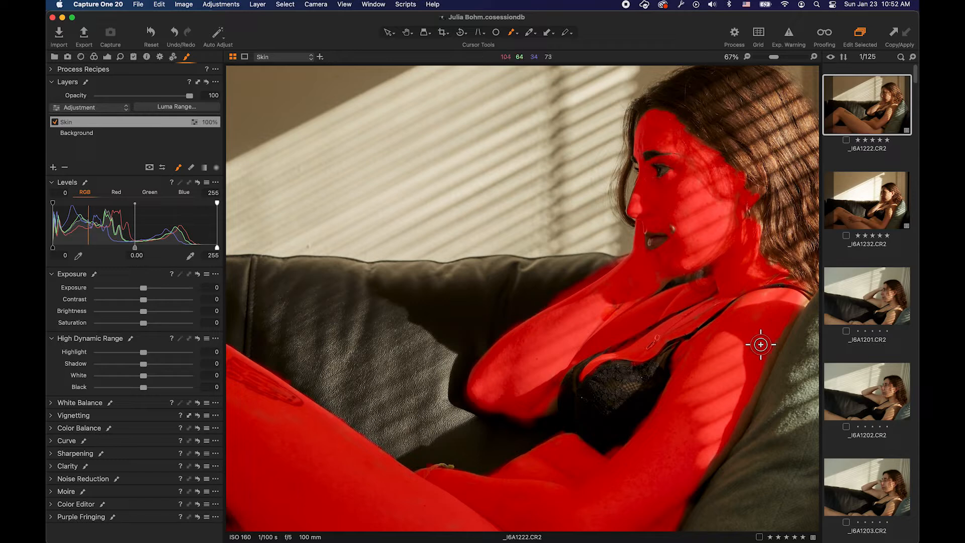
pyautogui.scroll(5, 749, 341)
pyautogui.moveTo(735, 345)
pyautogui.mouseDown()
pyautogui.moveTo(334, 222)
pyautogui.moveTo(331, 260)
pyautogui.moveTo(370, 305)
pyautogui.mouseUp()
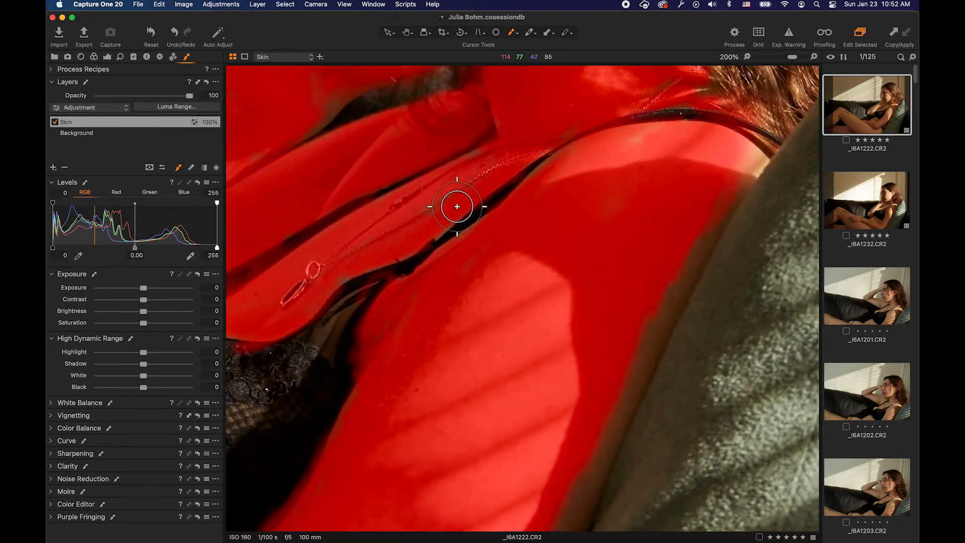
pyautogui.moveTo(517, 171)
pyautogui.mouseDown()
pyautogui.moveTo(473, 217)
pyautogui.moveTo(483, 236)
pyautogui.moveTo(420, 261)
pyautogui.mouseUp()
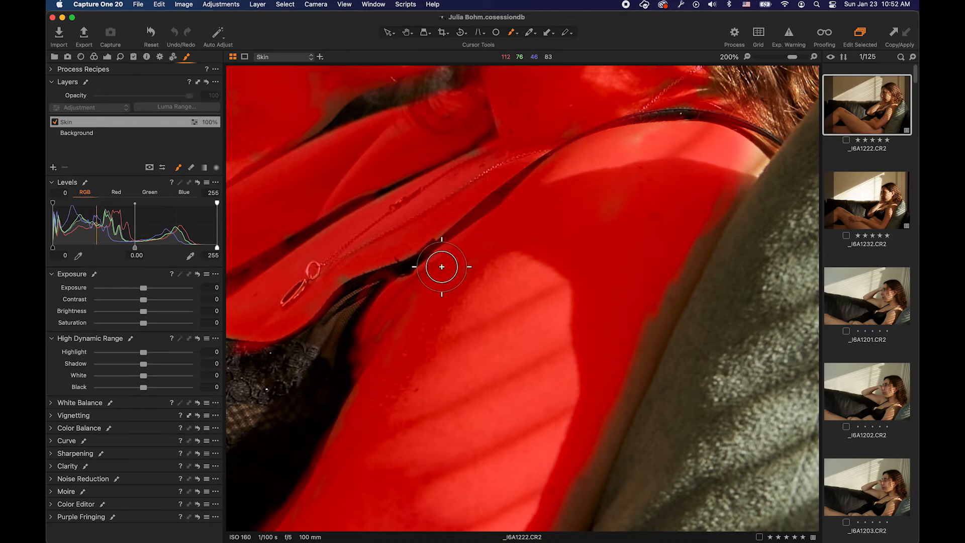
# - Extend the Skin mask along the outer edge of the upper arm against the cushion and even out the shoulder
pyautogui.moveTo(642, 319)
pyautogui.mouseDown()
pyautogui.moveTo(664, 252)
pyautogui.moveTo(638, 288)
pyautogui.mouseUp()
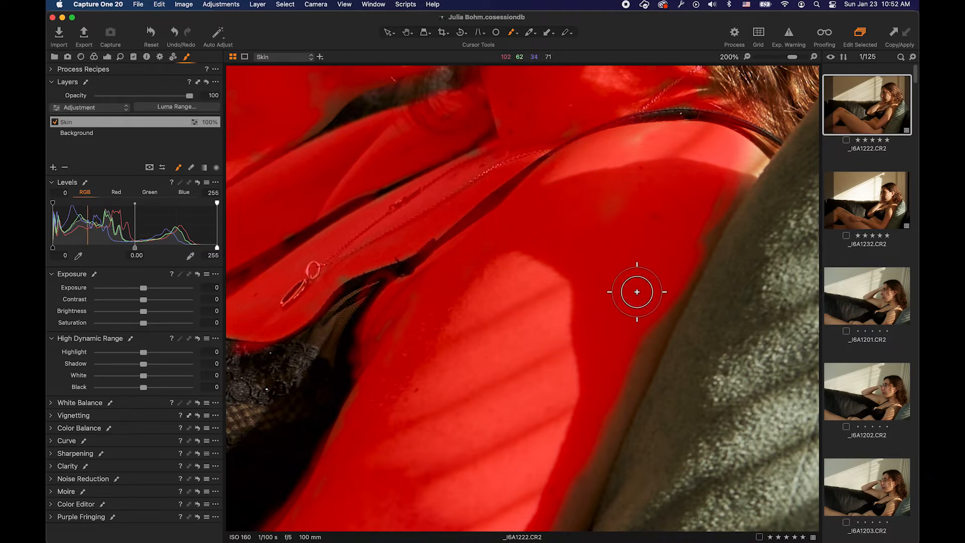
pyautogui.moveTo(641, 286); pyautogui.dragTo(701, 237)
pyautogui.moveTo(731, 190); pyautogui.dragTo(748, 172)
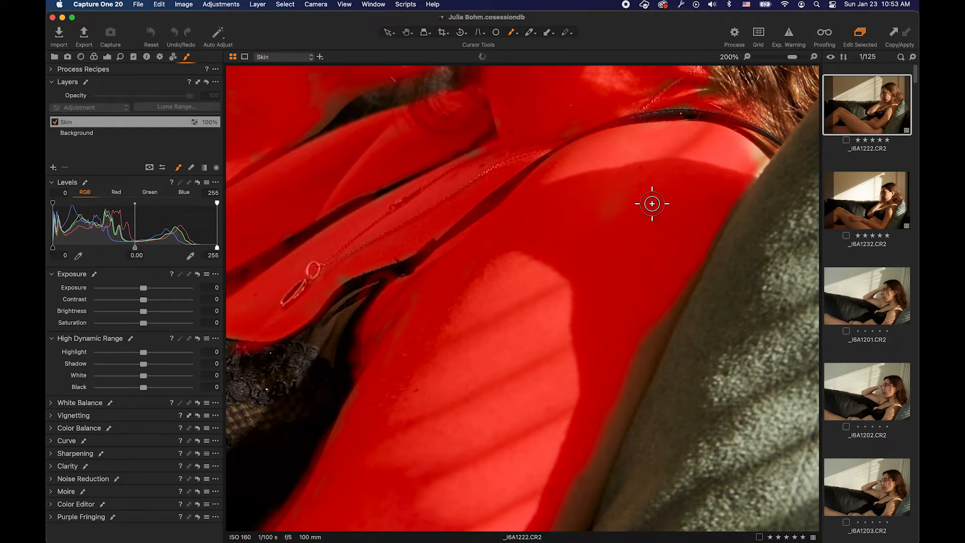
pyautogui.moveTo(604, 281); pyautogui.dragTo(627, 143)
pyautogui.moveTo(611, 244)
pyautogui.mouseDown()
pyautogui.moveTo(619, 213)
pyautogui.moveTo(659, 209)
pyautogui.mouseUp()
pyautogui.moveTo(689, 151)
pyautogui.mouseDown()
pyautogui.moveTo(632, 291)
pyautogui.moveTo(630, 239)
pyautogui.mouseUp()
# - Complete the Skin mask down the back of the near arm and along the hip edge beside the cushion
pyautogui.moveTo(570, 382)
pyautogui.mouseDown()
pyautogui.moveTo(601, 330)
pyautogui.moveTo(627, 314)
pyautogui.mouseUp()
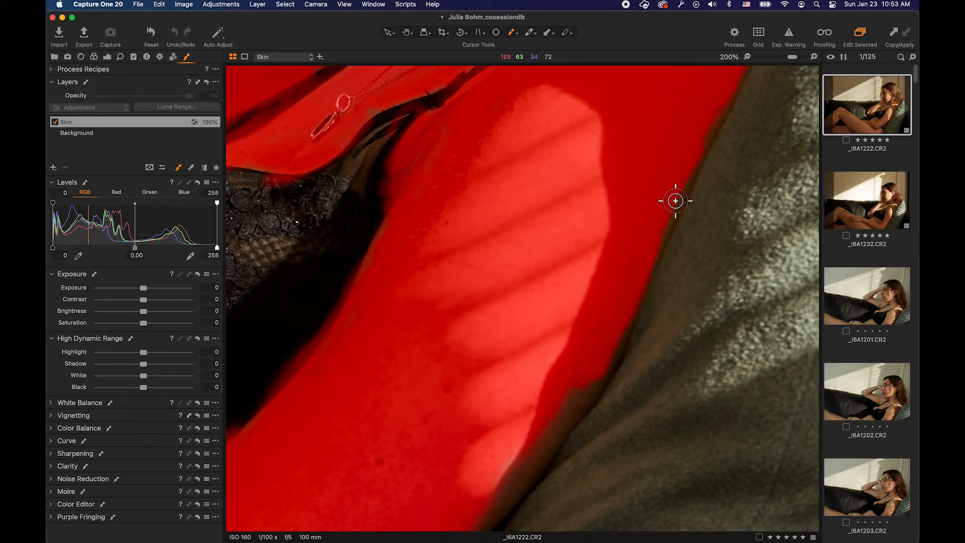
pyautogui.moveTo(625, 261); pyautogui.dragTo(631, 156)
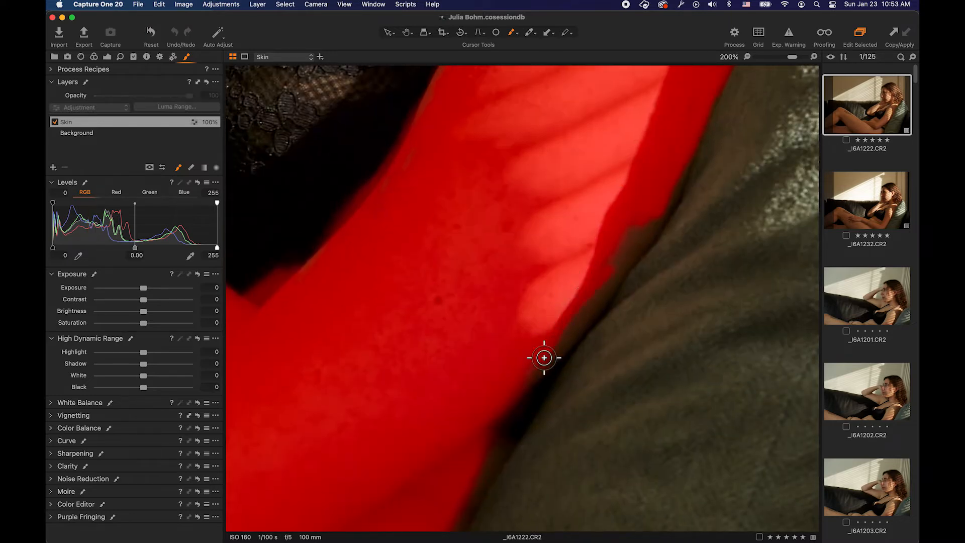
pyautogui.moveTo(646, 226)
pyautogui.mouseDown()
pyautogui.moveTo(623, 269)
pyautogui.moveTo(631, 252)
pyautogui.mouseUp()
pyautogui.moveTo(416, 339); pyautogui.dragTo(544, 213)
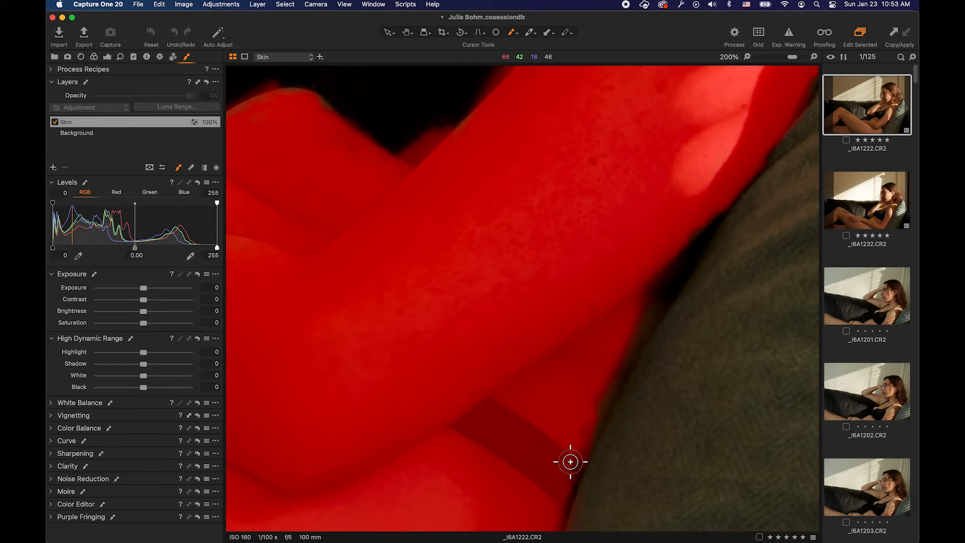
pyautogui.moveTo(622, 363)
pyautogui.mouseDown()
pyautogui.moveTo(644, 323)
pyautogui.moveTo(627, 325)
pyautogui.mouseUp()
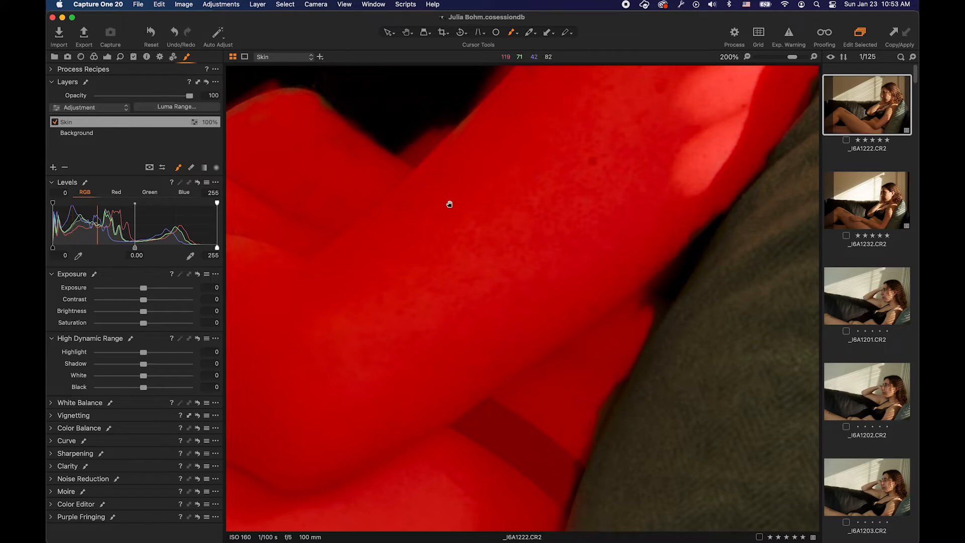
pyautogui.moveTo(448, 205); pyautogui.dragTo(624, 312)
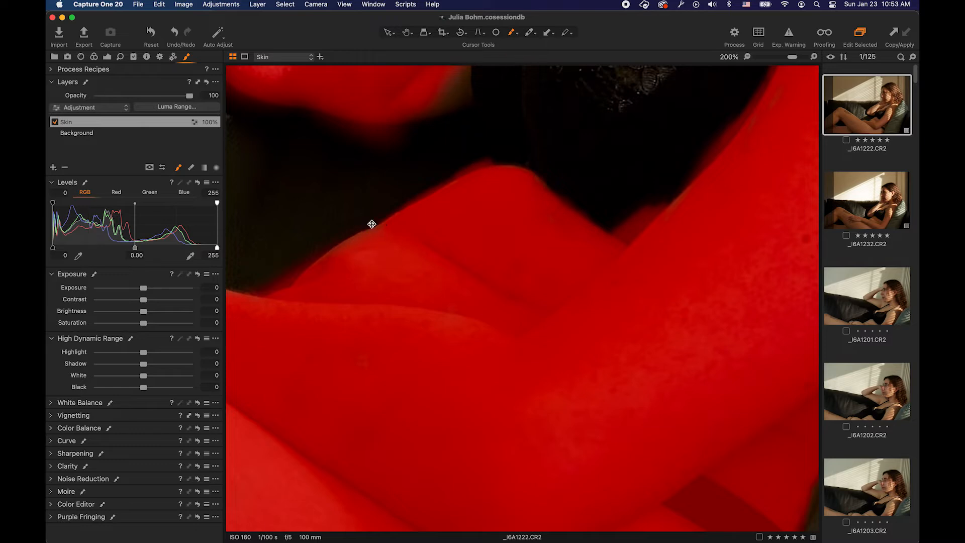
# - Touch up the Skin mask from below the ear to the shoulder and hide the mask overlay
pyautogui.press('super+0')
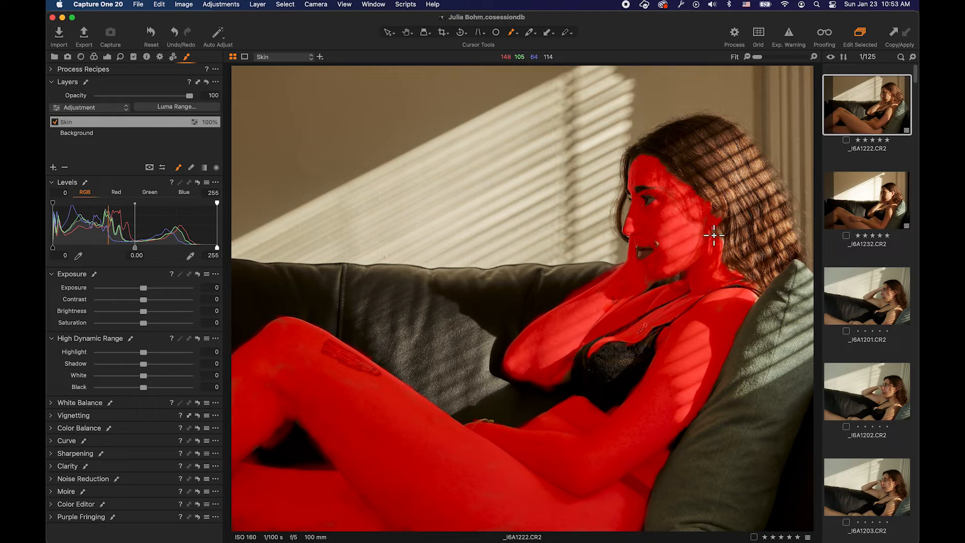
pyautogui.moveTo(720, 248); pyautogui.dragTo(748, 304)
pyautogui.press('m')
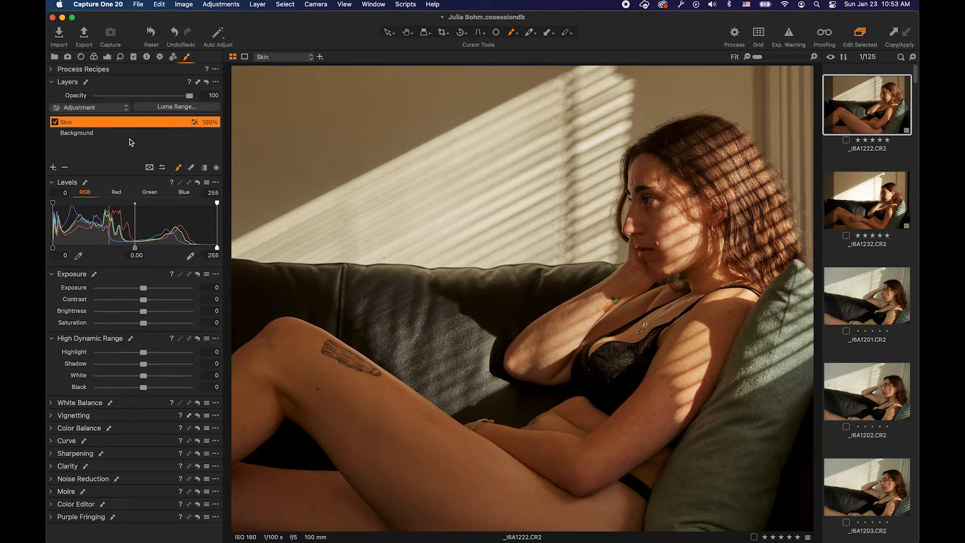
# - Select the Background layer and expand its White Balance settings
pyautogui.click(86, 134)
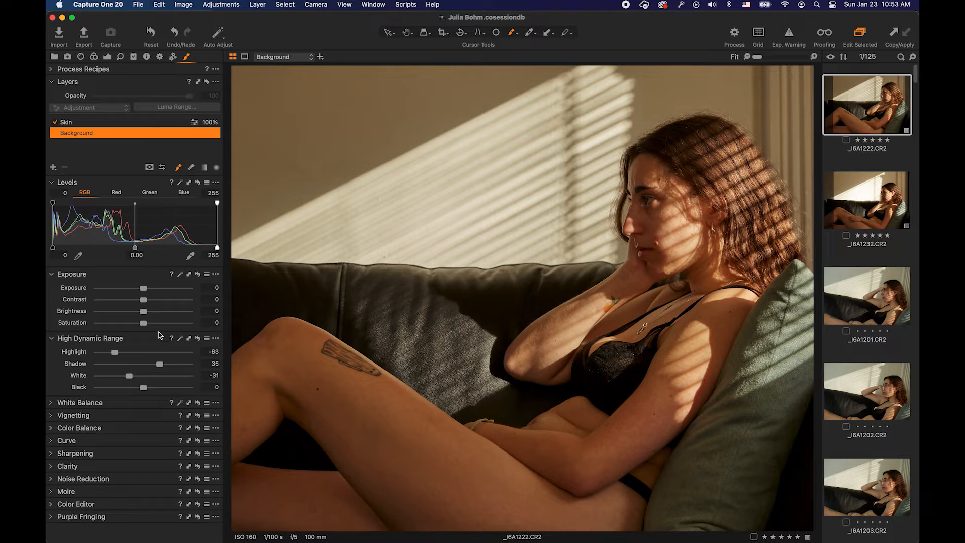
pyautogui.click(50, 405)
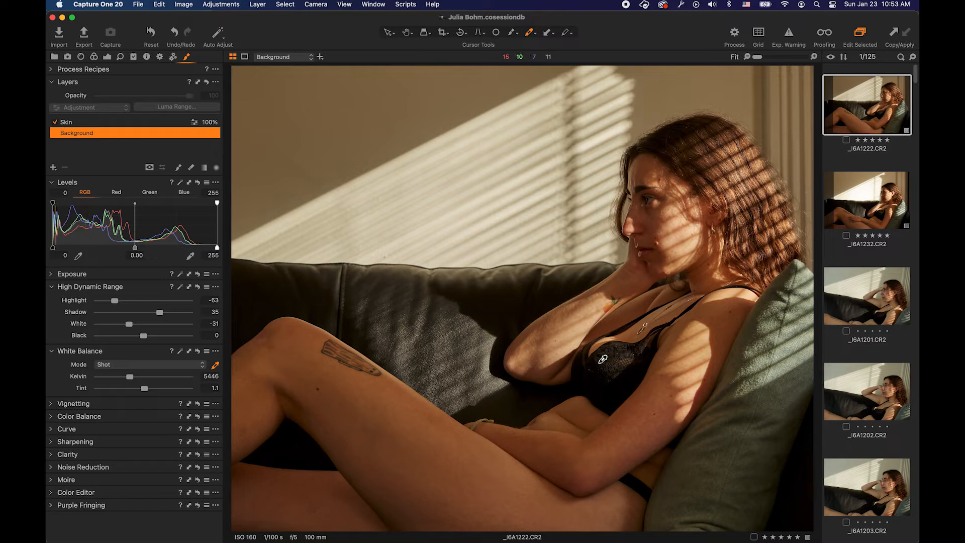
# - Try white balance samples on the sunlit arm, the face, the tattooed thigh and the dark sofa
pyautogui.click(685, 351)
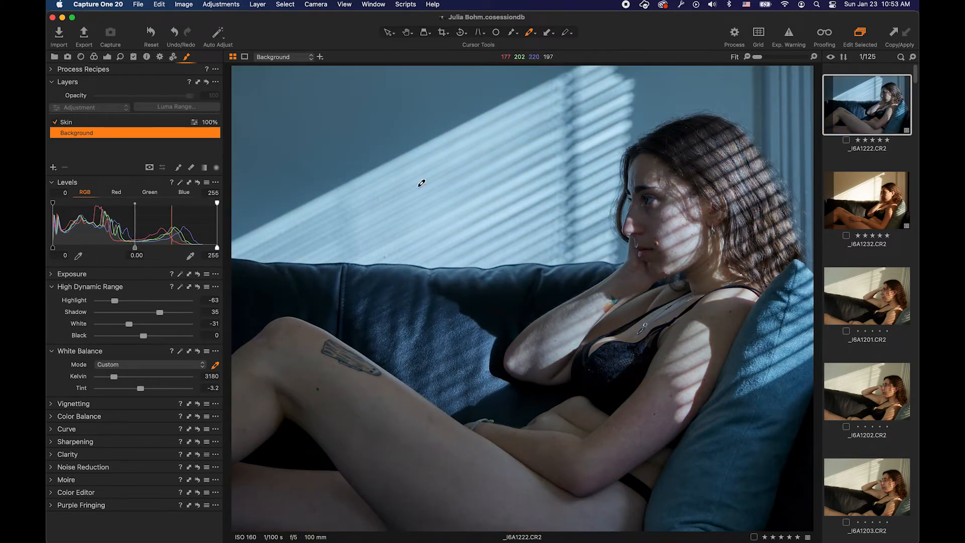
pyautogui.click(575, 325)
pyautogui.click(683, 344)
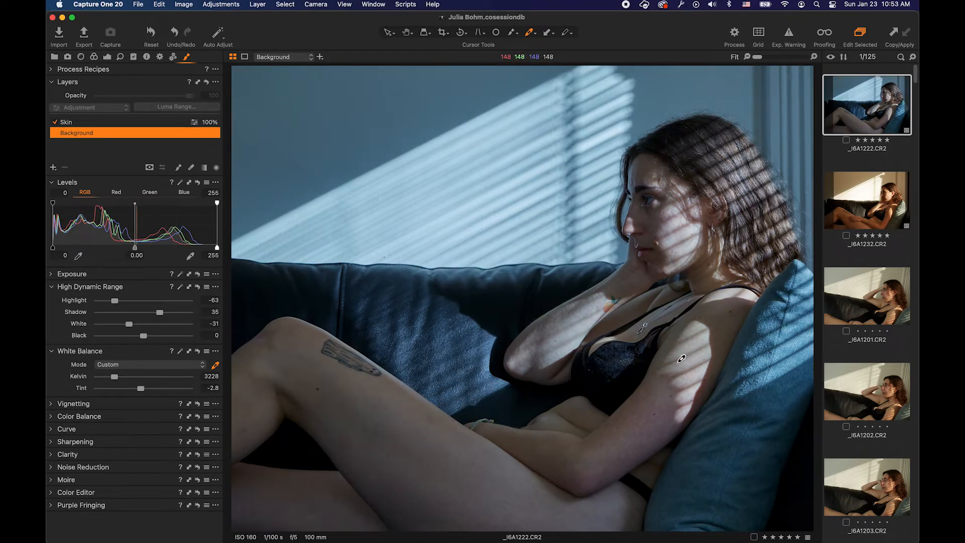
pyautogui.click(666, 379)
pyautogui.click(686, 371)
pyautogui.click(687, 226)
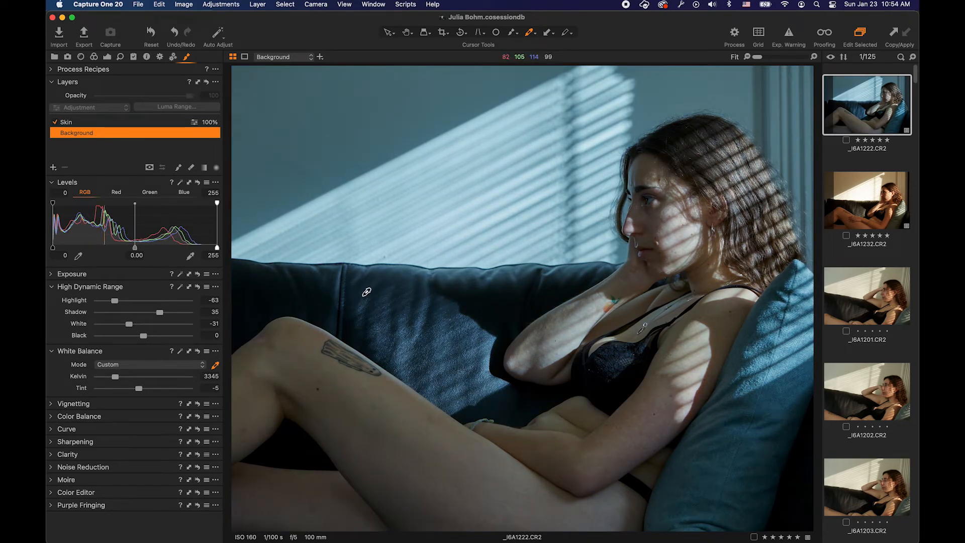
pyautogui.click(339, 368)
pyautogui.click(491, 369)
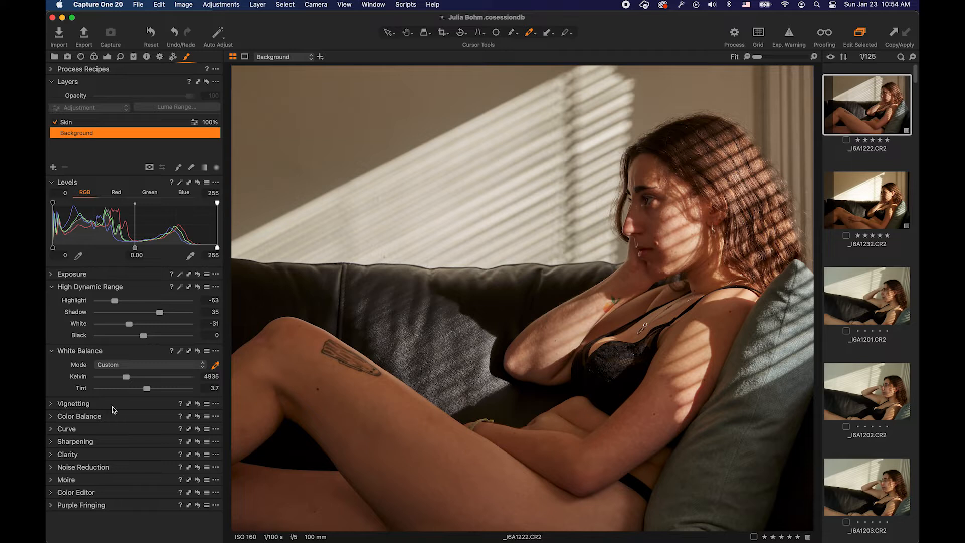
# - Move the White Balance tool directly beneath Levels and set its mode back to Shot
pyautogui.moveTo(69, 355); pyautogui.dragTo(70, 274)
pyautogui.click(166, 287)
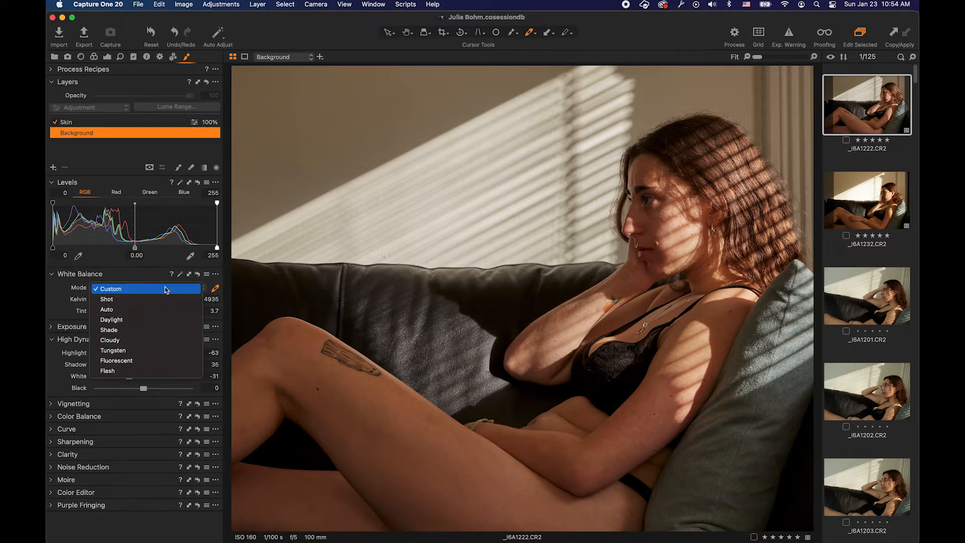
pyautogui.click(166, 300)
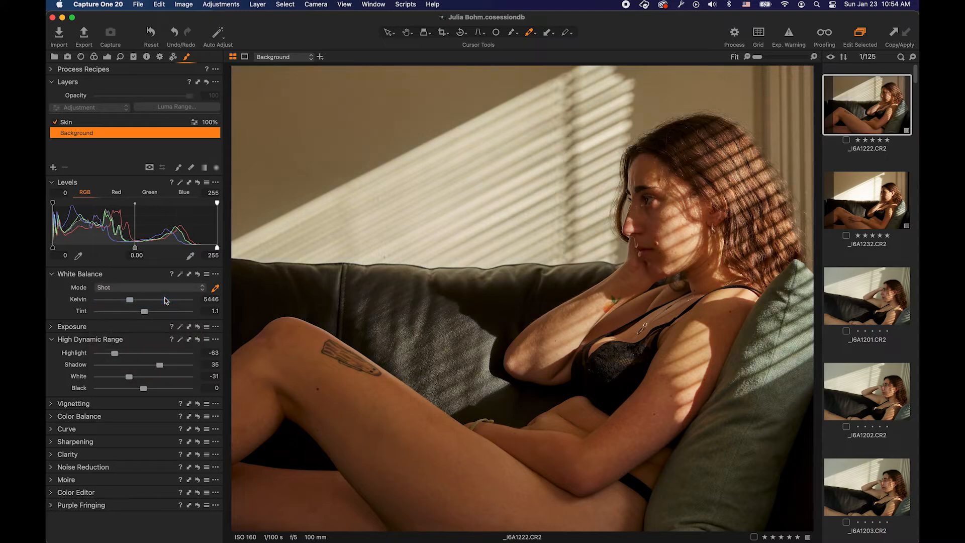
# - Sample the leather sofa as neutral to bring the Background white balance to 4397 Kelvin and tint -0.6
pyautogui.click(215, 288)
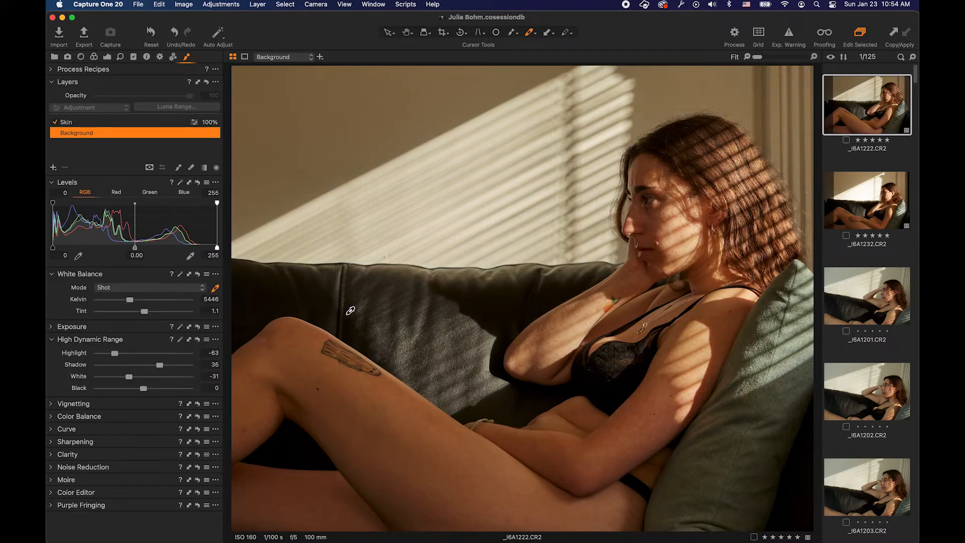
pyautogui.click(422, 364)
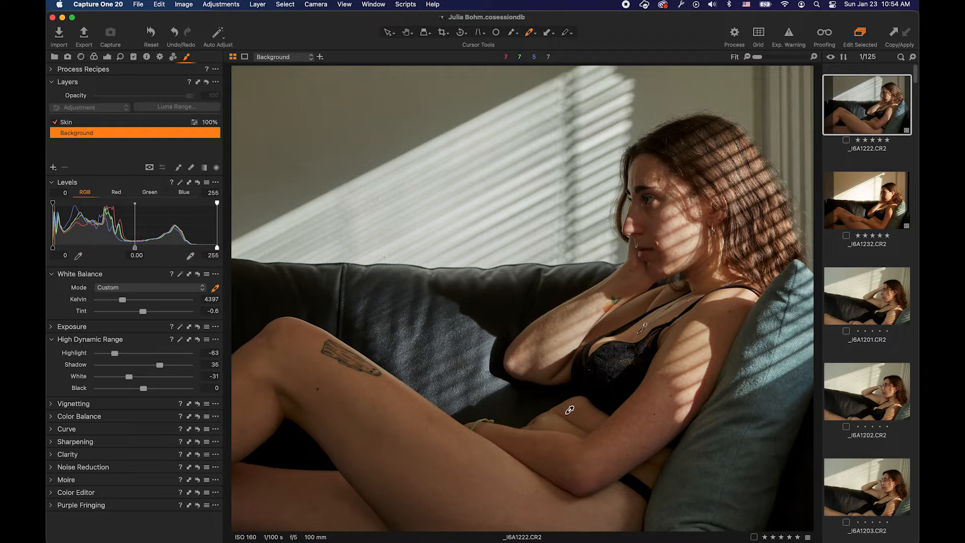
# - Open the Skin Tone mode of the Color Editor for the Skin layer and move the tool directly beneath Process Recipes
pyautogui.click(115, 123)
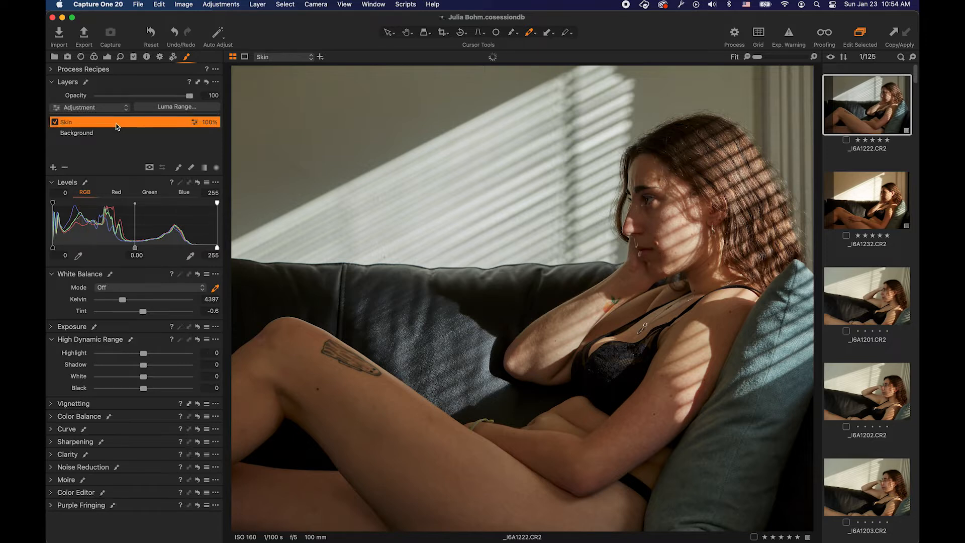
pyautogui.click(54, 494)
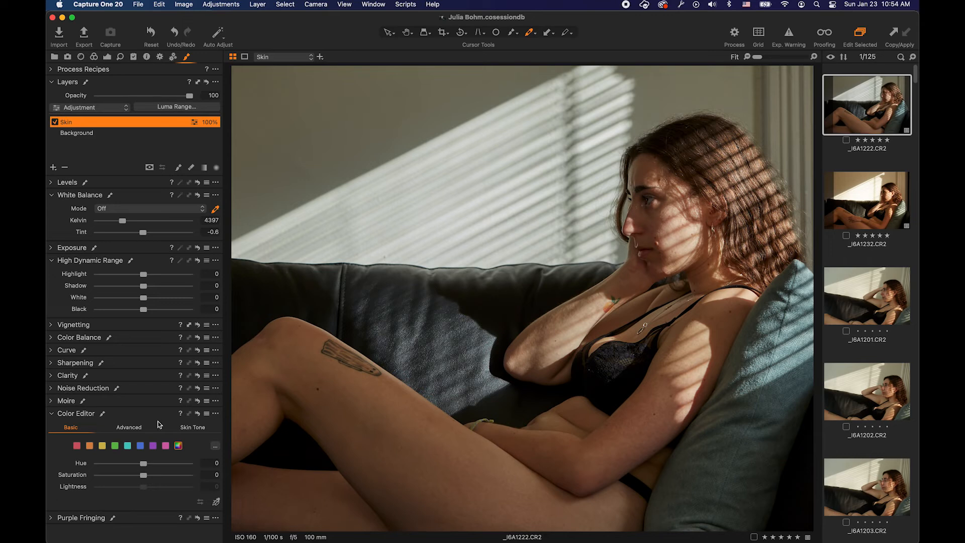
pyautogui.click(197, 427)
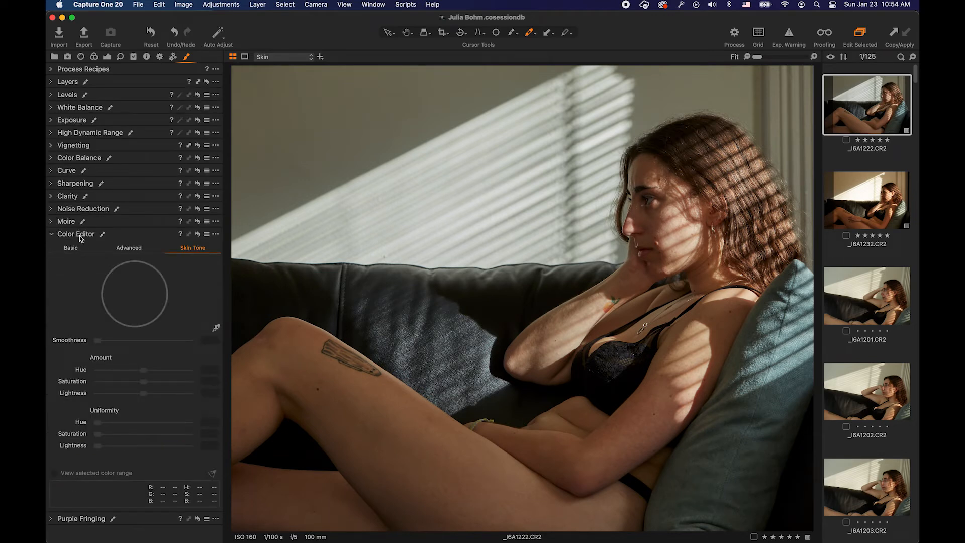
pyautogui.moveTo(79, 239); pyautogui.dragTo(78, 89)
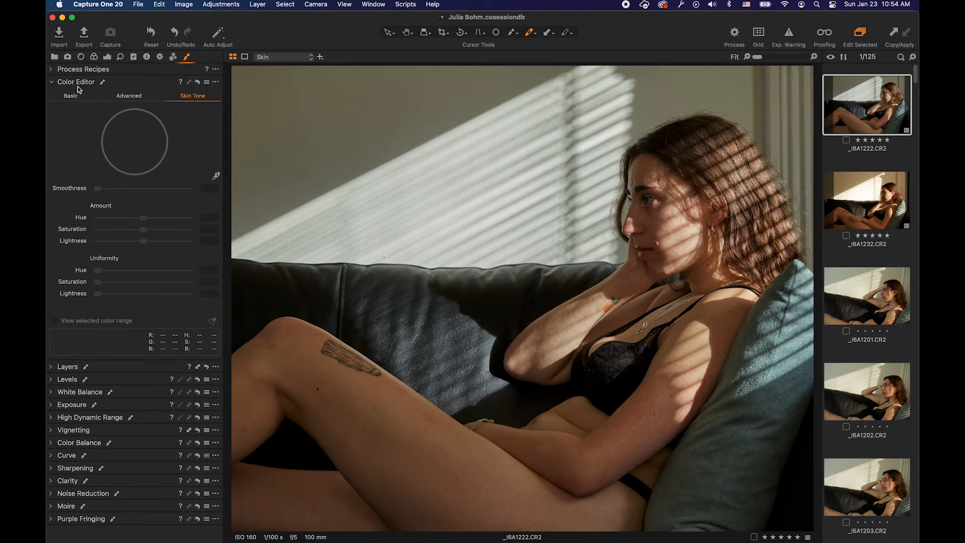
# - Sample the sunlit forearm beside the orange tattoo as the skin tone reference for the Skin layer
pyautogui.click(216, 176)
pyautogui.scroll(5, 675, 217)
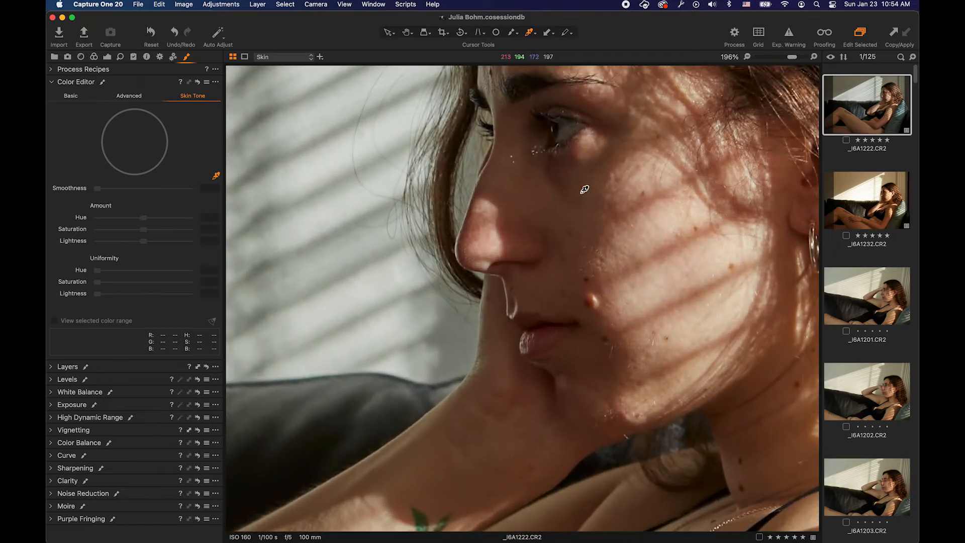
pyautogui.scroll(3, 619, 248)
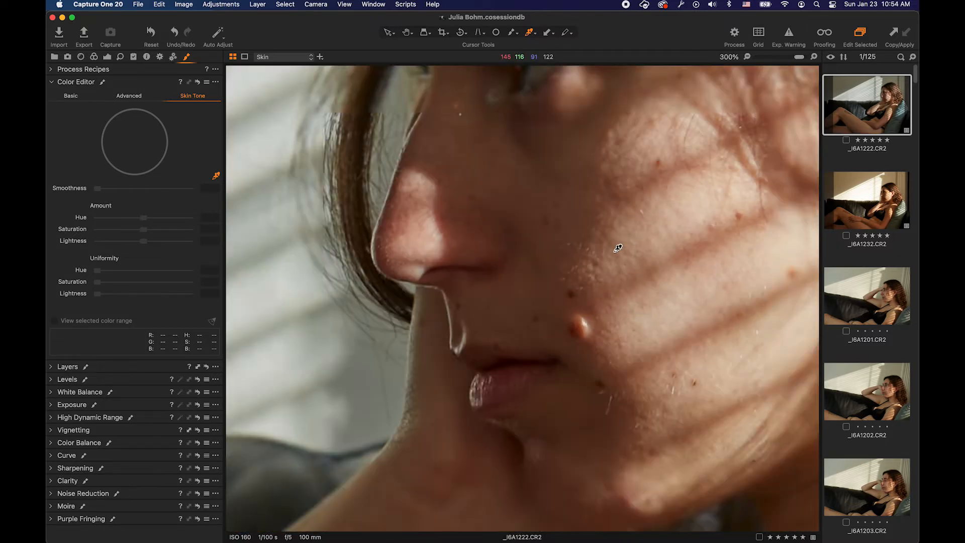
pyautogui.scroll(-5, 618, 249)
pyautogui.scroll(4, 618, 249)
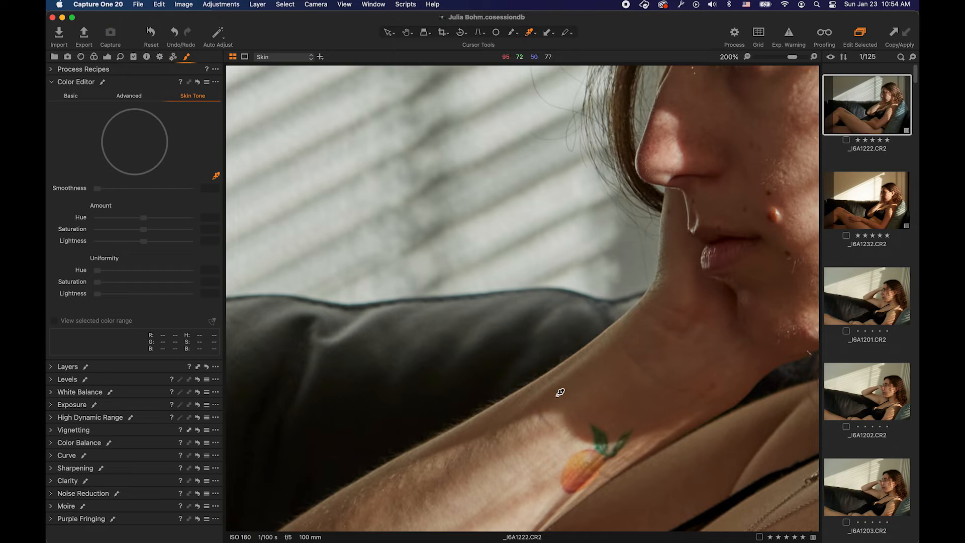
pyautogui.click(534, 434)
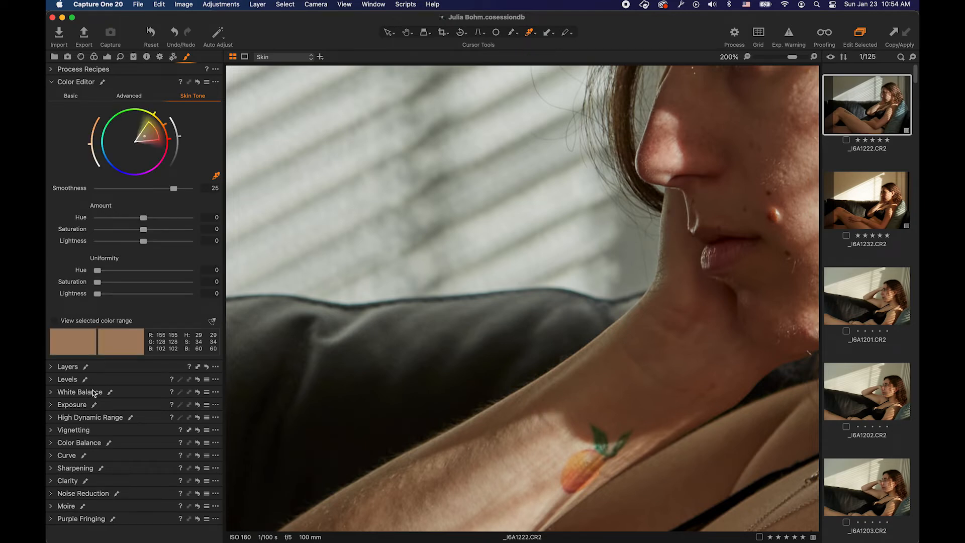
pyautogui.scroll(-4, 277, 370)
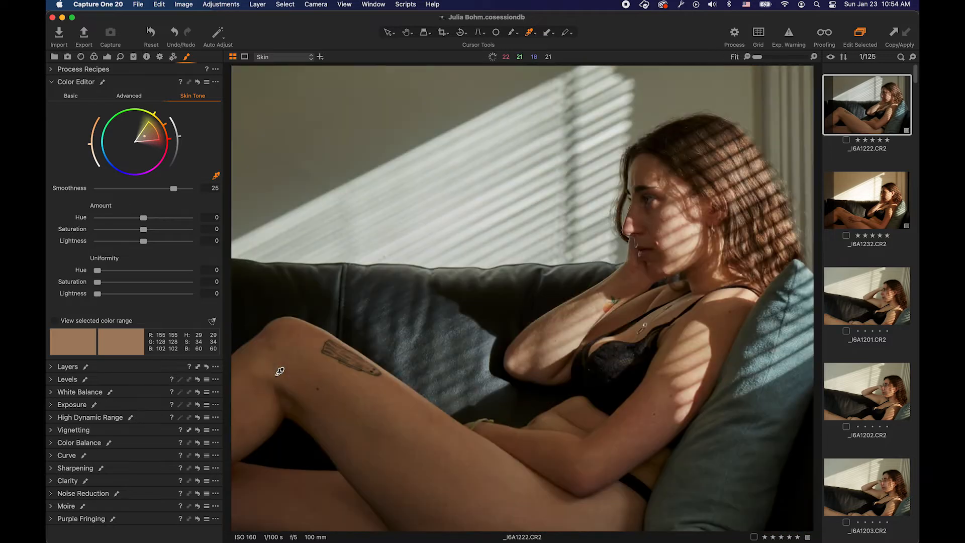
# - Set the skin tone's Uniformity Hue to 100 and Saturation to 44.2, with Amount Hue -3.5 and Saturation 1.6
pyautogui.moveTo(98, 270); pyautogui.dragTo(203, 268)
pyautogui.moveTo(119, 282)
pyautogui.mouseDown()
pyautogui.moveTo(184, 284)
pyautogui.moveTo(138, 283)
pyautogui.mouseUp()
pyautogui.moveTo(143, 218)
pyautogui.mouseDown()
pyautogui.moveTo(201, 222)
pyautogui.moveTo(89, 209)
pyautogui.moveTo(211, 221)
pyautogui.moveTo(72, 224)
pyautogui.moveTo(125, 214)
pyautogui.moveTo(110, 216)
pyautogui.moveTo(118, 230)
pyautogui.moveTo(168, 233)
pyautogui.moveTo(146, 233)
pyautogui.mouseUp()
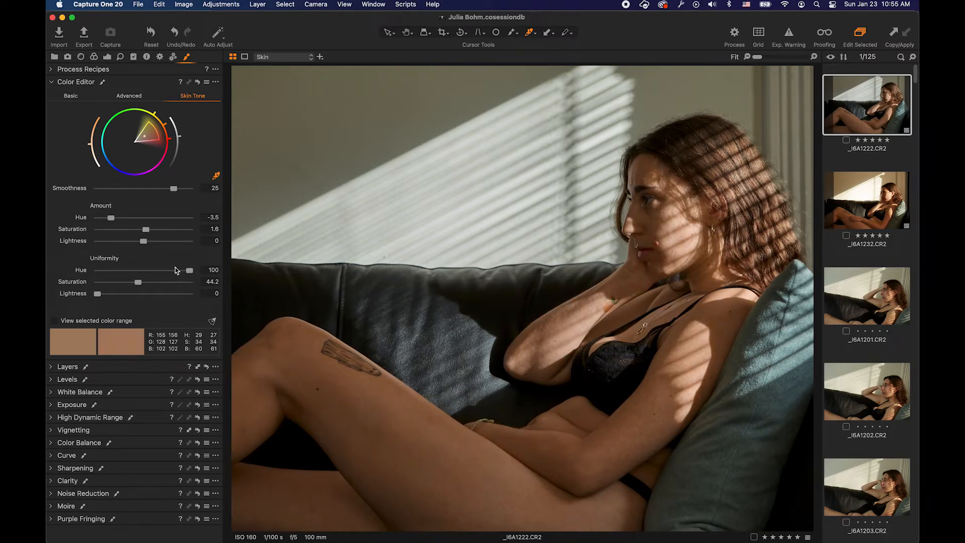
# - Lower the Uniformity Hue to its minimum and bring it back up to 100 to compare its effect on the skin
pyautogui.moveTo(189, 272); pyautogui.dragTo(92, 302)
pyautogui.moveTo(142, 273)
pyautogui.mouseDown()
pyautogui.moveTo(186, 269)
pyautogui.moveTo(137, 270)
pyautogui.moveTo(155, 271)
pyautogui.mouseUp()
pyautogui.moveTo(154, 271); pyautogui.dragTo(201, 284)
pyautogui.moveTo(190, 272); pyautogui.dragTo(217, 271)
pyautogui.moveTo(190, 272)
pyautogui.mouseDown()
pyautogui.moveTo(176, 272)
pyautogui.moveTo(202, 273)
pyautogui.mouseUp()
# - Raise the skin tone's Amount Saturation to 5 and its Uniformity Saturation to 100, keeping Amount Lightness at 0
pyautogui.moveTo(145, 231); pyautogui.dragTo(149, 229)
pyautogui.moveTo(149, 231)
pyautogui.mouseDown()
pyautogui.moveTo(168, 230)
pyautogui.moveTo(103, 230)
pyautogui.moveTo(173, 226)
pyautogui.moveTo(154, 230)
pyautogui.mouseUp()
pyautogui.moveTo(144, 242)
pyautogui.mouseDown()
pyautogui.moveTo(200, 250)
pyautogui.moveTo(146, 251)
pyautogui.mouseUp()
pyautogui.moveTo(97, 283); pyautogui.dragTo(169, 282)
pyautogui.moveTo(189, 282)
pyautogui.mouseDown()
pyautogui.moveTo(132, 281)
pyautogui.moveTo(202, 280)
pyautogui.mouseUp()
# - Set the Amount Hue to -4.3 and the Smoothness to 20.6, keeping Uniformity Lightness at 0
pyautogui.moveTo(98, 294); pyautogui.dragTo(47, 295)
pyautogui.moveTo(151, 228); pyautogui.dragTo(101, 220)
pyautogui.moveTo(173, 188)
pyautogui.mouseDown()
pyautogui.moveTo(191, 189)
pyautogui.moveTo(95, 191)
pyautogui.moveTo(208, 211)
pyautogui.moveTo(129, 195)
pyautogui.moveTo(161, 198)
pyautogui.mouseUp()
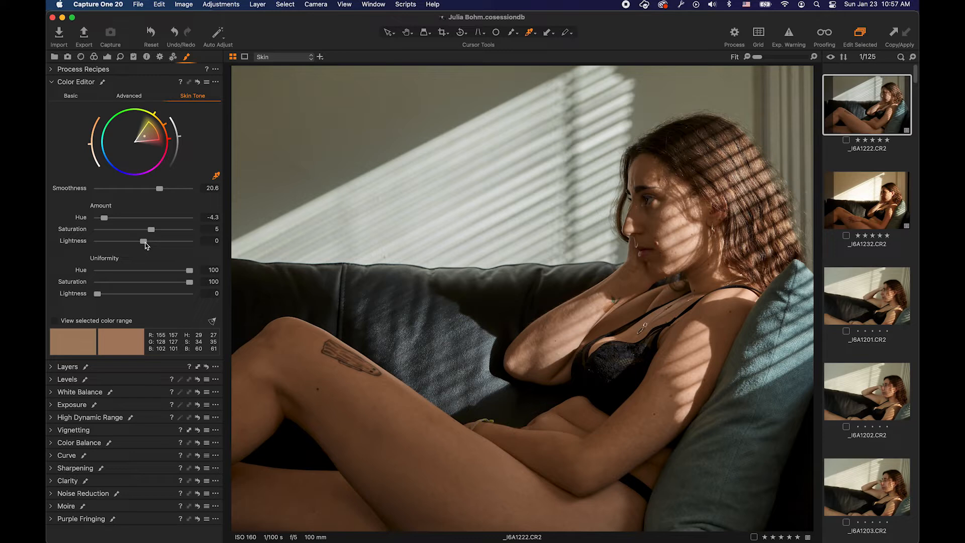
# - Raise the Amount Saturation slightly, collapse the Color Editor and place the Layers tool directly beneath Process Recipes
pyautogui.moveTo(150, 231); pyautogui.dragTo(159, 234)
pyautogui.moveTo(97, 366); pyautogui.dragTo(53, 85)
pyautogui.click(51, 82)
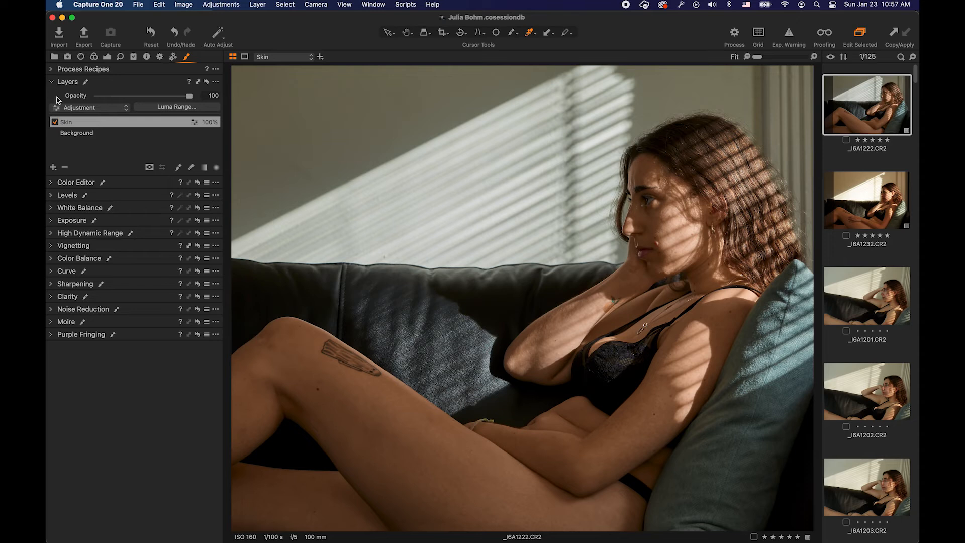
# - Compare the skin colour of the face up close with the Skin layer switched off and on
pyautogui.click(55, 122)
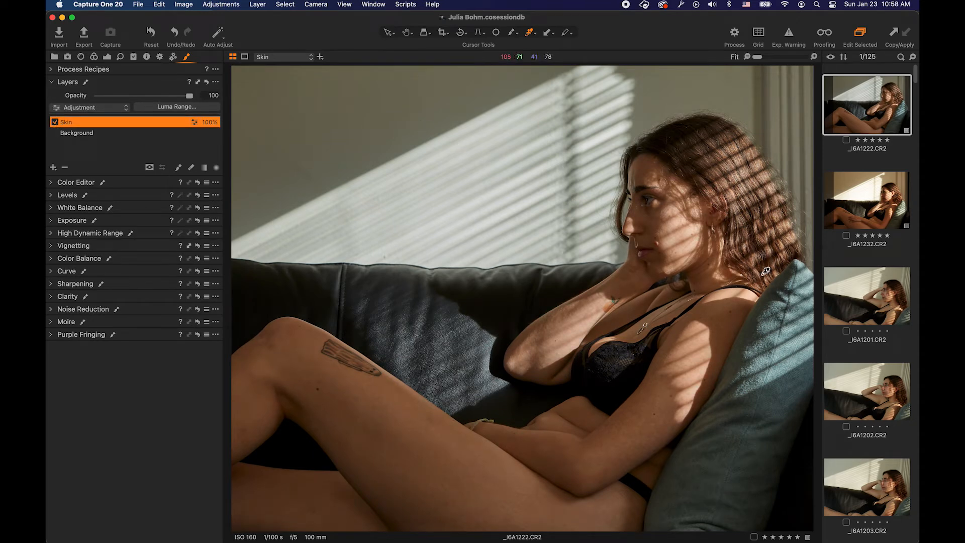
pyautogui.scroll(5, 684, 203)
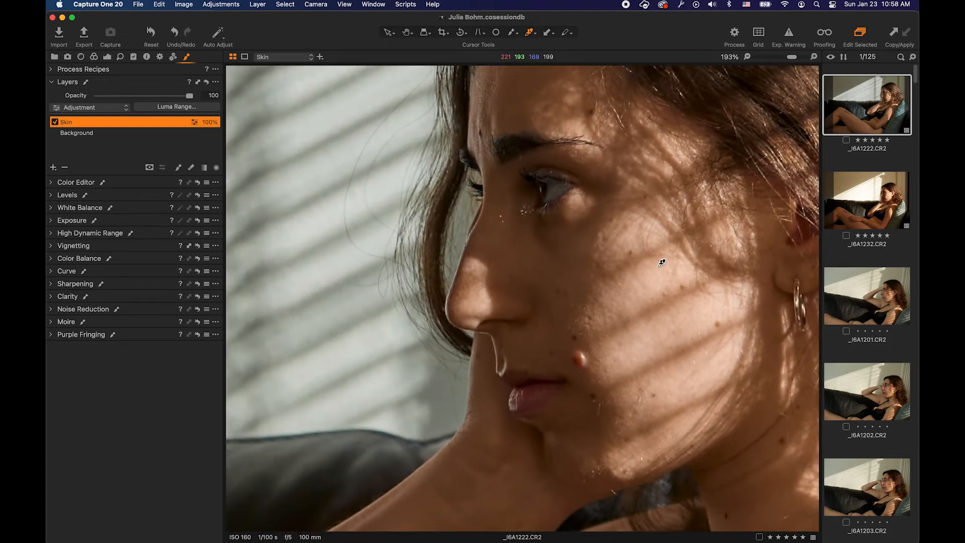
pyautogui.scroll(3, 662, 263)
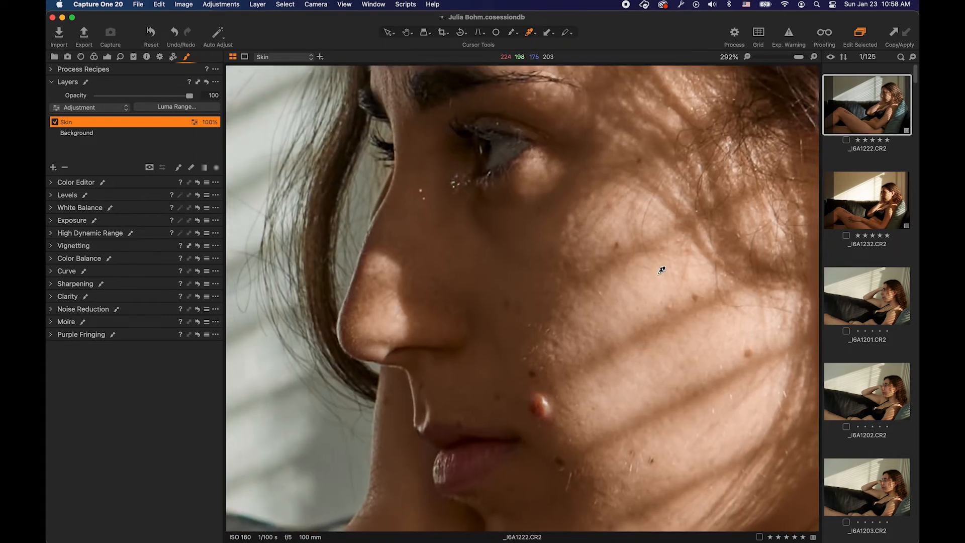
pyautogui.click(55, 122)
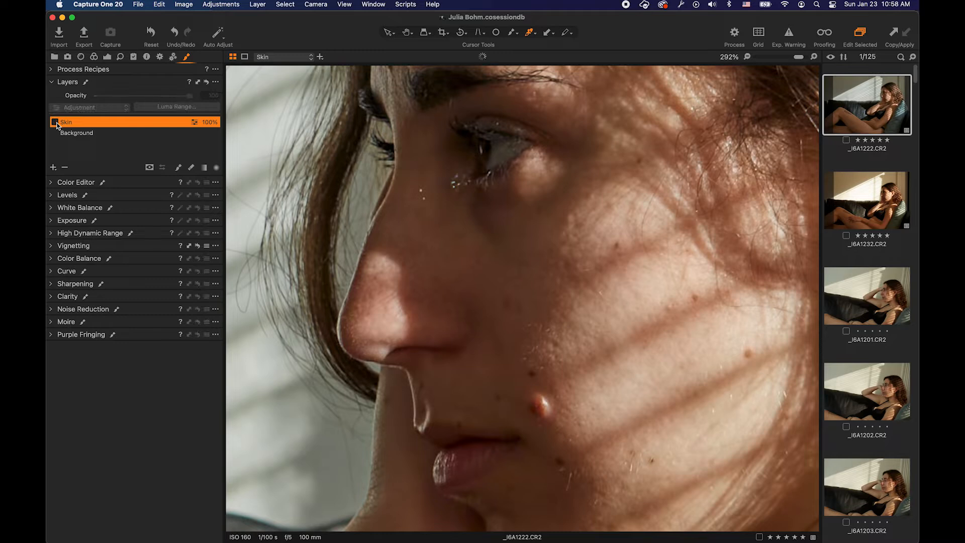
pyautogui.click(54, 122)
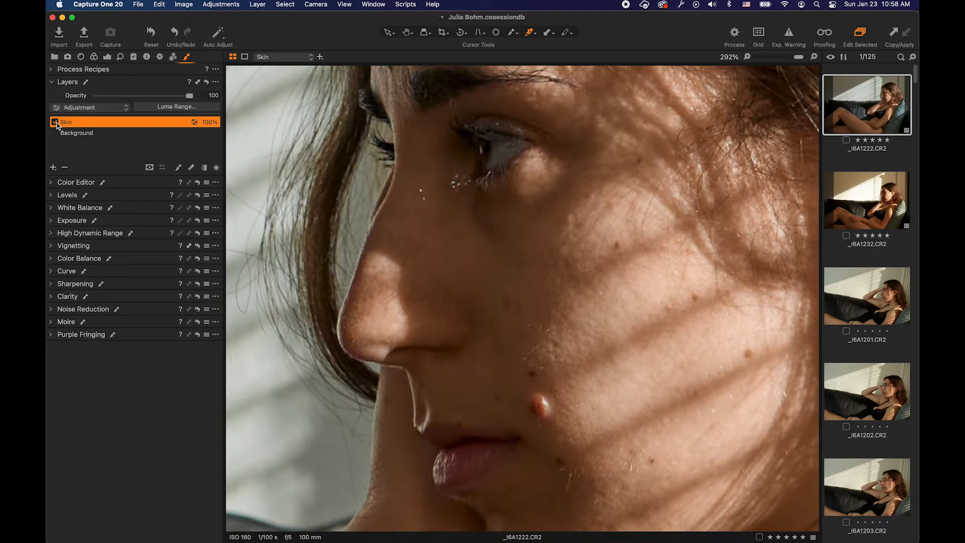
pyautogui.click(55, 123)
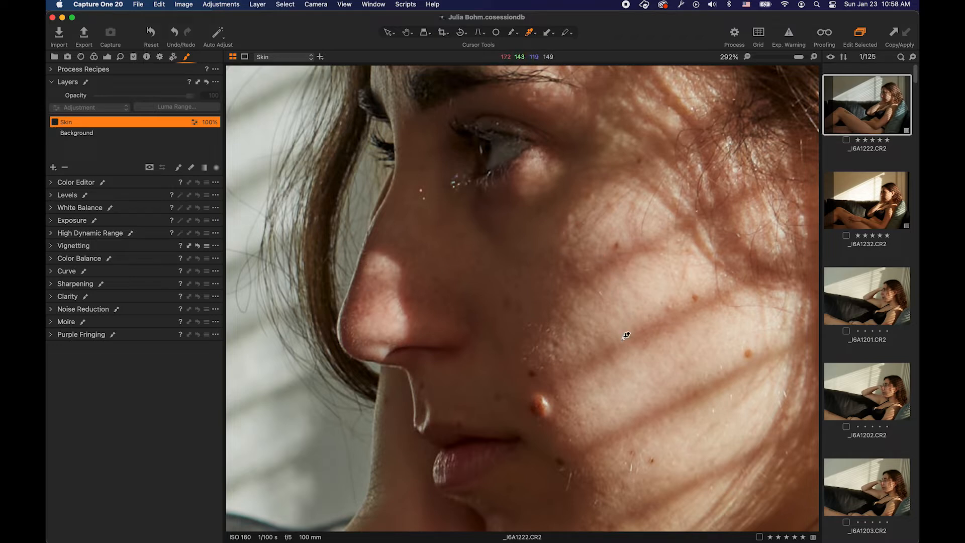
pyautogui.click(57, 123)
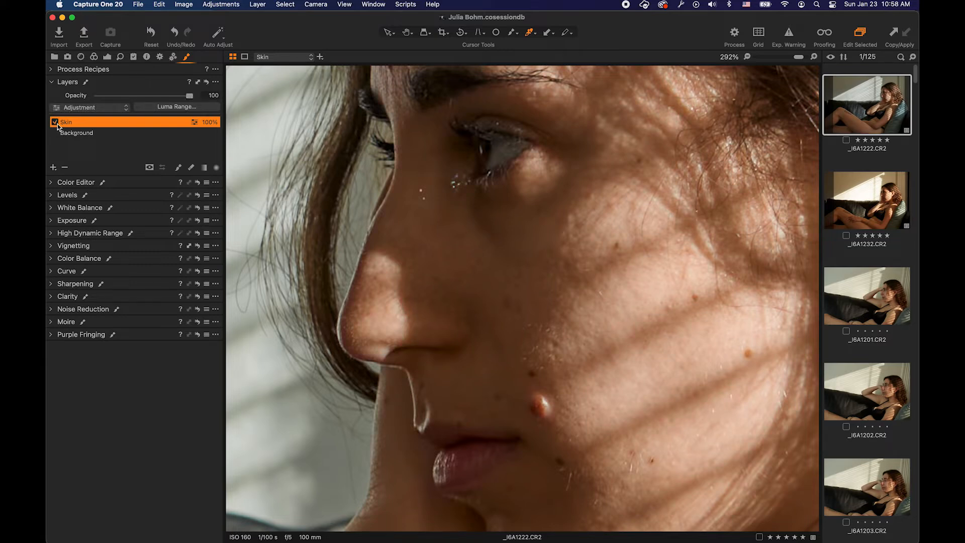
pyautogui.click(58, 124)
pyautogui.click(58, 124)
pyautogui.click(57, 125)
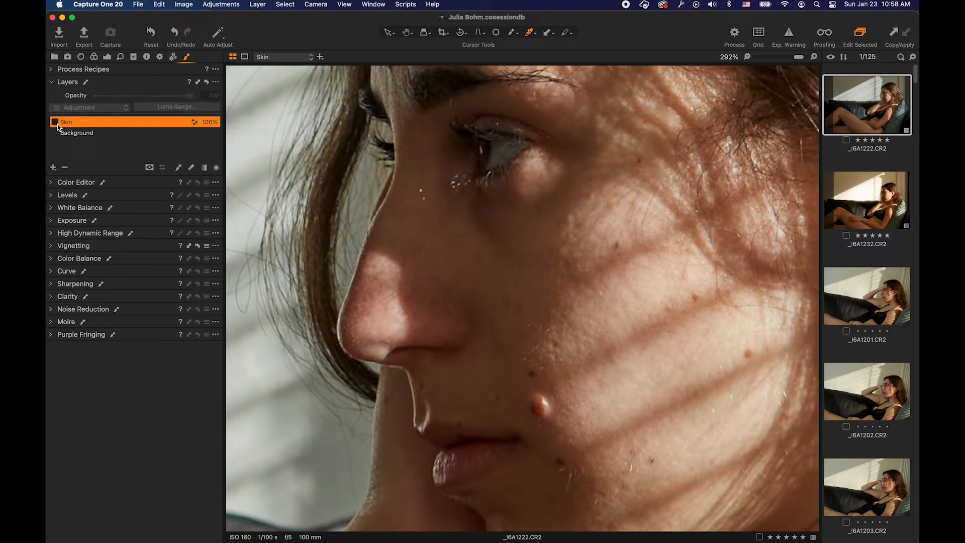
pyautogui.click(57, 125)
# - Examine the colour consistency of the skin on the face, arms, chest and thigh
pyautogui.scroll(-5, 465, 277)
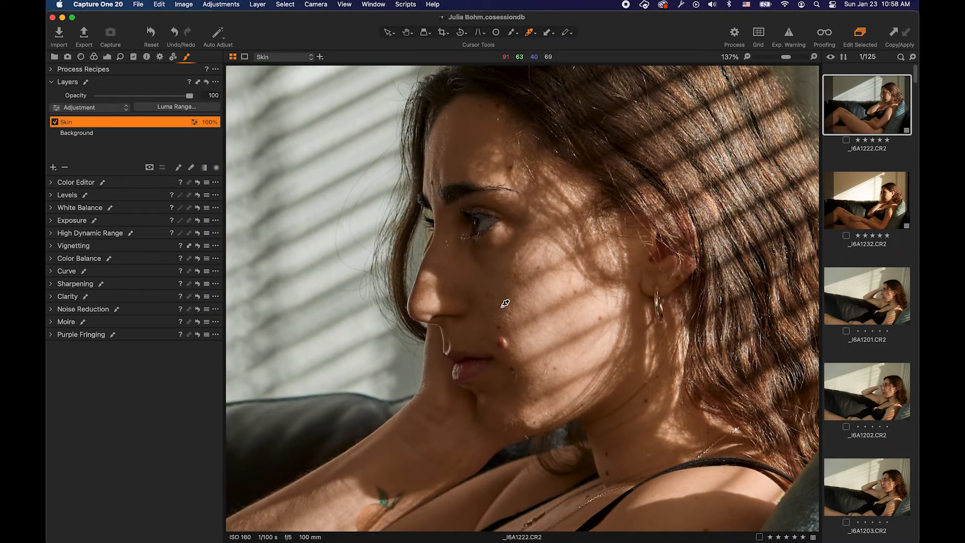
pyautogui.scroll(-3, 583, 264)
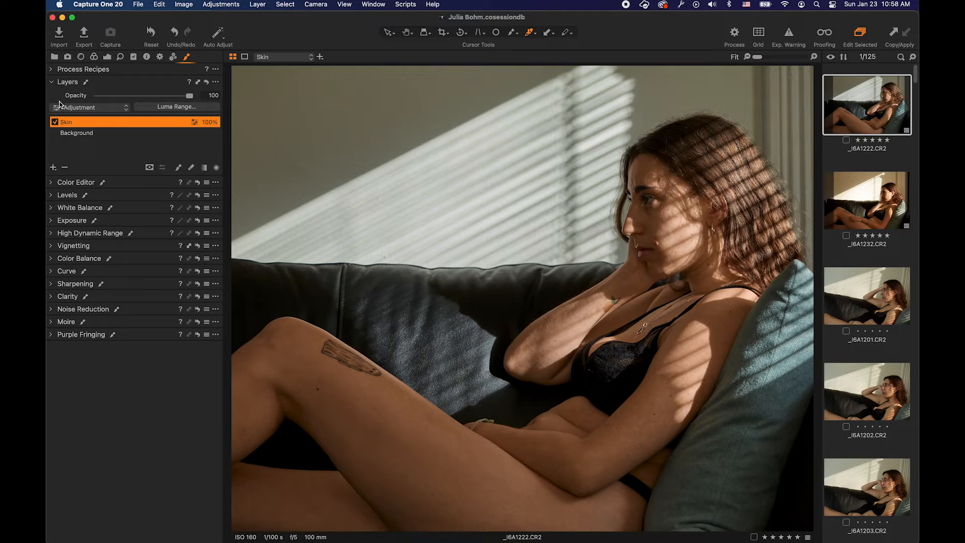
pyautogui.click(52, 83)
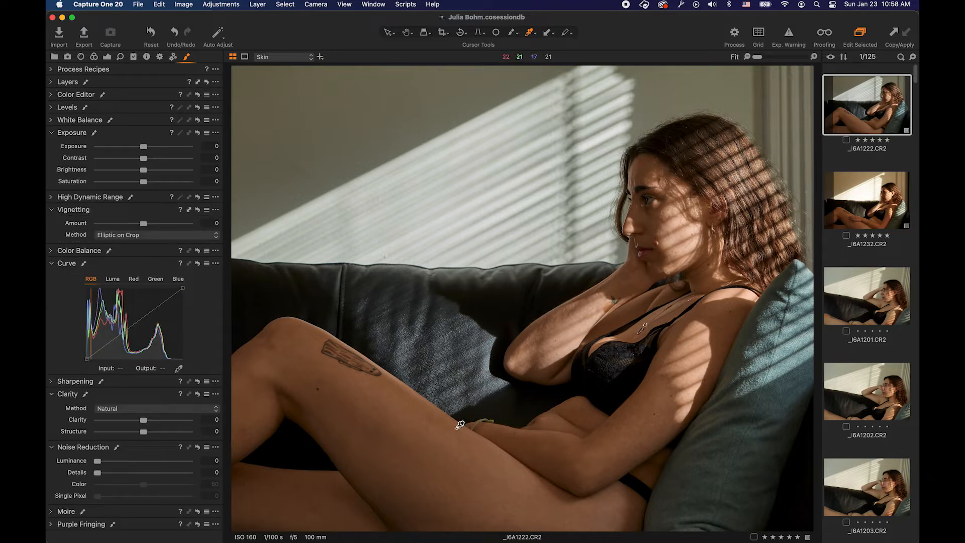
pyautogui.scroll(8, 692, 345)
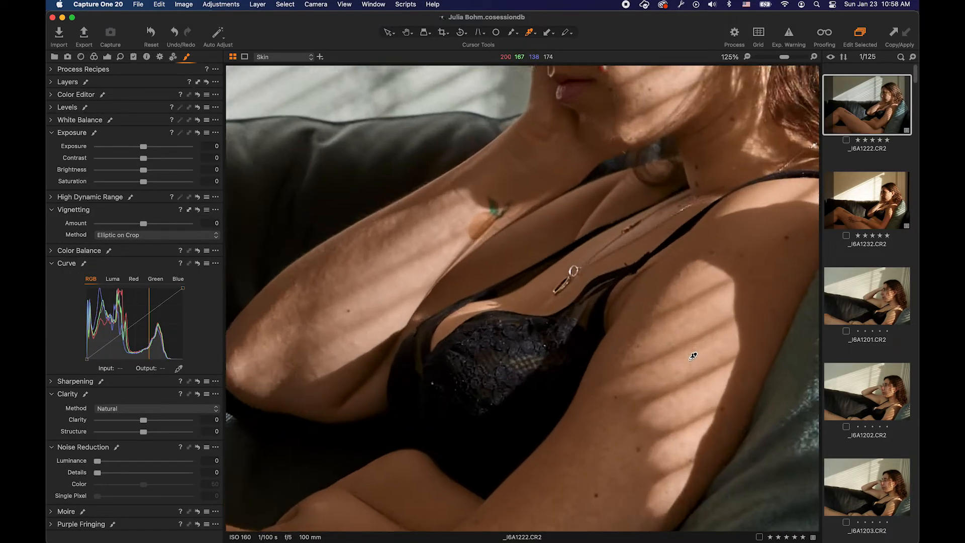
pyautogui.scroll(-5, 610, 280)
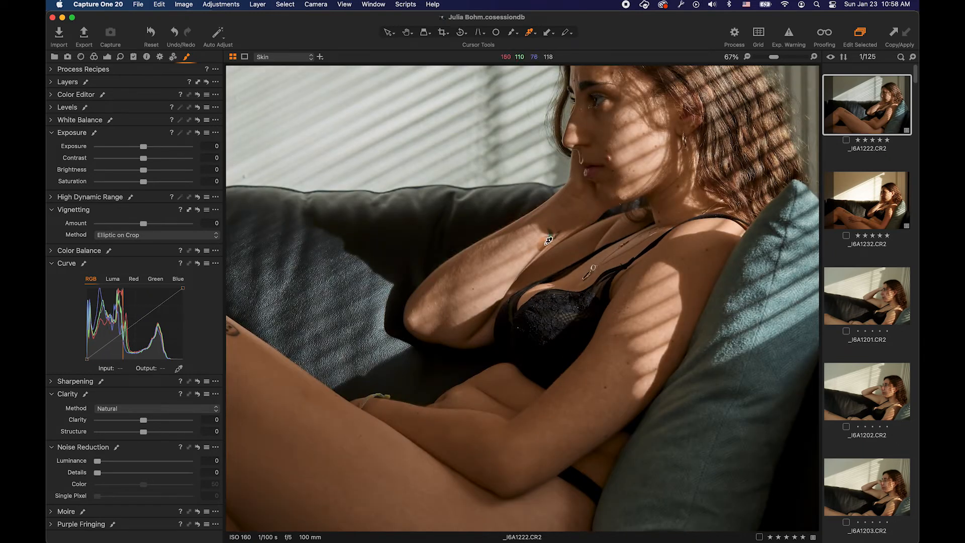
pyautogui.scroll(5, 551, 239)
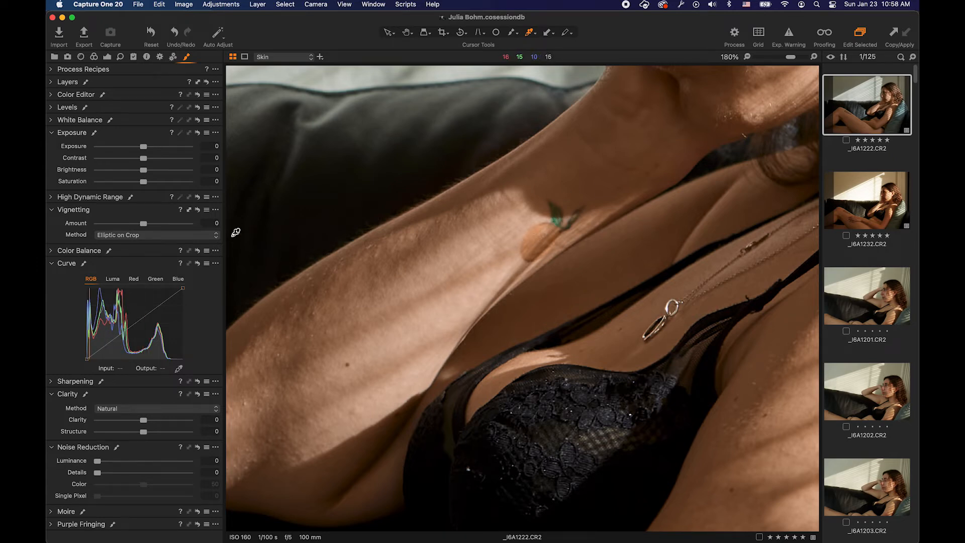
pyautogui.scroll(-5, 292, 393)
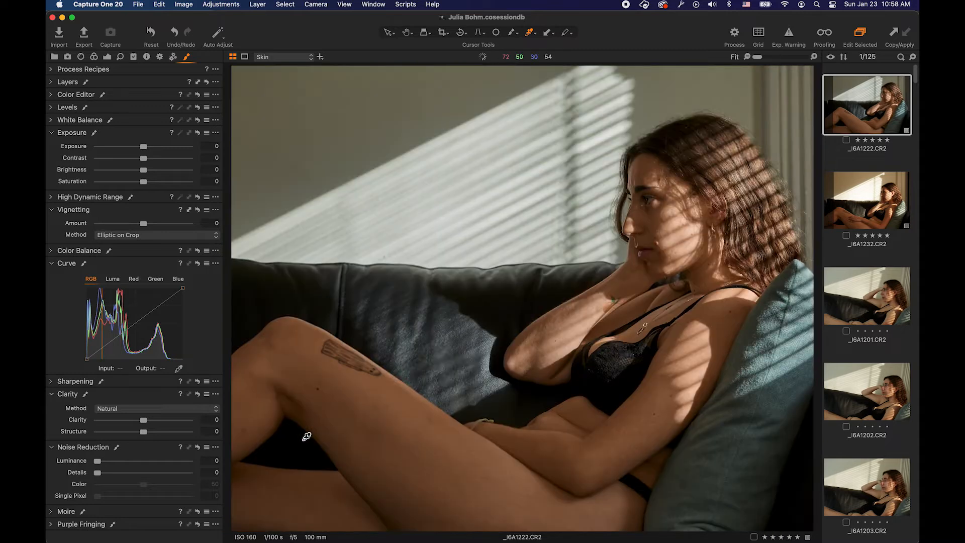
# - Set the output Job Name to the model's first name followed by a hyphen
pyautogui.click(160, 57)
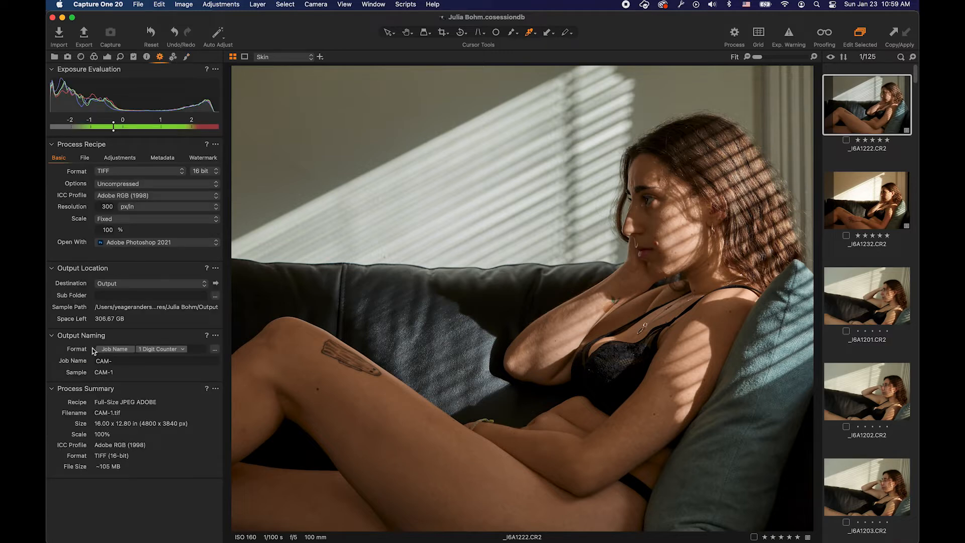
pyautogui.moveTo(110, 361); pyautogui.dragTo(48, 361)
pyautogui.write('Julia-')
pyautogui.press('Right')
pyautogui.write('2')
pyautogui.press('BackSpace')
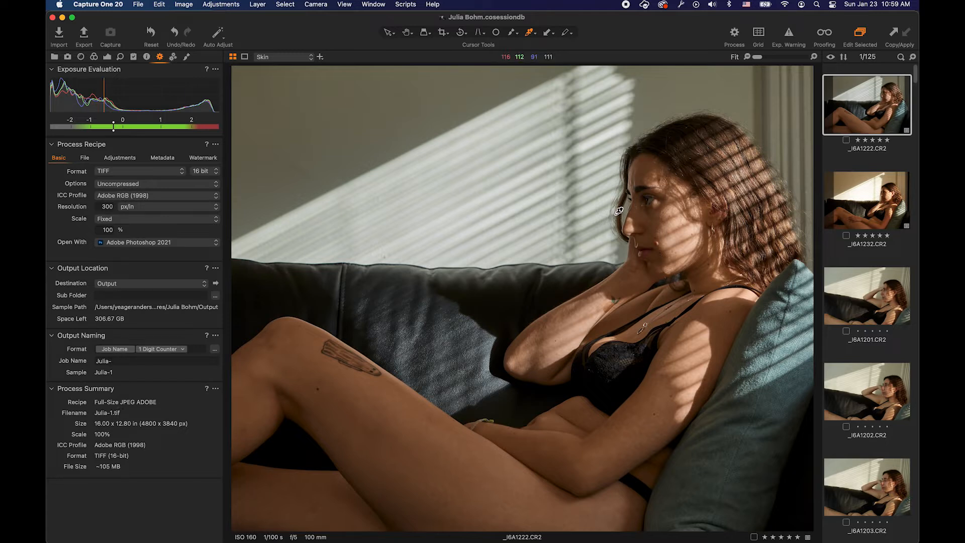
# - Set the output counter to 2 and process the portrait as a 16-bit Adobe RGB TIFF that opens in Photoshop
pyautogui.click(215, 349)
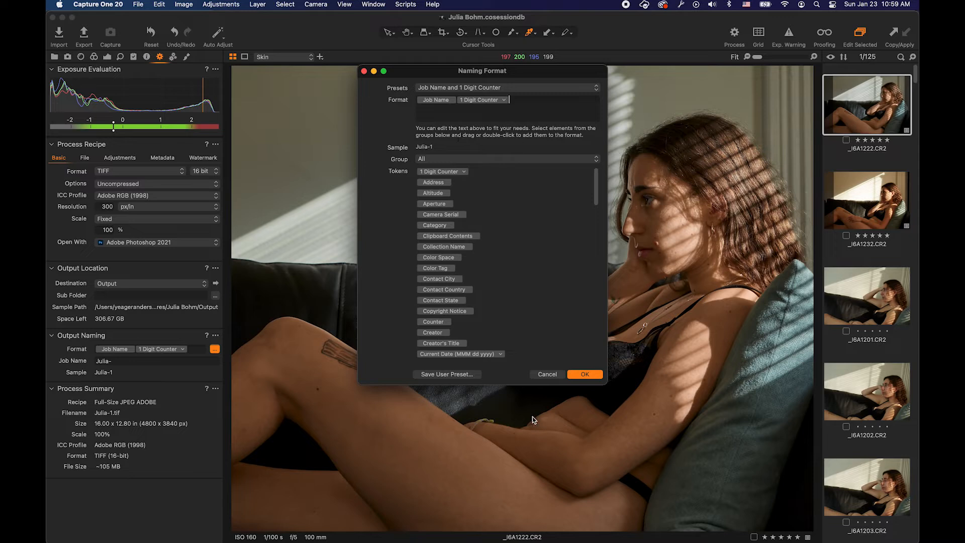
pyautogui.click(553, 376)
pyautogui.click(215, 337)
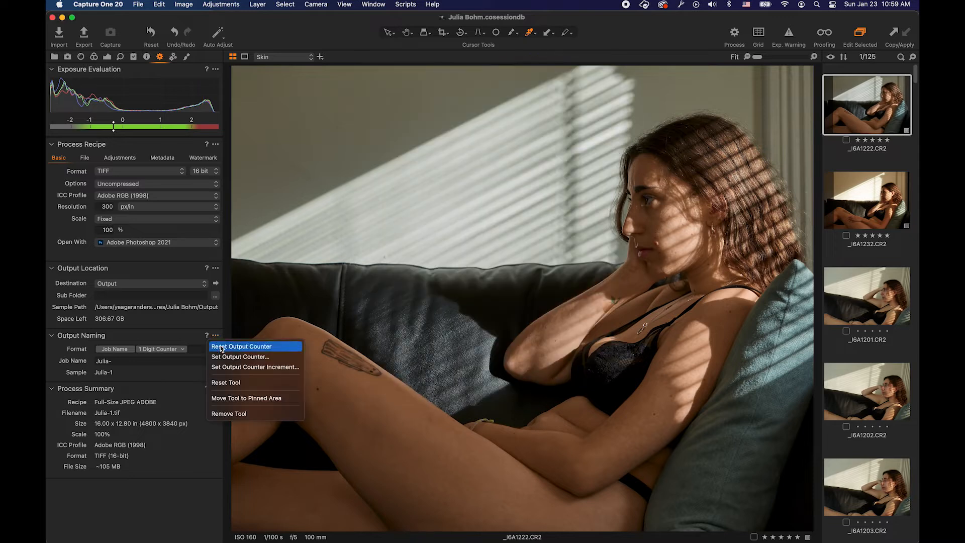
pyautogui.click(241, 357)
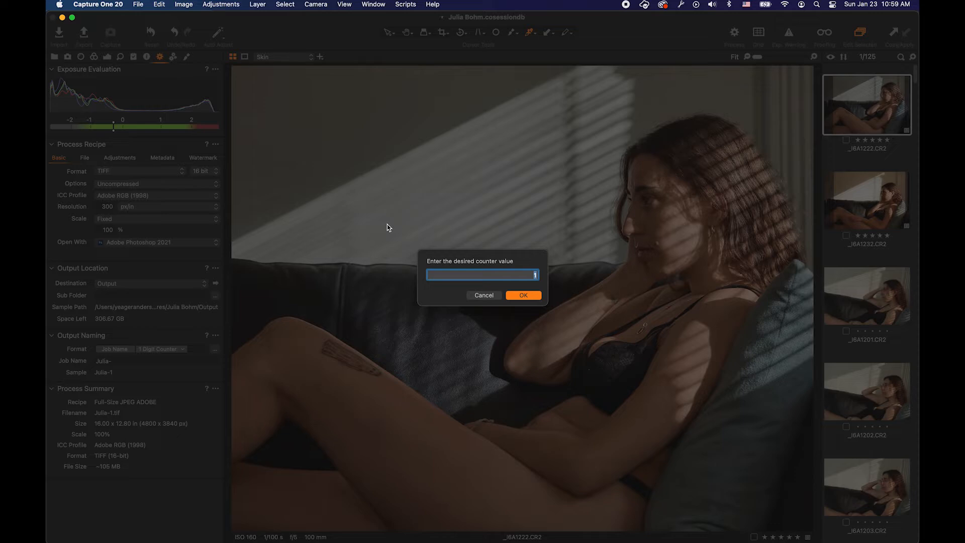
pyautogui.write('2')
pyautogui.click(523, 296)
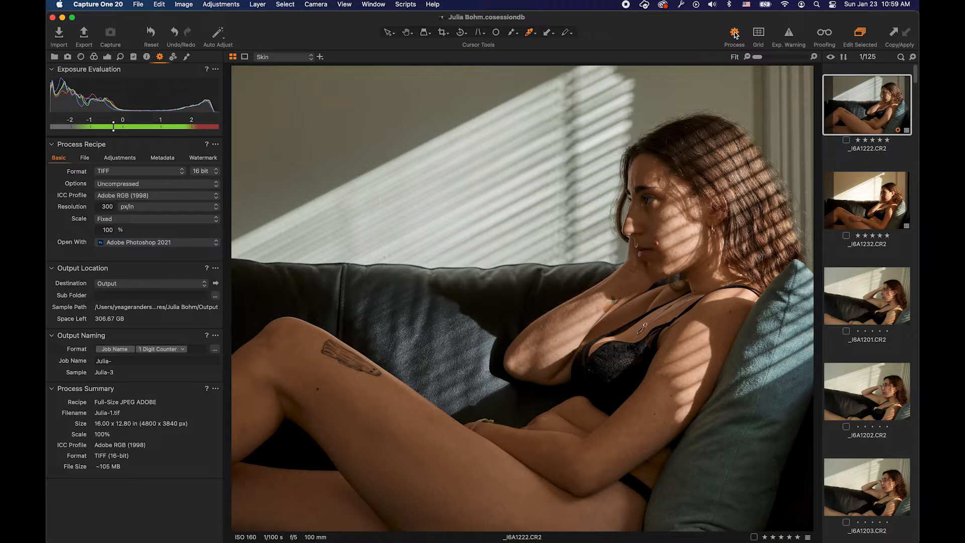
pyautogui.click(734, 33)
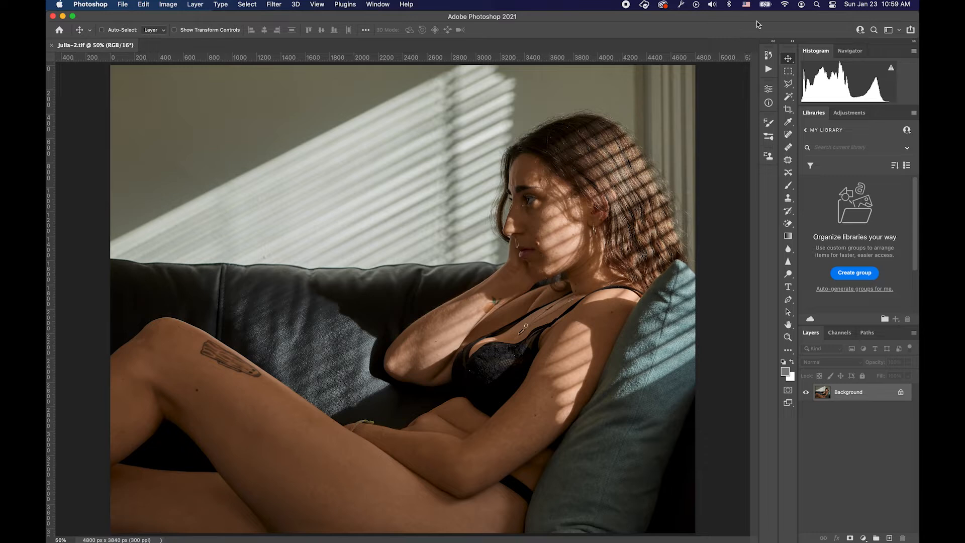
# - Run the frequency separation action on the portrait, accepting a Median radius of 10 pixels for its filters
pyautogui.click(768, 69)
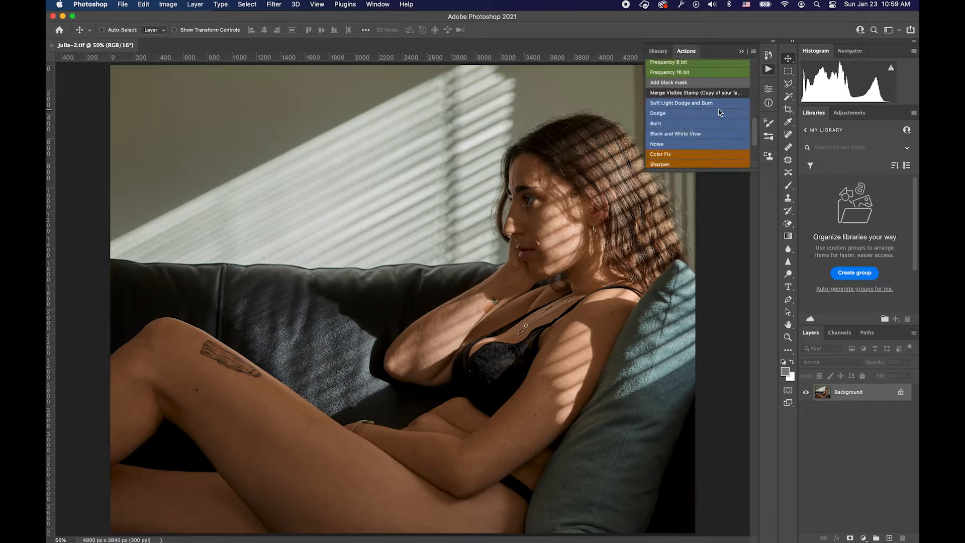
pyautogui.scroll(-3, 720, 115)
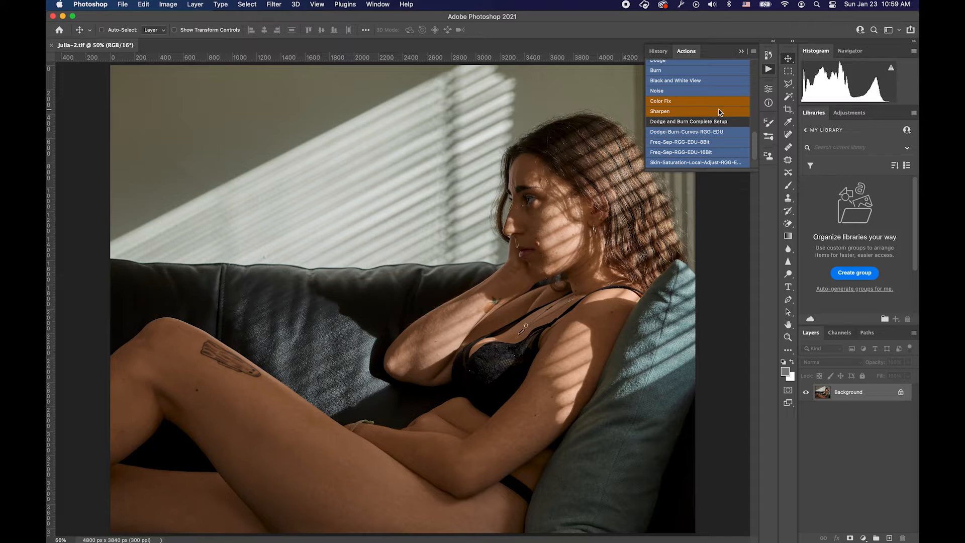
pyautogui.scroll(5, 719, 110)
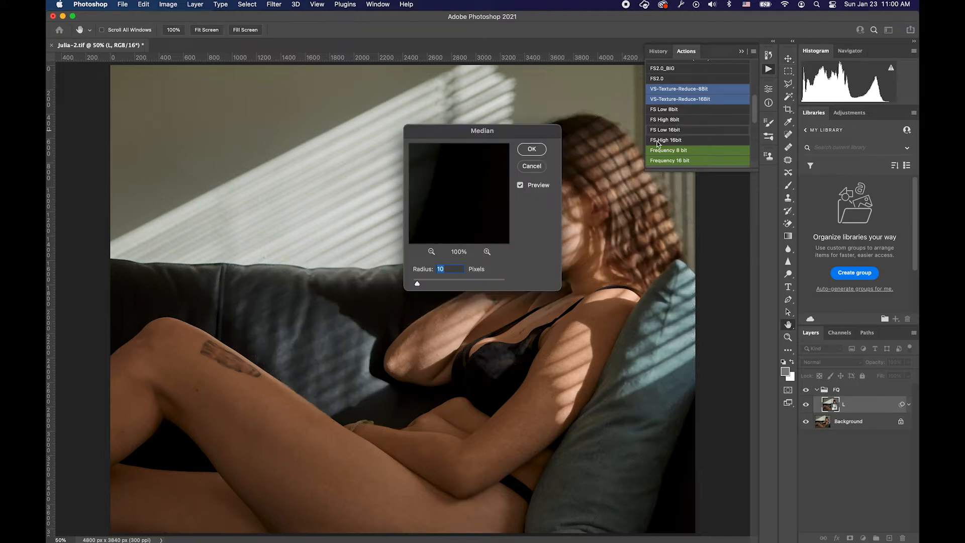
pyautogui.moveTo(442, 133); pyautogui.dragTo(749, 190)
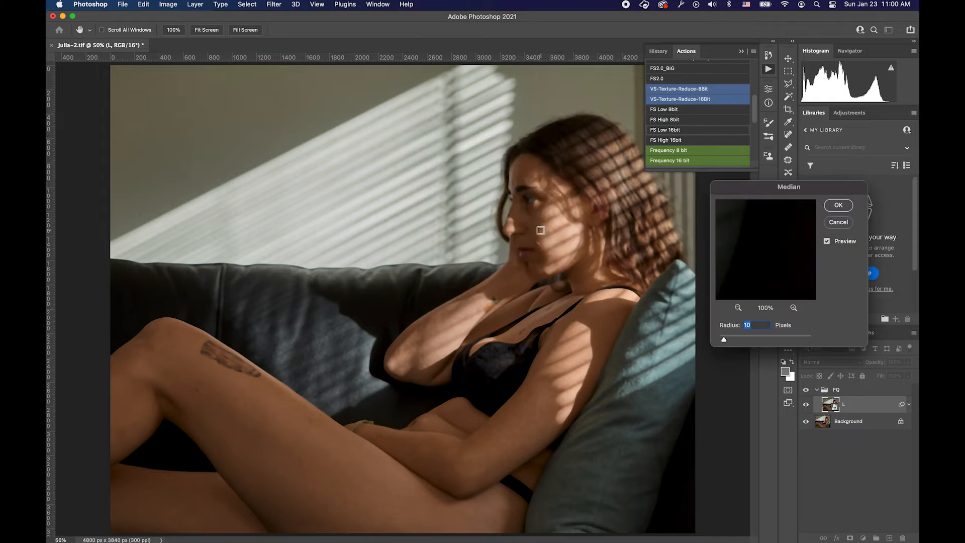
pyautogui.click(539, 223)
pyautogui.click(534, 209)
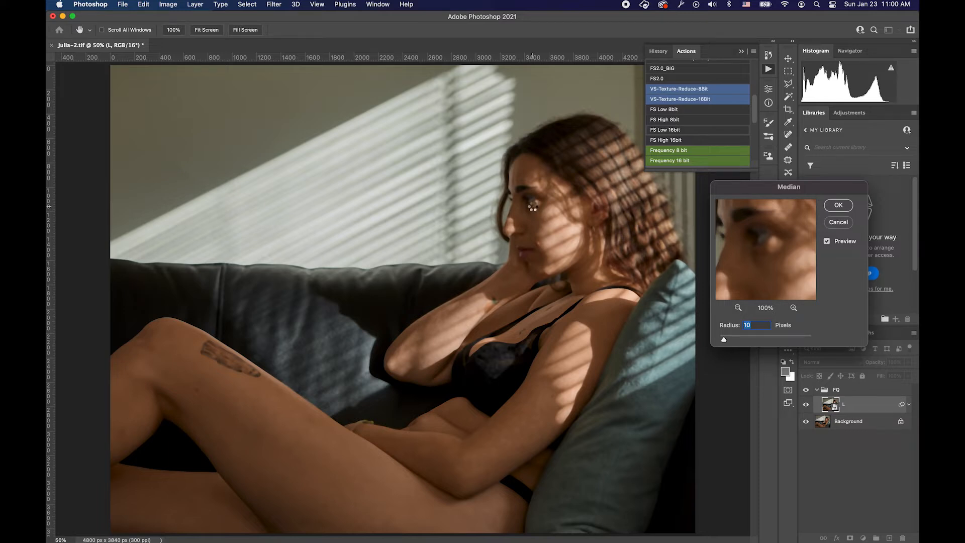
pyautogui.press('Return')
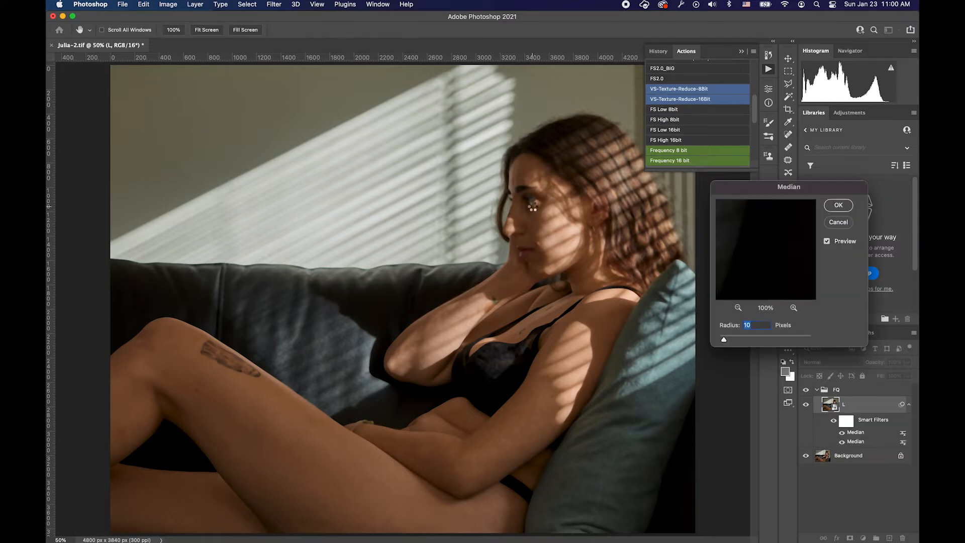
pyautogui.press('Return')
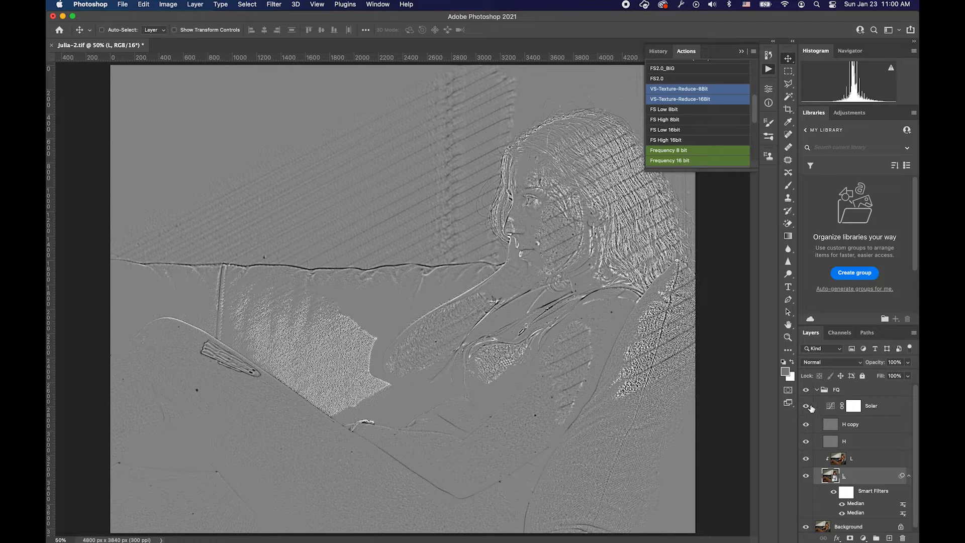
# - Hide the Solar layer in the FQ group, clip H copy to the H layer and make H copy the active layer
pyautogui.click(807, 406)
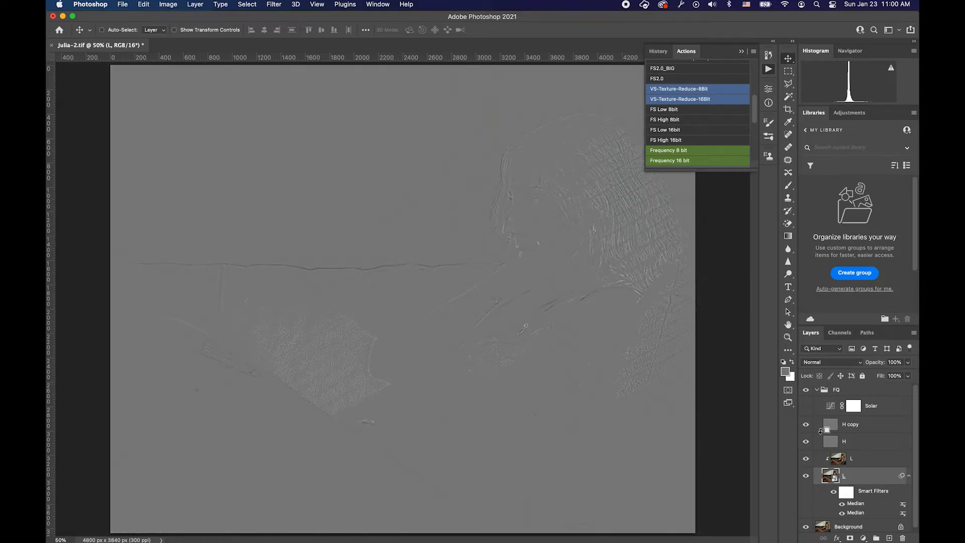
pyautogui.keyDown('alt'); pyautogui.click(825, 433); pyautogui.keyUp('alt')
pyautogui.click(837, 430)
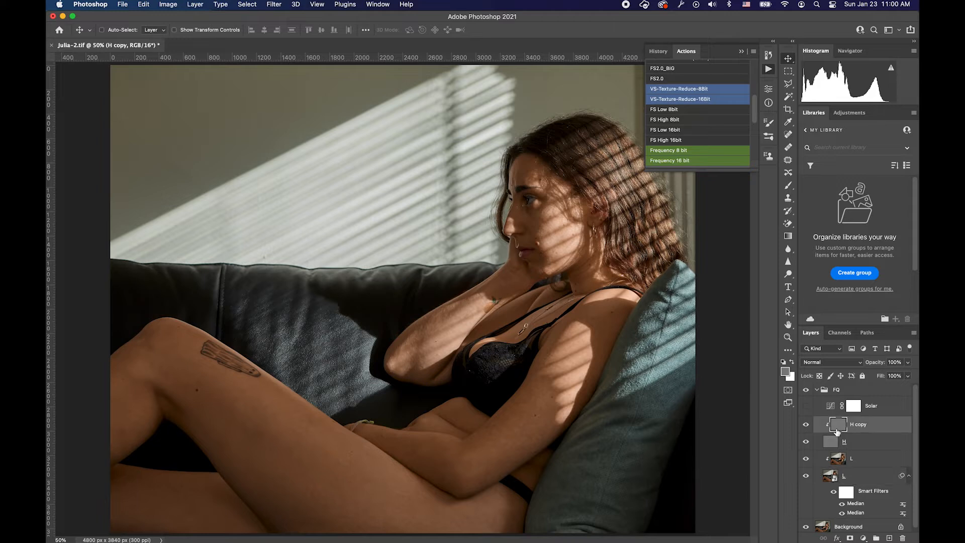
pyautogui.click(817, 390)
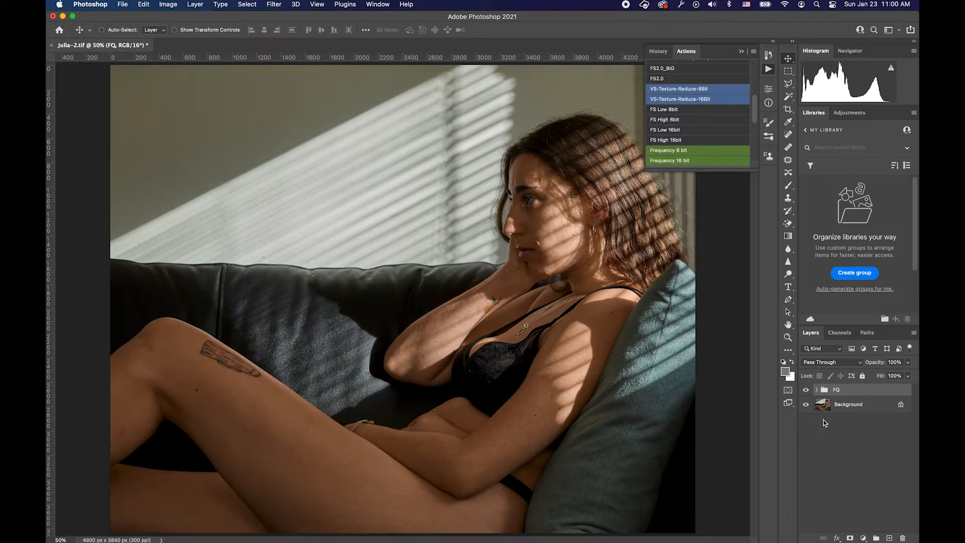
pyautogui.click(817, 390)
pyautogui.click(838, 428)
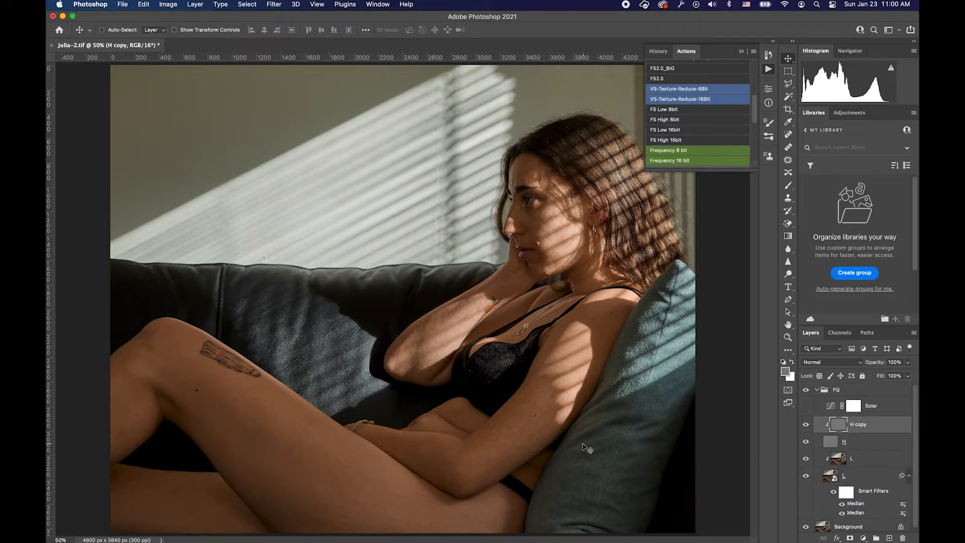
# - Patch the uneven skin texture on the cheek beside the mouth with the Patch tool on the H copy layer
pyautogui.press('j')
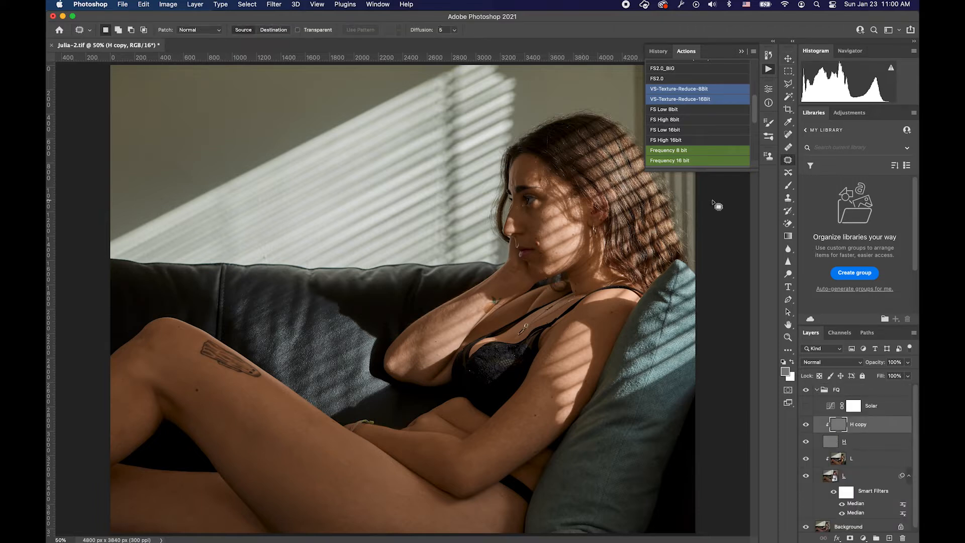
pyautogui.click(771, 74)
pyautogui.press('super+equal')
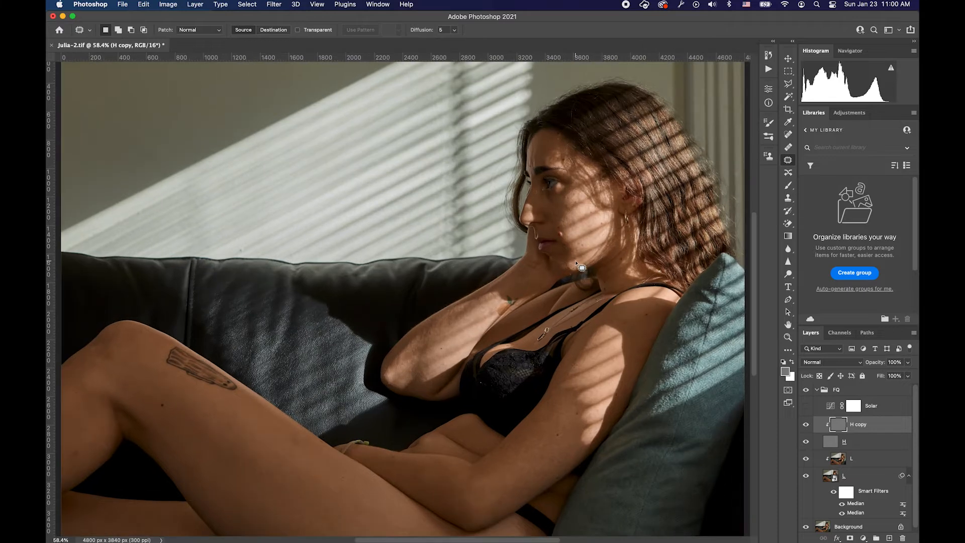
pyautogui.press('super+equal')
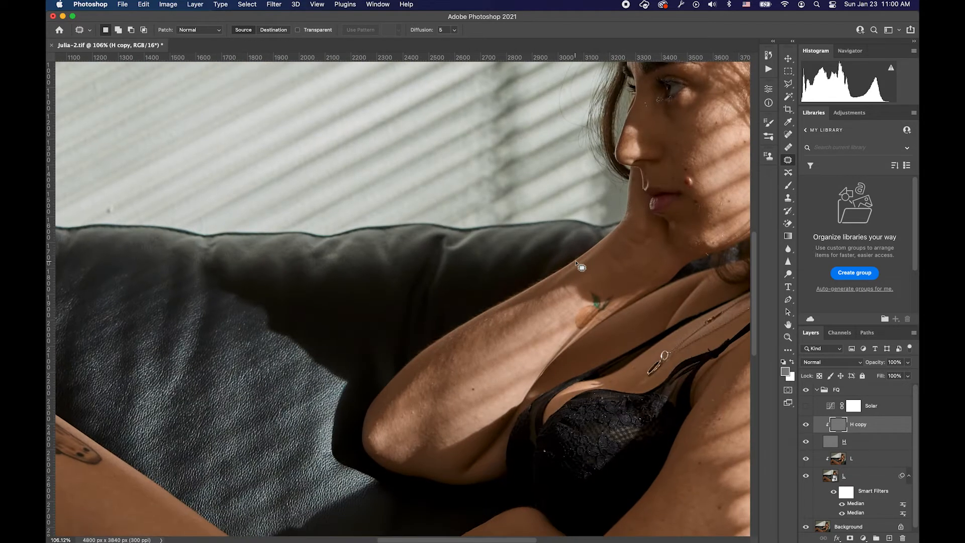
pyautogui.hscroll(10, 582, 259)
pyautogui.scroll(5, 581, 259)
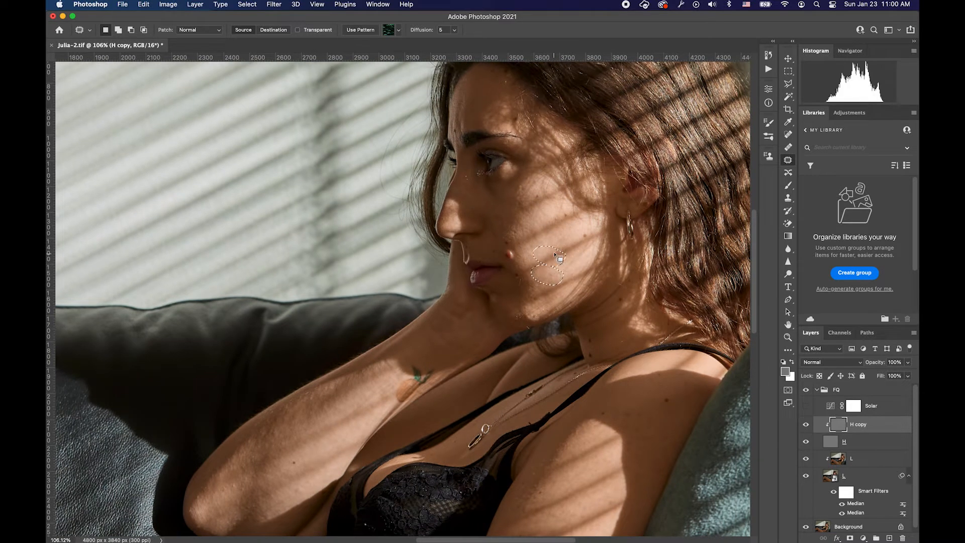
pyautogui.moveTo(525, 269); pyautogui.dragTo(515, 286)
pyautogui.moveTo(533, 274); pyautogui.dragTo(568, 279)
pyautogui.hotkey('ctrl', 'd')
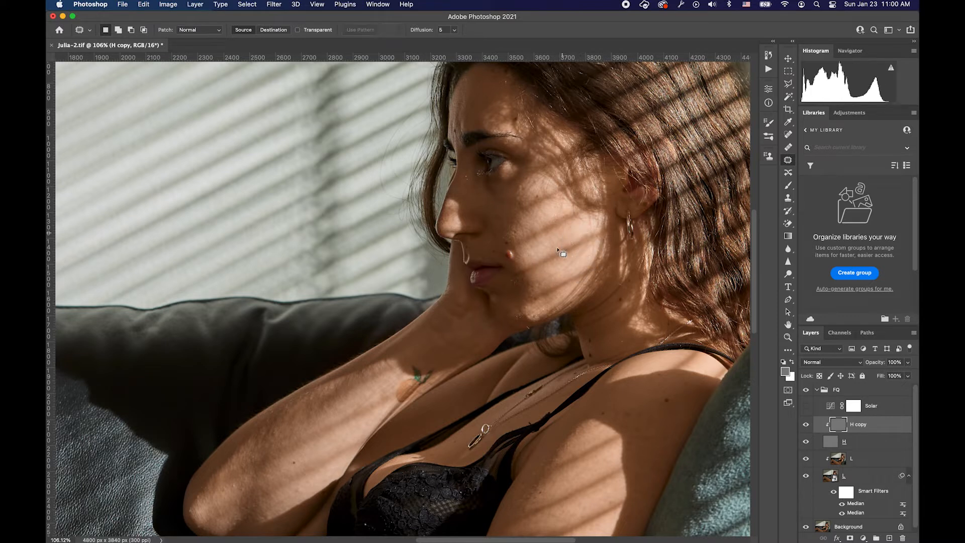
pyautogui.moveTo(561, 229); pyautogui.dragTo(536, 270)
pyautogui.hotkey('ctrl', 'd')
pyautogui.moveTo(534, 206); pyautogui.dragTo(471, 240)
# - Clone wall texture over the flyaway hairs above the head on the H copy layer, using a size 50 Clone Stamp brush
pyautogui.press('s')
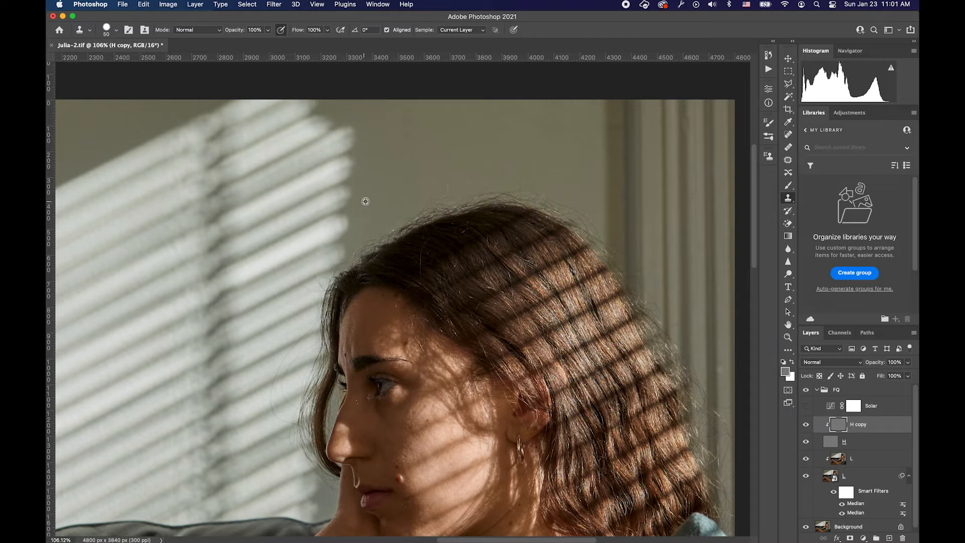
pyautogui.moveTo(388, 206); pyautogui.dragTo(380, 210)
pyautogui.keyDown('alt'); pyautogui.click(548, 181); pyautogui.keyUp('alt')
pyautogui.scroll(-5, 439, 164)
pyautogui.hscroll(10, 439, 164)
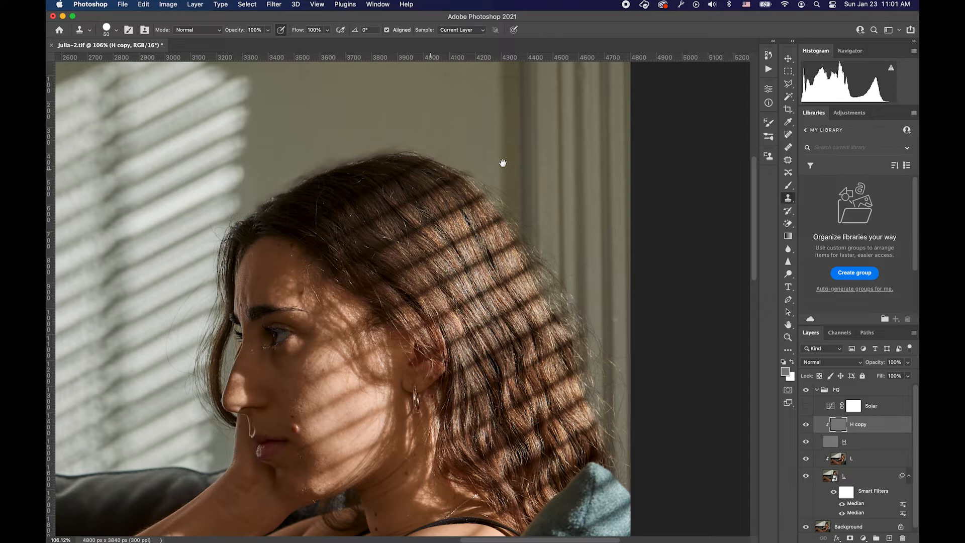
pyautogui.scroll(6, 326, 159)
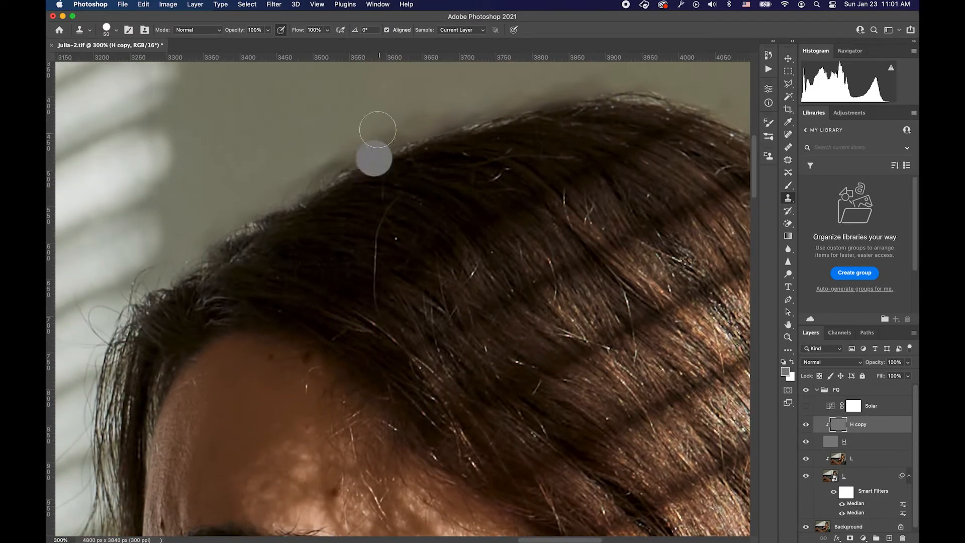
# - Reduce the Clone Stamp brush to size 30 and clone out the flyaway hairs along the upper back of the head
pyautogui.moveTo(420, 165); pyautogui.dragTo(440, 263)
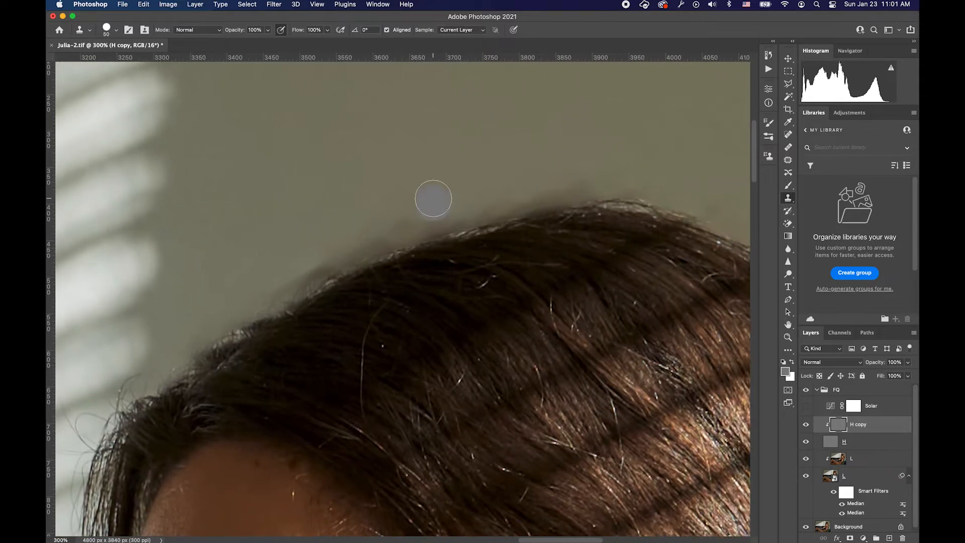
pyautogui.moveTo(530, 252); pyautogui.dragTo(324, 250)
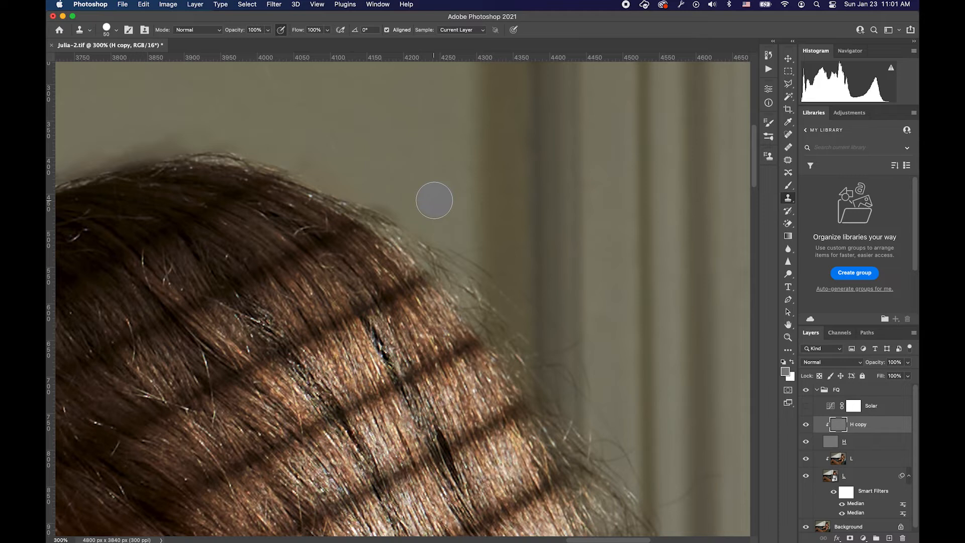
pyautogui.press('[')
pyautogui.press('[')
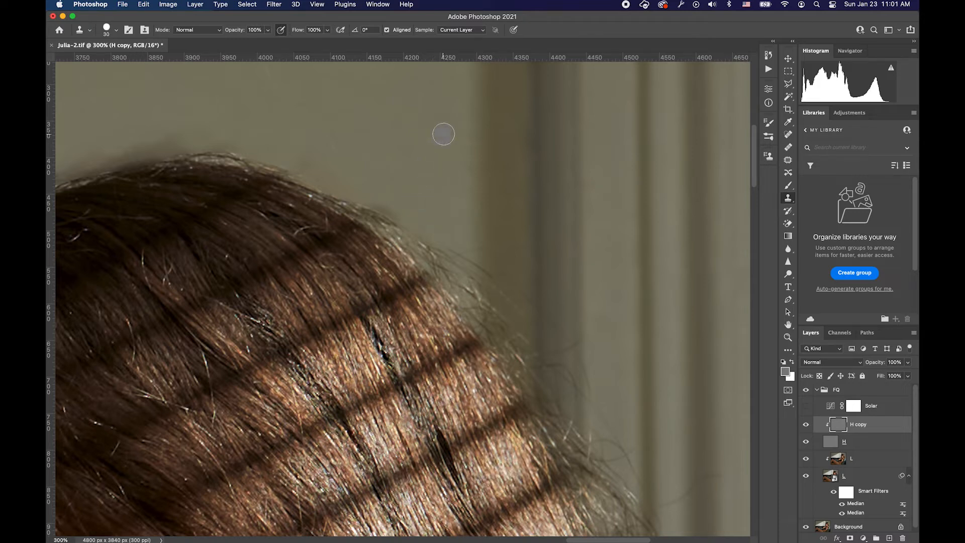
pyautogui.moveTo(453, 272)
pyautogui.mouseDown()
pyautogui.moveTo(443, 249)
pyautogui.moveTo(452, 252)
pyautogui.moveTo(448, 262)
pyautogui.moveTo(398, 197)
pyautogui.moveTo(355, 199)
pyautogui.moveTo(434, 250)
pyautogui.moveTo(478, 312)
pyautogui.moveTo(405, 200)
pyautogui.mouseUp()
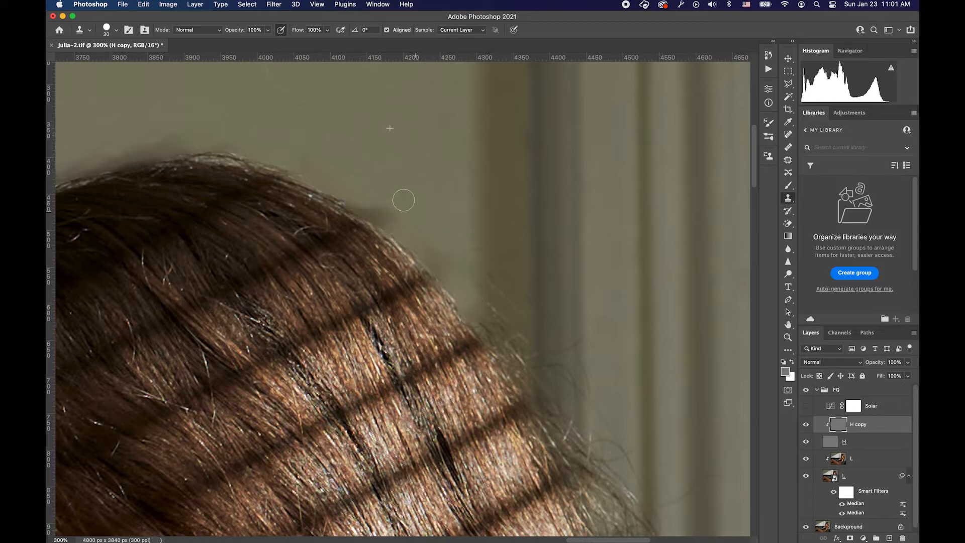
pyautogui.moveTo(251, 124)
pyautogui.mouseDown()
pyautogui.moveTo(201, 135)
pyautogui.moveTo(236, 139)
pyautogui.moveTo(201, 147)
pyautogui.moveTo(260, 160)
pyautogui.moveTo(196, 146)
pyautogui.moveTo(318, 176)
pyautogui.moveTo(338, 194)
pyautogui.moveTo(306, 175)
pyautogui.moveTo(341, 193)
pyautogui.mouseUp()
pyautogui.press('super+z')
pyautogui.moveTo(200, 137)
pyautogui.mouseDown()
pyautogui.moveTo(296, 165)
pyautogui.moveTo(203, 143)
pyautogui.mouseUp()
# - Clean the stray hairs off the dark wall strip behind the head with the Clone Stamp and Patch tools
pyautogui.hscroll(10, 373, 183)
pyautogui.scroll(-4, 372, 183)
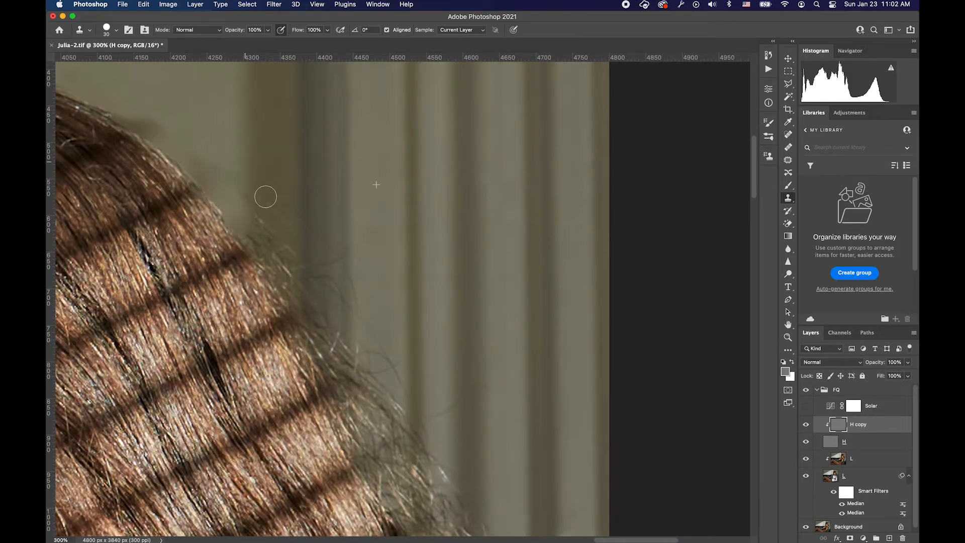
pyautogui.moveTo(276, 160)
pyautogui.mouseDown()
pyautogui.moveTo(271, 217)
pyautogui.moveTo(282, 238)
pyautogui.moveTo(261, 216)
pyautogui.moveTo(276, 240)
pyautogui.moveTo(256, 228)
pyautogui.moveTo(286, 204)
pyautogui.moveTo(319, 267)
pyautogui.moveTo(255, 164)
pyautogui.mouseUp()
pyautogui.press('j')
pyautogui.press('super+d')
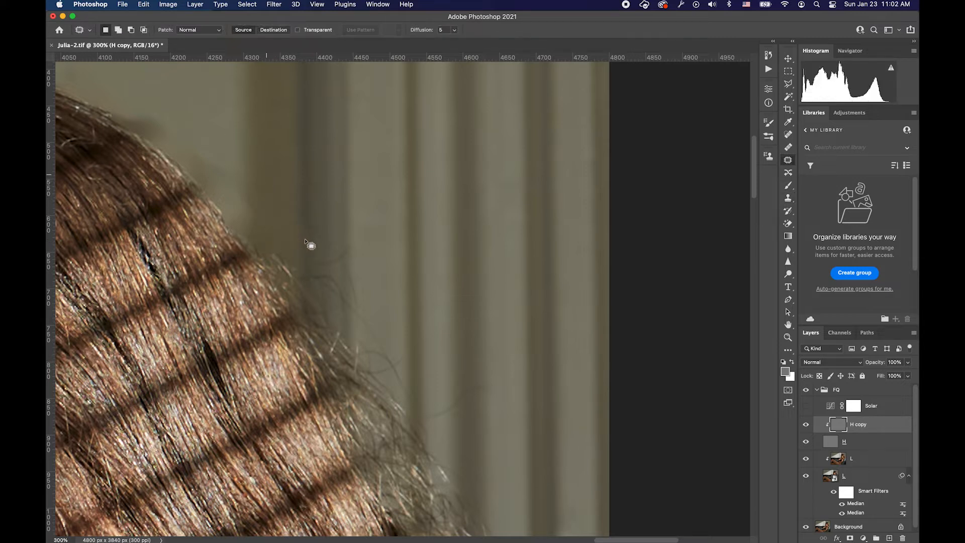
# - Try to clone out the flyaway hairs in front of the vertical wall mouldings, sampling clean wall above each section
pyautogui.scroll(-4, 310, 243)
pyautogui.scroll(-5, 412, 275)
pyautogui.hscroll(1, 366, 233)
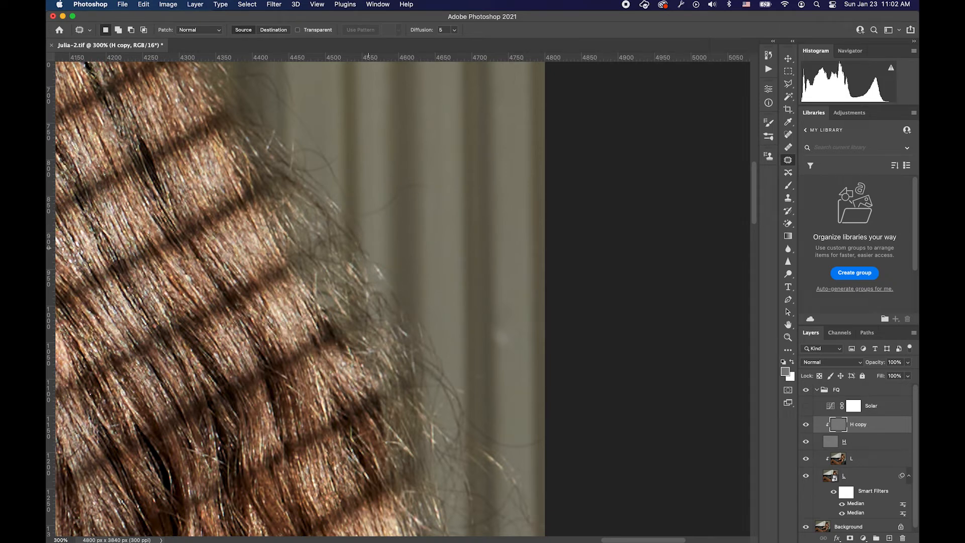
pyautogui.press('s')
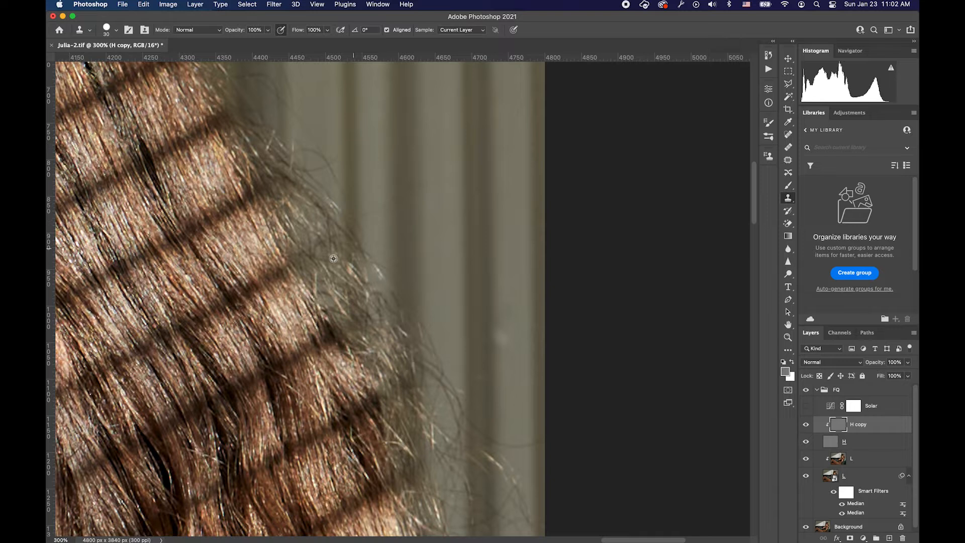
pyautogui.scroll(6, 346, 191)
pyautogui.hscroll(-2, 347, 191)
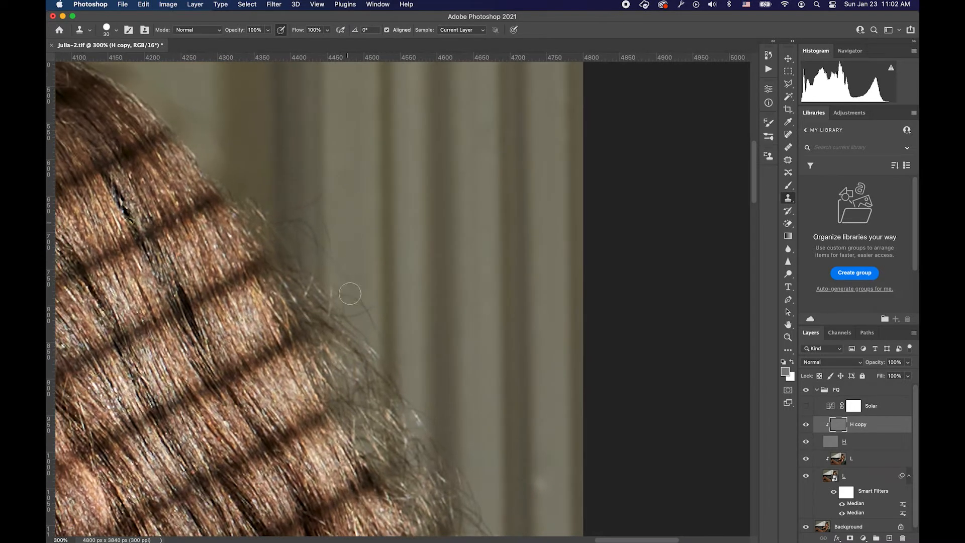
pyautogui.keyDown('alt'); pyautogui.click(347, 218); pyautogui.keyUp('alt')
pyautogui.moveTo(352, 309)
pyautogui.mouseDown()
pyautogui.moveTo(348, 410)
pyautogui.moveTo(333, 381)
pyautogui.mouseUp()
pyautogui.keyDown('alt'); pyautogui.click(297, 167); pyautogui.keyUp('alt')
pyautogui.moveTo(299, 230)
pyautogui.mouseDown()
pyautogui.moveTo(310, 185)
pyautogui.moveTo(310, 283)
pyautogui.mouseUp()
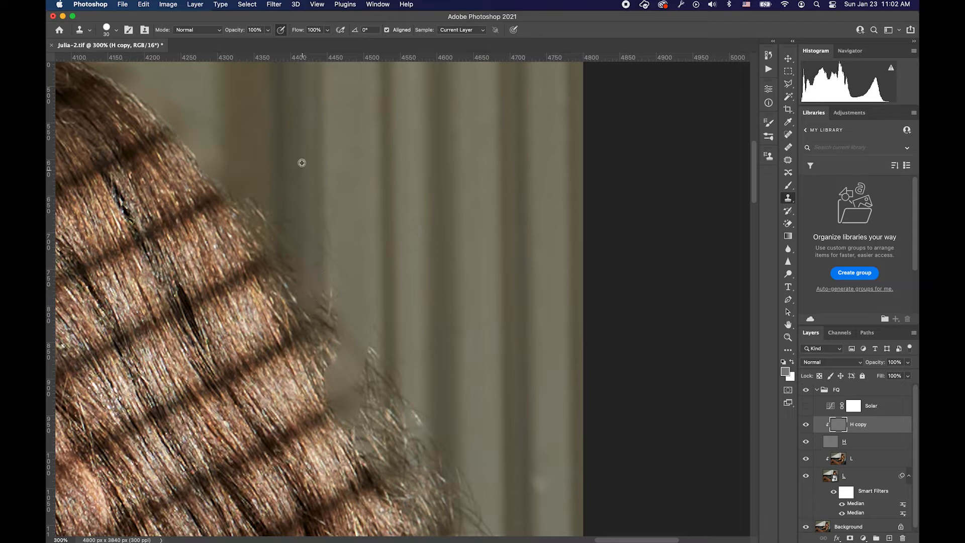
pyautogui.keyDown('alt'); pyautogui.click(250, 134); pyautogui.keyUp('alt')
pyautogui.moveTo(246, 191)
pyautogui.mouseDown()
pyautogui.moveTo(260, 233)
pyautogui.moveTo(268, 214)
pyautogui.moveTo(283, 242)
pyautogui.moveTo(282, 233)
pyautogui.moveTo(278, 254)
pyautogui.mouseUp()
pyautogui.keyDown('alt'); pyautogui.click(297, 185); pyautogui.keyUp('alt')
pyautogui.moveTo(301, 274)
pyautogui.mouseDown()
pyautogui.moveTo(322, 299)
pyautogui.moveTo(300, 261)
pyautogui.moveTo(346, 273)
pyautogui.moveTo(331, 366)
pyautogui.mouseUp()
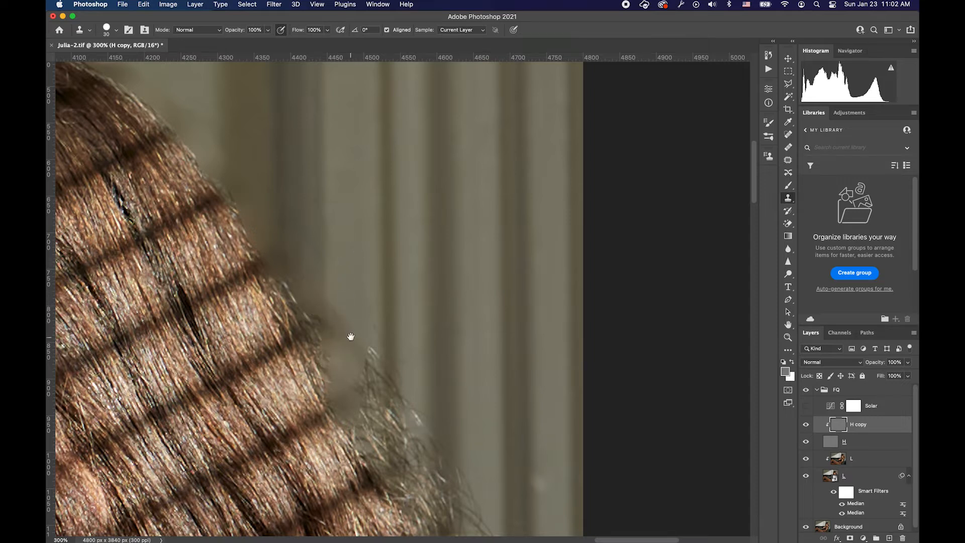
# - Check the back edge of the hair from a distance and undo the clone strokes beside the wall mouldings
pyautogui.hscroll(3, 351, 336)
pyautogui.scroll(-5, 352, 215)
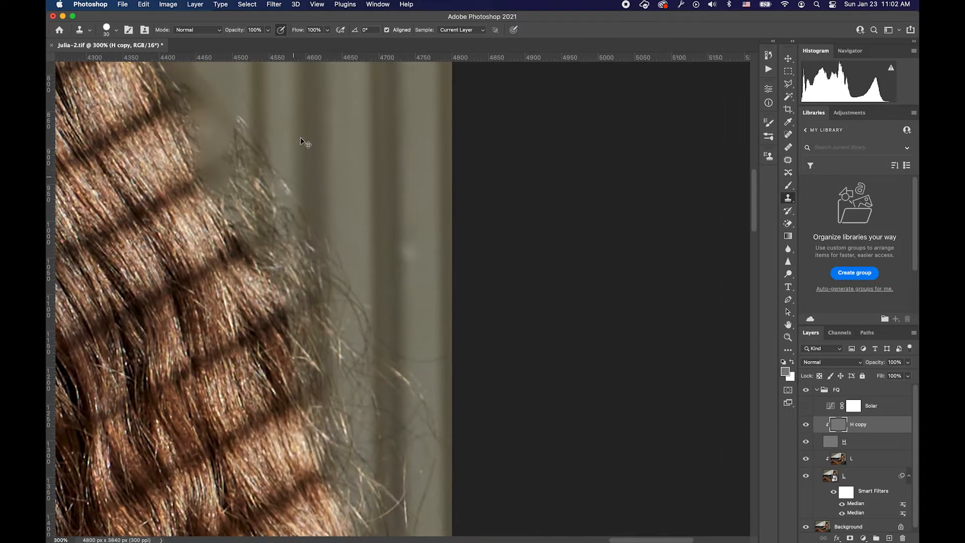
pyautogui.press('super+minus')
pyautogui.press('super+minus')
pyautogui.press('super+minus')
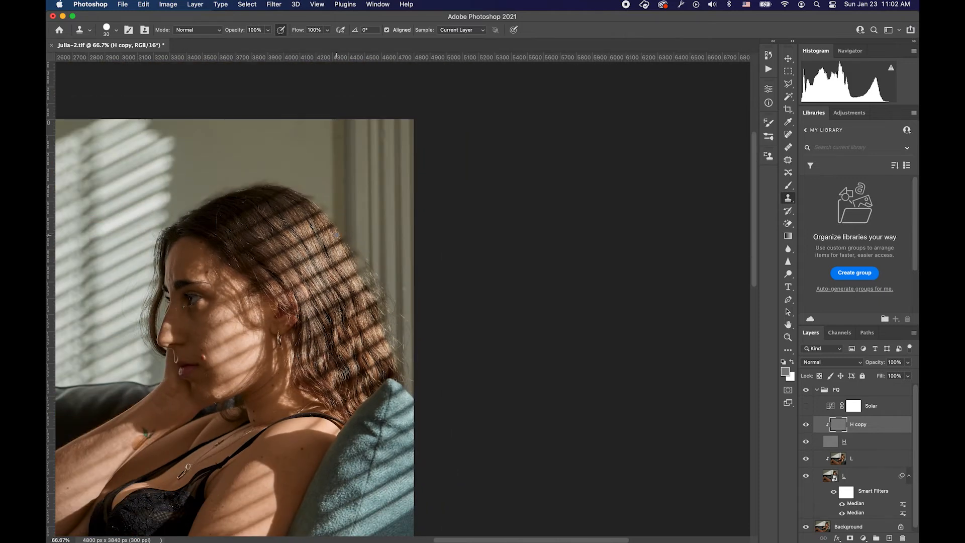
pyautogui.scroll(5, 336, 235)
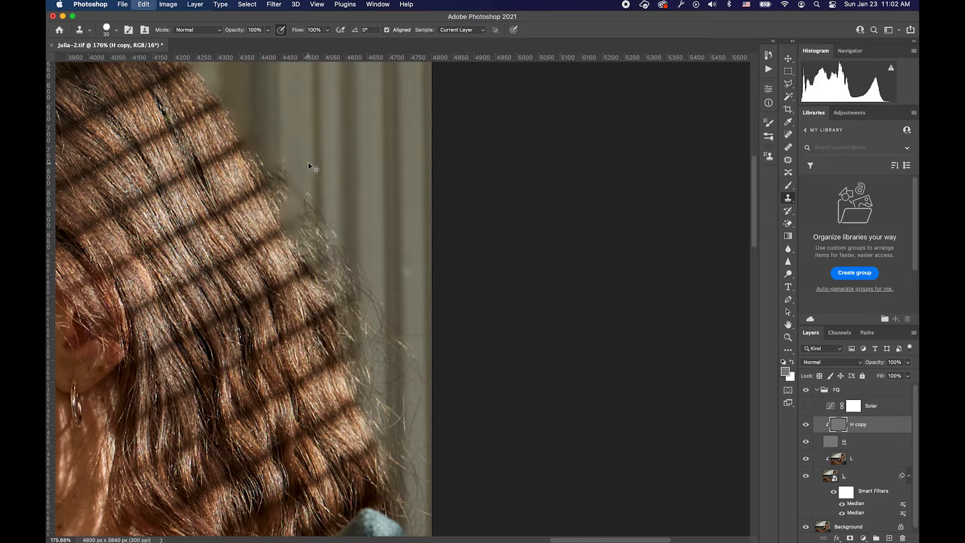
pyautogui.moveTo(317, 168); pyautogui.dragTo(310, 210)
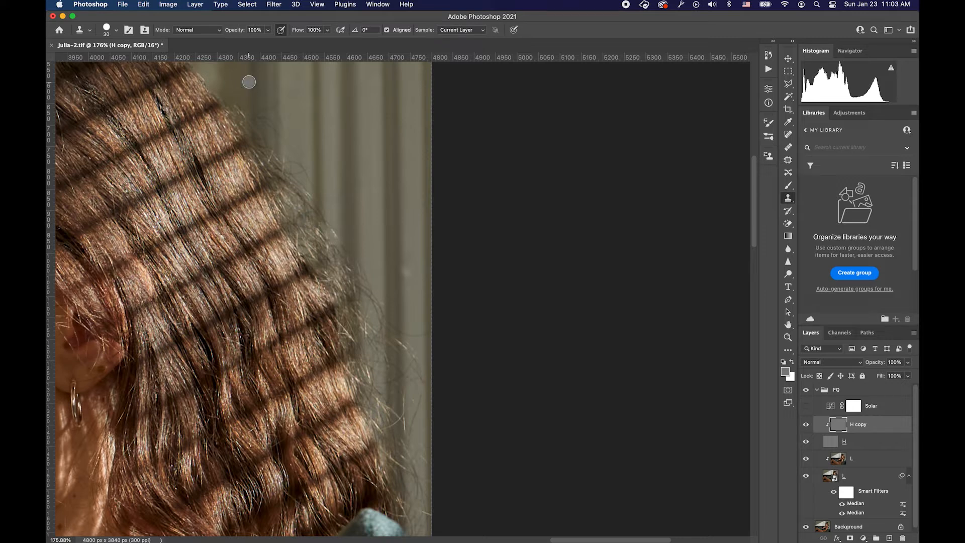
# - Draw a polygonal lasso selection around the wall behind the head, following the back edge of the hair down to the shoulder
pyautogui.press('l')
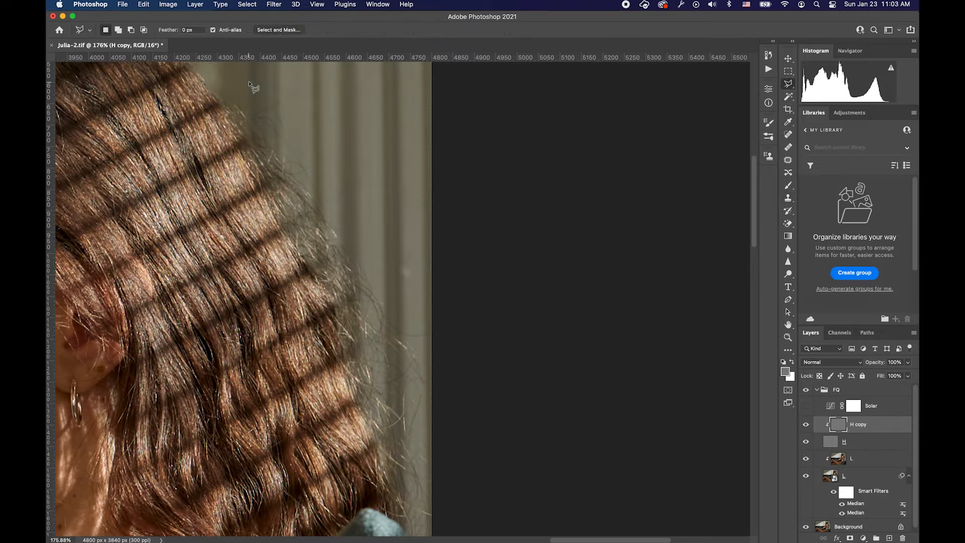
pyautogui.click(210, 86)
pyautogui.click(332, 299)
pyautogui.click(343, 332)
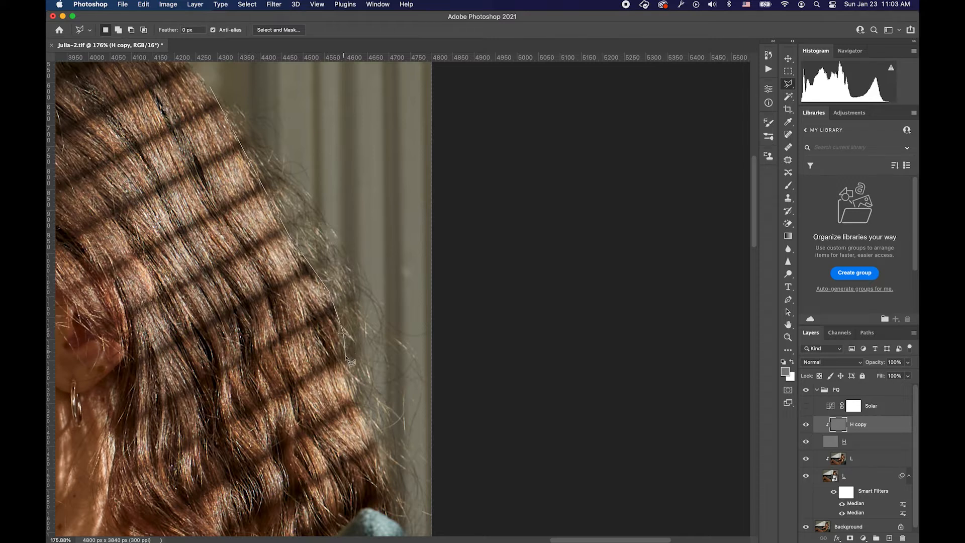
pyautogui.click(361, 400)
pyautogui.click(388, 436)
pyautogui.click(466, 511)
pyautogui.moveTo(502, 261); pyautogui.dragTo(511, 468)
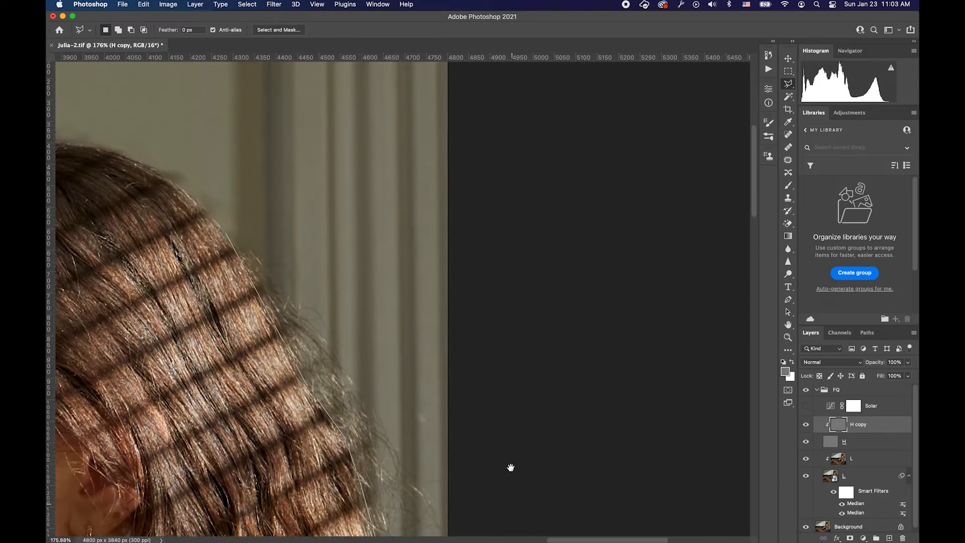
pyautogui.click(525, 158)
pyautogui.click(248, 161)
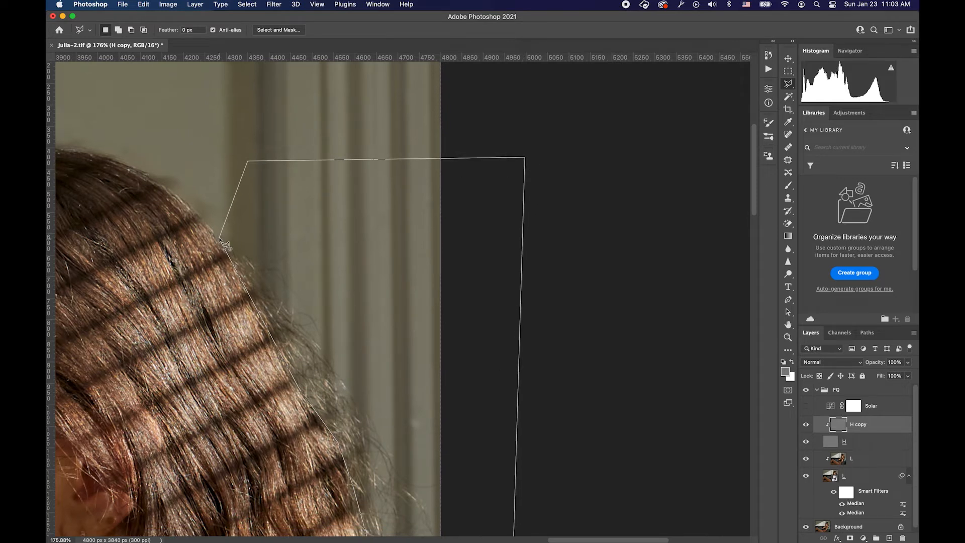
pyautogui.click(220, 239)
# - Clone clean wall over the stray hairs beside the upper hair edge inside the selection
pyautogui.press('s')
pyautogui.keyDown('alt'); pyautogui.click(253, 234); pyautogui.keyUp('alt')
pyautogui.moveTo(245, 262); pyautogui.dragTo(268, 315)
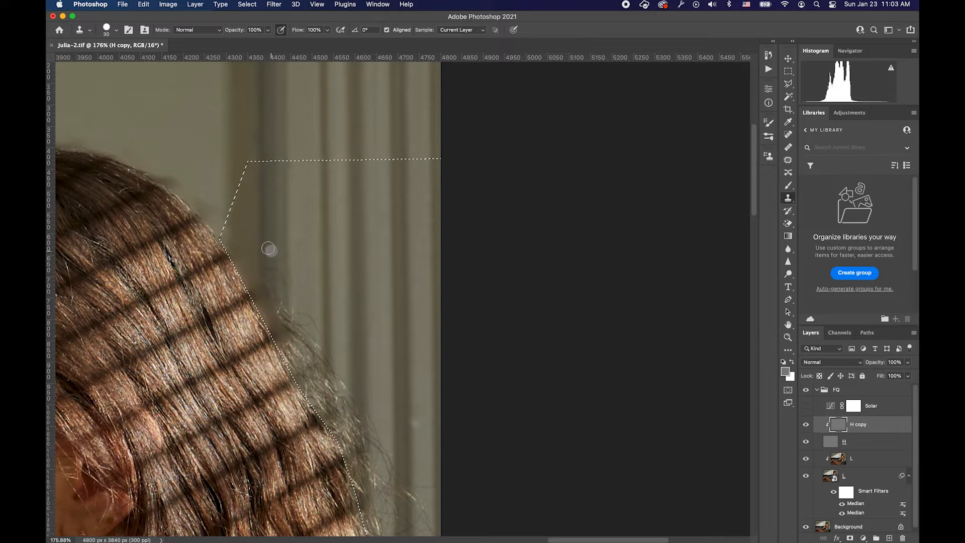
pyautogui.moveTo(275, 253)
pyautogui.mouseDown()
pyautogui.moveTo(279, 277)
pyautogui.moveTo(272, 284)
pyautogui.moveTo(262, 271)
pyautogui.moveTo(282, 272)
pyautogui.moveTo(277, 279)
pyautogui.moveTo(282, 268)
pyautogui.moveTo(282, 316)
pyautogui.mouseUp()
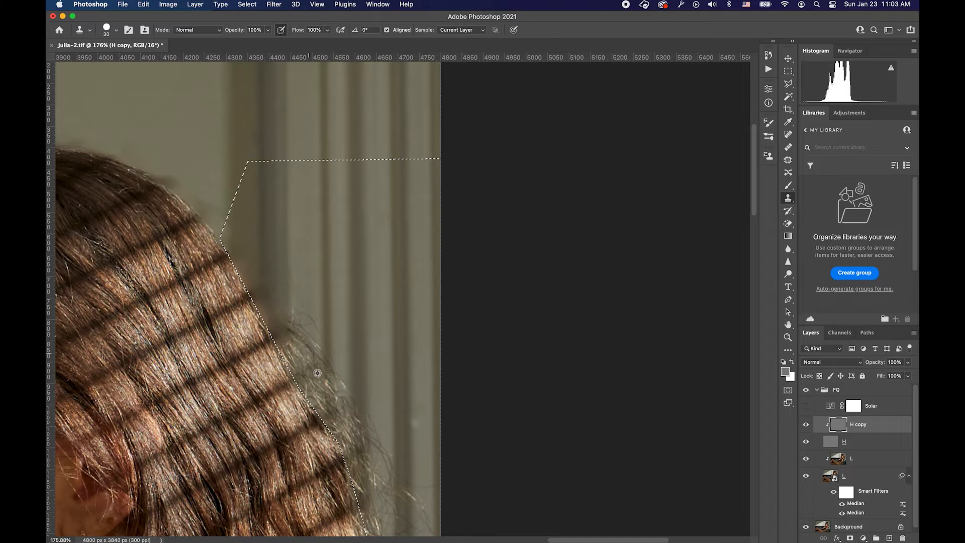
# - Clone out the flyaway hairs beside the middle of the hair edge, resampling clean wall for each moulding
pyautogui.scroll(-5, 318, 373)
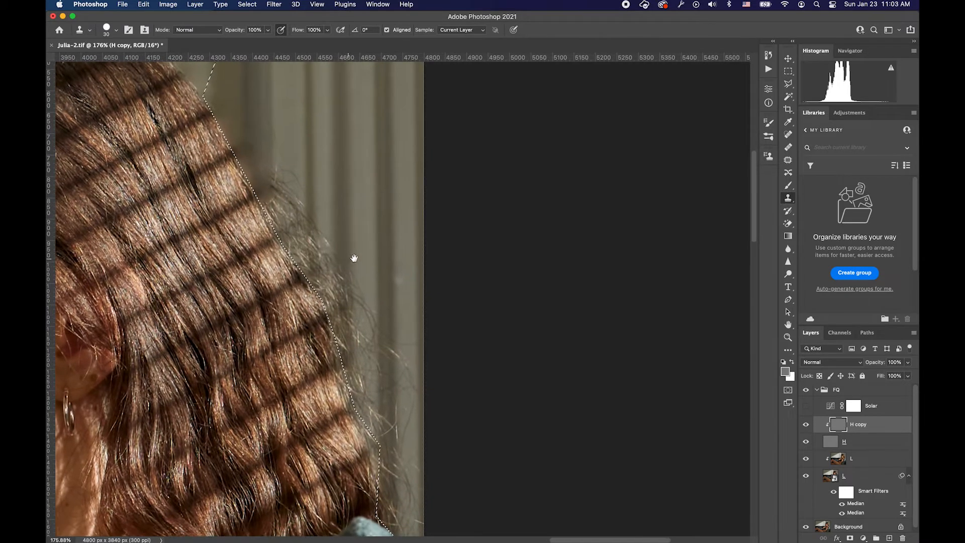
pyautogui.keyDown('alt'); pyautogui.click(335, 222); pyautogui.keyUp('alt')
pyautogui.moveTo(328, 267)
pyautogui.mouseDown()
pyautogui.moveTo(331, 298)
pyautogui.moveTo(329, 282)
pyautogui.mouseUp()
pyautogui.keyDown('alt'); pyautogui.click(288, 141); pyautogui.keyUp('alt')
pyautogui.moveTo(295, 199)
pyautogui.mouseDown()
pyautogui.moveTo(294, 226)
pyautogui.moveTo(285, 183)
pyautogui.mouseUp()
pyautogui.keyDown('alt'); pyautogui.click(284, 131); pyautogui.keyUp('alt')
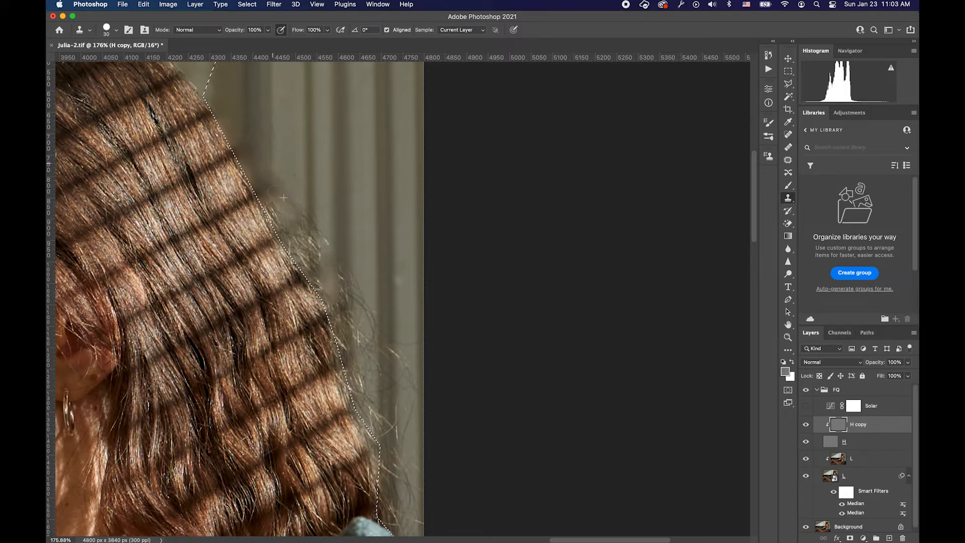
pyautogui.keyDown('alt'); pyautogui.click(244, 130); pyautogui.keyUp('alt')
pyautogui.moveTo(246, 190); pyautogui.dragTo(257, 185)
pyautogui.keyDown('alt'); pyautogui.click(308, 142); pyautogui.keyUp('alt')
pyautogui.moveTo(301, 127)
pyautogui.mouseDown()
pyautogui.moveTo(315, 191)
pyautogui.moveTo(293, 123)
pyautogui.moveTo(303, 189)
pyautogui.mouseUp()
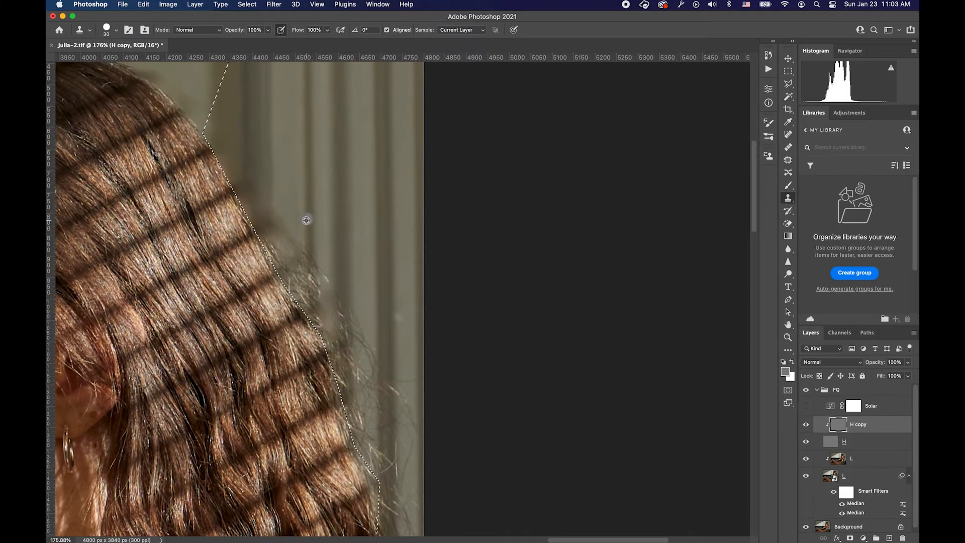
# - Remove the remaining wisps between the middle hair edge and the wall mouldings with the Clone Stamp
pyautogui.moveTo(307, 270); pyautogui.dragTo(310, 251)
pyautogui.keyDown('alt'); pyautogui.click(294, 211); pyautogui.keyUp('alt')
pyautogui.click(296, 234)
pyautogui.moveTo(290, 229)
pyautogui.mouseDown()
pyautogui.moveTo(274, 280)
pyautogui.moveTo(280, 309)
pyautogui.moveTo(316, 296)
pyautogui.moveTo(317, 273)
pyautogui.moveTo(315, 298)
pyautogui.moveTo(315, 286)
pyautogui.mouseUp()
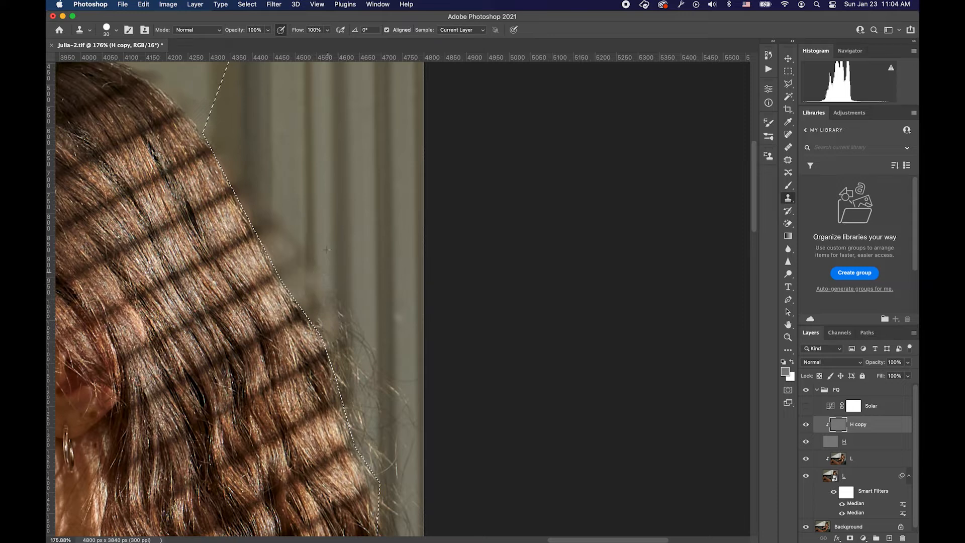
pyautogui.keyDown('alt'); pyautogui.click(311, 186); pyautogui.keyUp('alt')
pyautogui.moveTo(309, 327)
pyautogui.mouseDown()
pyautogui.moveTo(308, 303)
pyautogui.moveTo(342, 310)
pyautogui.moveTo(347, 347)
pyautogui.moveTo(338, 315)
pyautogui.moveTo(336, 342)
pyautogui.mouseUp()
# - Clone the flyaways and light specks off the outer wall strips near the image border
pyautogui.moveTo(371, 295); pyautogui.dragTo(347, 183)
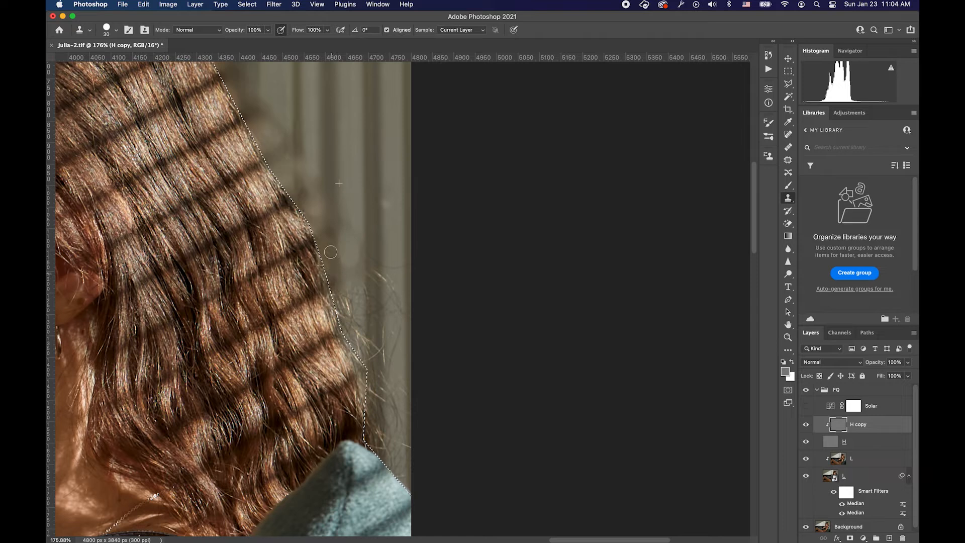
pyautogui.moveTo(356, 240)
pyautogui.mouseDown()
pyautogui.moveTo(356, 323)
pyautogui.moveTo(345, 276)
pyautogui.moveTo(352, 291)
pyautogui.moveTo(378, 276)
pyautogui.mouseUp()
pyautogui.keyDown('alt'); pyautogui.click(365, 219); pyautogui.keyUp('alt')
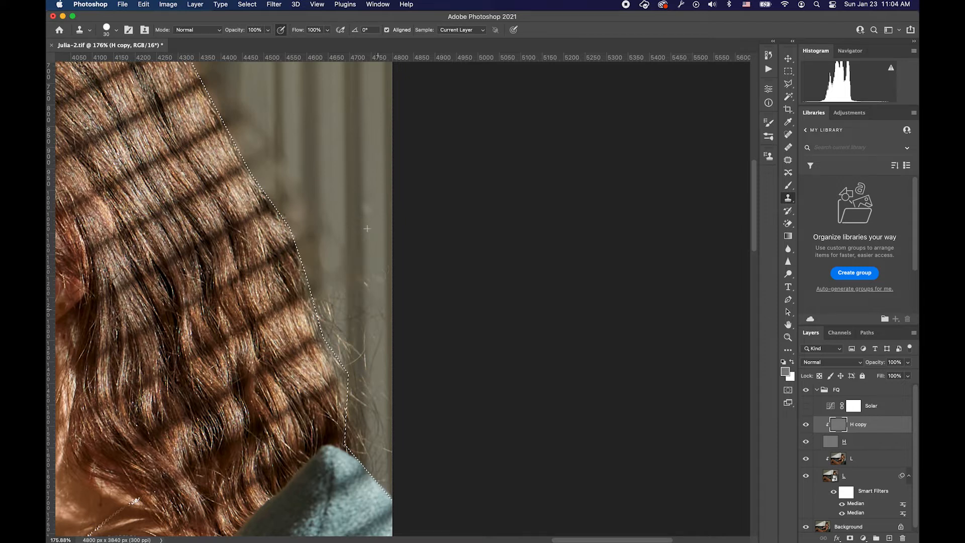
pyautogui.keyDown('alt'); pyautogui.click(375, 271); pyautogui.keyUp('alt')
pyautogui.moveTo(369, 204); pyautogui.dragTo(371, 229)
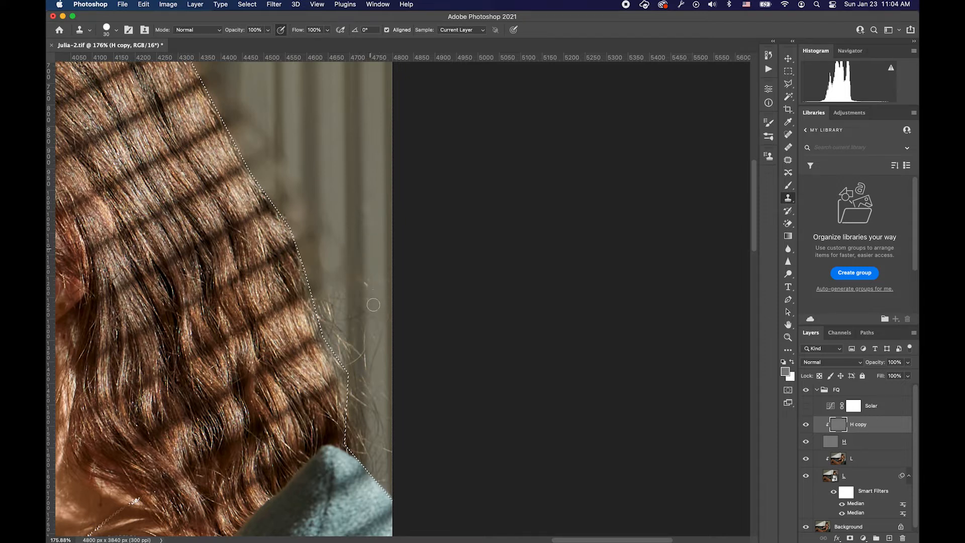
pyautogui.keyDown('alt'); pyautogui.click(378, 264); pyautogui.keyUp('alt')
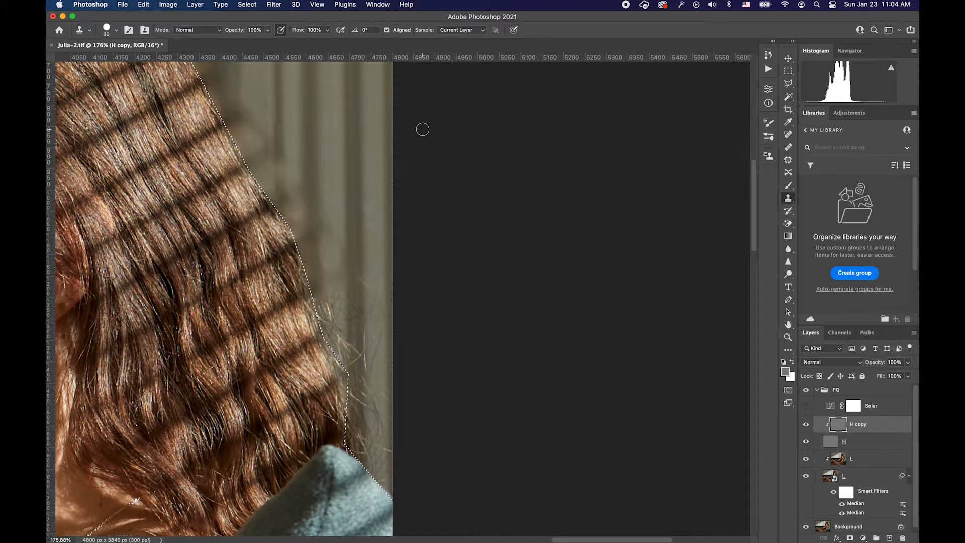
# - Clone out the fine hairs beside the lower hair edge, sampling the adjacent clean wall
pyautogui.scroll(3, 426, 186)
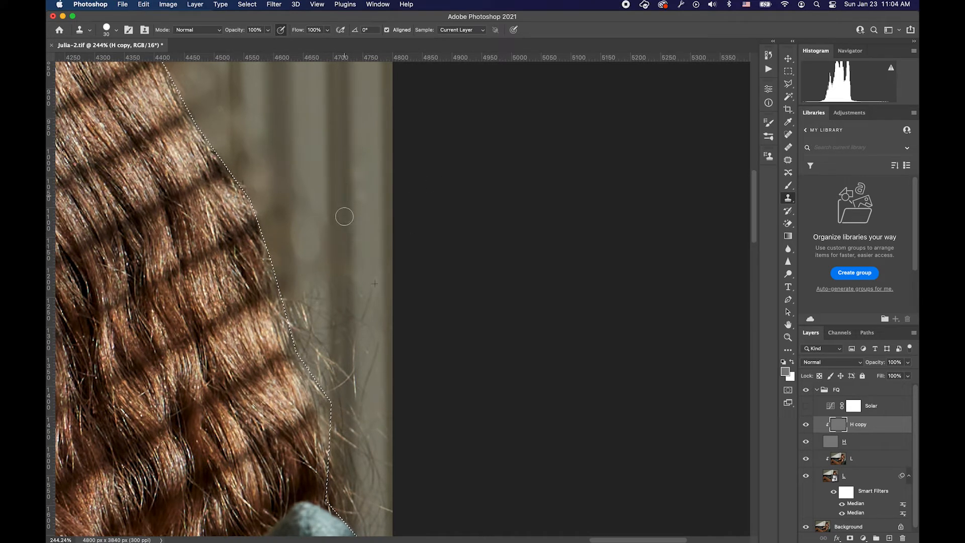
pyautogui.press('space')
pyautogui.moveTo(355, 257); pyautogui.dragTo(352, 210)
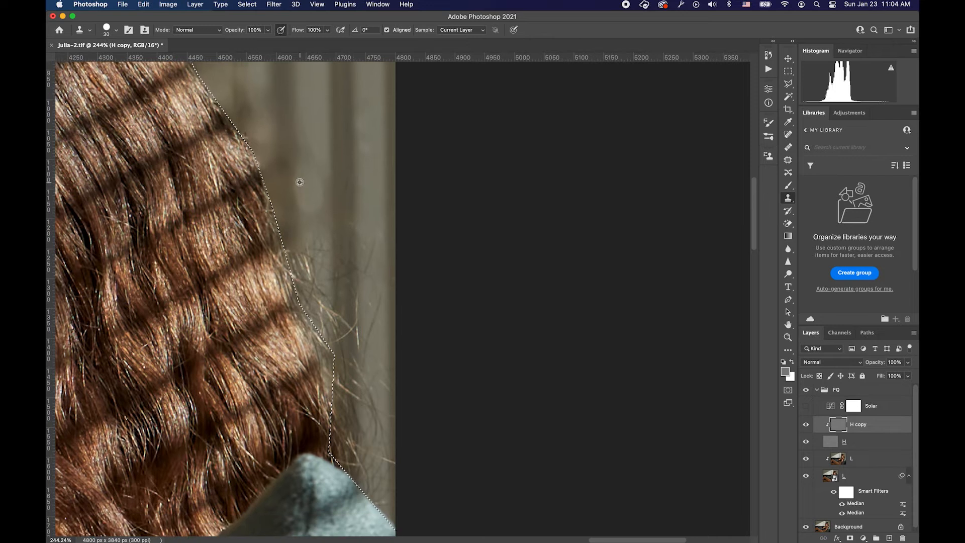
pyautogui.keyDown('alt'); pyautogui.click(331, 258); pyautogui.keyUp('alt')
pyautogui.moveTo(324, 298); pyautogui.dragTo(315, 303)
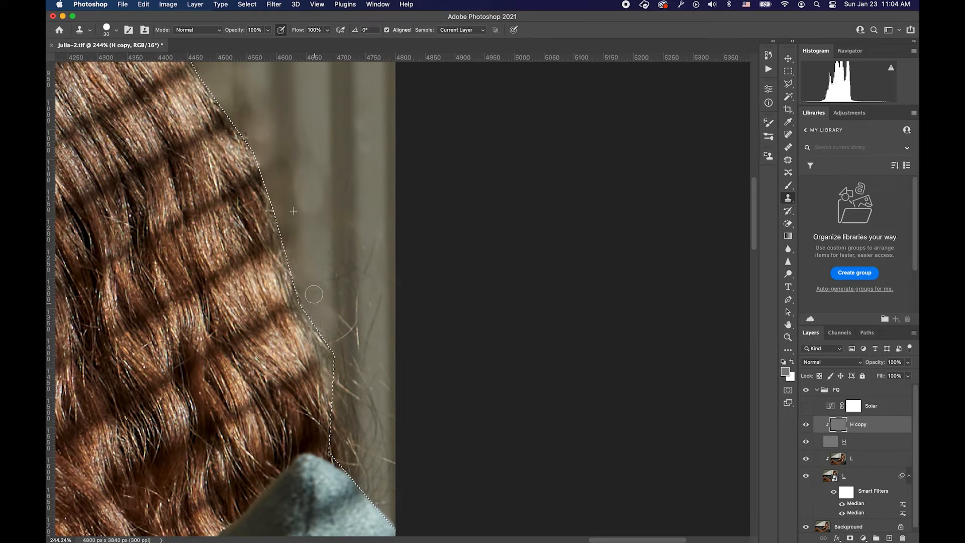
# - Clean the stray hairs off the dark moulding and the outermost wall strip beside the lower hair
pyautogui.moveTo(342, 136); pyautogui.dragTo(348, 210)
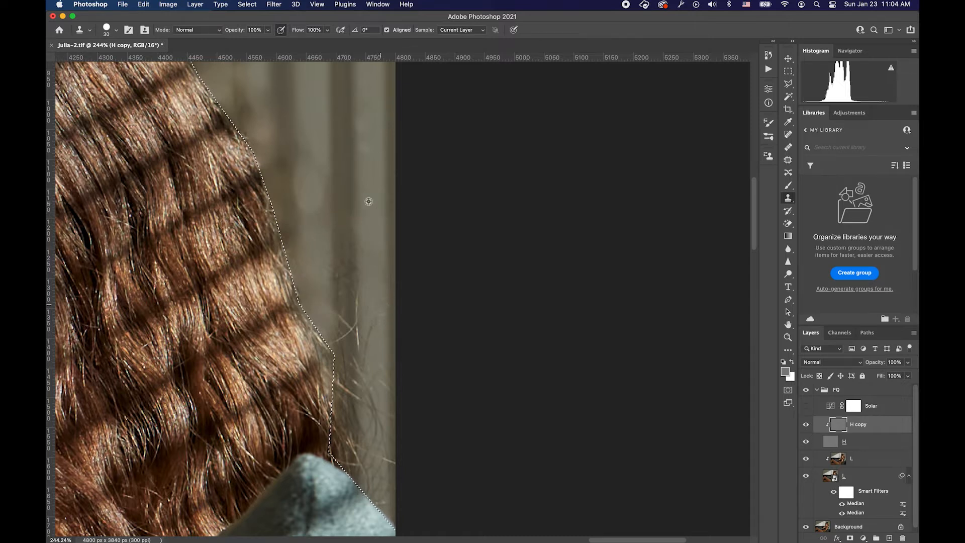
pyautogui.moveTo(352, 228)
pyautogui.mouseDown()
pyautogui.moveTo(355, 278)
pyautogui.moveTo(347, 234)
pyautogui.moveTo(341, 293)
pyautogui.mouseUp()
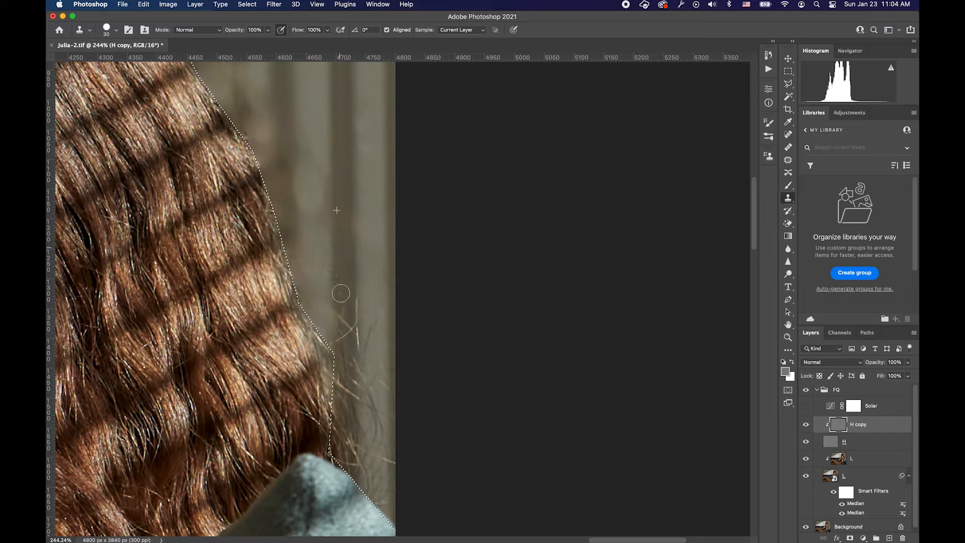
pyautogui.moveTo(340, 233)
pyautogui.mouseDown()
pyautogui.moveTo(339, 273)
pyautogui.moveTo(386, 274)
pyautogui.mouseUp()
pyautogui.moveTo(391, 196); pyautogui.dragTo(383, 302)
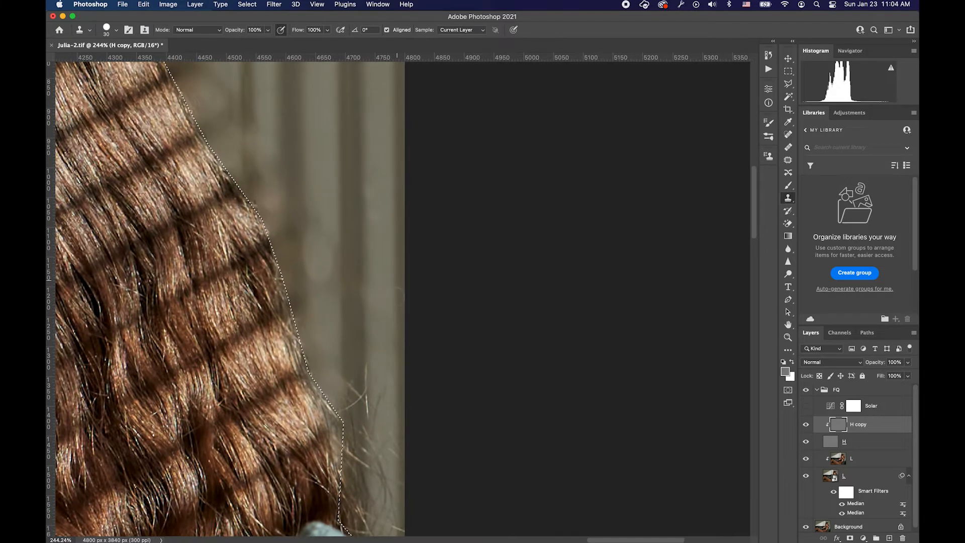
# - Clone out the last flyaways between the hair ends and the image border above the blue garment
pyautogui.moveTo(381, 367); pyautogui.dragTo(377, 211)
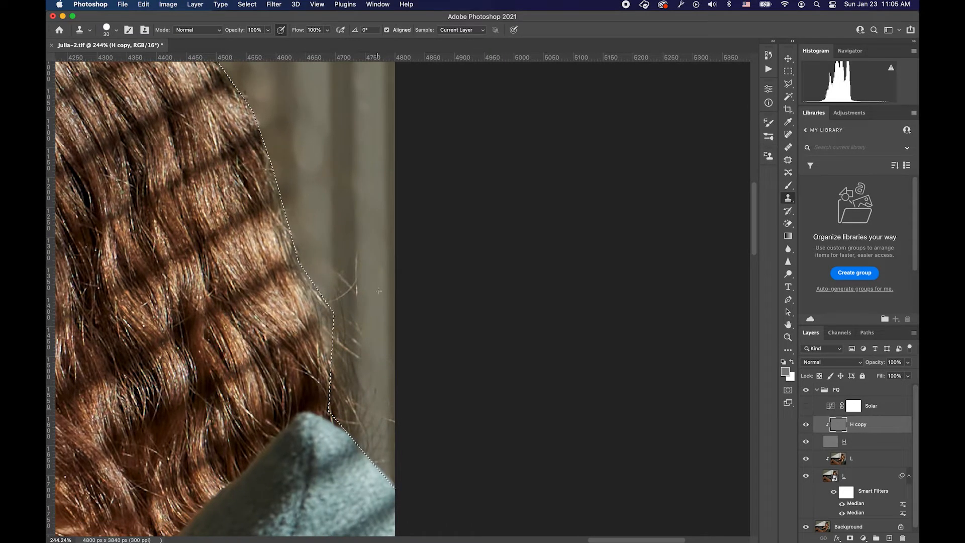
pyautogui.keyDown('alt'); pyautogui.click(383, 326); pyautogui.keyUp('alt')
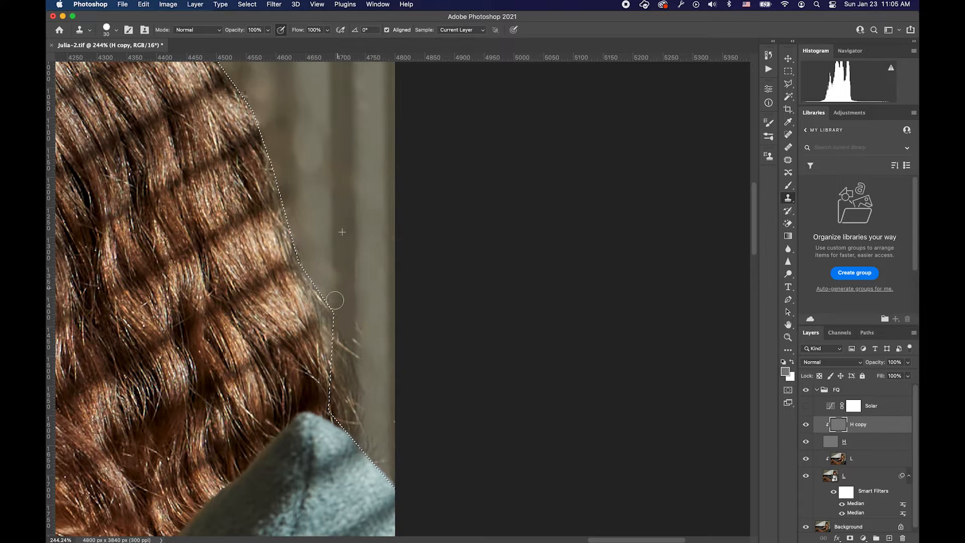
pyautogui.moveTo(347, 336)
pyautogui.mouseDown()
pyautogui.moveTo(342, 363)
pyautogui.moveTo(361, 314)
pyautogui.moveTo(358, 365)
pyautogui.moveTo(358, 356)
pyautogui.moveTo(337, 413)
pyautogui.moveTo(357, 433)
pyautogui.moveTo(351, 349)
pyautogui.moveTo(362, 421)
pyautogui.moveTo(377, 461)
pyautogui.mouseUp()
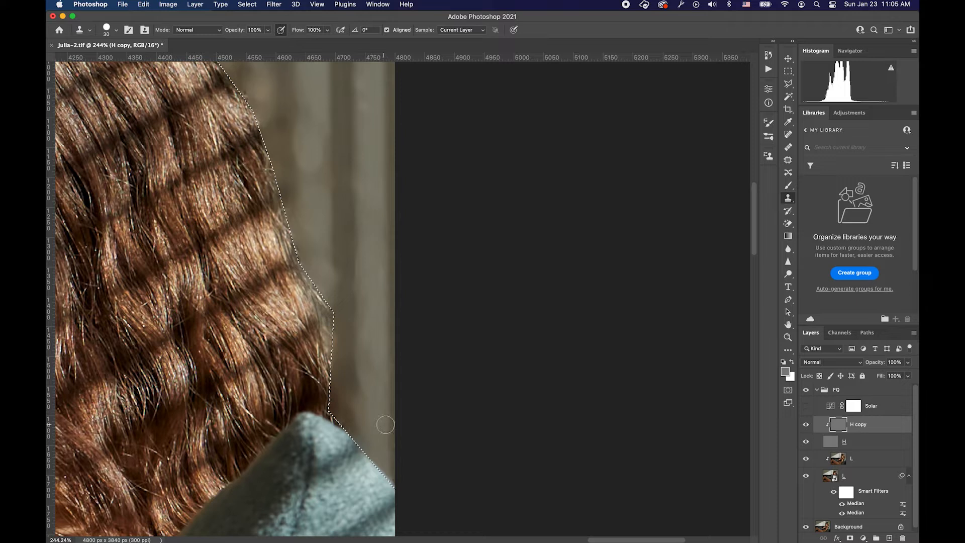
# - Inspect the cloned wall along the back of the hair and undo a stray clone dab on the mouldings
pyautogui.scroll(10, 401, 450)
pyautogui.hscroll(-4, 401, 450)
pyautogui.scroll(5, 419, 263)
pyautogui.hscroll(-2, 418, 263)
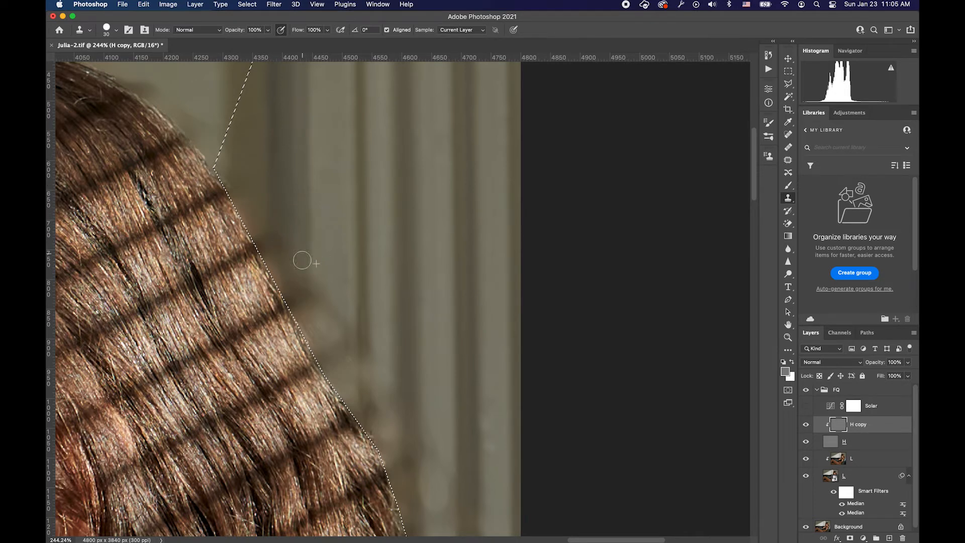
pyautogui.scroll(-6, 302, 225)
pyautogui.hscroll(2, 301, 225)
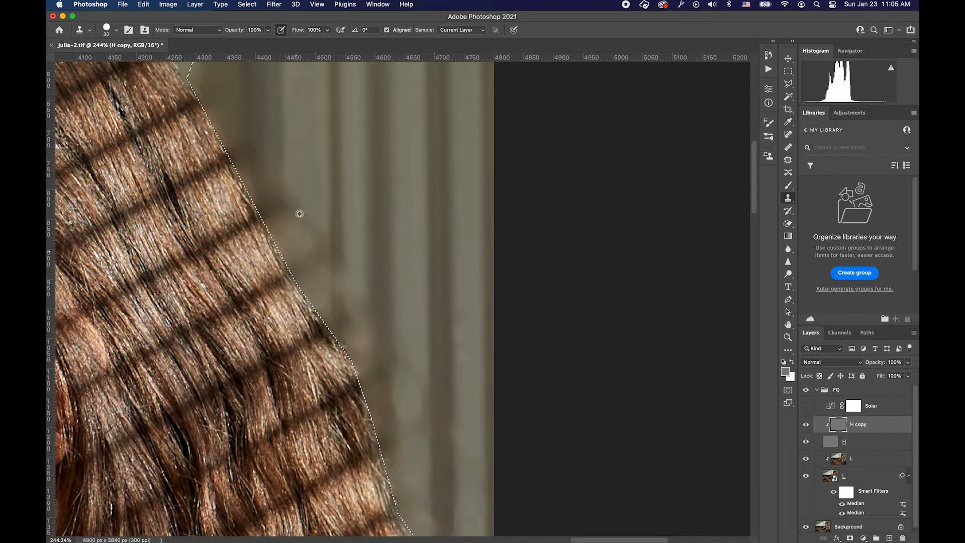
pyautogui.moveTo(342, 197); pyautogui.dragTo(301, 351)
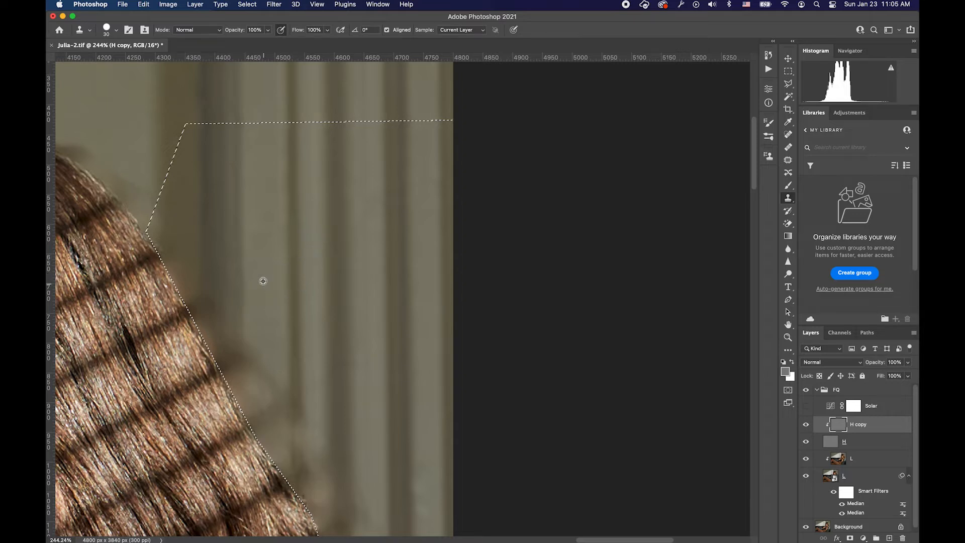
pyautogui.click(309, 241)
pyautogui.press('super+z')
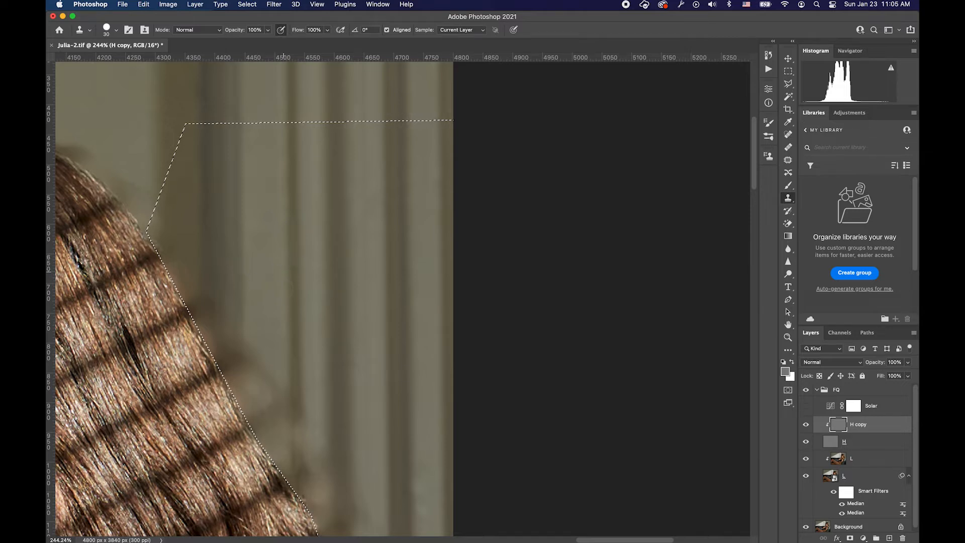
# - Even out the upper mouldings beside the hair with the Clone Stamp, sampling clean wall next to the head
pyautogui.keyDown('alt'); pyautogui.click(230, 260); pyautogui.keyUp('alt')
pyautogui.moveTo(274, 322); pyautogui.dragTo(254, 146)
pyautogui.moveTo(304, 327)
pyautogui.mouseDown()
pyautogui.moveTo(302, 259)
pyautogui.moveTo(308, 276)
pyautogui.moveTo(274, 204)
pyautogui.mouseUp()
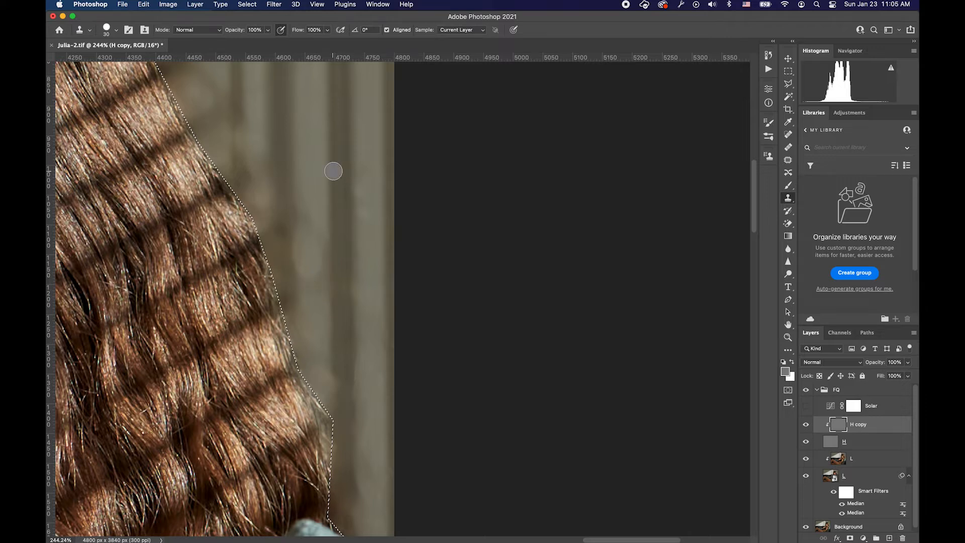
# - Enlarge the Clone Stamp brush to 50 and clone over the uneven patches on the mouldings beside the hair
pyautogui.press(']')
pyautogui.press(']')
pyautogui.keyDown('alt'); pyautogui.click(310, 154); pyautogui.keyUp('alt')
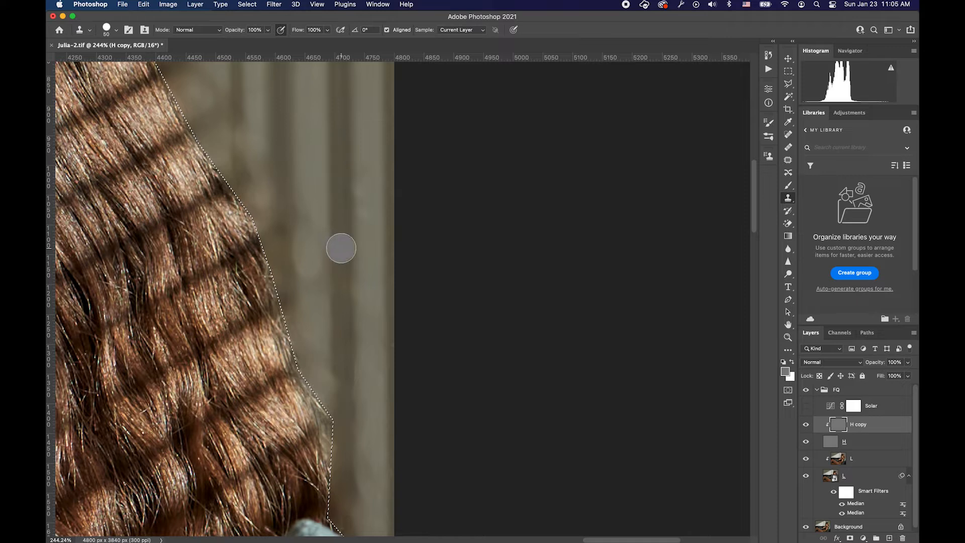
pyautogui.moveTo(306, 228); pyautogui.dragTo(289, 156)
# - Reduce the Clone Stamp brush to 35, review the wall along the hair edge and deselect the wall area
pyautogui.scroll(10, 333, 254)
pyautogui.hscroll(-5, 333, 254)
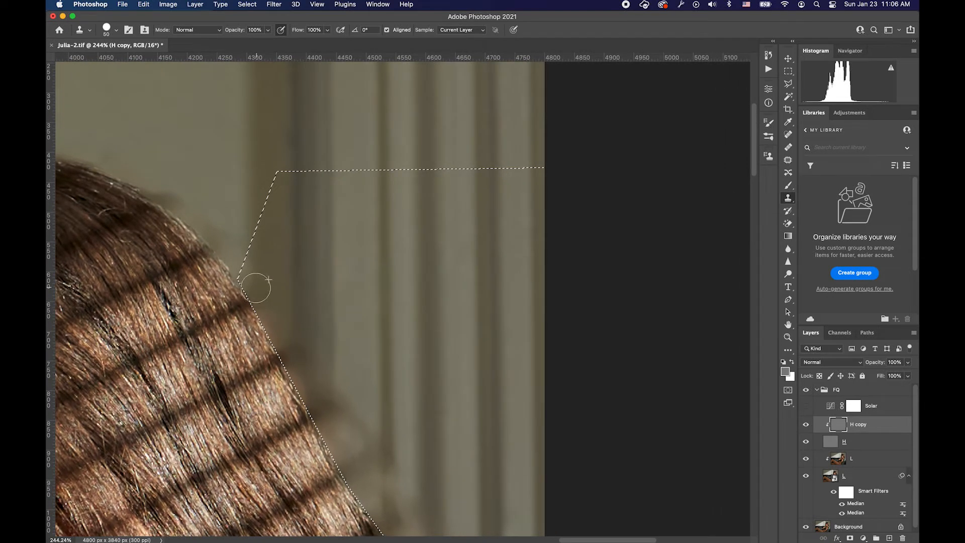
pyautogui.press('[')
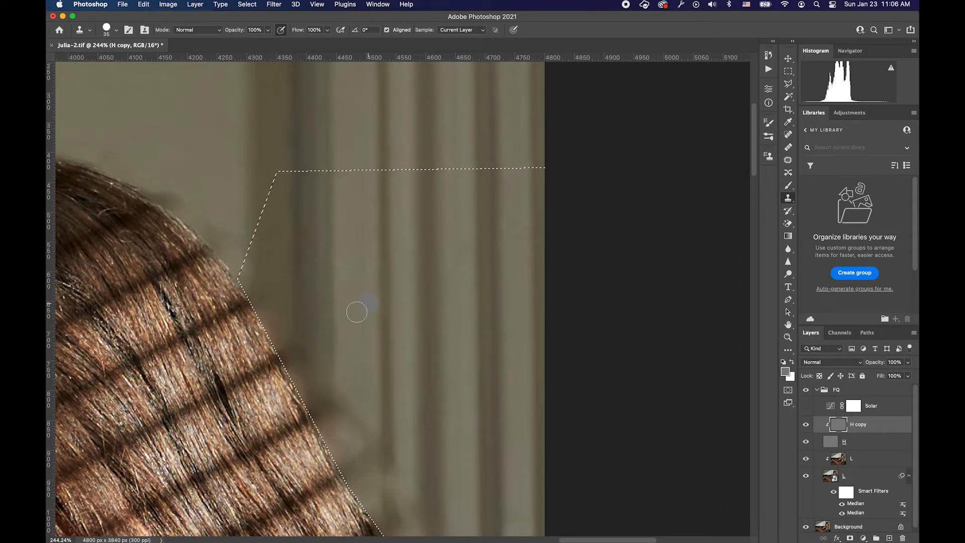
pyautogui.scroll(-5, 366, 295)
pyautogui.hscroll(2, 355, 337)
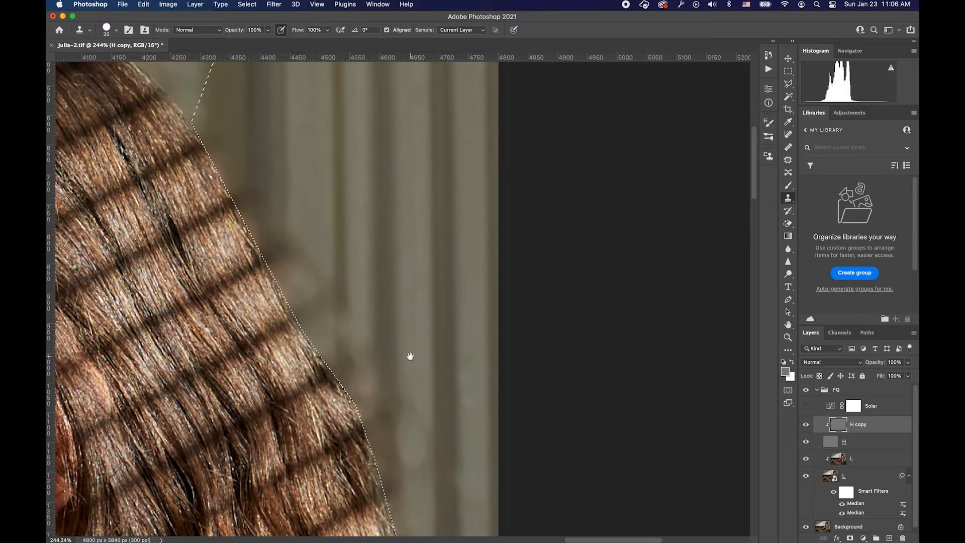
pyautogui.scroll(-4, 411, 353)
pyautogui.hscroll(3, 412, 353)
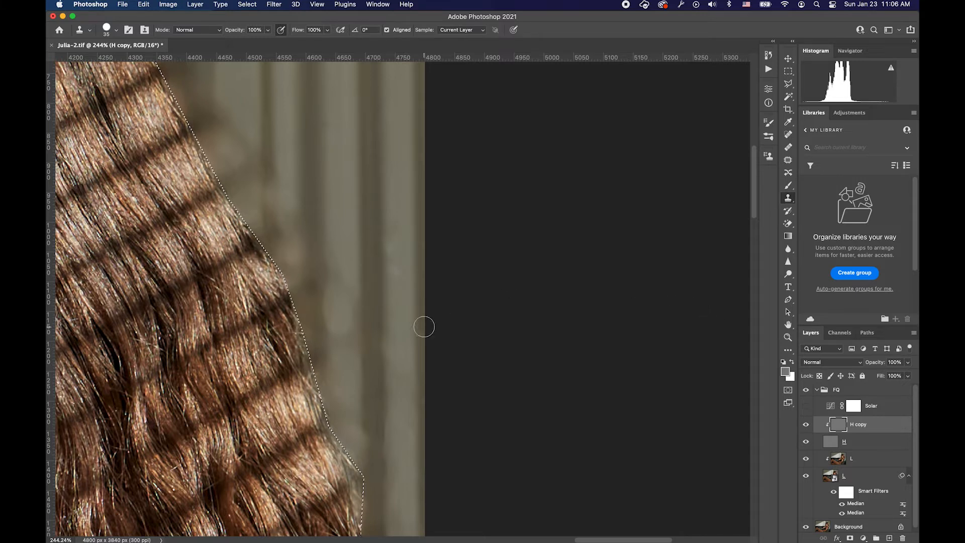
pyautogui.press('super+d')
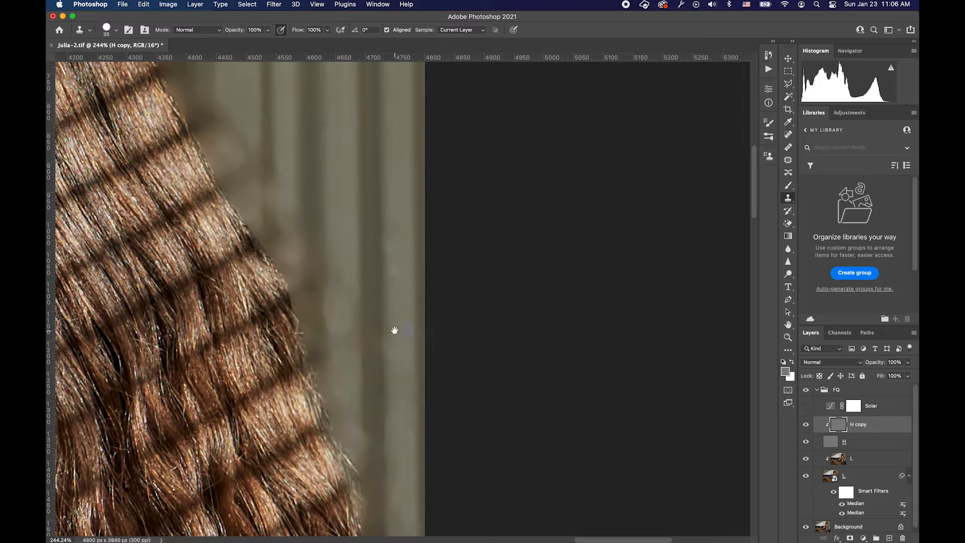
pyautogui.scroll(-5, 340, 250)
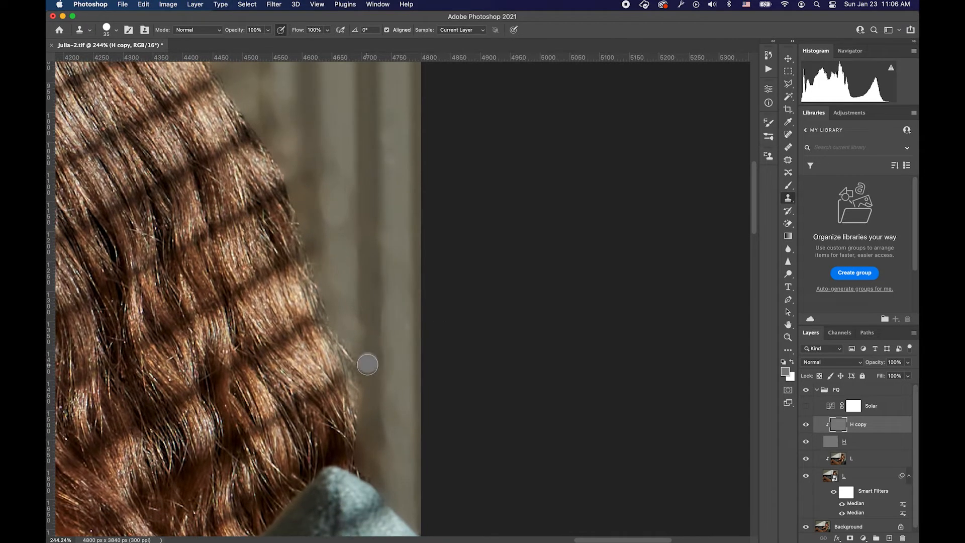
# - Clone out the stray hairs against the wall beside the lower back of the hair and inspect the hair edge
pyautogui.moveTo(381, 373)
pyautogui.mouseDown()
pyautogui.moveTo(390, 369)
pyautogui.moveTo(370, 362)
pyautogui.moveTo(379, 332)
pyautogui.moveTo(364, 335)
pyautogui.mouseUp()
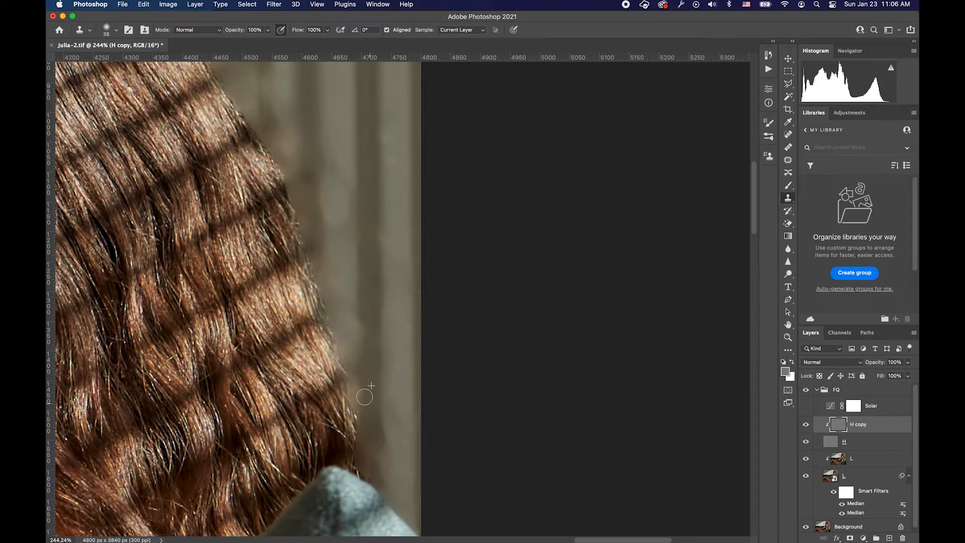
pyautogui.scroll(3, 352, 345)
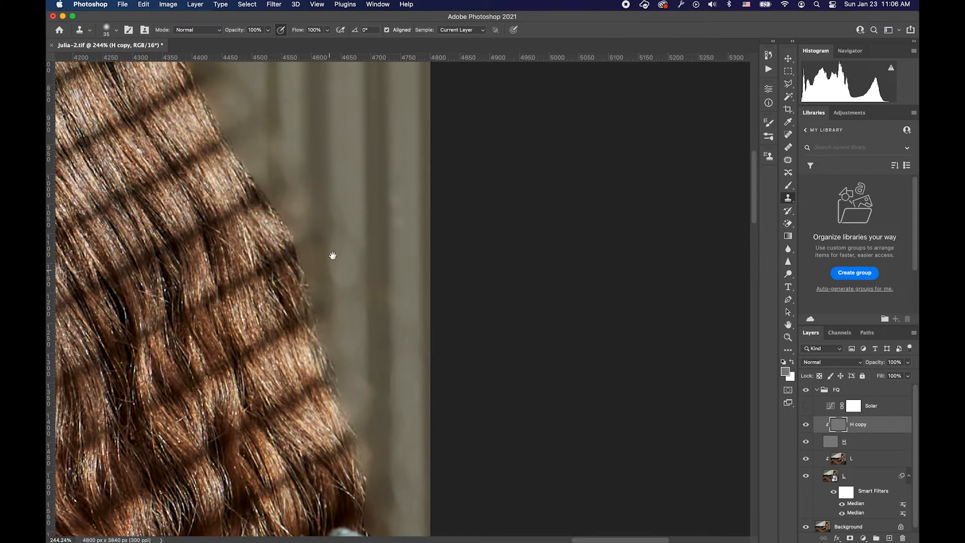
pyautogui.scroll(5, 332, 259)
pyautogui.hscroll(-10, 299, 277)
pyautogui.scroll(4, 299, 277)
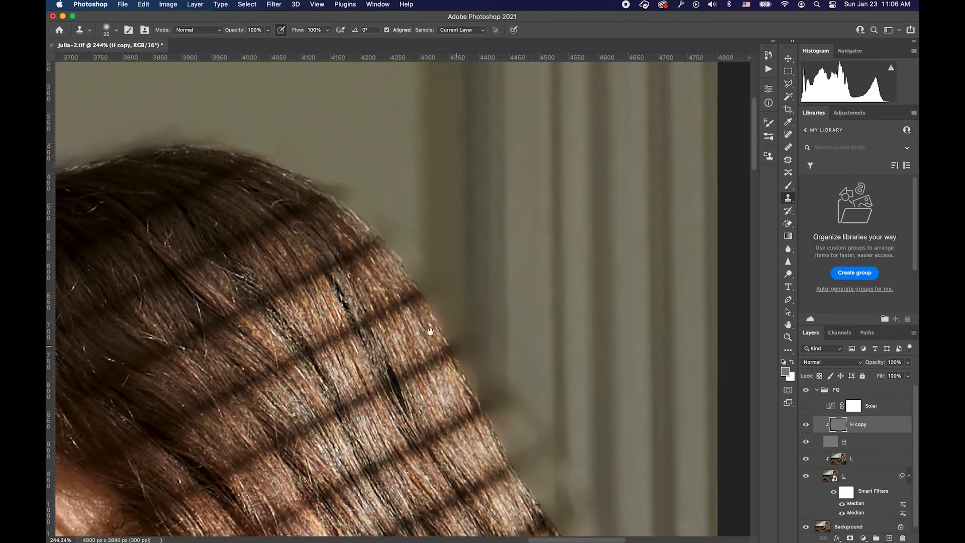
pyautogui.scroll(-10, 555, 283)
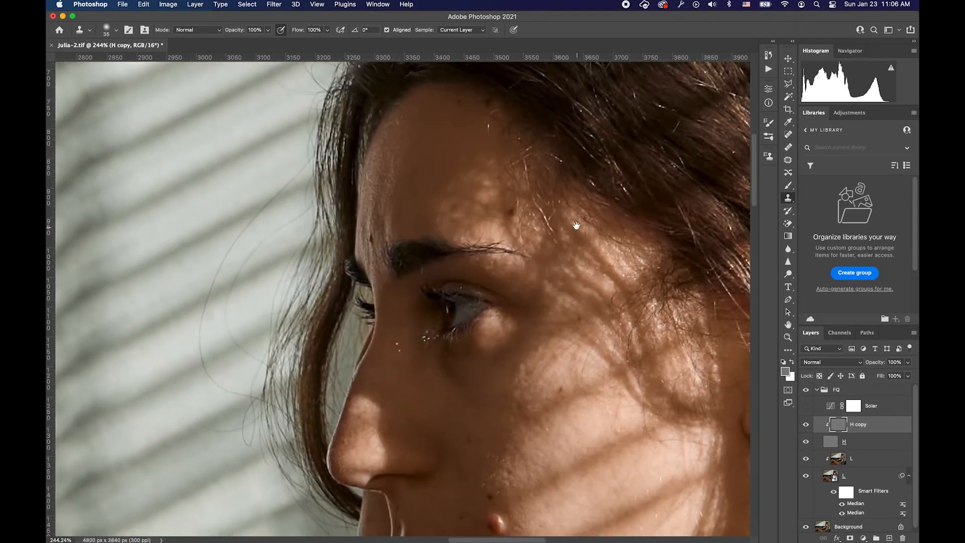
pyautogui.hscroll(12, 274, 295)
pyautogui.hscroll(10, 274, 294)
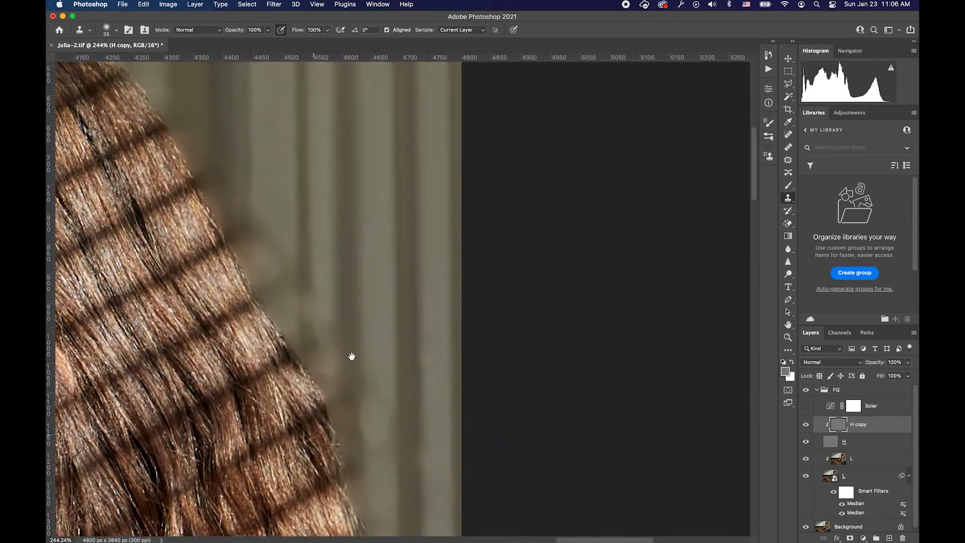
pyautogui.scroll(2, 370, 419)
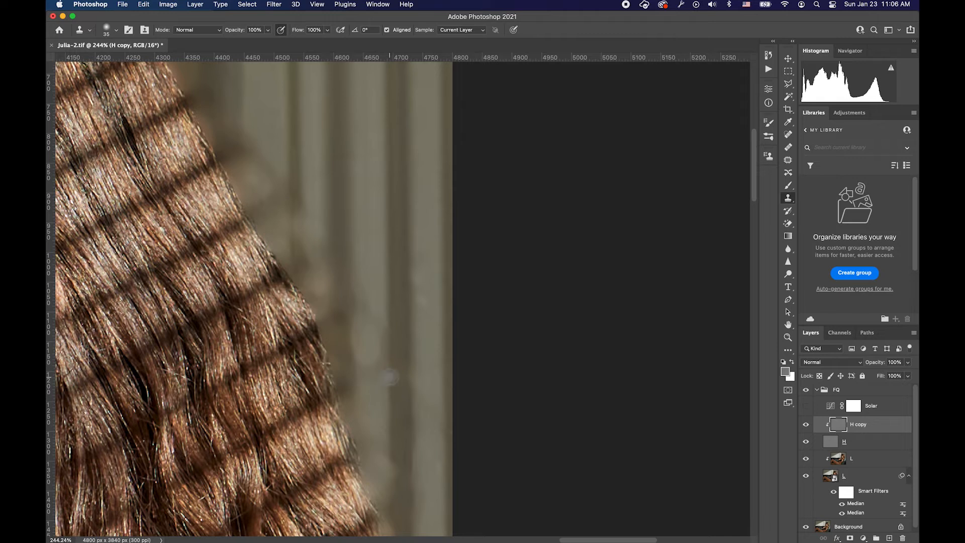
# - Switch to the Mixer Brush and make the clipped low-frequency L layer active
pyautogui.press('b')
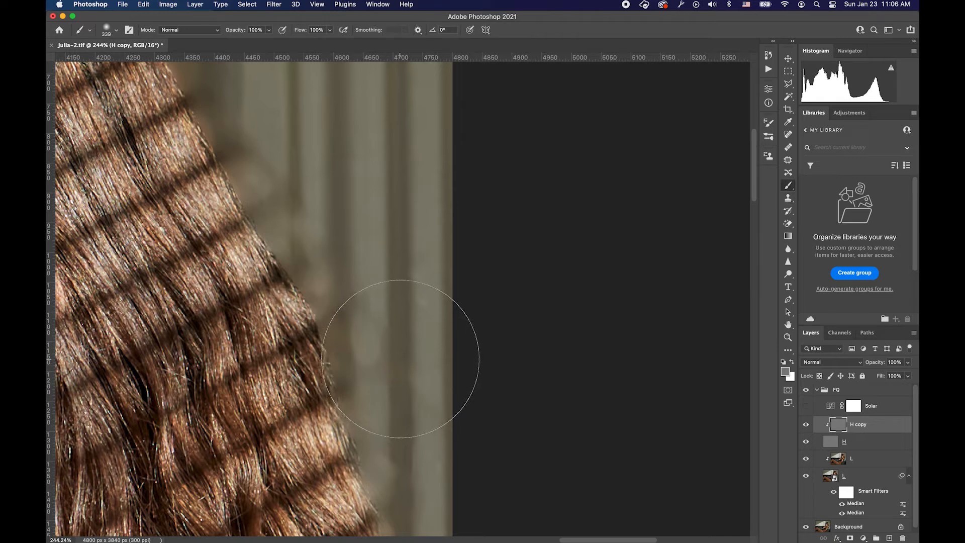
pyautogui.hotkey('shift', 'b')
pyautogui.hotkey('shift', 'b')
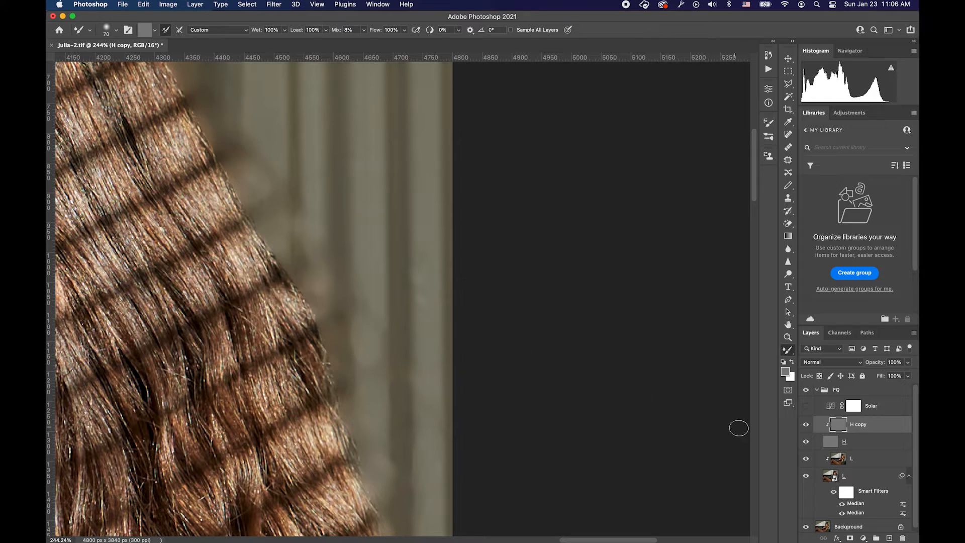
pyautogui.click(823, 459)
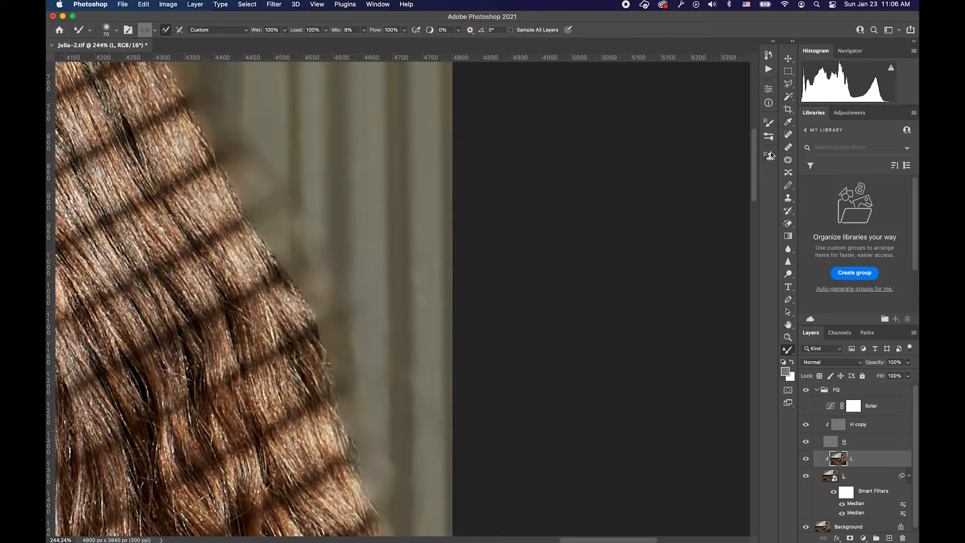
# - Choose the Soft Round tip for the Mixer Brush and set its spacing to 1%
pyautogui.click(770, 136)
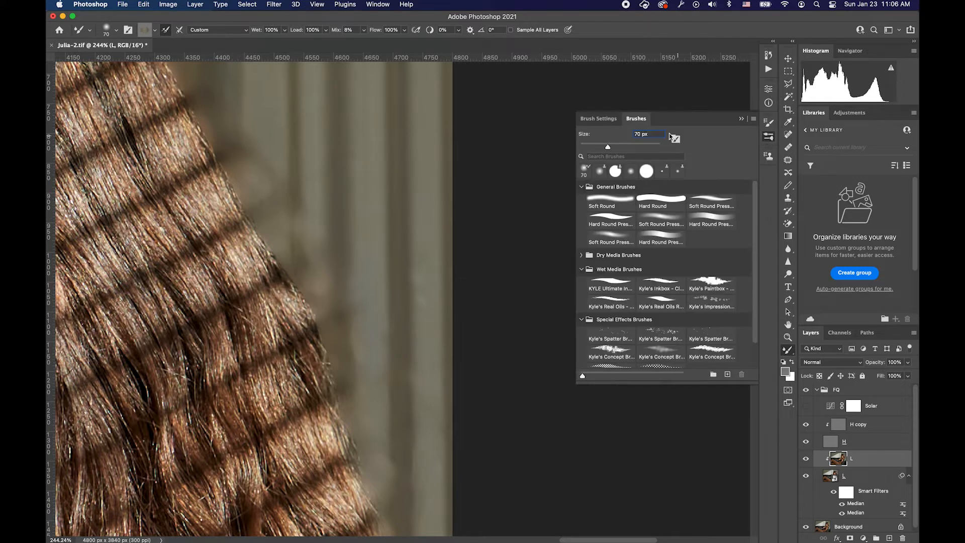
pyautogui.click(619, 206)
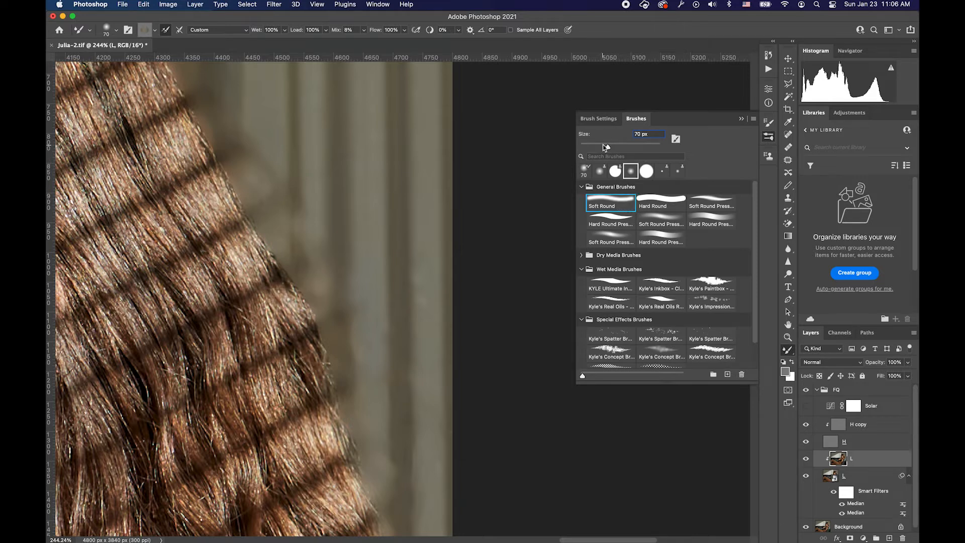
pyautogui.click(606, 121)
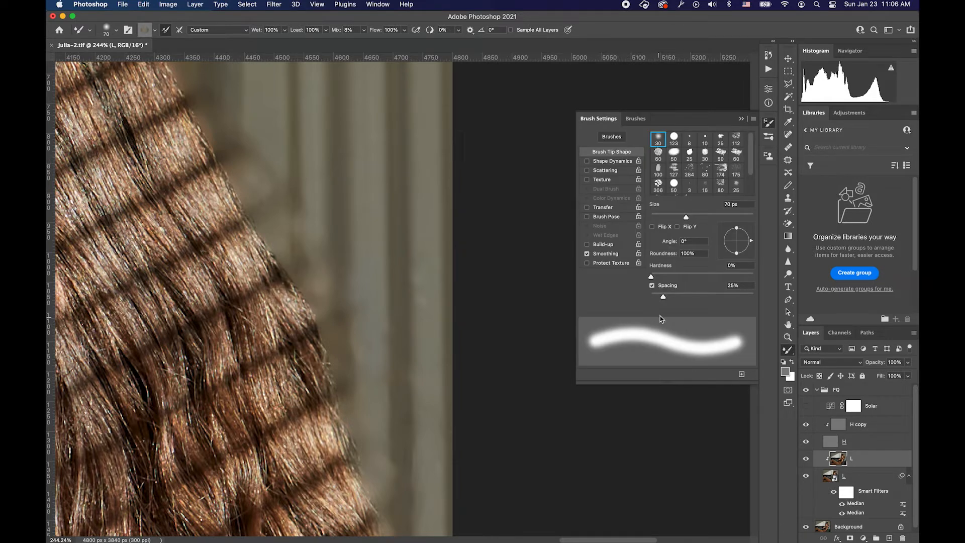
pyautogui.moveTo(665, 297); pyautogui.dragTo(650, 298)
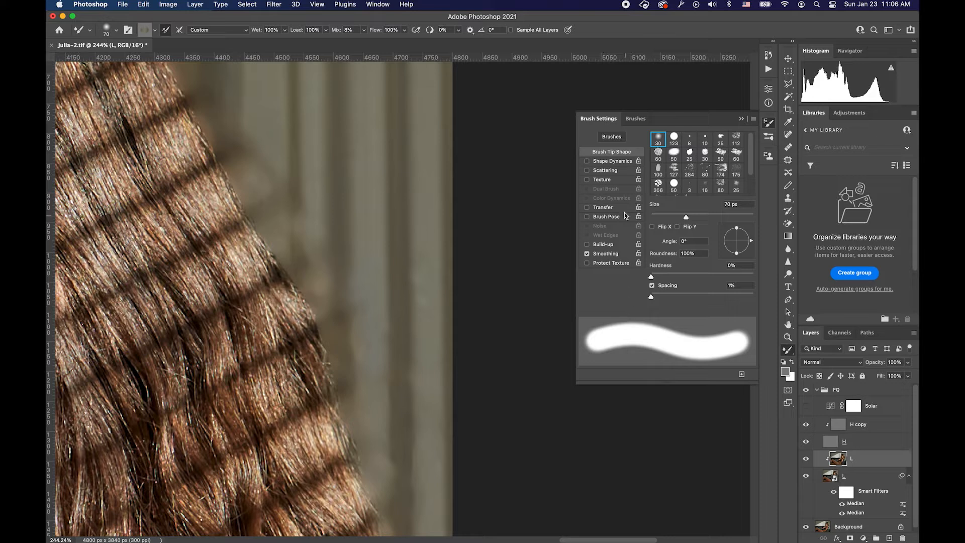
pyautogui.click(770, 124)
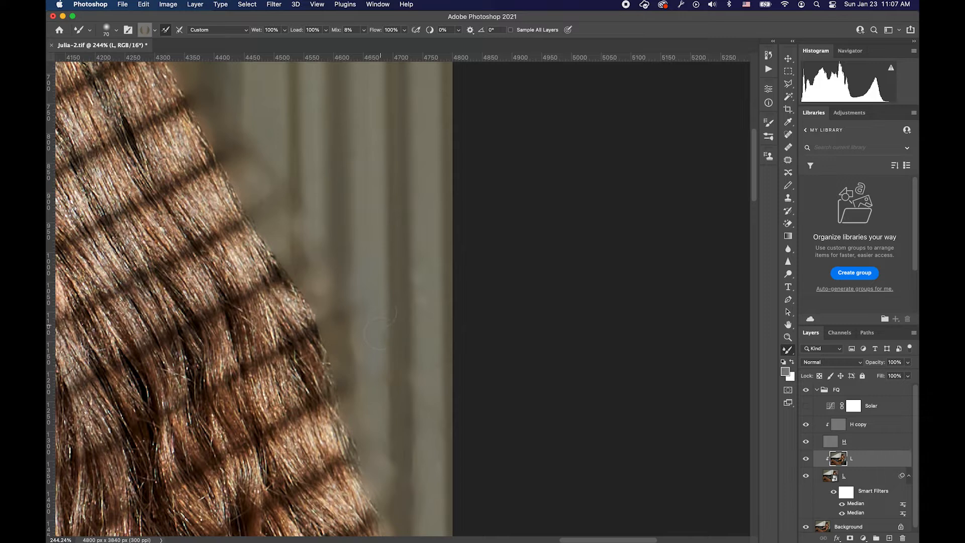
# - Undo the trial stroke, then load the Mixer Brush from the clean moulding with 20% flow and size 50
pyautogui.press('super+z')
pyautogui.keyDown('alt'); pyautogui.click(369, 259); pyautogui.keyUp('alt')
pyautogui.hotkey('shift', '2')
pyautogui.press(']')
pyautogui.press(']')
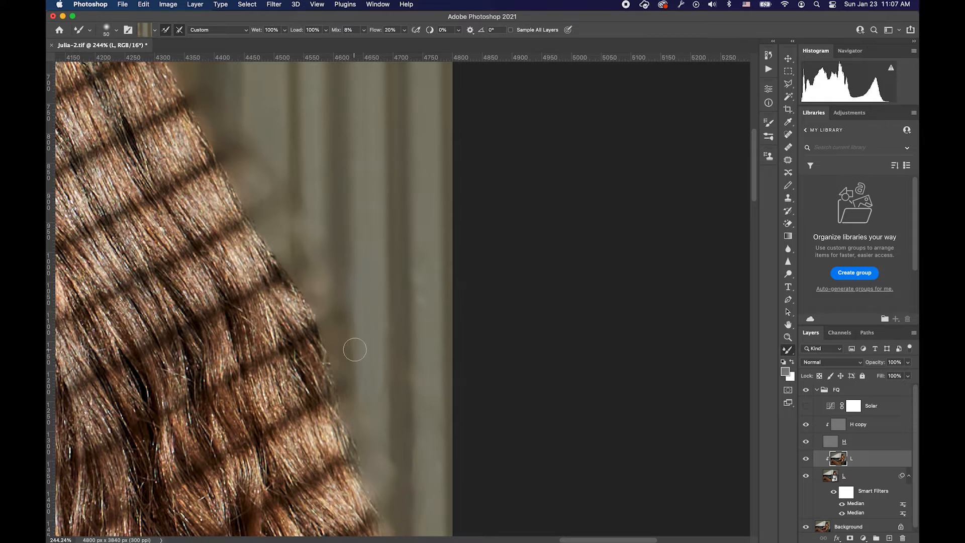
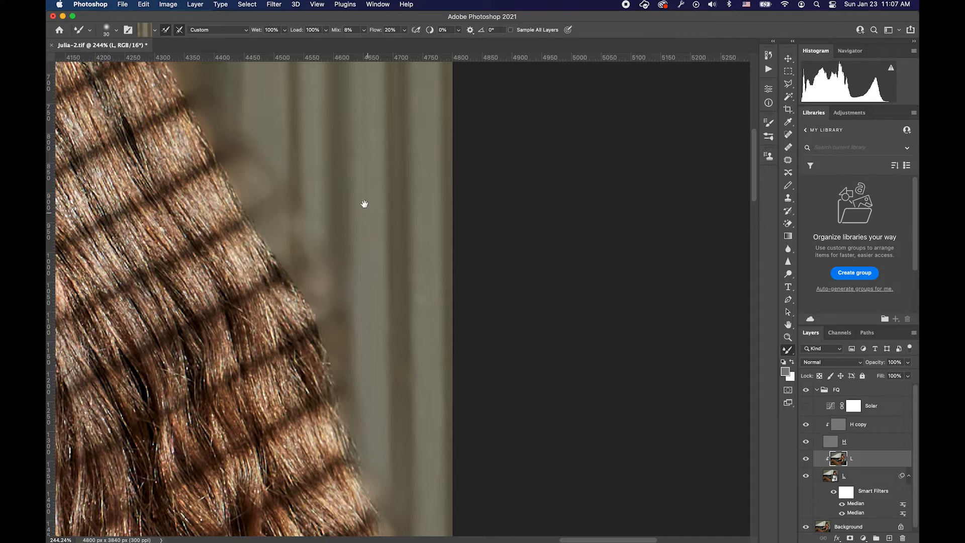
# - Blend the blotchy moulding tones along the middle back of the hair with the Mixer Brush at size 30
pyautogui.hscroll(-3, 364, 205)
pyautogui.scroll(2, 364, 205)
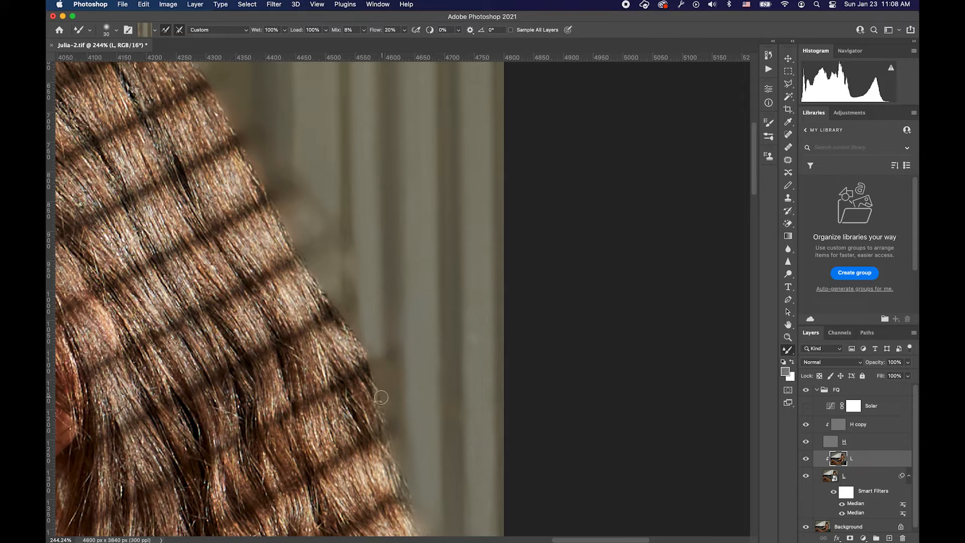
pyautogui.moveTo(377, 329); pyautogui.dragTo(376, 377)
pyautogui.moveTo(354, 251)
pyautogui.mouseDown()
pyautogui.moveTo(347, 211)
pyautogui.moveTo(346, 277)
pyautogui.moveTo(349, 229)
pyautogui.mouseUp()
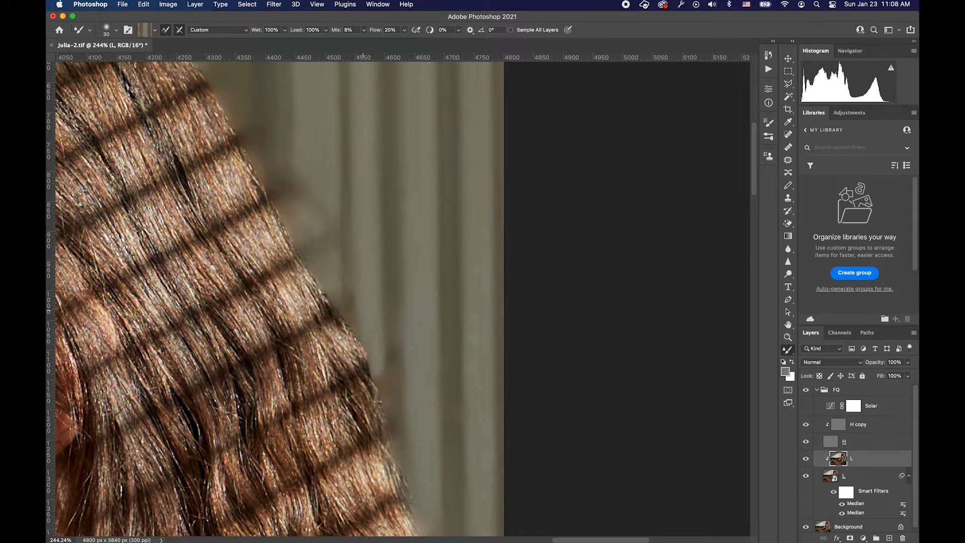
pyautogui.moveTo(364, 305)
pyautogui.mouseDown()
pyautogui.moveTo(319, 140)
pyautogui.moveTo(300, 214)
pyautogui.moveTo(297, 185)
pyautogui.moveTo(309, 253)
pyautogui.moveTo(327, 246)
pyautogui.mouseUp()
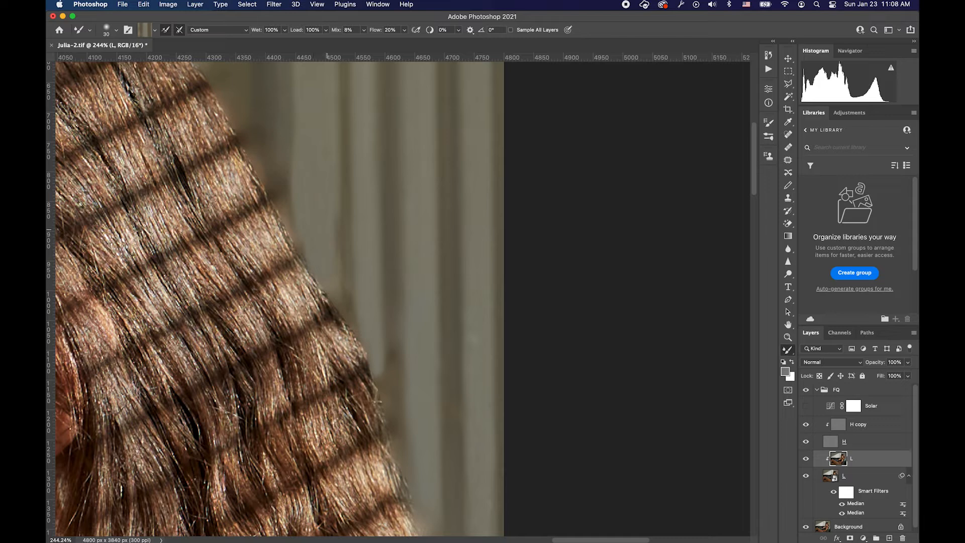
# - Smooth the moulding tones beside the upper back of the hair with vertical Mixer Brush strokes
pyautogui.scroll(5, 325, 265)
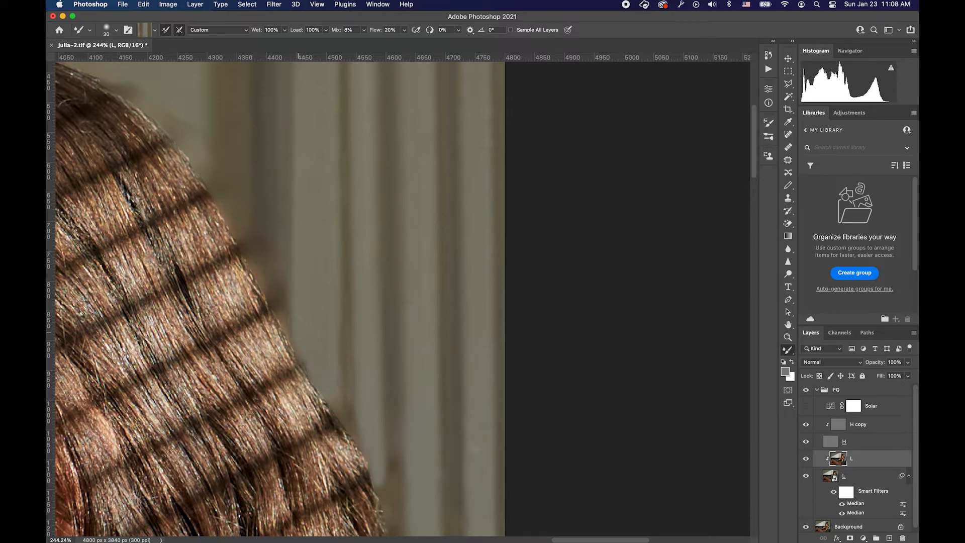
pyautogui.moveTo(309, 290); pyautogui.dragTo(309, 276)
pyautogui.scroll(-5, 309, 275)
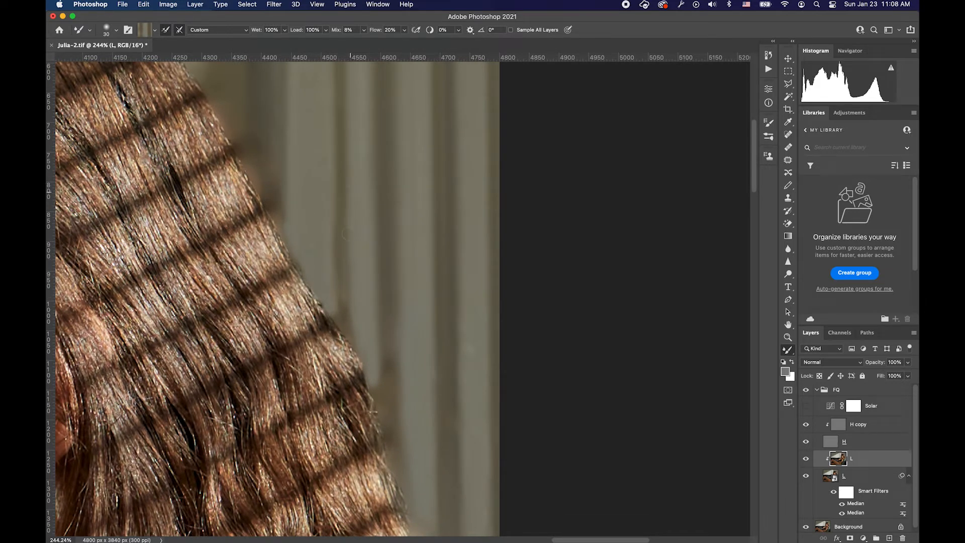
pyautogui.hscroll(3, 382, 333)
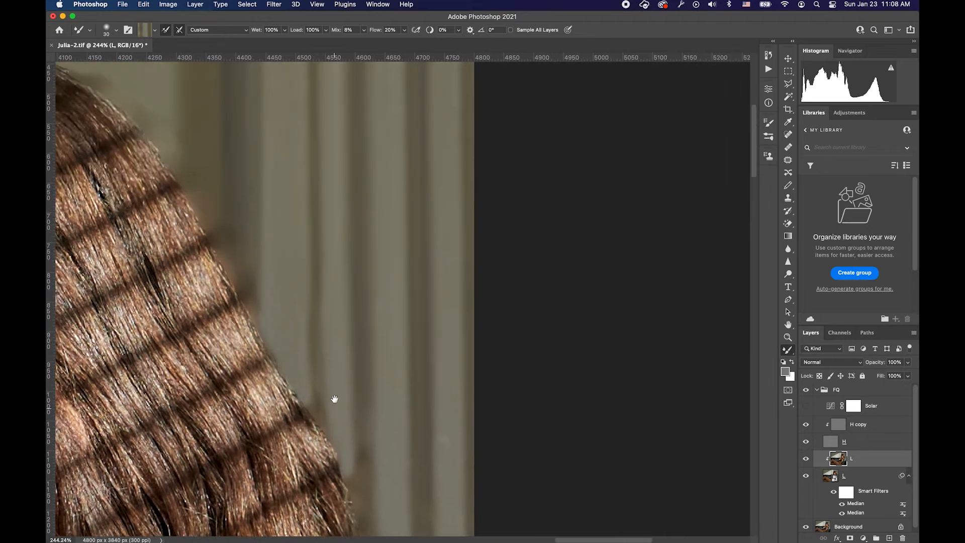
pyautogui.hscroll(1, 350, 215)
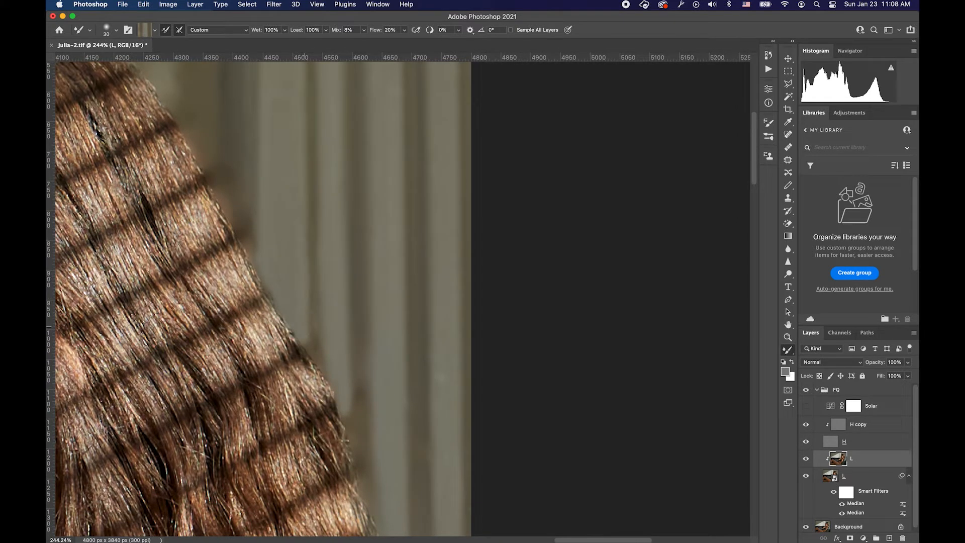
pyautogui.scroll(5, 323, 254)
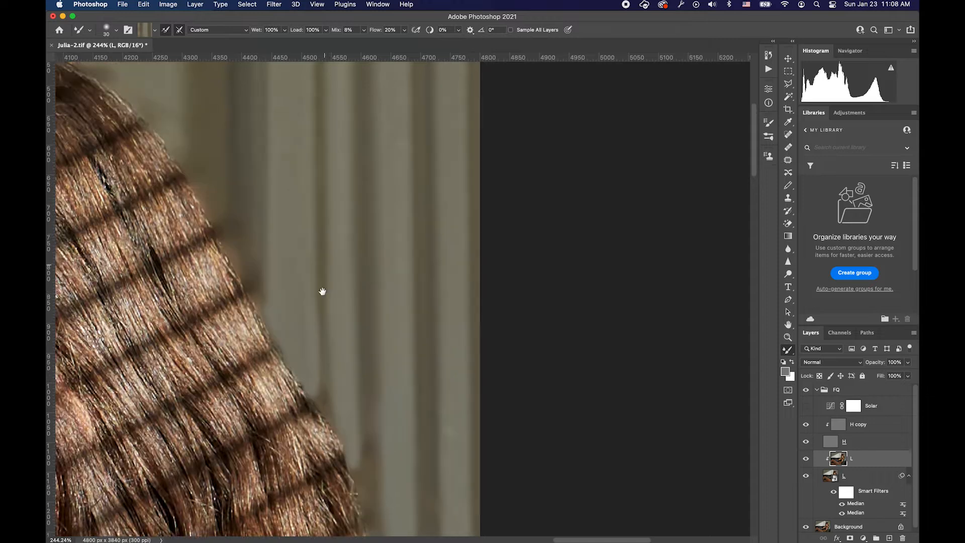
pyautogui.moveTo(322, 274); pyautogui.dragTo(330, 179)
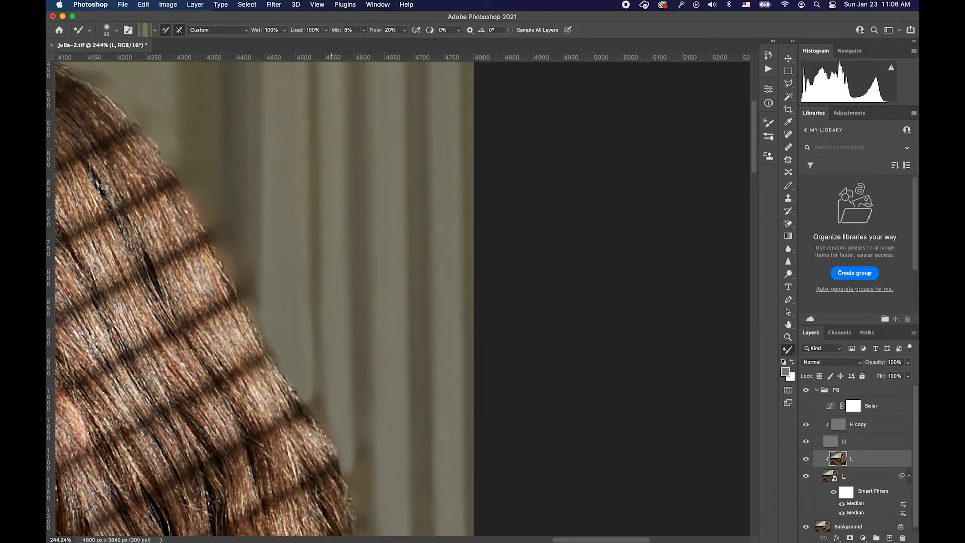
# - Check the whole image, then blend the dark patches tight against the hair edge, adjusting the Mixer Brush size up to 35
pyautogui.press('super+0')
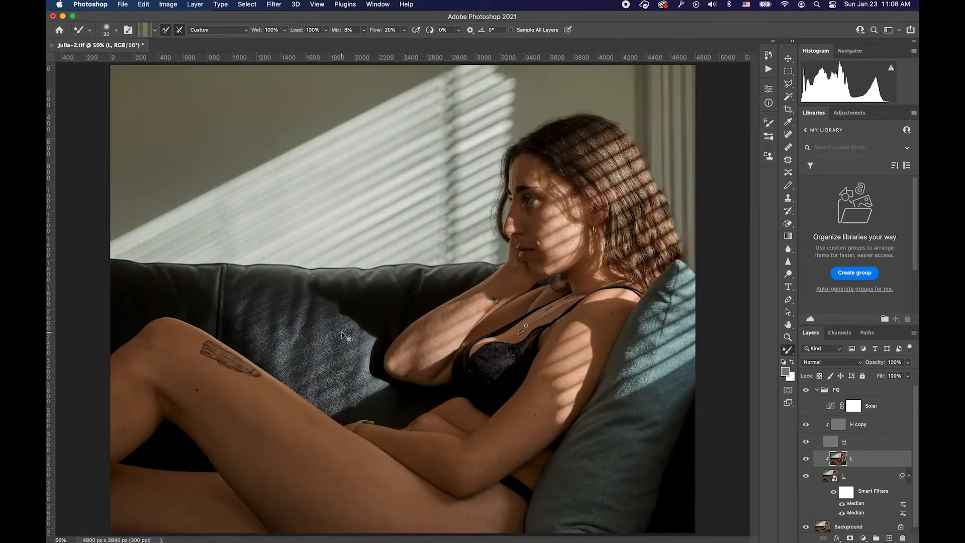
pyautogui.scroll(5, 342, 335)
pyautogui.hscroll(10, 341, 332)
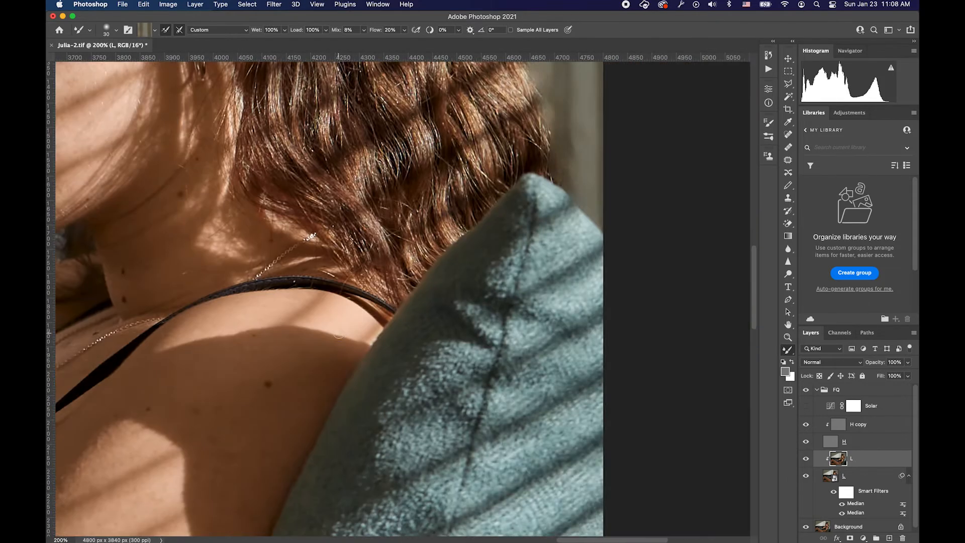
pyautogui.scroll(7, 339, 332)
pyautogui.hscroll(5, 339, 332)
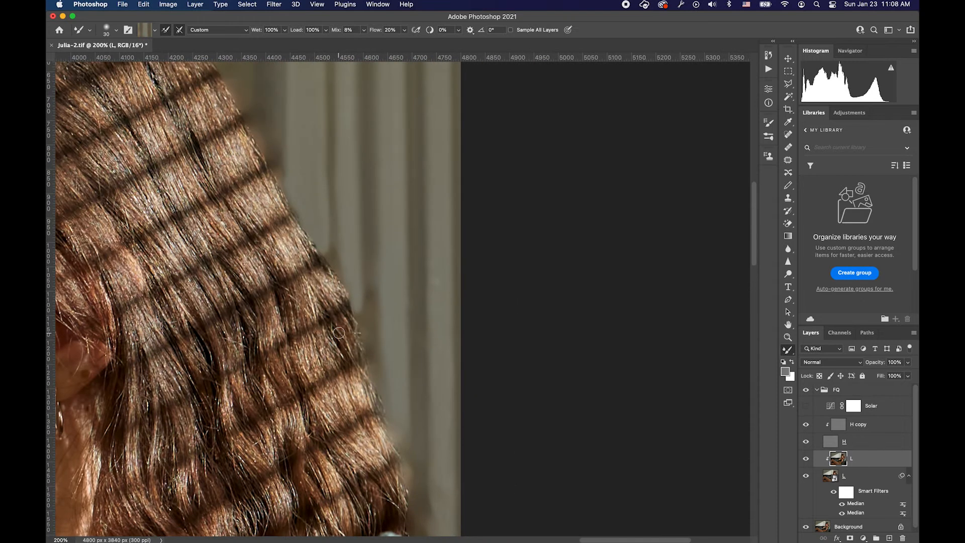
pyautogui.press('[')
pyautogui.press('[')
pyautogui.moveTo(362, 313); pyautogui.dragTo(365, 329)
pyautogui.press(']')
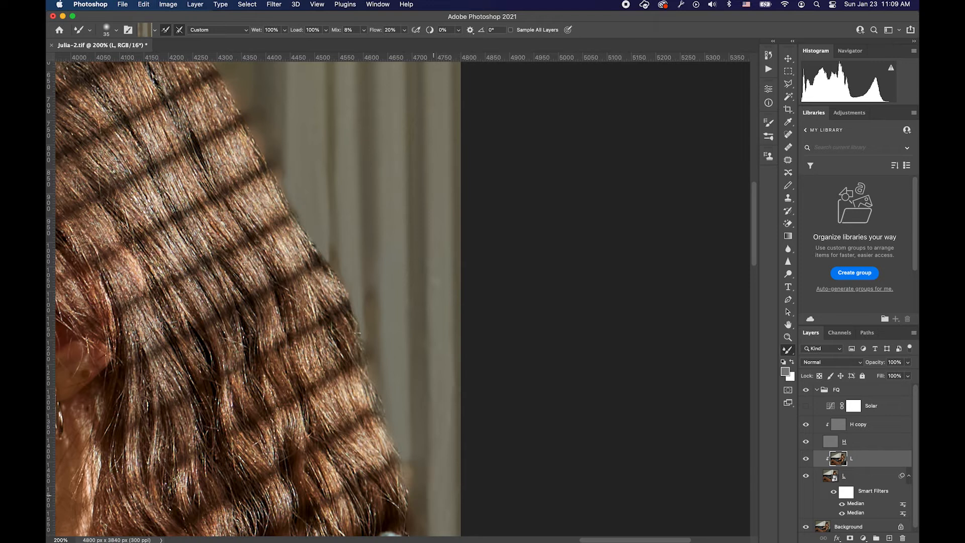
# - Compare the portrait with and without the FQ group, then return to the clipped L layer inside it
pyautogui.scroll(-2, 372, 276)
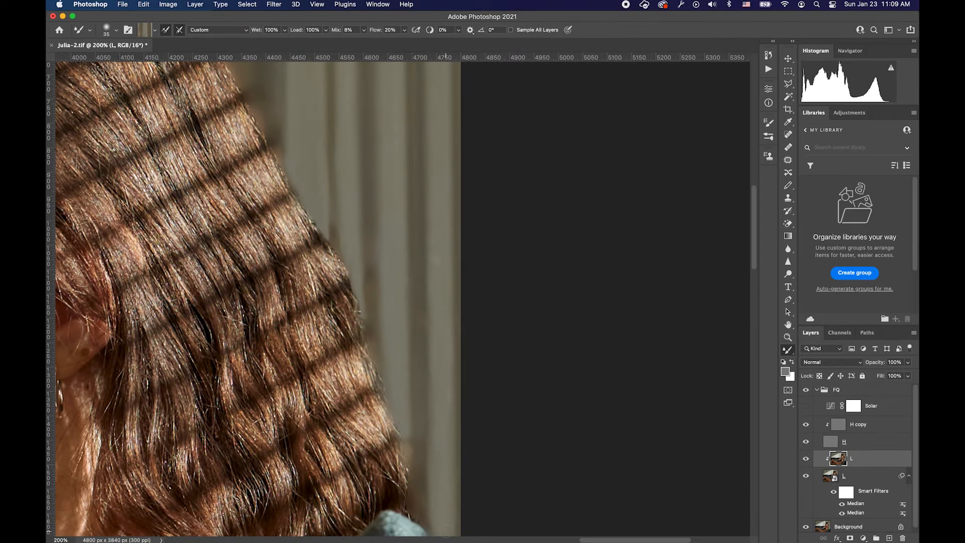
pyautogui.press('super+minus')
pyautogui.press('super+minus')
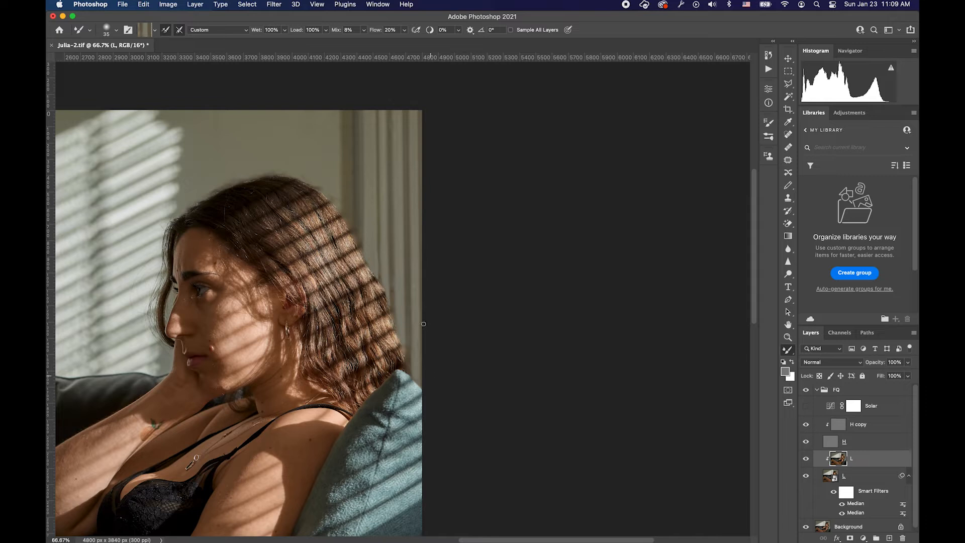
pyautogui.click(817, 390)
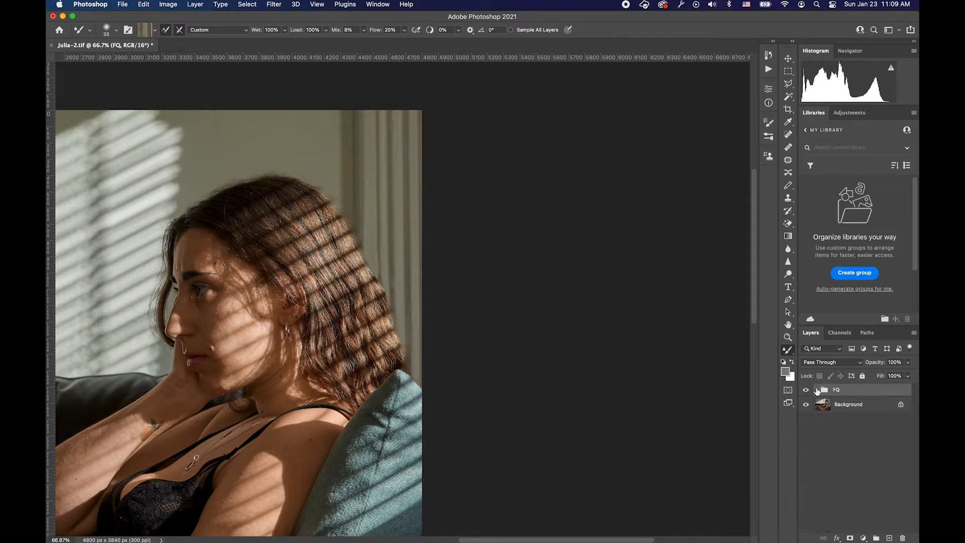
pyautogui.click(807, 391)
pyautogui.click(806, 391)
pyautogui.click(806, 390)
pyautogui.click(807, 390)
pyautogui.click(807, 390)
pyautogui.click(807, 391)
pyautogui.click(816, 390)
pyautogui.click(839, 460)
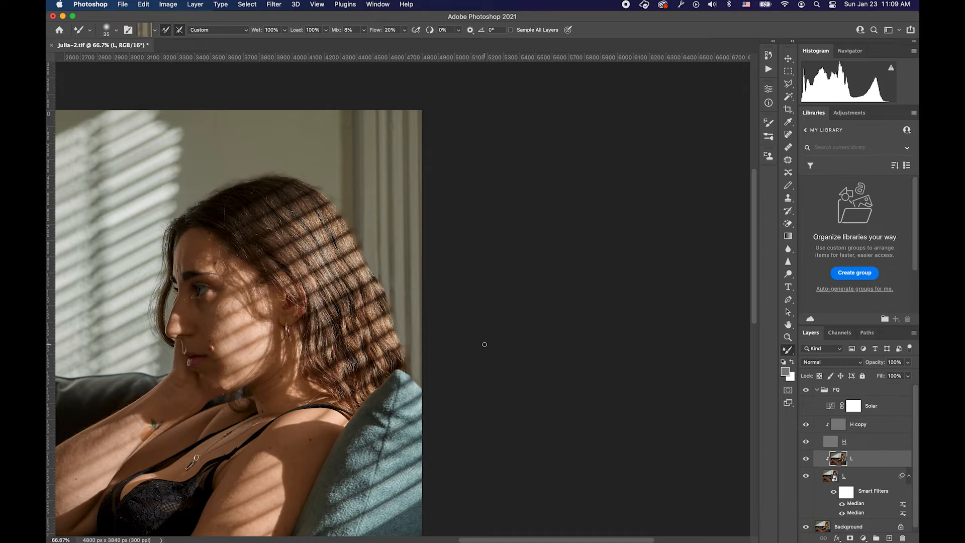
# - Blend the wall mouldings near the image edge beside the lower hair with the Mixer Brush at size 34
pyautogui.scroll(6, 418, 341)
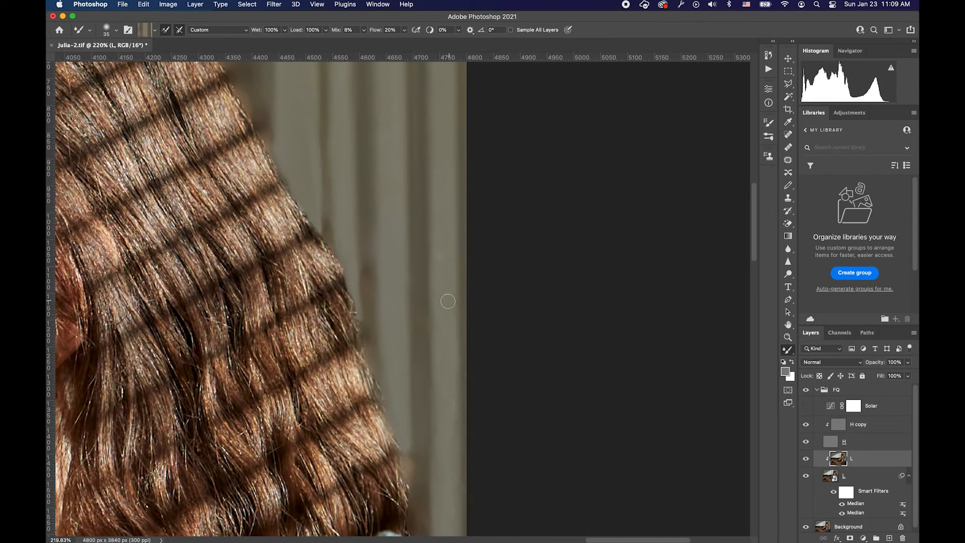
pyautogui.scroll(-3, 440, 438)
pyautogui.moveTo(447, 343); pyautogui.dragTo(442, 388)
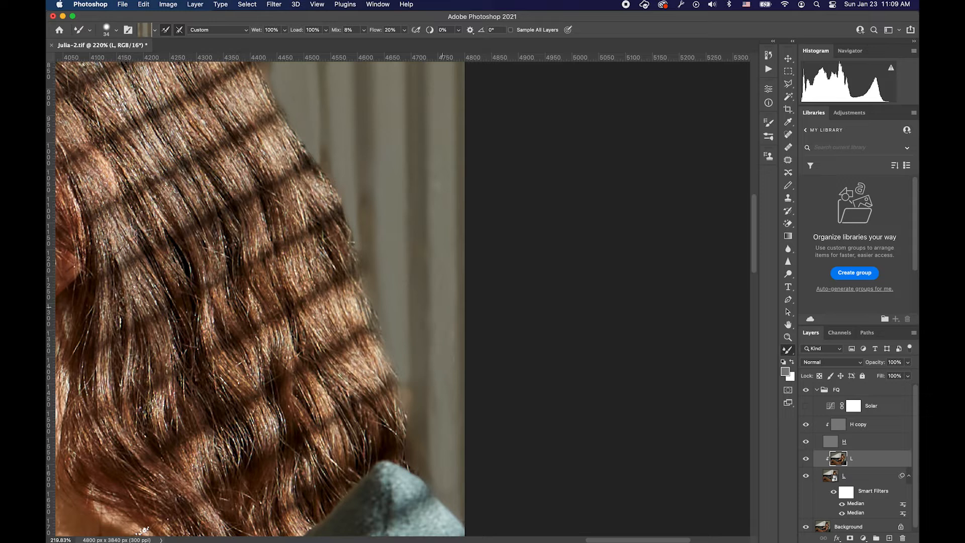
# - Blend the wall strip between the lower hair and the pillow with short Mixer Brush strokes and check the whole image
pyautogui.keyDown('ctrl'); pyautogui.keyDown('alt'); pyautogui.click(437, 340); pyautogui.keyUp('alt'); pyautogui.keyUp('ctrl')
pyautogui.keyDown('ctrl'); pyautogui.keyDown('alt'); pyautogui.click(448, 349); pyautogui.keyUp('alt'); pyautogui.keyUp('ctrl')
pyautogui.keyDown('ctrl'); pyautogui.keyDown('alt'); pyautogui.click(445, 404); pyautogui.keyUp('alt'); pyautogui.keyUp('ctrl')
pyautogui.keyDown('ctrl'); pyautogui.keyDown('alt'); pyautogui.click(436, 353); pyautogui.keyUp('alt'); pyautogui.keyUp('ctrl')
pyautogui.keyDown('ctrl'); pyautogui.keyDown('alt'); pyautogui.click(439, 347); pyautogui.keyUp('alt'); pyautogui.keyUp('ctrl')
pyautogui.press('super+1')
pyautogui.press('super+minus')
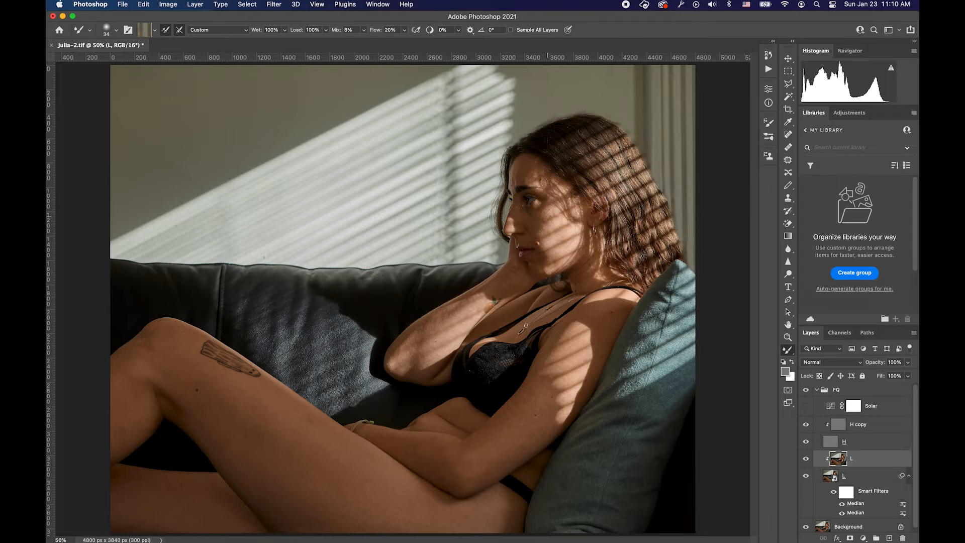
# - Try cloning over the wall moulding beside the hair on the clipped L layer with a size 40 Clone Stamp, and undo it
pyautogui.click(837, 425)
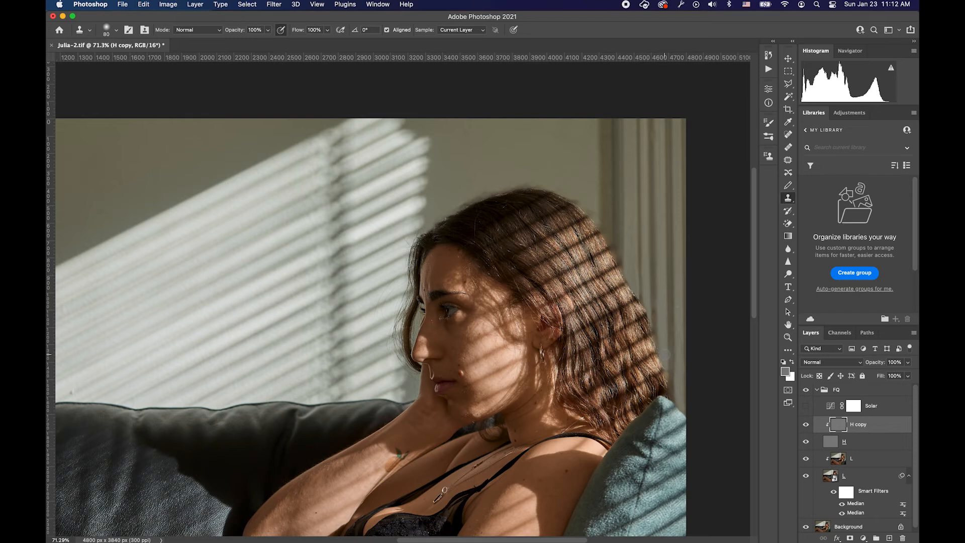
pyautogui.press('super+plus')
pyautogui.press('super+plus')
pyautogui.moveTo(409, 286); pyautogui.dragTo(248, 286)
pyautogui.press('super+plus')
pyautogui.hscroll(10, 327, 294)
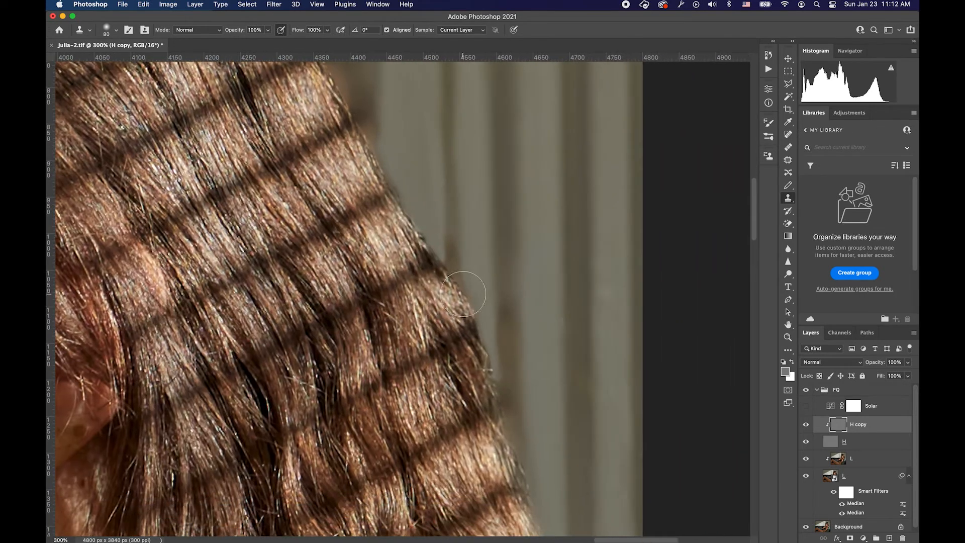
pyautogui.press('[')
pyautogui.press('[')
pyautogui.press('[')
pyautogui.press('[')
pyautogui.click(845, 460)
pyautogui.moveTo(512, 266)
pyautogui.mouseDown()
pyautogui.moveTo(504, 280)
pyautogui.moveTo(515, 309)
pyautogui.mouseUp()
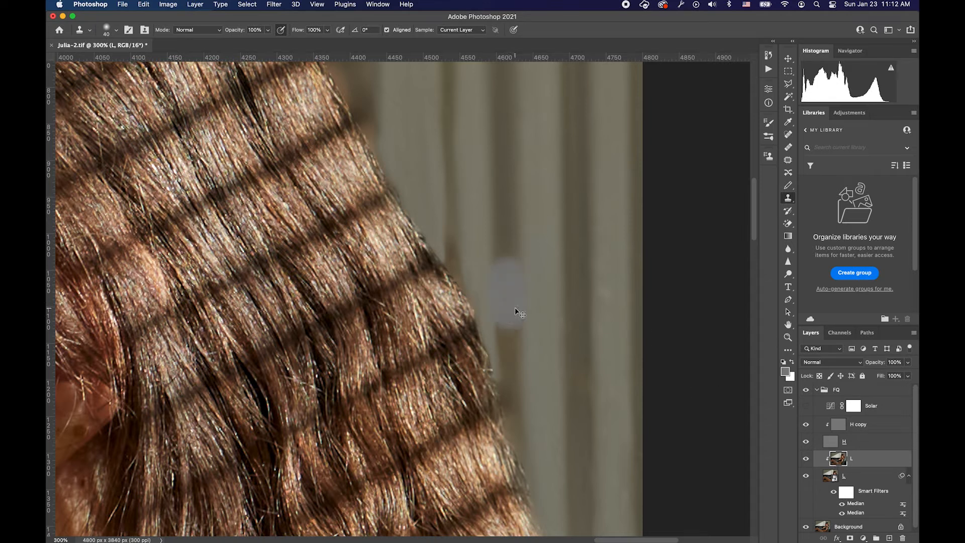
pyautogui.press('super+z')
pyautogui.press('b')
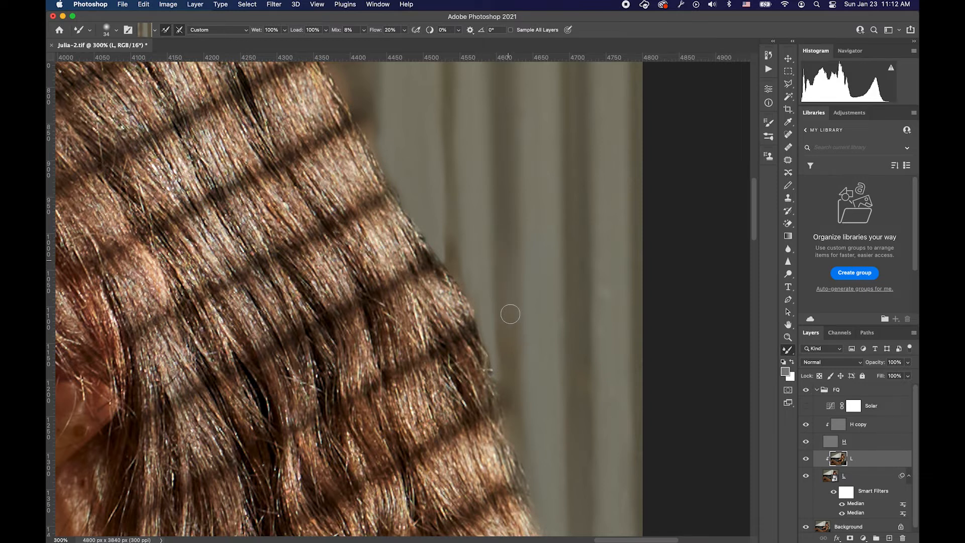
# - On the H copy layer, clone wall texture over the flyaways along the upper edge of the hair with the Clone Stamp at size 20
pyautogui.press('super+minus')
pyautogui.press('super+minus')
pyautogui.press('super+minus')
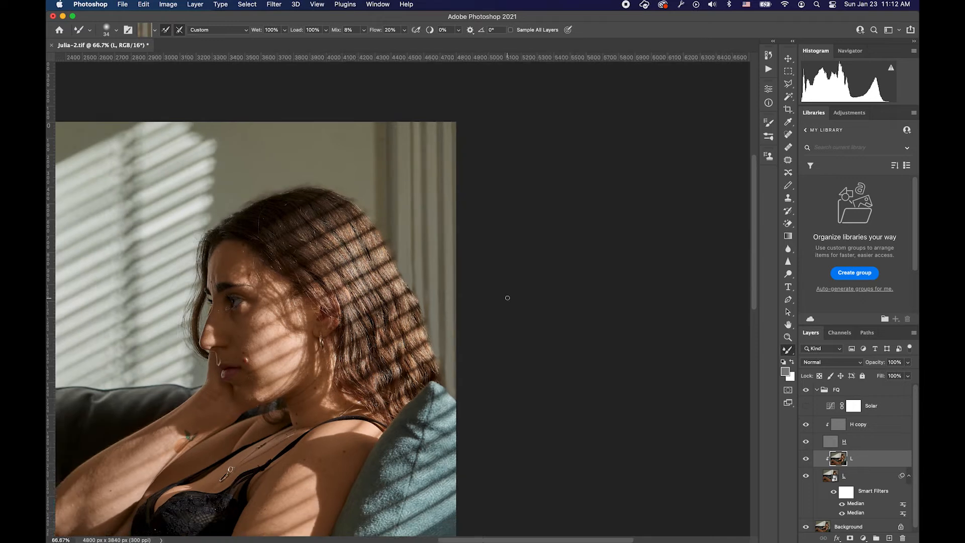
pyautogui.hscroll(-5, 507, 298)
pyautogui.moveTo(326, 242); pyautogui.dragTo(416, 301)
pyautogui.scroll(6, 417, 301)
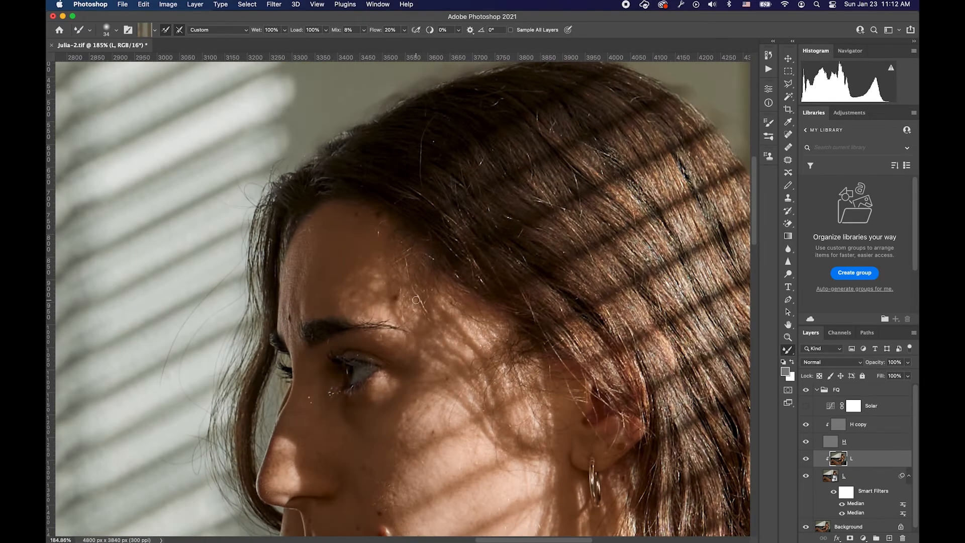
pyautogui.scroll(1, 416, 297)
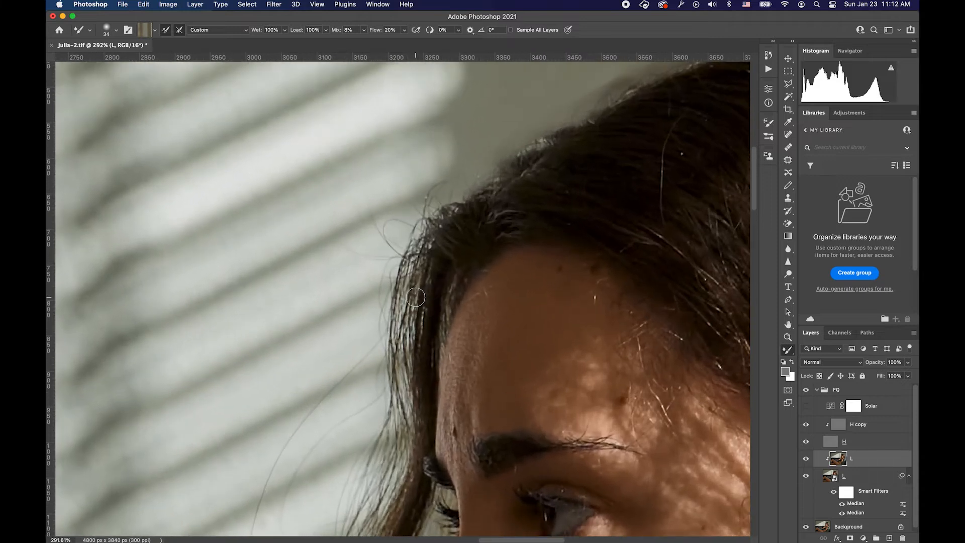
pyautogui.moveTo(452, 196); pyautogui.dragTo(439, 200)
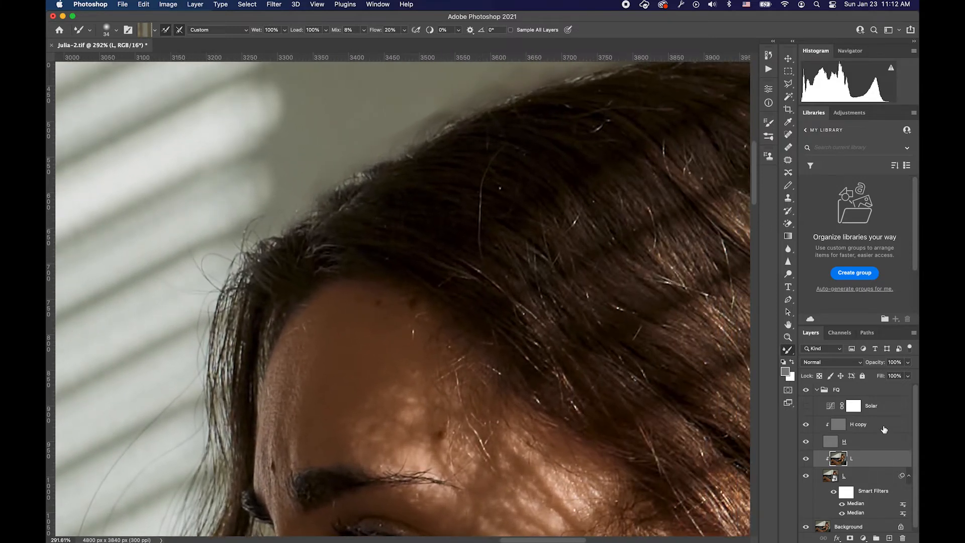
pyautogui.click(845, 429)
pyautogui.moveTo(541, 226); pyautogui.dragTo(484, 237)
pyautogui.press('s')
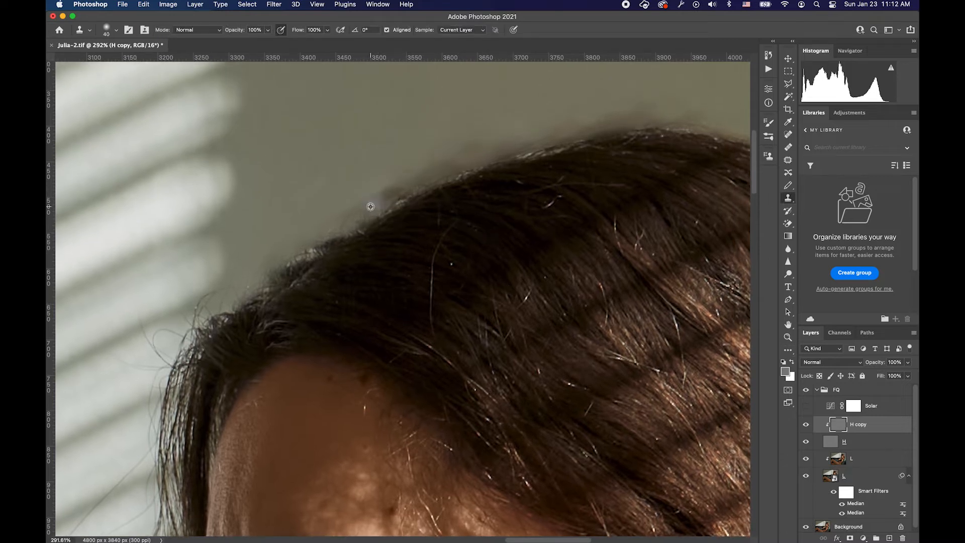
pyautogui.press('[')
pyautogui.press('[')
pyautogui.keyDown('alt'); pyautogui.click(370, 190); pyautogui.keyUp('alt')
pyautogui.moveTo(344, 221)
pyautogui.mouseDown()
pyautogui.moveTo(421, 186)
pyautogui.moveTo(394, 197)
pyautogui.moveTo(577, 139)
pyautogui.moveTo(524, 152)
pyautogui.mouseUp()
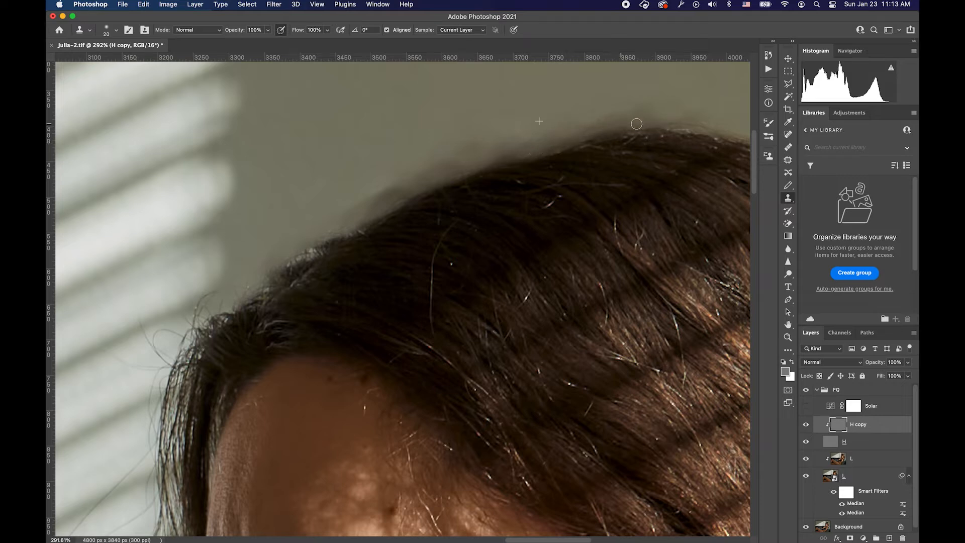
# - Continue cloning out stray hairs from the crown down to the front hairline, resampling the sunlit wall
pyautogui.press('space')
pyautogui.moveTo(674, 127); pyautogui.dragTo(548, 134)
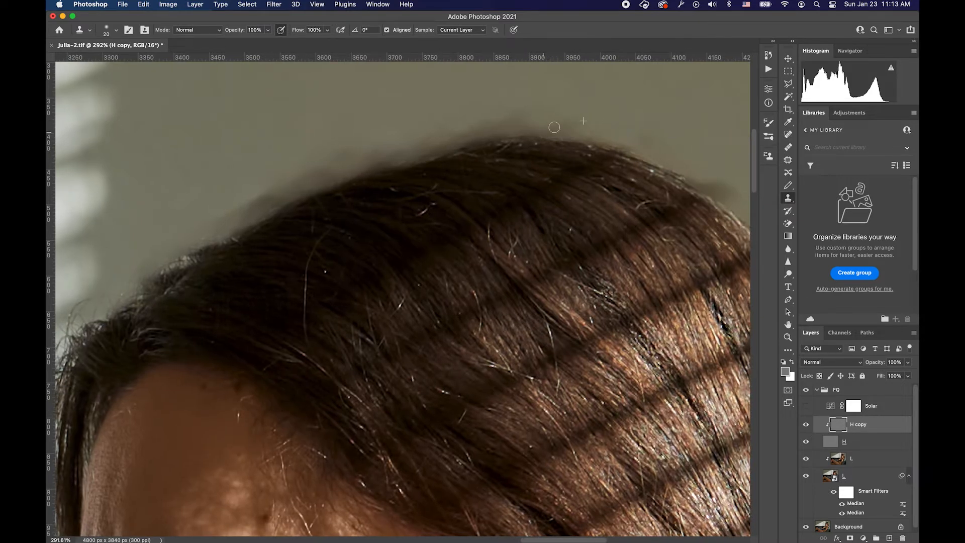
pyautogui.moveTo(459, 147); pyautogui.dragTo(608, 163)
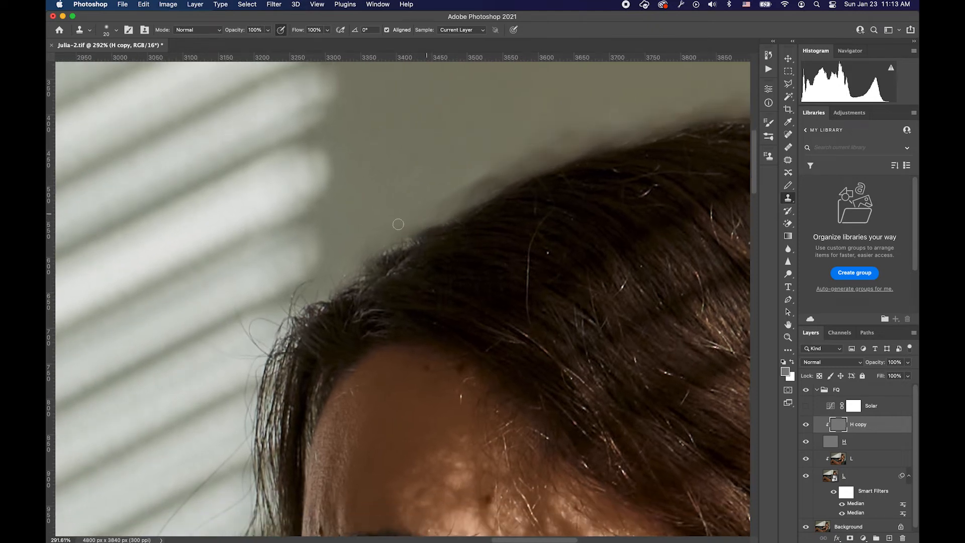
pyautogui.press('space')
pyautogui.moveTo(348, 252); pyautogui.dragTo(448, 169)
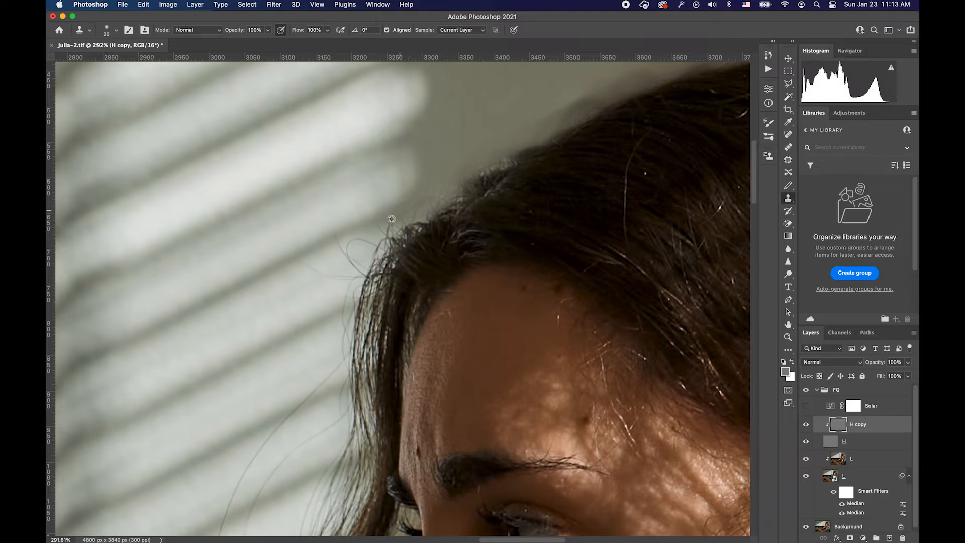
pyautogui.keyDown('alt'); pyautogui.click(329, 242); pyautogui.keyUp('alt')
# - Remove the long flyaway arcing across the sunlit wall in front of the forehead with the Clone Stamp and Patch tool
pyautogui.scroll(-6, 362, 324)
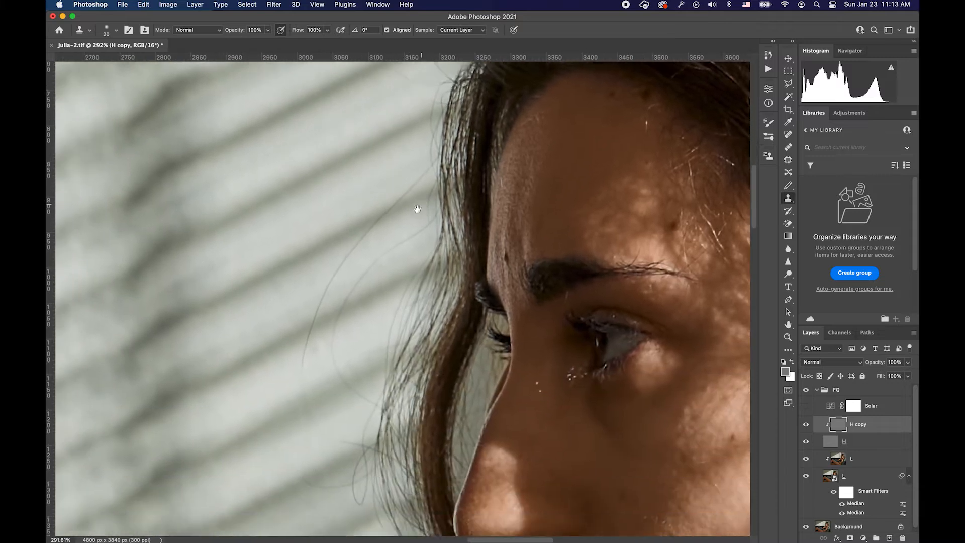
pyautogui.scroll(-2, 361, 324)
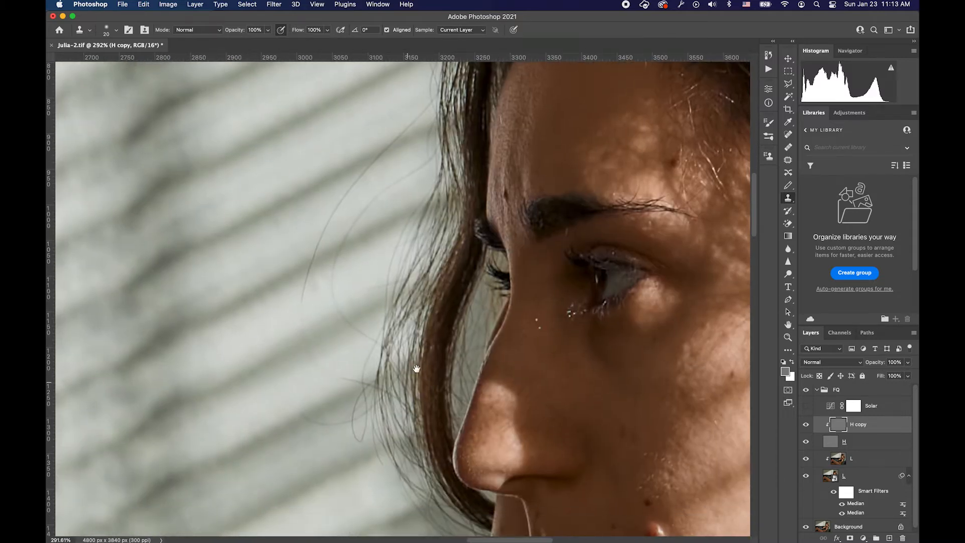
pyautogui.hscroll(-5, 401, 320)
pyautogui.scroll(-3, 401, 320)
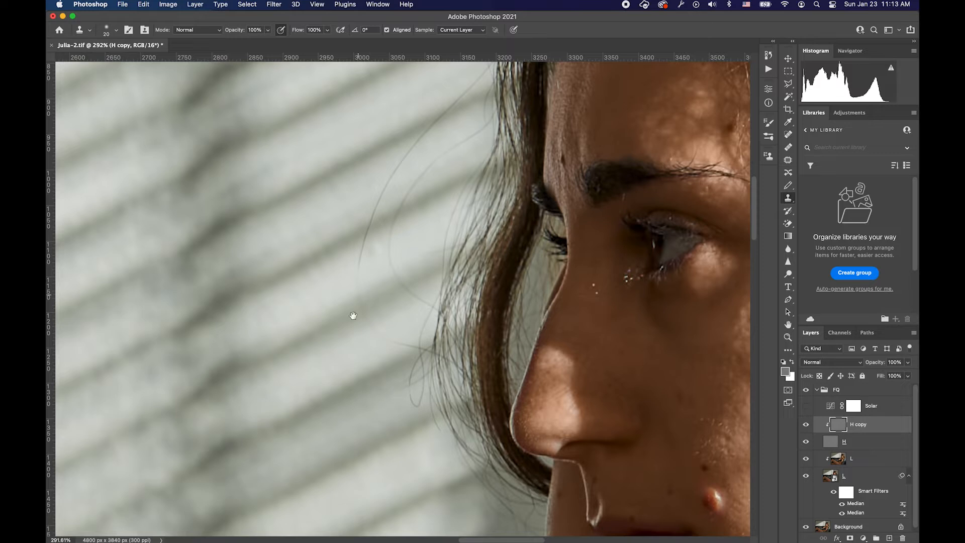
pyautogui.scroll(4, 353, 316)
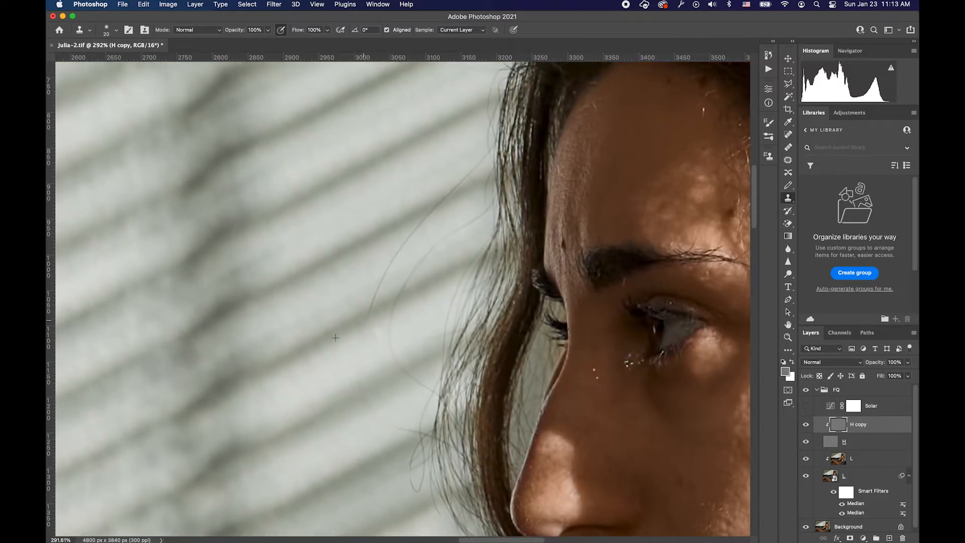
pyautogui.moveTo(385, 258); pyautogui.dragTo(380, 269)
pyautogui.press('j')
pyautogui.moveTo(420, 236)
pyautogui.mouseDown()
pyautogui.moveTo(403, 317)
pyautogui.moveTo(439, 274)
pyautogui.mouseUp()
pyautogui.moveTo(438, 275)
pyautogui.mouseDown()
pyautogui.moveTo(383, 274)
pyautogui.moveTo(480, 234)
pyautogui.moveTo(395, 249)
pyautogui.mouseUp()
pyautogui.press('super+d')
pyautogui.moveTo(447, 232); pyautogui.dragTo(466, 249)
pyautogui.press('super+d')
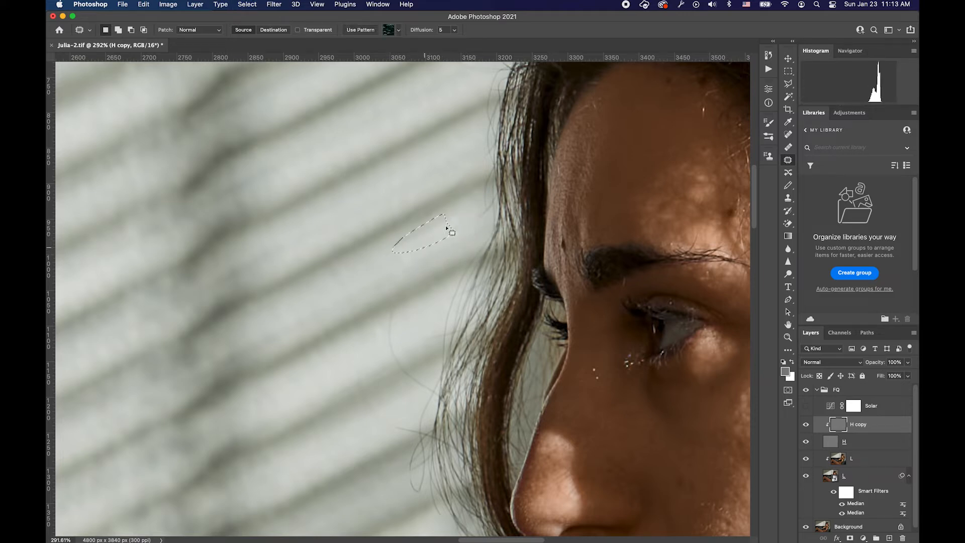
# - Patch the remaining faint curved hair on the wall in front of the eye and nose bridge with clean wall texture
pyautogui.scroll(-3, 395, 277)
pyautogui.moveTo(445, 246); pyautogui.dragTo(336, 291)
pyautogui.press('super+d')
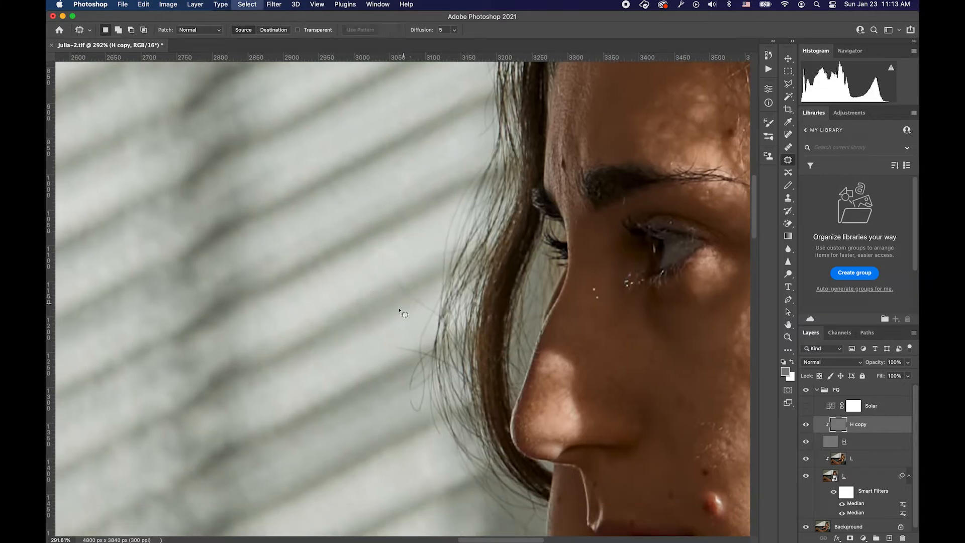
pyautogui.moveTo(423, 300)
pyautogui.mouseDown()
pyautogui.moveTo(387, 281)
pyautogui.moveTo(410, 290)
pyautogui.moveTo(339, 317)
pyautogui.mouseUp()
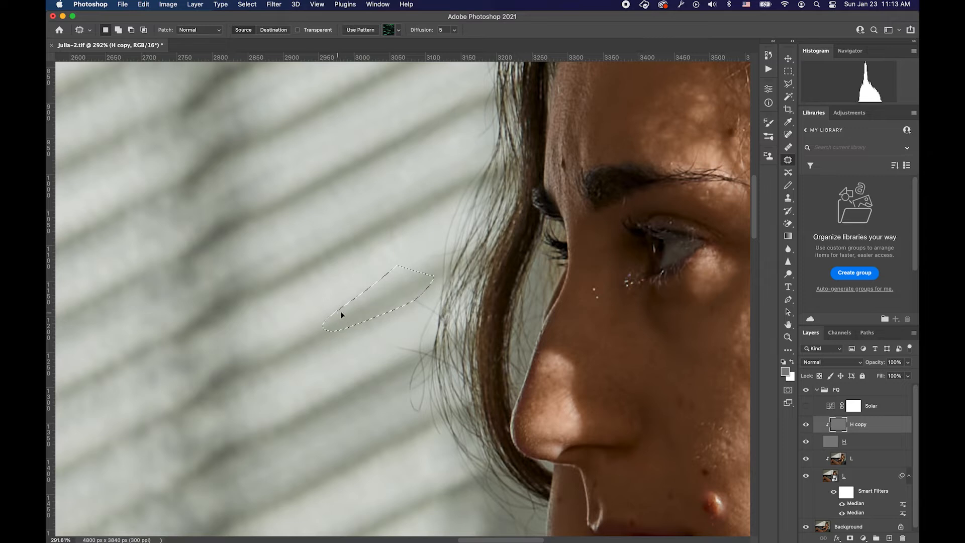
pyautogui.press('super+d')
pyautogui.moveTo(430, 318)
pyautogui.mouseDown()
pyautogui.moveTo(421, 298)
pyautogui.moveTo(431, 312)
pyautogui.moveTo(399, 327)
pyautogui.mouseUp()
pyautogui.press('super+d')
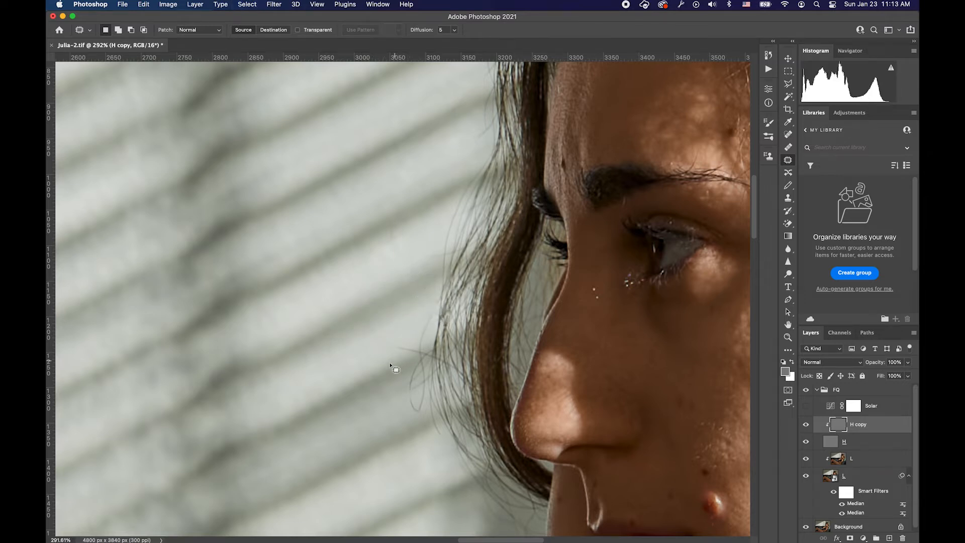
# - Clone out the looped strand and loose hairs projecting onto the wall in front of the nose
pyautogui.scroll(-3, 391, 364)
pyautogui.press('s')
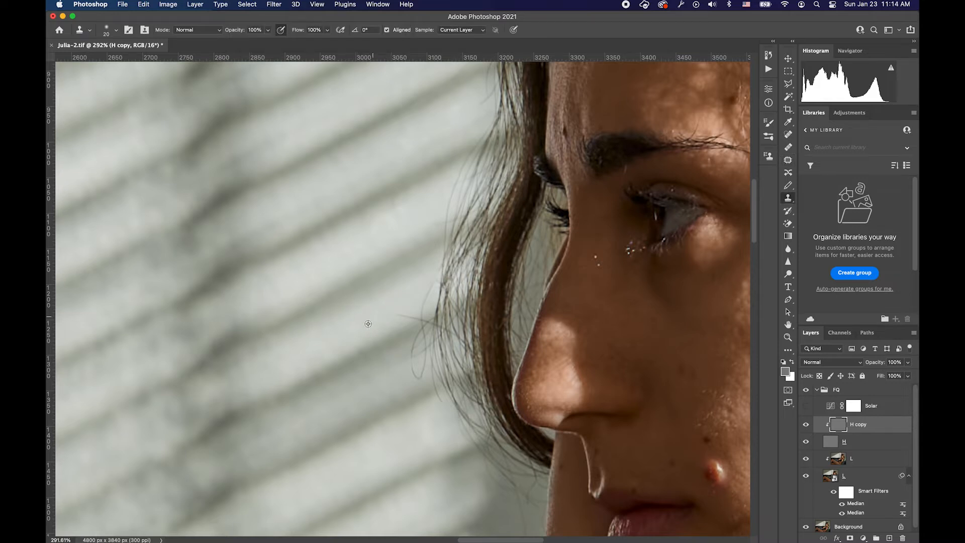
pyautogui.moveTo(391, 315); pyautogui.dragTo(392, 317)
pyautogui.scroll(4, 432, 268)
pyautogui.scroll(1, 414, 265)
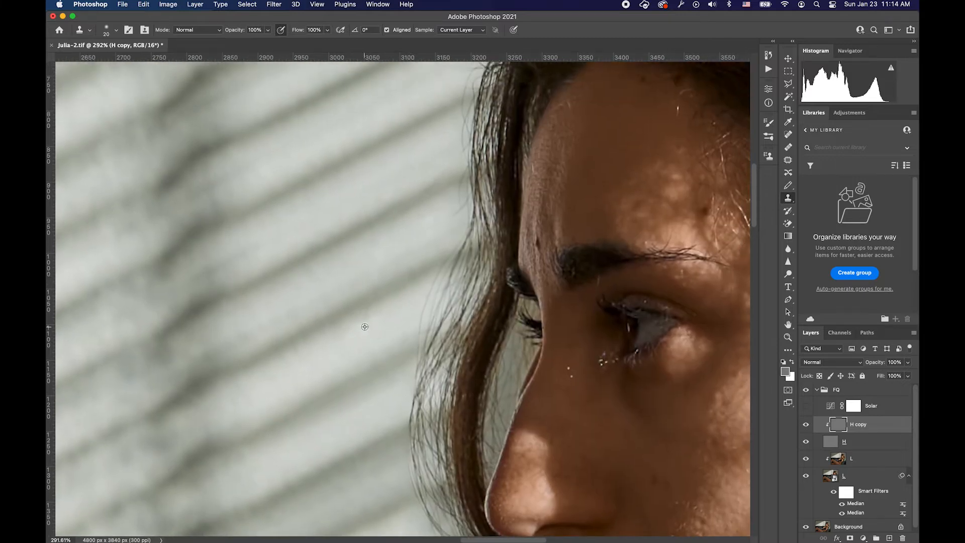
# - Undo the last clone dab and clone out the fine strands beside the front lock of hair with a size 6 Clone Stamp
pyautogui.click(407, 336)
pyautogui.press('super+z')
pyautogui.scroll(3, 368, 290)
pyautogui.press('[')
pyautogui.press('[')
pyautogui.press('[')
pyautogui.press('[')
pyautogui.press('[')
pyautogui.keyDown('alt'); pyautogui.click(370, 369); pyautogui.keyUp('alt')
pyautogui.click(393, 367)
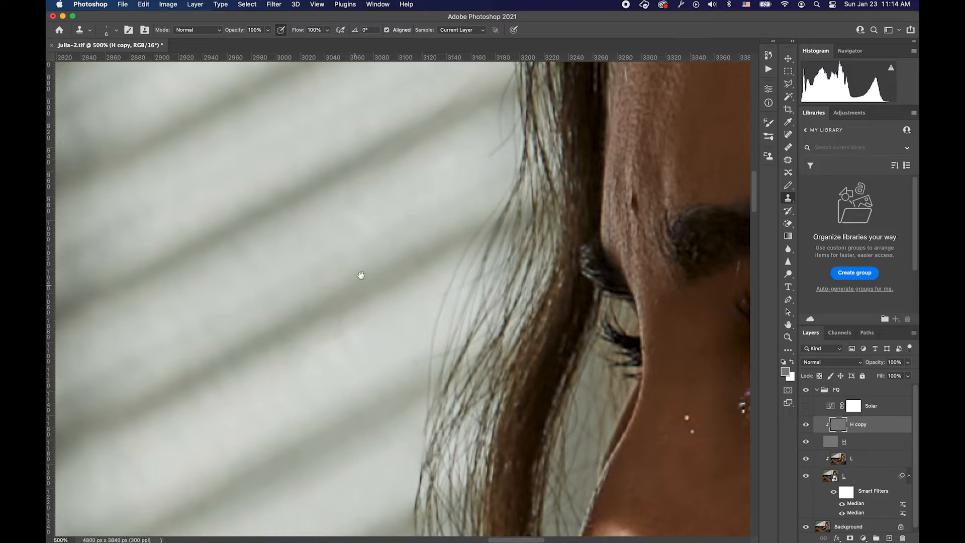
# - Clone out the curled flyaways on the wall beside the front hairline with the Clone Stamp at size 20, undoing one bad stroke
pyautogui.scroll(5, 361, 275)
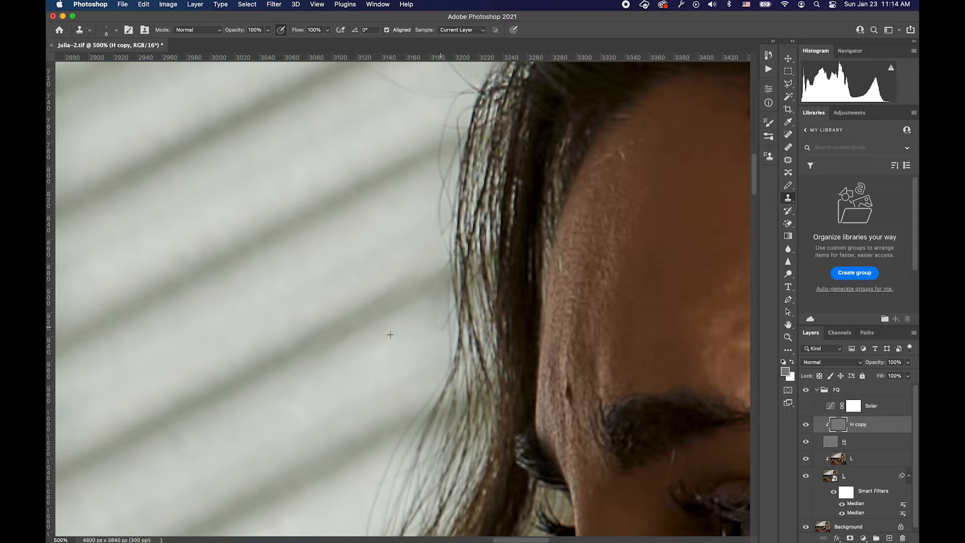
pyautogui.scroll(-5, 408, 269)
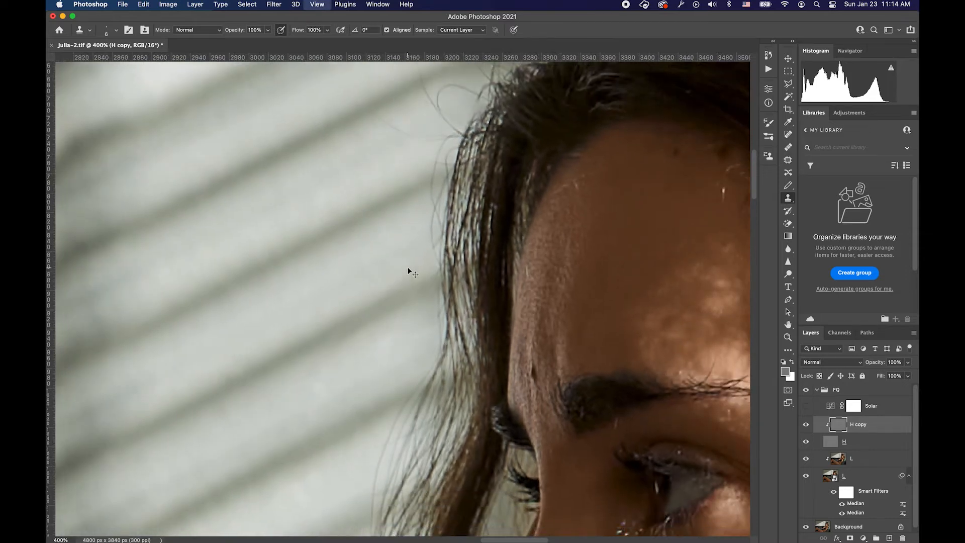
pyautogui.scroll(3, 406, 267)
pyautogui.scroll(3, 406, 267)
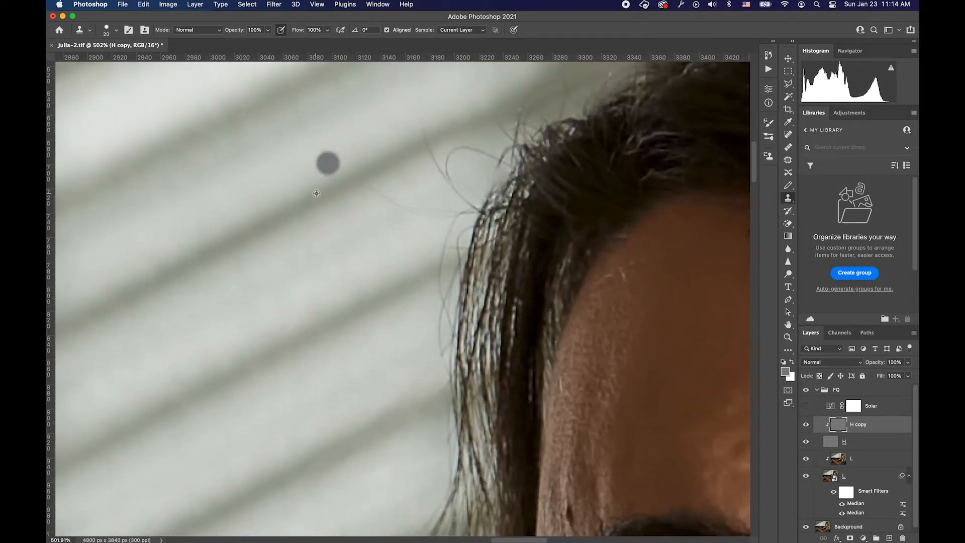
pyautogui.press(']')
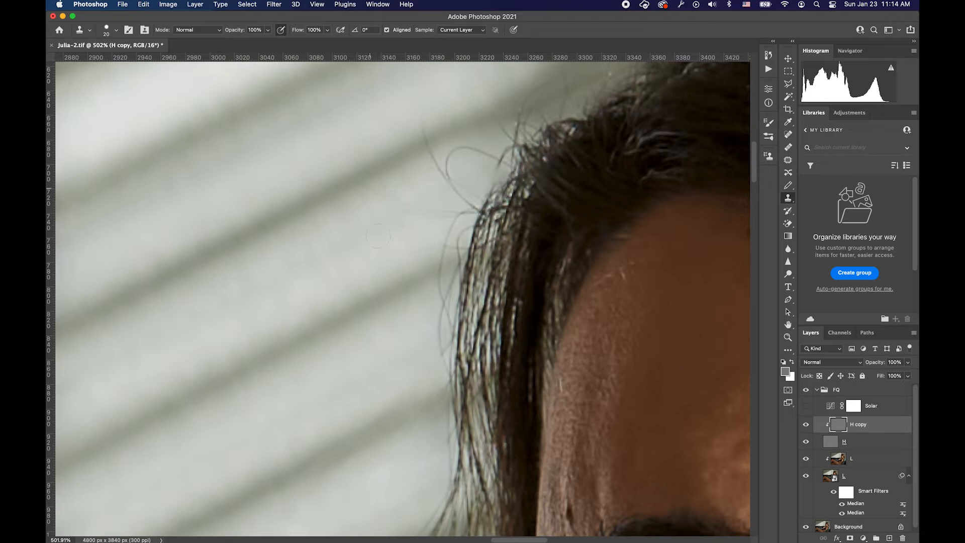
pyautogui.moveTo(407, 210); pyautogui.dragTo(449, 164)
pyautogui.press('super+z')
pyautogui.moveTo(398, 199)
pyautogui.mouseDown()
pyautogui.moveTo(398, 209)
pyautogui.moveTo(379, 215)
pyautogui.moveTo(362, 201)
pyautogui.mouseUp()
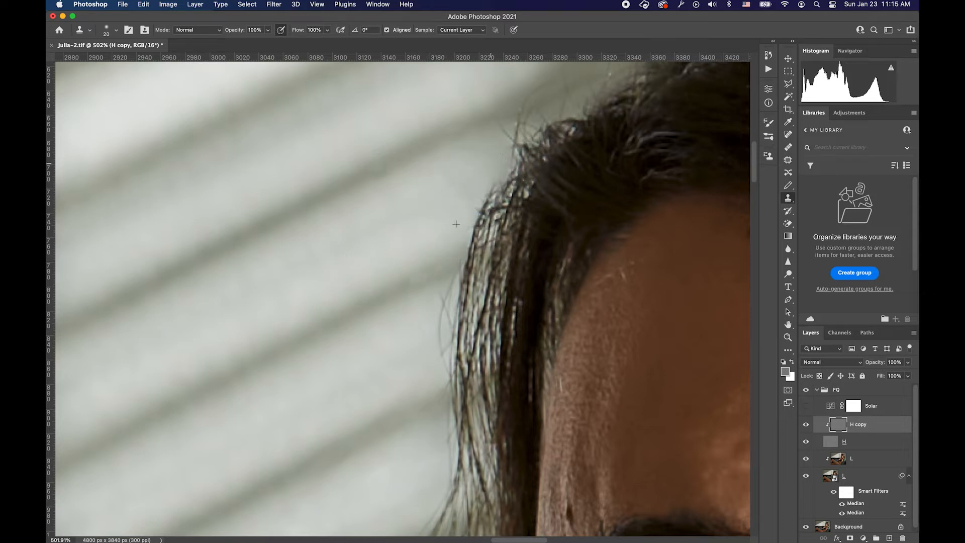
# - Resample the wall and clone away the remaining short flyaways around the top of the front hairline
pyautogui.moveTo(479, 149); pyautogui.dragTo(351, 230)
pyautogui.keyDown('alt'); pyautogui.click(336, 224); pyautogui.keyUp('alt')
pyautogui.moveTo(407, 195); pyautogui.dragTo(368, 209)
pyautogui.hscroll(5, 350, 227)
pyautogui.scroll(3, 350, 228)
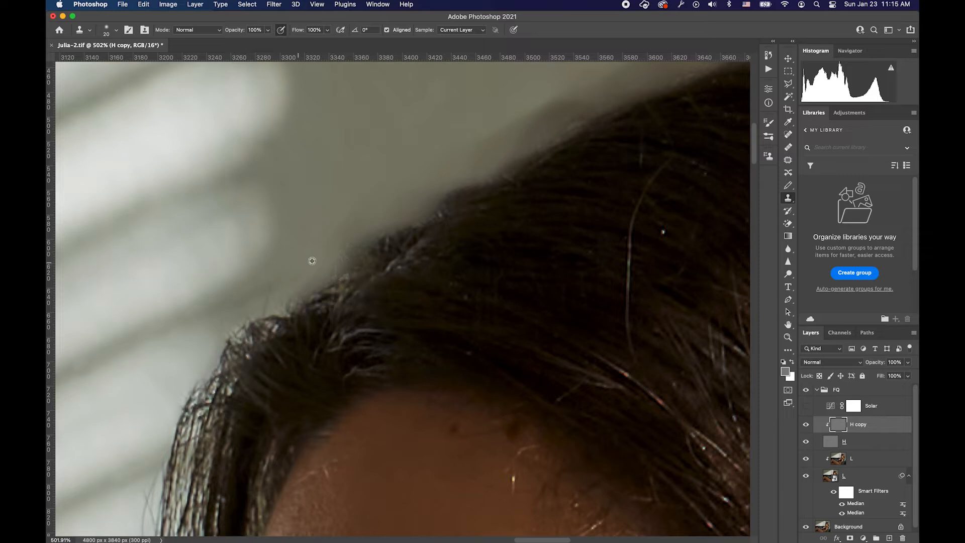
# - Clone out the thin stray hairs along the outer edge of the front lock beside the forehead
pyautogui.scroll(-8, 245, 305)
pyautogui.hscroll(-6, 245, 304)
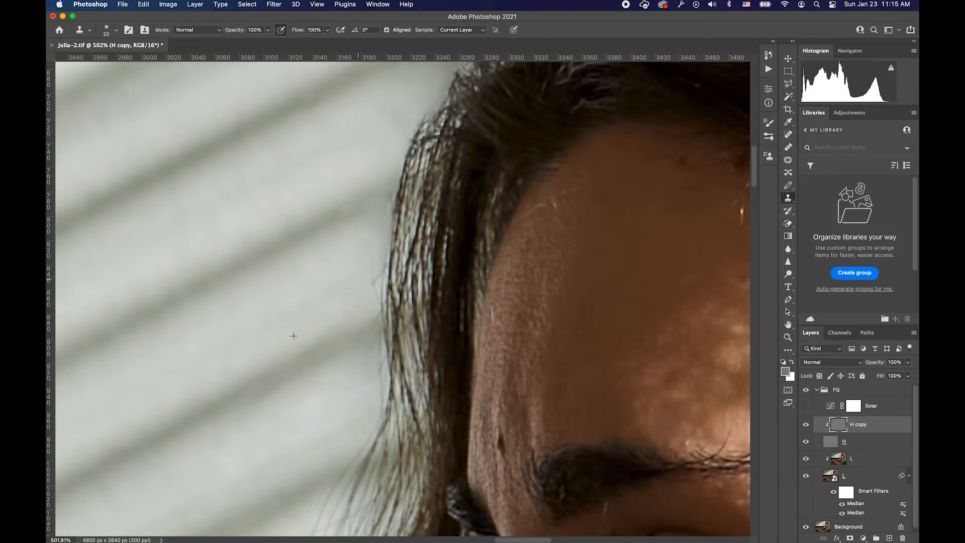
pyautogui.moveTo(330, 287); pyautogui.dragTo(304, 278)
pyautogui.click(304, 278)
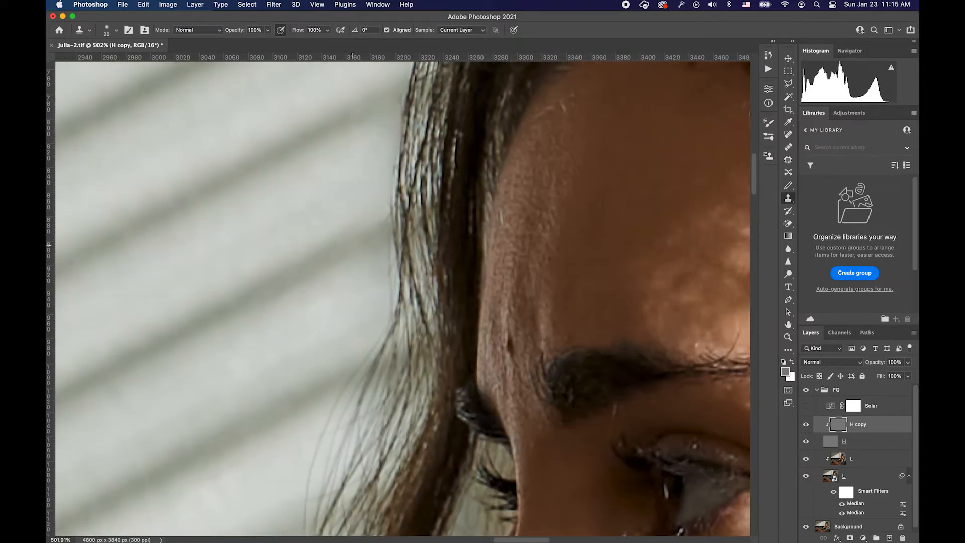
# - Patch out the two bright specks on the side of the nose bridge on the H copy layer
pyautogui.scroll(-10, 304, 260)
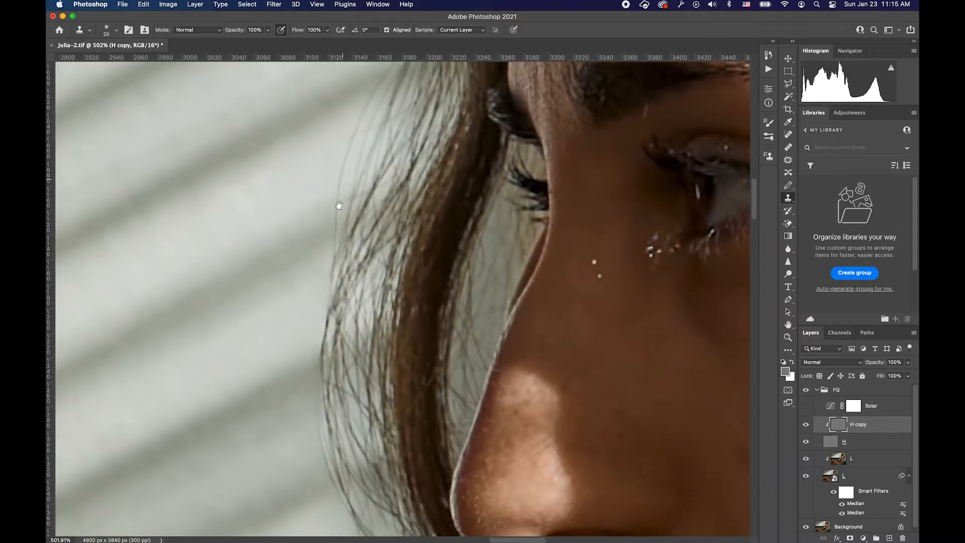
pyautogui.scroll(-5, 446, 230)
pyautogui.hscroll(5, 446, 229)
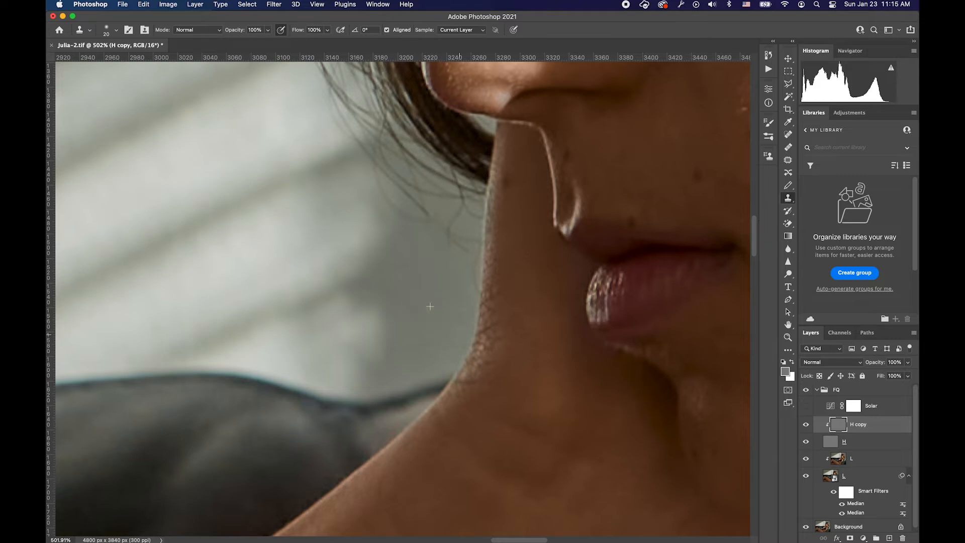
pyautogui.scroll(15, 463, 264)
pyautogui.hscroll(5, 463, 264)
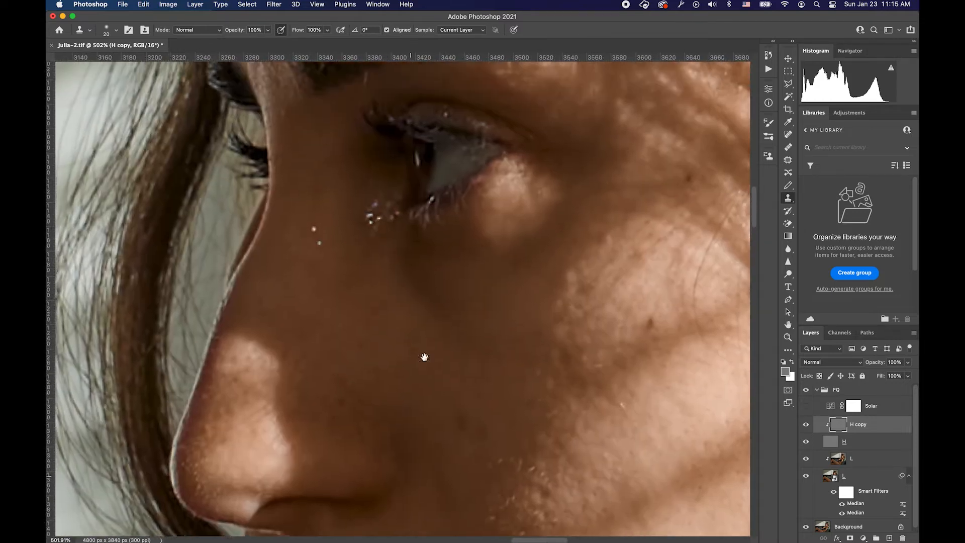
pyautogui.press('j')
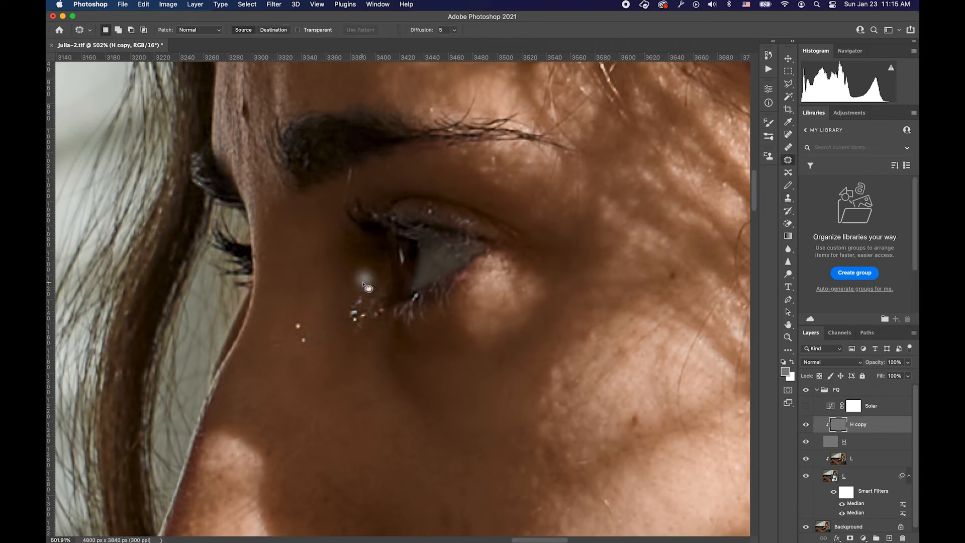
pyautogui.moveTo(303, 307)
pyautogui.mouseDown()
pyautogui.moveTo(313, 338)
pyautogui.moveTo(265, 360)
pyautogui.moveTo(286, 329)
pyautogui.mouseUp()
pyautogui.press('super+d')
pyautogui.press('super+d')
pyautogui.moveTo(297, 280); pyautogui.dragTo(303, 335)
pyautogui.press('super+d')
pyautogui.scroll(1, 311, 305)
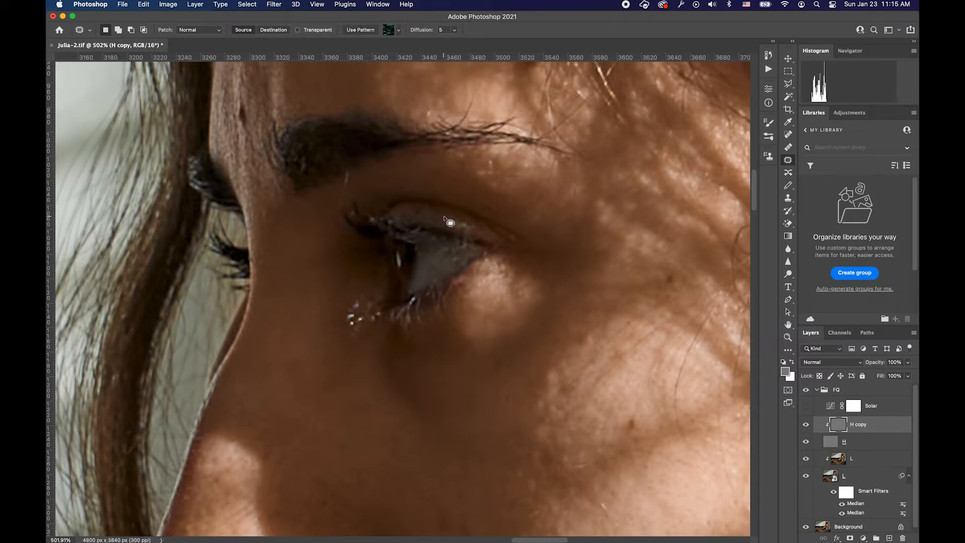
# - Patch away the dark blemishes on the upper forehead just below the hairline
pyautogui.moveTo(349, 94); pyautogui.dragTo(443, 267)
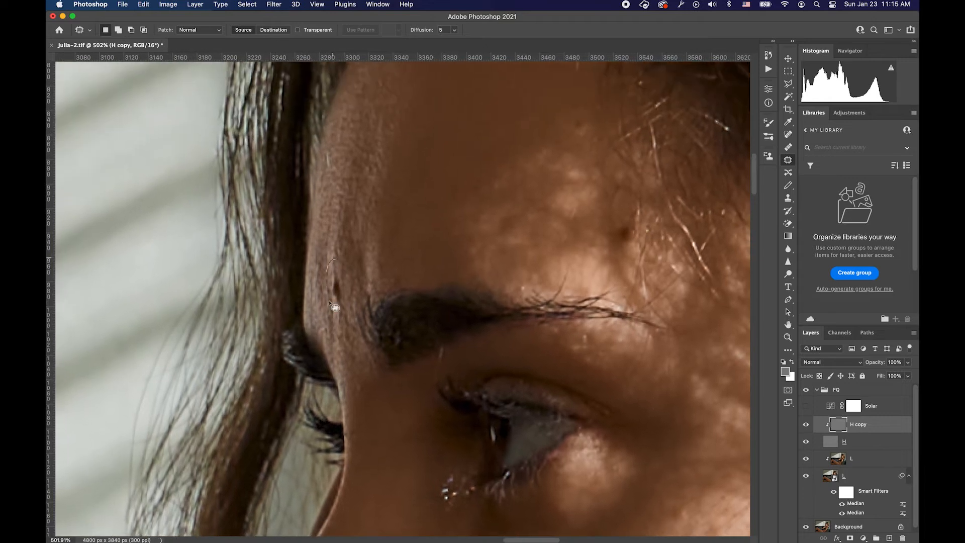
pyautogui.scroll(10, 399, 211)
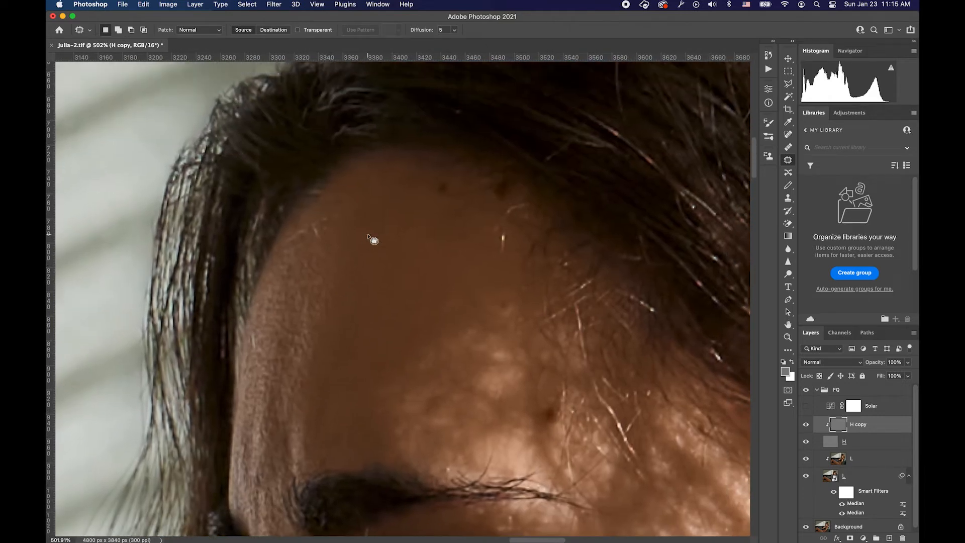
pyautogui.moveTo(425, 177)
pyautogui.mouseDown()
pyautogui.moveTo(417, 213)
pyautogui.moveTo(426, 224)
pyautogui.mouseUp()
pyautogui.press('super+d')
pyautogui.moveTo(509, 179)
pyautogui.mouseDown()
pyautogui.moveTo(516, 208)
pyautogui.moveTo(519, 182)
pyautogui.mouseUp()
pyautogui.moveTo(501, 193); pyautogui.dragTo(445, 201)
pyautogui.press('super+d')
# - Patch out the small dark spot on the temple beyond the outer corner of the eye
pyautogui.scroll(-10, 534, 275)
pyautogui.hscroll(5, 534, 274)
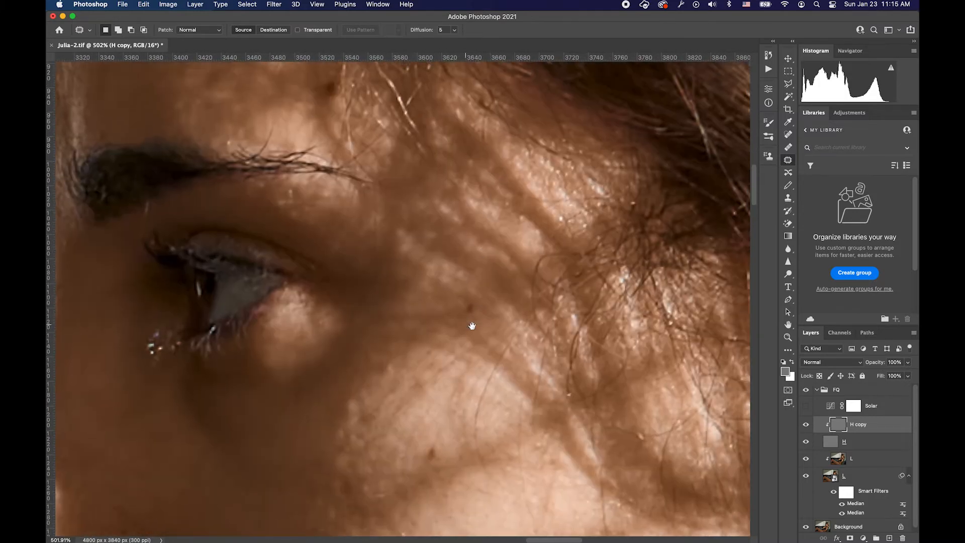
pyautogui.moveTo(472, 326)
pyautogui.mouseDown()
pyautogui.moveTo(438, 280)
pyautogui.moveTo(448, 276)
pyautogui.moveTo(418, 291)
pyautogui.moveTo(435, 294)
pyautogui.mouseUp()
pyautogui.moveTo(442, 280); pyautogui.dragTo(445, 251)
pyautogui.scroll(-8, 452, 262)
pyautogui.hscroll(6, 453, 261)
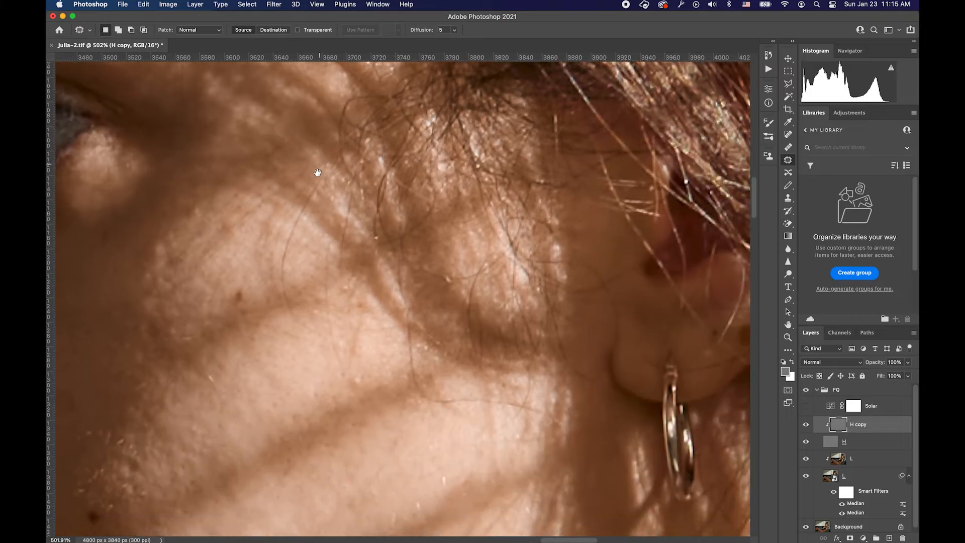
pyautogui.scroll(3, 417, 175)
pyautogui.moveTo(417, 176); pyautogui.dragTo(459, 255)
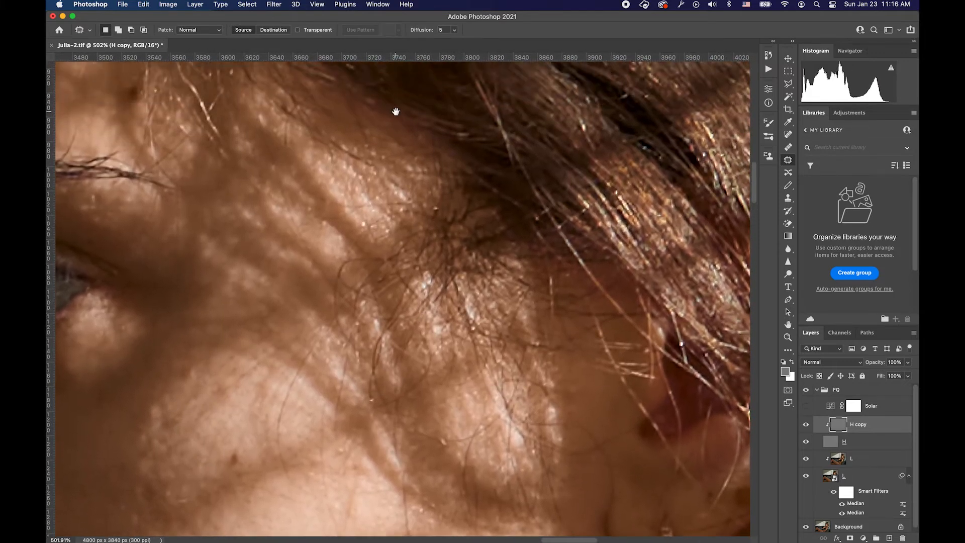
# - Patch over the long stray hairs crossing the cheek in front of the earlobe with clean skin texture
pyautogui.scroll(-5, 405, 270)
pyautogui.hscroll(2, 405, 270)
pyautogui.moveTo(382, 244); pyautogui.dragTo(385, 242)
pyautogui.moveTo(377, 297); pyautogui.dragTo(282, 349)
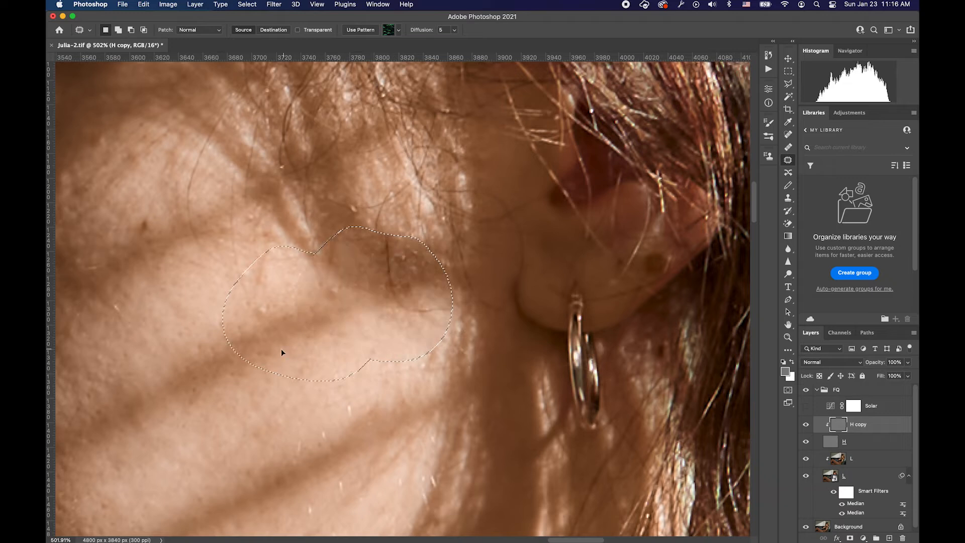
pyautogui.press('super+d')
# - Patch out the dark mark and the remaining loose hairs on the cheek beside the earlobe
pyautogui.moveTo(405, 251); pyautogui.dragTo(397, 259)
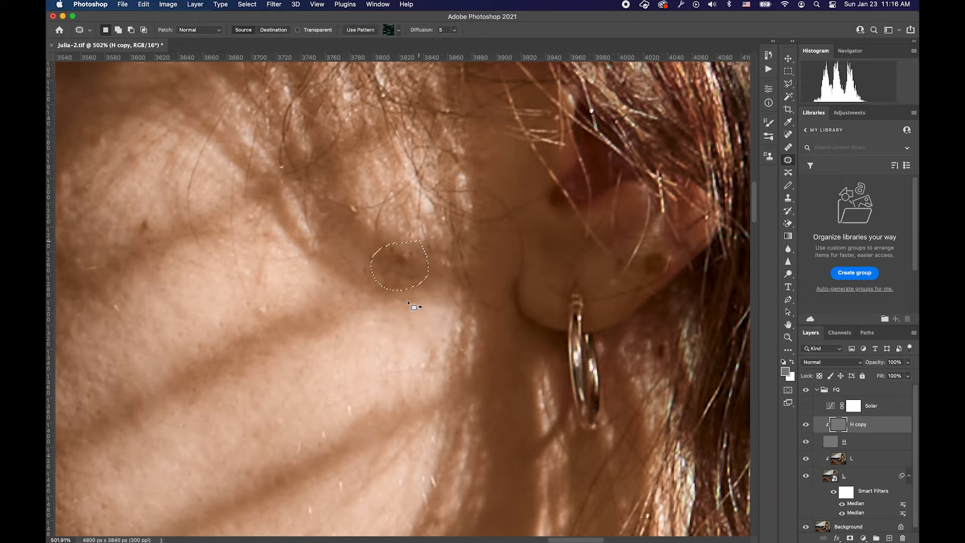
pyautogui.moveTo(435, 176); pyautogui.dragTo(466, 276)
pyautogui.press('super+d')
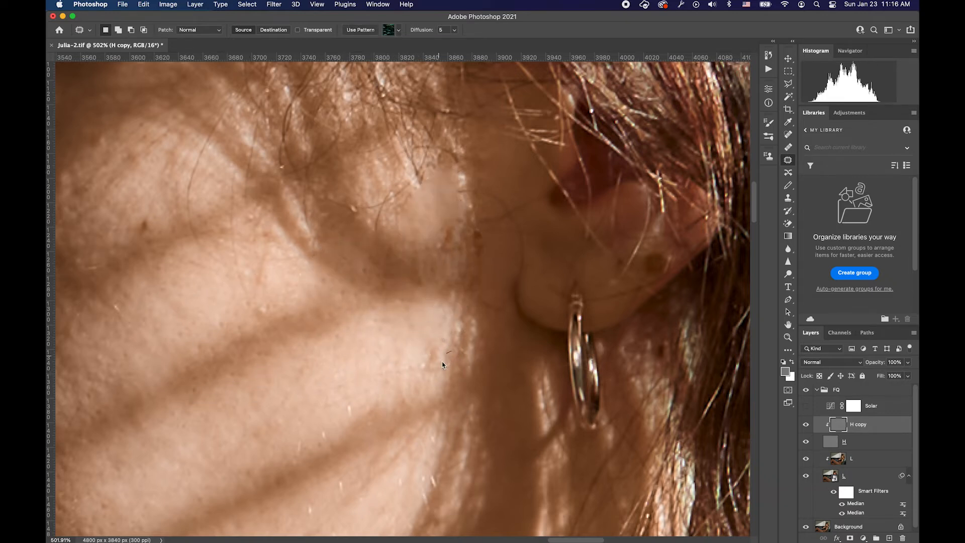
pyautogui.moveTo(379, 346); pyautogui.dragTo(371, 223)
pyautogui.moveTo(333, 270); pyautogui.dragTo(382, 275)
pyautogui.moveTo(412, 222); pyautogui.dragTo(375, 362)
# - Patch away the curved stray hairs over the upper cheek between the eye and the ear
pyautogui.press('super+minus')
pyautogui.press('super+minus')
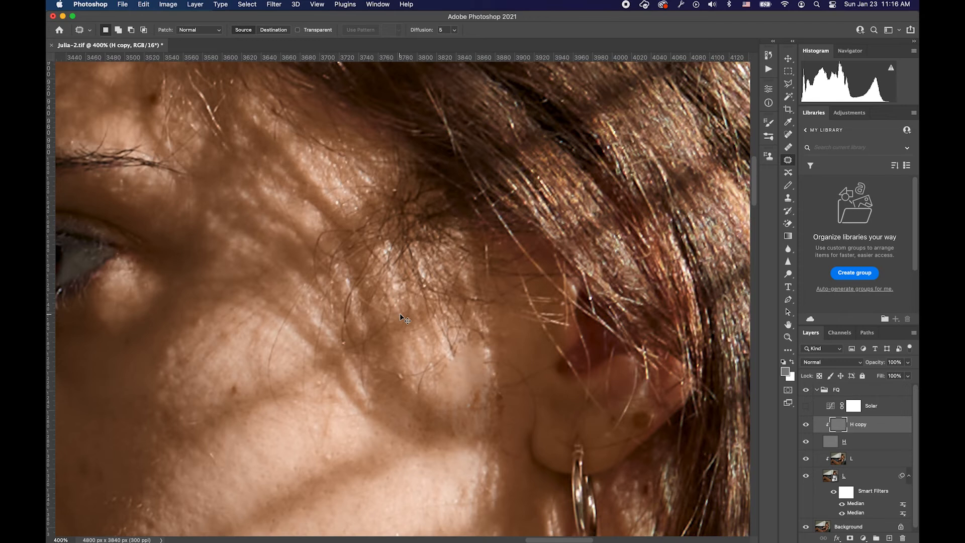
pyautogui.press('super+minus')
pyautogui.press('super+minus')
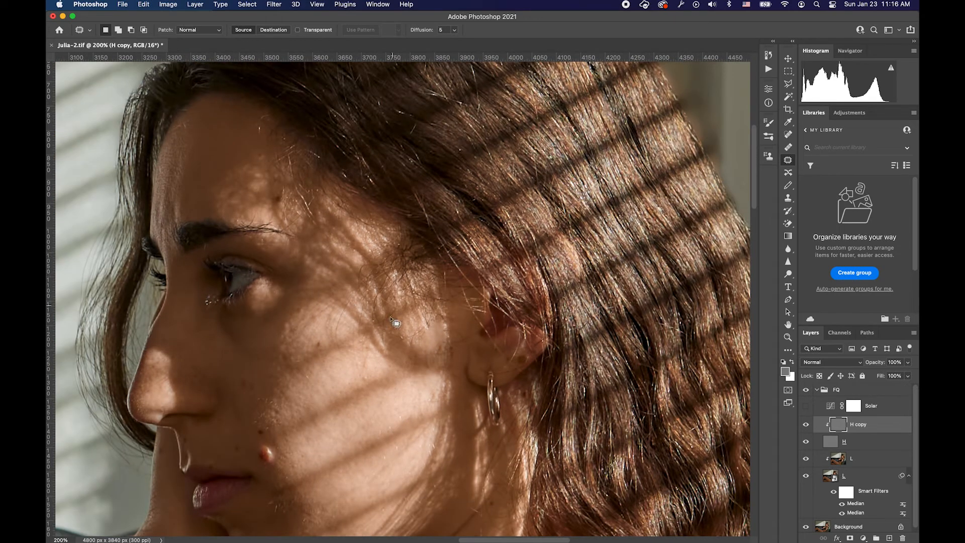
pyautogui.moveTo(384, 253)
pyautogui.mouseDown()
pyautogui.moveTo(382, 315)
pyautogui.moveTo(386, 269)
pyautogui.moveTo(328, 327)
pyautogui.mouseUp()
pyautogui.press('super+d')
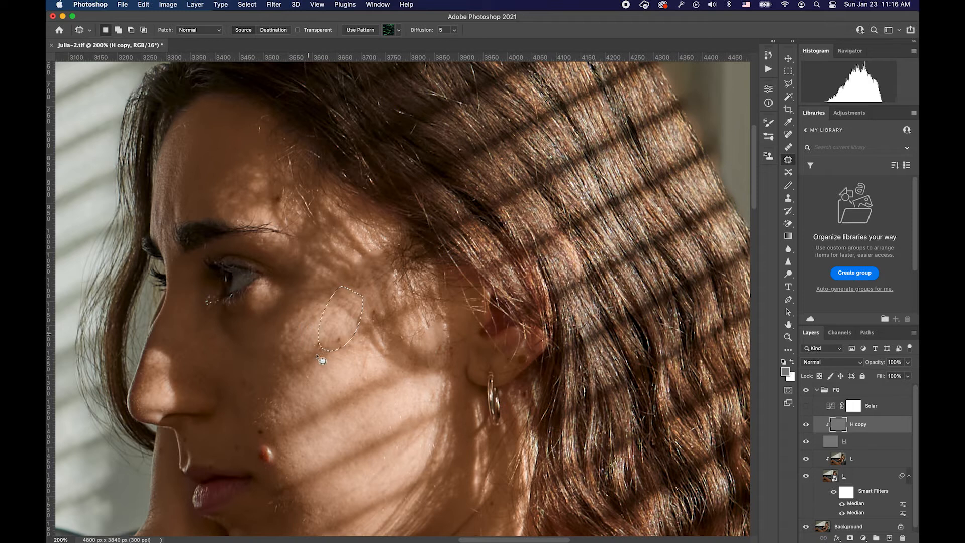
pyautogui.moveTo(361, 300)
pyautogui.mouseDown()
pyautogui.moveTo(368, 361)
pyautogui.moveTo(377, 306)
pyautogui.moveTo(363, 340)
pyautogui.moveTo(393, 318)
pyautogui.mouseUp()
pyautogui.click(393, 318)
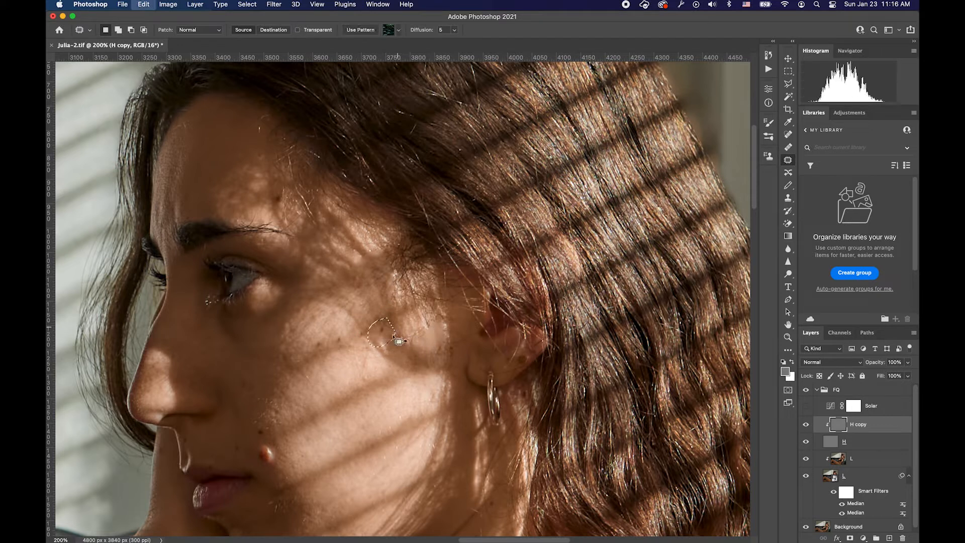
# - Patch the leftover hair fragments and small marks along the shadow edge in the middle of the cheek
pyautogui.scroll(4, 423, 327)
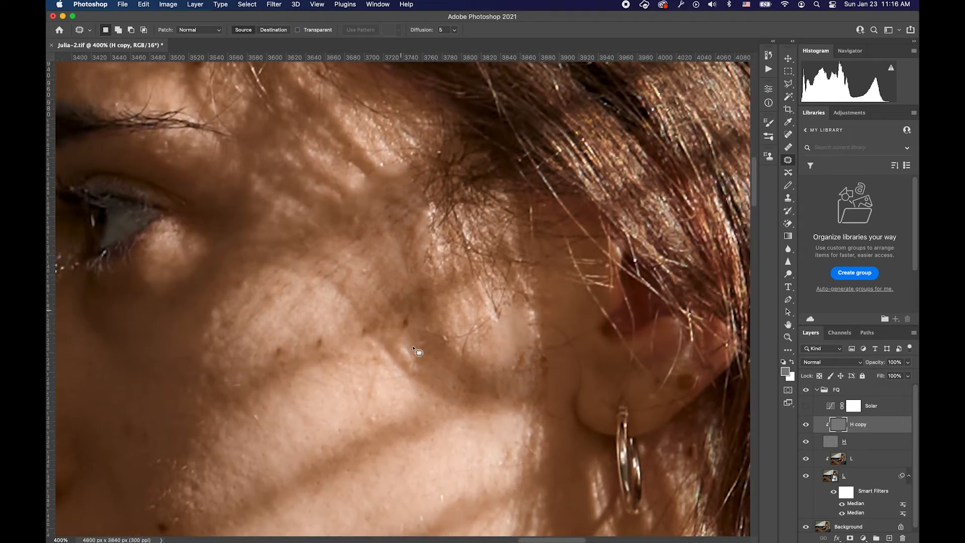
pyautogui.moveTo(411, 342)
pyautogui.mouseDown()
pyautogui.moveTo(426, 366)
pyautogui.moveTo(413, 343)
pyautogui.mouseUp()
pyautogui.moveTo(408, 356); pyautogui.dragTo(446, 383)
pyautogui.press('super+d')
pyautogui.moveTo(395, 344); pyautogui.dragTo(400, 344)
pyautogui.moveTo(400, 356)
pyautogui.mouseDown()
pyautogui.moveTo(402, 383)
pyautogui.moveTo(370, 386)
pyautogui.moveTo(381, 367)
pyautogui.mouseUp()
pyautogui.press('super+d')
pyautogui.press('super+d')
pyautogui.moveTo(329, 408); pyautogui.dragTo(372, 355)
pyautogui.press('super+d')
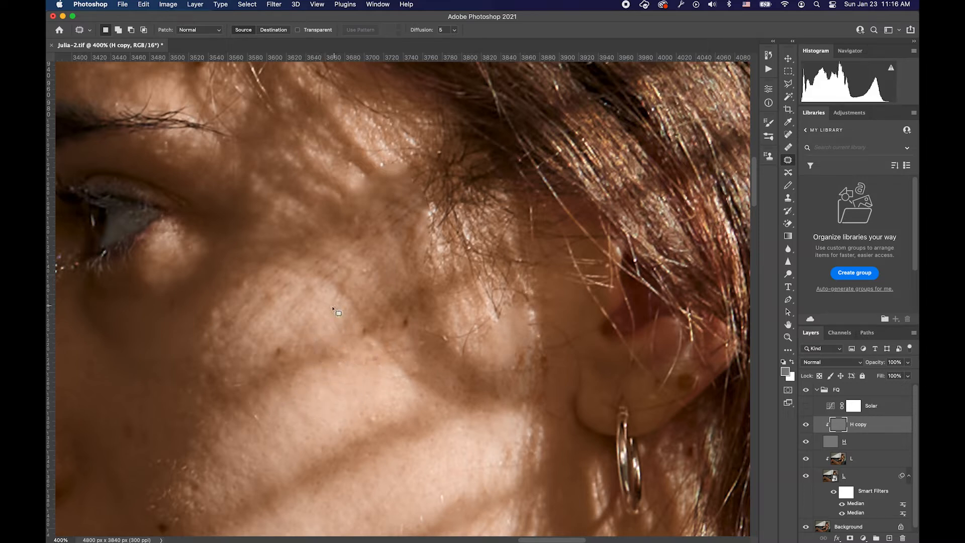
# - Patch the faint hairs on the upper cheekbone with nearby skin texture
pyautogui.moveTo(356, 249)
pyautogui.mouseDown()
pyautogui.moveTo(320, 310)
pyautogui.moveTo(379, 257)
pyautogui.mouseUp()
pyautogui.moveTo(347, 292); pyautogui.dragTo(370, 284)
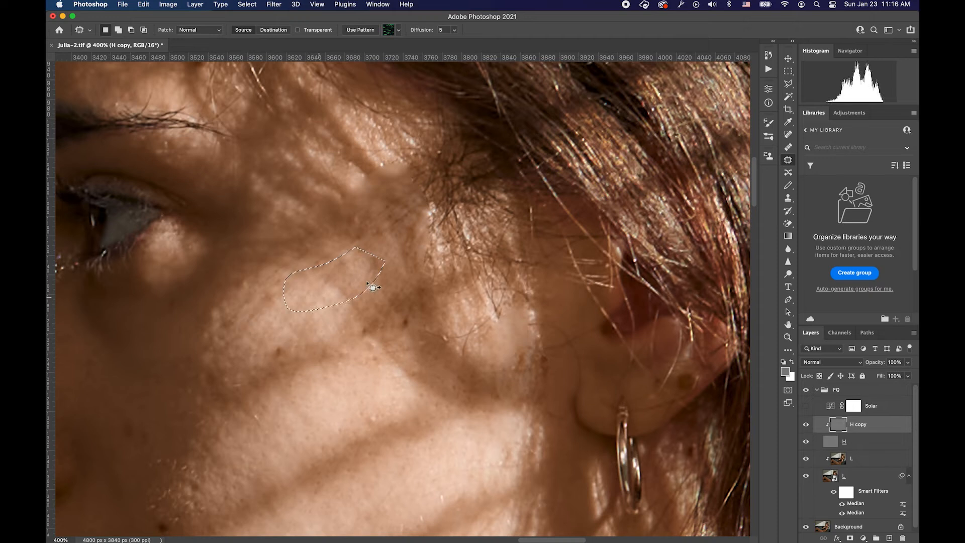
pyautogui.press('super+d')
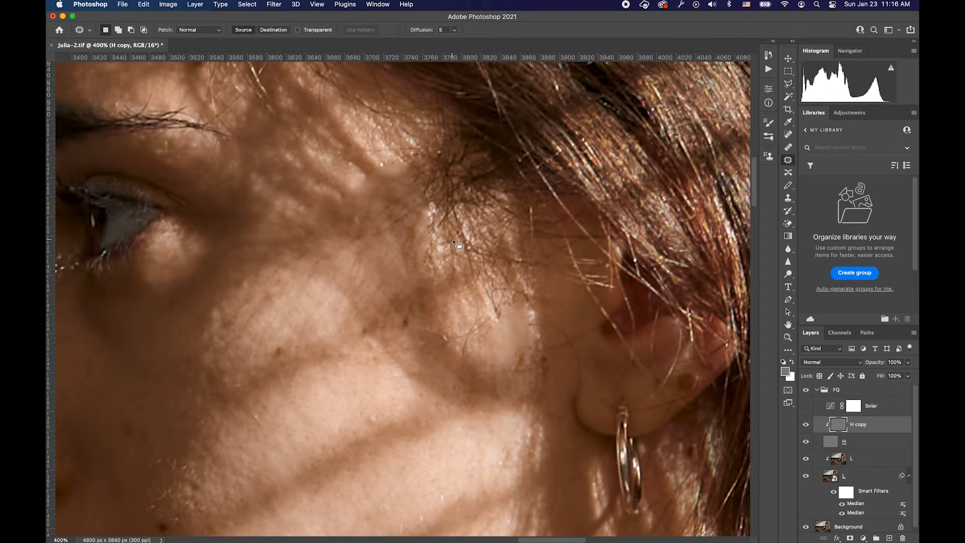
# - Patch out the light fuzz and bright specks on the lower cheek in front of the hoop earring
pyautogui.moveTo(429, 217); pyautogui.dragTo(472, 294)
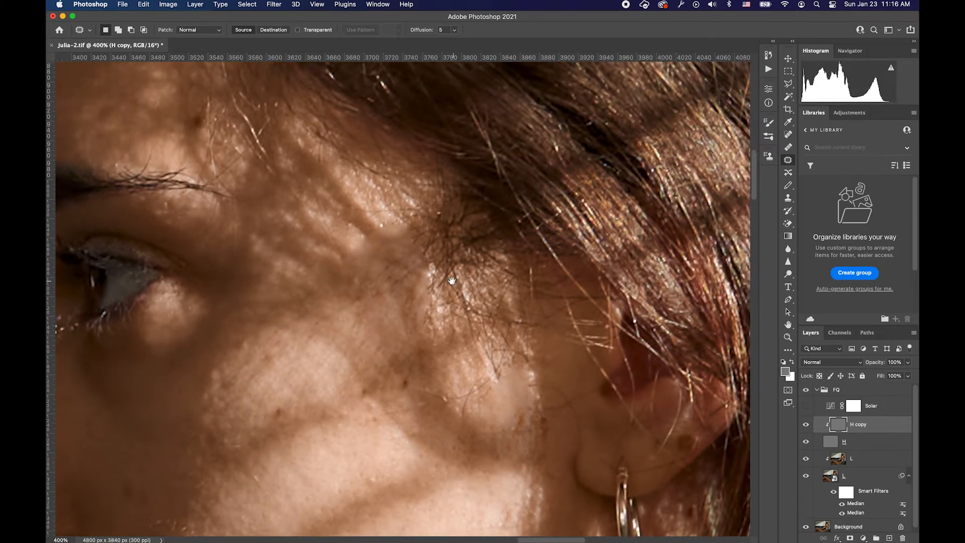
pyautogui.moveTo(541, 319); pyautogui.dragTo(481, 254)
pyautogui.scroll(-5, 505, 317)
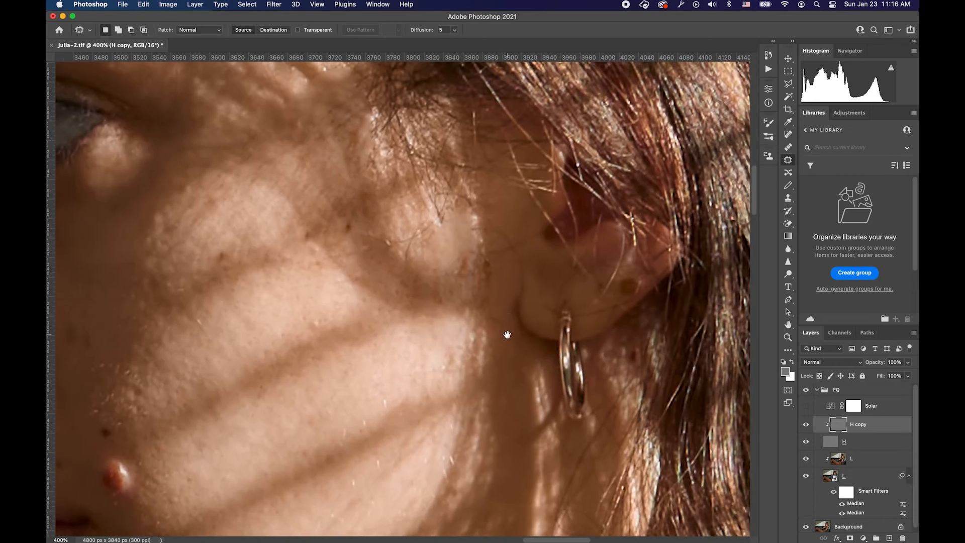
pyautogui.hscroll(-2, 503, 336)
pyautogui.moveTo(367, 398)
pyautogui.mouseDown()
pyautogui.moveTo(494, 362)
pyautogui.moveTo(377, 388)
pyautogui.mouseUp()
pyautogui.moveTo(446, 382); pyautogui.dragTo(365, 390)
pyautogui.press('super+d')
pyautogui.moveTo(417, 348); pyautogui.dragTo(446, 257)
pyautogui.scroll(-3, 446, 257)
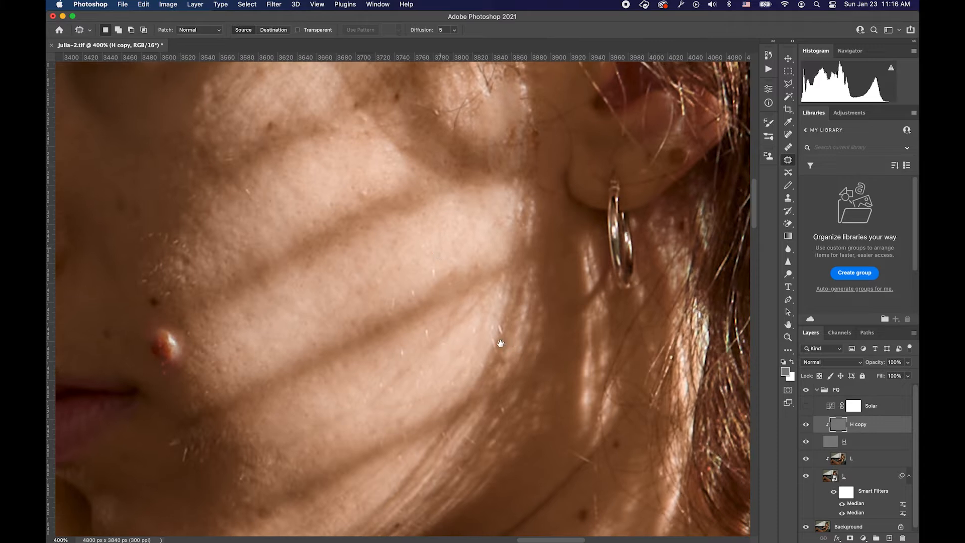
pyautogui.moveTo(475, 334); pyautogui.dragTo(474, 336)
pyautogui.press('super+d')
# - Patch away the thin curved hairs over the sunlit patch of cheek in front of the ear
pyautogui.scroll(10, 435, 347)
pyautogui.moveTo(458, 298)
pyautogui.mouseDown()
pyautogui.moveTo(406, 325)
pyautogui.moveTo(414, 363)
pyautogui.mouseUp()
pyautogui.moveTo(412, 365); pyautogui.dragTo(408, 368)
pyautogui.press('super+d')
# - Patch over the tangle of dark curly hairs at the temple with smooth skin texture
pyautogui.scroll(5, 385, 322)
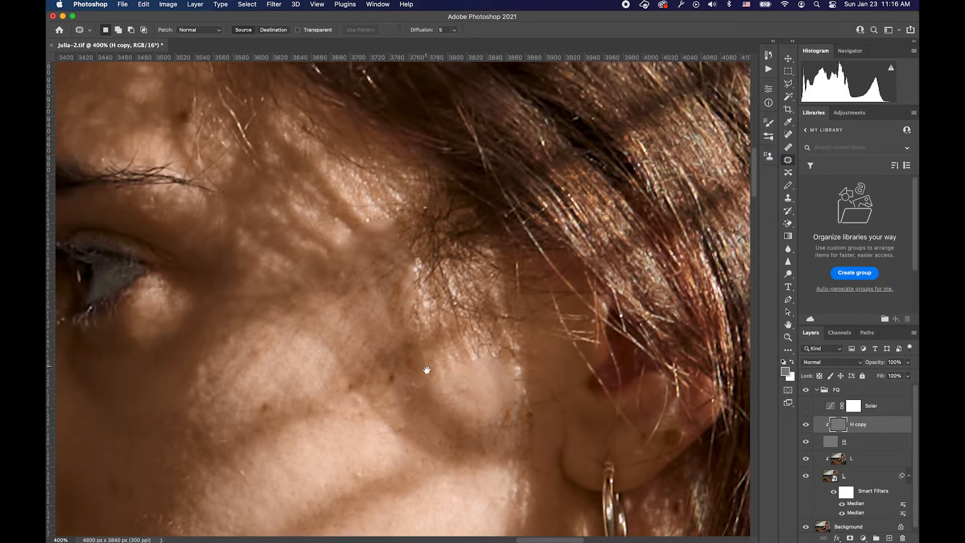
pyautogui.moveTo(453, 245)
pyautogui.mouseDown()
pyautogui.moveTo(410, 254)
pyautogui.moveTo(478, 242)
pyautogui.moveTo(455, 235)
pyautogui.mouseUp()
pyautogui.moveTo(452, 277); pyautogui.dragTo(350, 327)
pyautogui.press('super+d')
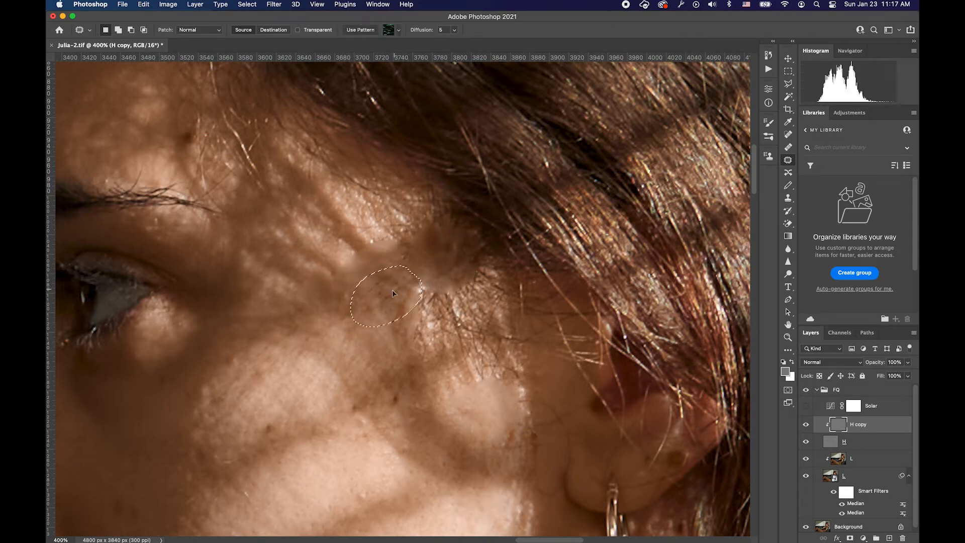
# - Patch out the wispy hairs hanging below the temple over the sunlit skin before the ear
pyautogui.moveTo(506, 287)
pyautogui.mouseDown()
pyautogui.moveTo(441, 275)
pyautogui.moveTo(489, 298)
pyautogui.moveTo(419, 349)
pyautogui.mouseUp()
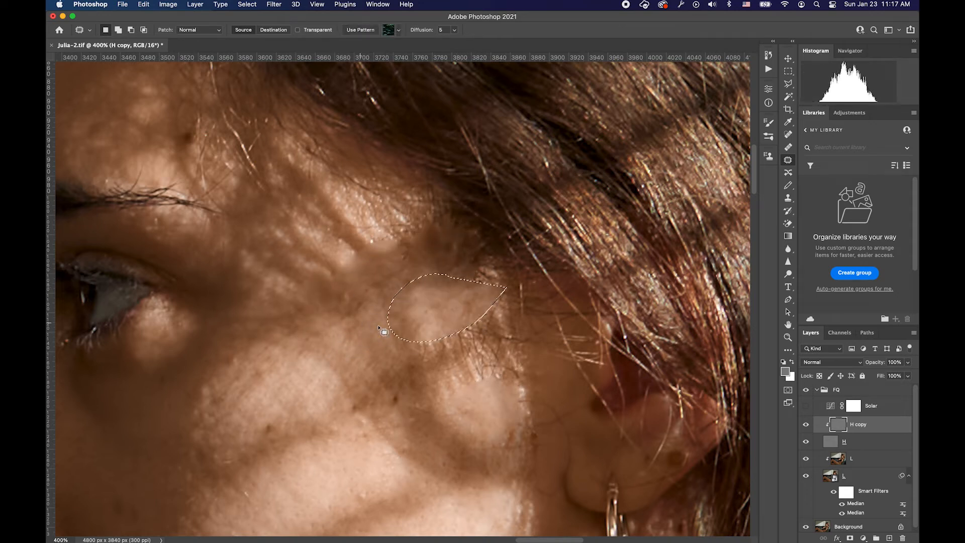
pyautogui.press('super+d')
pyautogui.moveTo(497, 355)
pyautogui.mouseDown()
pyautogui.moveTo(532, 317)
pyautogui.moveTo(490, 360)
pyautogui.moveTo(442, 370)
pyautogui.moveTo(453, 399)
pyautogui.moveTo(338, 399)
pyautogui.mouseUp()
pyautogui.press('super+d')
# - Patch the remaining fine hairs and marks on the skin in front of the ear and earlobe
pyautogui.hscroll(5, 403, 382)
pyautogui.scroll(2, 403, 382)
pyautogui.press('super+d')
pyautogui.scroll(-5, 337, 399)
pyautogui.hscroll(-2, 337, 400)
pyautogui.moveTo(396, 317)
pyautogui.mouseDown()
pyautogui.moveTo(333, 317)
pyautogui.moveTo(313, 373)
pyautogui.moveTo(396, 360)
pyautogui.moveTo(465, 302)
pyautogui.moveTo(453, 323)
pyautogui.moveTo(442, 301)
pyautogui.mouseUp()
pyautogui.press('super+d')
pyautogui.scroll(-3, 428, 308)
pyautogui.hscroll(1, 428, 308)
pyautogui.press('super+d')
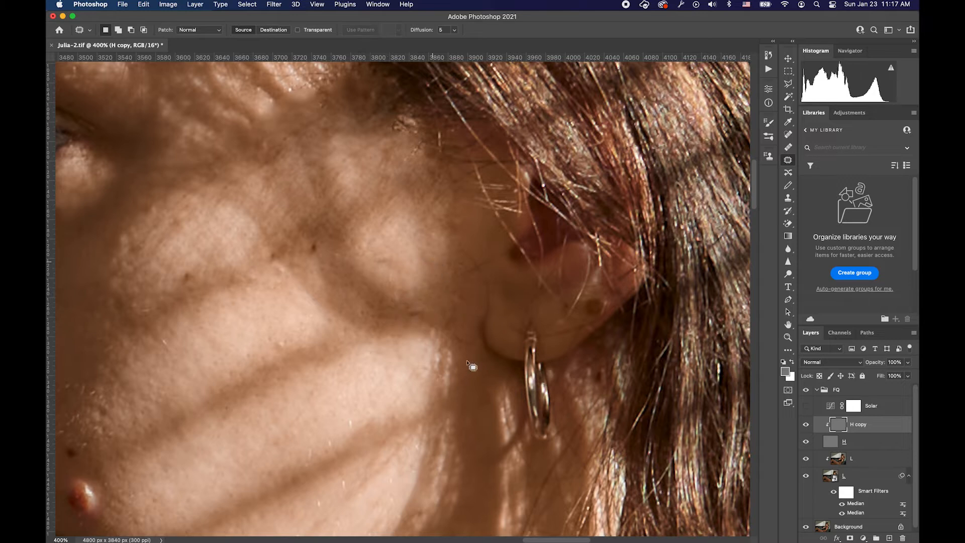
# - Clone skin texture over the leftover hair wisps at the temple hairline with the Clone Stamp at size 45
pyautogui.scroll(5, 417, 361)
pyautogui.hscroll(-2, 395, 324)
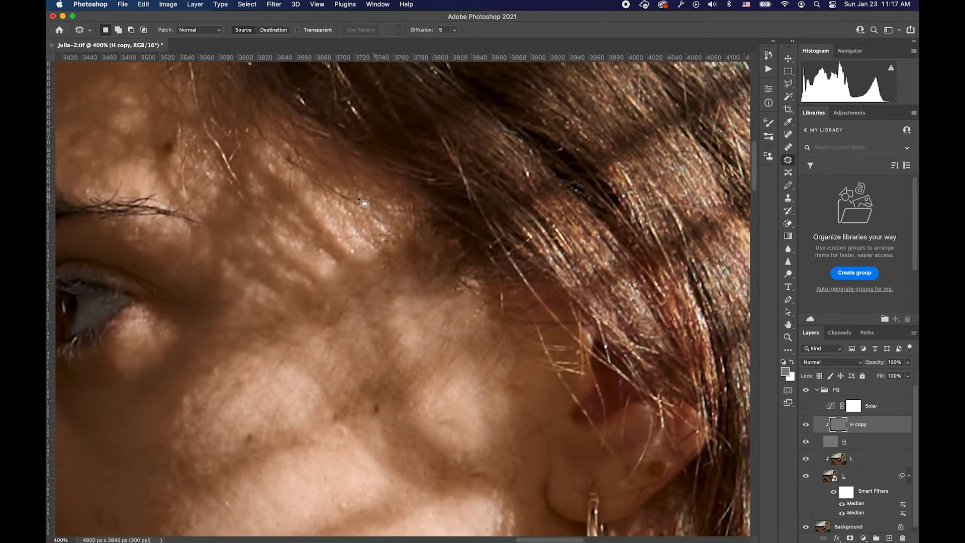
pyautogui.scroll(3, 423, 327)
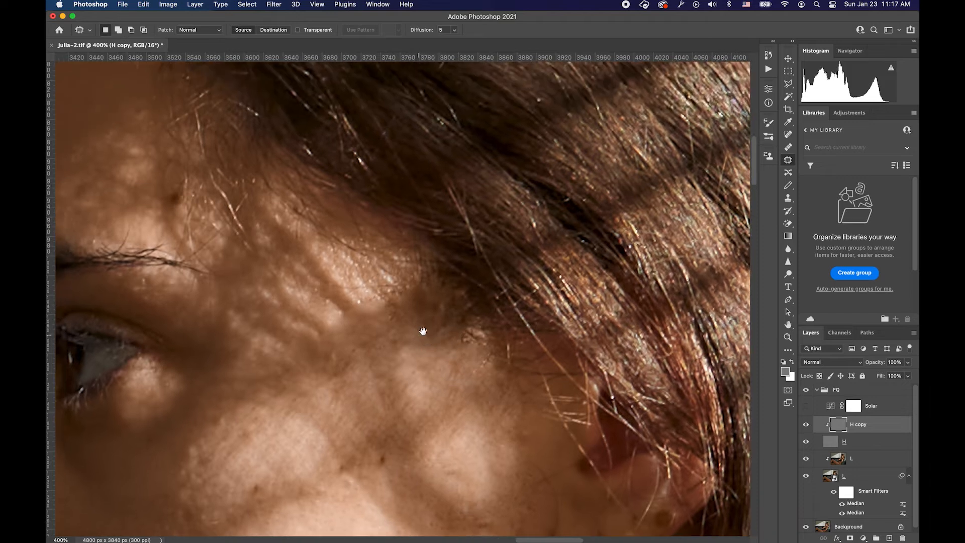
pyautogui.moveTo(472, 336); pyautogui.dragTo(507, 332)
pyautogui.scroll(3, 509, 336)
pyautogui.hscroll(-2, 508, 336)
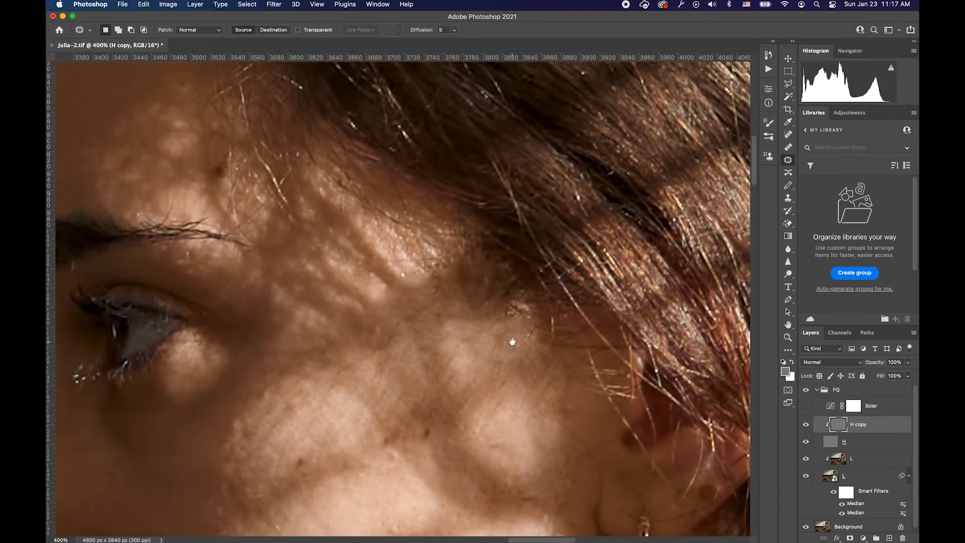
pyautogui.press('s')
pyautogui.moveTo(459, 292); pyautogui.dragTo(472, 291)
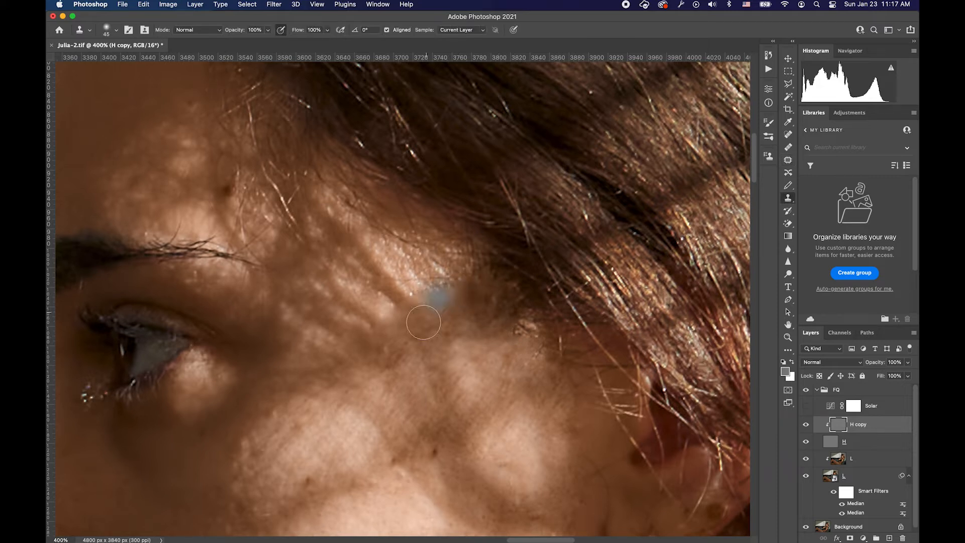
pyautogui.keyDown('alt'); pyautogui.click(508, 326); pyautogui.keyUp('alt')
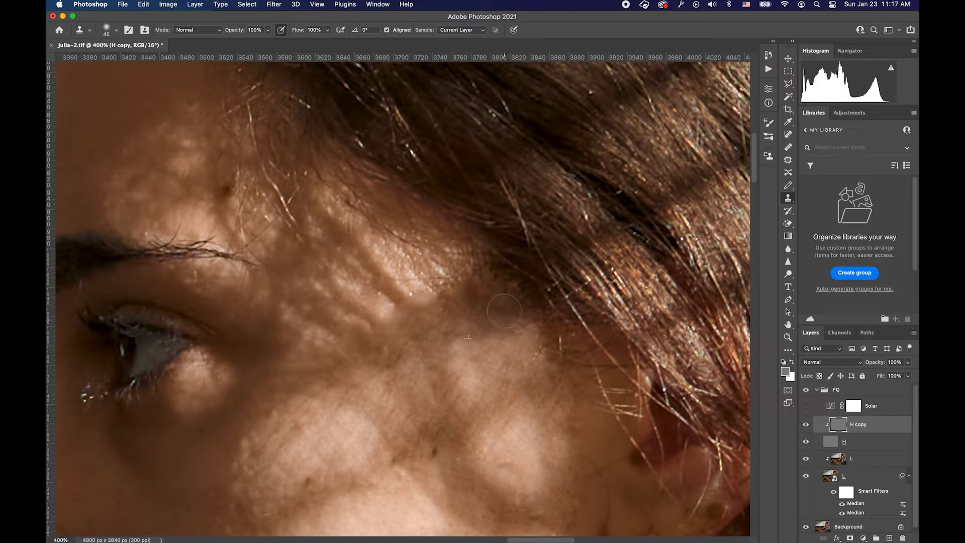
# - Clone out the short shiny hairs along the sunlit temple just below the hairline
pyautogui.click(456, 270)
pyautogui.click(456, 270)
pyautogui.moveTo(456, 270)
pyautogui.mouseDown()
pyautogui.moveTo(424, 267)
pyautogui.moveTo(460, 291)
pyautogui.moveTo(452, 301)
pyautogui.moveTo(478, 312)
pyautogui.moveTo(455, 305)
pyautogui.mouseUp()
pyautogui.click(389, 228)
pyautogui.click(383, 224)
pyautogui.click(421, 263)
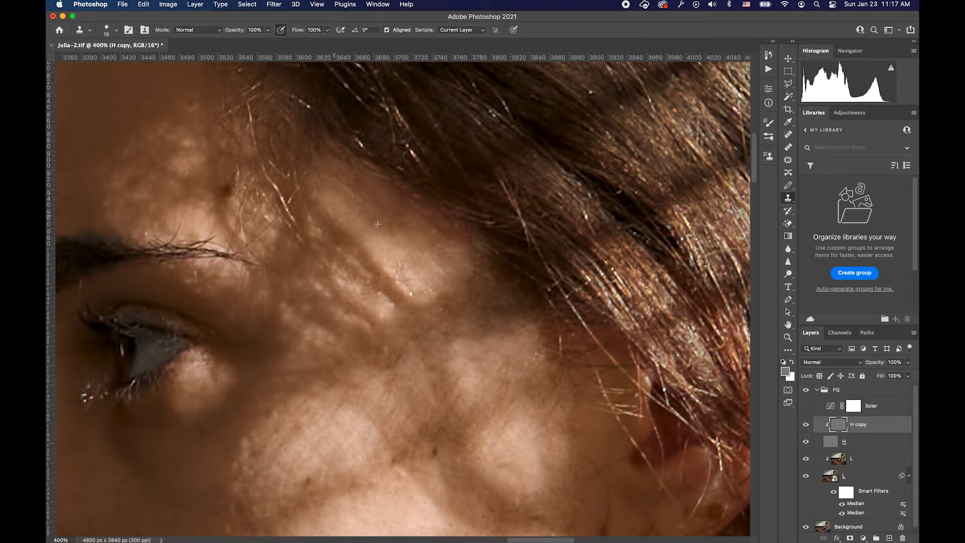
# - Clone away the remaining short wisps between the temple and the ear with the Clone Stamp at size 19, resampling nearby skin
pyautogui.moveTo(449, 328); pyautogui.dragTo(427, 305)
pyautogui.keyDown('alt'); pyautogui.click(432, 294); pyautogui.keyUp('alt')
pyautogui.moveTo(425, 260)
pyautogui.mouseDown()
pyautogui.moveTo(454, 251)
pyautogui.moveTo(463, 280)
pyautogui.mouseUp()
pyautogui.keyDown('alt'); pyautogui.click(484, 324); pyautogui.keyUp('alt')
pyautogui.moveTo(507, 304)
pyautogui.mouseDown()
pyautogui.moveTo(517, 301)
pyautogui.moveTo(521, 324)
pyautogui.mouseUp()
pyautogui.keyDown('alt'); pyautogui.click(493, 346); pyautogui.keyUp('alt')
pyautogui.click(451, 231)
pyautogui.moveTo(427, 201)
pyautogui.mouseDown()
pyautogui.moveTo(392, 234)
pyautogui.moveTo(389, 199)
pyautogui.moveTo(359, 189)
pyautogui.mouseUp()
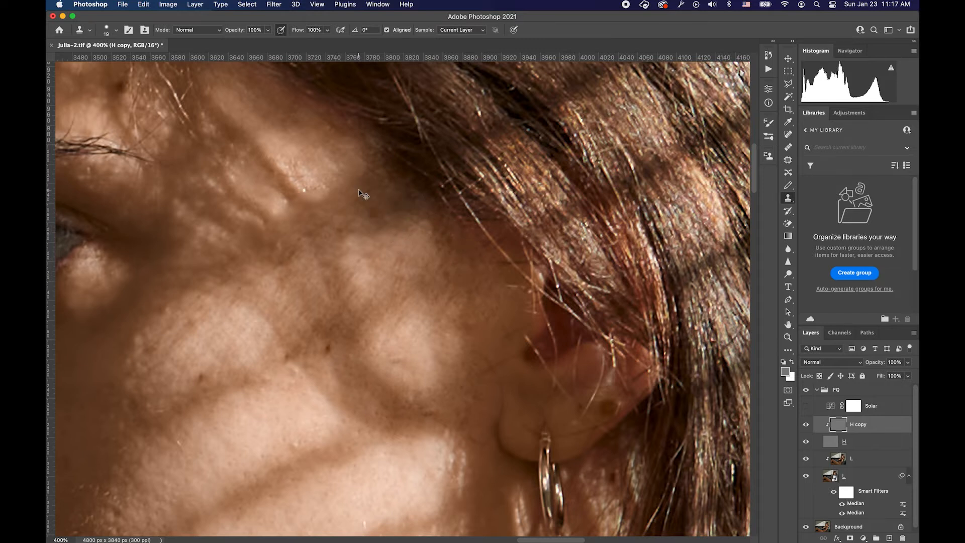
# - Compare the temple and cheek before and after retouching by toggling the FQ group's visibility
pyautogui.press('super+minus')
pyautogui.press('super+minus')
pyautogui.press('super+0')
pyautogui.scroll(7, 361, 193)
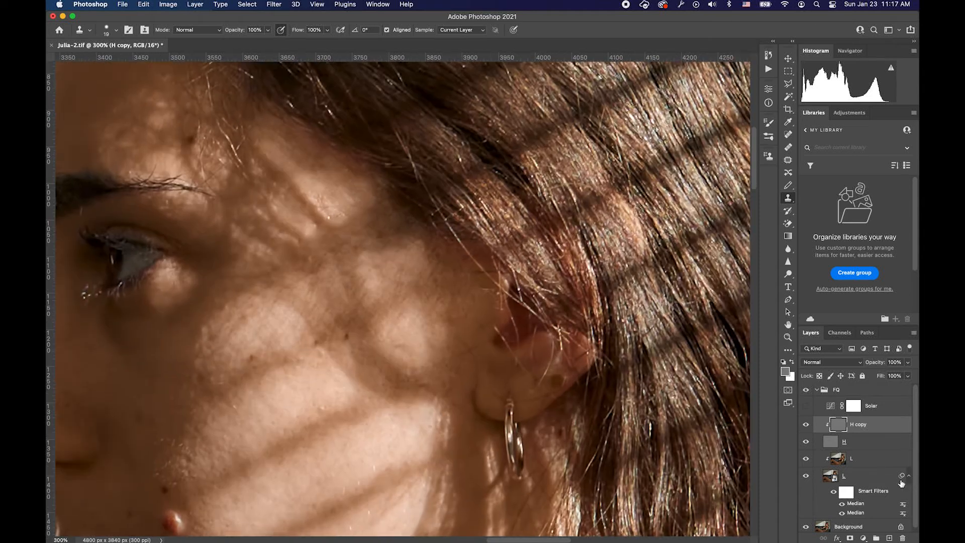
pyautogui.click(807, 391)
pyautogui.click(807, 391)
pyautogui.click(807, 392)
pyautogui.click(806, 392)
pyautogui.click(807, 391)
pyautogui.click(808, 392)
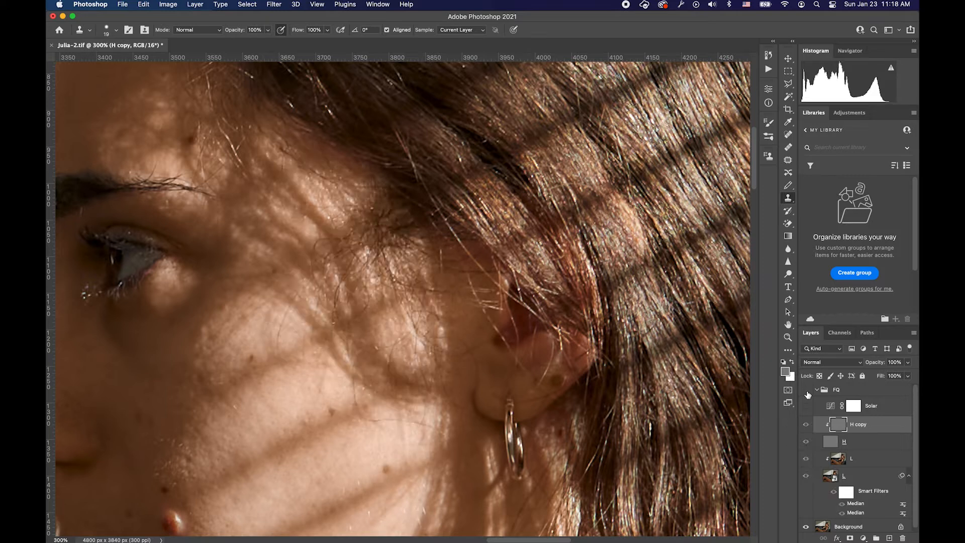
pyautogui.click(807, 392)
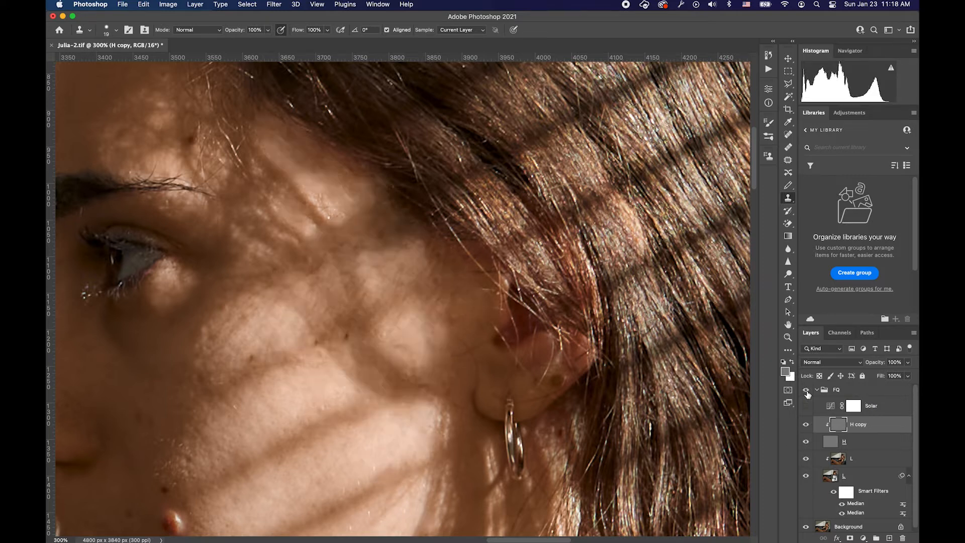
pyautogui.scroll(-5, 496, 325)
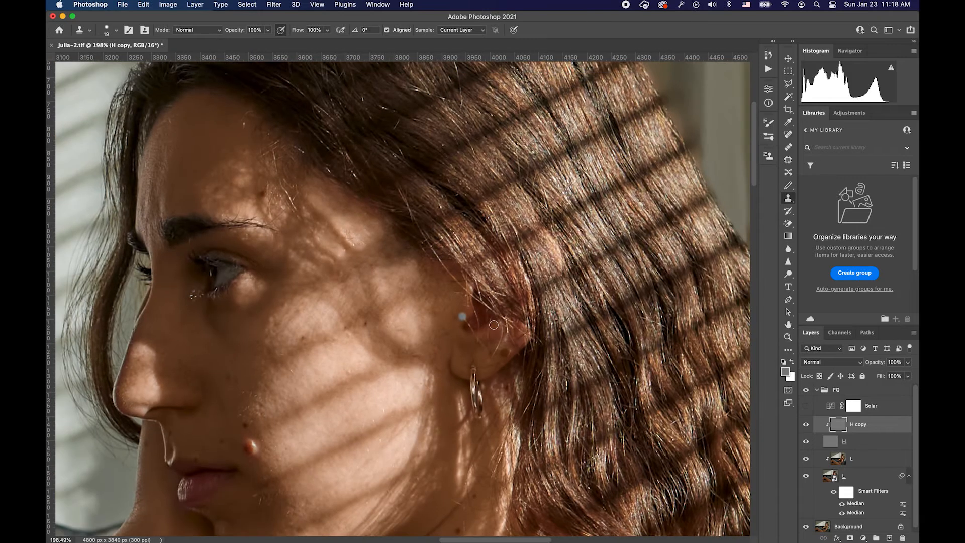
pyautogui.scroll(5, 493, 325)
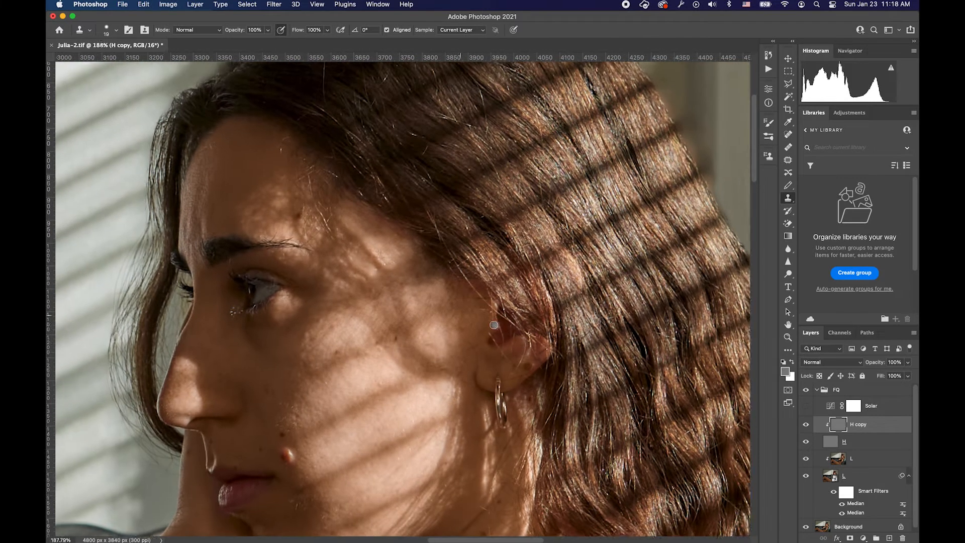
pyautogui.hscroll(-3, 446, 332)
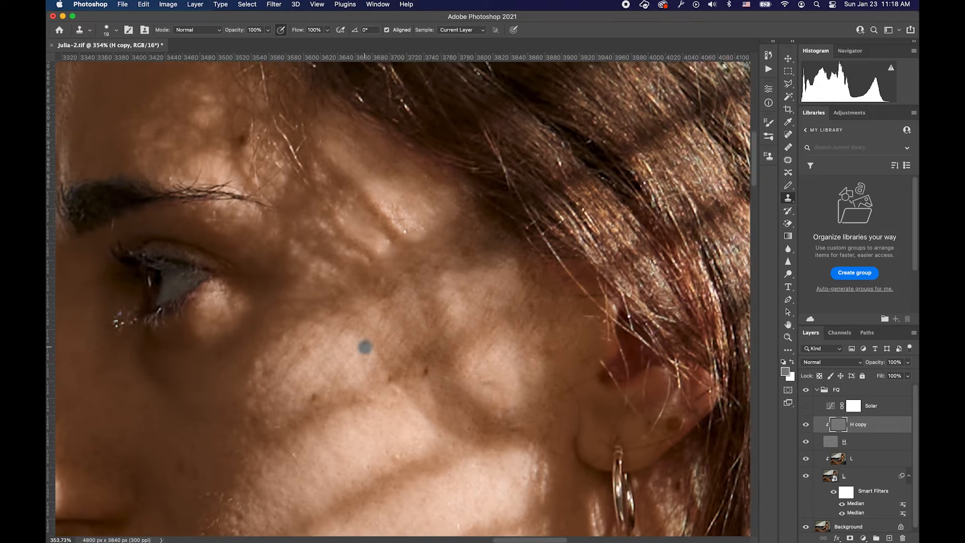
# - Patch the uneven skin spot on the sunlit upper cheek on the clipped low-frequency layer L
pyautogui.press('b')
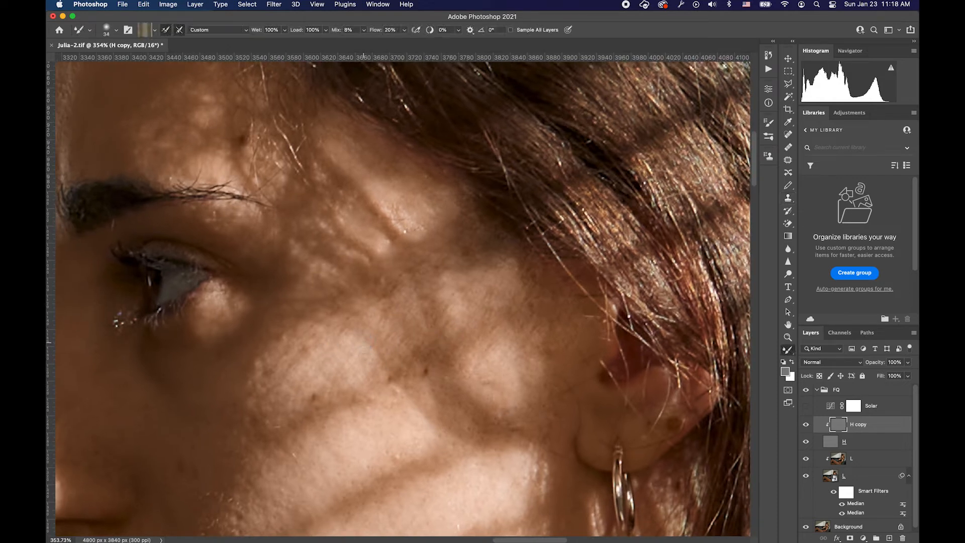
pyautogui.click(835, 461)
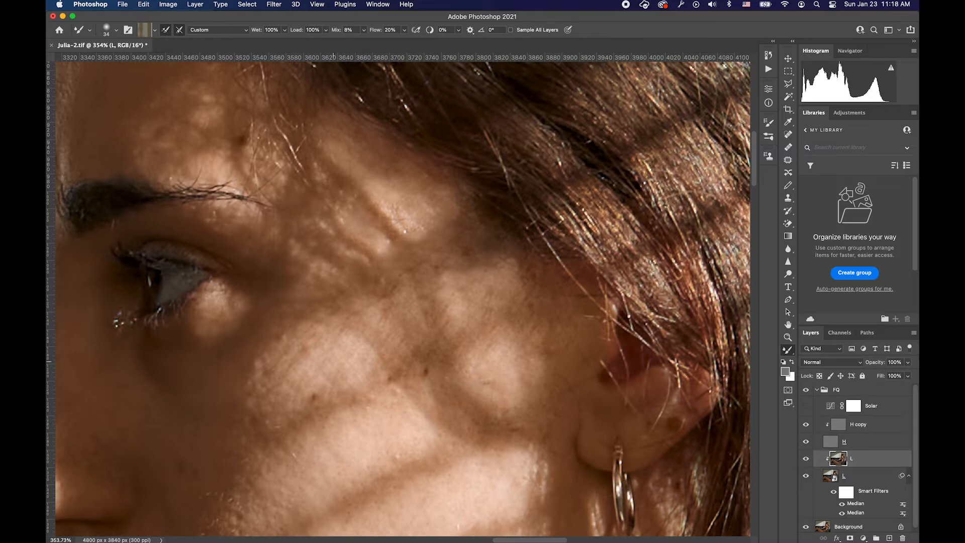
pyautogui.press('j')
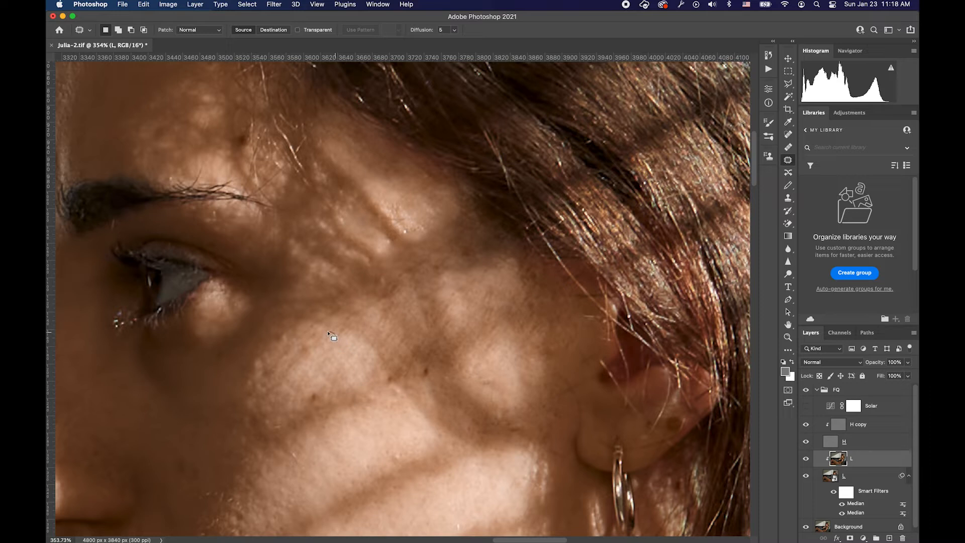
pyautogui.moveTo(319, 316)
pyautogui.mouseDown()
pyautogui.moveTo(353, 305)
pyautogui.moveTo(269, 381)
pyautogui.moveTo(307, 317)
pyautogui.mouseUp()
pyautogui.click(338, 339)
pyautogui.click(288, 395)
pyautogui.moveTo(324, 370); pyautogui.dragTo(326, 368)
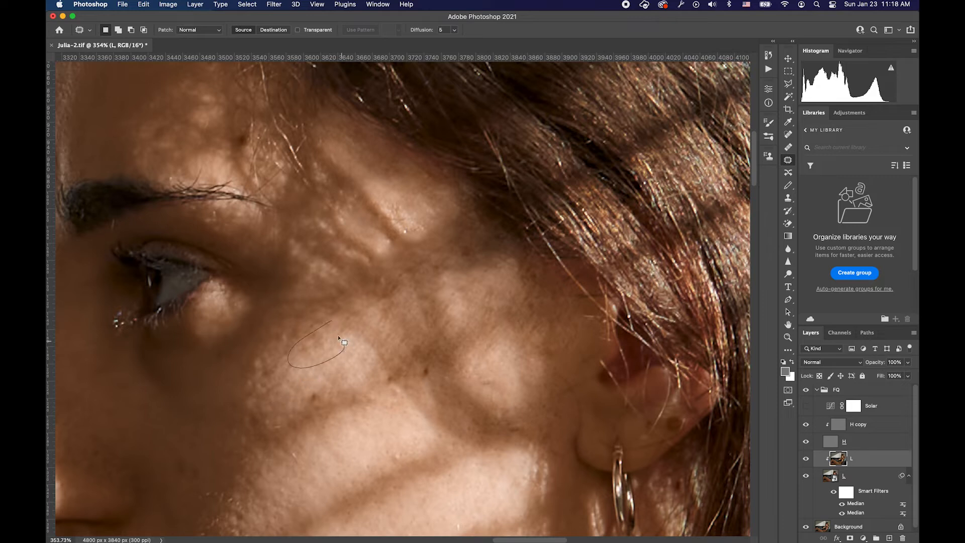
# - Save the TIFF with its layers, no image compression and RLE layer compression, and clear the patch selection
pyautogui.press('super+s')
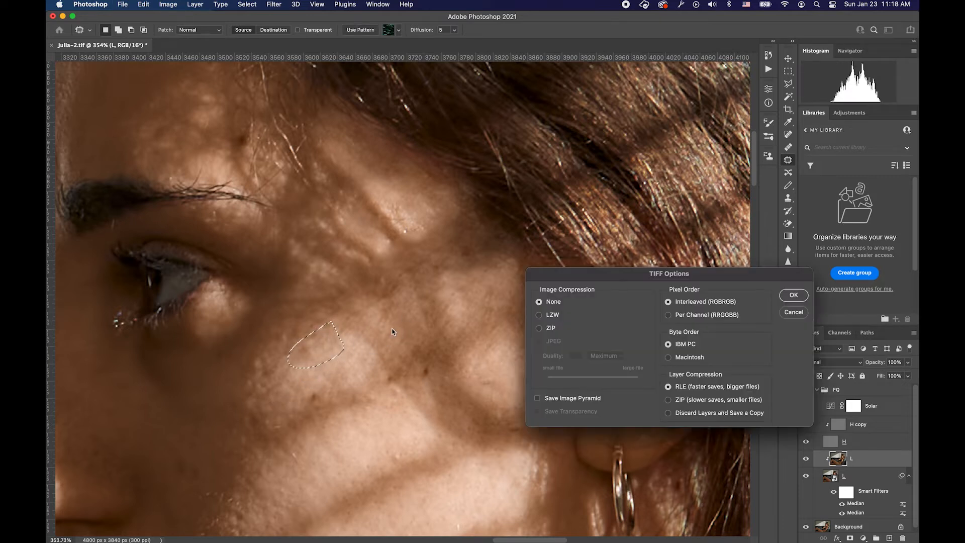
pyautogui.press('Return')
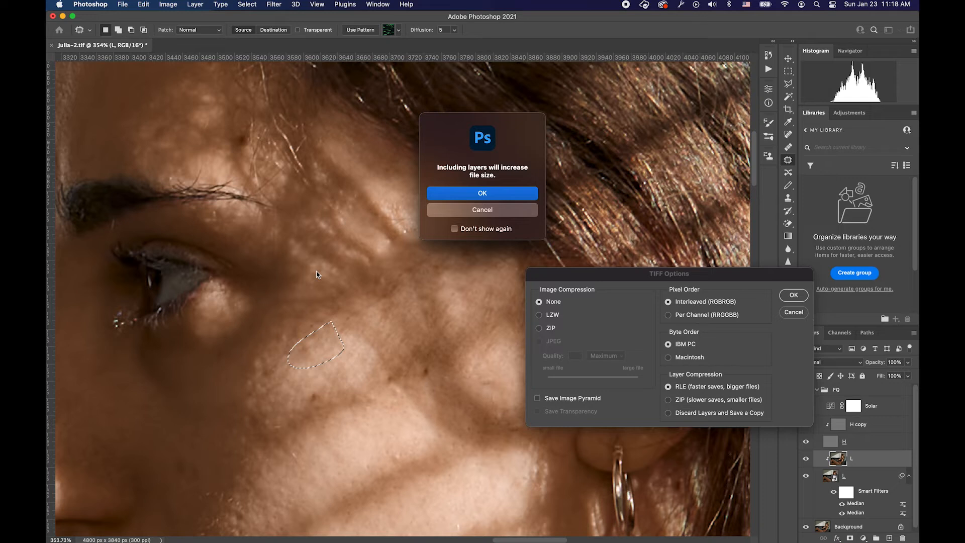
pyautogui.press('Return')
pyautogui.press('super+d')
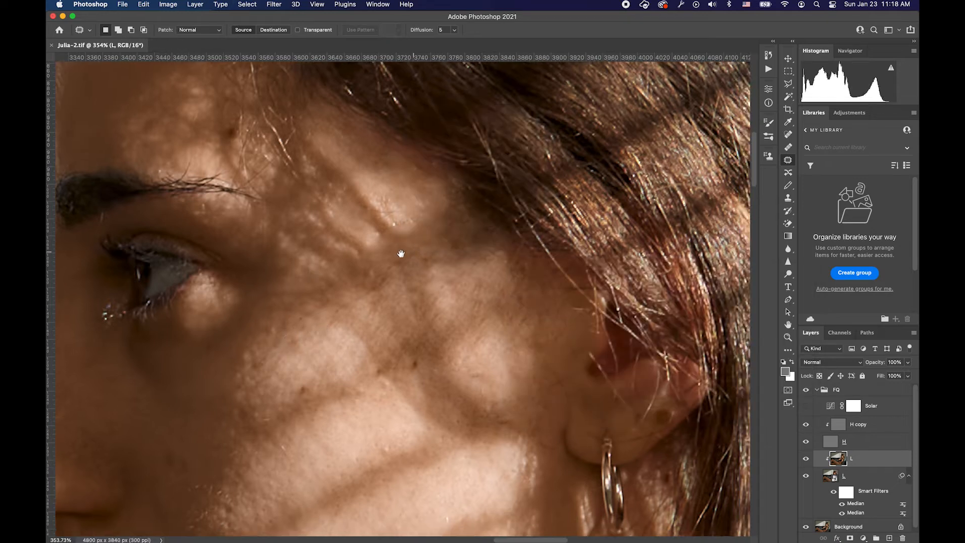
# - Patch the small dark spots on the temple beside the hairline on the low-frequency layer L
pyautogui.moveTo(401, 255)
pyautogui.mouseDown()
pyautogui.moveTo(343, 248)
pyautogui.moveTo(282, 298)
pyautogui.moveTo(302, 272)
pyautogui.mouseUp()
pyautogui.moveTo(290, 285); pyautogui.dragTo(305, 301)
pyautogui.press('super+d')
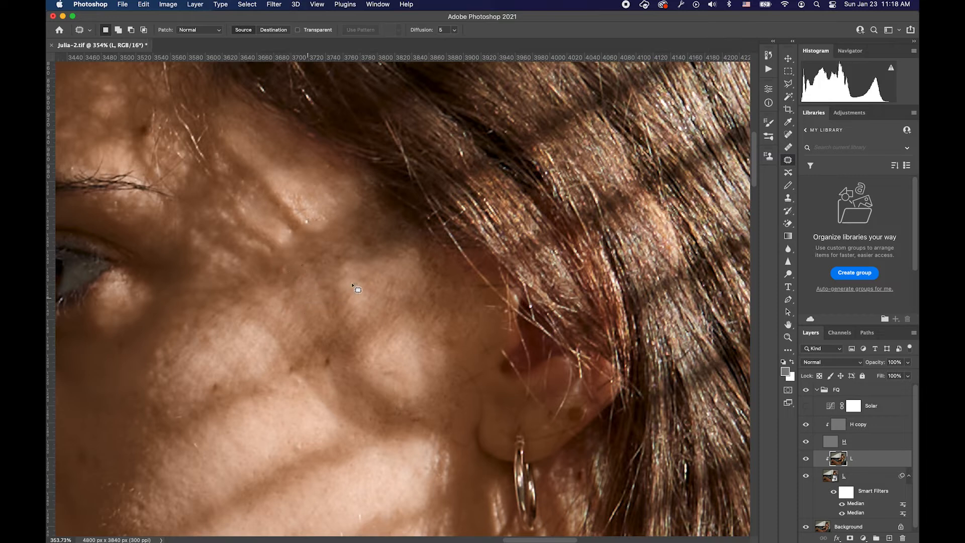
pyautogui.moveTo(373, 233)
pyautogui.mouseDown()
pyautogui.moveTo(409, 276)
pyautogui.moveTo(436, 284)
pyautogui.mouseUp()
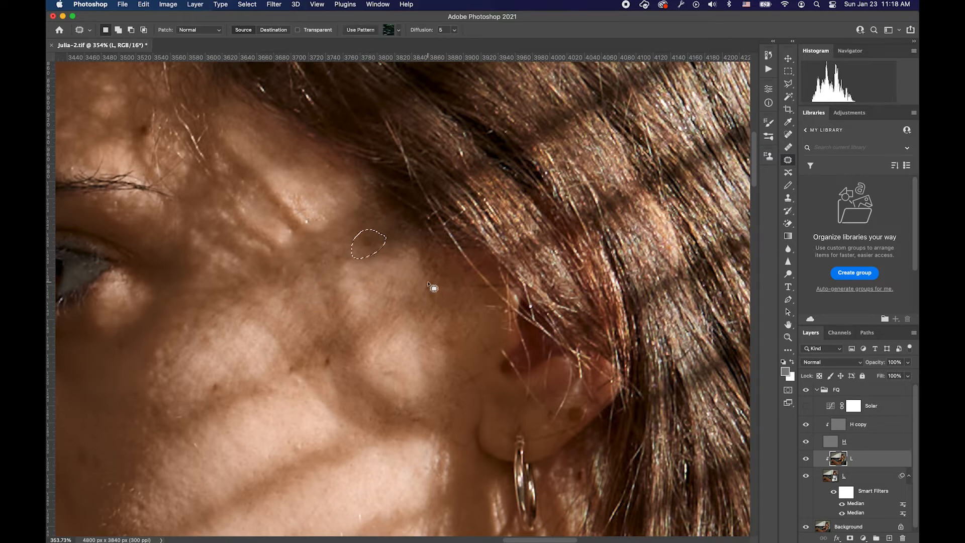
pyautogui.press('super+d')
# - Blend the skin tones across the temple and upper cheek on layer L with the Mixer Brush at size 12 and 1% flow
pyautogui.click(842, 432)
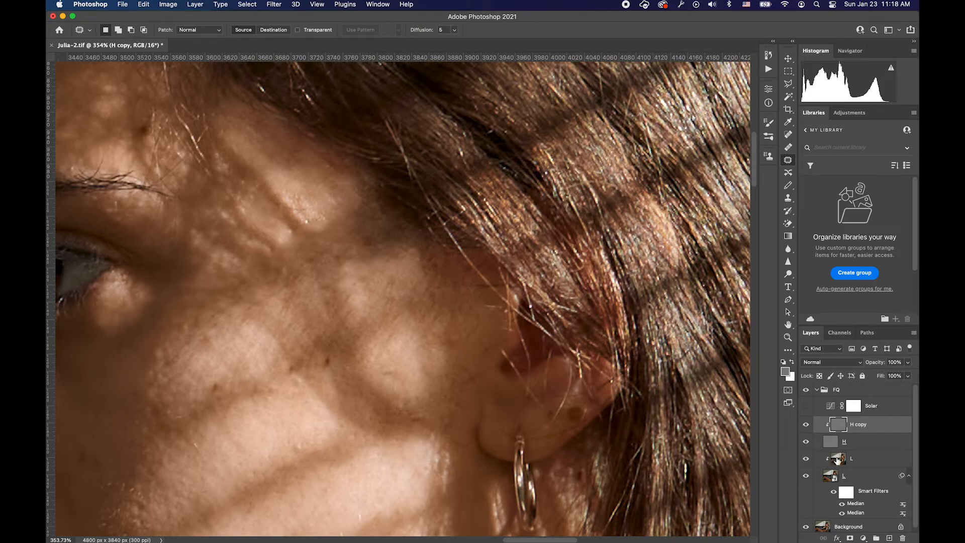
pyautogui.click(836, 464)
pyautogui.press('b')
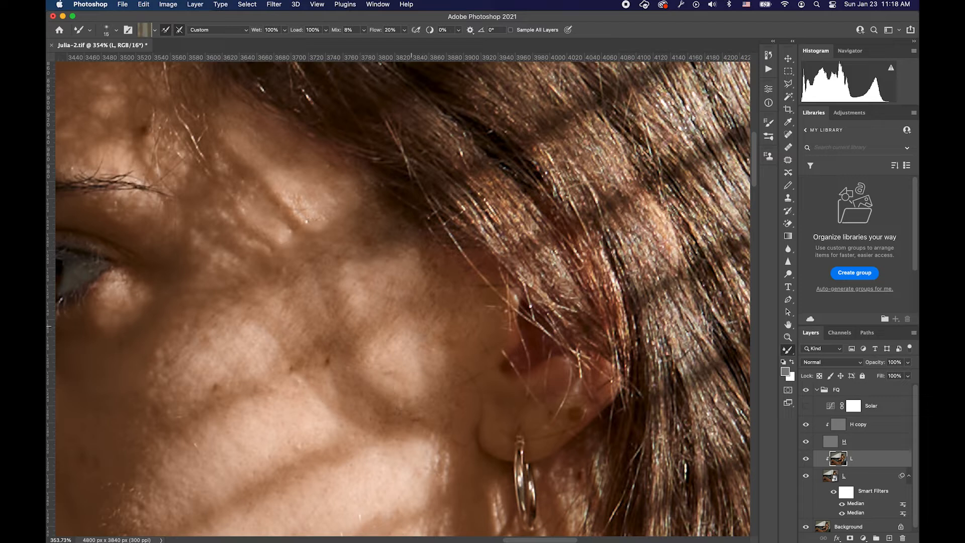
pyautogui.moveTo(387, 349); pyautogui.dragTo(378, 349)
pyautogui.keyDown('alt'); pyautogui.click(365, 338); pyautogui.keyUp('alt')
pyautogui.moveTo(322, 237)
pyautogui.mouseDown()
pyautogui.moveTo(337, 274)
pyautogui.moveTo(365, 296)
pyautogui.mouseUp()
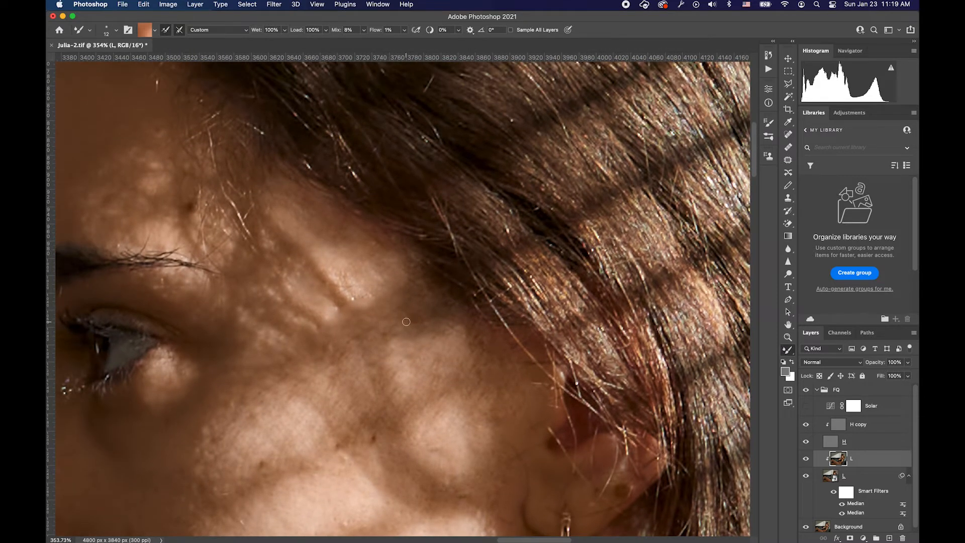
pyautogui.moveTo(387, 352); pyautogui.dragTo(422, 297)
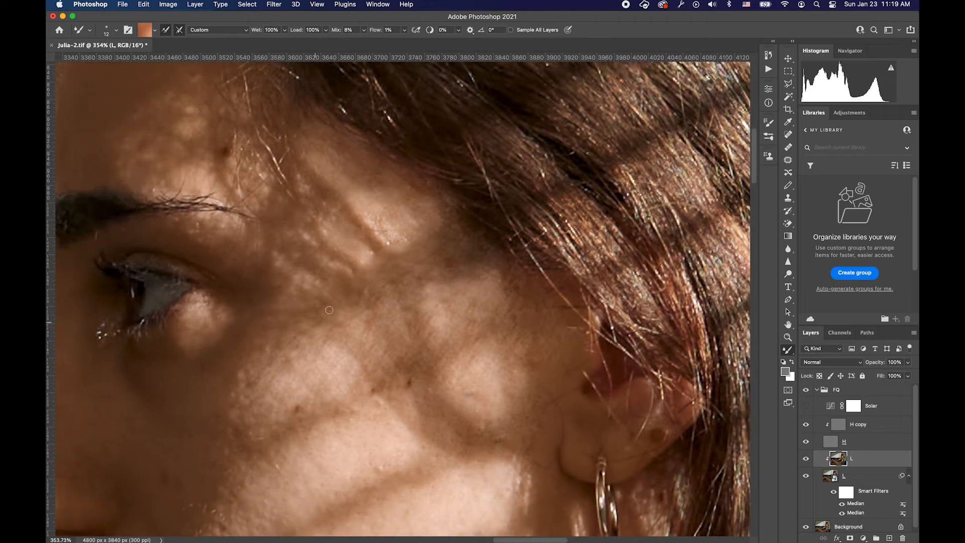
pyautogui.moveTo(345, 332); pyautogui.dragTo(336, 312)
# - Clone out the stray hairs along the forehead hairline on the H copy layer with the Clone Stamp at size 19
pyautogui.click(838, 425)
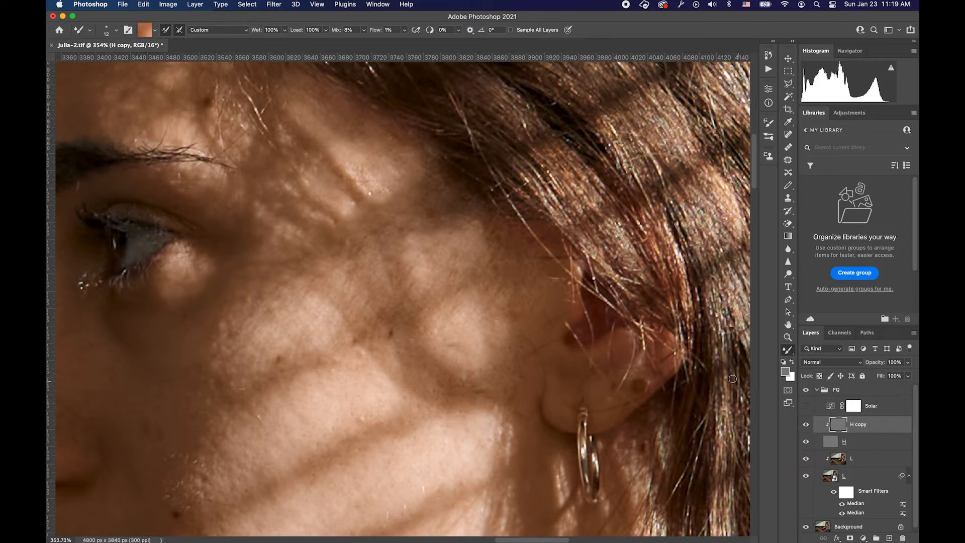
pyautogui.press('j')
pyautogui.moveTo(307, 138); pyautogui.dragTo(421, 304)
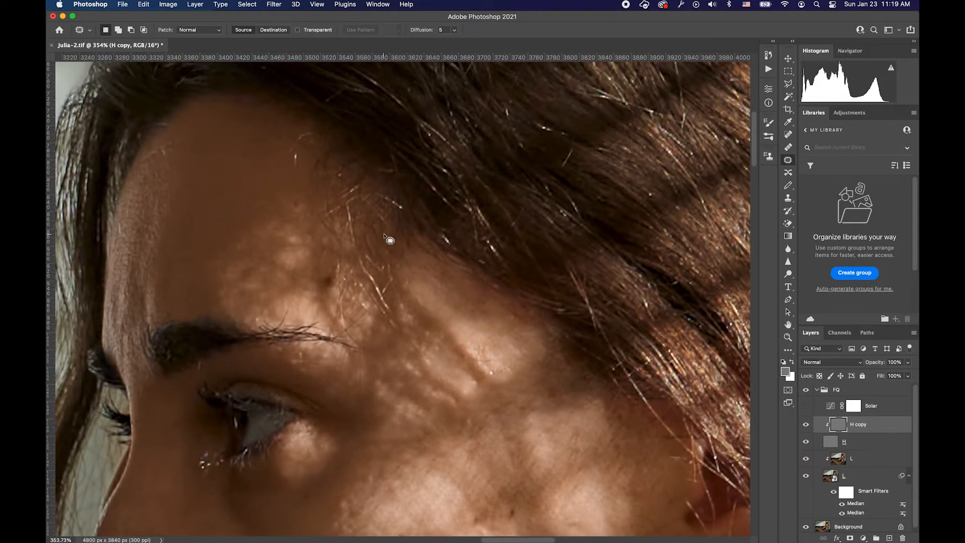
pyautogui.press('s')
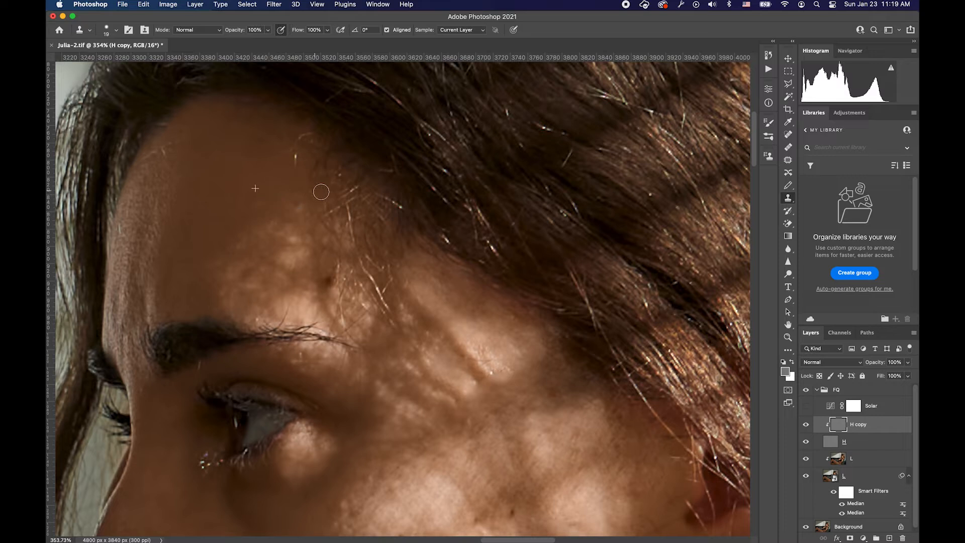
pyautogui.keyDown('alt'); pyautogui.click(306, 184); pyautogui.keyUp('alt')
pyautogui.click(297, 146)
pyautogui.moveTo(334, 212)
pyautogui.mouseDown()
pyautogui.moveTo(306, 200)
pyautogui.moveTo(334, 180)
pyautogui.moveTo(351, 195)
pyautogui.moveTo(347, 170)
pyautogui.mouseUp()
pyautogui.moveTo(385, 312)
pyautogui.mouseDown()
pyautogui.moveTo(372, 291)
pyautogui.moveTo(368, 249)
pyautogui.moveTo(359, 261)
pyautogui.moveTo(351, 220)
pyautogui.moveTo(375, 227)
pyautogui.moveTo(374, 199)
pyautogui.moveTo(421, 246)
pyautogui.moveTo(387, 256)
pyautogui.moveTo(403, 288)
pyautogui.moveTo(378, 259)
pyautogui.moveTo(354, 292)
pyautogui.moveTo(347, 273)
pyautogui.moveTo(318, 257)
pyautogui.moveTo(349, 264)
pyautogui.moveTo(351, 305)
pyautogui.mouseUp()
# - Clone away the dark spot and shiny hair wisps above the eyebrow's outer end, resampling nearby skin texture
pyautogui.keyDown('alt'); pyautogui.click(290, 244); pyautogui.keyUp('alt')
pyautogui.keyDown('alt'); pyautogui.click(300, 261); pyautogui.keyUp('alt')
pyautogui.click(323, 283)
pyautogui.keyDown('alt'); pyautogui.click(453, 292); pyautogui.keyUp('alt')
pyautogui.moveTo(377, 323)
pyautogui.mouseDown()
pyautogui.moveTo(366, 272)
pyautogui.moveTo(375, 276)
pyautogui.moveTo(356, 240)
pyautogui.moveTo(379, 233)
pyautogui.moveTo(377, 217)
pyautogui.moveTo(426, 257)
pyautogui.mouseUp()
pyautogui.keyDown('alt'); pyautogui.click(436, 318); pyautogui.keyUp('alt')
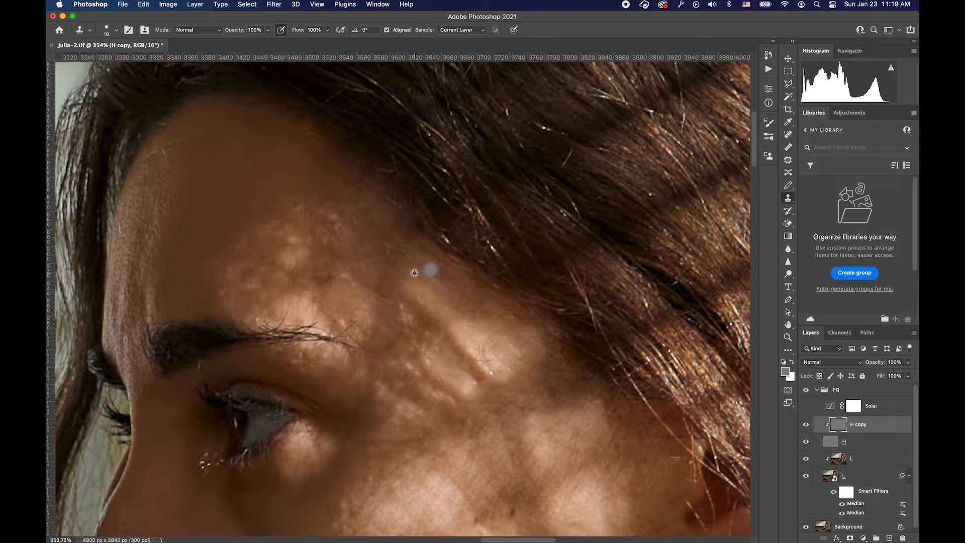
# - Clone clean skin texture over the leftover marks on the forehead just below the hairline
pyautogui.keyDown('alt'); pyautogui.click(282, 233); pyautogui.keyUp('alt')
pyautogui.moveTo(327, 226); pyautogui.dragTo(331, 234)
pyautogui.keyDown('alt'); pyautogui.click(278, 227); pyautogui.keyUp('alt')
pyautogui.moveTo(305, 203); pyautogui.dragTo(303, 210)
# - Review the whole head and toggle the FQ group's visibility to compare the retouched portrait with the original
pyautogui.scroll(-3, 374, 252)
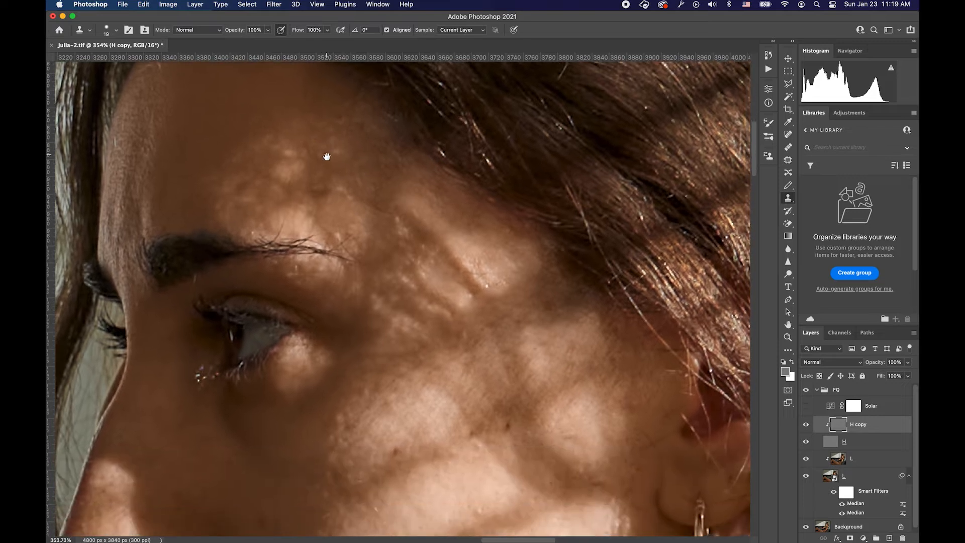
pyautogui.press('super+1')
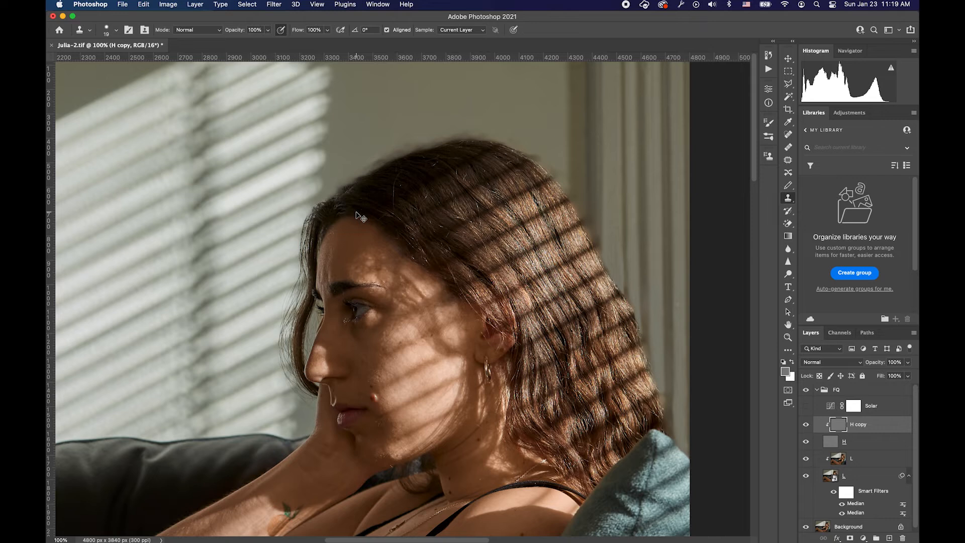
pyautogui.press('super+minus')
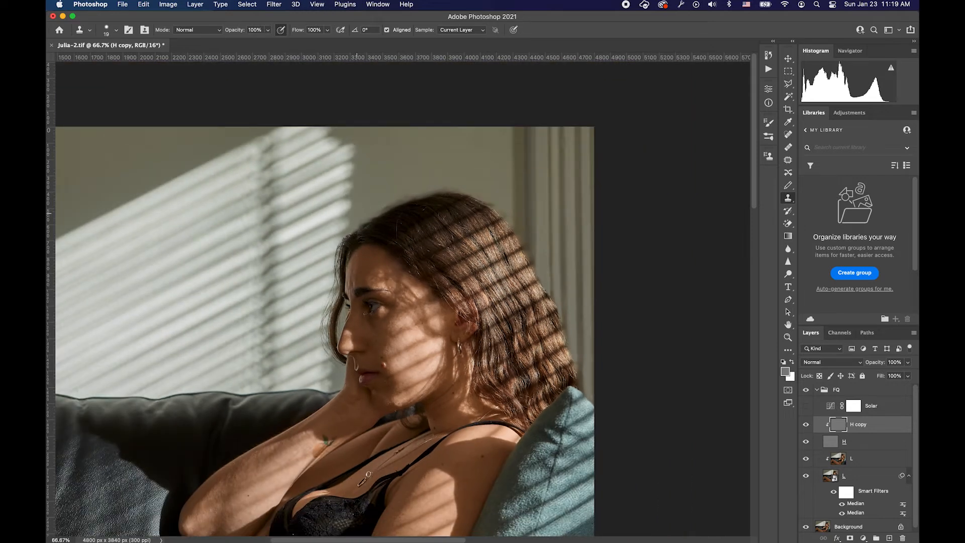
pyautogui.scroll(3, 455, 306)
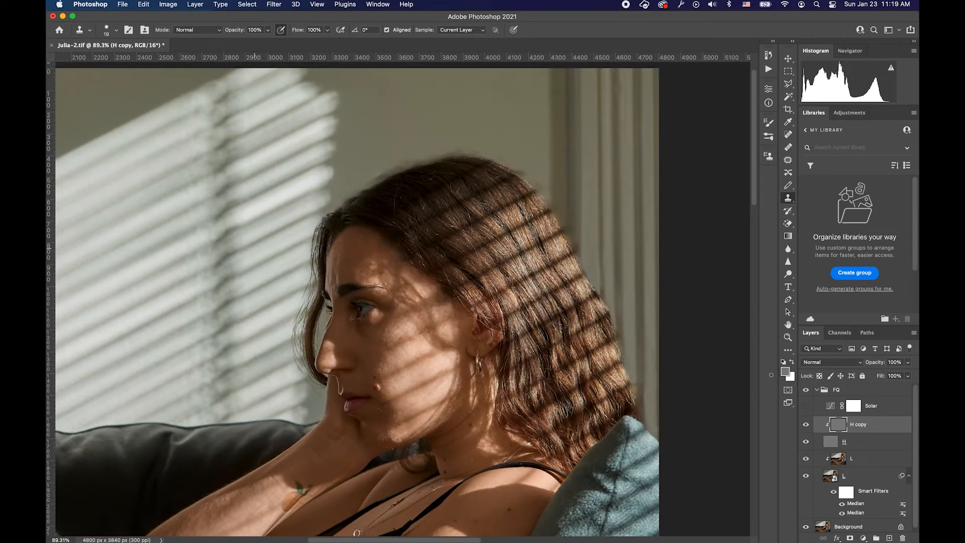
pyautogui.click(806, 391)
pyautogui.click(807, 390)
pyautogui.click(807, 391)
pyautogui.click(807, 390)
pyautogui.click(806, 390)
pyautogui.click(807, 390)
pyautogui.click(806, 390)
pyautogui.click(806, 391)
pyautogui.scroll(5, 446, 315)
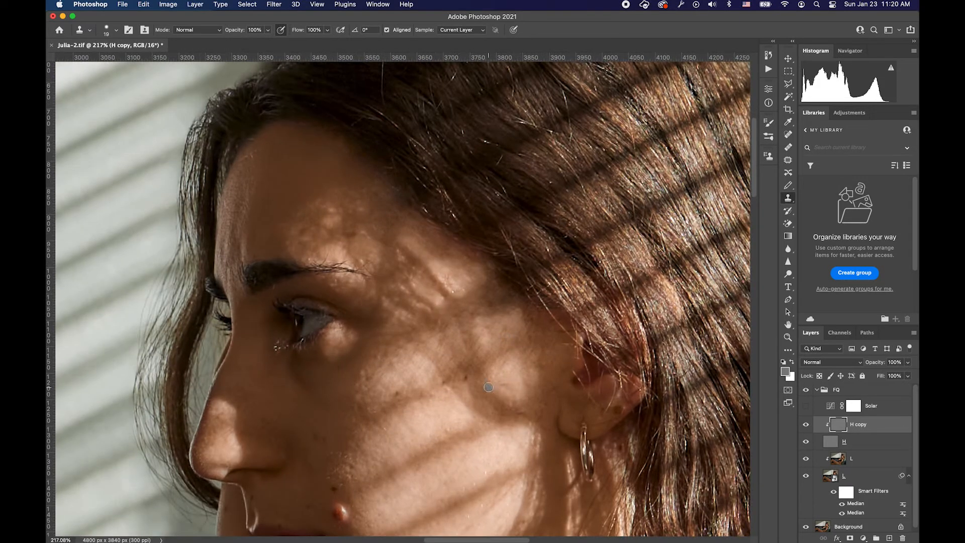
# - Clone skin texture over the remaining small marks between the eyebrow's outer end and the temple hairline
pyautogui.scroll(2, 277, 240)
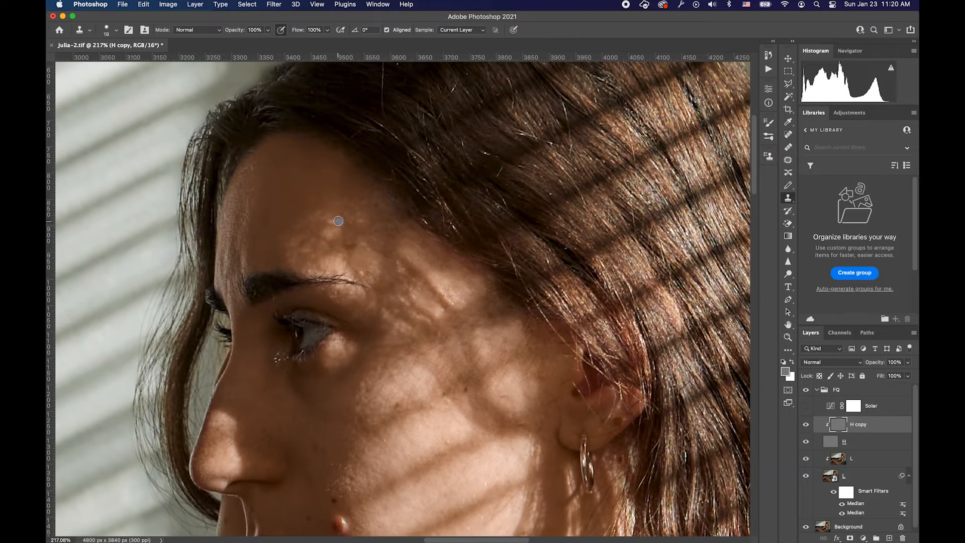
pyautogui.moveTo(342, 251); pyautogui.dragTo(354, 246)
pyautogui.keyDown('alt'); pyautogui.click(401, 249); pyautogui.keyUp('alt')
pyautogui.moveTo(442, 259); pyautogui.dragTo(381, 225)
pyautogui.keyDown('alt'); pyautogui.click(382, 255); pyautogui.keyUp('alt')
pyautogui.moveTo(350, 252); pyautogui.dragTo(277, 214)
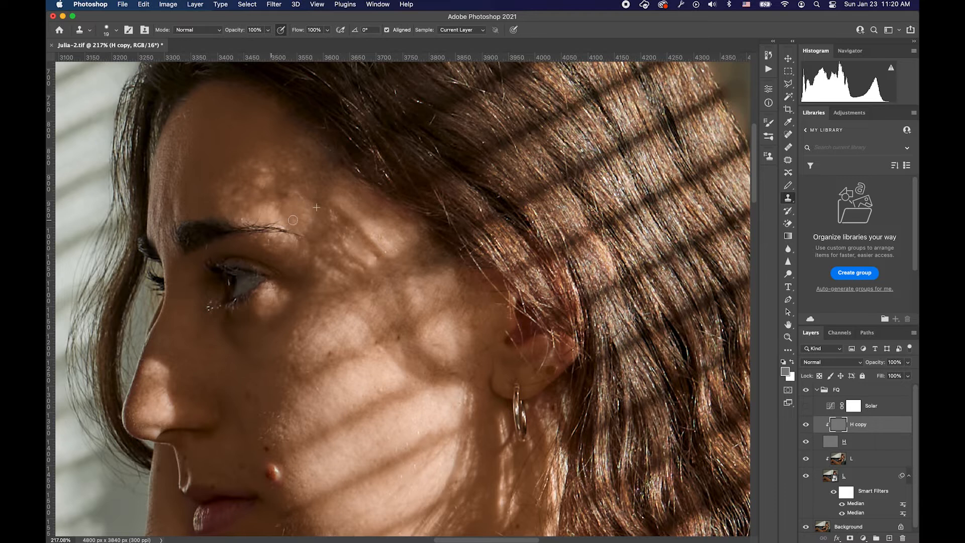
# - Switch to the Mixer Brush for the skin between the eye and the ear
pyautogui.scroll(-3, 367, 291)
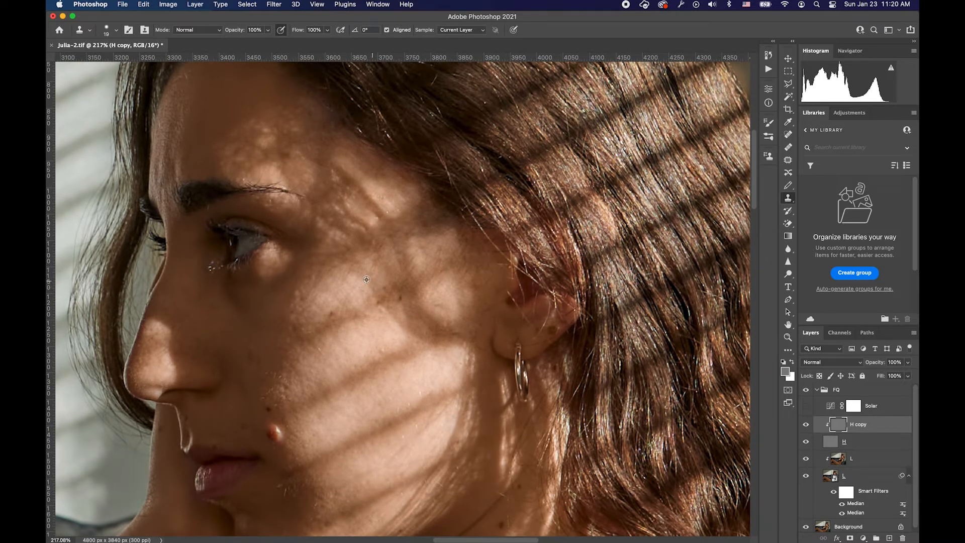
pyautogui.scroll(2, 394, 276)
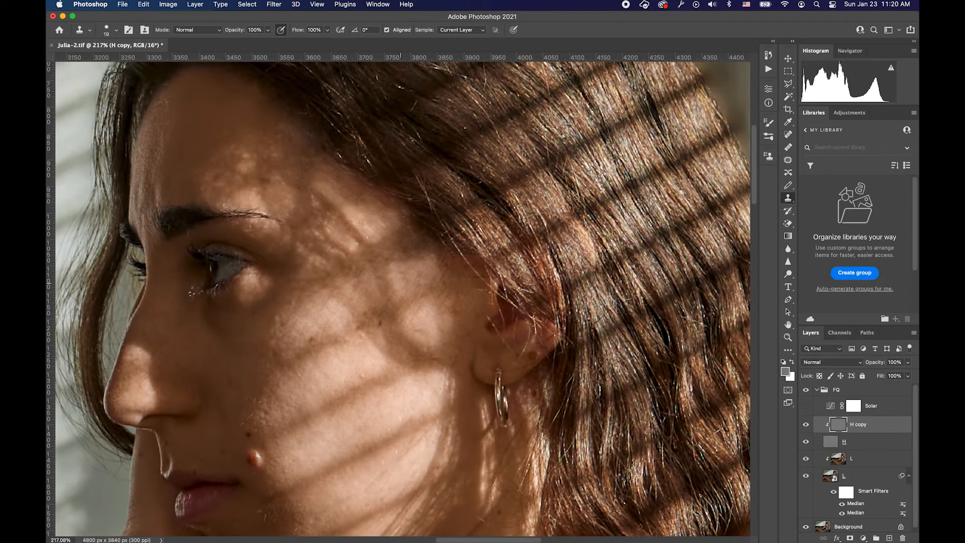
pyautogui.press('b')
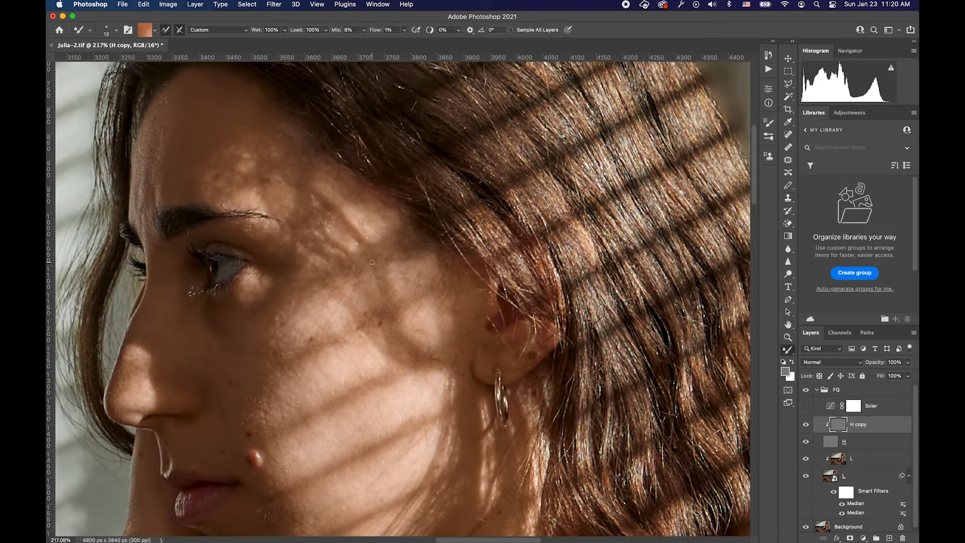
# - Even out the blotchy shadow edges on the cheek with an enlarged Clone Stamp brush on the clipped L layer
pyautogui.press(']')
pyautogui.press(']')
pyautogui.click(839, 458)
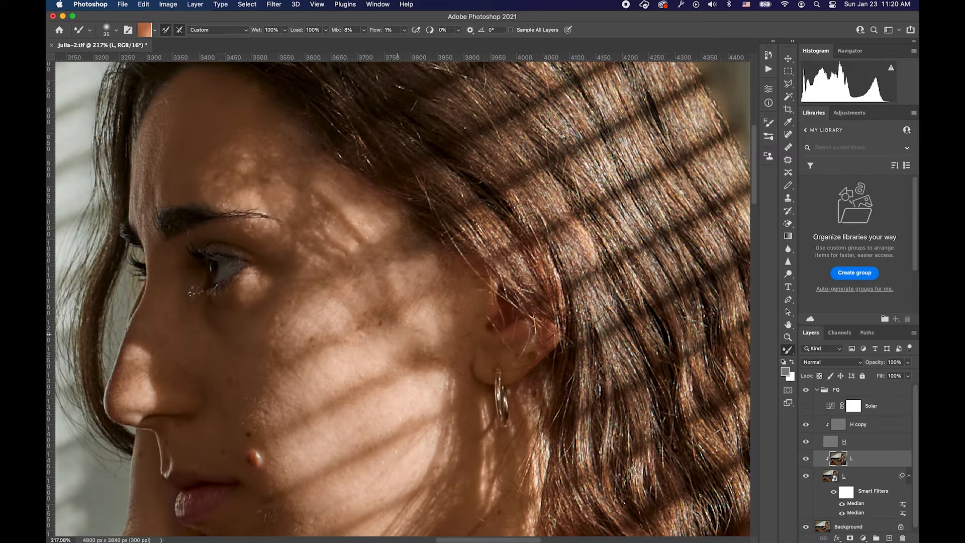
pyautogui.press('j')
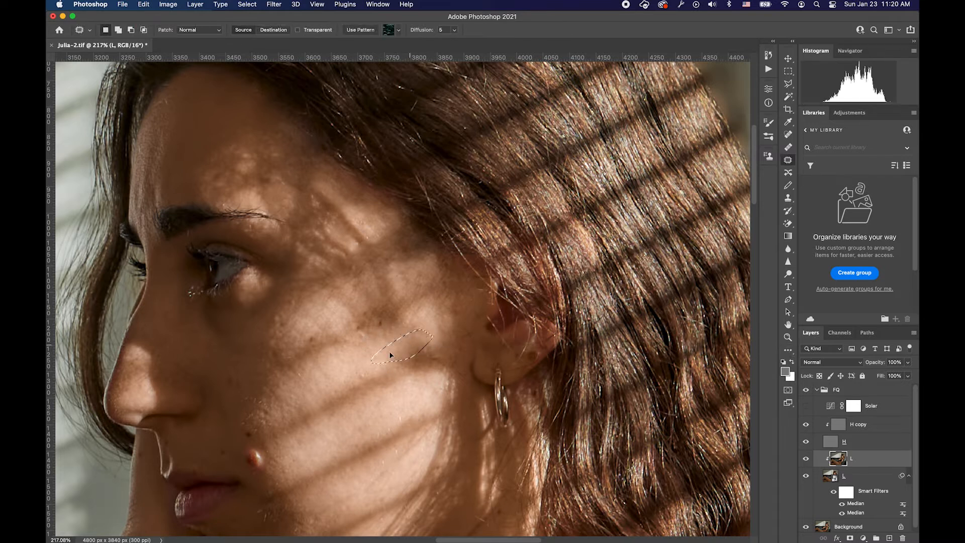
pyautogui.press('s')
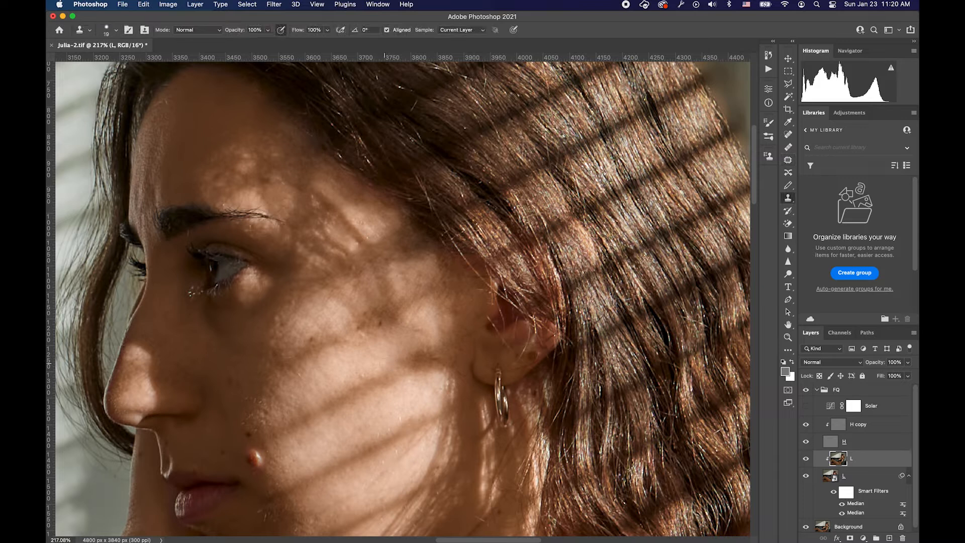
pyautogui.press(']')
pyautogui.press(']')
pyautogui.moveTo(401, 354)
pyautogui.mouseDown()
pyautogui.moveTo(415, 348)
pyautogui.moveTo(388, 345)
pyautogui.moveTo(373, 300)
pyautogui.mouseUp()
pyautogui.press('super+z')
pyautogui.moveTo(383, 220); pyautogui.dragTo(388, 137)
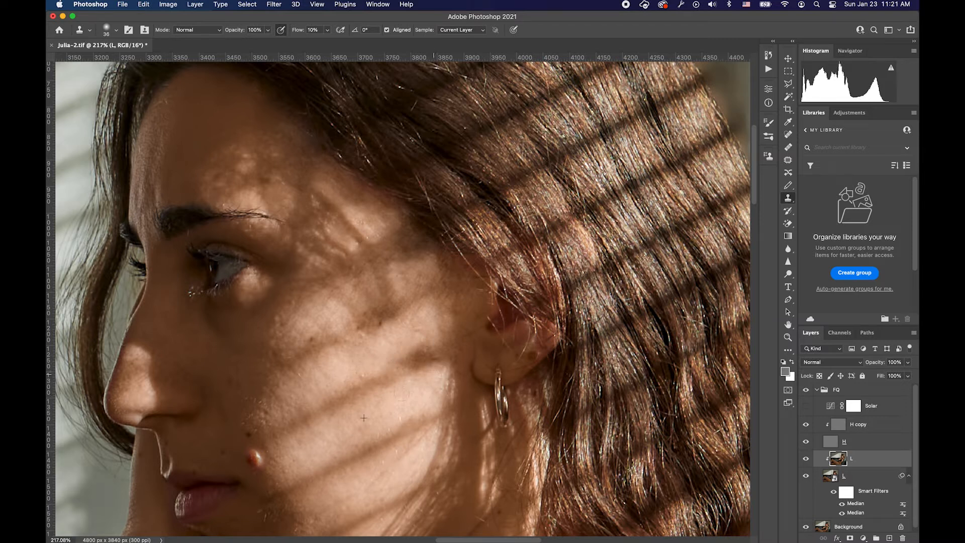
# - Set the Clone Stamp's blending mode to Normal and its flow to 1%, and soften the forehead tones on the L layer
pyautogui.hotkey('alt', 'shift', 'y')
pyautogui.click(197, 30)
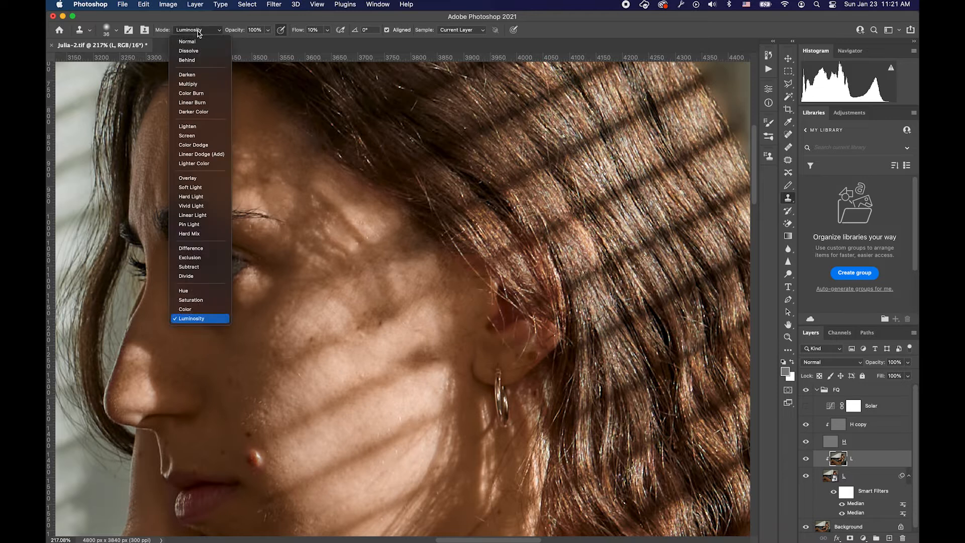
pyautogui.click(198, 39)
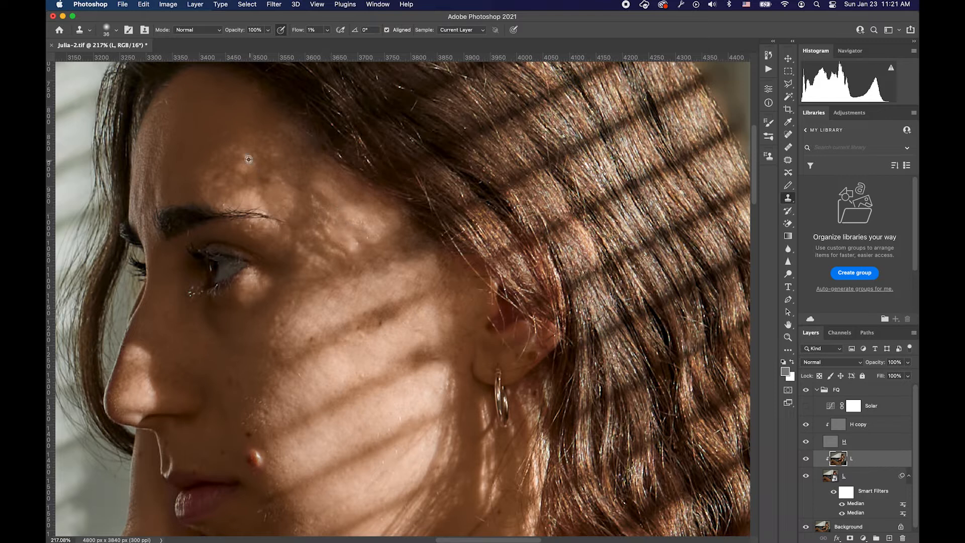
pyautogui.moveTo(194, 168)
pyautogui.mouseDown()
pyautogui.moveTo(194, 181)
pyautogui.moveTo(209, 174)
pyautogui.moveTo(201, 172)
pyautogui.mouseUp()
pyautogui.press('b')
pyautogui.press('[')
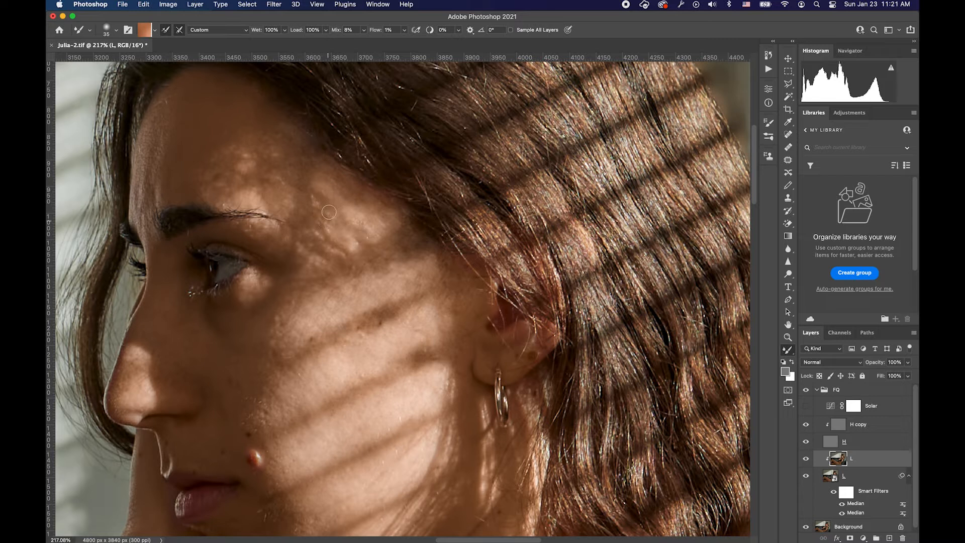
pyautogui.press('s')
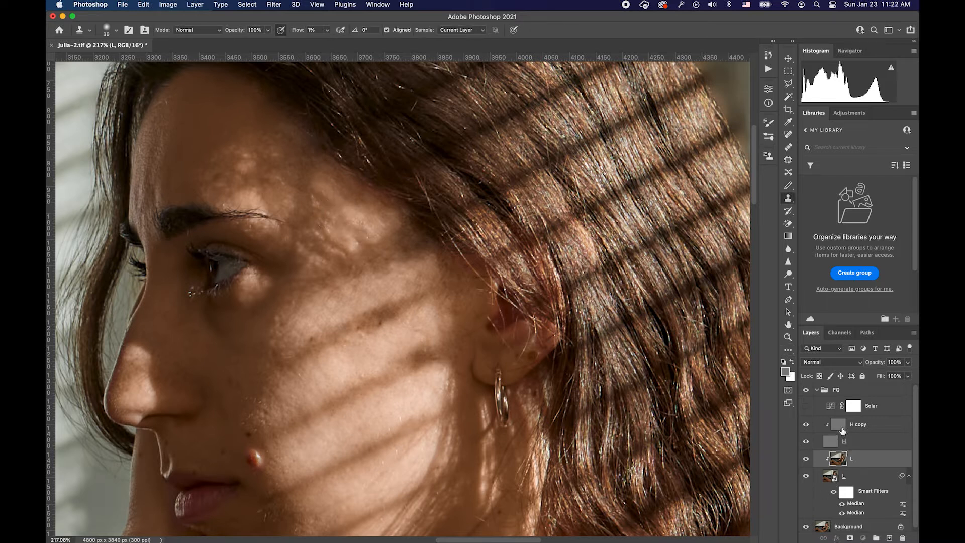
# - Clone cleaner skin texture over the uneven patches on the temple on the H copy layer
pyautogui.click(843, 431)
pyautogui.moveTo(328, 220); pyautogui.dragTo(317, 200)
pyautogui.keyDown('alt'); pyautogui.click(299, 210); pyautogui.keyUp('alt')
pyautogui.moveTo(365, 224)
pyautogui.mouseDown()
pyautogui.moveTo(345, 222)
pyautogui.moveTo(376, 232)
pyautogui.moveTo(363, 240)
pyautogui.moveTo(327, 235)
pyautogui.moveTo(343, 243)
pyautogui.moveTo(317, 239)
pyautogui.mouseUp()
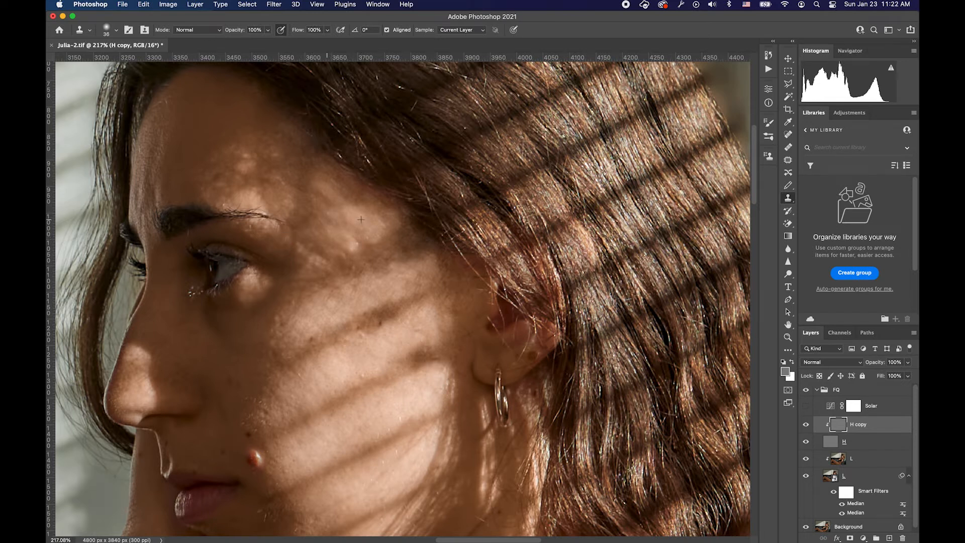
# - Clone smooth skin texture over the mottled forehead area above the eyebrow on the H copy layer, undoing the last stroke
pyautogui.keyDown('alt'); pyautogui.click(199, 162); pyautogui.keyUp('alt')
pyautogui.moveTo(219, 152)
pyautogui.mouseDown()
pyautogui.moveTo(239, 170)
pyautogui.moveTo(244, 156)
pyautogui.moveTo(224, 153)
pyautogui.moveTo(271, 170)
pyautogui.moveTo(268, 143)
pyautogui.moveTo(270, 156)
pyautogui.moveTo(293, 171)
pyautogui.mouseUp()
pyautogui.keyDown('alt'); pyautogui.click(237, 124); pyautogui.keyUp('alt')
pyautogui.keyDown('alt'); pyautogui.click(264, 175); pyautogui.keyUp('alt')
pyautogui.keyDown('alt'); pyautogui.click(188, 188); pyautogui.keyUp('alt')
pyautogui.moveTo(210, 192)
pyautogui.mouseDown()
pyautogui.moveTo(209, 168)
pyautogui.moveTo(196, 179)
pyautogui.moveTo(227, 191)
pyautogui.mouseUp()
pyautogui.keyDown('alt'); pyautogui.click(155, 187); pyautogui.keyUp('alt')
pyautogui.moveTo(247, 190); pyautogui.dragTo(243, 198)
pyautogui.keyDown('alt'); pyautogui.click(151, 190); pyautogui.keyUp('alt')
pyautogui.moveTo(229, 190)
pyautogui.mouseDown()
pyautogui.moveTo(207, 194)
pyautogui.moveTo(206, 174)
pyautogui.mouseUp()
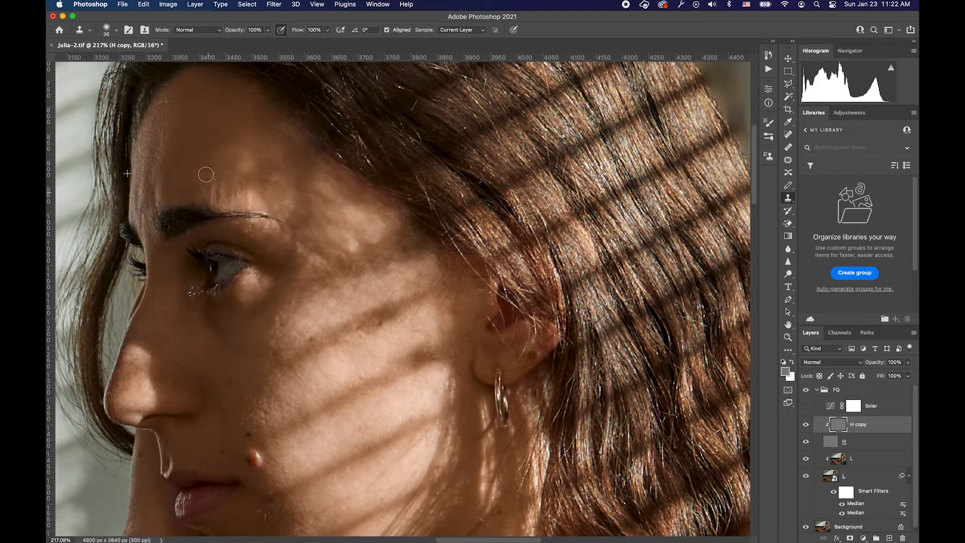
pyautogui.press('super+z')
# - Sample cheek texture and clone it over the temple and the forehead beside the hairline on the H copy layer
pyautogui.scroll(-2, 366, 236)
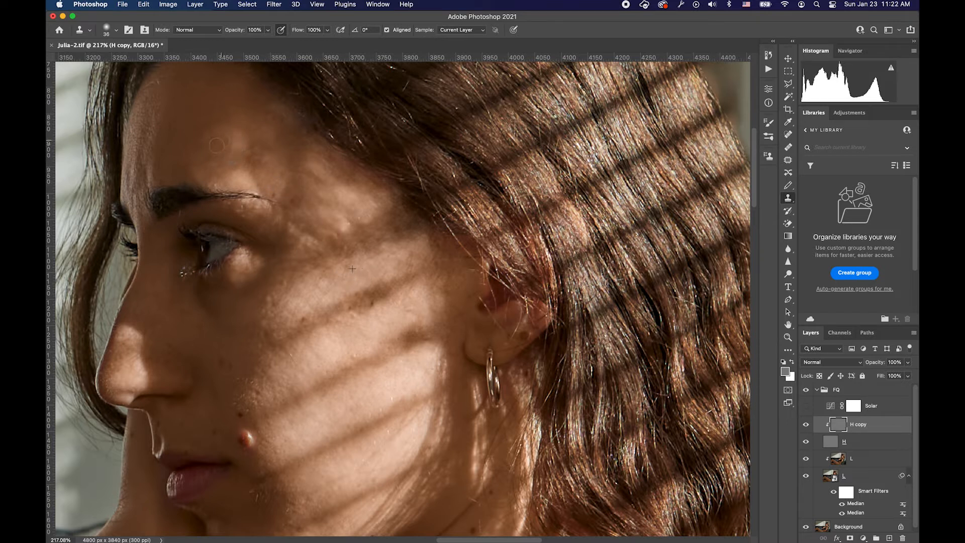
pyautogui.keyDown('alt'); pyautogui.click(370, 276); pyautogui.keyUp('alt')
pyautogui.click(202, 178)
pyautogui.moveTo(310, 172); pyautogui.dragTo(314, 175)
pyautogui.moveTo(341, 224); pyautogui.dragTo(287, 157)
pyautogui.click(318, 187)
pyautogui.moveTo(305, 153); pyautogui.dragTo(324, 174)
pyautogui.keyDown('alt'); pyautogui.click(364, 281); pyautogui.keyUp('alt')
pyautogui.moveTo(344, 216); pyautogui.dragTo(363, 220)
# - Resample nearby skin and clone over the remaining texture spots on the forehead and near the hairline
pyautogui.scroll(3, 323, 200)
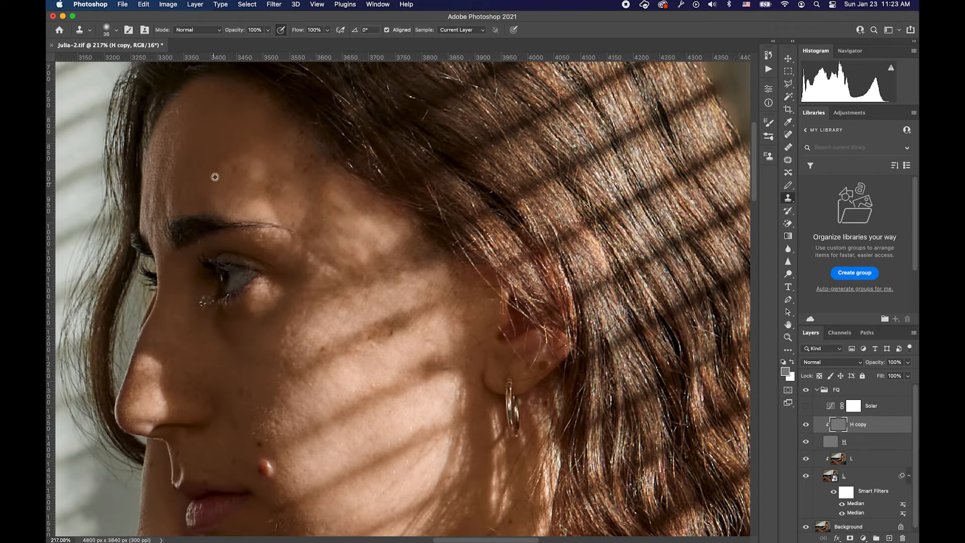
pyautogui.keyDown('alt'); pyautogui.click(228, 136); pyautogui.keyUp('alt')
pyautogui.moveTo(248, 176); pyautogui.dragTo(270, 195)
pyautogui.keyDown('alt'); pyautogui.click(356, 197); pyautogui.keyUp('alt')
pyautogui.moveTo(307, 160); pyautogui.dragTo(299, 137)
# - Smooth the tones of the light and shadow stripes across the cheek with the Clone Stamp on the clipped L layer
pyautogui.moveTo(412, 286); pyautogui.dragTo(379, 244)
pyautogui.moveTo(384, 345)
pyautogui.mouseDown()
pyautogui.moveTo(378, 298)
pyautogui.moveTo(377, 316)
pyautogui.mouseUp()
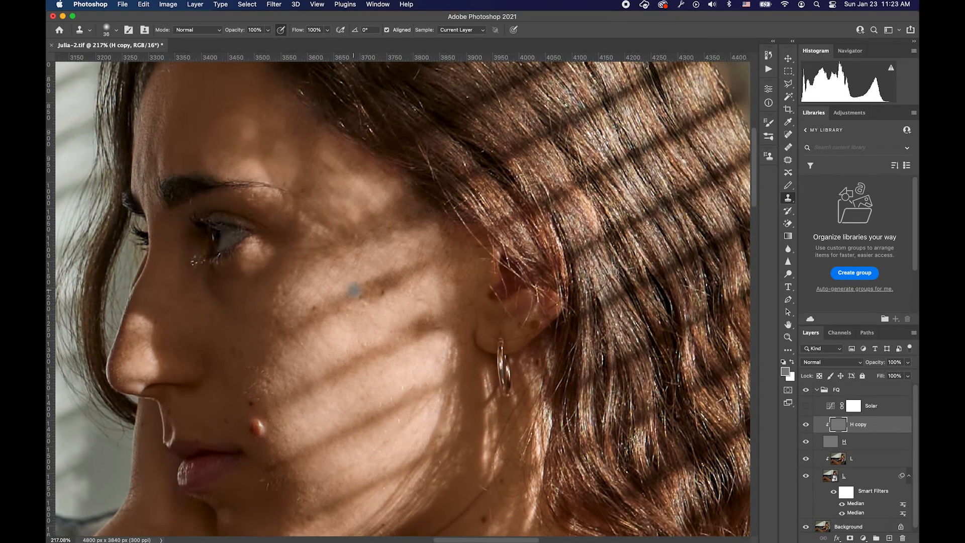
pyautogui.click(837, 460)
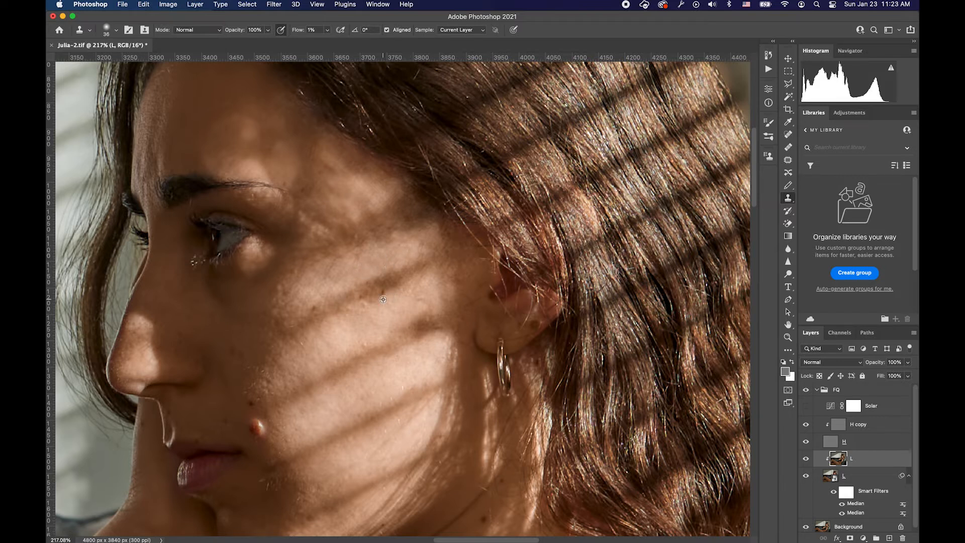
pyautogui.moveTo(384, 304)
pyautogui.mouseDown()
pyautogui.moveTo(396, 332)
pyautogui.moveTo(392, 302)
pyautogui.moveTo(381, 311)
pyautogui.mouseUp()
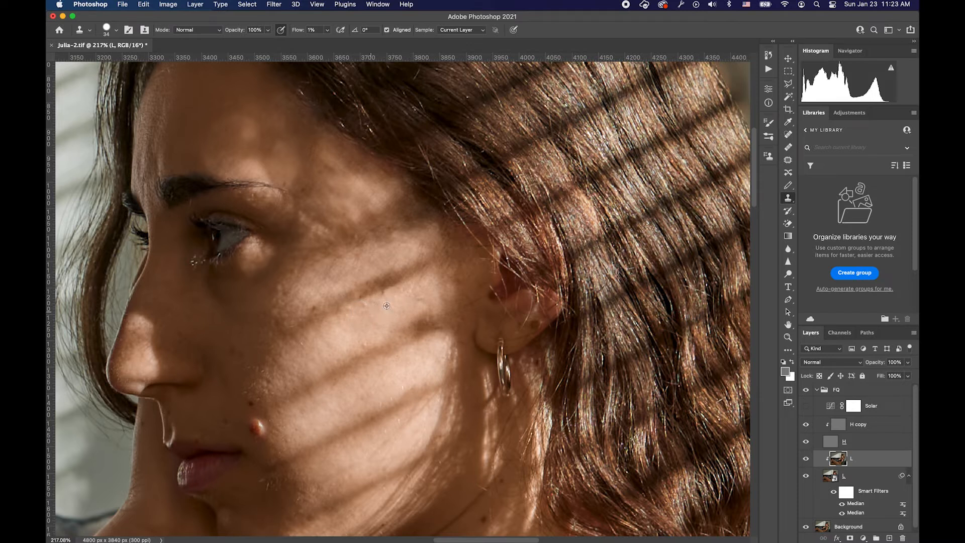
pyautogui.moveTo(372, 327); pyautogui.dragTo(333, 342)
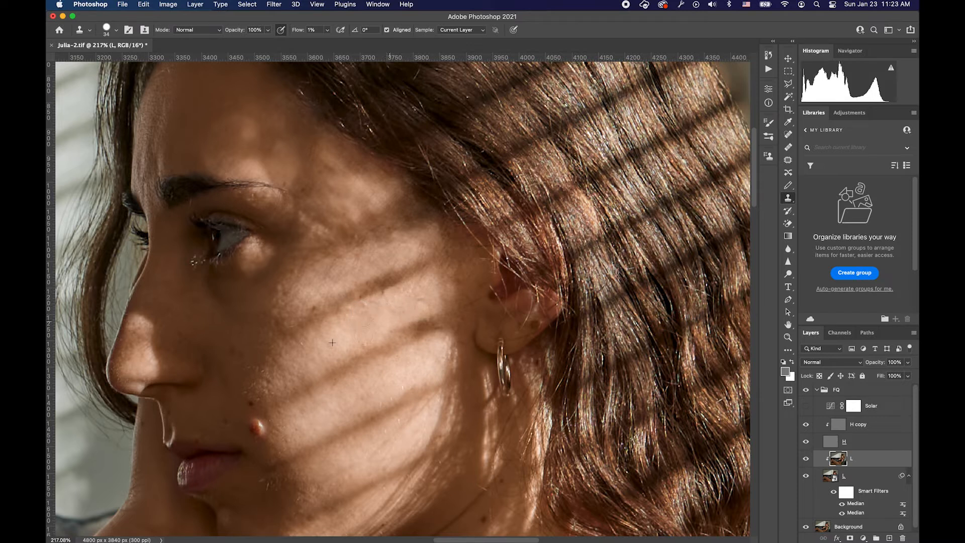
pyautogui.moveTo(396, 319); pyautogui.dragTo(405, 332)
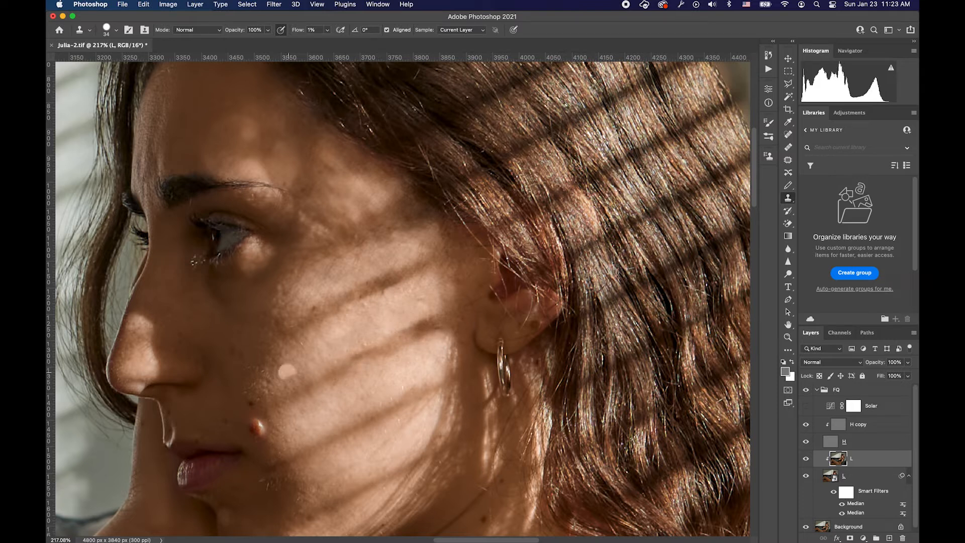
pyautogui.keyDown('alt'); pyautogui.click(421, 340); pyautogui.keyUp('alt')
# - Clone over the bright forehead spot and temple blotches on the L layer, and blend the forehead with the Mixer Brush at 1% flow
pyautogui.moveTo(421, 288); pyautogui.dragTo(448, 332)
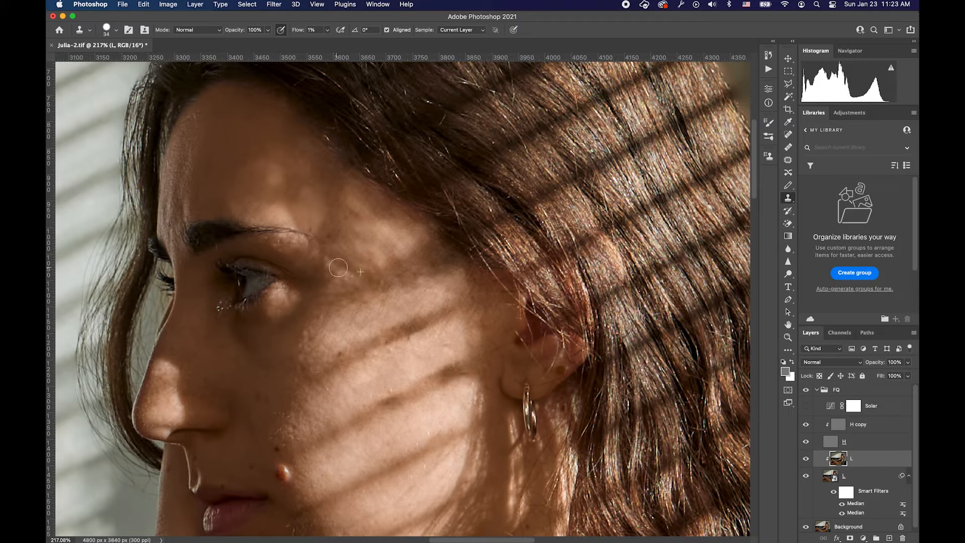
pyautogui.moveTo(343, 272)
pyautogui.mouseDown()
pyautogui.moveTo(333, 268)
pyautogui.moveTo(362, 274)
pyautogui.mouseUp()
pyautogui.moveTo(235, 166)
pyautogui.mouseDown()
pyautogui.moveTo(273, 172)
pyautogui.moveTo(248, 164)
pyautogui.moveTo(272, 153)
pyautogui.moveTo(277, 181)
pyautogui.mouseUp()
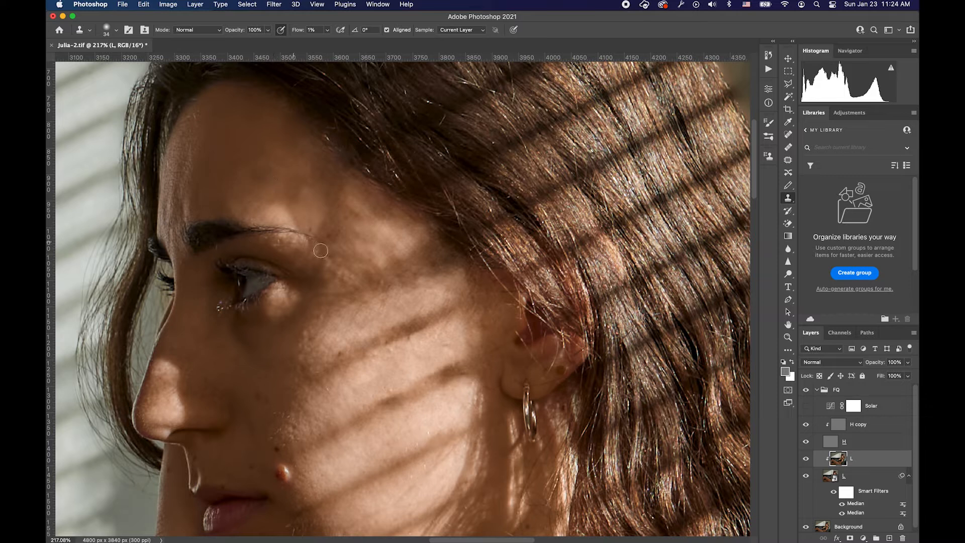
pyautogui.press('b')
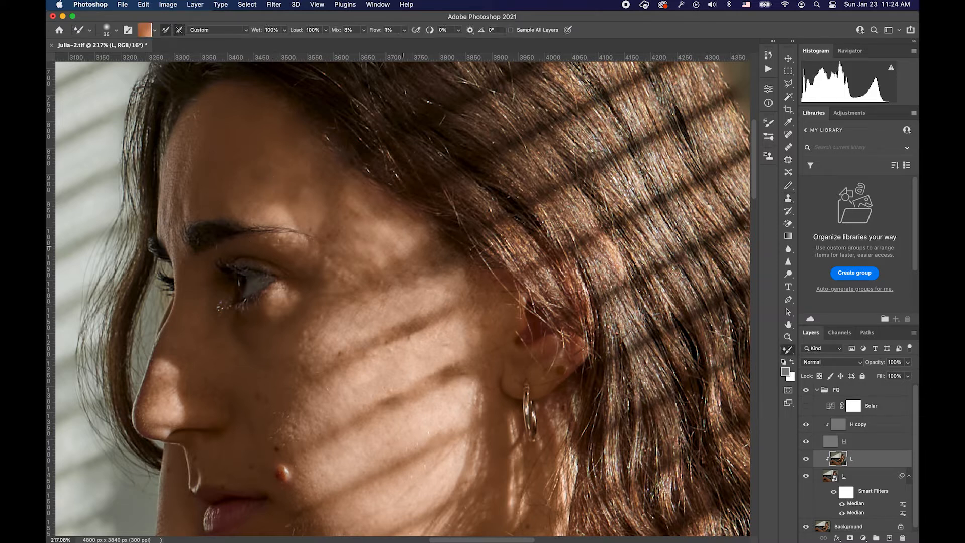
pyautogui.moveTo(281, 190)
pyautogui.mouseDown()
pyautogui.moveTo(293, 166)
pyautogui.moveTo(300, 191)
pyautogui.moveTo(286, 155)
pyautogui.moveTo(317, 171)
pyautogui.moveTo(237, 171)
pyautogui.moveTo(228, 209)
pyautogui.moveTo(284, 221)
pyautogui.mouseUp()
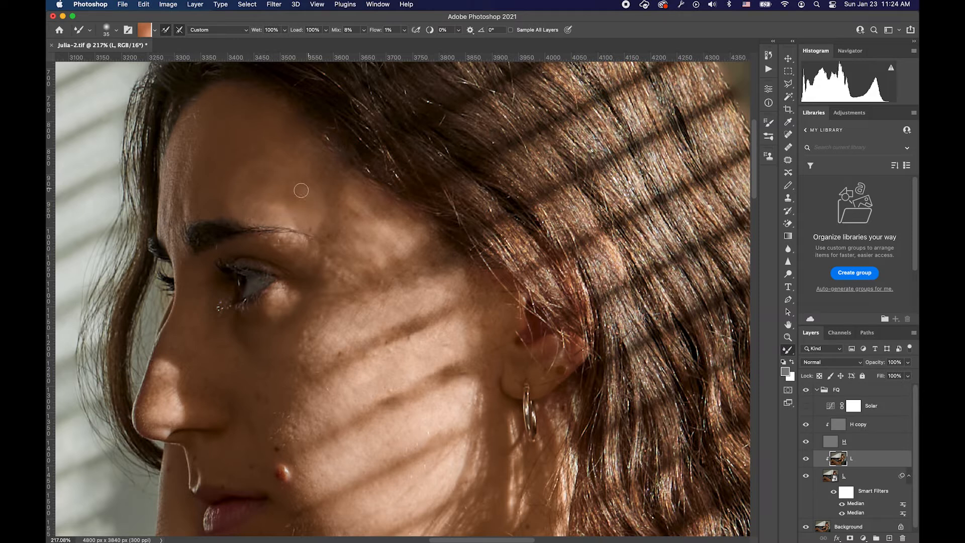
# - Refine the tones above the eyebrow and along the temple's shadow edge with the Clone Stamp at 1% flow
pyautogui.press('s')
pyautogui.moveTo(231, 198)
pyautogui.mouseDown()
pyautogui.moveTo(281, 207)
pyautogui.moveTo(252, 212)
pyautogui.mouseUp()
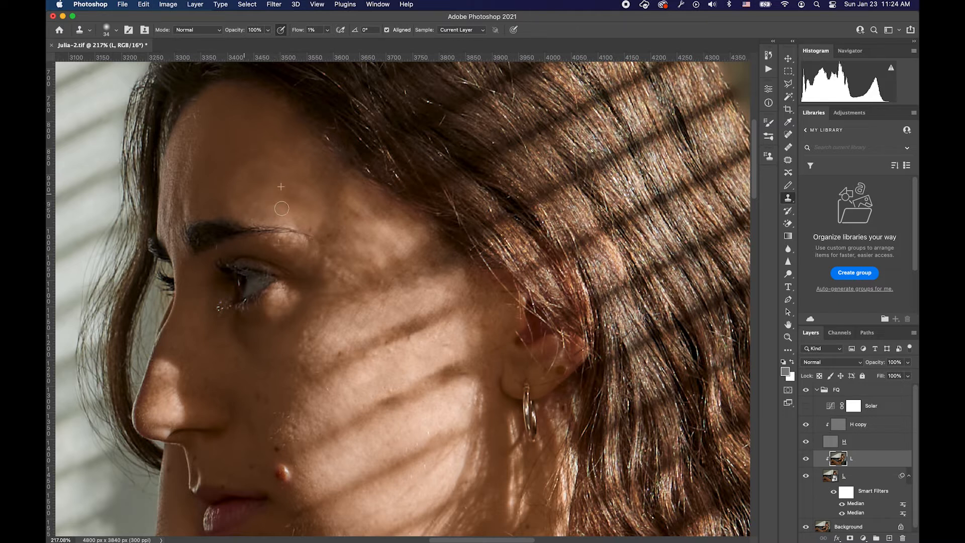
pyautogui.moveTo(244, 164)
pyautogui.mouseDown()
pyautogui.moveTo(265, 181)
pyautogui.moveTo(262, 166)
pyautogui.mouseUp()
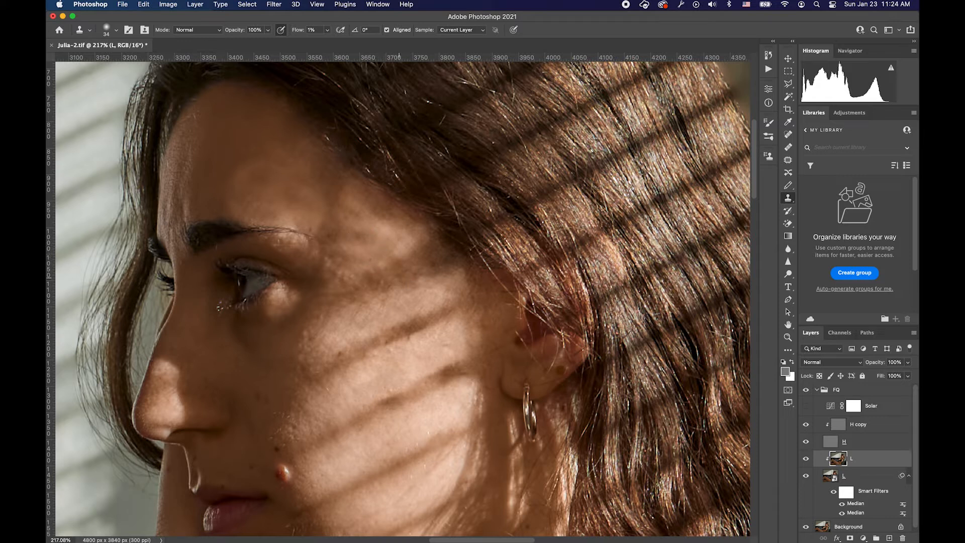
pyautogui.moveTo(362, 287)
pyautogui.mouseDown()
pyautogui.moveTo(386, 284)
pyautogui.moveTo(356, 294)
pyautogui.mouseUp()
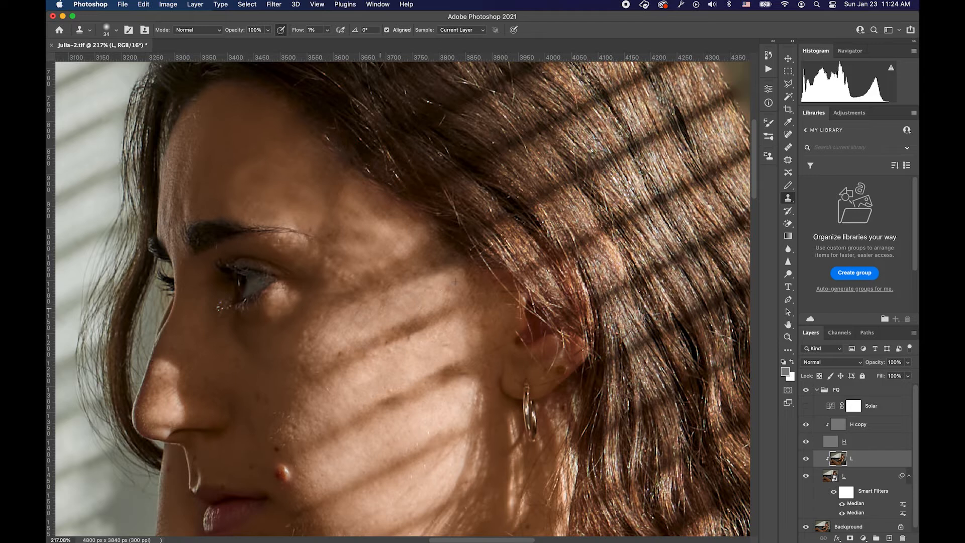
# - Patch two small texture blemishes on the temple and upper cheek on the H copy layer
pyautogui.moveTo(374, 334); pyautogui.dragTo(391, 209)
pyautogui.moveTo(423, 93); pyautogui.dragTo(400, 243)
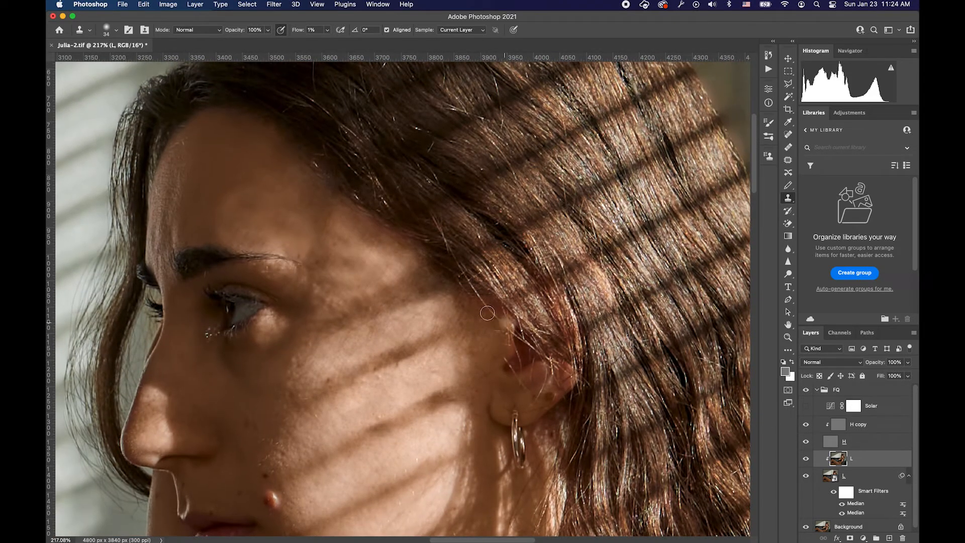
pyautogui.press('j')
pyautogui.click(840, 430)
pyautogui.moveTo(342, 298)
pyautogui.mouseDown()
pyautogui.moveTo(326, 284)
pyautogui.moveTo(346, 302)
pyautogui.moveTo(343, 291)
pyautogui.mouseUp()
pyautogui.press('super+d')
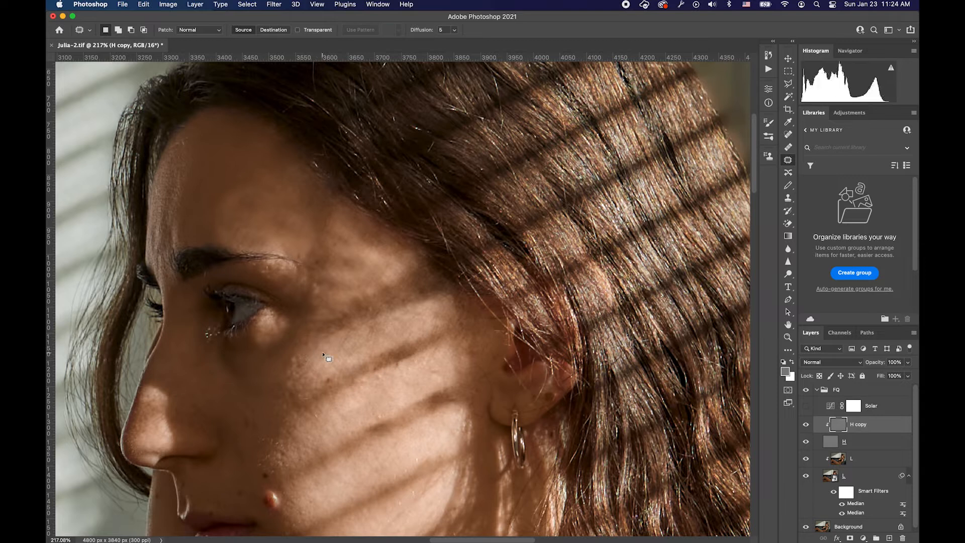
pyautogui.moveTo(372, 338)
pyautogui.mouseDown()
pyautogui.moveTo(332, 352)
pyautogui.moveTo(369, 352)
pyautogui.moveTo(372, 332)
pyautogui.moveTo(342, 332)
pyautogui.moveTo(394, 327)
pyautogui.mouseUp()
pyautogui.press('super+d')
# - Sample the darker forehead tone and blend it over the lighter patch above the eyebrow with the Mixer Brush on the L layer
pyautogui.moveTo(355, 368); pyautogui.dragTo(368, 313)
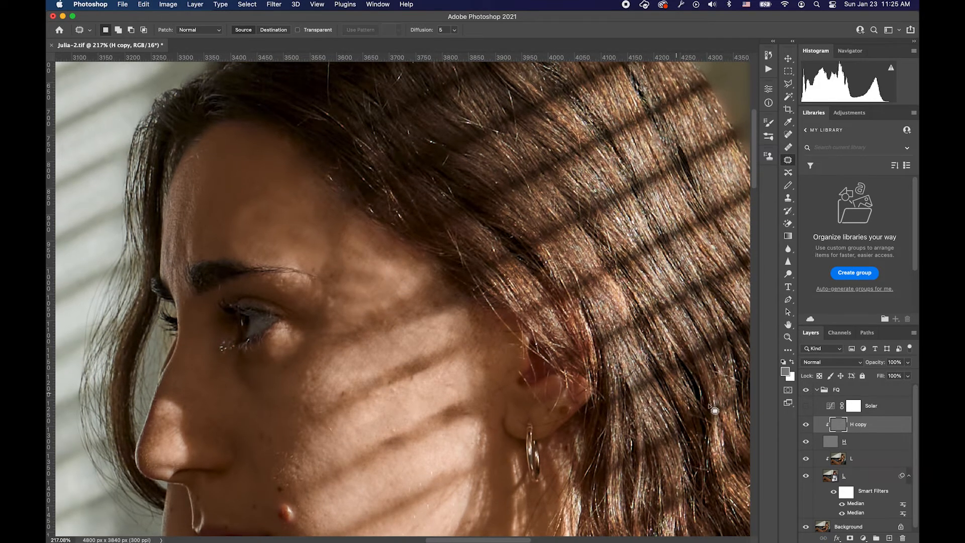
pyautogui.click(836, 462)
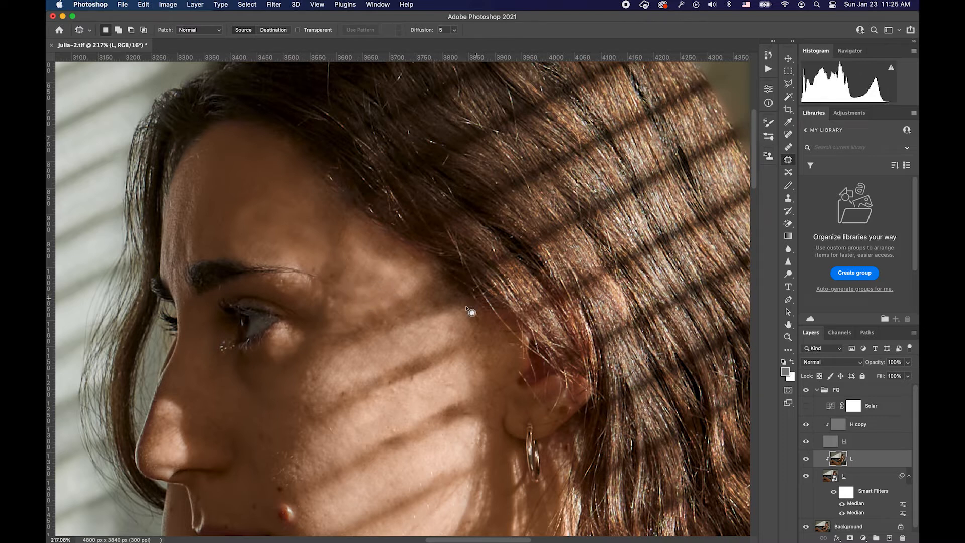
pyautogui.press('super+1')
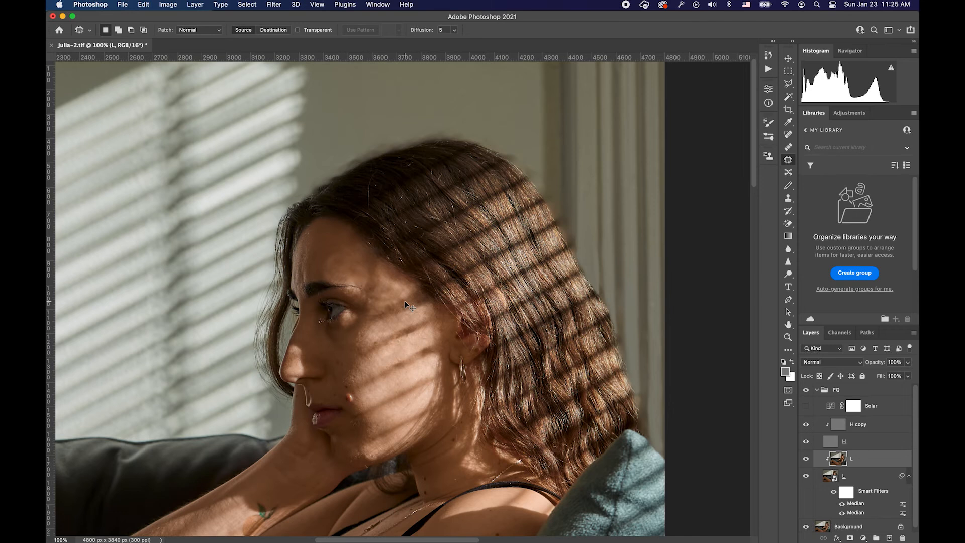
pyautogui.press('super+plus')
pyautogui.press('super+plus')
pyautogui.moveTo(386, 280); pyautogui.dragTo(381, 317)
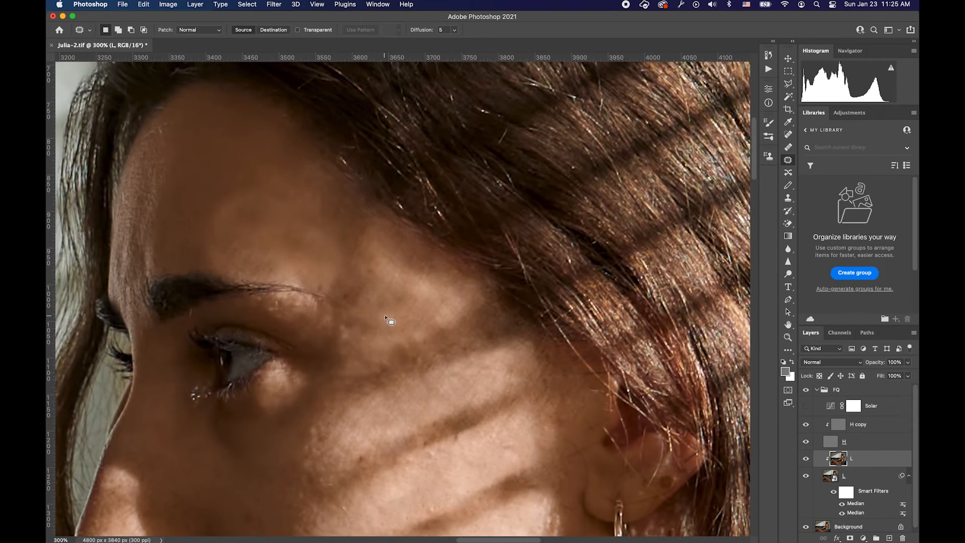
pyautogui.press('b')
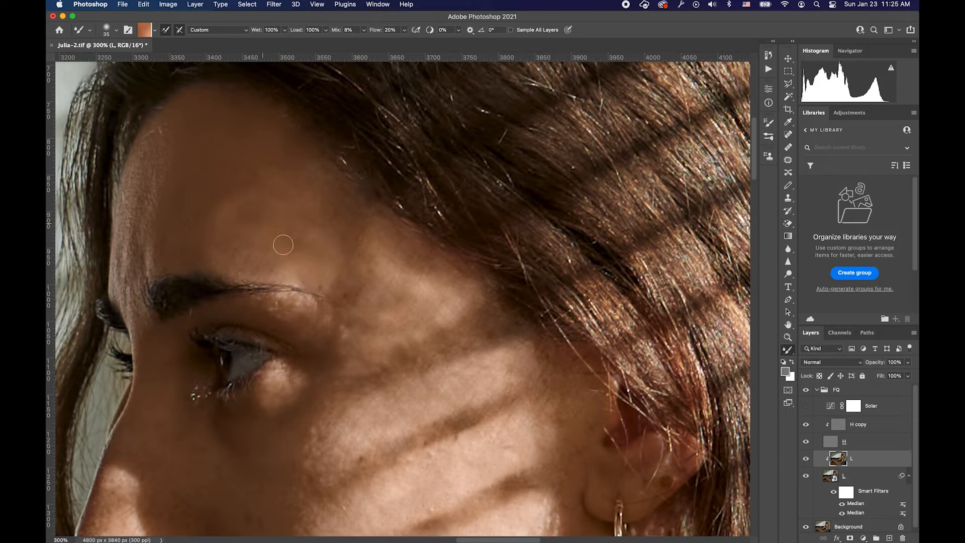
pyautogui.keyDown('alt'); pyautogui.click(190, 209); pyautogui.keyUp('alt')
pyautogui.moveTo(215, 244)
pyautogui.mouseDown()
pyautogui.moveTo(276, 250)
pyautogui.moveTo(221, 243)
pyautogui.moveTo(344, 277)
pyautogui.moveTo(266, 257)
pyautogui.mouseUp()
pyautogui.moveTo(261, 229)
pyautogui.mouseDown()
pyautogui.moveTo(223, 204)
pyautogui.moveTo(267, 224)
pyautogui.moveTo(242, 227)
pyautogui.moveTo(272, 257)
pyautogui.moveTo(208, 244)
pyautogui.moveTo(283, 266)
pyautogui.moveTo(209, 255)
pyautogui.moveTo(262, 263)
pyautogui.moveTo(247, 269)
pyautogui.moveTo(309, 271)
pyautogui.moveTo(303, 262)
pyautogui.moveTo(320, 220)
pyautogui.mouseUp()
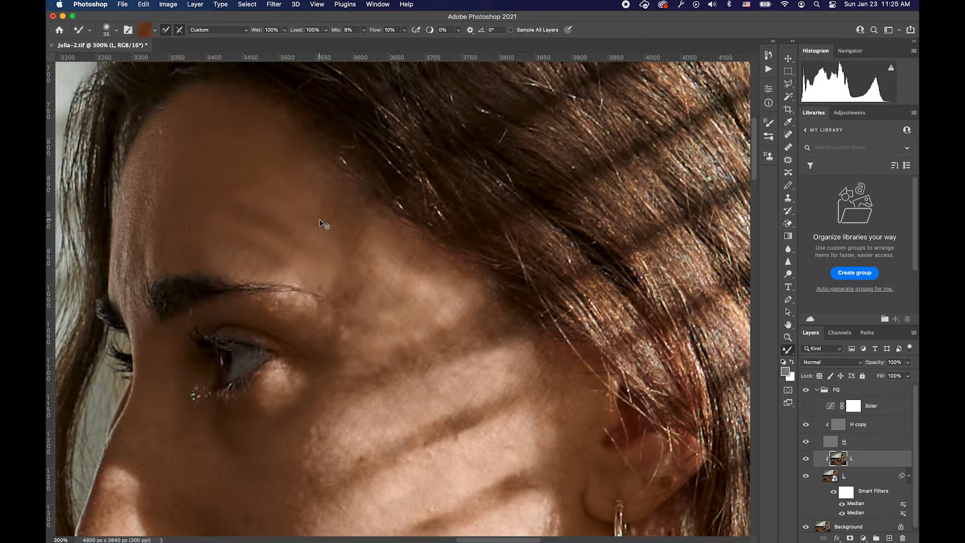
# - Lower the Mixer Brush flow to 1%, gently blend the forehead and temple tones, and check the face at 100%
pyautogui.click(404, 30)
pyautogui.moveTo(406, 41); pyautogui.dragTo(400, 41)
pyautogui.moveTo(231, 228)
pyautogui.mouseDown()
pyautogui.moveTo(218, 218)
pyautogui.moveTo(259, 237)
pyautogui.moveTo(224, 217)
pyautogui.moveTo(266, 235)
pyautogui.moveTo(276, 216)
pyautogui.moveTo(308, 216)
pyautogui.moveTo(285, 215)
pyautogui.mouseUp()
pyautogui.moveTo(221, 179)
pyautogui.mouseDown()
pyautogui.moveTo(311, 228)
pyautogui.moveTo(265, 173)
pyautogui.moveTo(285, 162)
pyautogui.moveTo(361, 214)
pyautogui.moveTo(309, 167)
pyautogui.moveTo(224, 228)
pyautogui.moveTo(287, 243)
pyautogui.moveTo(288, 266)
pyautogui.moveTo(242, 270)
pyautogui.moveTo(200, 251)
pyautogui.moveTo(251, 259)
pyautogui.moveTo(314, 281)
pyautogui.moveTo(321, 294)
pyautogui.moveTo(276, 298)
pyautogui.moveTo(208, 238)
pyautogui.moveTo(256, 253)
pyautogui.moveTo(231, 261)
pyautogui.moveTo(297, 253)
pyautogui.moveTo(246, 216)
pyautogui.moveTo(301, 214)
pyautogui.moveTo(317, 226)
pyautogui.moveTo(287, 191)
pyautogui.moveTo(217, 220)
pyautogui.moveTo(281, 270)
pyautogui.moveTo(230, 260)
pyautogui.moveTo(262, 247)
pyautogui.moveTo(305, 255)
pyautogui.moveTo(243, 244)
pyautogui.moveTo(283, 220)
pyautogui.moveTo(288, 188)
pyautogui.moveTo(332, 226)
pyautogui.moveTo(426, 258)
pyautogui.moveTo(508, 307)
pyautogui.moveTo(417, 227)
pyautogui.moveTo(445, 259)
pyautogui.moveTo(360, 216)
pyautogui.moveTo(422, 266)
pyautogui.moveTo(411, 258)
pyautogui.moveTo(364, 295)
pyautogui.mouseUp()
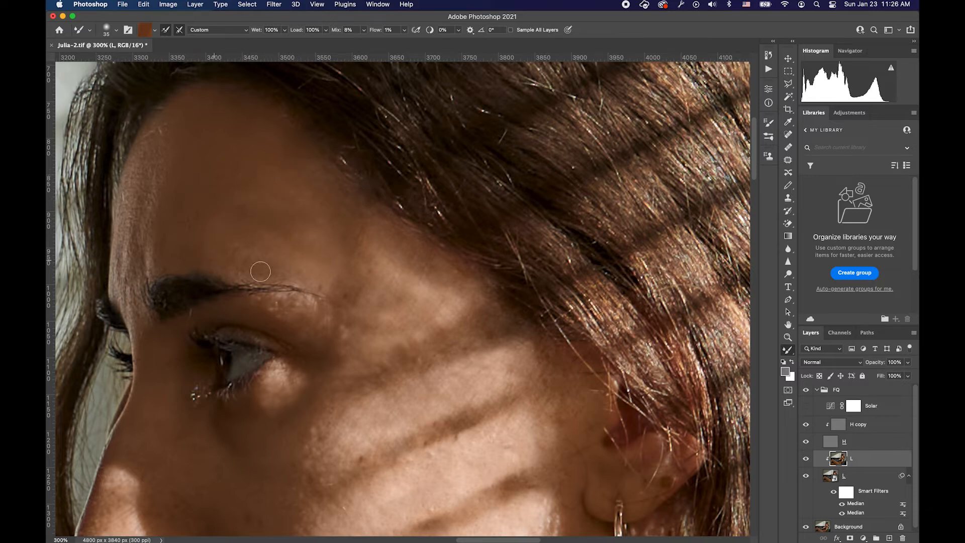
pyautogui.press('super+1')
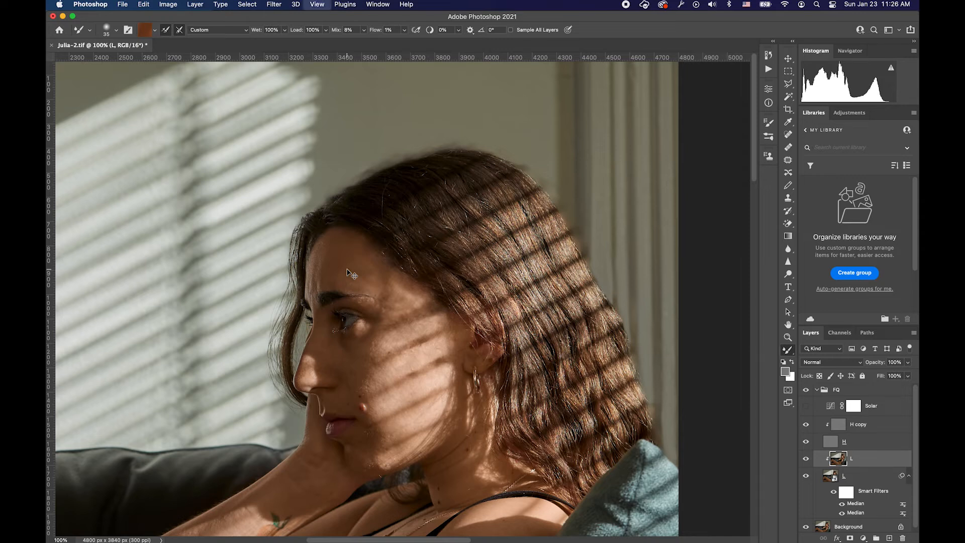
pyautogui.press('super+plus')
pyautogui.press('super+plus')
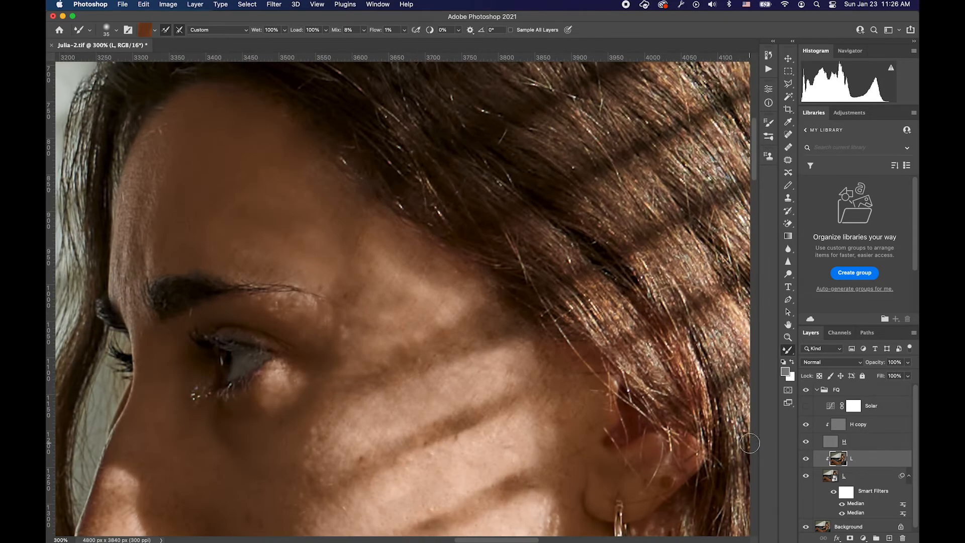
pyautogui.click(847, 425)
pyautogui.keyDown('alt'); pyautogui.click(180, 247); pyautogui.keyUp('alt')
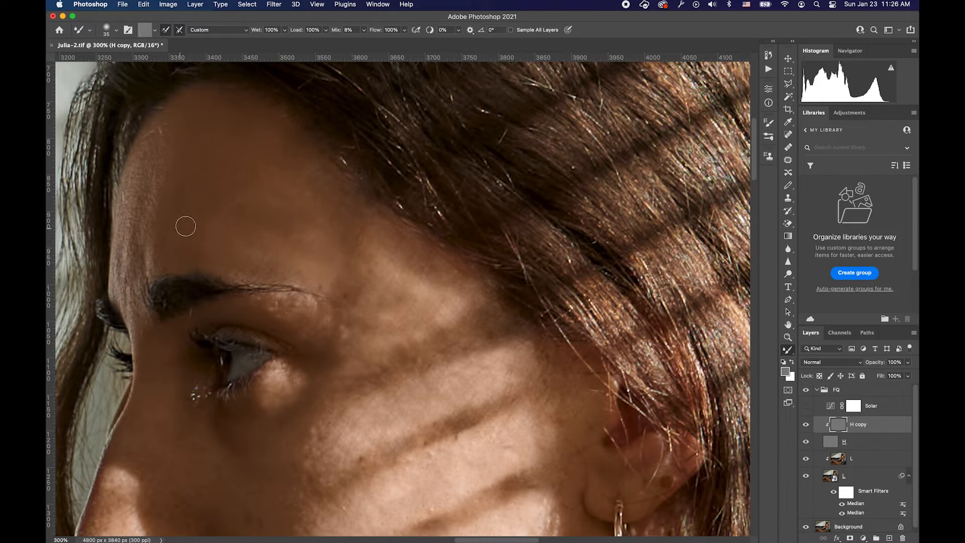
pyautogui.press('super+z')
pyautogui.press('super+z')
# - Compare the portrait with and without the FQ group's retouching by toggling the group's visibility
pyautogui.scroll(-5, 403, 317)
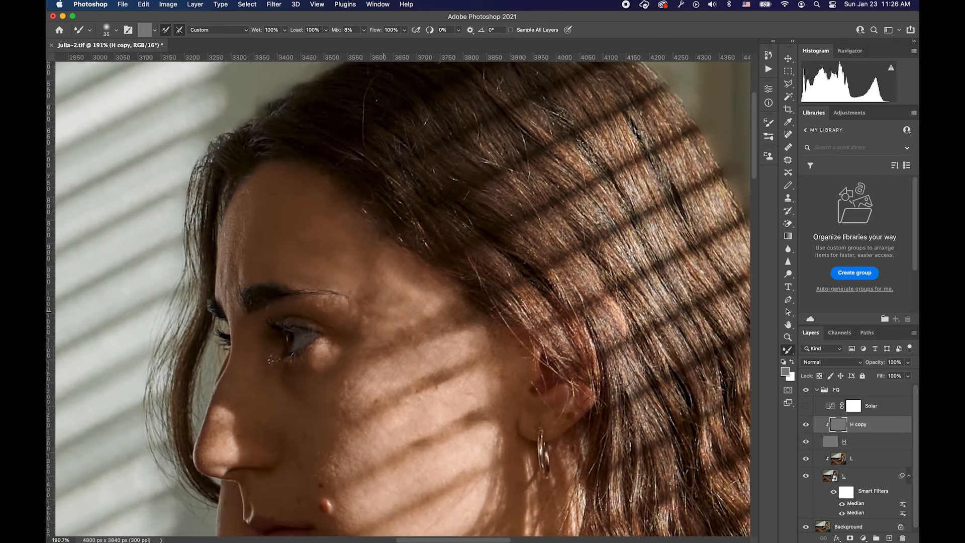
pyautogui.scroll(5, 360, 305)
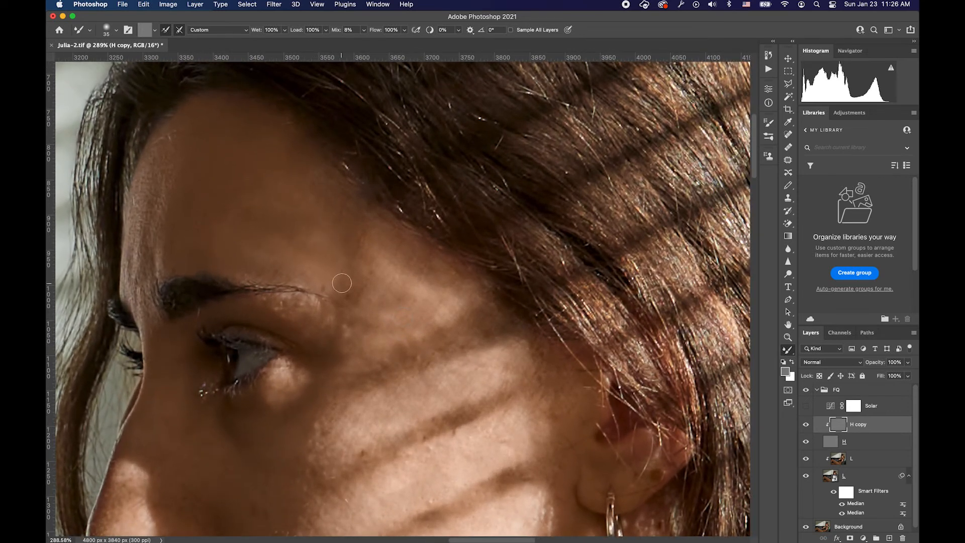
pyautogui.scroll(-3, 334, 312)
pyautogui.scroll(-2, 334, 312)
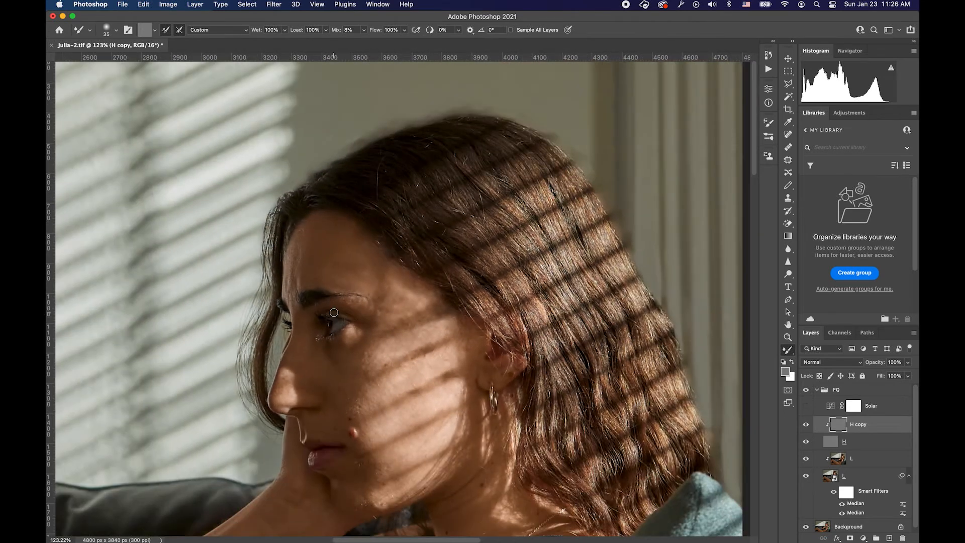
pyautogui.scroll(-1, 835, 493)
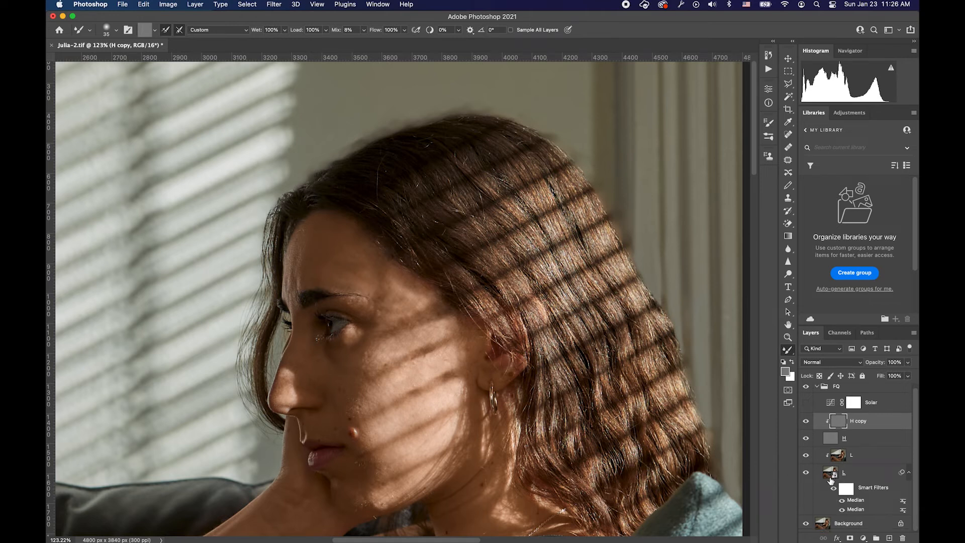
pyautogui.scroll(1, 818, 442)
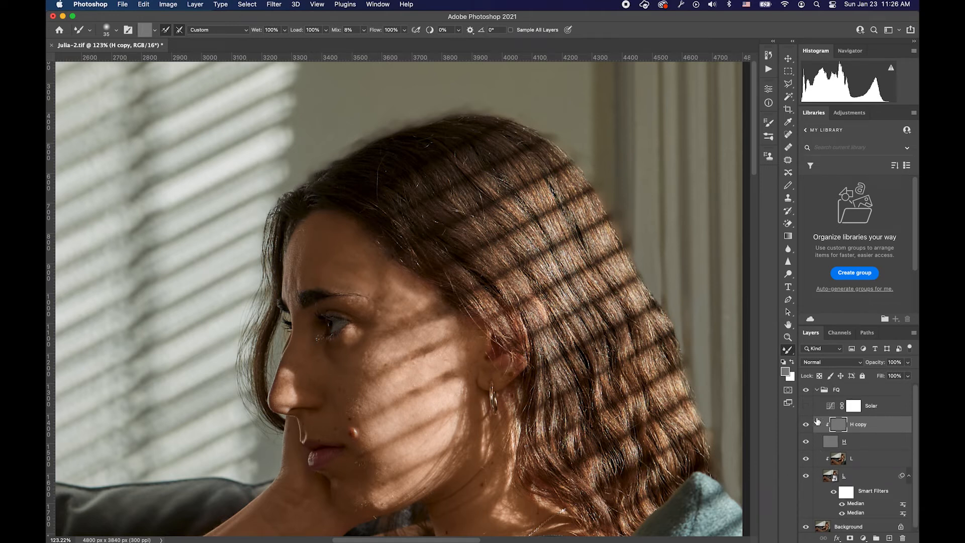
pyautogui.click(805, 394)
pyautogui.click(805, 394)
pyautogui.click(805, 394)
pyautogui.click(805, 395)
pyautogui.click(805, 395)
pyautogui.click(805, 395)
pyautogui.click(805, 395)
pyautogui.click(805, 394)
pyautogui.click(805, 395)
pyautogui.click(805, 395)
pyautogui.click(805, 395)
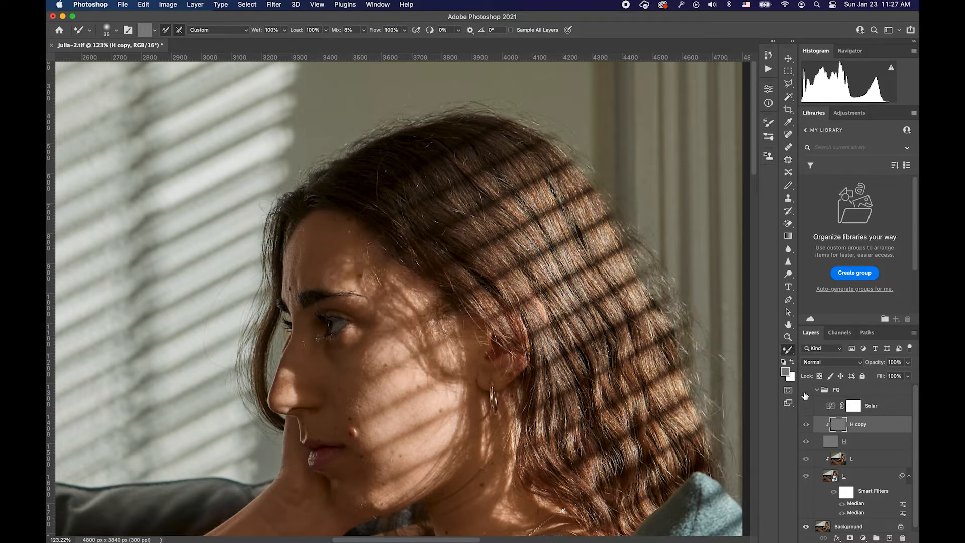
pyautogui.click(805, 395)
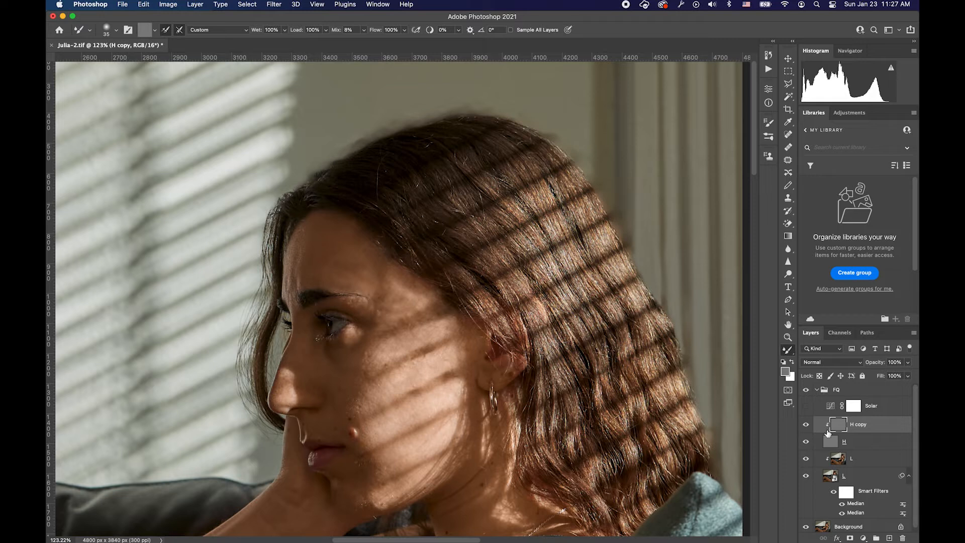
# - On the L layer, sample the sunlit upper-cheek tone and blend it along the top edge of the light band with the Mixer Brush
pyautogui.click(838, 462)
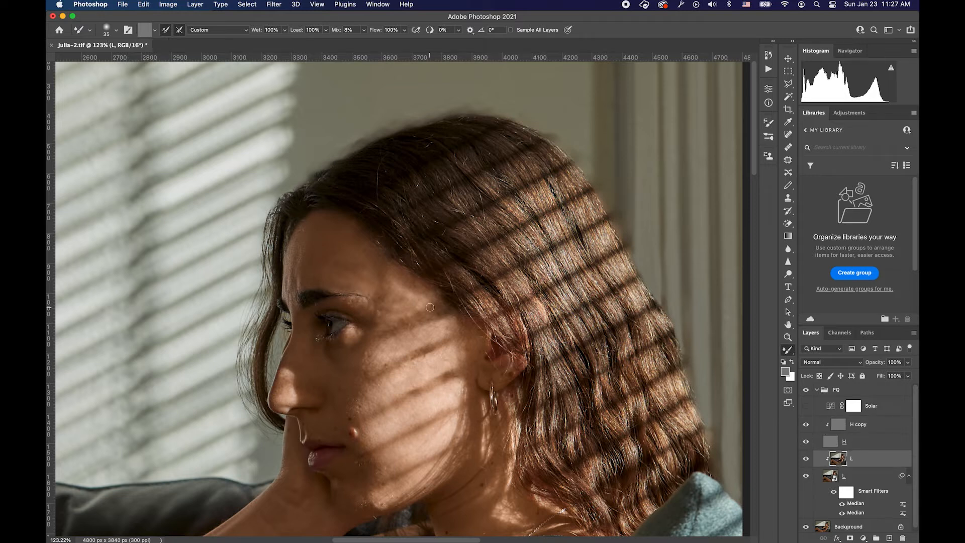
pyautogui.scroll(5, 430, 307)
pyautogui.moveTo(340, 295)
pyautogui.mouseDown()
pyautogui.moveTo(351, 267)
pyautogui.moveTo(348, 216)
pyautogui.mouseUp()
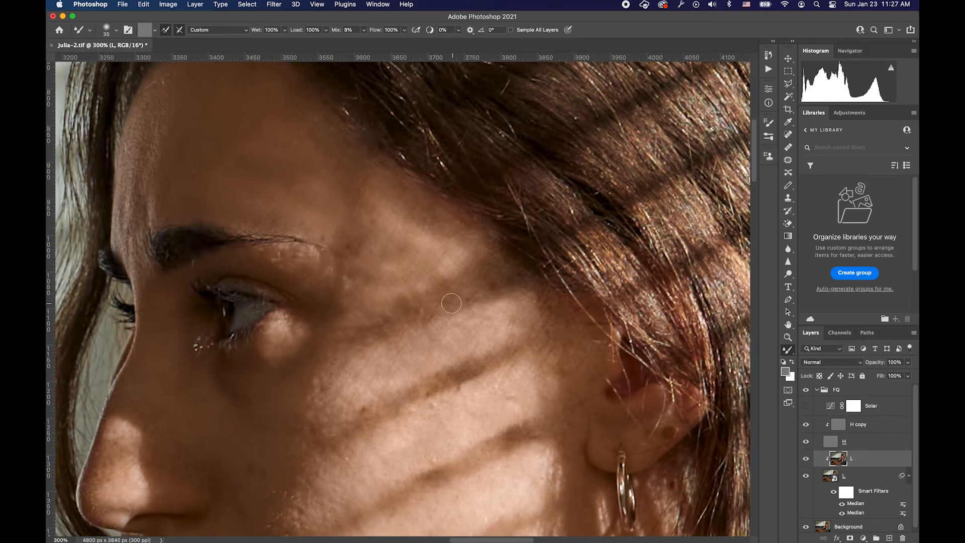
pyautogui.keyDown('alt'); pyautogui.click(484, 337); pyautogui.keyUp('alt')
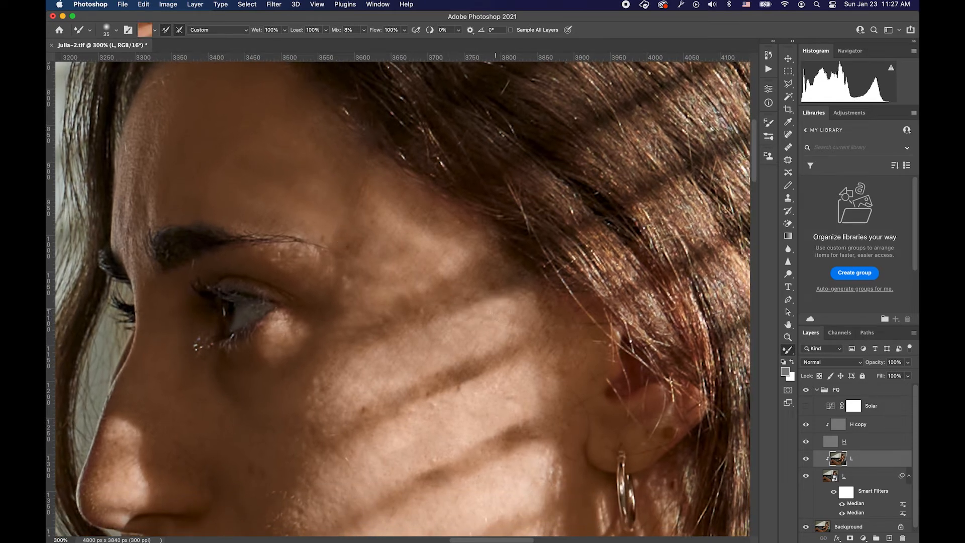
pyautogui.moveTo(481, 311); pyautogui.dragTo(414, 342)
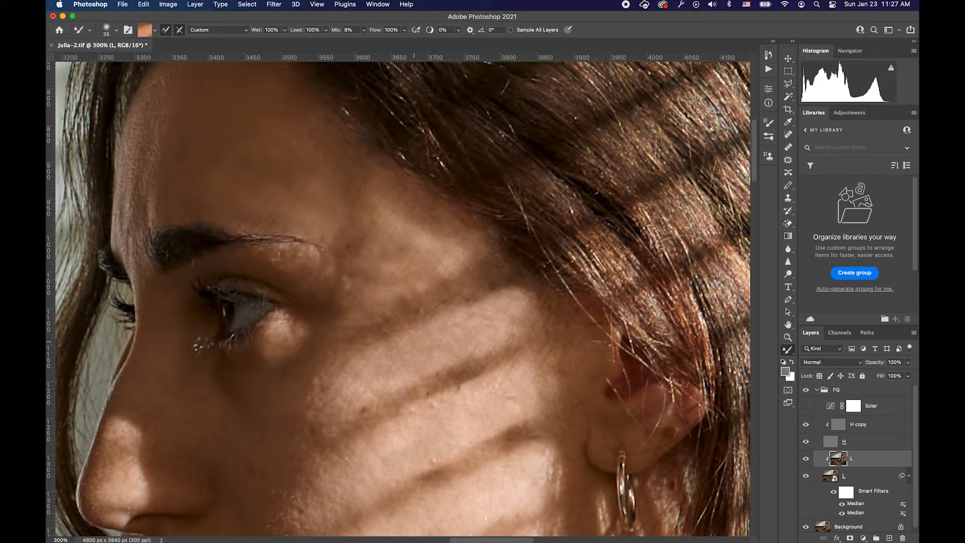
# - Resample the sunlit cheek tone and blend it over the patchy light on the temple with the Mixer Brush
pyautogui.keyDown('alt'); pyautogui.click(475, 332); pyautogui.keyUp('alt')
pyautogui.moveTo(357, 288)
pyautogui.mouseDown()
pyautogui.moveTo(367, 315)
pyautogui.moveTo(441, 276)
pyautogui.mouseUp()
pyautogui.press('super+z')
pyautogui.keyDown('alt'); pyautogui.click(434, 258); pyautogui.keyUp('alt')
pyautogui.keyDown('alt'); pyautogui.click(477, 328); pyautogui.keyUp('alt')
pyautogui.moveTo(472, 254); pyautogui.dragTo(398, 291)
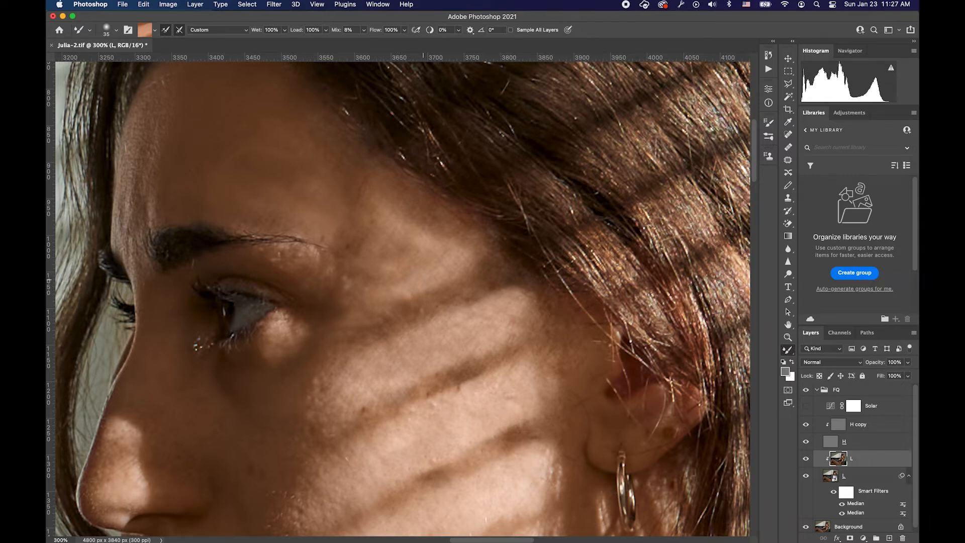
# - Set the Clone Stamp flow to 100% and clone lit skin tone along the upper-cheek shadow edge and temple on the L layer
pyautogui.press('s')
pyautogui.click(473, 316)
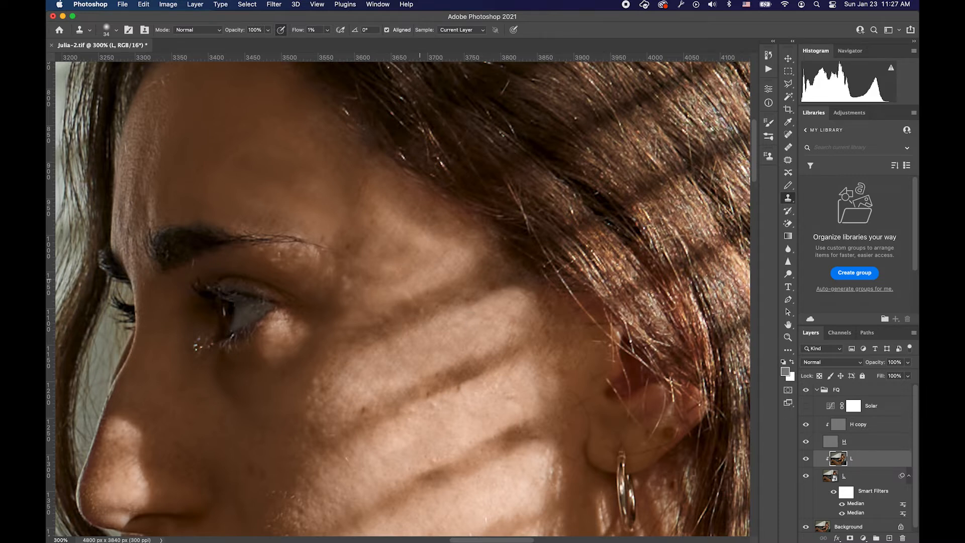
pyautogui.click(327, 30)
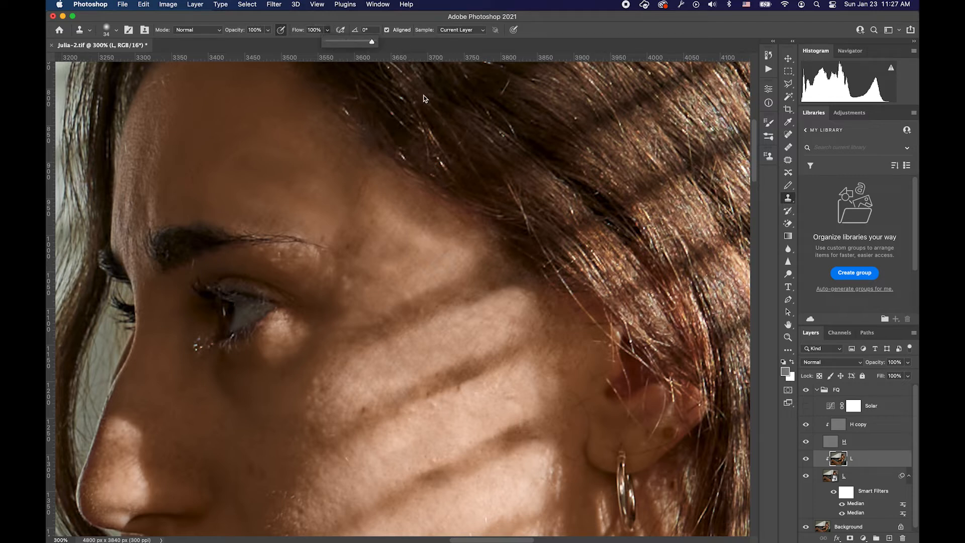
pyautogui.keyDown('alt'); pyautogui.click(467, 331); pyautogui.keyUp('alt')
pyautogui.moveTo(492, 305)
pyautogui.mouseDown()
pyautogui.moveTo(478, 307)
pyautogui.moveTo(503, 298)
pyautogui.moveTo(445, 316)
pyautogui.moveTo(501, 300)
pyautogui.mouseUp()
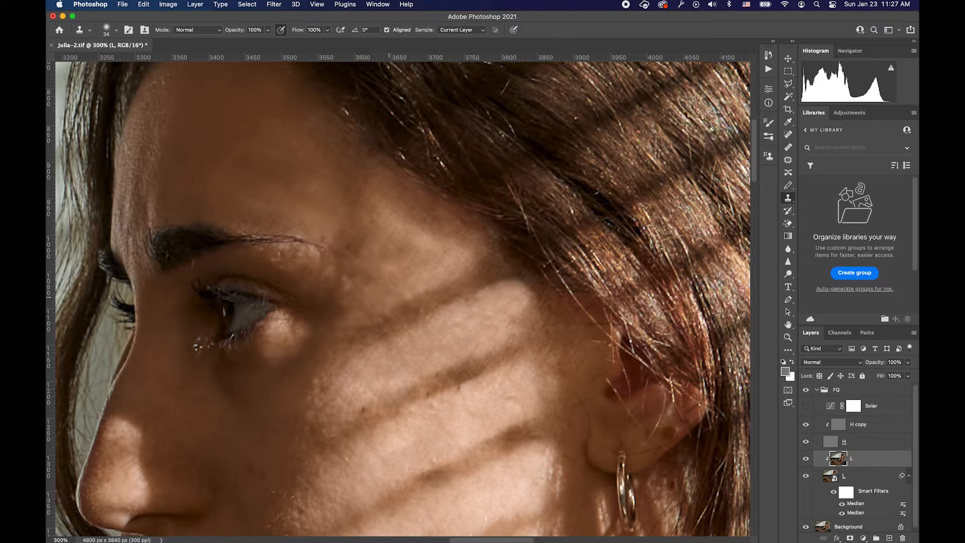
pyautogui.moveTo(444, 248); pyautogui.dragTo(459, 240)
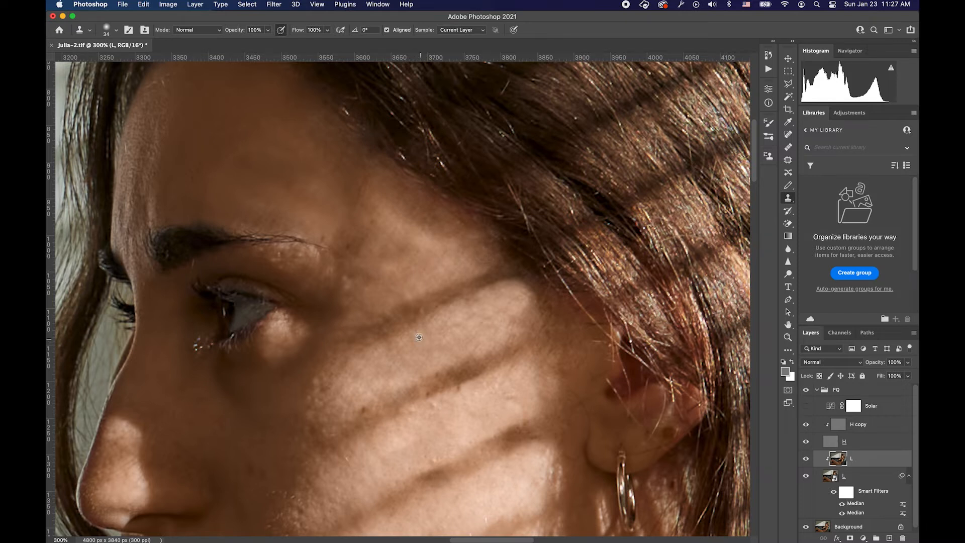
pyautogui.keyDown('alt'); pyautogui.click(367, 305); pyautogui.keyUp('alt')
pyautogui.press('super+1')
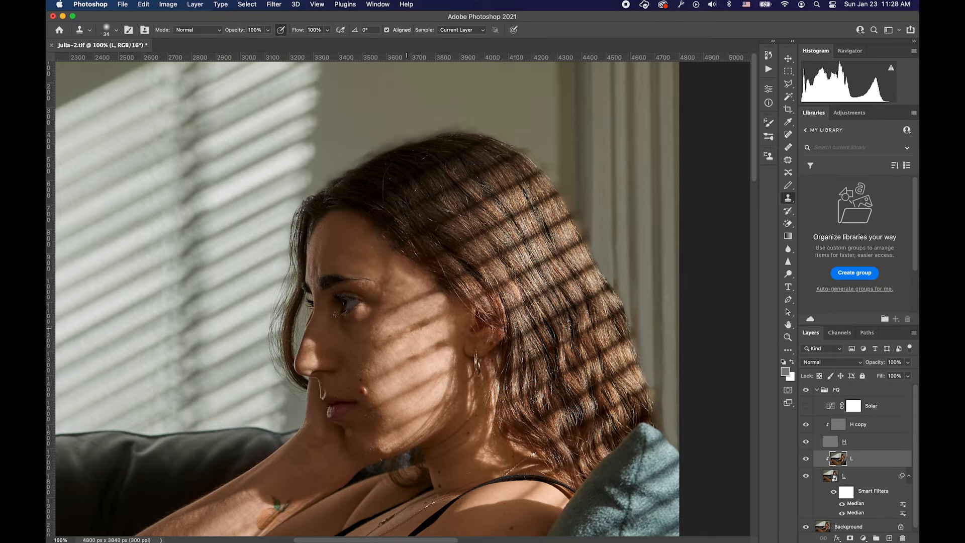
# - Set the Mixer Brush flow to 4% and review the tonal blending on the forehead, temple and cheek
pyautogui.scroll(4, 407, 329)
pyautogui.press('b')
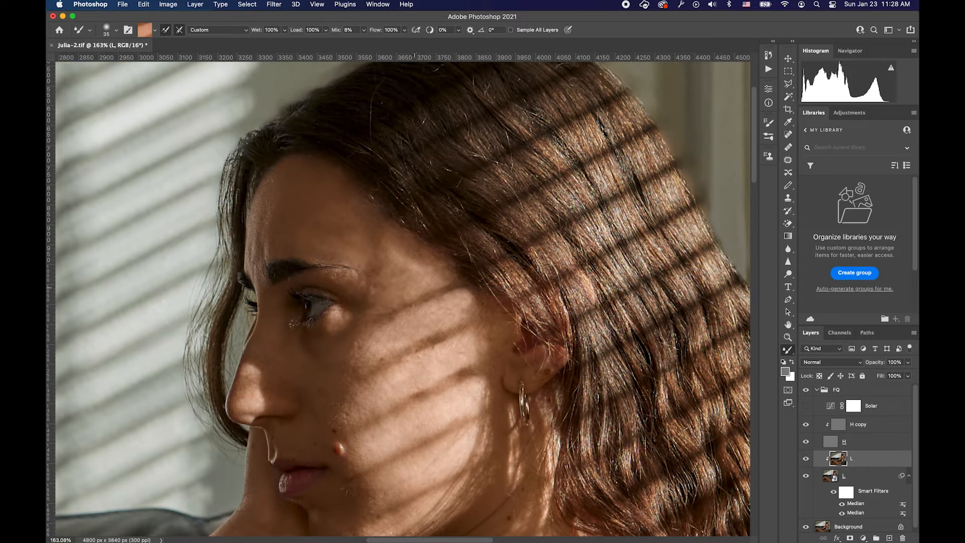
pyautogui.moveTo(404, 32); pyautogui.dragTo(361, 42)
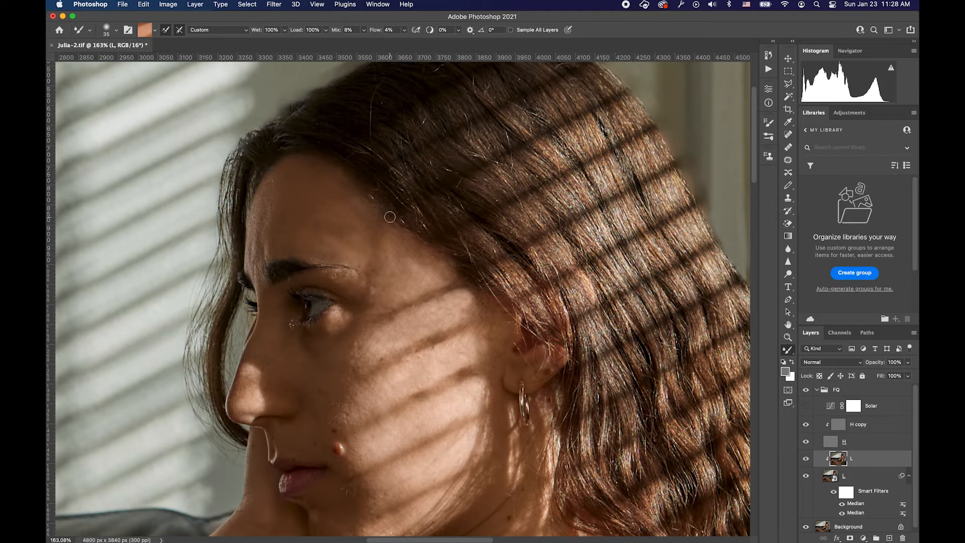
pyautogui.scroll(-3, 445, 336)
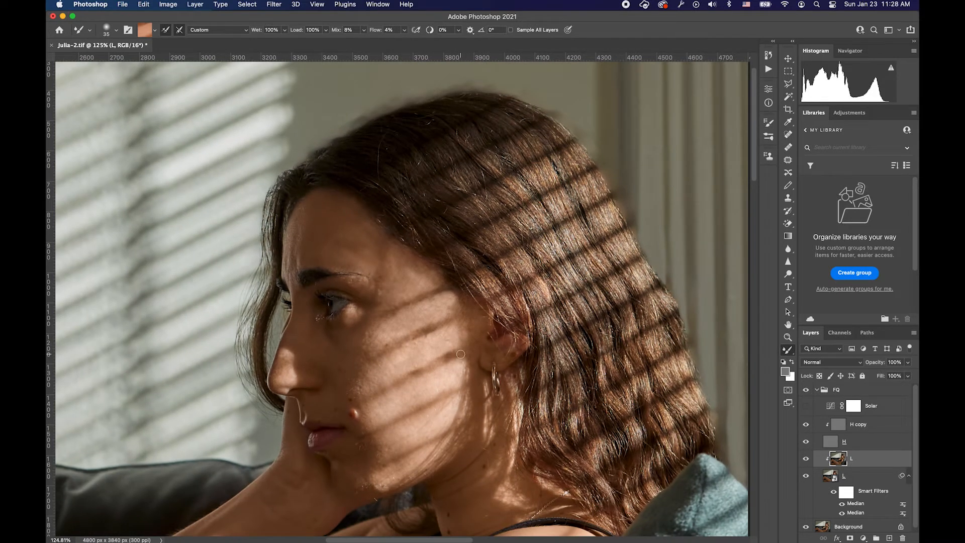
pyautogui.scroll(-2, 461, 354)
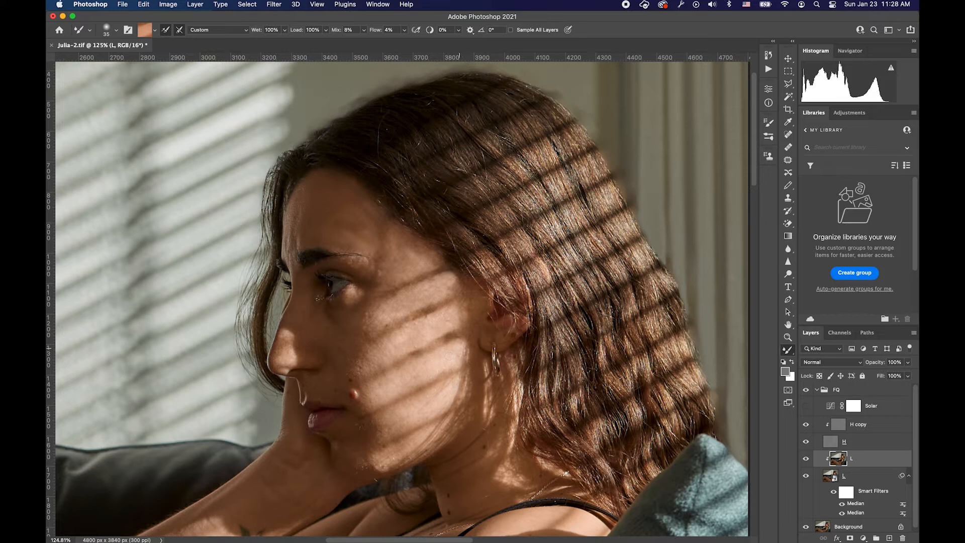
pyautogui.hscroll(-2, 432, 319)
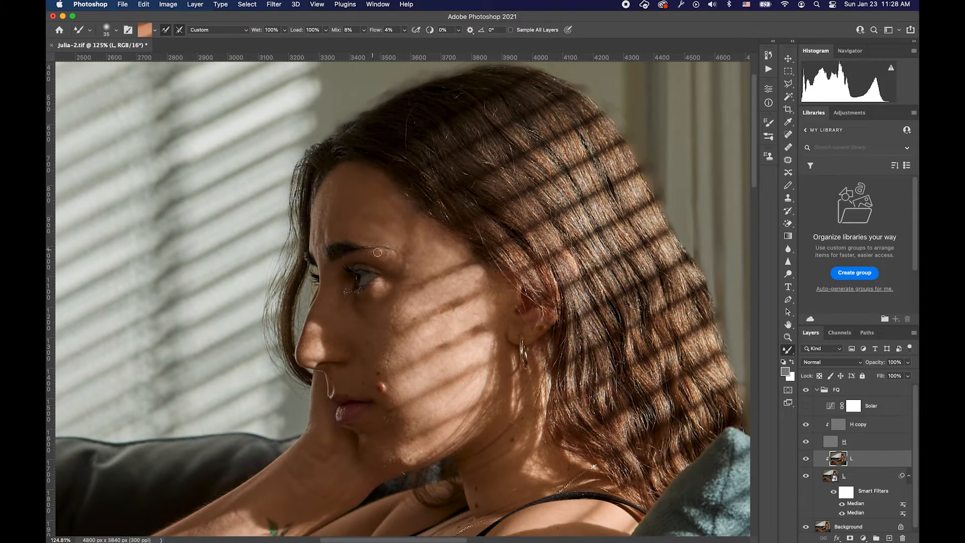
pyautogui.scroll(5, 386, 231)
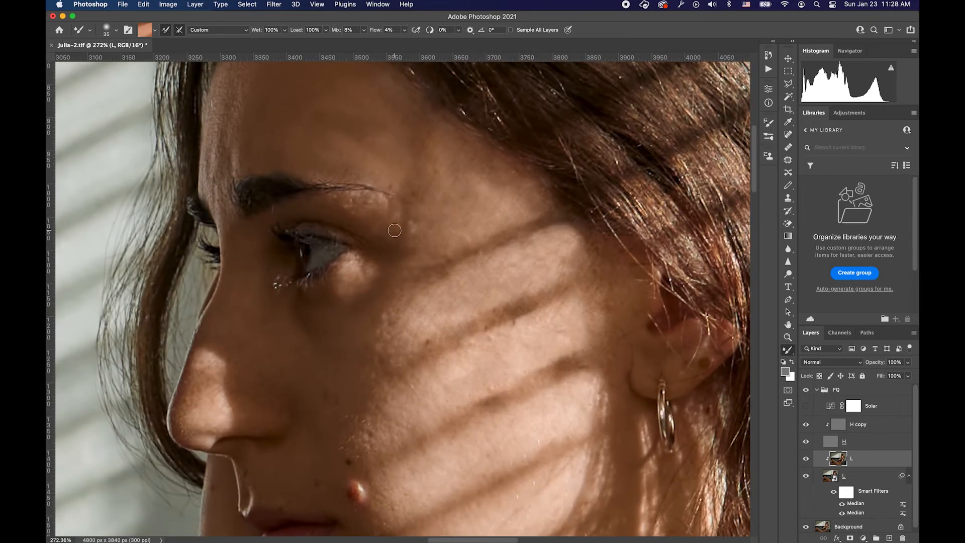
pyautogui.scroll(5, 394, 231)
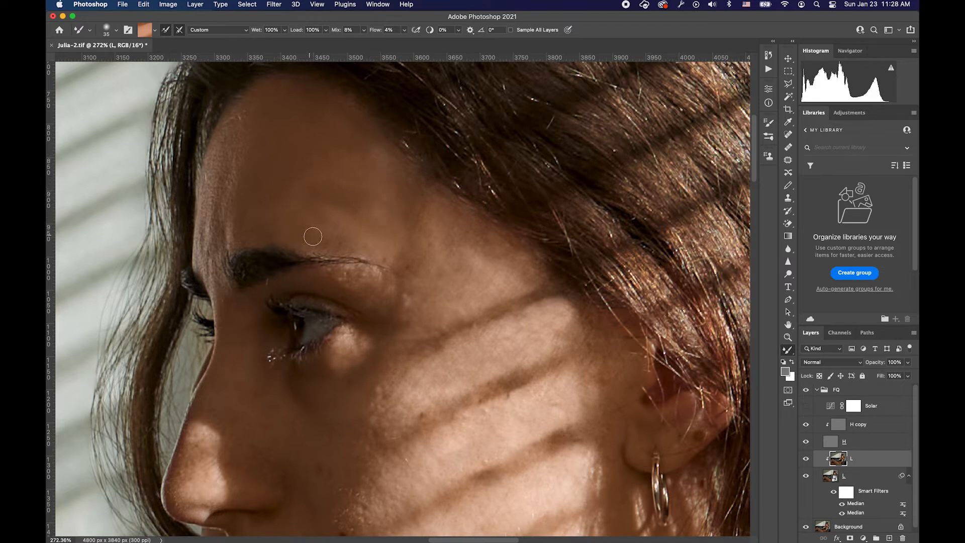
# - Try to clone skin texture from the upper and inner forehead over the area above the eyebrow on the H copy layer
pyautogui.press('s')
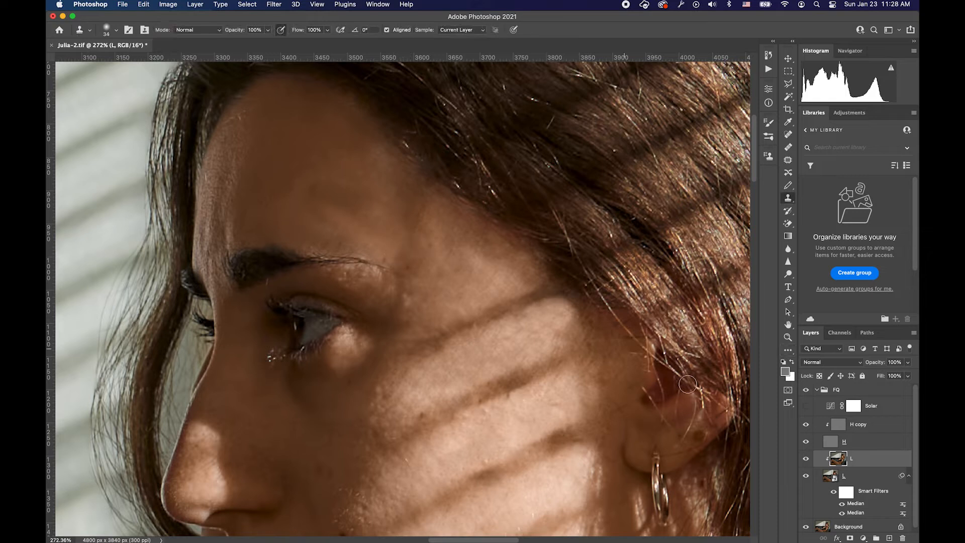
pyautogui.click(835, 428)
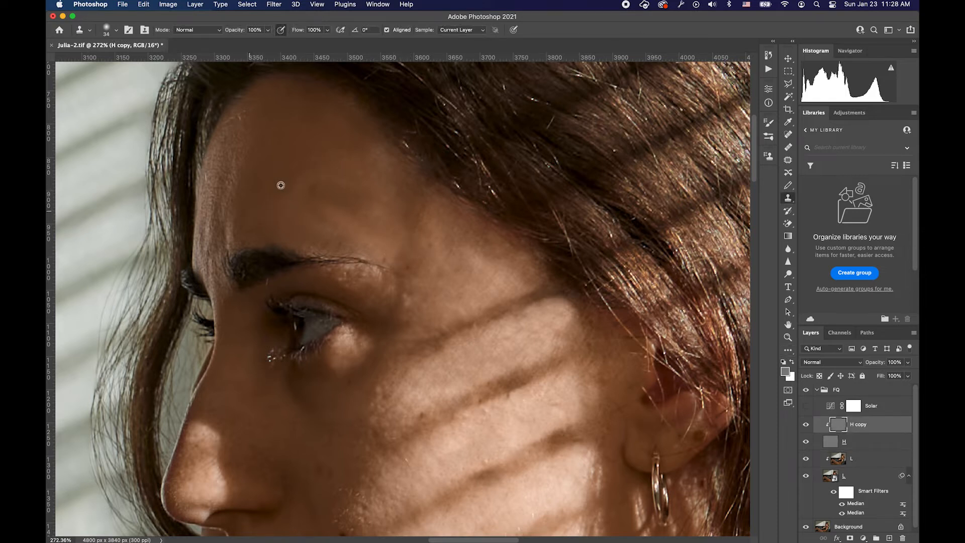
pyautogui.keyDown('alt'); pyautogui.click(279, 147); pyautogui.keyUp('alt')
pyautogui.moveTo(311, 211)
pyautogui.mouseDown()
pyautogui.moveTo(327, 235)
pyautogui.moveTo(304, 205)
pyautogui.moveTo(345, 249)
pyautogui.moveTo(371, 206)
pyautogui.mouseUp()
pyautogui.keyDown('alt'); pyautogui.click(245, 203); pyautogui.keyUp('alt')
pyautogui.click(346, 215)
pyautogui.moveTo(345, 215)
pyautogui.mouseDown()
pyautogui.moveTo(356, 229)
pyautogui.moveTo(297, 203)
pyautogui.moveTo(323, 218)
pyautogui.moveTo(254, 215)
pyautogui.moveTo(284, 206)
pyautogui.moveTo(254, 186)
pyautogui.moveTo(319, 185)
pyautogui.moveTo(244, 187)
pyautogui.moveTo(259, 187)
pyautogui.mouseUp()
pyautogui.keyDown('alt'); pyautogui.click(270, 218); pyautogui.keyUp('alt')
pyautogui.keyDown('alt'); pyautogui.click(226, 160); pyautogui.keyUp('alt')
pyautogui.keyDown('alt'); pyautogui.click(231, 170); pyautogui.keyUp('alt')
pyautogui.keyDown('alt'); pyautogui.click(289, 199); pyautogui.keyUp('alt')
pyautogui.moveTo(358, 230)
pyautogui.mouseDown()
pyautogui.moveTo(344, 221)
pyautogui.moveTo(367, 228)
pyautogui.moveTo(354, 236)
pyautogui.moveTo(362, 240)
pyautogui.moveTo(329, 247)
pyautogui.moveTo(309, 227)
pyautogui.moveTo(342, 241)
pyautogui.mouseUp()
pyautogui.keyDown('alt'); pyautogui.click(321, 215); pyautogui.keyUp('alt')
pyautogui.keyDown('alt'); pyautogui.click(273, 200); pyautogui.keyUp('alt')
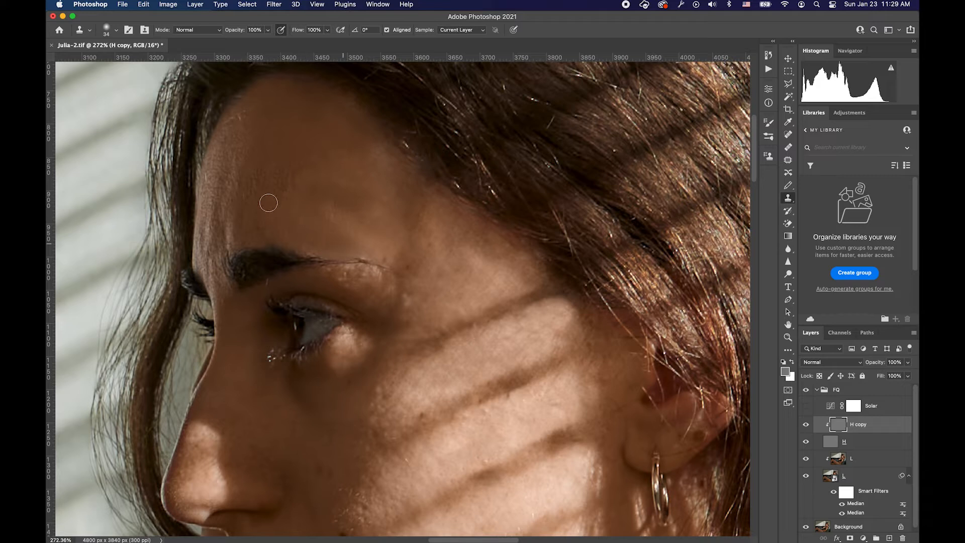
pyautogui.keyDown('alt'); pyautogui.click(308, 214); pyautogui.keyUp('alt')
pyautogui.moveTo(355, 217)
pyautogui.mouseDown()
pyautogui.moveTo(370, 224)
pyautogui.moveTo(349, 208)
pyautogui.mouseUp()
pyautogui.keyDown('alt'); pyautogui.click(269, 183); pyautogui.keyUp('alt')
pyautogui.moveTo(364, 204)
pyautogui.mouseDown()
pyautogui.moveTo(373, 208)
pyautogui.moveTo(334, 218)
pyautogui.moveTo(347, 226)
pyautogui.mouseUp()
pyautogui.keyDown('alt'); pyautogui.click(230, 172); pyautogui.keyUp('alt')
pyautogui.scroll(-3, 360, 183)
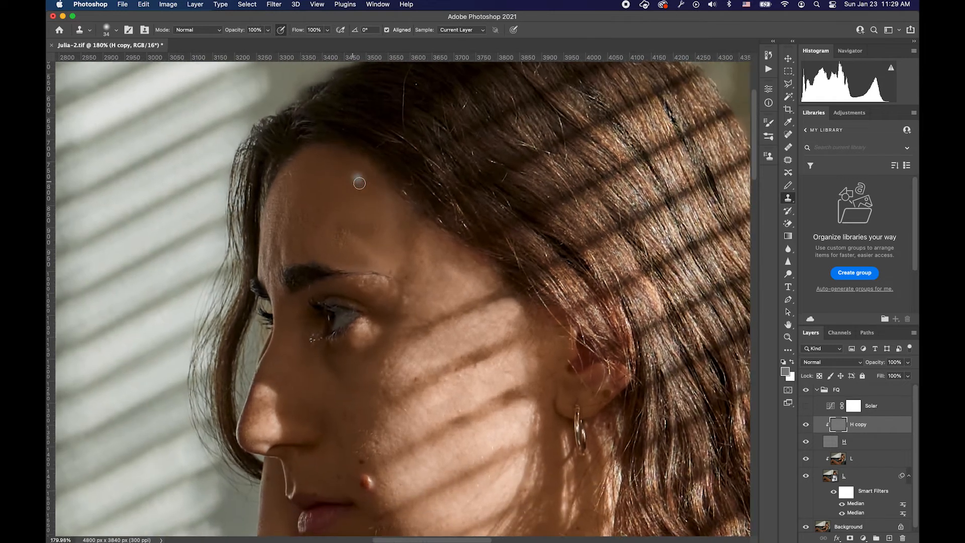
# - Revert the document history to the last Mixer Brush state, before the forehead texture cloning
pyautogui.scroll(3, 360, 184)
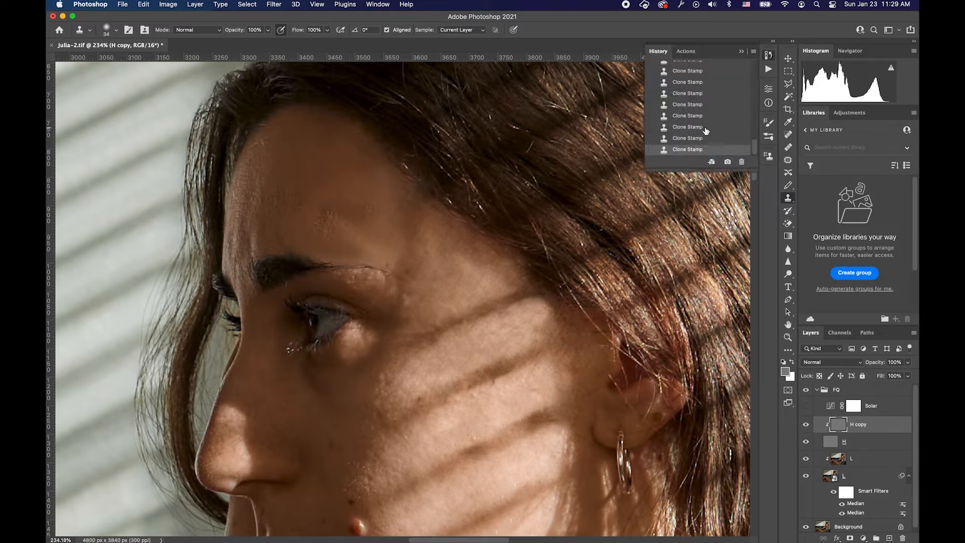
pyautogui.scroll(4, 706, 130)
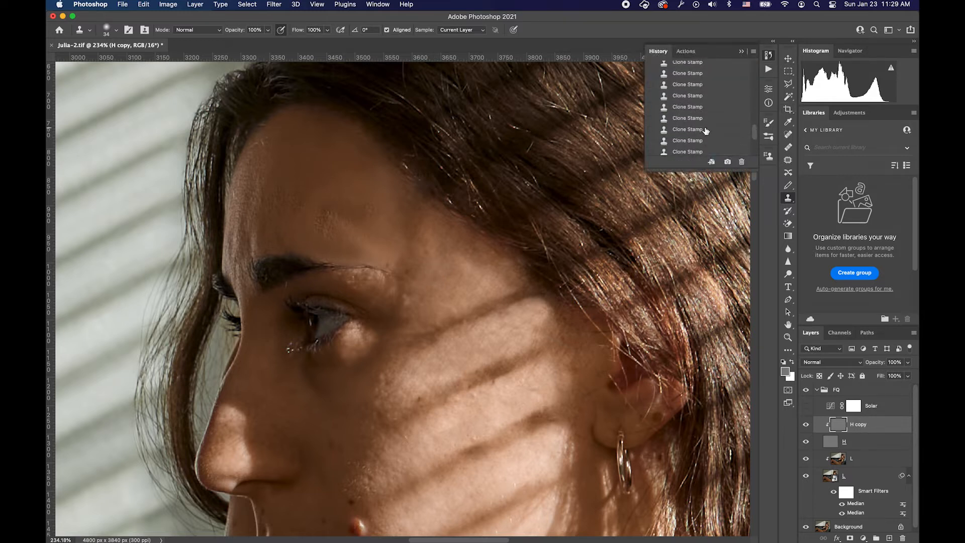
pyautogui.scroll(-4, 706, 132)
pyautogui.press('super+z')
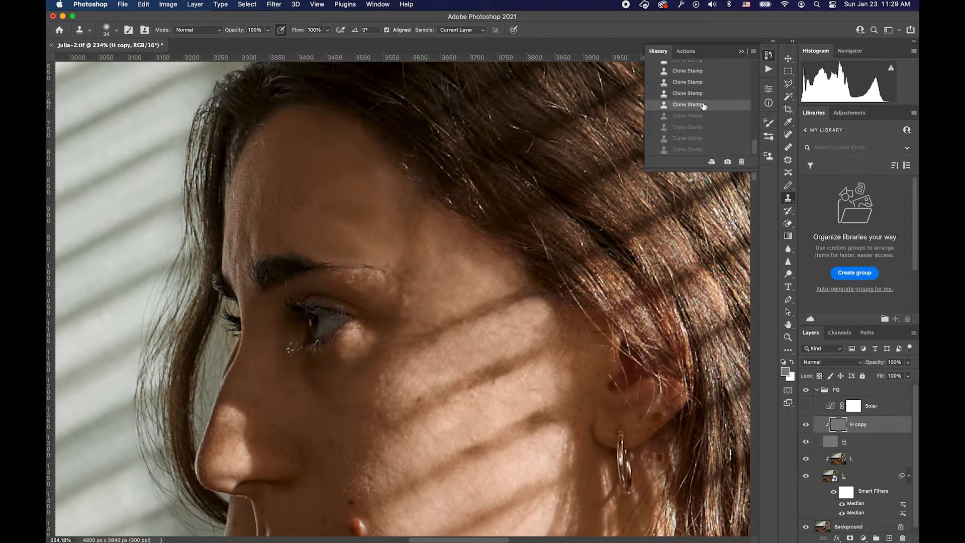
pyautogui.press('super+z')
pyautogui.press('super+z')
pyautogui.press('super+z')
pyautogui.press('super+z')
pyautogui.press('super+z')
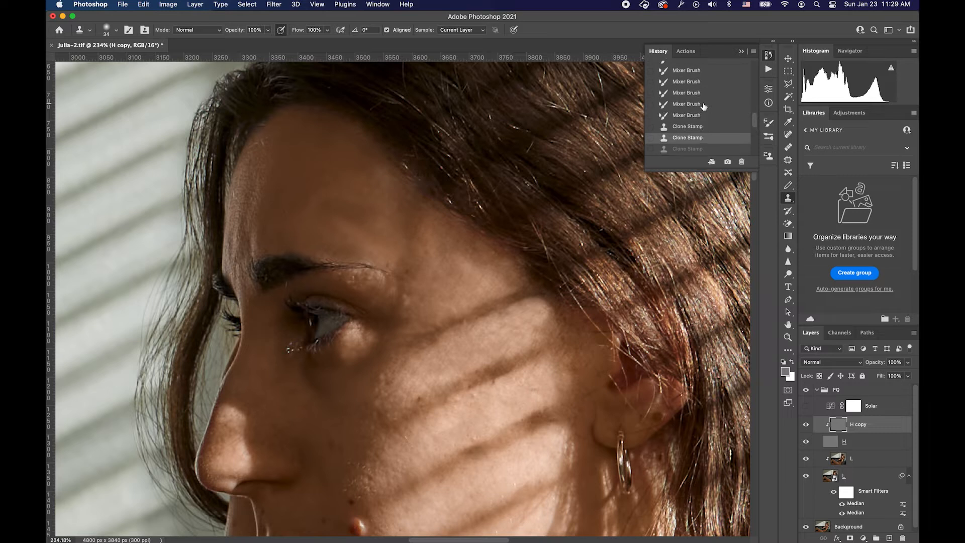
pyautogui.click(729, 113)
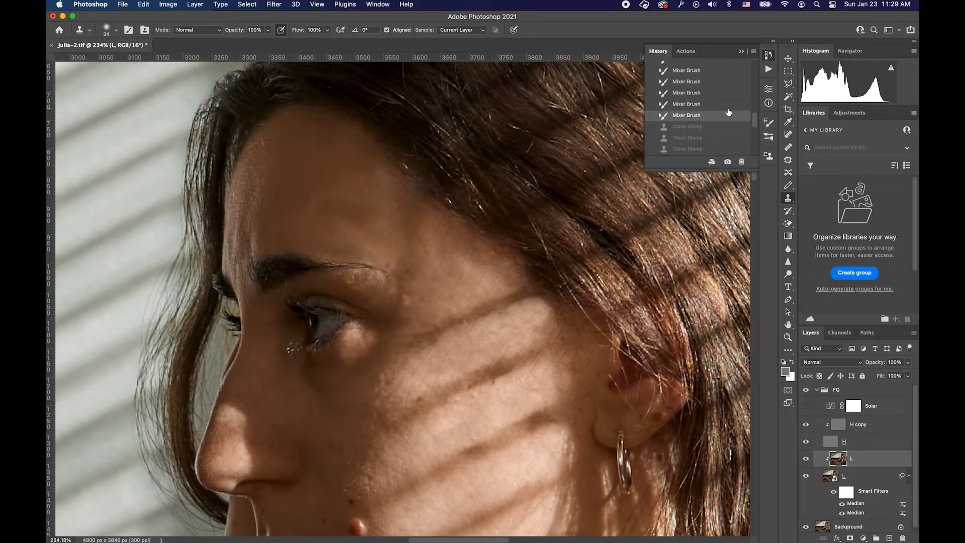
pyautogui.click(769, 69)
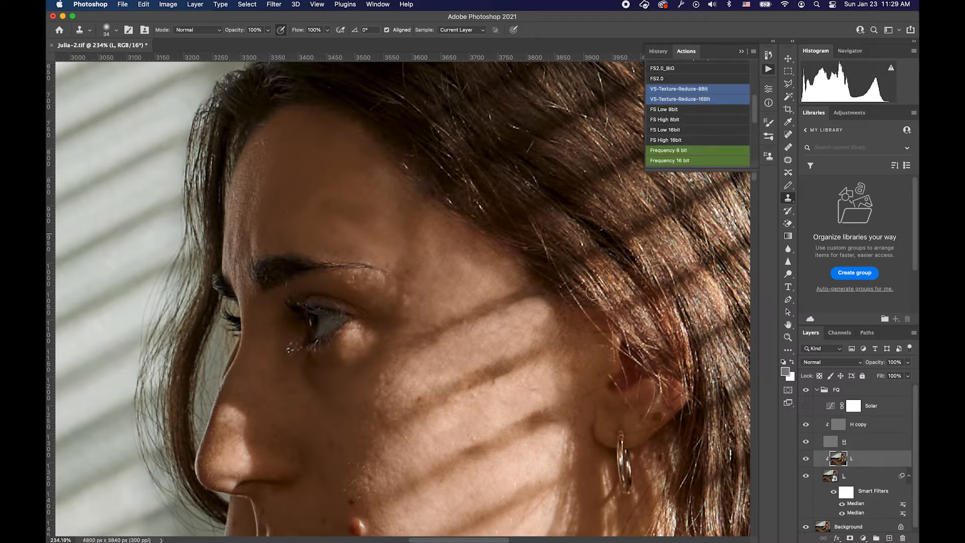
# - Examine the retouched face, hair, neck and shoulder for remaining uneven tones
pyautogui.click(769, 70)
pyautogui.press('super+0')
pyautogui.scroll(5, 595, 218)
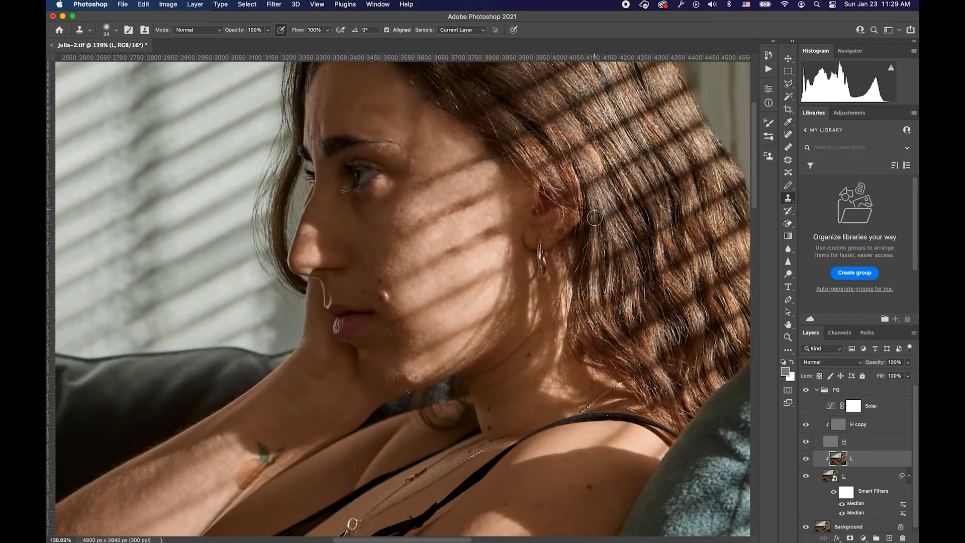
pyautogui.scroll(-6, 594, 217)
pyautogui.scroll(8, 595, 218)
pyautogui.scroll(1, 596, 217)
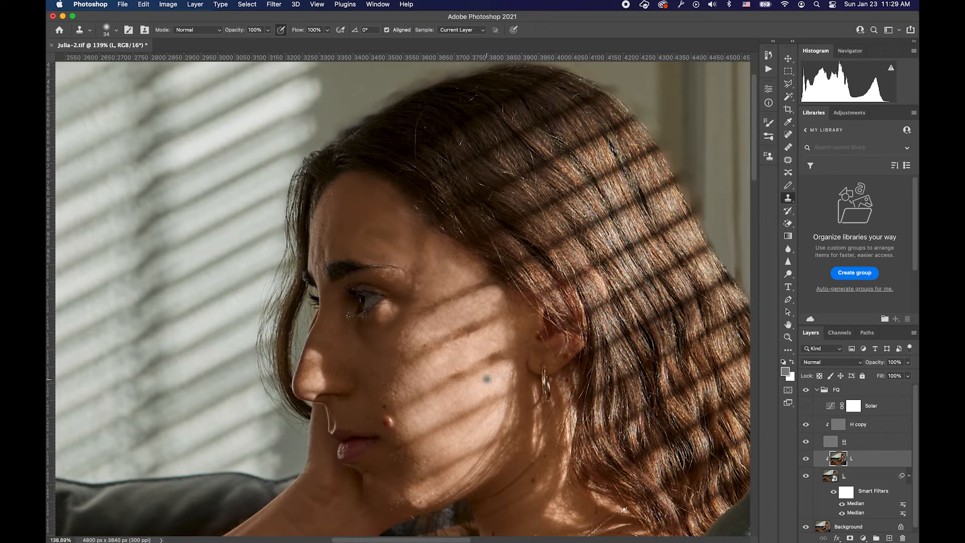
pyautogui.scroll(-3, 525, 435)
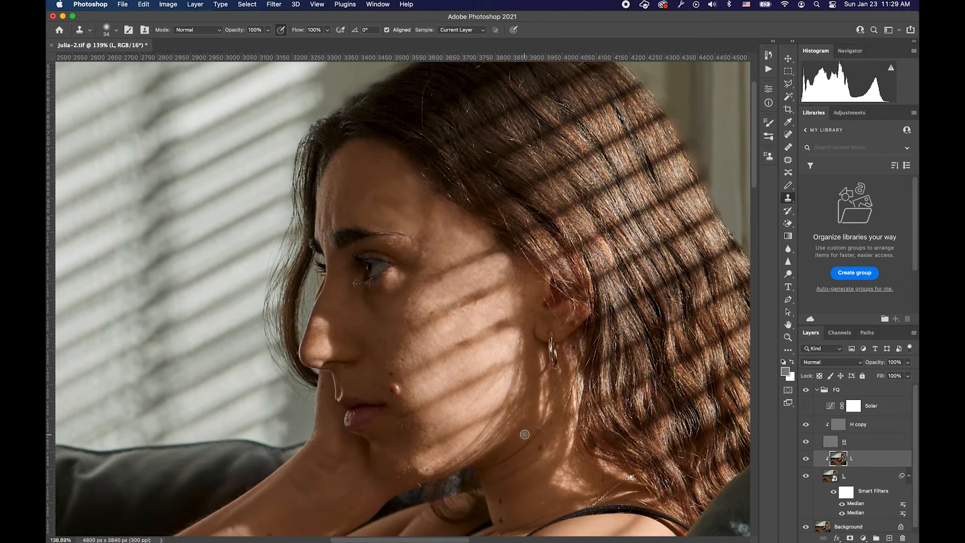
pyautogui.scroll(-6, 525, 434)
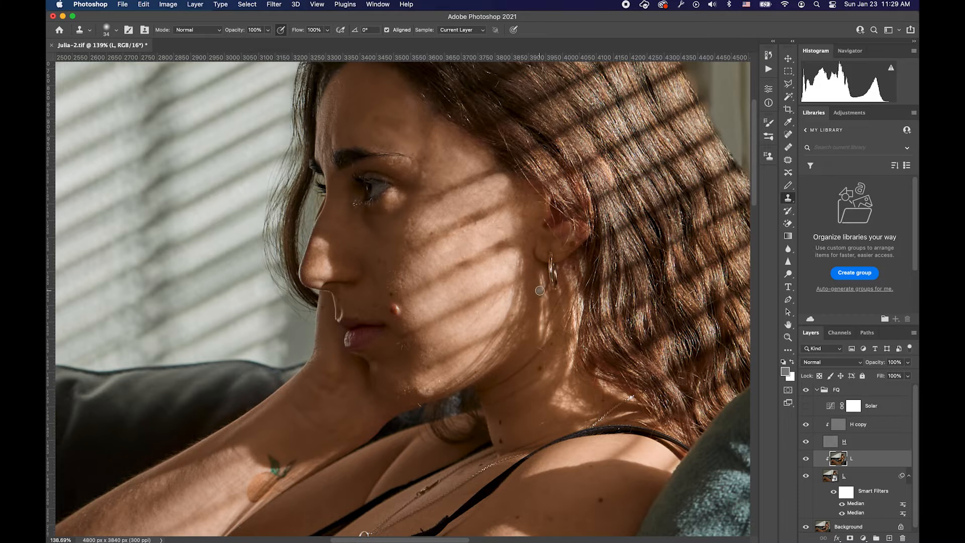
pyautogui.scroll(2, 540, 291)
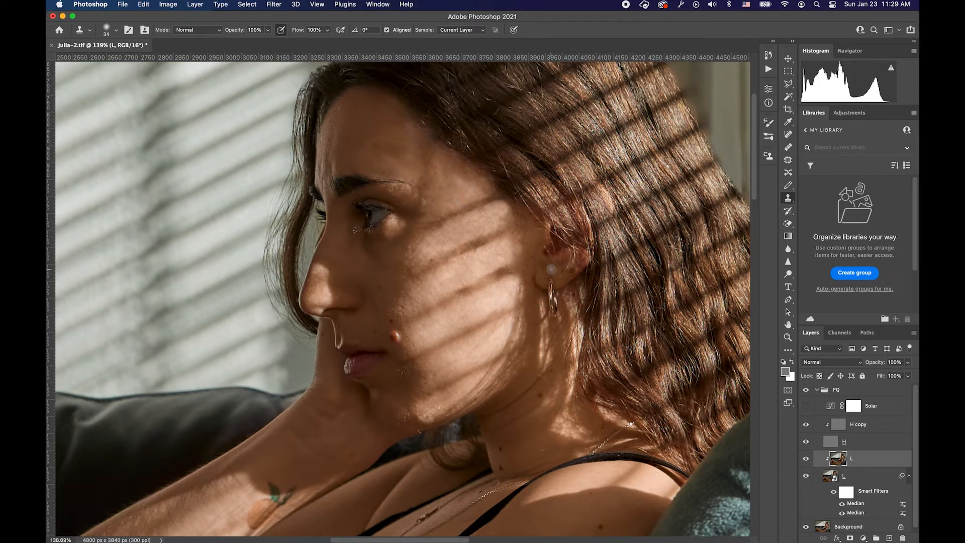
# - Blend the forehead tones on the L layer with the Mixer Brush, using a skin colour sampled from the forehead
pyautogui.click(818, 390)
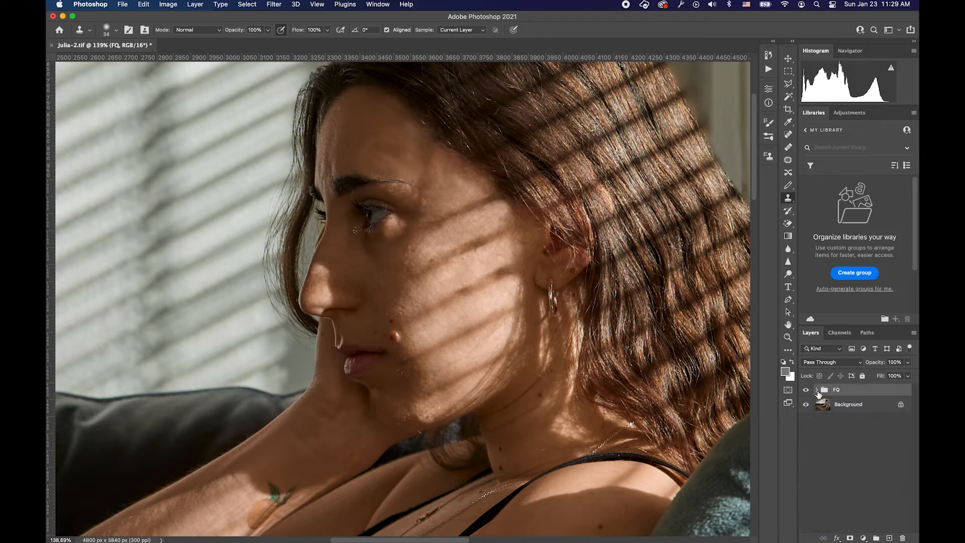
pyautogui.click(817, 390)
pyautogui.click(842, 457)
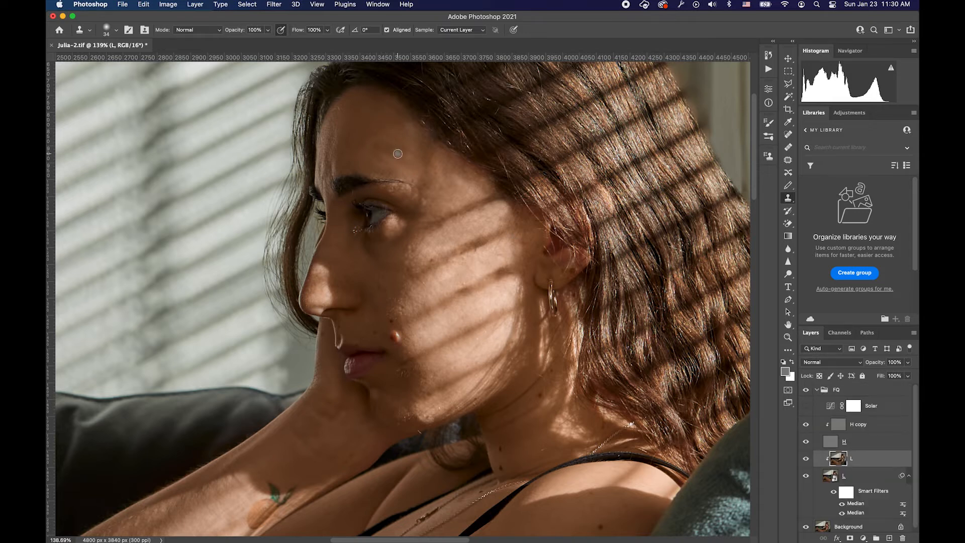
pyautogui.press('b')
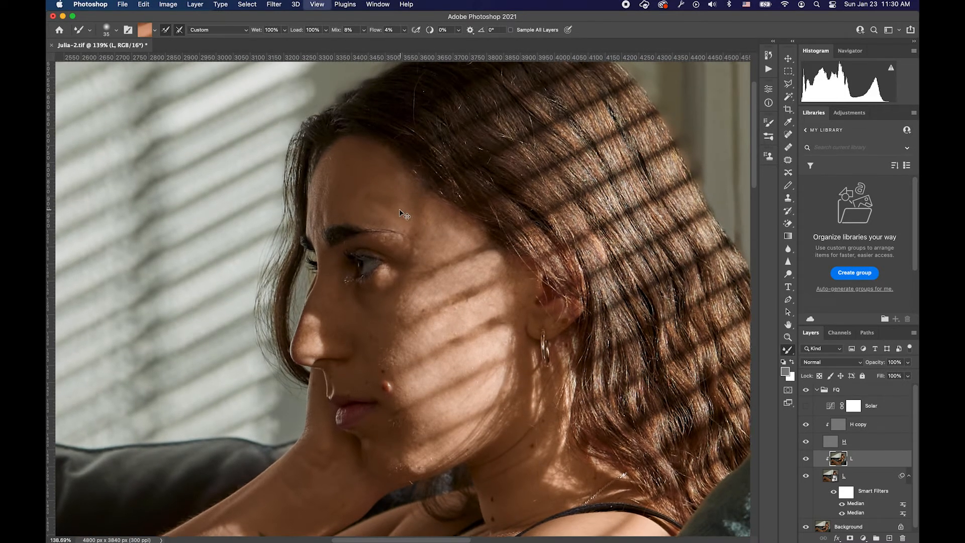
pyautogui.scroll(5, 399, 209)
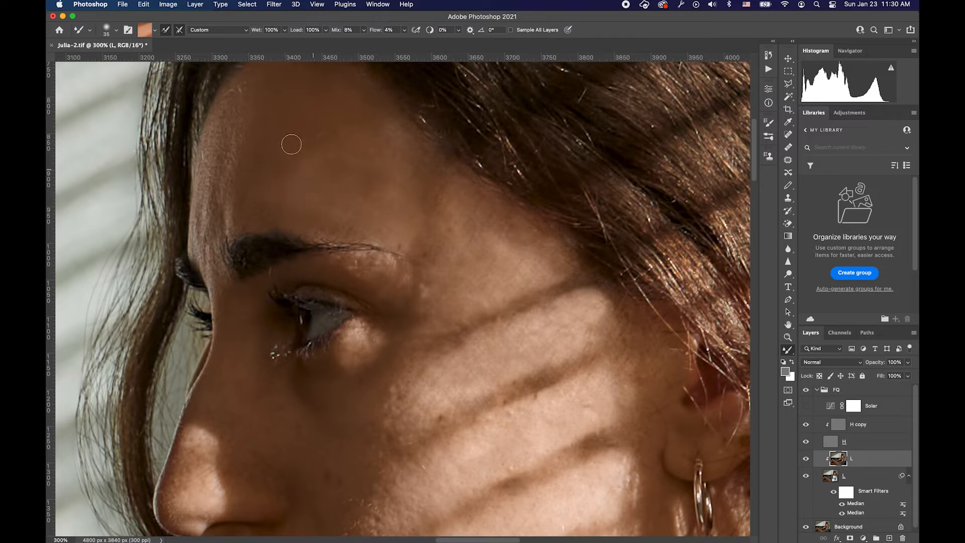
pyautogui.keyDown('alt'); pyautogui.click(305, 165); pyautogui.keyUp('alt')
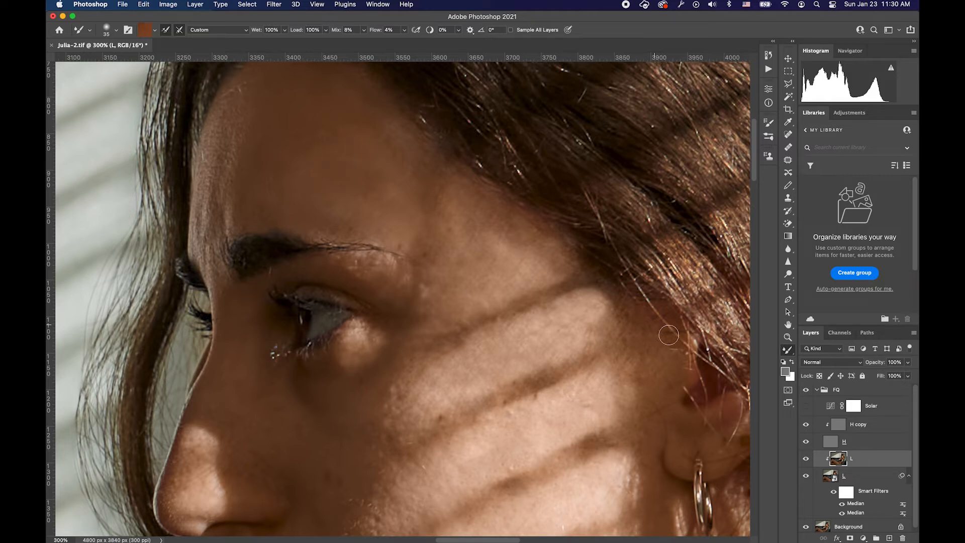
# - Patch the skin texture above the eyebrow and across the middle of the forehead on the H copy layer, using upper-forehead texture
pyautogui.press('j')
pyautogui.click(838, 430)
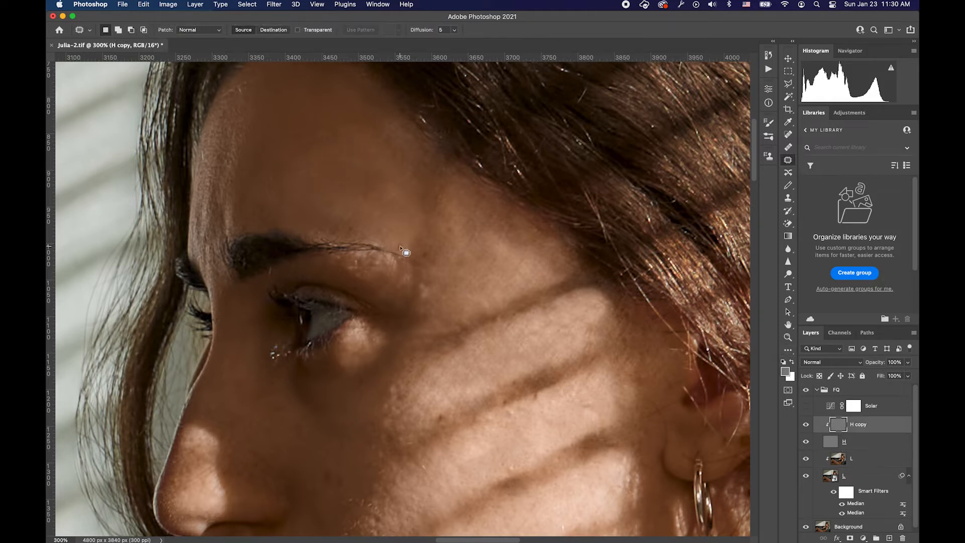
pyautogui.moveTo(358, 213)
pyautogui.mouseDown()
pyautogui.moveTo(325, 224)
pyautogui.moveTo(396, 248)
pyautogui.moveTo(358, 213)
pyautogui.moveTo(436, 276)
pyautogui.moveTo(418, 286)
pyautogui.mouseUp()
pyautogui.hotkey('ctrl', 'd')
pyautogui.moveTo(284, 124)
pyautogui.mouseDown()
pyautogui.moveTo(289, 161)
pyautogui.moveTo(312, 150)
pyautogui.mouseUp()
pyautogui.hotkey('ctrl', 'd')
pyautogui.moveTo(366, 201)
pyautogui.mouseDown()
pyautogui.moveTo(323, 200)
pyautogui.moveTo(374, 231)
pyautogui.moveTo(308, 125)
pyautogui.moveTo(324, 113)
pyautogui.mouseUp()
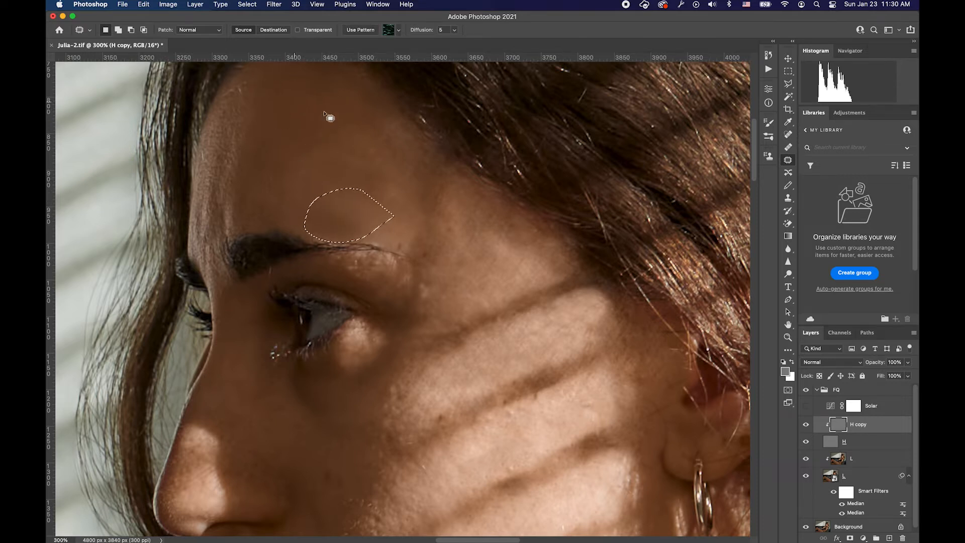
pyautogui.hotkey('ctrl', 'd')
pyautogui.moveTo(385, 165)
pyautogui.mouseDown()
pyautogui.moveTo(332, 161)
pyautogui.moveTo(369, 175)
pyautogui.moveTo(314, 120)
pyautogui.moveTo(335, 109)
pyautogui.mouseUp()
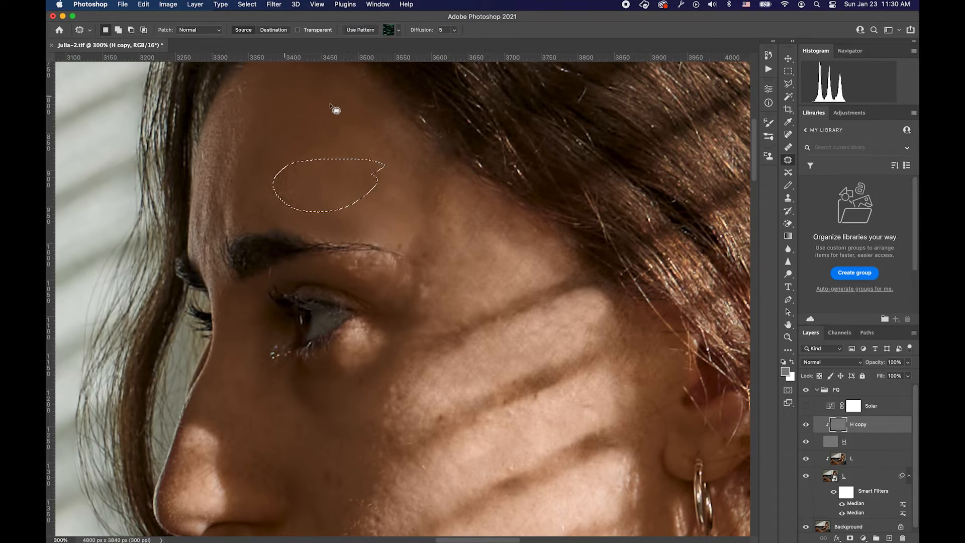
pyautogui.hotkey('ctrl', 'd')
# - Try to patch the skin texture over the temple and outer forehead on the H copy layer
pyautogui.moveTo(426, 200)
pyautogui.mouseDown()
pyautogui.moveTo(363, 213)
pyautogui.moveTo(426, 201)
pyautogui.mouseUp()
pyautogui.moveTo(427, 206)
pyautogui.mouseDown()
pyautogui.moveTo(280, 163)
pyautogui.moveTo(302, 125)
pyautogui.mouseUp()
pyautogui.hotkey('ctrl', 'd')
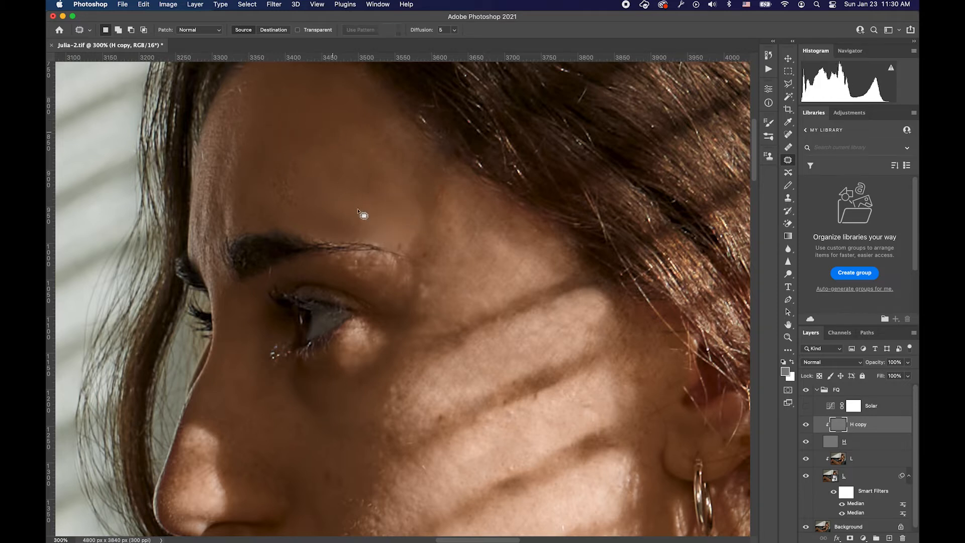
pyautogui.moveTo(487, 243); pyautogui.dragTo(514, 258)
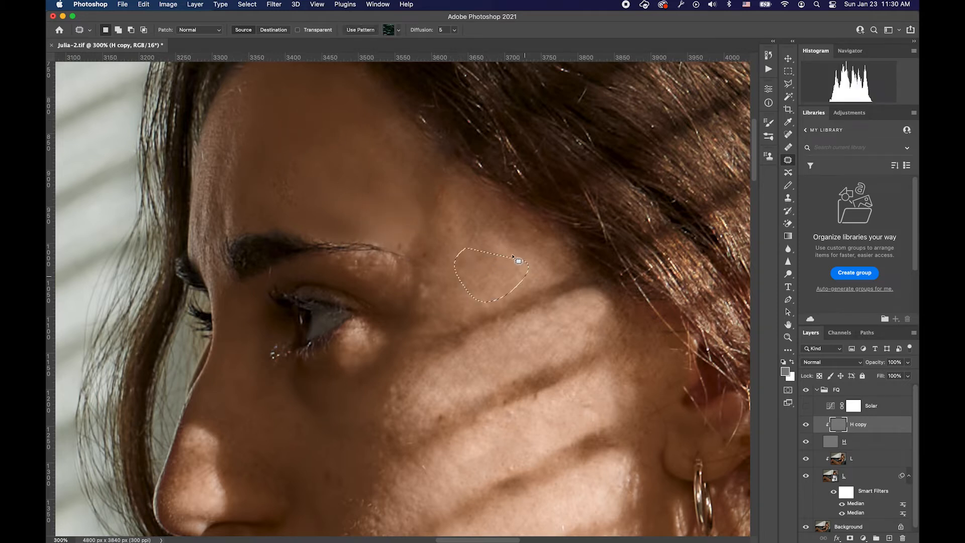
pyautogui.hotkey('ctrl', 'd')
pyautogui.moveTo(350, 173); pyautogui.dragTo(351, 172)
pyautogui.moveTo(355, 209)
pyautogui.mouseDown()
pyautogui.moveTo(530, 269)
pyautogui.moveTo(525, 278)
pyautogui.mouseUp()
pyautogui.hotkey('ctrl', 'd')
pyautogui.moveTo(431, 216); pyautogui.dragTo(434, 217)
pyautogui.hotkey('ctrl', 'd')
pyautogui.moveTo(386, 165); pyautogui.dragTo(378, 171)
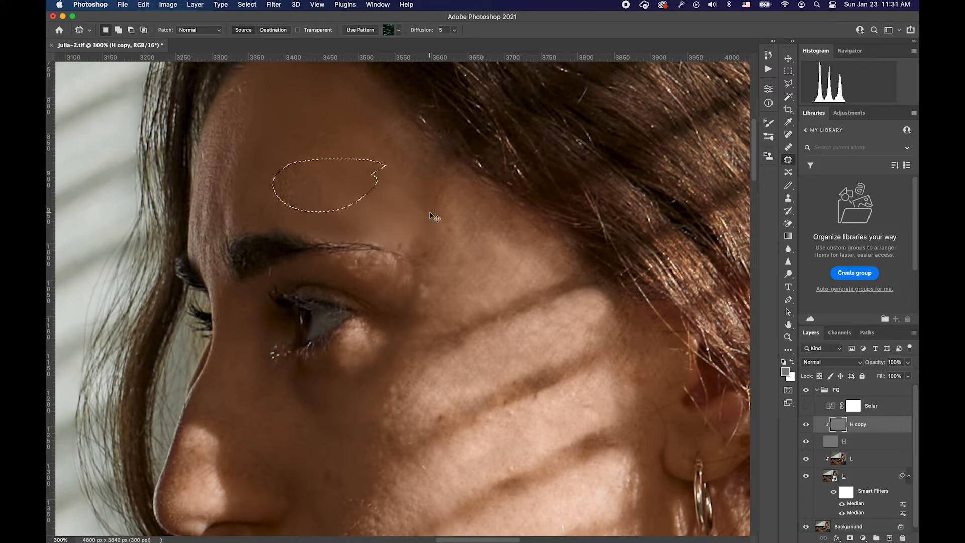
pyautogui.hotkey('ctrl', 'd')
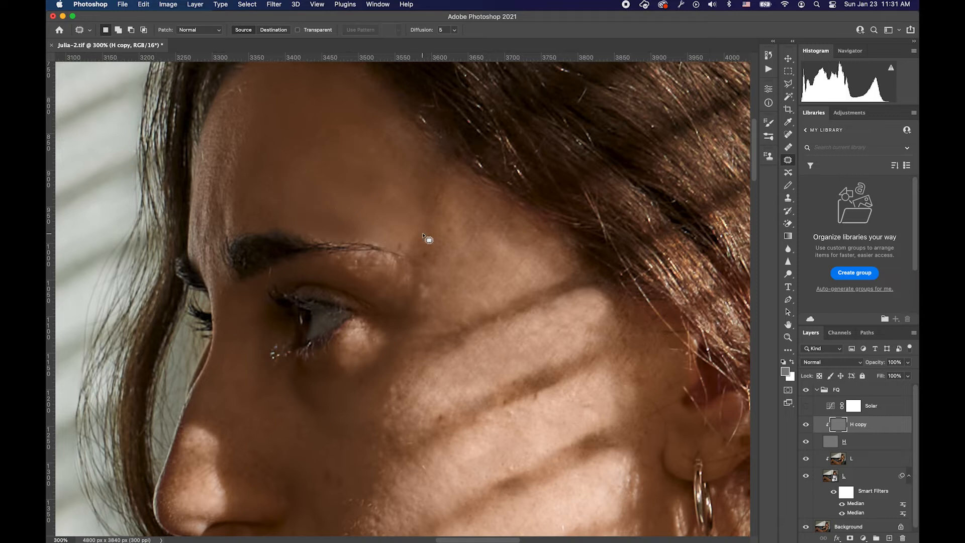
# - Patch out the dark mole on the thigh below the tattoo, on the H copy layer
pyautogui.scroll(-8, 423, 235)
pyautogui.scroll(-5, 432, 328)
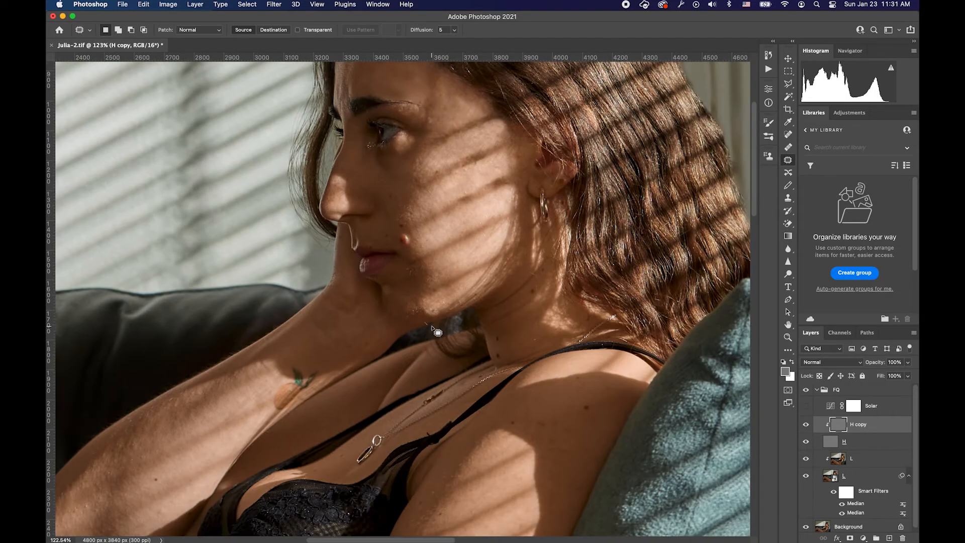
pyautogui.scroll(-5, 432, 328)
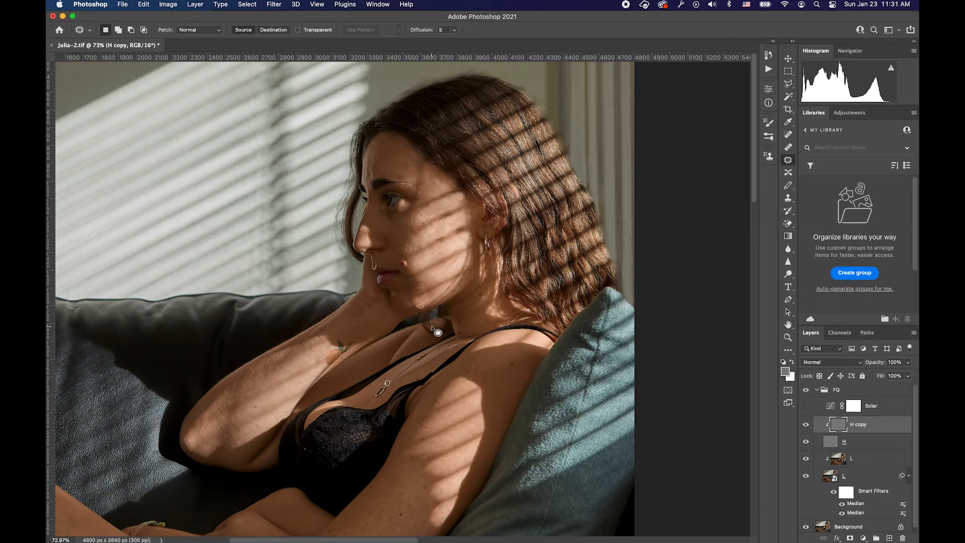
pyautogui.scroll(-15, 452, 362)
pyautogui.hscroll(-10, 453, 362)
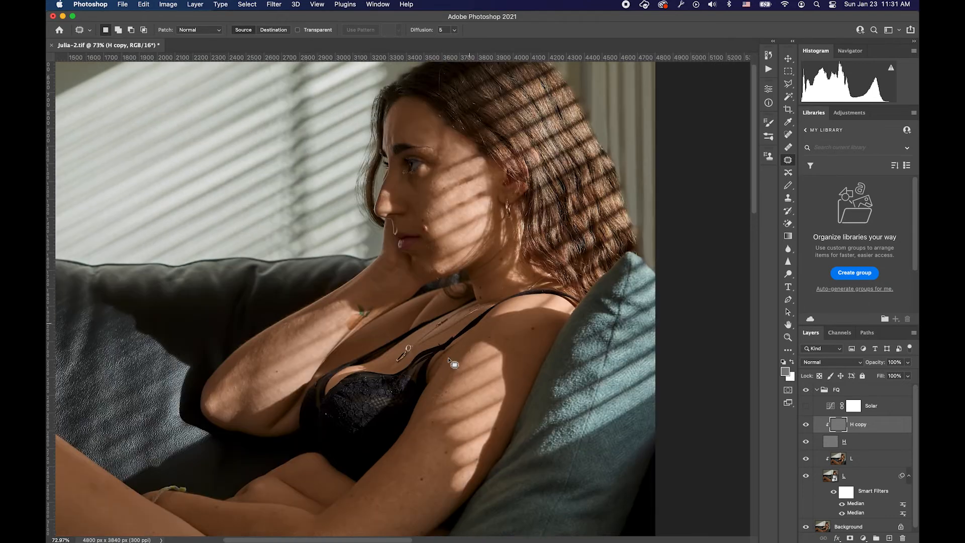
pyautogui.scroll(5, 460, 360)
pyautogui.hscroll(1, 460, 360)
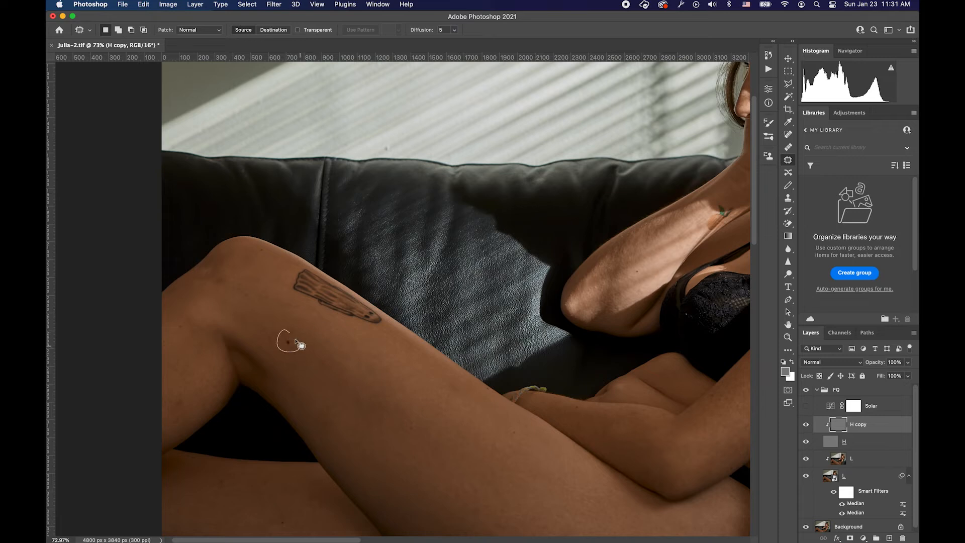
pyautogui.scroll(2, 301, 360)
pyautogui.hscroll(2, 302, 360)
pyautogui.hscroll(2, 335, 367)
pyautogui.scroll(1, 336, 367)
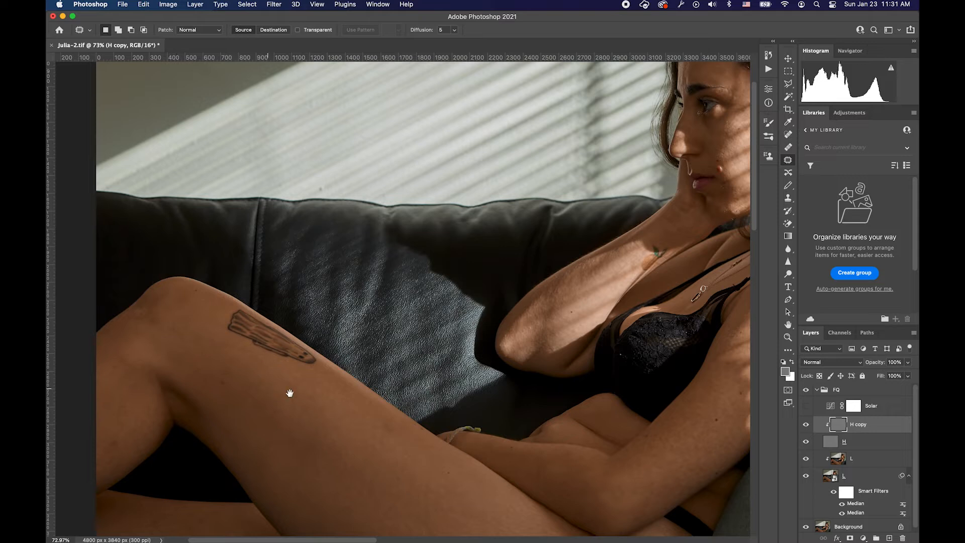
# - Patch the small blemish farther along the thigh with clean skin texture and clear the selection
pyautogui.scroll(-2, 244, 356)
pyautogui.hscroll(2, 244, 356)
pyautogui.moveTo(351, 392)
pyautogui.mouseDown()
pyautogui.moveTo(356, 407)
pyautogui.moveTo(354, 399)
pyautogui.mouseUp()
pyautogui.moveTo(348, 402); pyautogui.dragTo(370, 420)
pyautogui.press('super+d')
pyautogui.moveTo(378, 409)
pyautogui.mouseDown()
pyautogui.moveTo(346, 396)
pyautogui.moveTo(192, 378)
pyautogui.mouseUp()
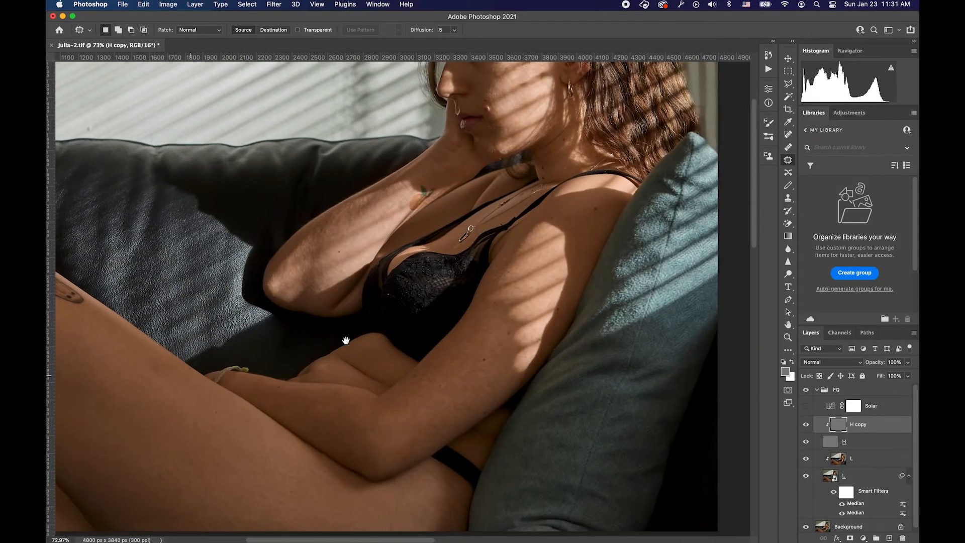
# - Patch the skin texture on the front of the shoulder beside the bra strap
pyautogui.scroll(3, 346, 341)
pyautogui.hscroll(4, 346, 341)
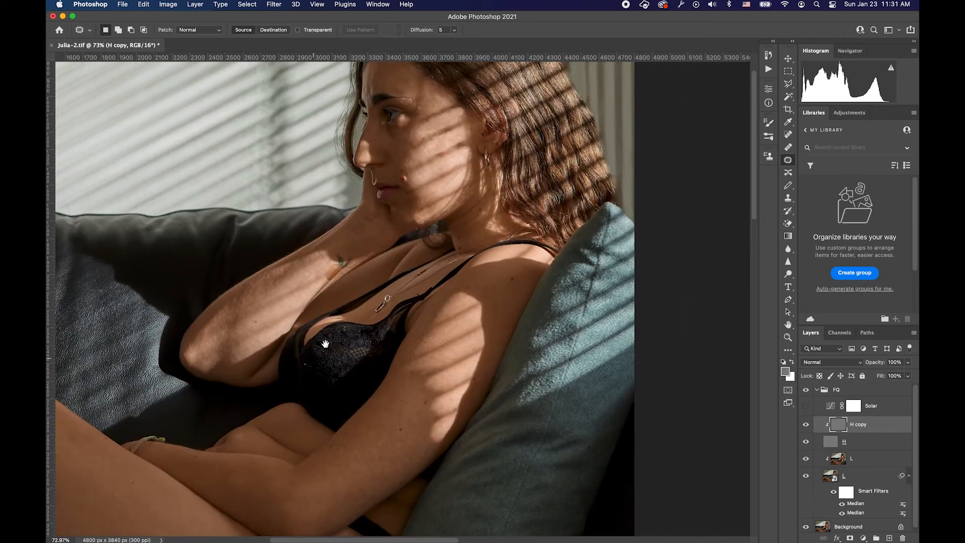
pyautogui.hscroll(2, 326, 344)
pyautogui.moveTo(444, 295); pyautogui.dragTo(442, 276)
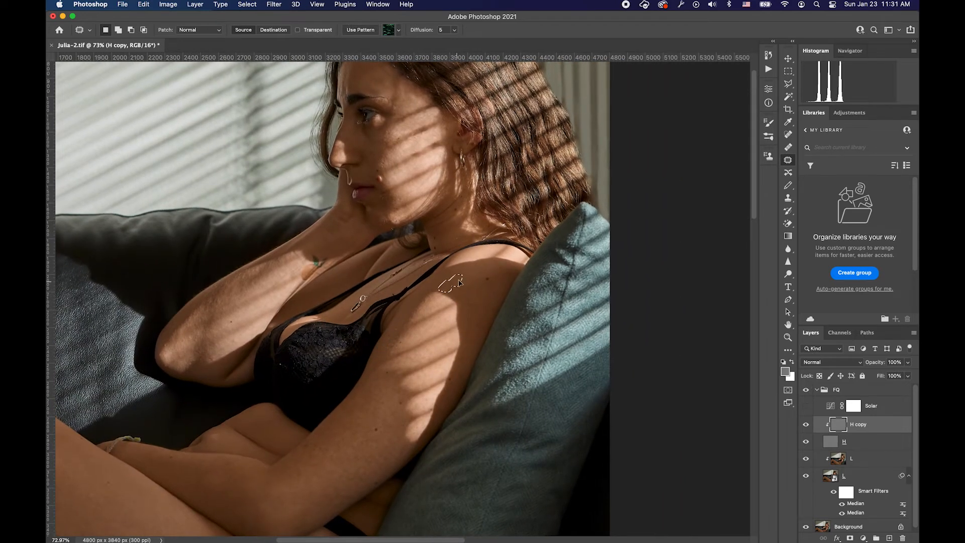
# - Patch out the moles and small spots along the upper arm down toward the elbow
pyautogui.scroll(-5, 471, 329)
pyautogui.hscroll(-3, 471, 329)
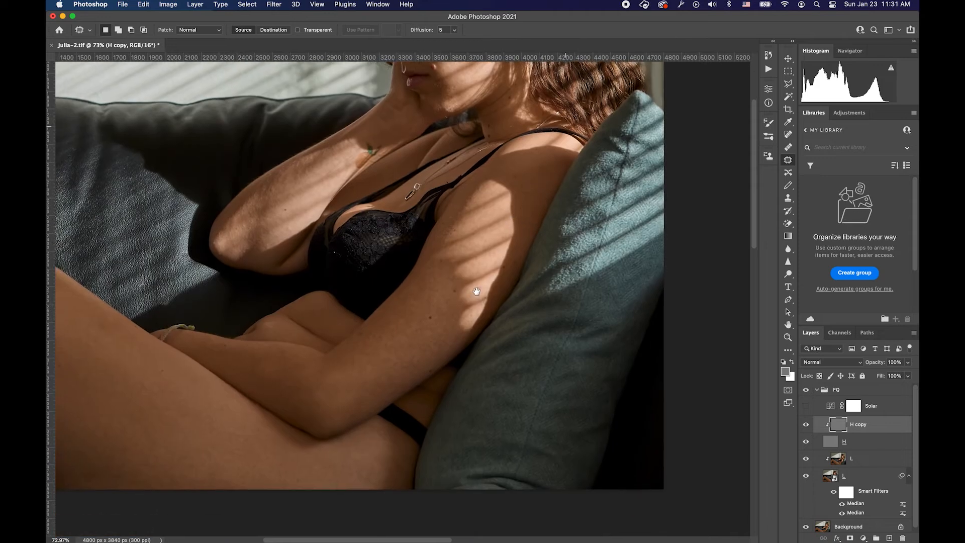
pyautogui.moveTo(469, 269); pyautogui.dragTo(461, 278)
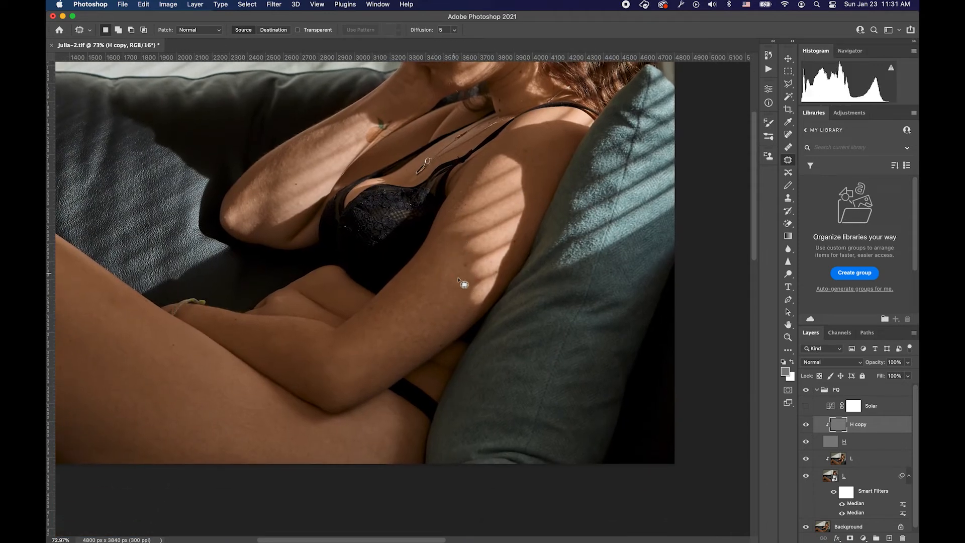
pyautogui.moveTo(471, 267); pyautogui.dragTo(463, 280)
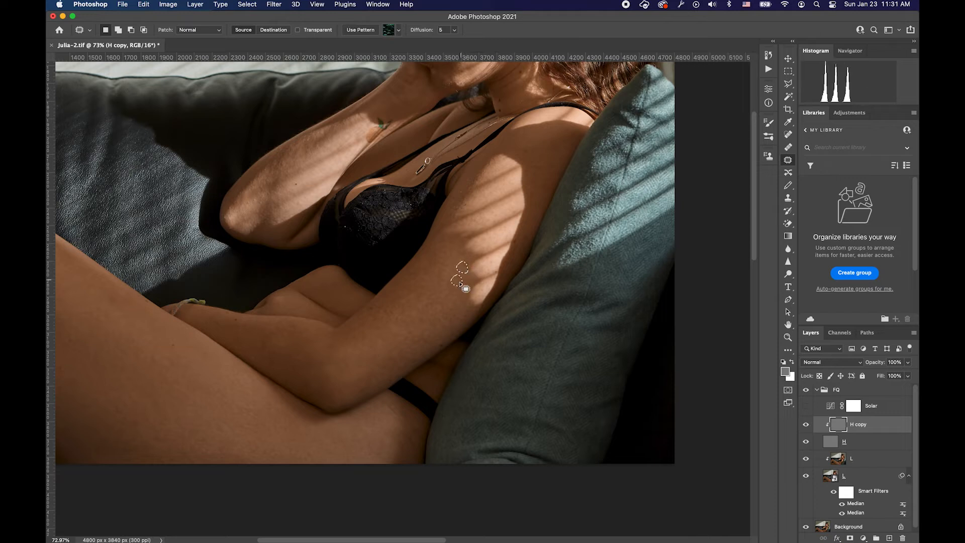
pyautogui.moveTo(381, 311); pyautogui.dragTo(387, 310)
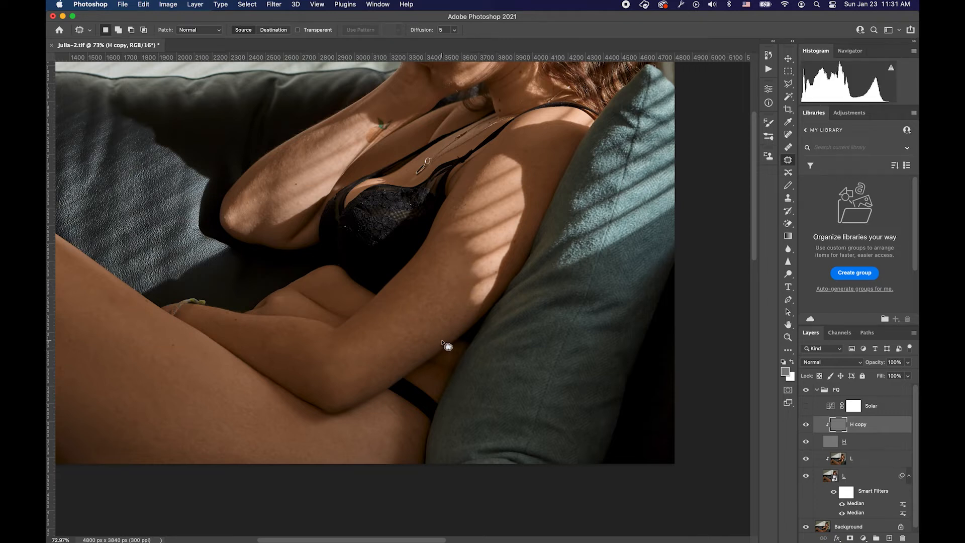
pyautogui.moveTo(446, 345); pyautogui.dragTo(441, 347)
pyautogui.click(442, 355)
# - Patch the remaining blemish on the shoulder with nearby skin texture and clear the selection
pyautogui.scroll(5, 444, 358)
pyautogui.hscroll(-3, 444, 358)
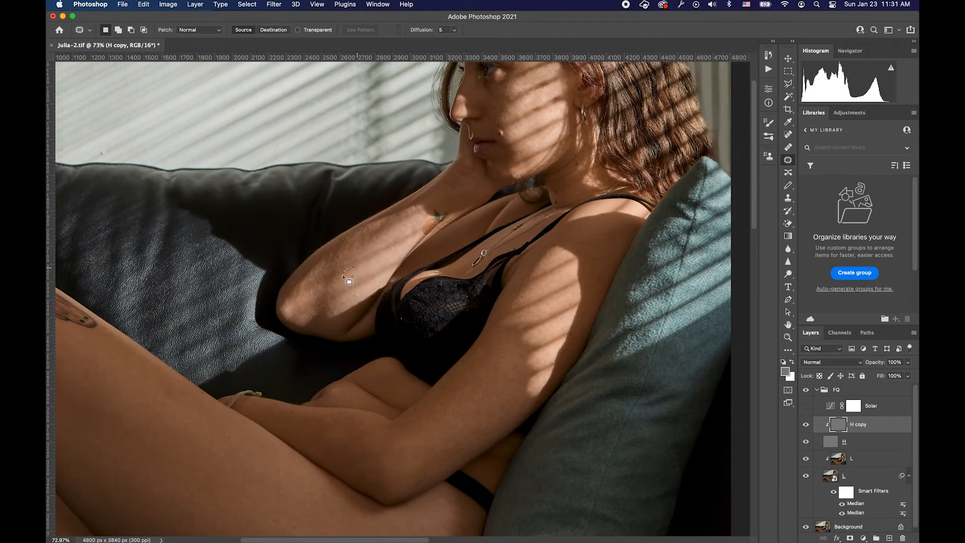
pyautogui.scroll(5, 379, 255)
pyautogui.hscroll(3, 379, 254)
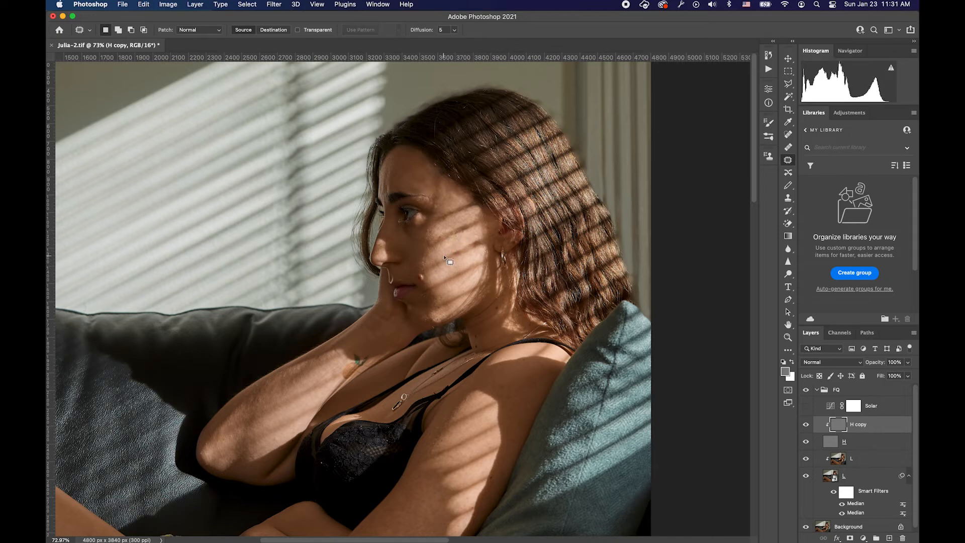
pyautogui.scroll(-3, 450, 250)
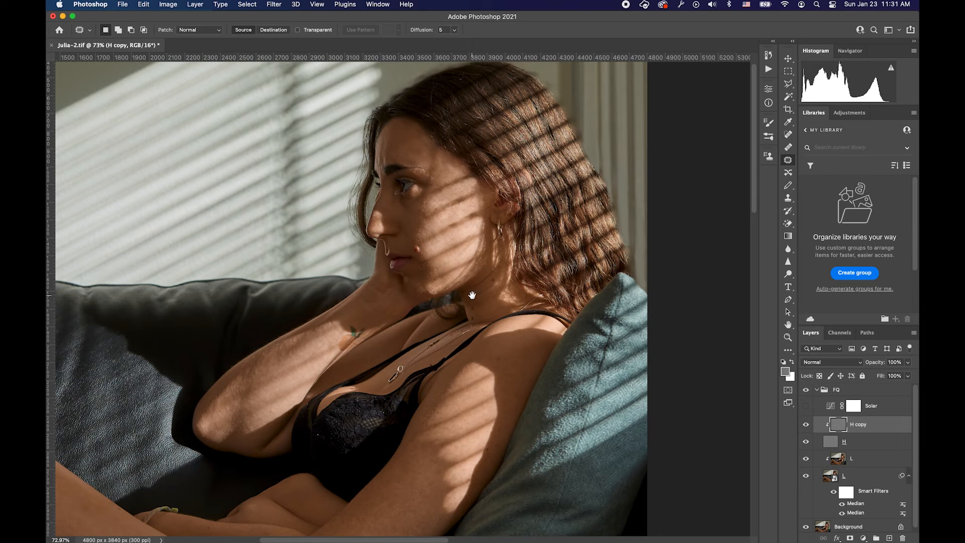
pyautogui.moveTo(512, 365)
pyautogui.mouseDown()
pyautogui.moveTo(522, 346)
pyautogui.moveTo(498, 379)
pyautogui.moveTo(522, 362)
pyautogui.moveTo(514, 384)
pyautogui.moveTo(502, 379)
pyautogui.moveTo(515, 383)
pyautogui.mouseUp()
pyautogui.press('super+d')
pyautogui.press('super+d')
# - On the clipped L layer, use the Clone Stamp to cover the blurry halo along the front top of the hair with wall tone
pyautogui.scroll(10, 509, 330)
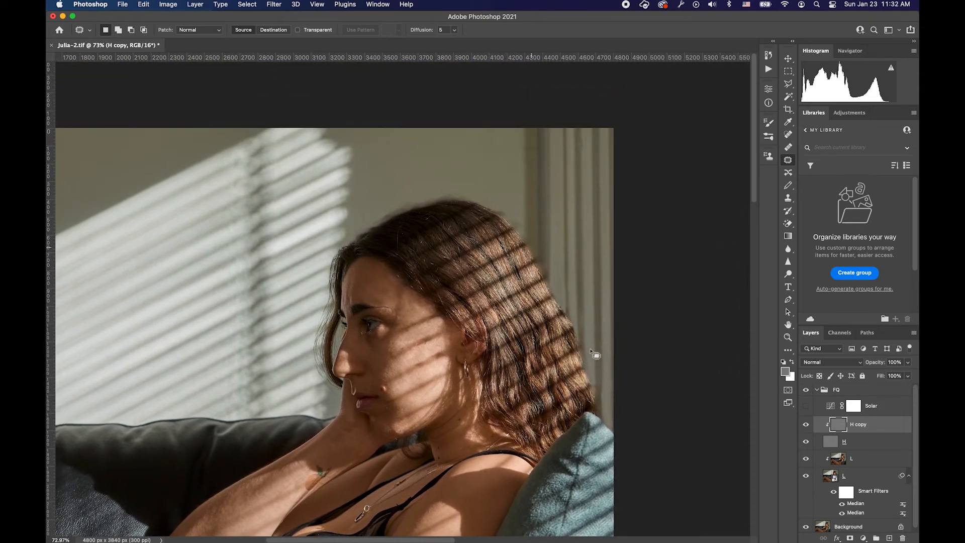
pyautogui.click(844, 462)
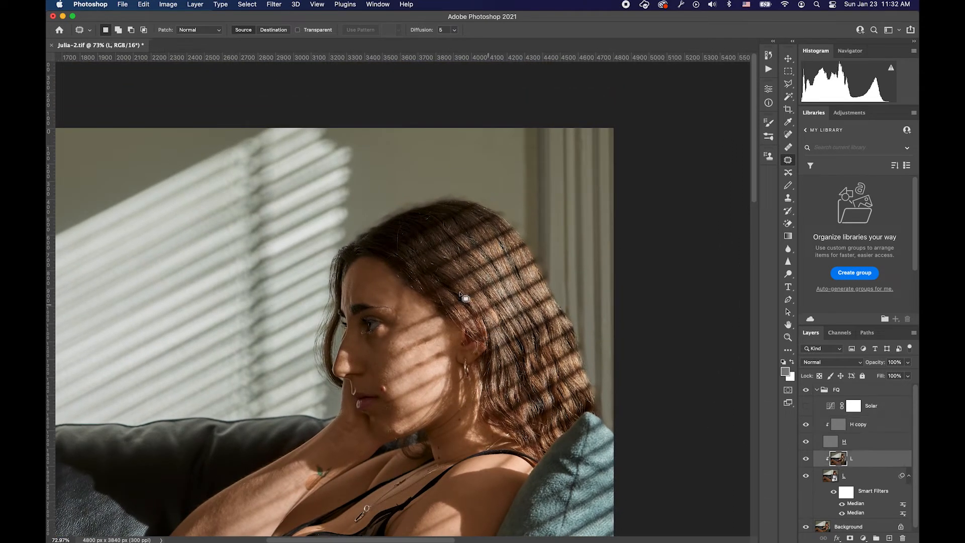
pyautogui.press('s')
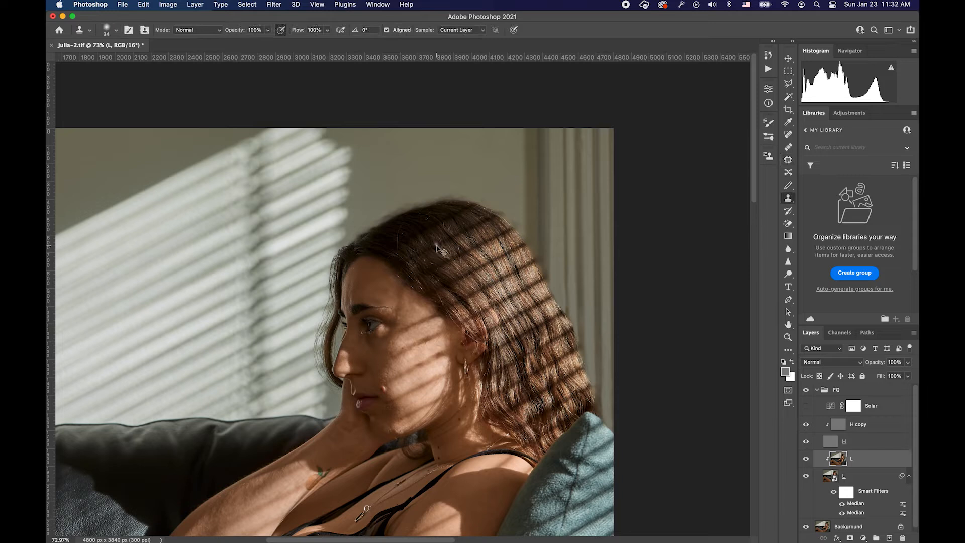
pyautogui.press('super+plus')
pyautogui.press('super+plus')
pyautogui.press('super+plus')
pyautogui.moveTo(420, 240); pyautogui.dragTo(504, 481)
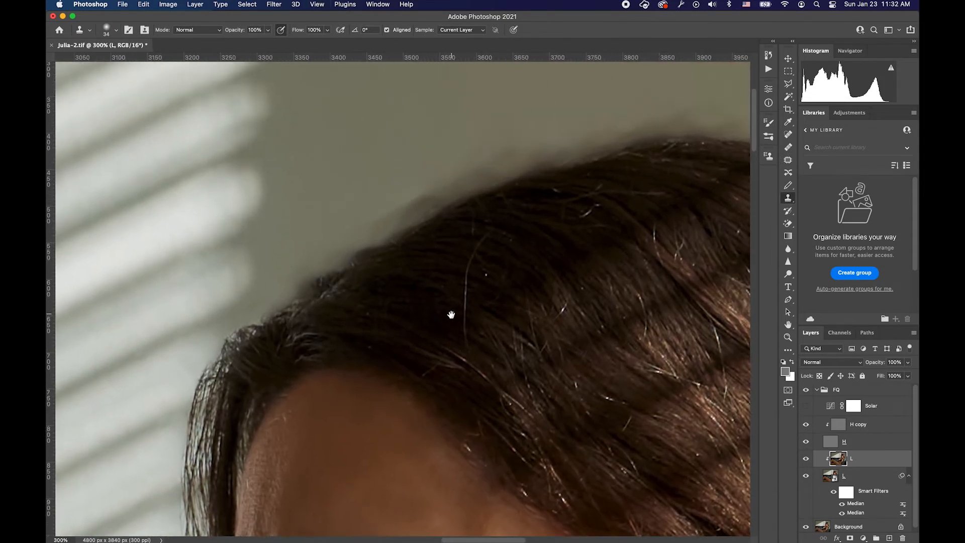
pyautogui.scroll(3, 451, 315)
pyautogui.moveTo(413, 218); pyautogui.dragTo(420, 204)
pyautogui.moveTo(371, 225)
pyautogui.mouseDown()
pyautogui.moveTo(384, 136)
pyautogui.moveTo(385, 186)
pyautogui.moveTo(365, 234)
pyautogui.moveTo(403, 231)
pyautogui.moveTo(380, 247)
pyautogui.moveTo(429, 221)
pyautogui.moveTo(411, 224)
pyautogui.moveTo(414, 213)
pyautogui.moveTo(409, 255)
pyautogui.moveTo(432, 262)
pyautogui.moveTo(471, 229)
pyautogui.moveTo(458, 249)
pyautogui.moveTo(476, 228)
pyautogui.mouseUp()
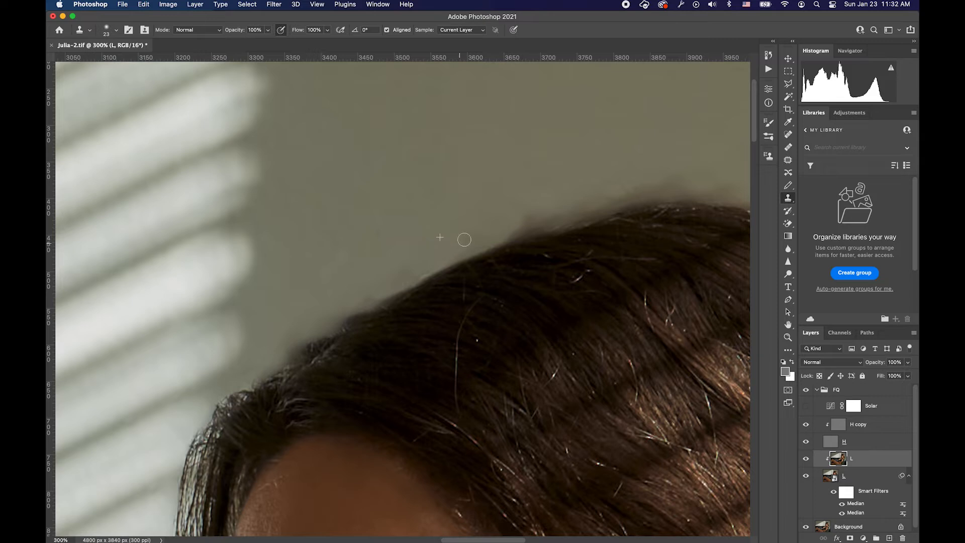
# - Clone clean wall tone over the blurry hair edge farther back toward the crown, resampling the nearby wall
pyautogui.moveTo(521, 218); pyautogui.dragTo(503, 234)
pyautogui.hscroll(5, 510, 221)
pyautogui.scroll(3, 510, 221)
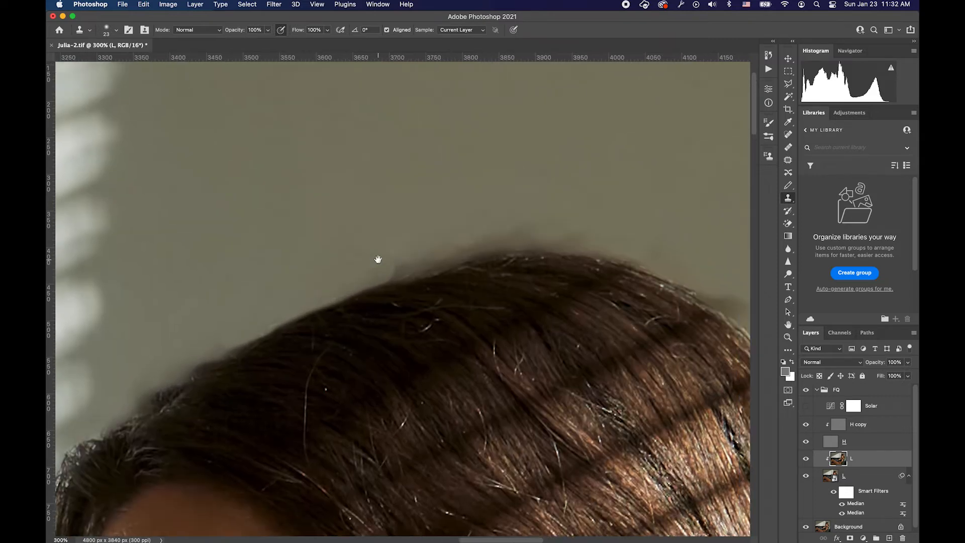
pyautogui.moveTo(382, 253)
pyautogui.mouseDown()
pyautogui.moveTo(401, 258)
pyautogui.moveTo(377, 274)
pyautogui.mouseUp()
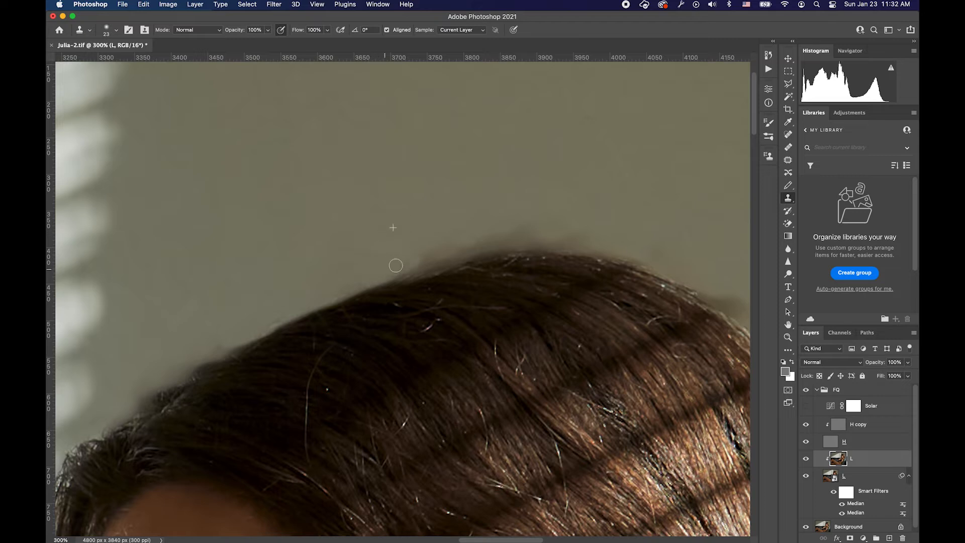
pyautogui.keyDown('alt'); pyautogui.click(383, 257); pyautogui.keyUp('alt')
pyautogui.moveTo(441, 250)
pyautogui.mouseDown()
pyautogui.moveTo(391, 264)
pyautogui.moveTo(473, 237)
pyautogui.moveTo(434, 250)
pyautogui.mouseUp()
pyautogui.hscroll(4, 467, 237)
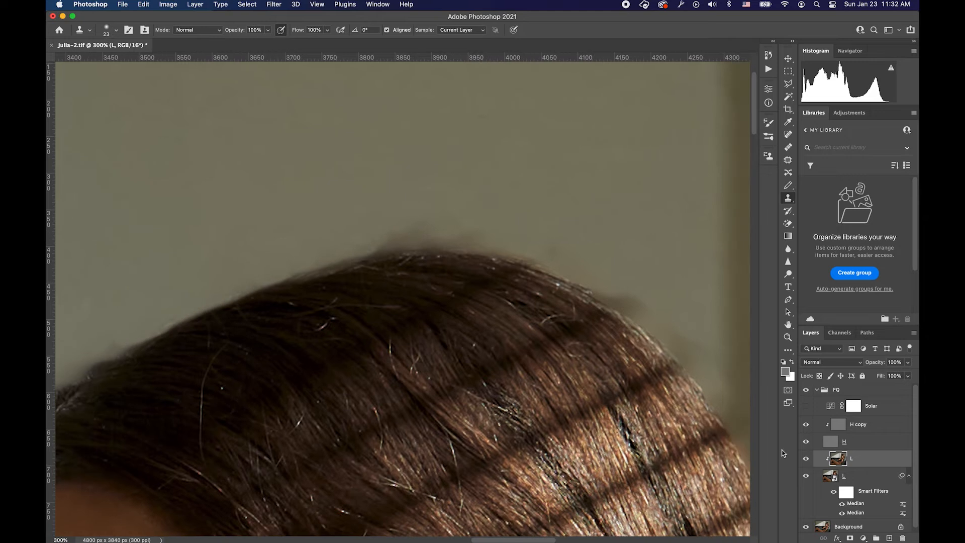
# - Rotate the canvas and clone wall tone over the dark halo at the crown of the head on the L layer
pyautogui.click(838, 427)
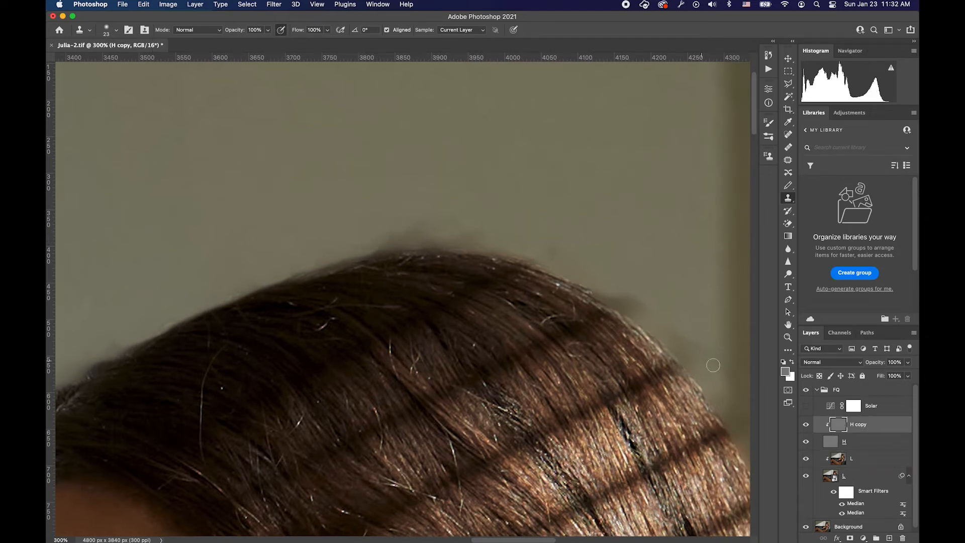
pyautogui.click(849, 465)
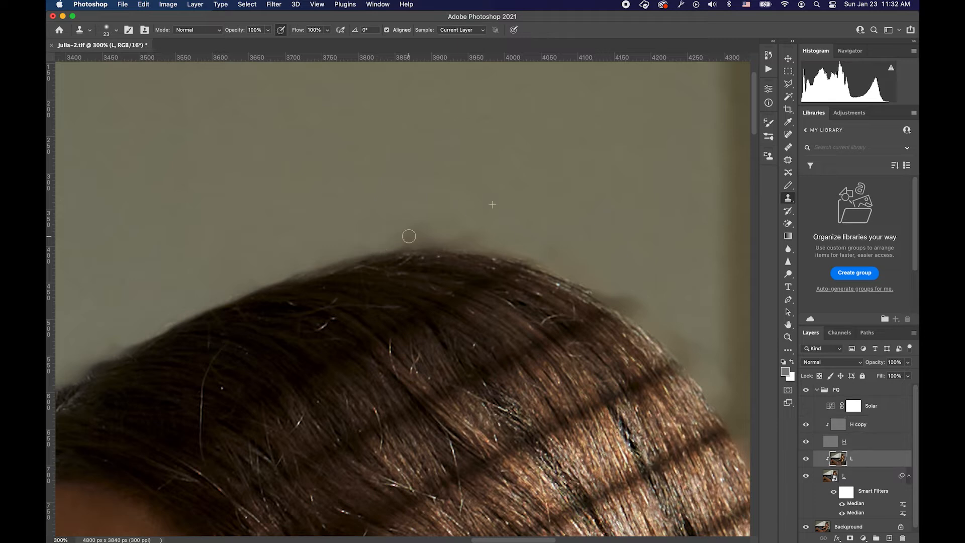
pyautogui.hscroll(2, 504, 221)
pyautogui.scroll(-2, 504, 221)
pyautogui.hscroll(4, 505, 222)
pyautogui.scroll(-1, 505, 221)
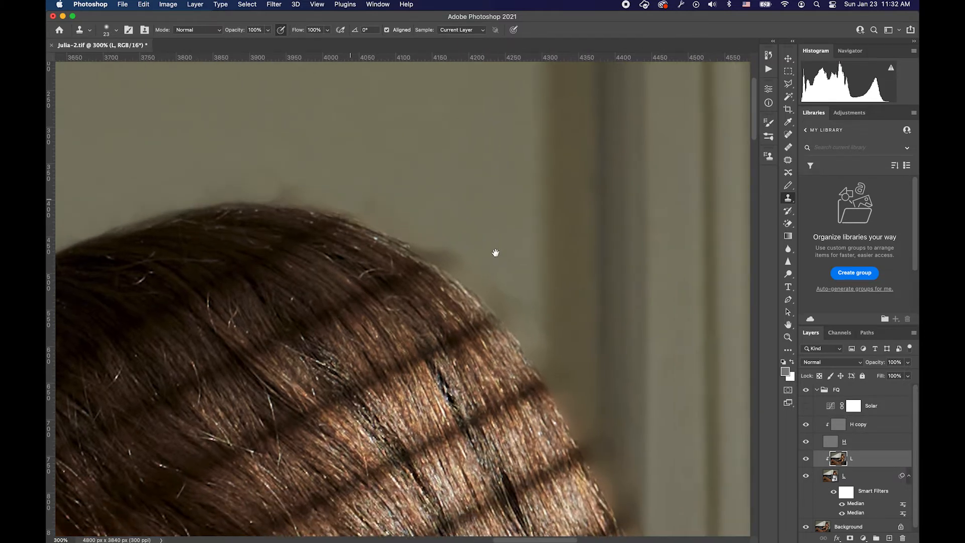
pyautogui.press('r')
pyautogui.moveTo(201, 233); pyautogui.dragTo(337, 406)
pyautogui.moveTo(277, 312); pyautogui.dragTo(352, 295)
pyautogui.press('s')
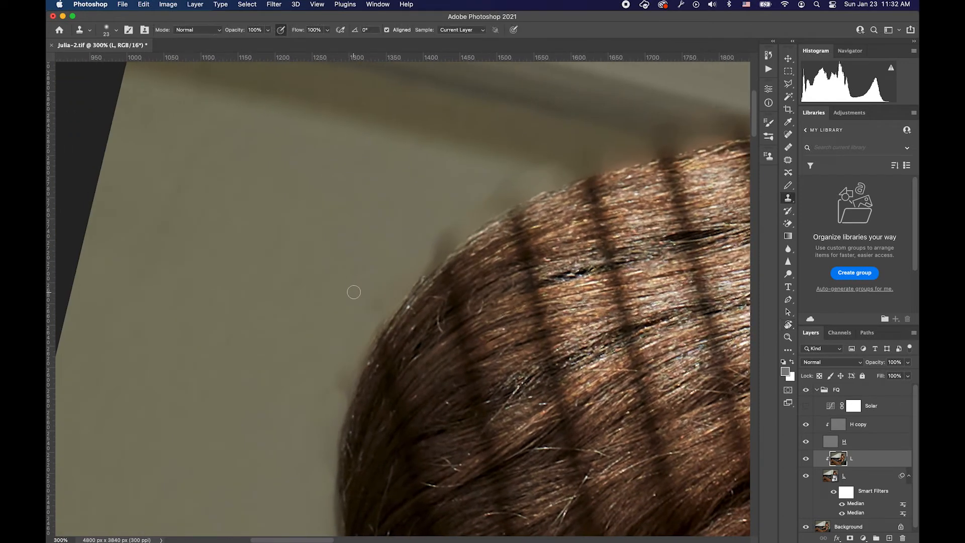
pyautogui.moveTo(345, 376); pyautogui.dragTo(336, 398)
pyautogui.moveTo(352, 366); pyautogui.dragTo(367, 332)
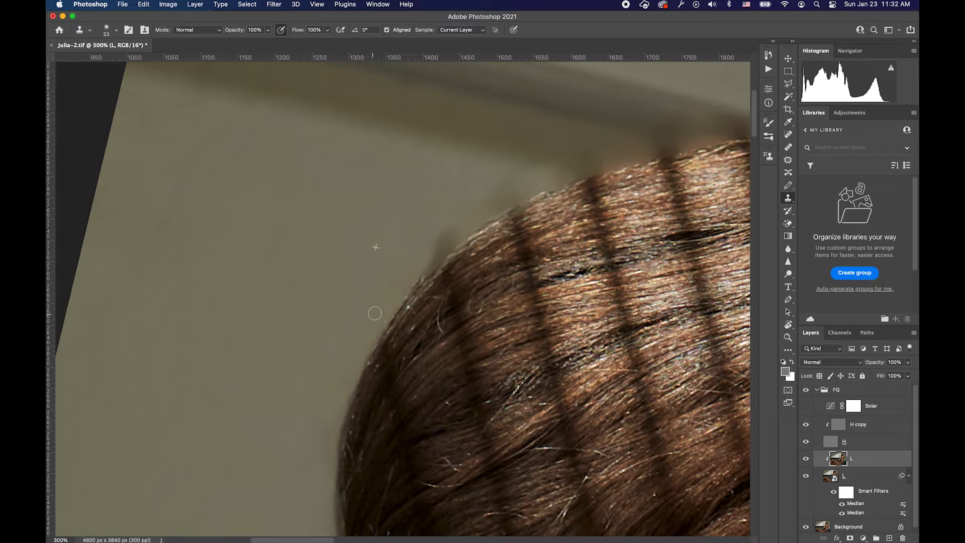
# - Clone wall tone over the dark smudges along the back curve of the head up to the curtain's edge
pyautogui.scroll(5, 391, 284)
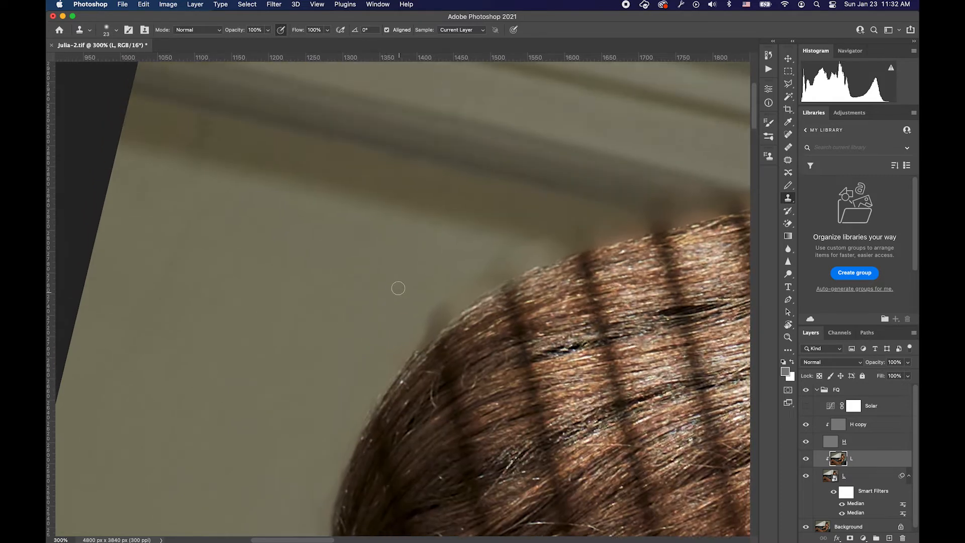
pyautogui.moveTo(402, 295)
pyautogui.mouseDown()
pyautogui.moveTo(436, 318)
pyautogui.moveTo(409, 338)
pyautogui.moveTo(461, 292)
pyautogui.mouseUp()
pyautogui.scroll(3, 425, 328)
pyautogui.hscroll(3, 426, 328)
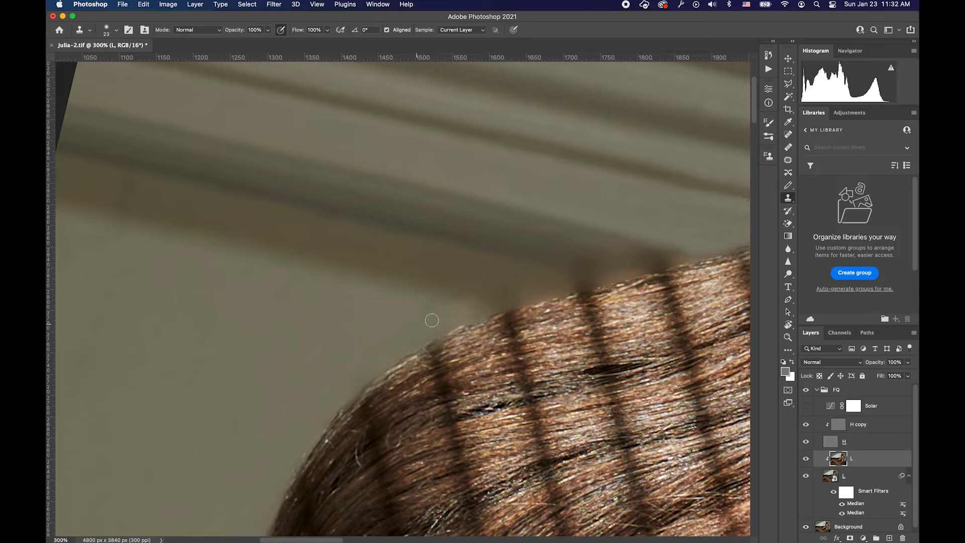
# - Clone matching curtain tones over the halo along the back of the hair down toward the blue pillow
pyautogui.hscroll(5, 432, 320)
pyautogui.scroll(-1, 432, 320)
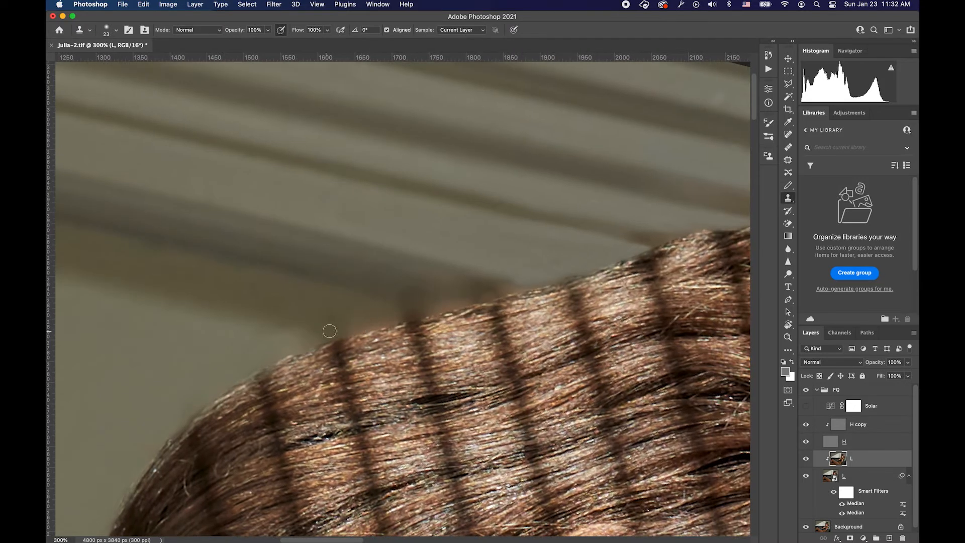
pyautogui.keyDown('alt'); pyautogui.click(377, 324); pyautogui.keyUp('alt')
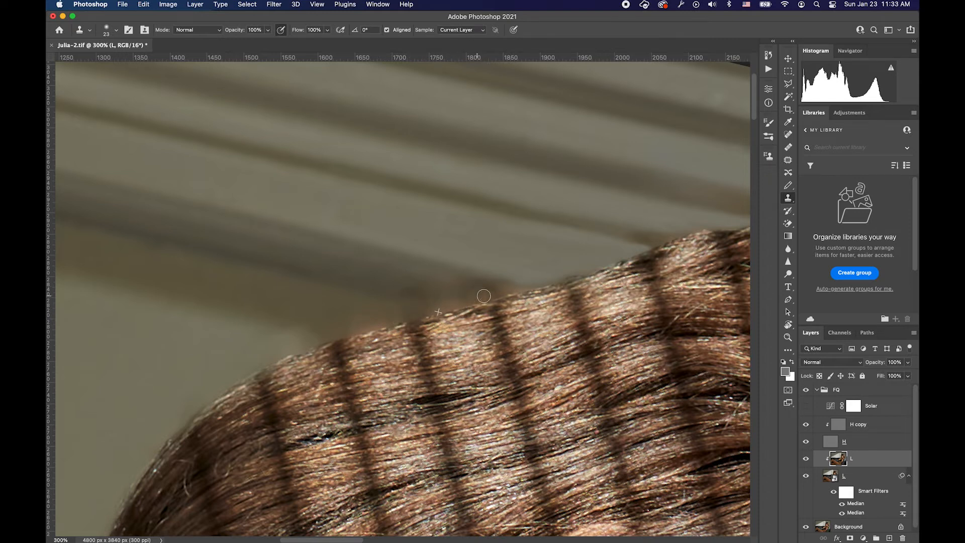
pyautogui.moveTo(529, 286); pyautogui.dragTo(375, 316)
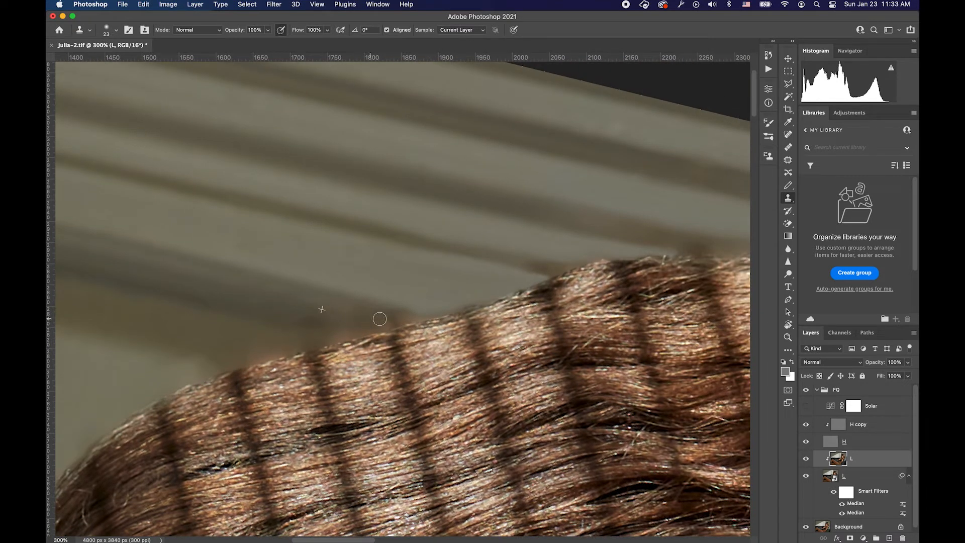
pyautogui.hscroll(10, 416, 306)
pyautogui.scroll(1, 416, 307)
pyautogui.hscroll(1, 517, 298)
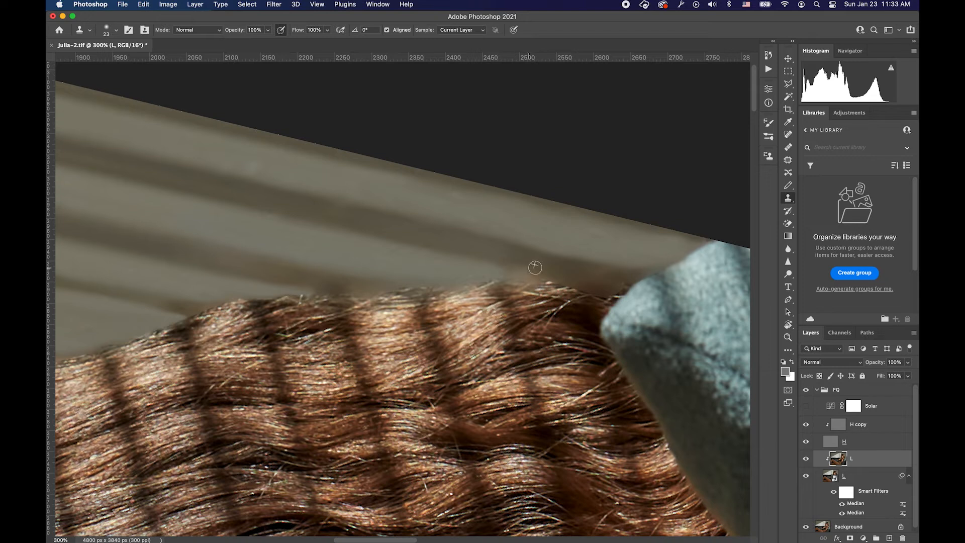
# - Reset the canvas rotation to 0° and bring the whole portrait back into view
pyautogui.press('super+minus')
pyautogui.press('super+minus')
pyautogui.press('super+minus')
pyautogui.press('super+minus')
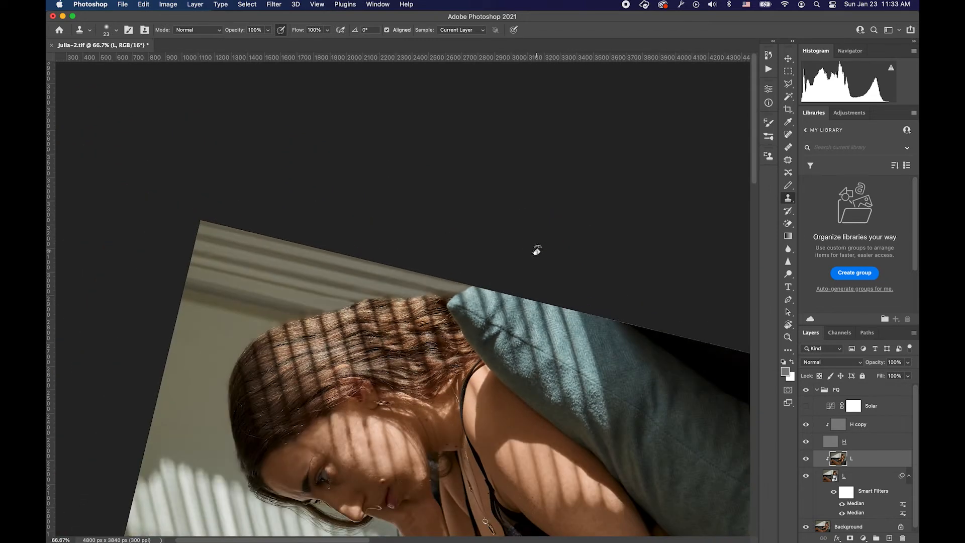
pyautogui.press('r')
pyautogui.click(197, 31)
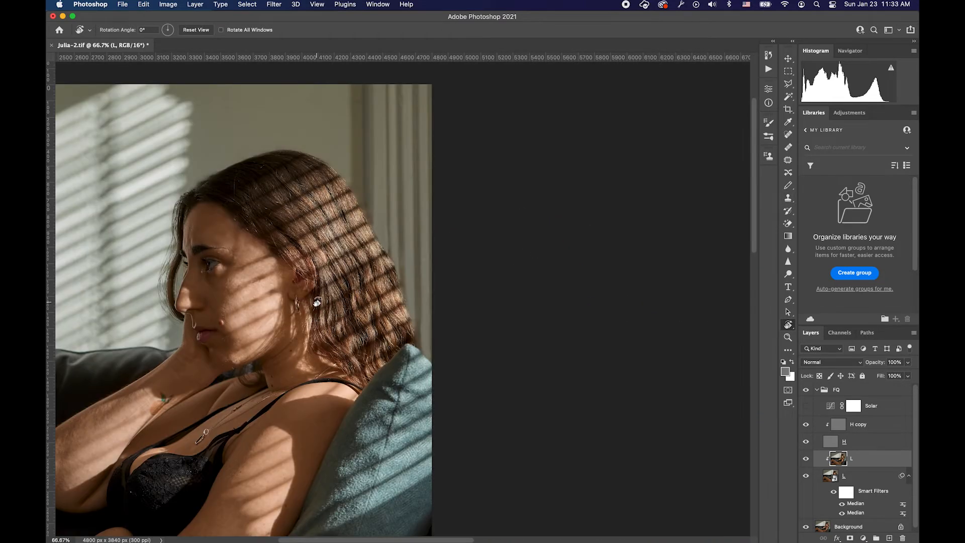
pyautogui.hscroll(-3, 318, 302)
pyautogui.scroll(-4, 318, 302)
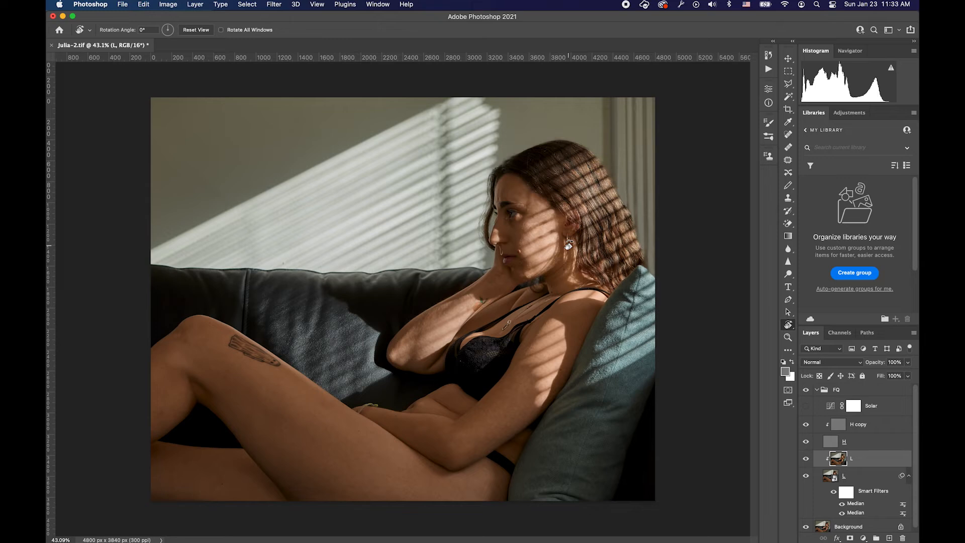
# - Clone wall tone on the L layer over the remaining dark fuzz along the hair edge above the forehead
pyautogui.scroll(5, 590, 222)
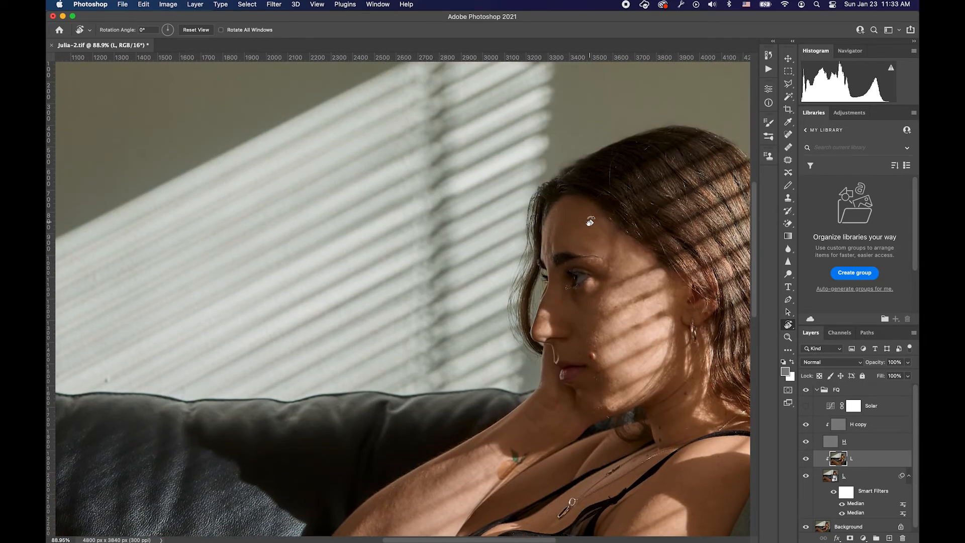
pyautogui.scroll(5, 590, 221)
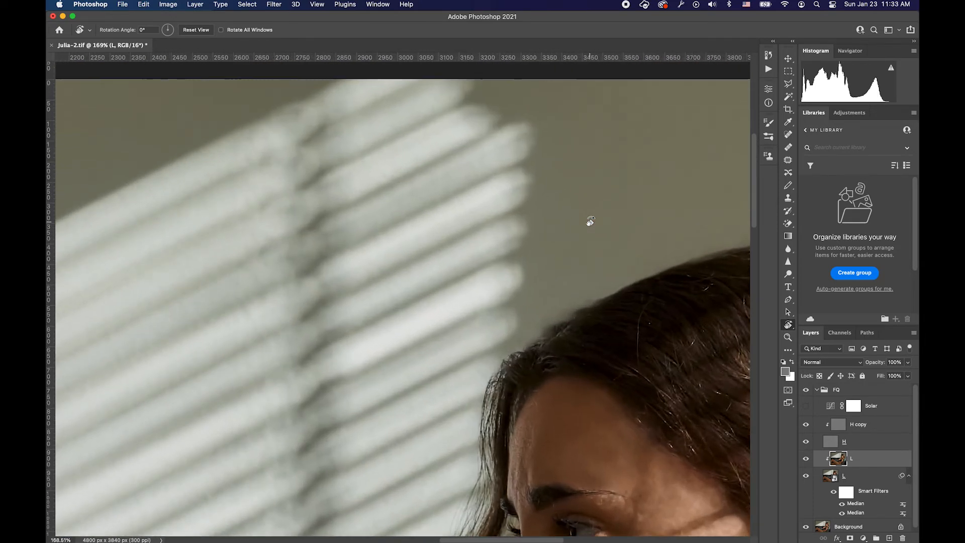
pyautogui.press('s')
pyautogui.hscroll(10, 377, 291)
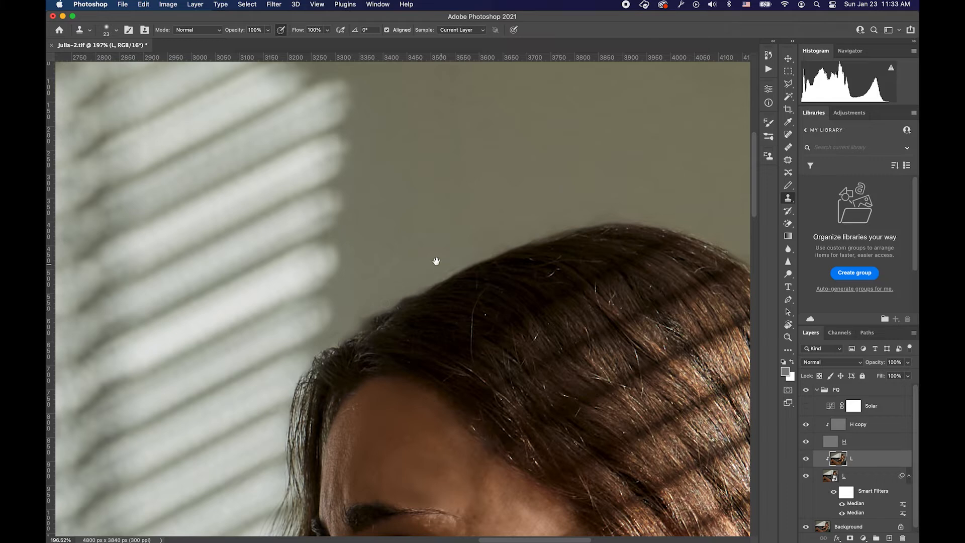
pyautogui.moveTo(442, 264); pyautogui.dragTo(372, 288)
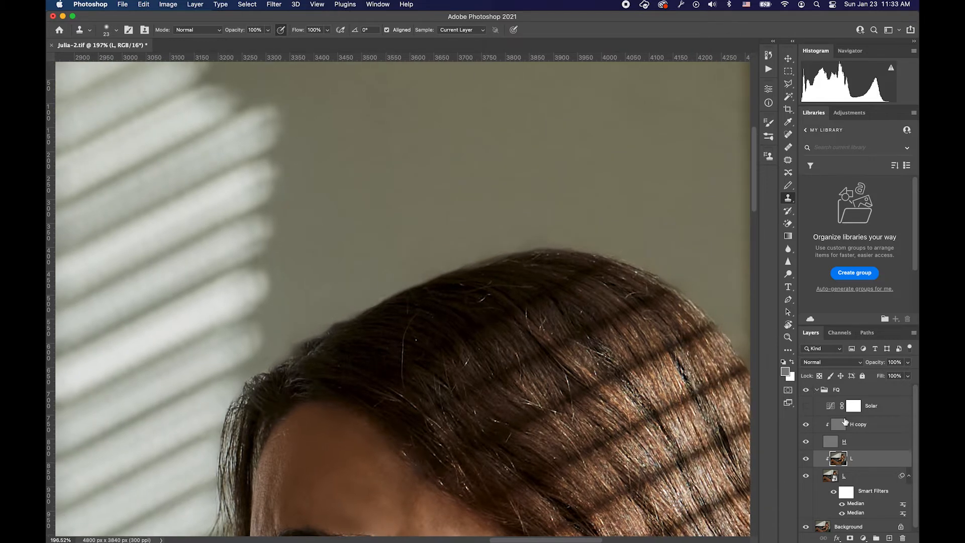
pyautogui.click(847, 422)
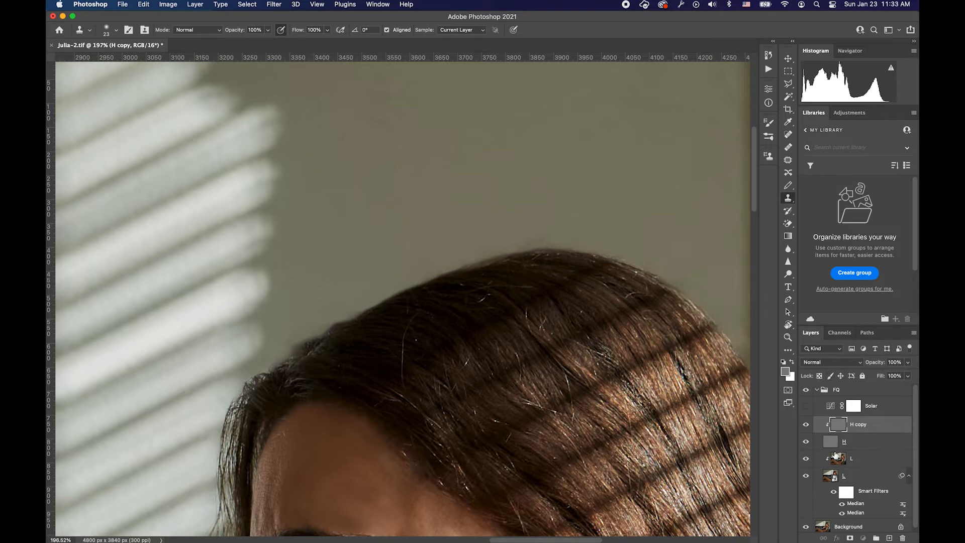
pyautogui.click(839, 459)
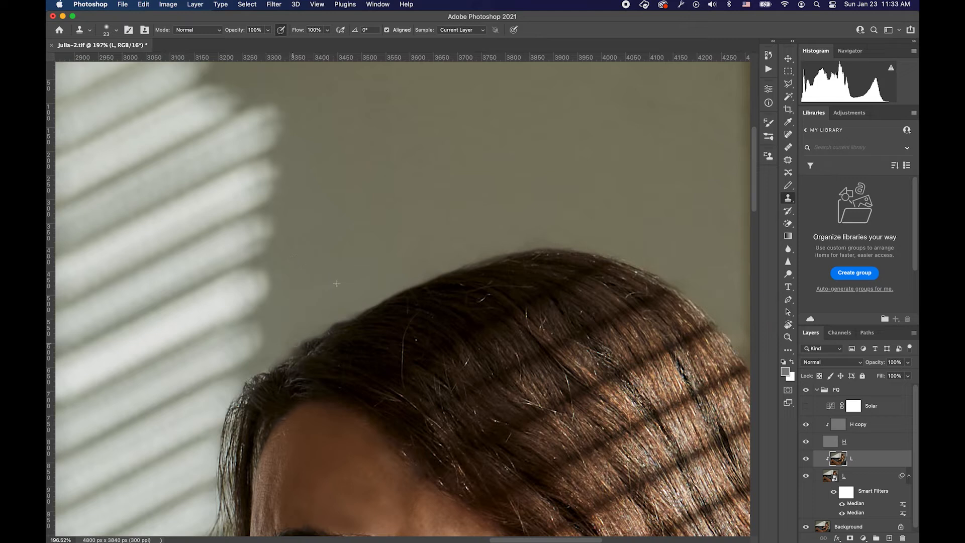
pyautogui.scroll(4, 321, 302)
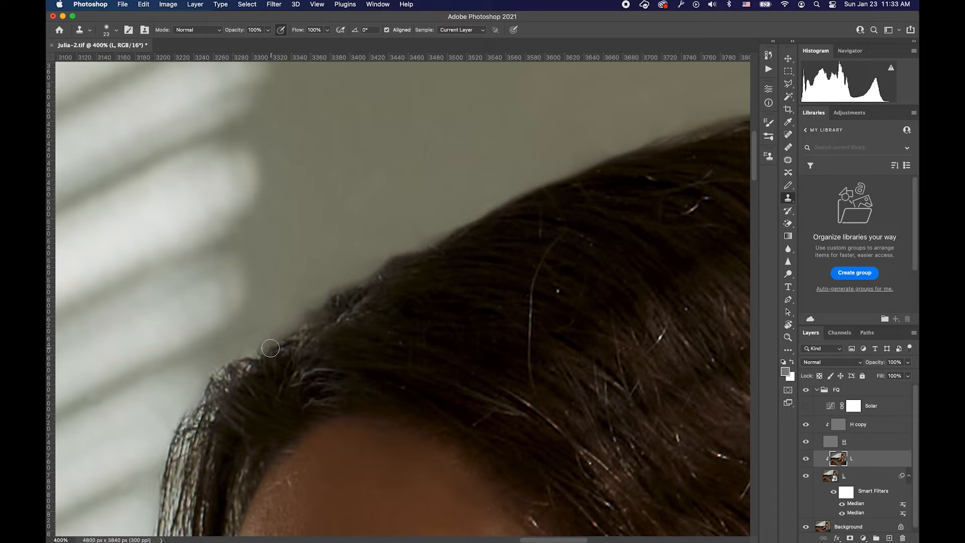
pyautogui.moveTo(274, 332); pyautogui.dragTo(275, 327)
pyautogui.moveTo(335, 295)
pyautogui.mouseDown()
pyautogui.moveTo(383, 264)
pyautogui.moveTo(337, 285)
pyautogui.mouseUp()
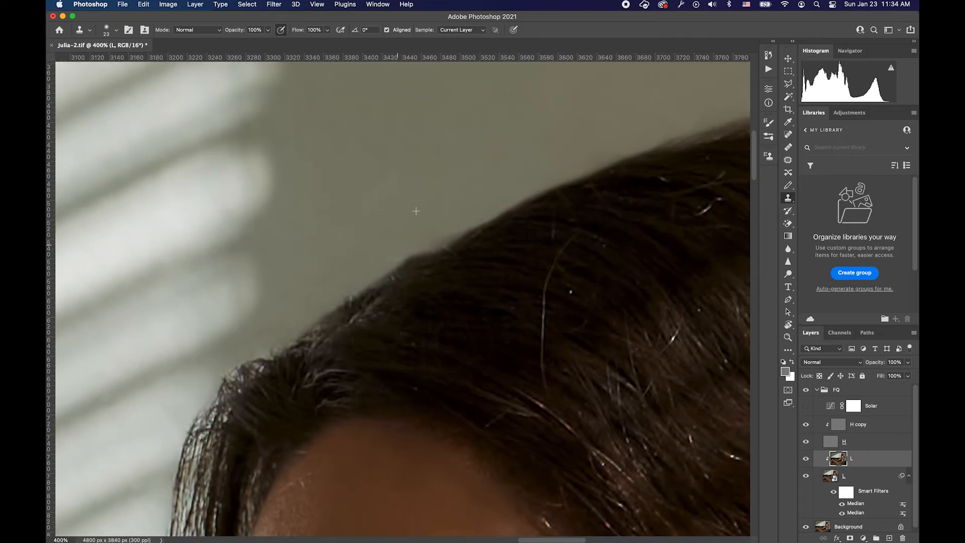
# - Patch the small spots on the wrist above the orange tattoo with clean skin texture on the H copy layer
pyautogui.moveTo(415, 211); pyautogui.dragTo(348, 151)
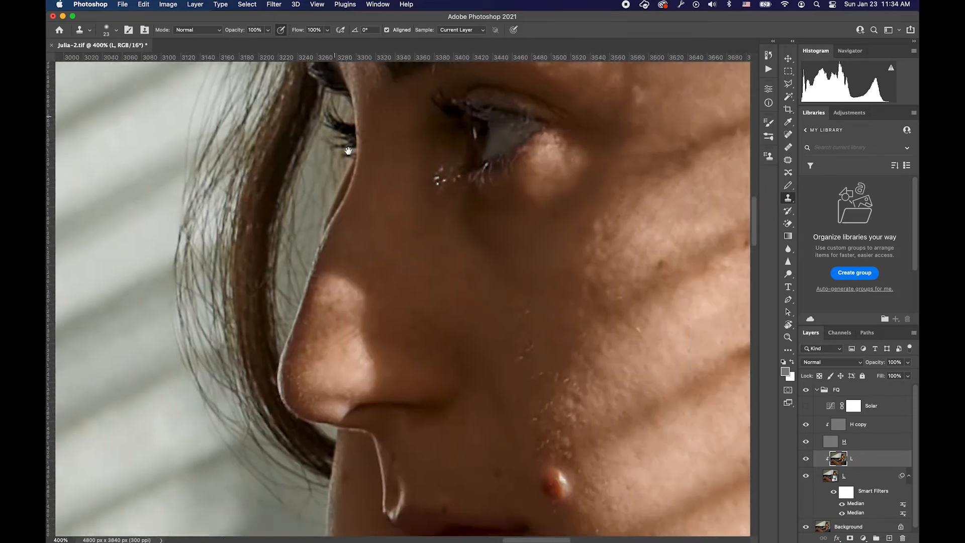
pyautogui.scroll(-15, 349, 151)
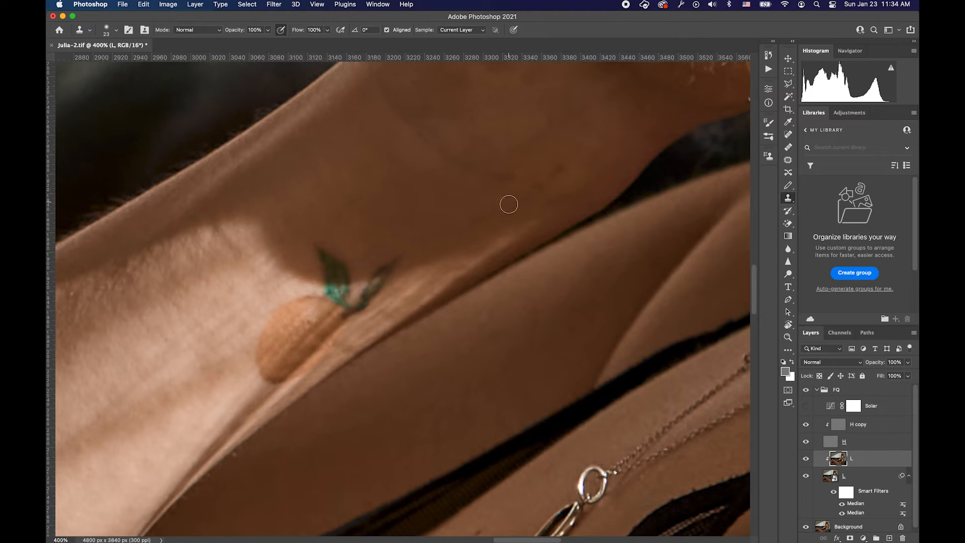
pyautogui.press('j')
pyautogui.scroll(4, 503, 236)
pyautogui.hscroll(6, 502, 236)
pyautogui.moveTo(435, 264); pyautogui.dragTo(441, 215)
pyautogui.click(502, 259)
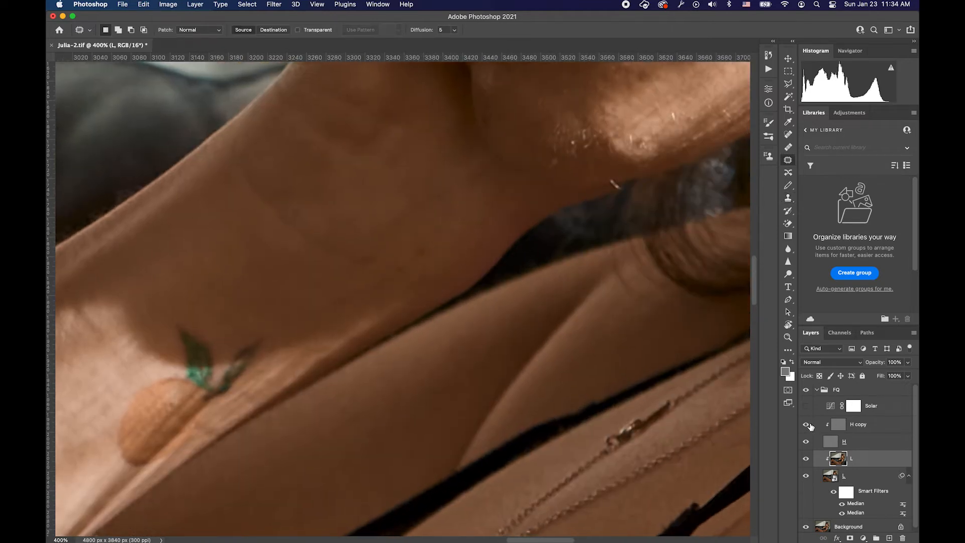
pyautogui.click(832, 425)
pyautogui.moveTo(406, 244)
pyautogui.mouseDown()
pyautogui.moveTo(397, 267)
pyautogui.moveTo(422, 206)
pyautogui.moveTo(205, 316)
pyautogui.mouseUp()
pyautogui.click(461, 243)
# - Patch the spot on the side of the neck above the bra strap with nearby skin texture and clear the selection
pyautogui.hscroll(5, 292, 135)
pyautogui.scroll(-2, 292, 134)
pyautogui.moveTo(458, 268)
pyautogui.mouseDown()
pyautogui.moveTo(428, 277)
pyautogui.moveTo(456, 267)
pyautogui.moveTo(443, 290)
pyautogui.mouseUp()
pyautogui.hscroll(3, 442, 290)
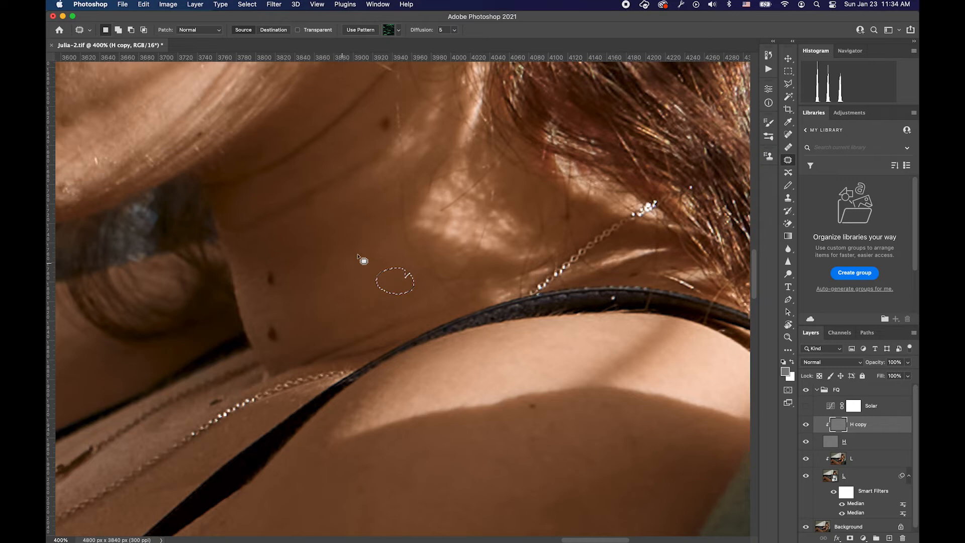
pyautogui.hotkey('ctrl', 'd')
pyautogui.scroll(10, 378, 250)
pyautogui.hscroll(4, 378, 250)
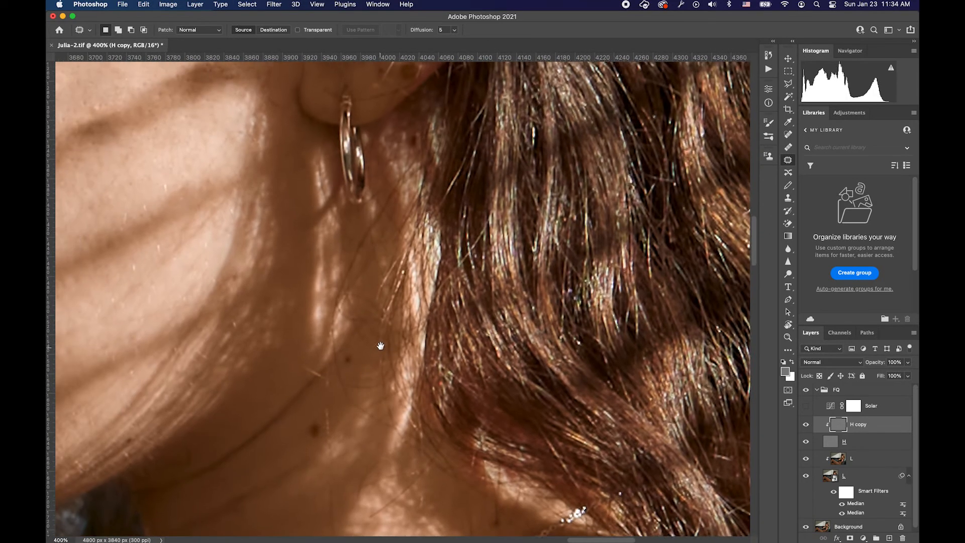
# - Patch the small spots on the skin in front of the ear with nearby clean texture on the H copy layer
pyautogui.moveTo(317, 360)
pyautogui.mouseDown()
pyautogui.moveTo(322, 373)
pyautogui.moveTo(302, 372)
pyautogui.moveTo(286, 387)
pyautogui.moveTo(297, 393)
pyautogui.mouseUp()
pyautogui.click(306, 406)
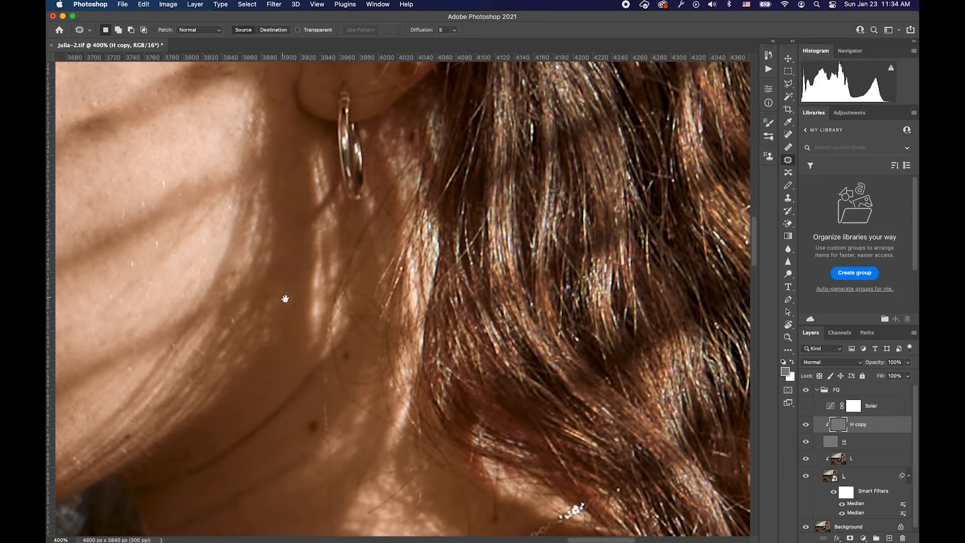
pyautogui.scroll(5, 302, 312)
pyautogui.hscroll(-2, 302, 311)
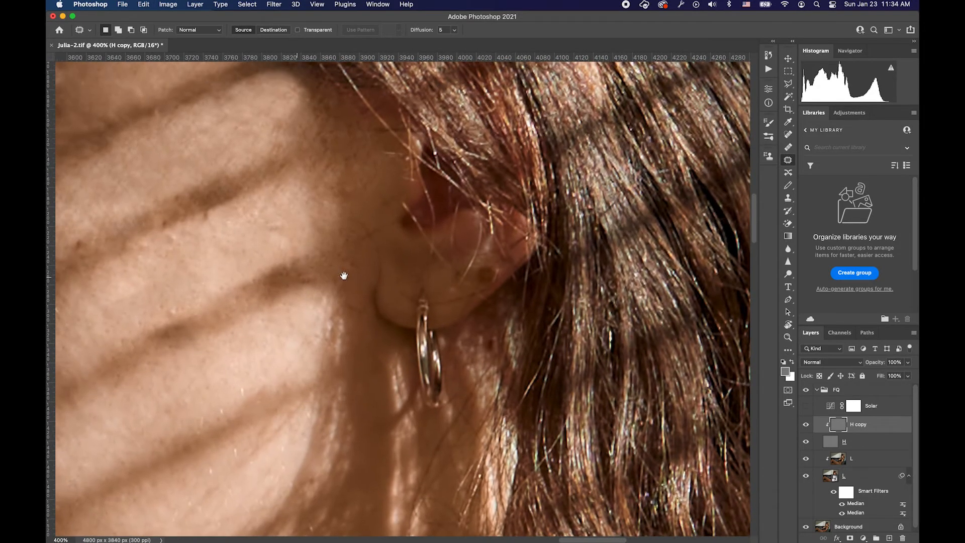
pyautogui.moveTo(372, 230)
pyautogui.mouseDown()
pyautogui.moveTo(349, 249)
pyautogui.moveTo(374, 249)
pyautogui.mouseUp()
pyautogui.moveTo(362, 240); pyautogui.dragTo(364, 253)
pyautogui.press('super+d')
pyautogui.moveTo(362, 210)
pyautogui.mouseDown()
pyautogui.moveTo(352, 262)
pyautogui.moveTo(373, 246)
pyautogui.mouseUp()
pyautogui.moveTo(362, 230); pyautogui.dragTo(345, 288)
pyautogui.press('super+d')
pyautogui.moveTo(363, 211)
pyautogui.mouseDown()
pyautogui.moveTo(364, 271)
pyautogui.moveTo(371, 246)
pyautogui.mouseUp()
pyautogui.moveTo(360, 234)
pyautogui.mouseDown()
pyautogui.moveTo(333, 245)
pyautogui.moveTo(328, 269)
pyautogui.mouseUp()
pyautogui.press('super+d')
pyautogui.moveTo(372, 230); pyautogui.dragTo(369, 232)
pyautogui.press('super+d')
pyautogui.moveTo(392, 195); pyautogui.dragTo(395, 200)
pyautogui.moveTo(393, 204); pyautogui.dragTo(386, 241)
pyautogui.press('super+d')
# - Patch the blemishes along the shadow stripes on the upper cheek with clean skin texture, clearing each selection
pyautogui.moveTo(353, 308)
pyautogui.mouseDown()
pyautogui.moveTo(346, 325)
pyautogui.moveTo(363, 297)
pyautogui.mouseUp()
pyautogui.moveTo(361, 302)
pyautogui.mouseDown()
pyautogui.moveTo(349, 326)
pyautogui.moveTo(409, 297)
pyautogui.moveTo(431, 319)
pyautogui.moveTo(494, 248)
pyautogui.mouseUp()
pyautogui.press('super+d')
pyautogui.moveTo(385, 337)
pyautogui.mouseDown()
pyautogui.moveTo(383, 327)
pyautogui.moveTo(402, 322)
pyautogui.mouseUp()
pyautogui.press('super+d')
pyautogui.moveTo(460, 307)
pyautogui.mouseDown()
pyautogui.moveTo(497, 283)
pyautogui.moveTo(471, 303)
pyautogui.mouseUp()
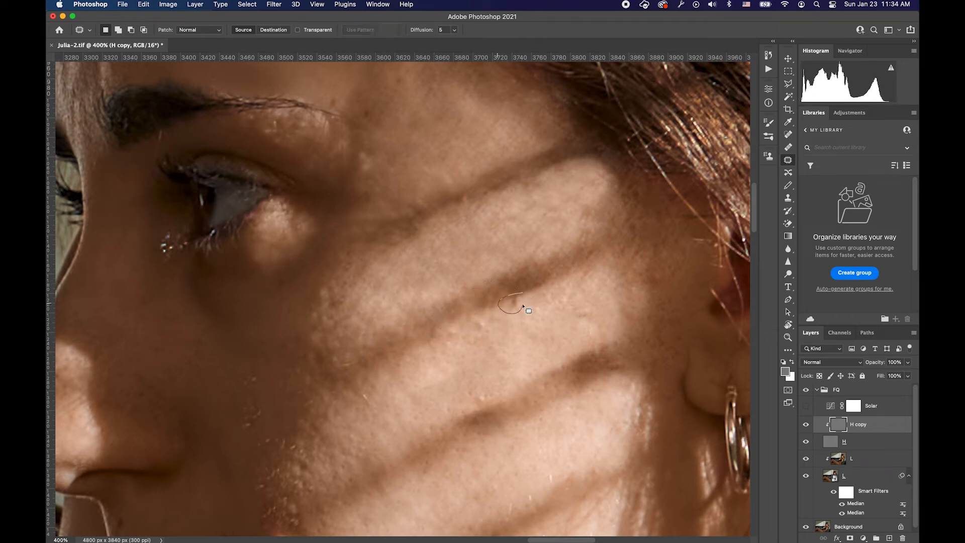
pyautogui.press('super+d')
pyautogui.moveTo(489, 295); pyautogui.dragTo(477, 231)
# - Patch the fine pale hairs below the corner of the mouth with smoother skin texture
pyautogui.scroll(-10, 476, 231)
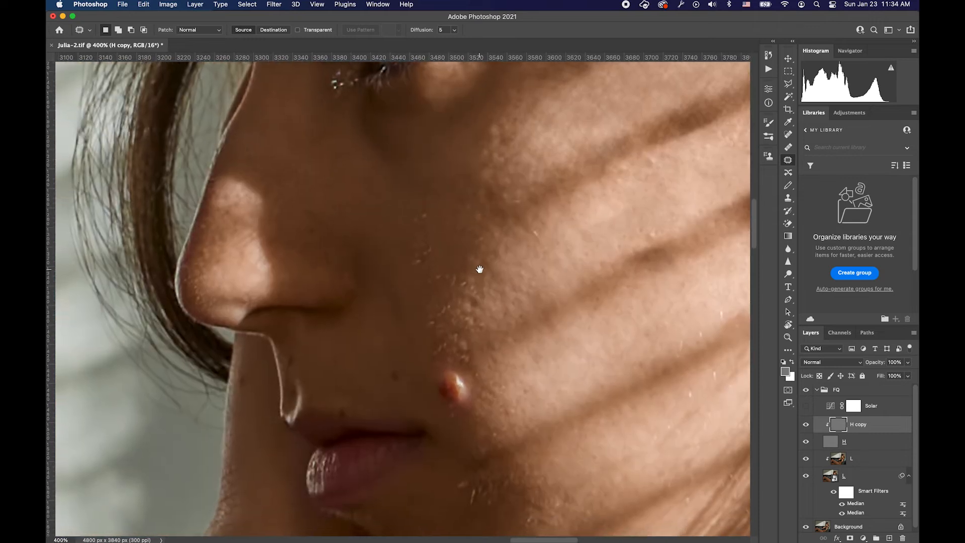
pyautogui.scroll(-5, 357, 247)
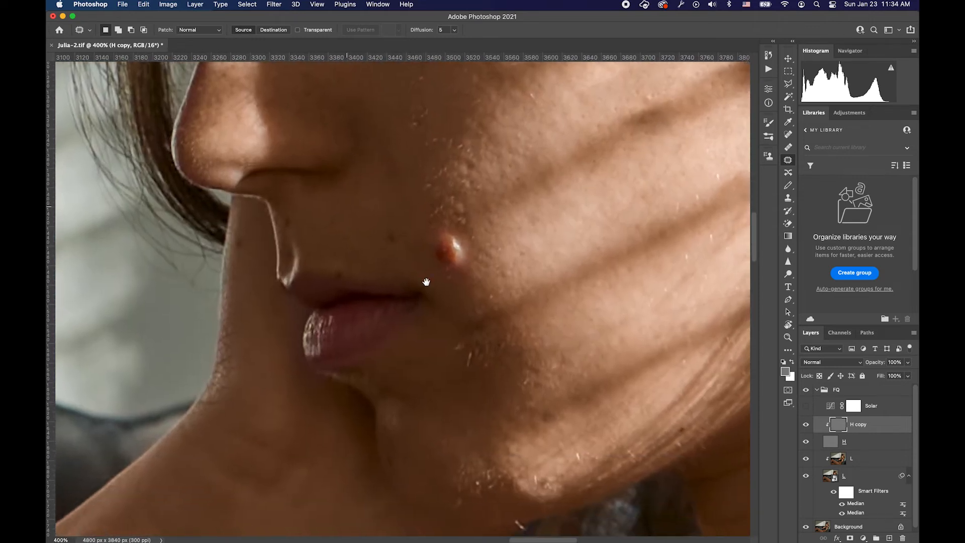
pyautogui.moveTo(455, 282)
pyautogui.mouseDown()
pyautogui.moveTo(408, 311)
pyautogui.moveTo(467, 285)
pyautogui.moveTo(429, 301)
pyautogui.moveTo(455, 274)
pyautogui.moveTo(442, 276)
pyautogui.moveTo(431, 300)
pyautogui.moveTo(446, 296)
pyautogui.moveTo(437, 337)
pyautogui.mouseUp()
pyautogui.press('super+d')
pyautogui.press('super+d')
pyautogui.press('super+d')
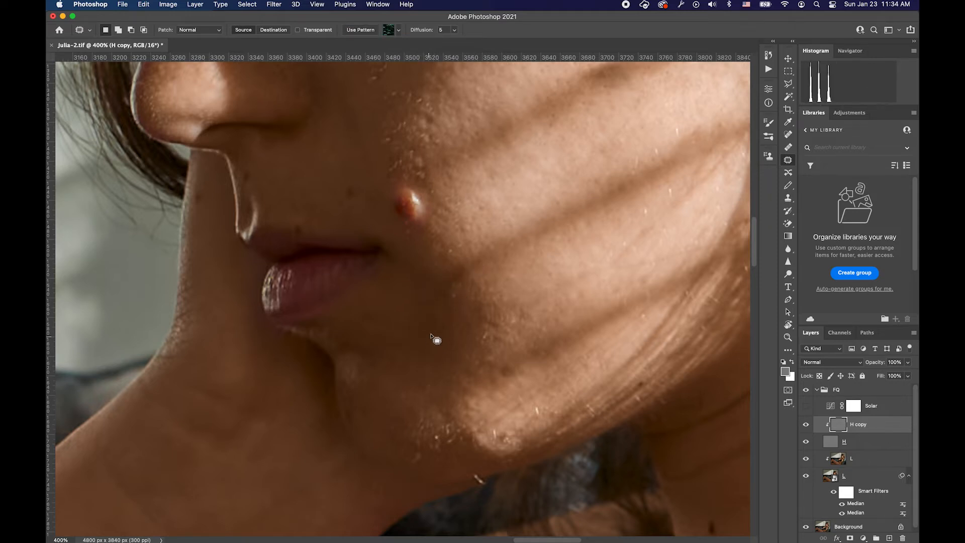
pyautogui.press('super+d')
# - Patch out the stray hair under the chin and the small flaws along the jaw edge
pyautogui.scroll(-5, 428, 331)
pyautogui.moveTo(421, 307); pyautogui.dragTo(426, 302)
pyautogui.press('super+d')
pyautogui.moveTo(531, 286)
pyautogui.mouseDown()
pyautogui.moveTo(543, 263)
pyautogui.moveTo(490, 274)
pyautogui.moveTo(447, 299)
pyautogui.mouseUp()
pyautogui.press('super+d')
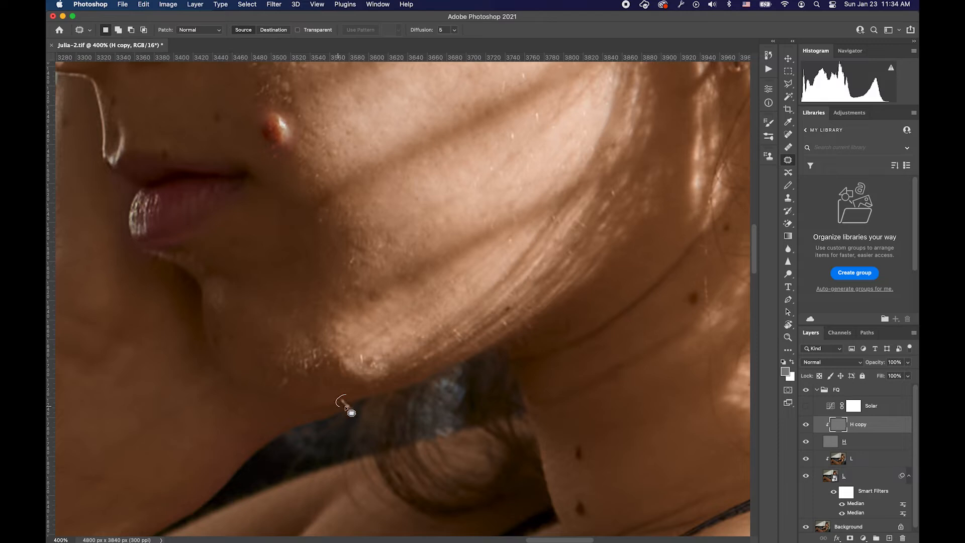
pyautogui.press('super+d')
pyautogui.moveTo(345, 401)
pyautogui.mouseDown()
pyautogui.moveTo(355, 416)
pyautogui.moveTo(351, 409)
pyautogui.mouseUp()
pyautogui.press('super+d')
pyautogui.moveTo(433, 287)
pyautogui.mouseDown()
pyautogui.moveTo(386, 347)
pyautogui.moveTo(385, 367)
pyautogui.mouseUp()
pyautogui.moveTo(311, 436); pyautogui.dragTo(327, 416)
pyautogui.press('super+d')
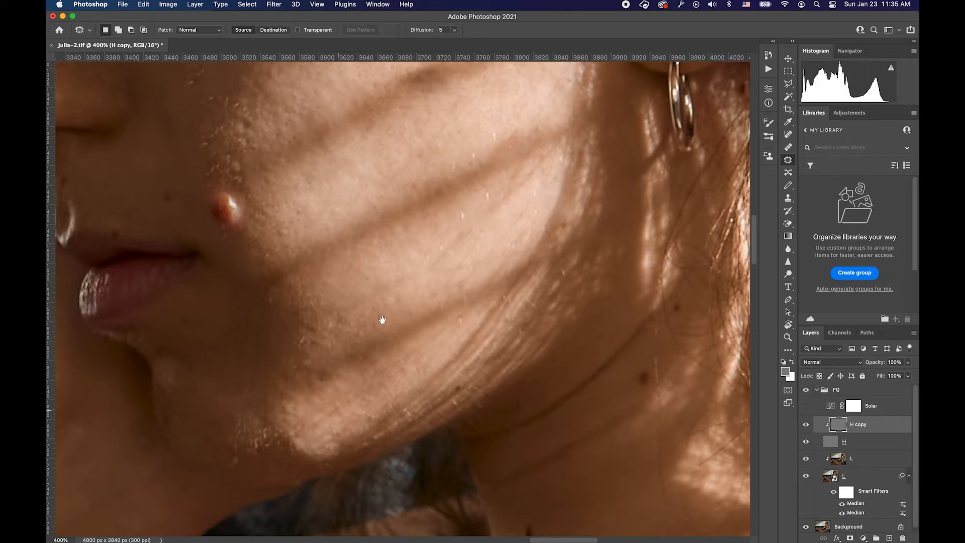
# - Patch the light flecks along the front edge of the forehead with nearby skin texture
pyautogui.scroll(10, 381, 321)
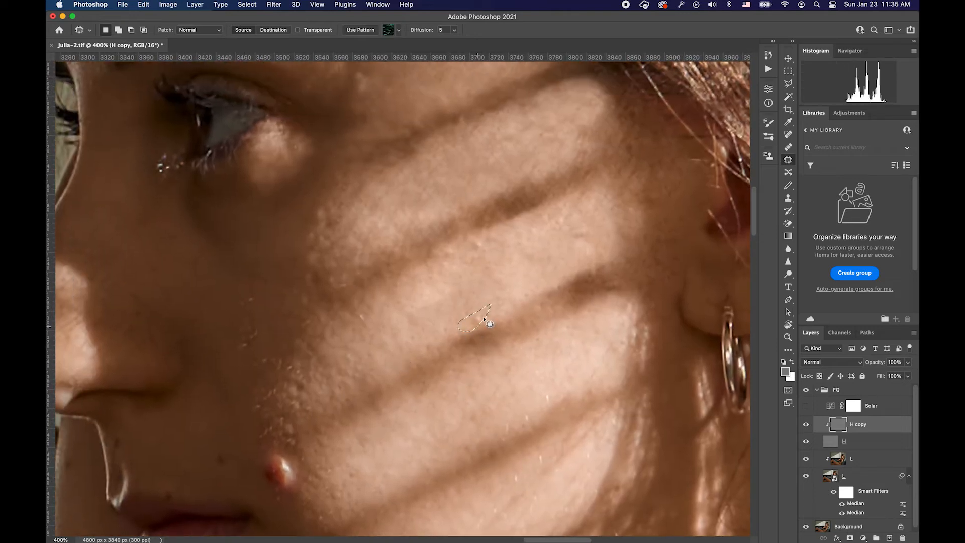
pyautogui.scroll(8, 491, 305)
pyautogui.scroll(1, 537, 351)
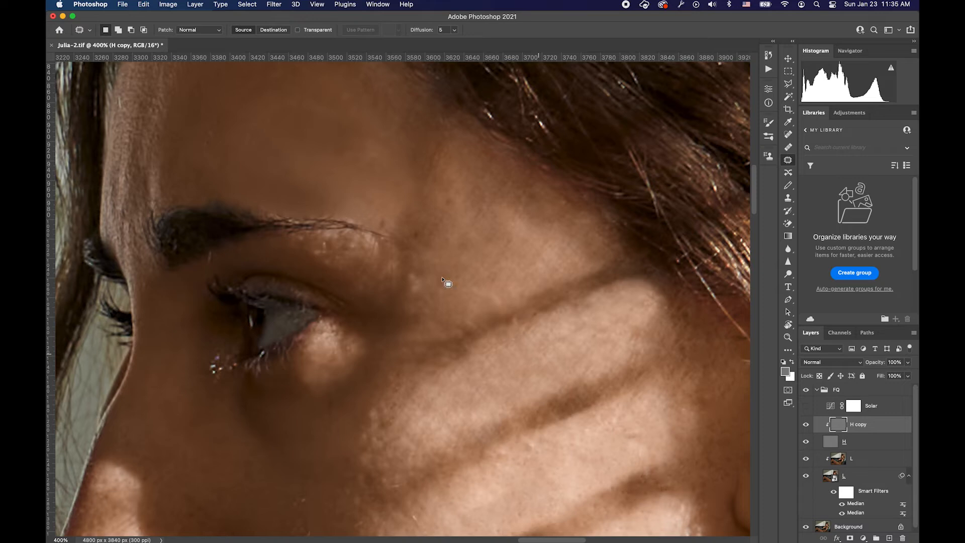
pyautogui.scroll(5, 437, 235)
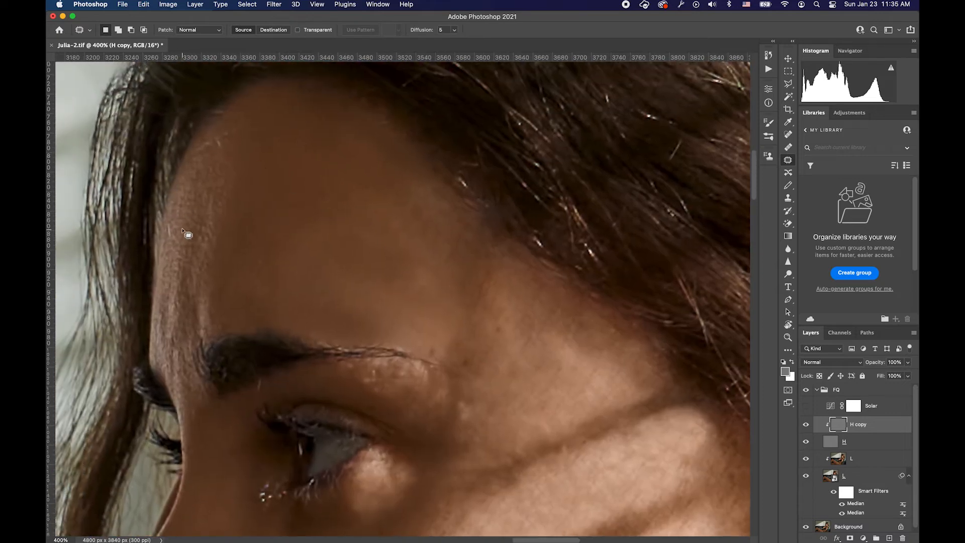
pyautogui.moveTo(167, 223)
pyautogui.mouseDown()
pyautogui.moveTo(178, 242)
pyautogui.moveTo(166, 244)
pyautogui.moveTo(169, 266)
pyautogui.mouseUp()
pyautogui.press('cmd+d')
pyautogui.moveTo(226, 130)
pyautogui.mouseDown()
pyautogui.moveTo(233, 139)
pyautogui.moveTo(205, 185)
pyautogui.mouseUp()
pyautogui.press('super+d')
pyautogui.moveTo(204, 137)
pyautogui.mouseDown()
pyautogui.moveTo(187, 156)
pyautogui.moveTo(207, 191)
pyautogui.mouseUp()
pyautogui.press('super+d')
# - Clean up the remaining pale fine hairs where the upper forehead meets the hairline on the H copy layer
pyautogui.moveTo(243, 135); pyautogui.dragTo(228, 130)
pyautogui.moveTo(232, 133)
pyautogui.mouseDown()
pyautogui.moveTo(252, 122)
pyautogui.moveTo(217, 133)
pyautogui.moveTo(241, 128)
pyautogui.mouseUp()
pyautogui.press('super+d')
pyautogui.press('super+d')
pyautogui.moveTo(194, 173)
pyautogui.mouseDown()
pyautogui.moveTo(224, 157)
pyautogui.moveTo(224, 142)
pyautogui.mouseUp()
pyautogui.press('super+d')
pyautogui.moveTo(194, 180)
pyautogui.mouseDown()
pyautogui.moveTo(215, 146)
pyautogui.moveTo(202, 188)
pyautogui.moveTo(187, 200)
pyautogui.moveTo(197, 180)
pyautogui.moveTo(181, 221)
pyautogui.moveTo(189, 226)
pyautogui.mouseUp()
pyautogui.press('super+d')
pyautogui.press('super+d')
pyautogui.press('super+d')
pyautogui.moveTo(194, 155)
pyautogui.mouseDown()
pyautogui.moveTo(205, 146)
pyautogui.moveTo(191, 176)
pyautogui.mouseUp()
pyautogui.moveTo(194, 161); pyautogui.dragTo(199, 241)
pyautogui.press('super+d')
pyautogui.moveTo(301, 219); pyautogui.dragTo(248, 208)
pyautogui.press('s')
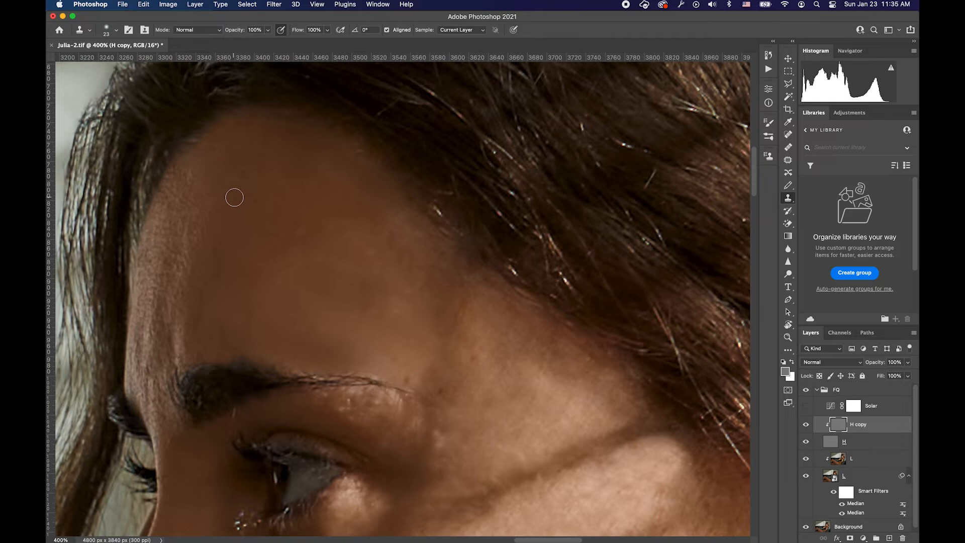
pyautogui.moveTo(188, 168); pyautogui.dragTo(281, 160)
# - Patch the light bumps between the tail of the eyebrow and the outer corner of the eye
pyautogui.scroll(-10, 328, 198)
pyautogui.hscroll(8, 328, 198)
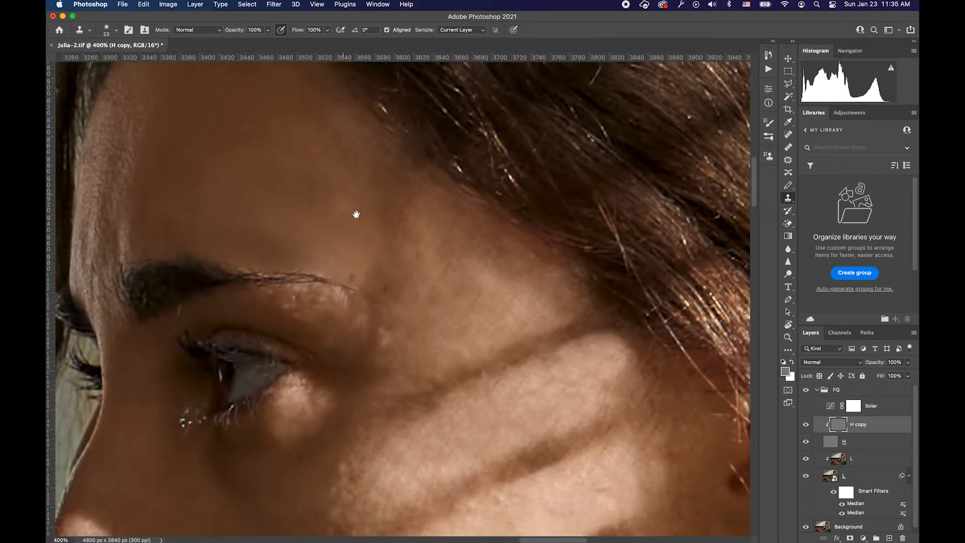
pyautogui.scroll(-2, 332, 226)
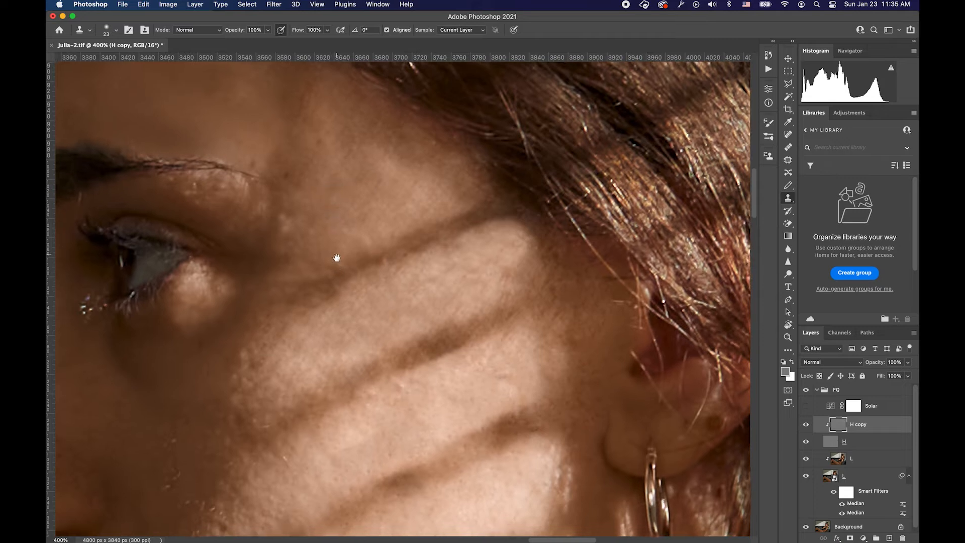
pyautogui.hscroll(-5, 303, 240)
pyautogui.scroll(2, 304, 240)
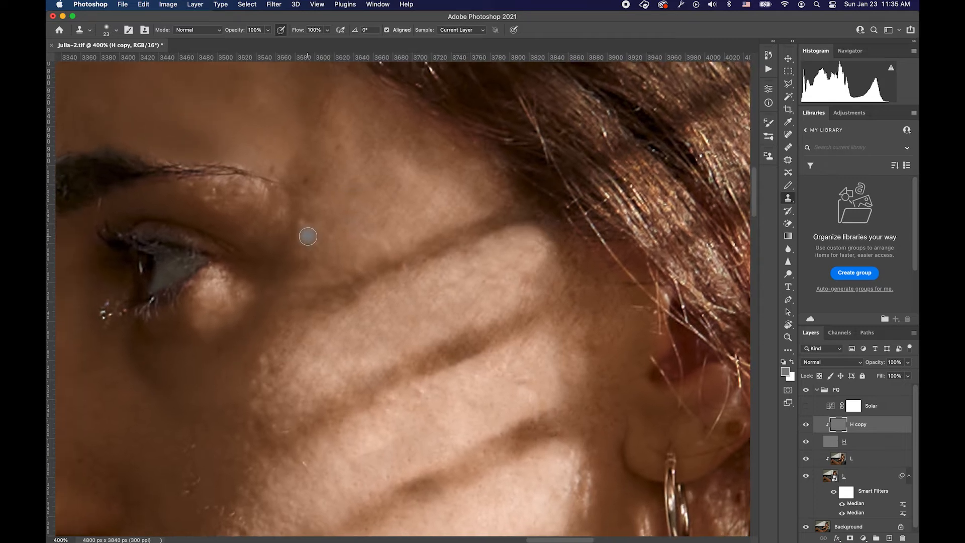
pyautogui.press('j')
pyautogui.moveTo(302, 224)
pyautogui.mouseDown()
pyautogui.moveTo(274, 242)
pyautogui.moveTo(297, 250)
pyautogui.moveTo(317, 222)
pyautogui.mouseUp()
pyautogui.moveTo(291, 190)
pyautogui.mouseDown()
pyautogui.moveTo(248, 215)
pyautogui.moveTo(314, 211)
pyautogui.moveTo(261, 218)
pyautogui.moveTo(275, 234)
pyautogui.mouseUp()
pyautogui.press('super+d')
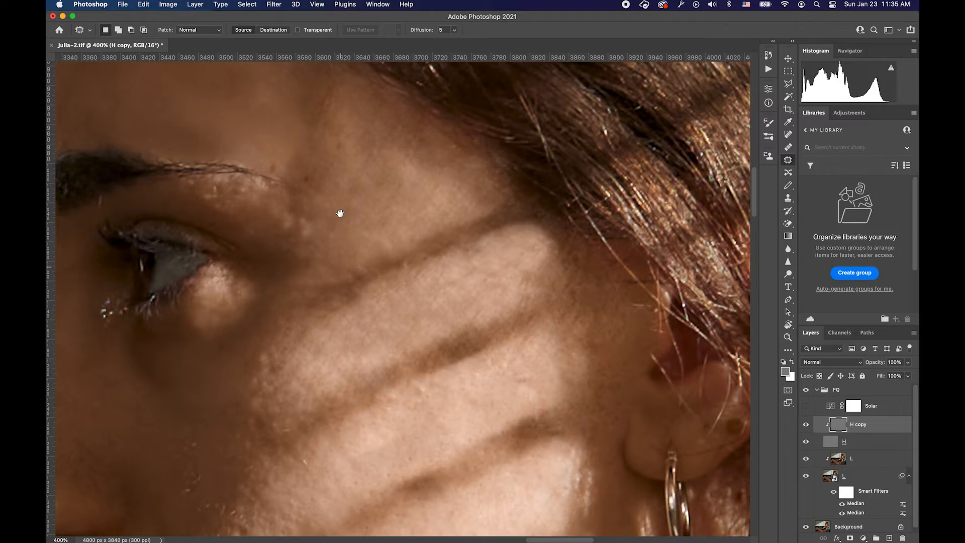
# - Patch the pale specks on the shadowed part of the cheek beside the nose
pyautogui.scroll(-5, 352, 206)
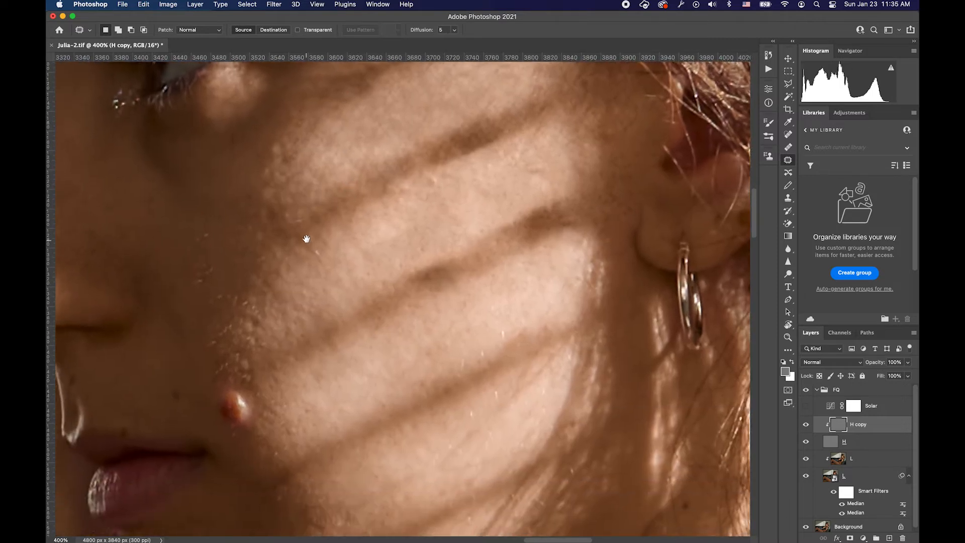
pyautogui.scroll(-3, 308, 240)
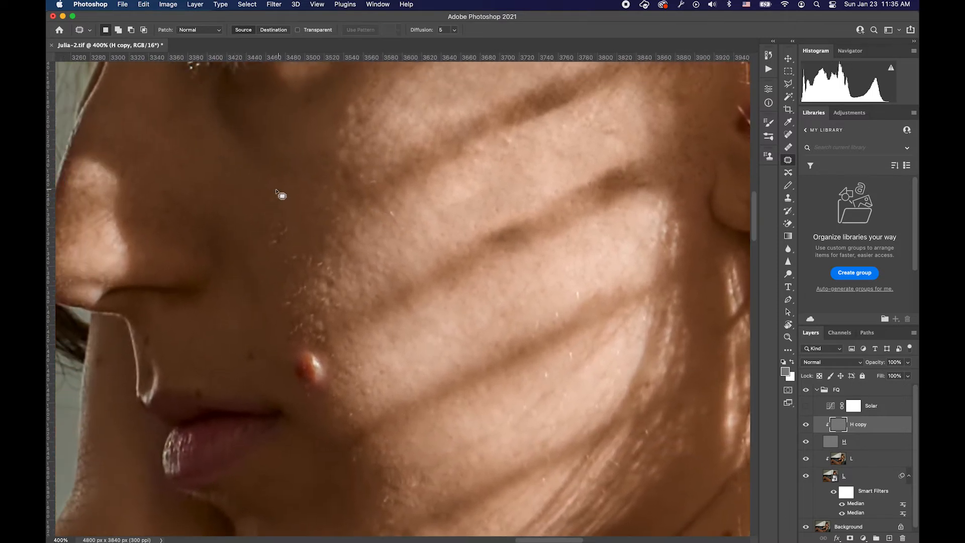
pyautogui.moveTo(280, 193)
pyautogui.mouseDown()
pyautogui.moveTo(294, 221)
pyautogui.moveTo(239, 168)
pyautogui.mouseUp()
pyautogui.press('super+d')
pyautogui.moveTo(310, 250); pyautogui.dragTo(295, 194)
# - Patch the short white hairs on the sunlit cheek in front of the earring with clean skin texture
pyautogui.moveTo(362, 261); pyautogui.dragTo(270, 139)
pyautogui.moveTo(368, 245); pyautogui.dragTo(254, 317)
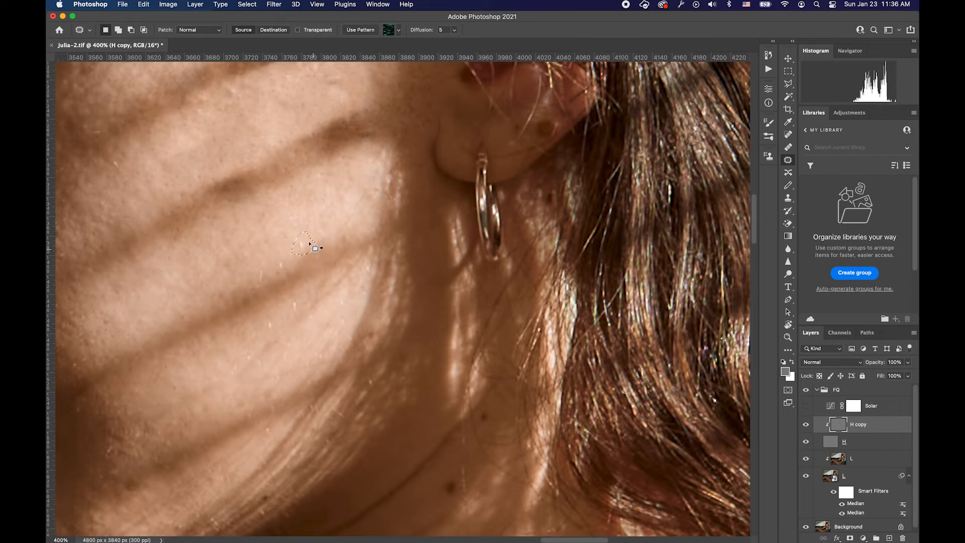
pyautogui.moveTo(269, 276); pyautogui.dragTo(281, 256)
pyautogui.moveTo(282, 266); pyautogui.dragTo(300, 235)
pyautogui.press('super+d')
pyautogui.moveTo(264, 265); pyautogui.dragTo(266, 266)
pyautogui.moveTo(264, 274); pyautogui.dragTo(274, 239)
pyautogui.press('super+d')
pyautogui.moveTo(312, 311); pyautogui.dragTo(239, 340)
pyautogui.press('super+d')
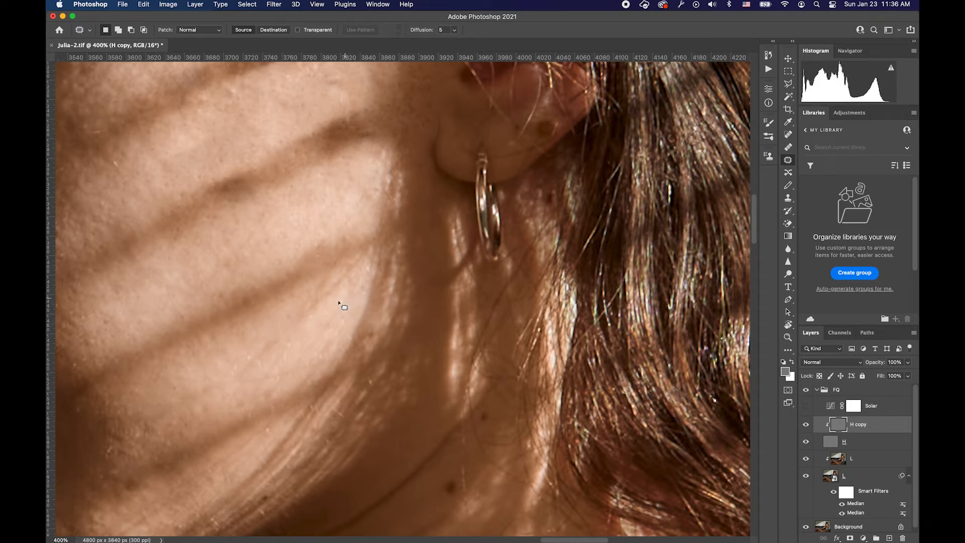
# - Patch the dark spot on the shadowed shoulder below the bra strap and clear the selection
pyautogui.moveTo(295, 299); pyautogui.dragTo(344, 296)
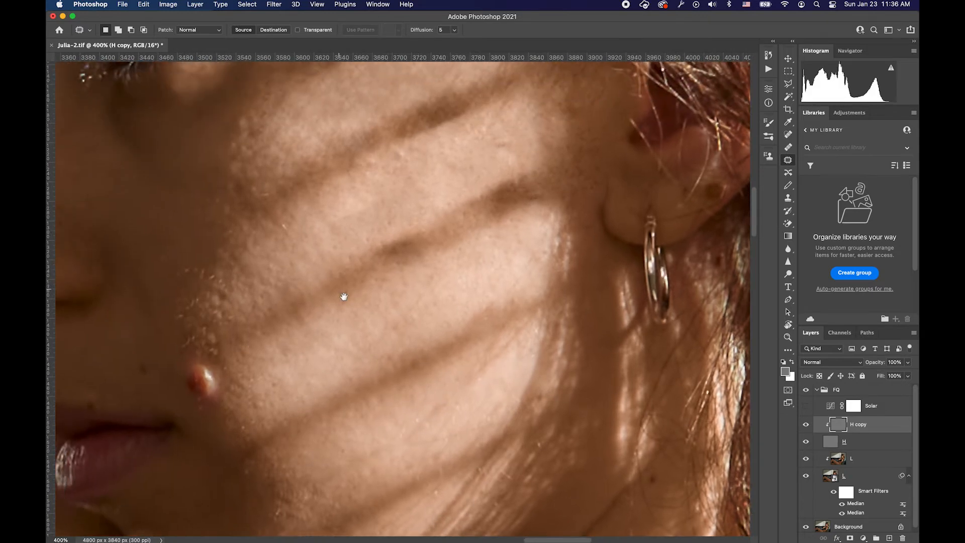
pyautogui.scroll(3, 344, 296)
pyautogui.scroll(5, 317, 276)
pyautogui.hscroll(5, 317, 276)
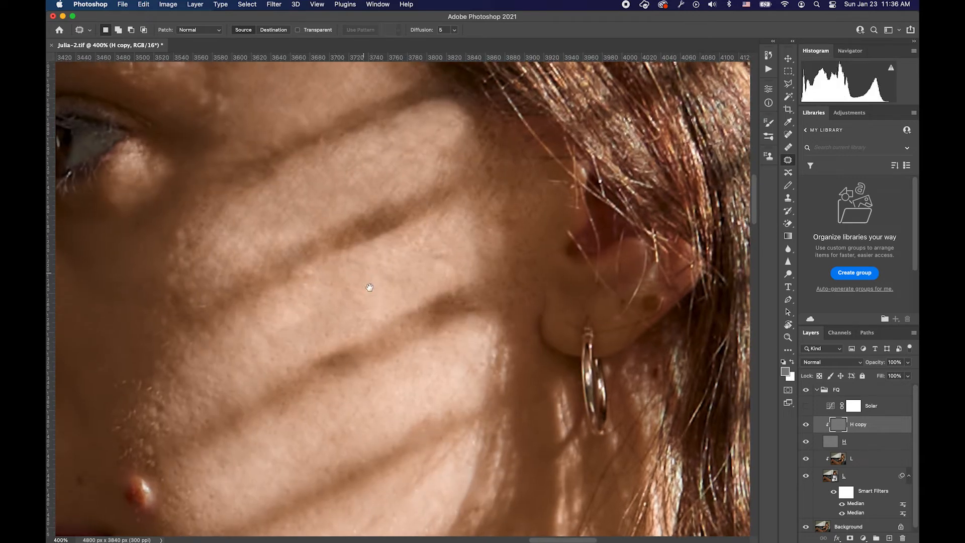
pyautogui.hscroll(-5, 370, 280)
pyautogui.scroll(-10, 329, 258)
pyautogui.hscroll(-4, 329, 257)
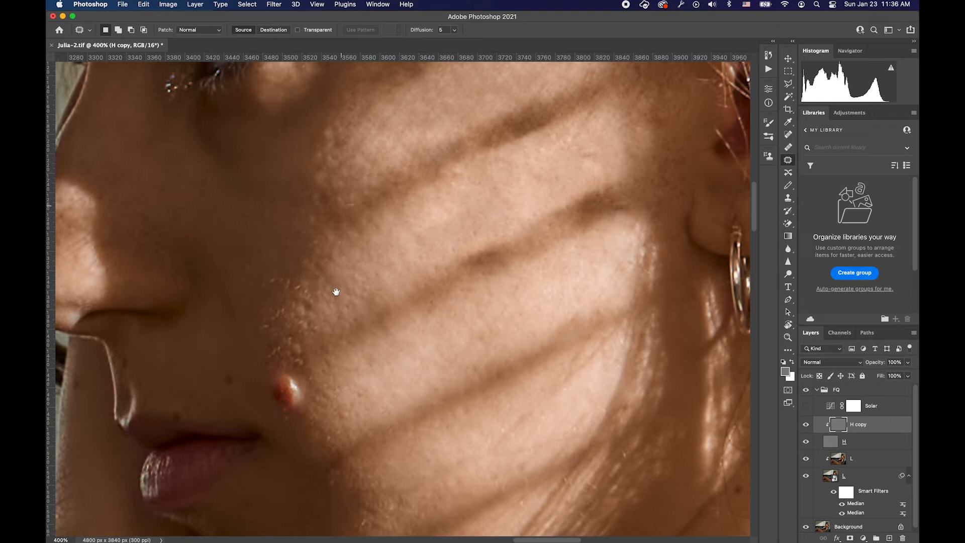
pyautogui.scroll(-10, 447, 254)
pyautogui.hscroll(5, 448, 253)
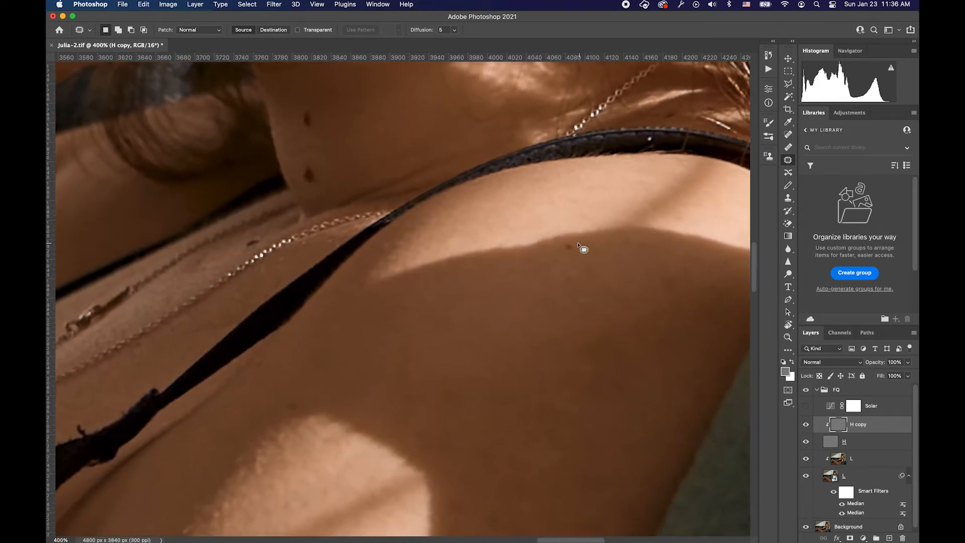
pyautogui.moveTo(578, 245); pyautogui.dragTo(562, 290)
pyautogui.press('super+d')
# - Patch the remaining pale hairs on the sunlit lower cheek near the jawline
pyautogui.moveTo(495, 204)
pyautogui.mouseDown()
pyautogui.moveTo(450, 338)
pyautogui.moveTo(463, 394)
pyautogui.mouseUp()
pyautogui.moveTo(213, 203); pyautogui.dragTo(364, 308)
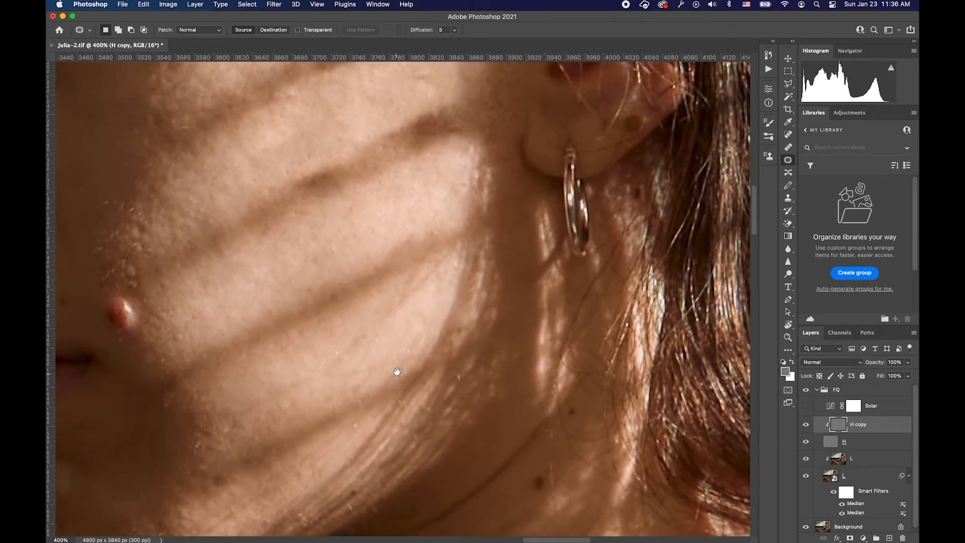
pyautogui.moveTo(397, 372); pyautogui.dragTo(417, 302)
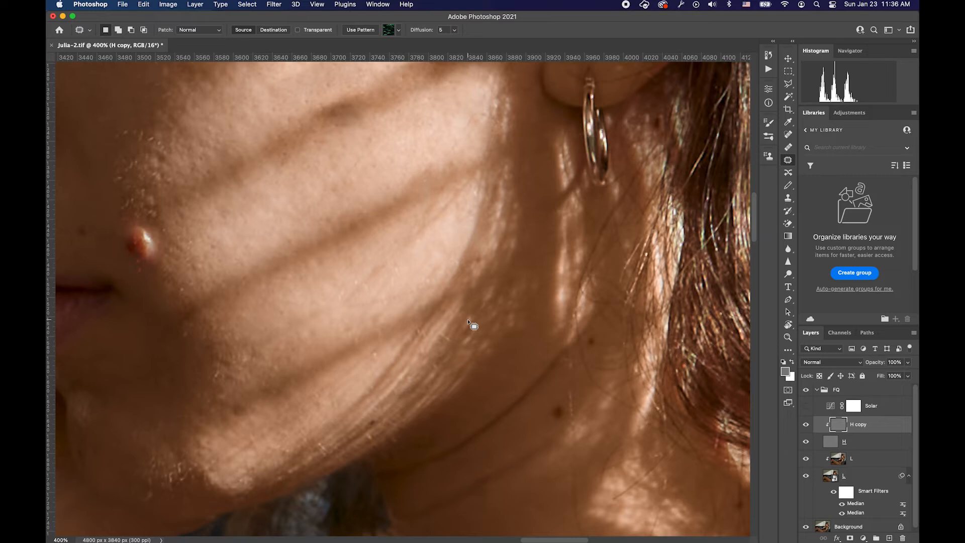
pyautogui.moveTo(349, 317); pyautogui.dragTo(444, 171)
pyautogui.moveTo(413, 372); pyautogui.dragTo(468, 243)
pyautogui.moveTo(318, 246); pyautogui.dragTo(357, 249)
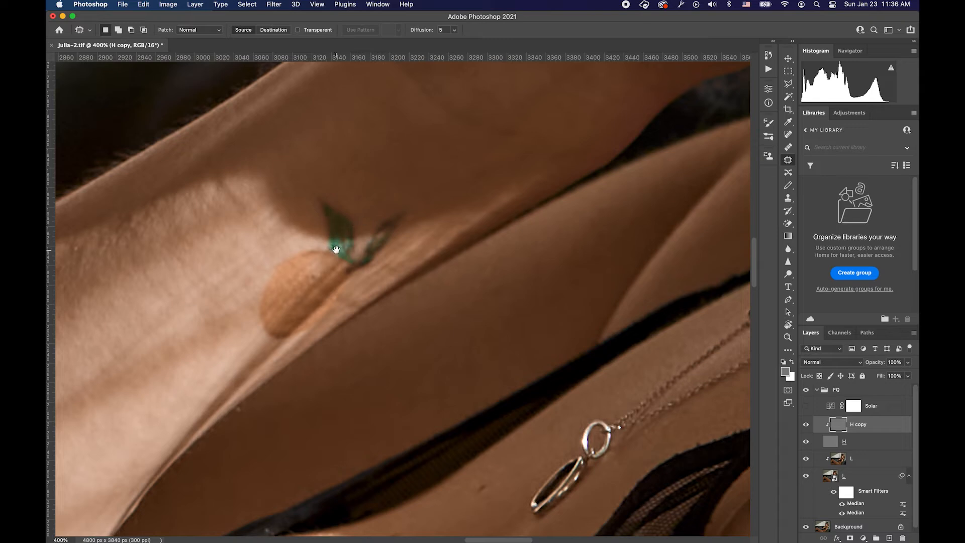
pyautogui.press('s')
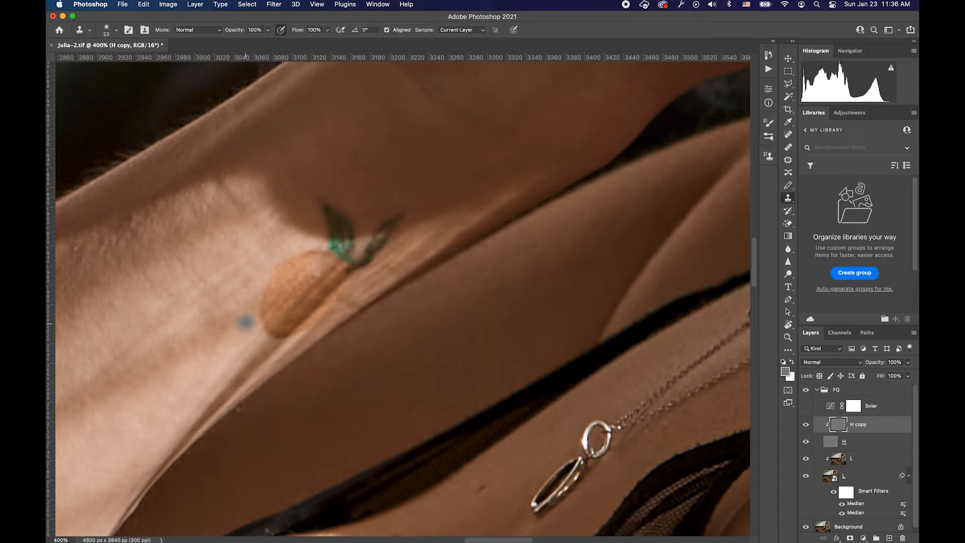
pyautogui.click(838, 462)
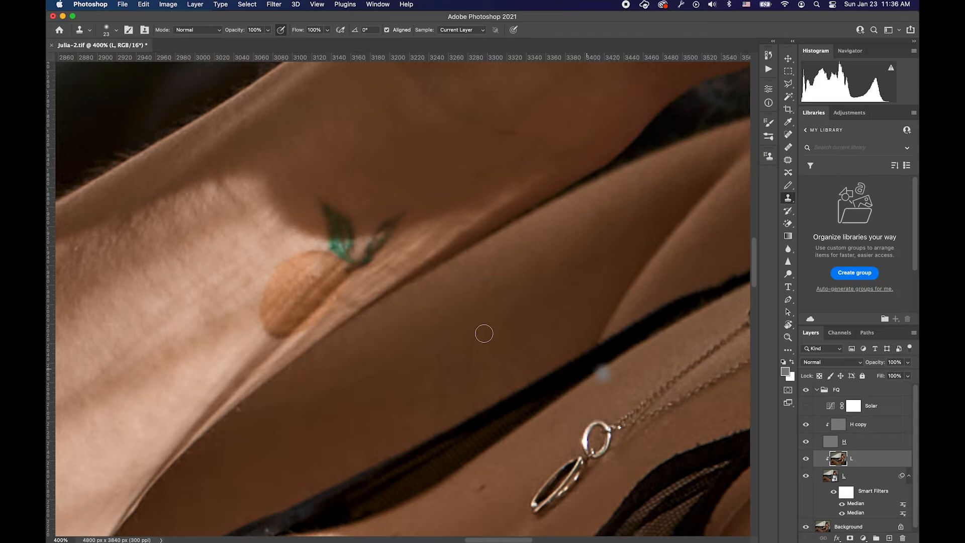
pyautogui.press('j')
pyautogui.moveTo(321, 239)
pyautogui.mouseDown()
pyautogui.moveTo(298, 302)
pyautogui.moveTo(320, 239)
pyautogui.mouseUp()
pyautogui.moveTo(302, 271)
pyautogui.mouseDown()
pyautogui.moveTo(287, 256)
pyautogui.moveTo(285, 300)
pyautogui.moveTo(347, 206)
pyautogui.moveTo(347, 242)
pyautogui.moveTo(284, 298)
pyautogui.mouseUp()
pyautogui.click(840, 433)
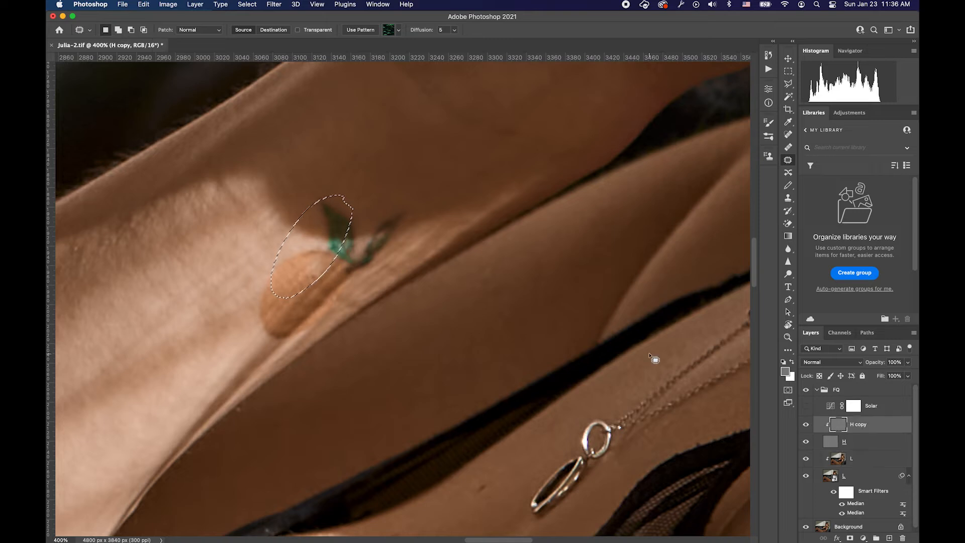
pyautogui.press('super+d')
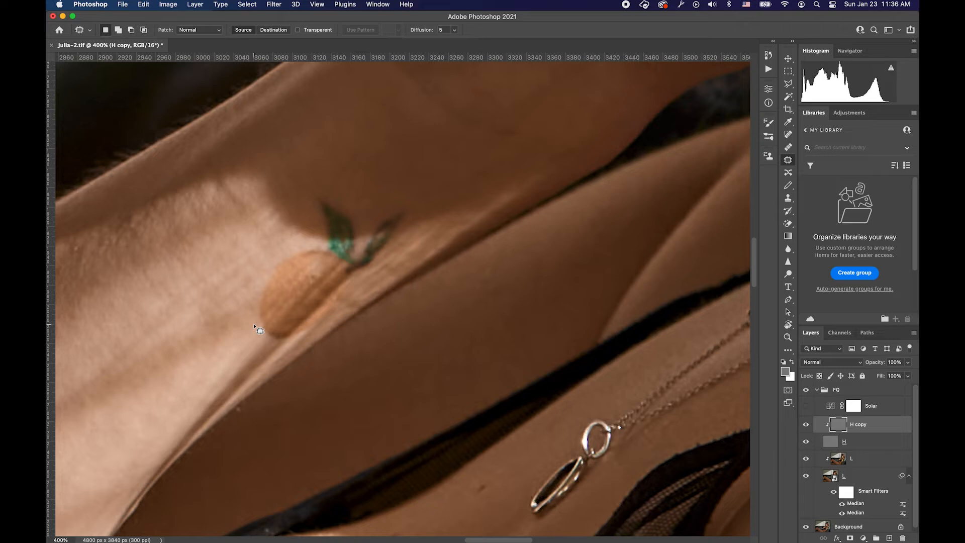
# - Clone clean skin texture over the orange tattoo and its leaves on the H copy layer, and make the L layer active
pyautogui.press('s')
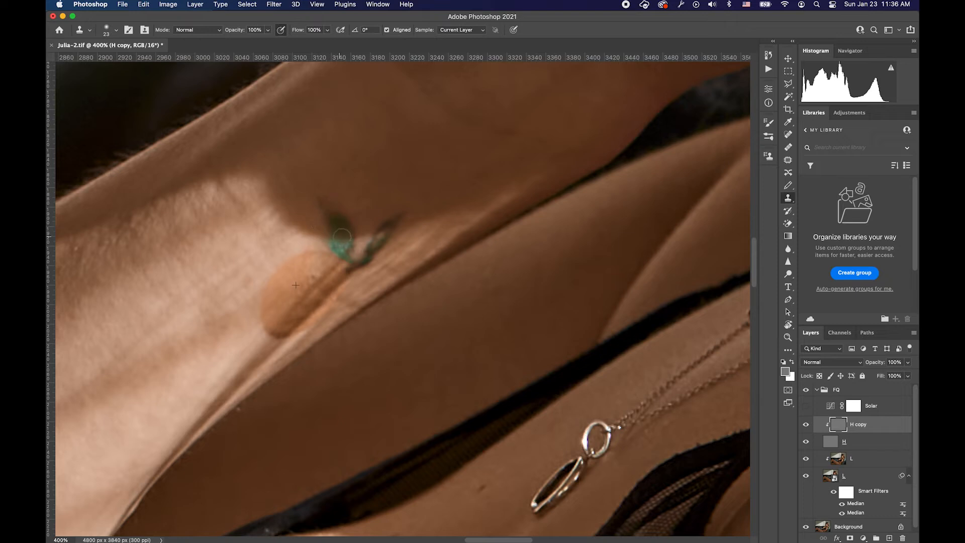
pyautogui.moveTo(367, 243)
pyautogui.mouseDown()
pyautogui.moveTo(391, 222)
pyautogui.moveTo(344, 265)
pyautogui.moveTo(356, 223)
pyautogui.moveTo(340, 208)
pyautogui.mouseUp()
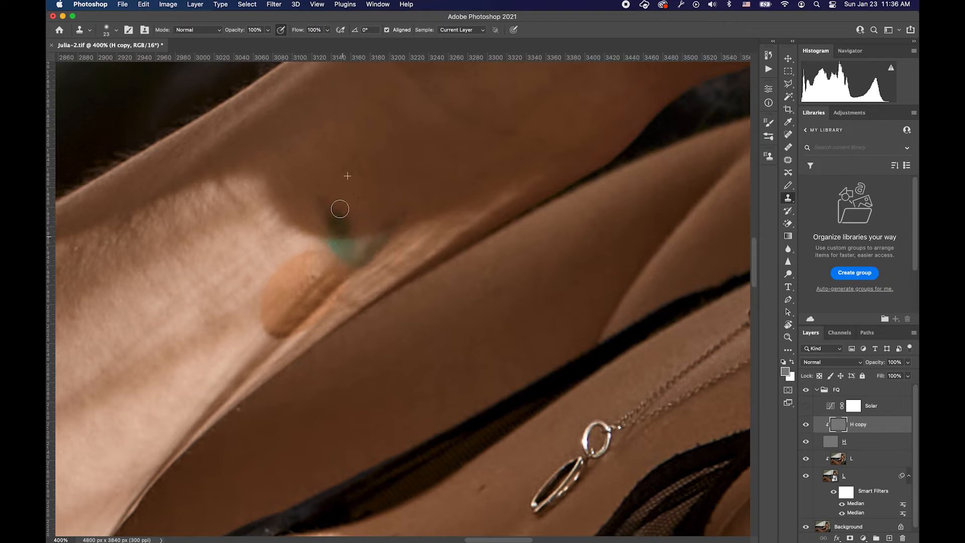
pyautogui.keyDown('alt'); pyautogui.click(247, 340); pyautogui.keyUp('alt')
pyautogui.moveTo(310, 282); pyautogui.dragTo(321, 272)
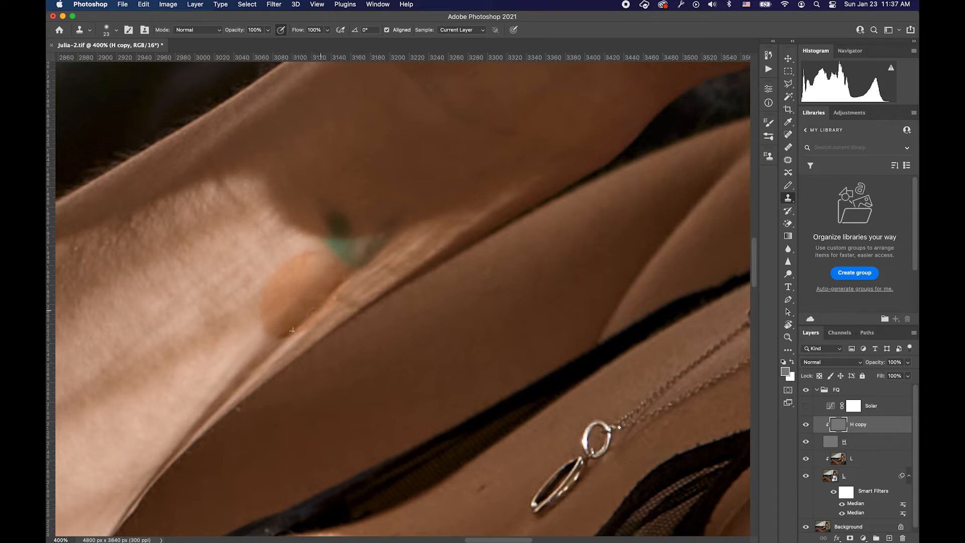
pyautogui.keyDown('alt'); pyautogui.click(341, 284); pyautogui.keyUp('alt')
pyautogui.click(835, 460)
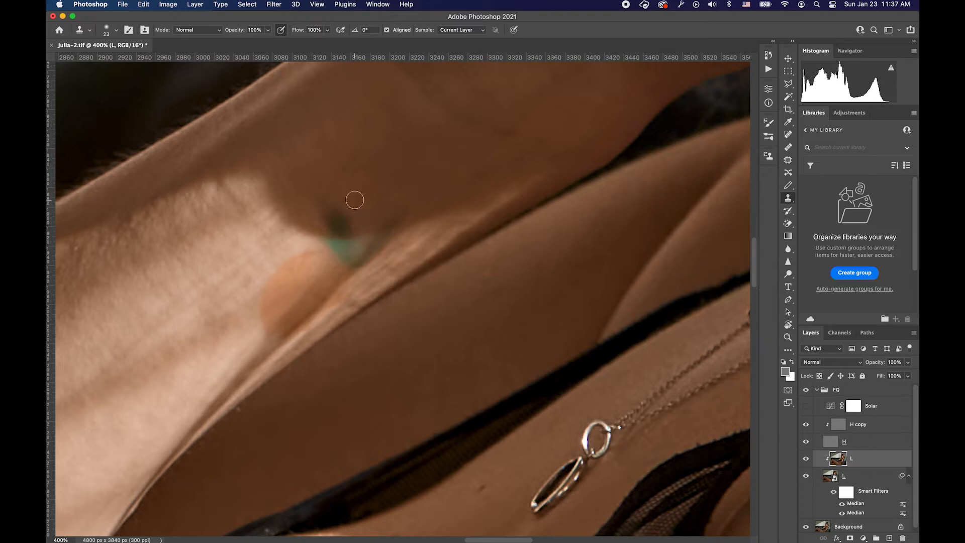
# - Patch the tattoo's remaining orange and green colour on the wrist with neighbouring skin tones on the L layer
pyautogui.press('j')
pyautogui.moveTo(345, 188)
pyautogui.mouseDown()
pyautogui.moveTo(360, 231)
pyautogui.moveTo(371, 186)
pyautogui.moveTo(355, 247)
pyautogui.moveTo(377, 237)
pyautogui.moveTo(380, 174)
pyautogui.mouseUp()
pyautogui.hotkey('ctrl', 'd')
pyautogui.moveTo(355, 226)
pyautogui.mouseDown()
pyautogui.moveTo(416, 226)
pyautogui.moveTo(382, 252)
pyautogui.mouseUp()
pyautogui.hotkey('ctrl', 'd')
pyautogui.moveTo(309, 246)
pyautogui.mouseDown()
pyautogui.moveTo(334, 286)
pyautogui.moveTo(267, 267)
pyautogui.mouseUp()
pyautogui.hotkey('ctrl', 'd')
pyautogui.moveTo(345, 254)
pyautogui.mouseDown()
pyautogui.moveTo(305, 323)
pyautogui.moveTo(371, 252)
pyautogui.mouseUp()
pyautogui.moveTo(321, 295); pyautogui.dragTo(250, 357)
pyautogui.hotkey('ctrl', 'd')
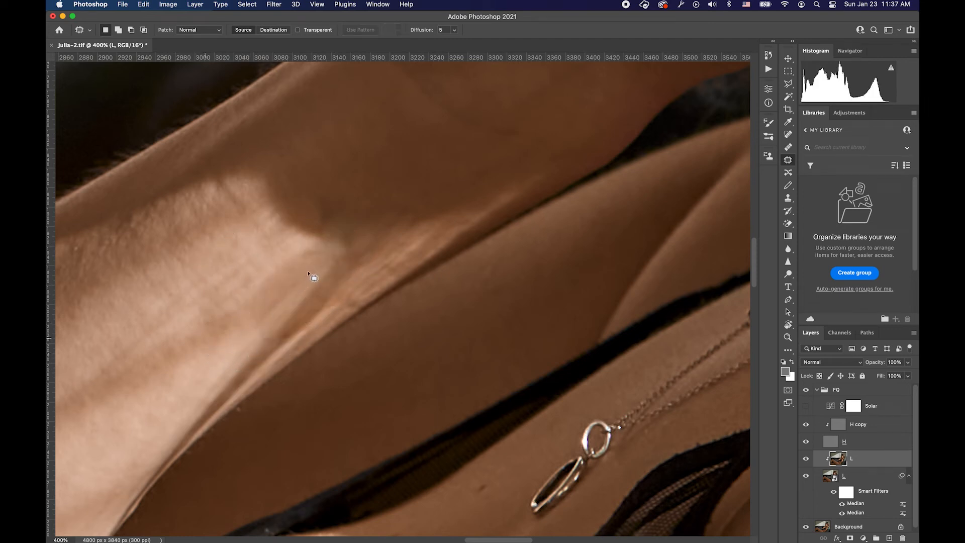
pyautogui.hotkey('ctrl', 'z')
pyautogui.hotkey('ctrl', 'shift', 'z')
# - Clone skin tones over the patched edge between light and shadow on the wrist with a 45 px Clone Stamp
pyautogui.press('s')
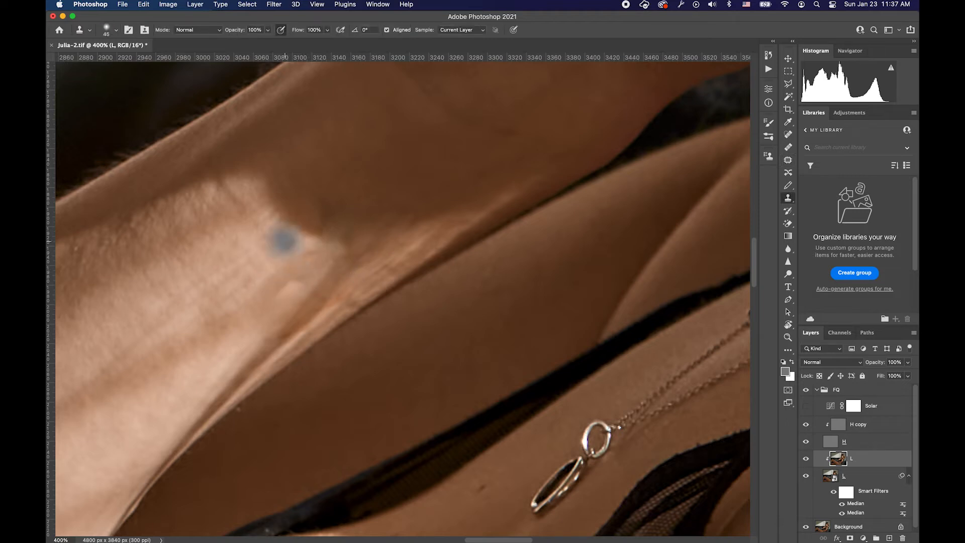
pyautogui.press(']')
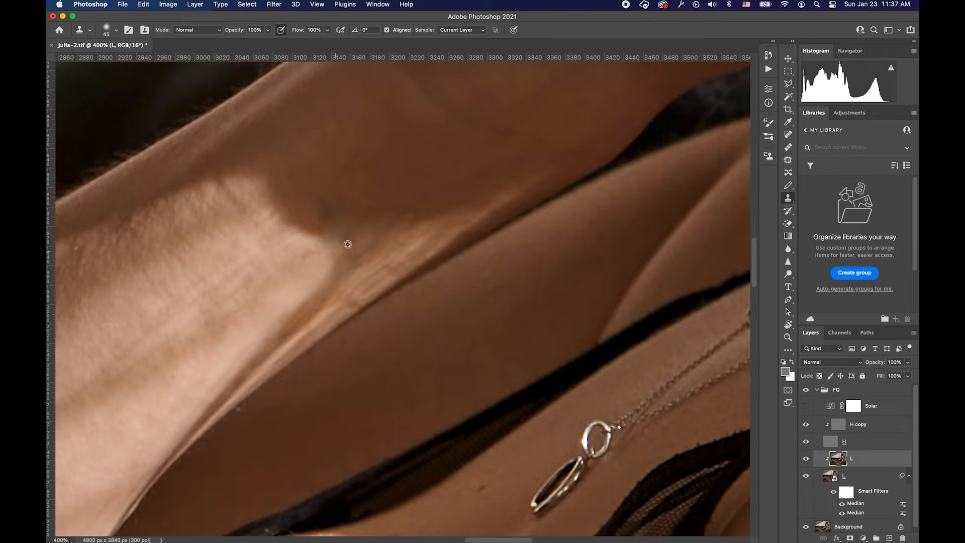
pyautogui.moveTo(386, 227); pyautogui.dragTo(386, 141)
# - Set the Clone Stamp flow to 1% and softly even out the skin tones around the former wrist tattoo
pyautogui.click(327, 31)
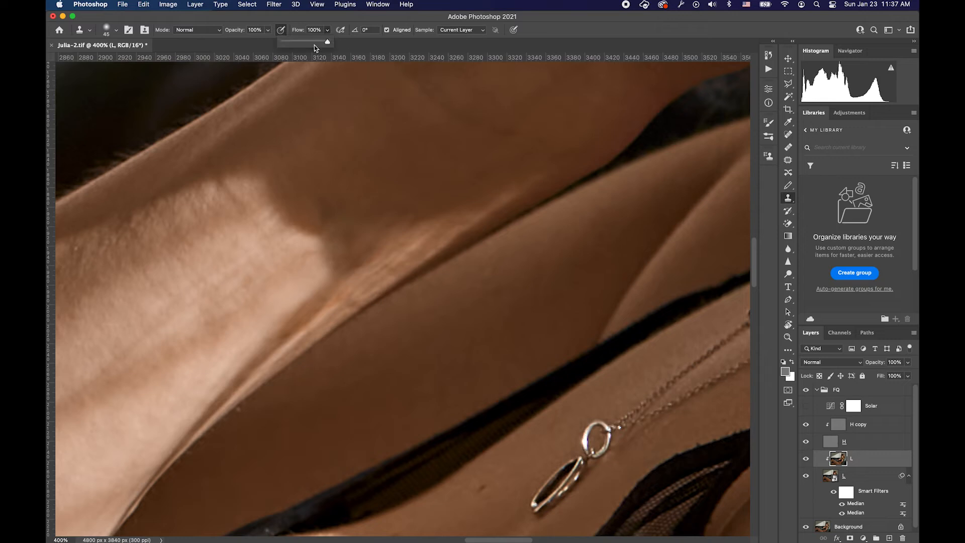
pyautogui.click(314, 151)
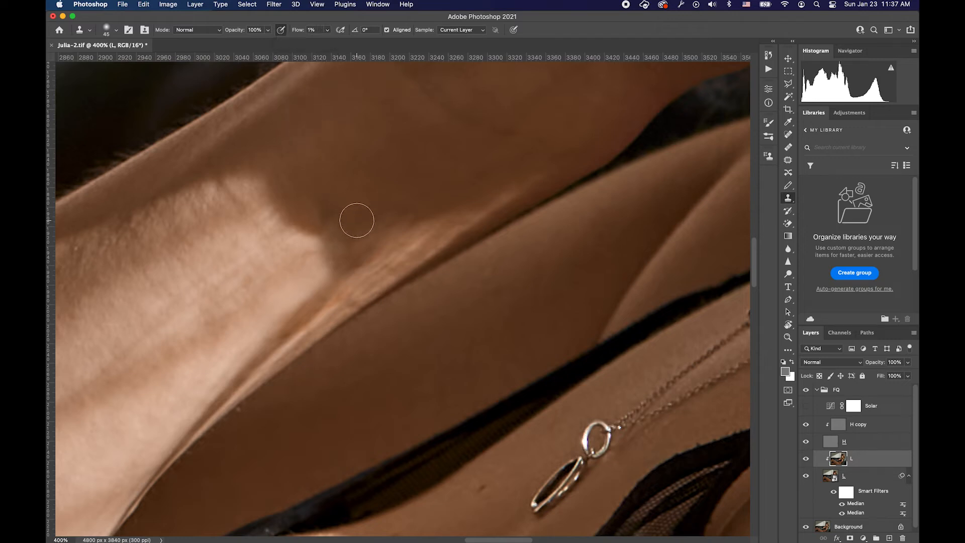
pyautogui.moveTo(348, 244)
pyautogui.mouseDown()
pyautogui.moveTo(358, 237)
pyautogui.moveTo(371, 248)
pyautogui.moveTo(345, 270)
pyautogui.moveTo(334, 224)
pyautogui.moveTo(317, 263)
pyautogui.mouseUp()
pyautogui.keyDown('alt'); pyautogui.click(368, 191); pyautogui.keyUp('alt')
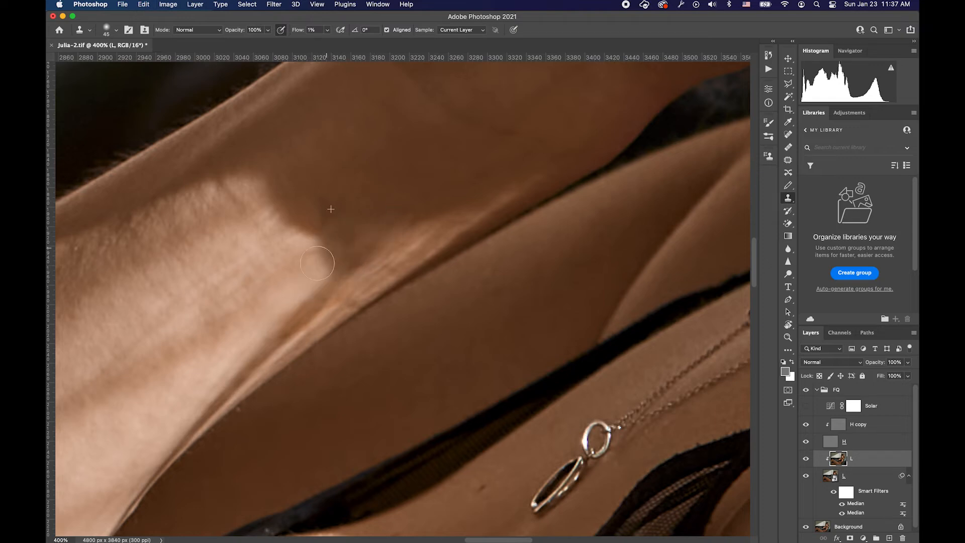
pyautogui.moveTo(297, 320)
pyautogui.mouseDown()
pyautogui.moveTo(312, 304)
pyautogui.moveTo(267, 336)
pyautogui.moveTo(315, 291)
pyautogui.mouseUp()
pyautogui.keyDown('alt'); pyautogui.click(433, 183); pyautogui.keyUp('alt')
pyautogui.moveTo(373, 237)
pyautogui.mouseDown()
pyautogui.moveTo(371, 247)
pyautogui.moveTo(393, 218)
pyautogui.mouseUp()
pyautogui.keyDown('alt'); pyautogui.click(399, 209); pyautogui.keyUp('alt')
# - Blend the shadowed skin beside the sunlit wrist edge using the Mixer Brush with a sampled skin colour
pyautogui.press('b')
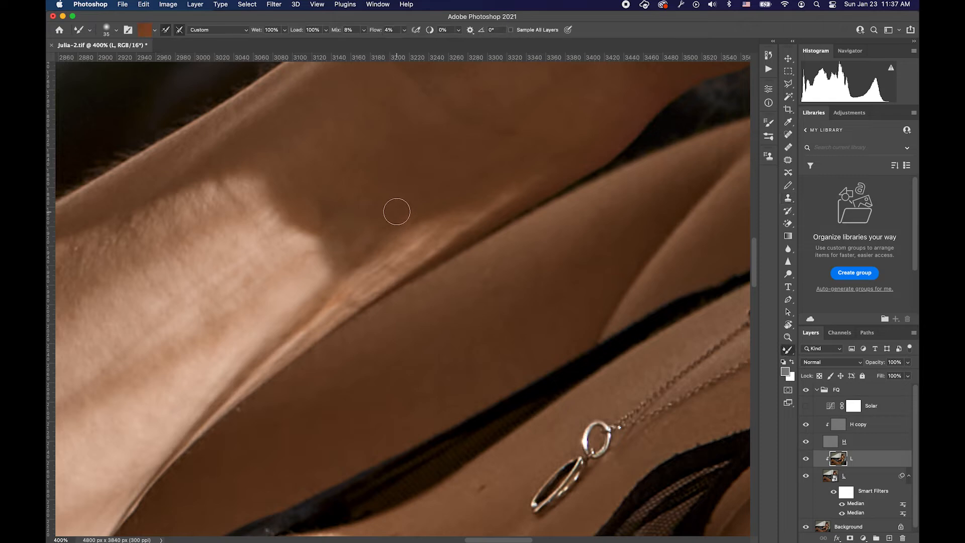
pyautogui.keyDown('alt'); pyautogui.click(401, 186); pyautogui.keyUp('alt')
pyautogui.moveTo(353, 254)
pyautogui.mouseDown()
pyautogui.moveTo(426, 207)
pyautogui.moveTo(300, 315)
pyautogui.moveTo(364, 242)
pyautogui.mouseUp()
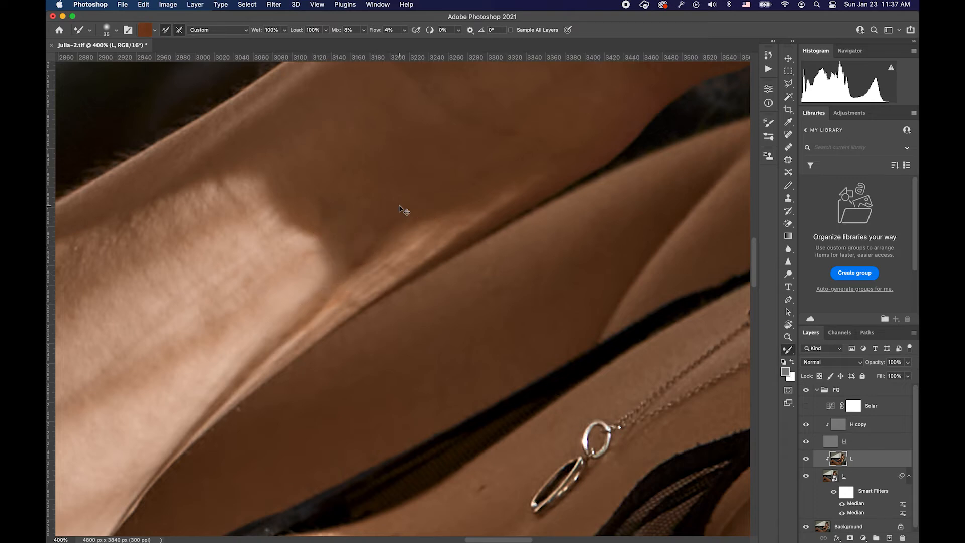
# - Patch the uneven tone in the wrist's shadow next to the sunlit edge on the L layer
pyautogui.press('super+1')
pyautogui.press('super+minus')
pyautogui.press('super+minus')
pyautogui.press('super+1')
pyautogui.press('super+plus')
pyautogui.press('super+plus')
pyautogui.press('super+plus')
pyautogui.press('j')
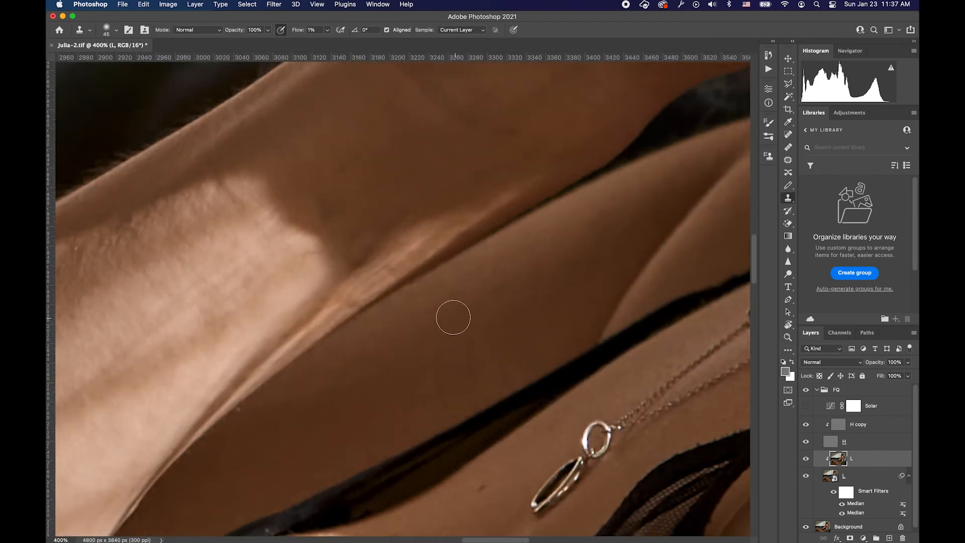
pyautogui.hotkey('shift', 'j')
pyautogui.moveTo(338, 262)
pyautogui.mouseDown()
pyautogui.moveTo(409, 221)
pyautogui.moveTo(416, 190)
pyautogui.mouseUp()
pyautogui.press('super+d')
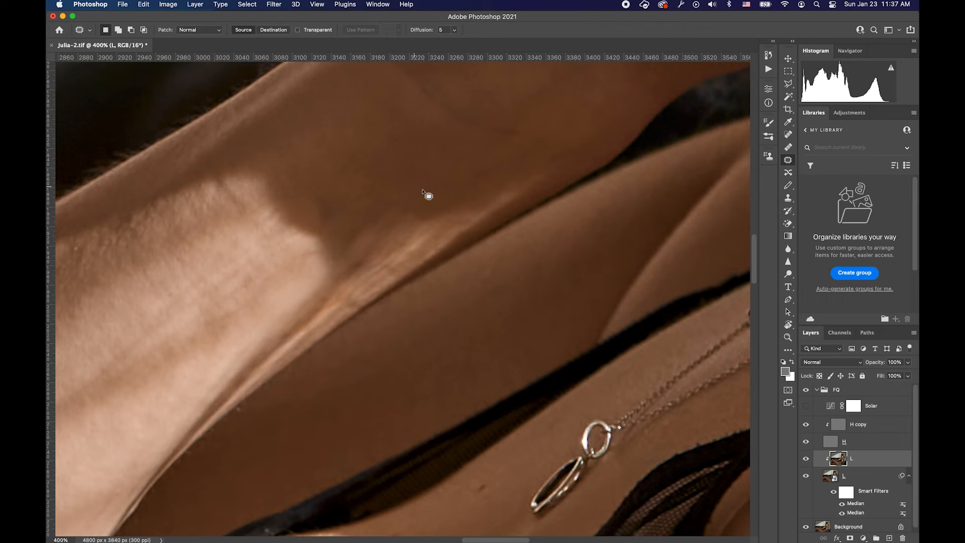
# - Reselect the patched wrist area and patch its texture and the neighbouring shadowed skin on the H copy layer
pyautogui.press('shift+super+d')
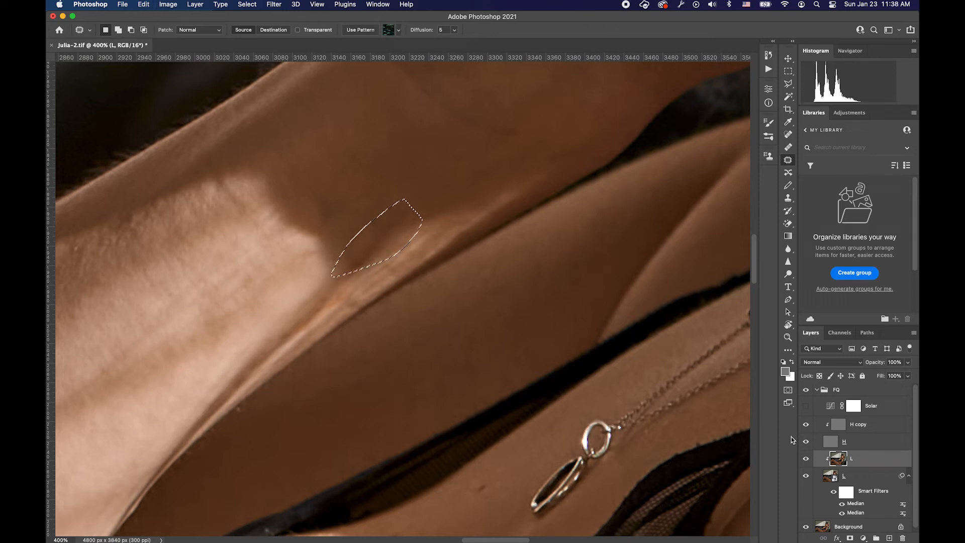
pyautogui.click(860, 425)
pyautogui.moveTo(428, 225); pyautogui.dragTo(384, 173)
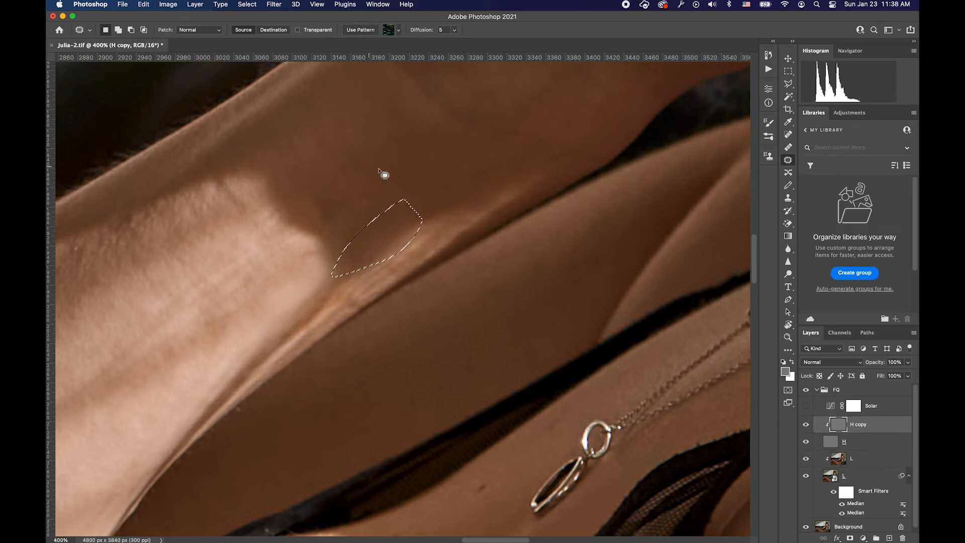
pyautogui.press('super+d')
pyautogui.moveTo(334, 189)
pyautogui.mouseDown()
pyautogui.moveTo(338, 245)
pyautogui.moveTo(355, 201)
pyautogui.mouseUp()
pyautogui.moveTo(332, 216); pyautogui.dragTo(372, 181)
pyautogui.press('super+d')
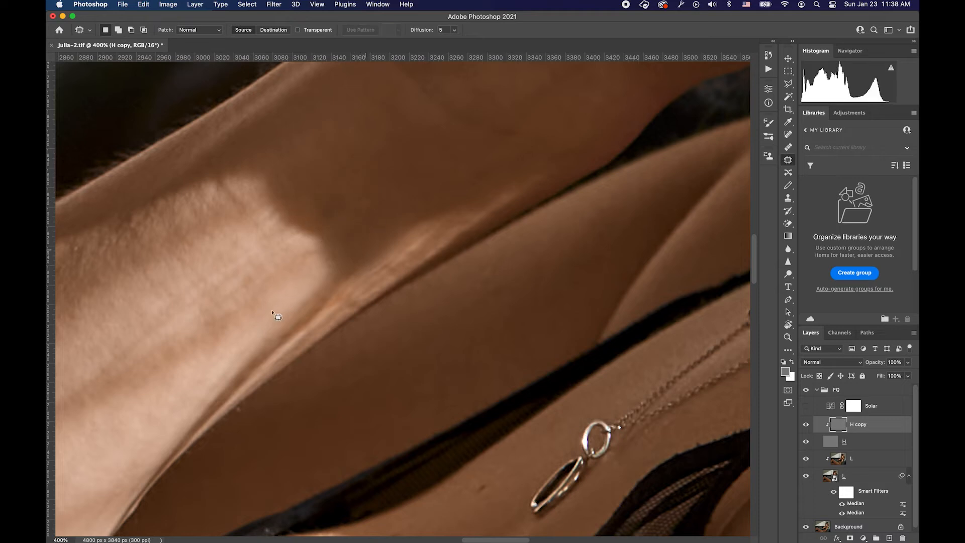
# - Patch the uneven skin texture along the sunlit lower edge of the wrist and clear the selection
pyautogui.moveTo(259, 361)
pyautogui.mouseDown()
pyautogui.moveTo(355, 274)
pyautogui.moveTo(321, 312)
pyautogui.mouseUp()
pyautogui.press('super+d')
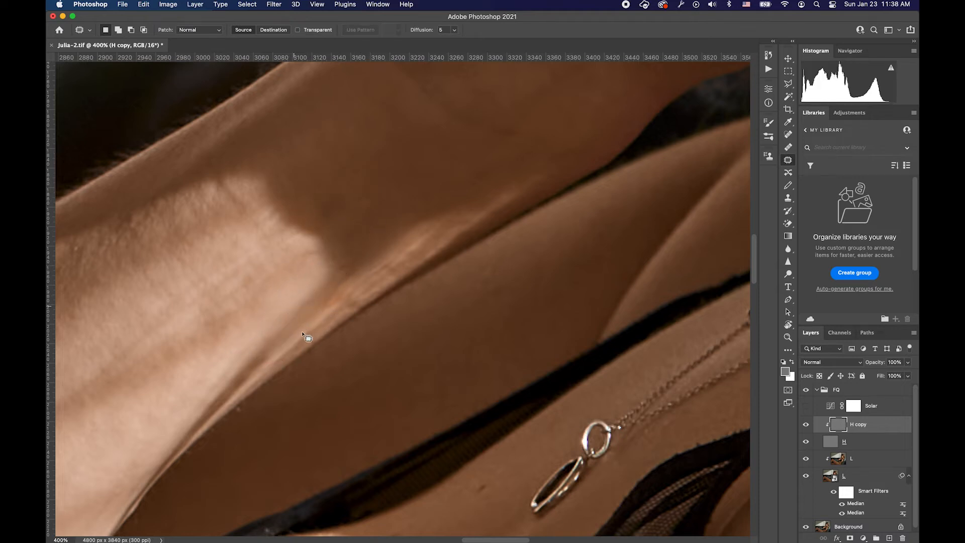
pyautogui.moveTo(332, 272)
pyautogui.mouseDown()
pyautogui.moveTo(364, 218)
pyautogui.moveTo(336, 329)
pyautogui.moveTo(328, 316)
pyautogui.moveTo(377, 209)
pyautogui.mouseUp()
pyautogui.press('super+d')
pyautogui.press('super+d')
pyautogui.moveTo(315, 315); pyautogui.dragTo(357, 239)
pyautogui.moveTo(321, 274)
pyautogui.mouseDown()
pyautogui.moveTo(263, 324)
pyautogui.moveTo(356, 215)
pyautogui.moveTo(362, 225)
pyautogui.mouseUp()
pyautogui.press('super+d')
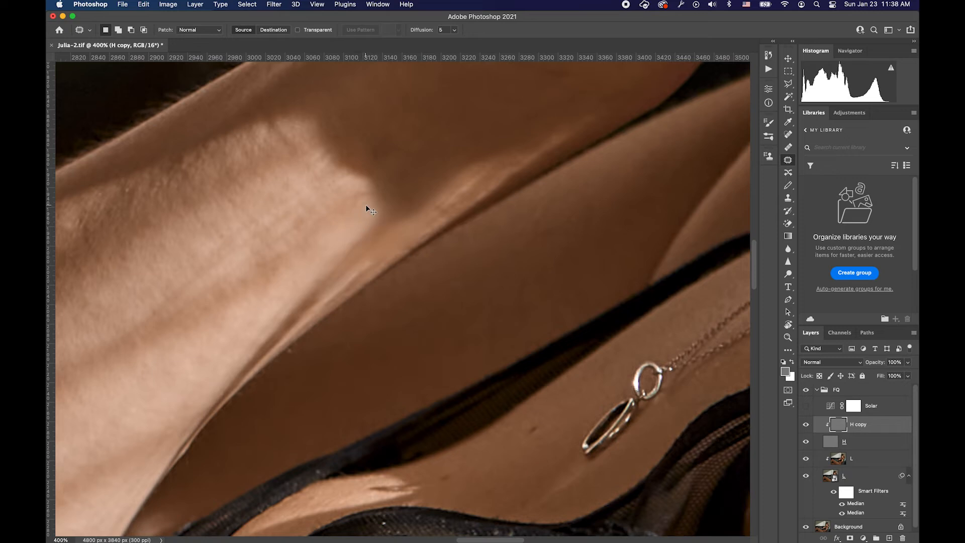
# - Compare the portrait with and without the retouching by toggling the FQ group's visibility
pyautogui.press('super+minus')
pyautogui.press('super+minus')
pyautogui.press('super+minus')
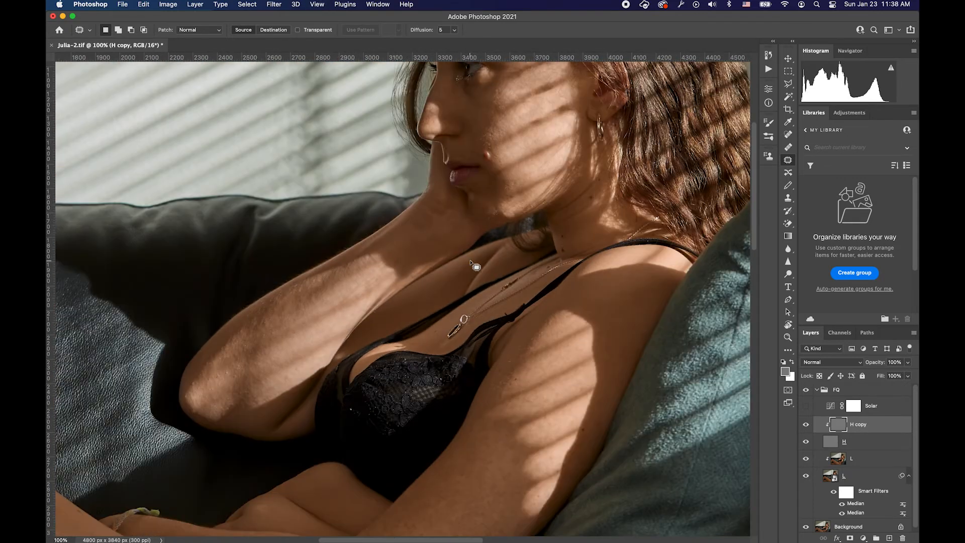
pyautogui.click(806, 390)
pyautogui.click(807, 390)
pyautogui.click(806, 390)
pyautogui.click(806, 390)
# - Patch the last texture flaws on the sunlit wrist around the removed tattoo
pyautogui.scroll(3, 417, 253)
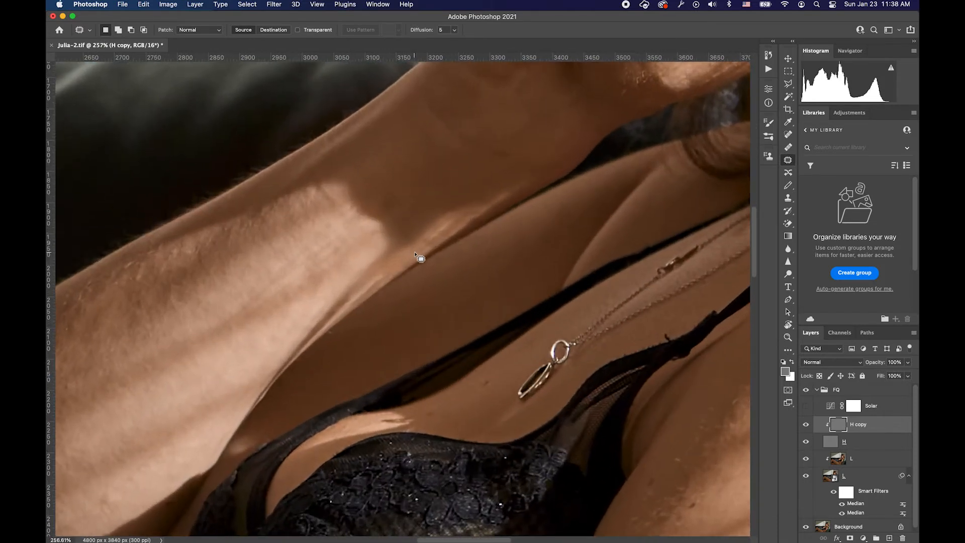
pyautogui.scroll(1, 416, 254)
pyautogui.moveTo(342, 230); pyautogui.dragTo(390, 220)
pyautogui.moveTo(367, 250); pyautogui.dragTo(355, 270)
pyautogui.press('super+d')
pyautogui.moveTo(371, 215); pyautogui.dragTo(347, 267)
pyautogui.press('super+d')
# - Patch the bright specks on the black bra fabric beside the forearm
pyautogui.moveTo(288, 300); pyautogui.dragTo(472, 194)
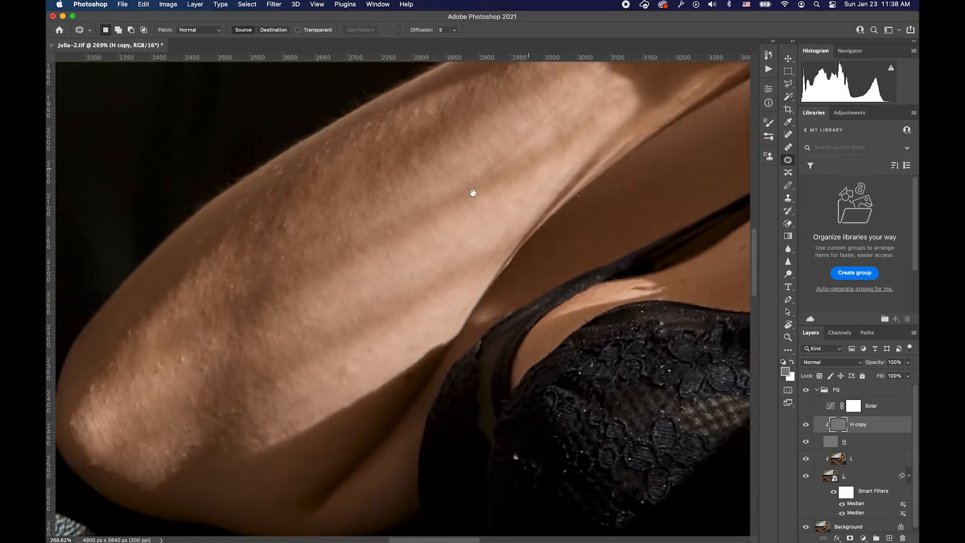
pyautogui.moveTo(382, 307); pyautogui.dragTo(404, 237)
pyautogui.moveTo(367, 332)
pyautogui.mouseDown()
pyautogui.moveTo(402, 297)
pyautogui.moveTo(323, 226)
pyautogui.moveTo(289, 215)
pyautogui.mouseUp()
pyautogui.moveTo(416, 332); pyautogui.dragTo(424, 351)
pyautogui.press('super+d')
pyautogui.moveTo(484, 300); pyautogui.dragTo(277, 309)
pyautogui.moveTo(393, 303); pyautogui.dragTo(388, 326)
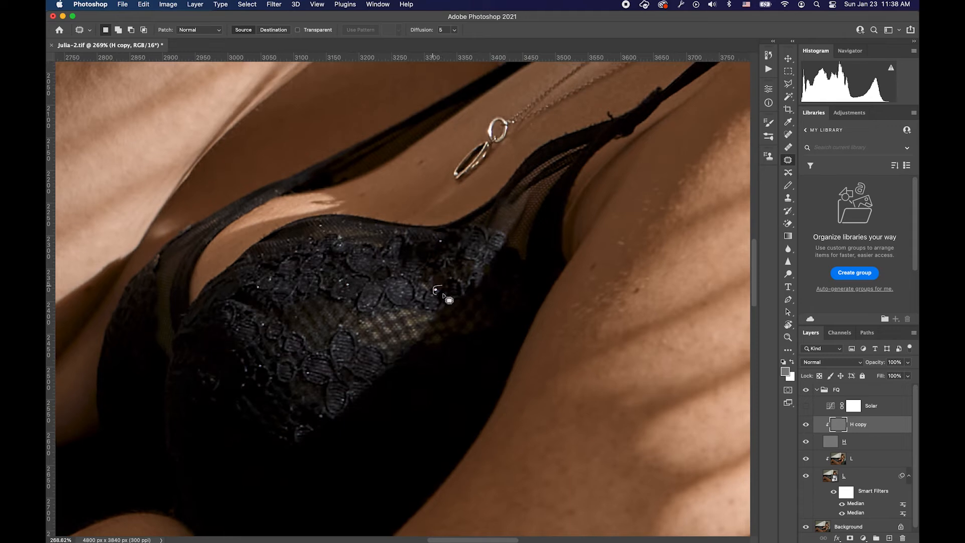
# - Patch the small specks on the lace and along the upper edge of the bra cup
pyautogui.moveTo(443, 294); pyautogui.dragTo(435, 287)
pyautogui.moveTo(435, 287); pyautogui.dragTo(449, 294)
pyautogui.press('super+d')
pyautogui.moveTo(451, 246); pyautogui.dragTo(440, 236)
pyautogui.moveTo(444, 240); pyautogui.dragTo(457, 251)
pyautogui.press('super+d')
pyautogui.moveTo(316, 227); pyautogui.dragTo(322, 224)
pyautogui.moveTo(321, 226); pyautogui.dragTo(334, 227)
pyautogui.press('super+d')
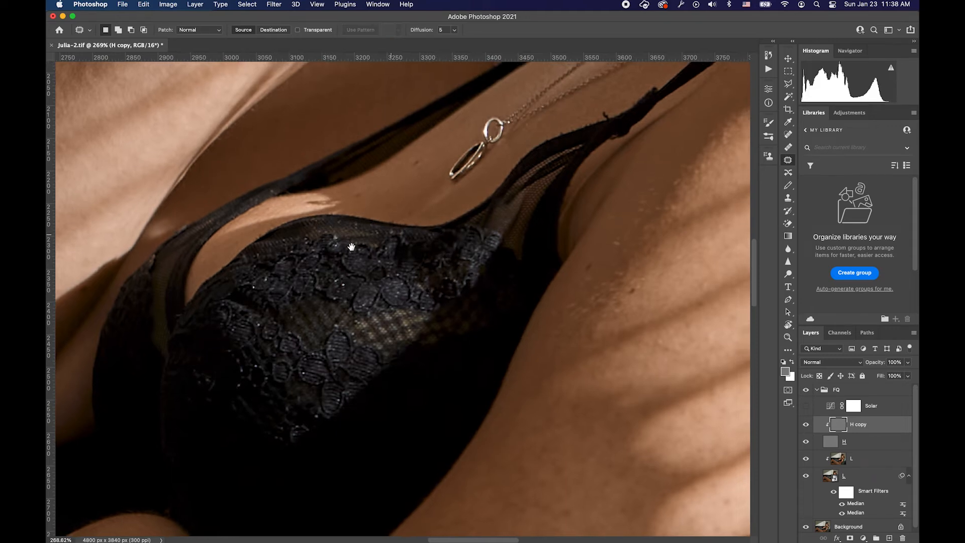
# - Patch the small flaws on the chest around the necklace and bra strap
pyautogui.moveTo(469, 197); pyautogui.dragTo(293, 287)
pyautogui.moveTo(394, 160)
pyautogui.mouseDown()
pyautogui.moveTo(426, 327)
pyautogui.moveTo(401, 318)
pyautogui.moveTo(463, 282)
pyautogui.moveTo(491, 196)
pyautogui.moveTo(429, 190)
pyautogui.moveTo(378, 210)
pyautogui.moveTo(410, 187)
pyautogui.mouseUp()
pyautogui.moveTo(406, 191); pyautogui.dragTo(432, 208)
pyautogui.press('super+d')
pyautogui.moveTo(414, 222); pyautogui.dragTo(304, 324)
pyautogui.moveTo(303, 326); pyautogui.dragTo(324, 314)
pyautogui.press('super+d')
# - Patch the thigh tattoo with clean skin texture on the H copy layer, and make the L layer active
pyautogui.press('super+minus')
pyautogui.press('super+minus')
pyautogui.press('super+minus')
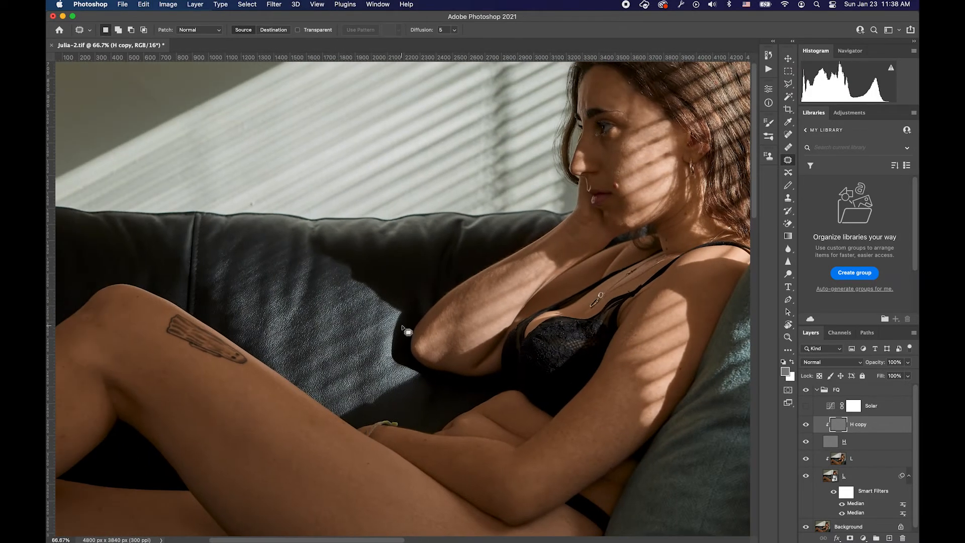
pyautogui.scroll(5, 407, 331)
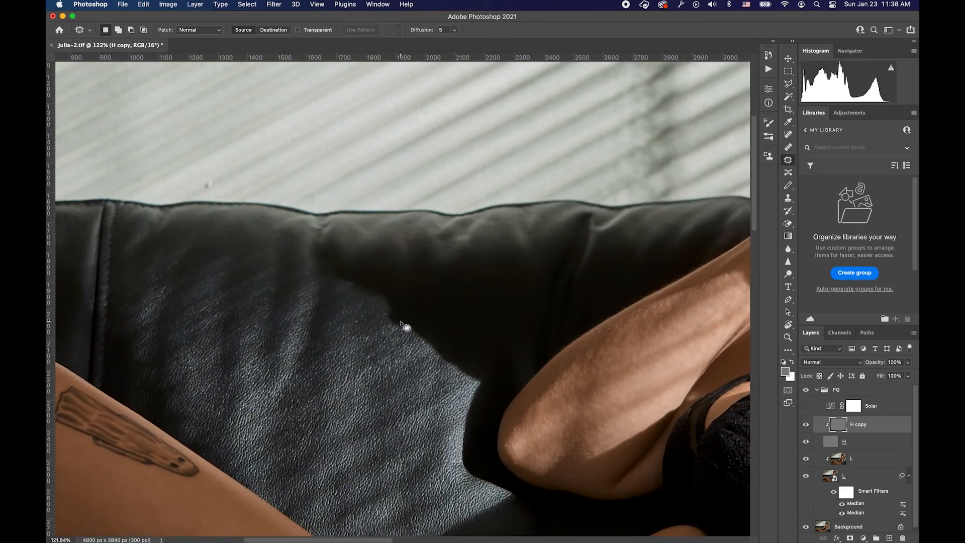
pyautogui.scroll(5, 406, 327)
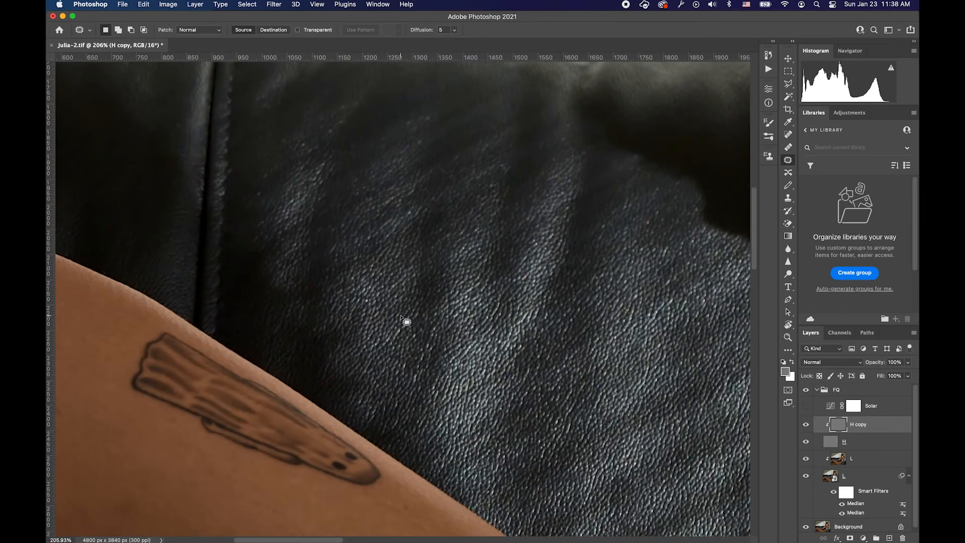
pyautogui.hscroll(-5, 272, 295)
pyautogui.scroll(-3, 271, 296)
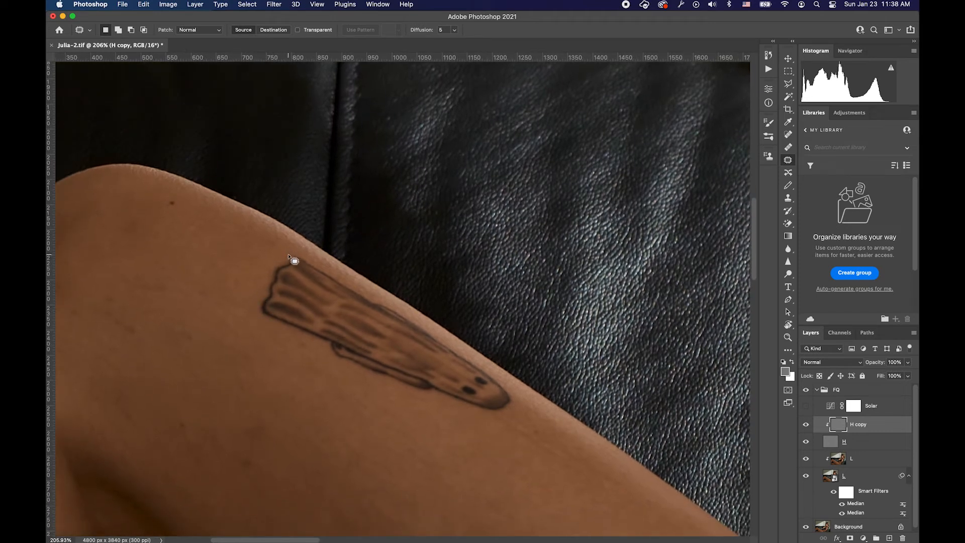
pyautogui.moveTo(284, 251)
pyautogui.mouseDown()
pyautogui.moveTo(276, 341)
pyautogui.moveTo(394, 401)
pyautogui.mouseUp()
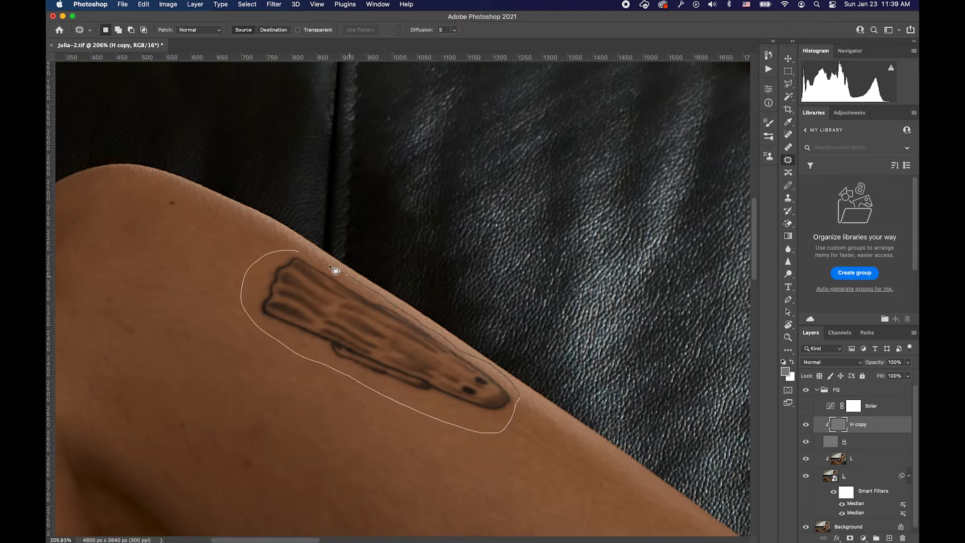
pyautogui.moveTo(336, 271); pyautogui.dragTo(328, 254)
pyautogui.moveTo(401, 377); pyautogui.dragTo(355, 432)
pyautogui.press('super+d')
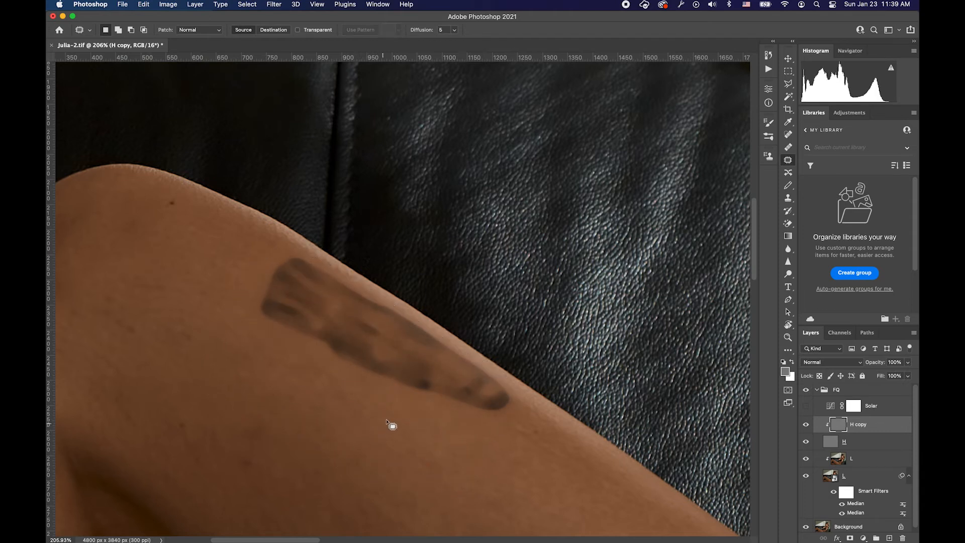
pyautogui.click(837, 460)
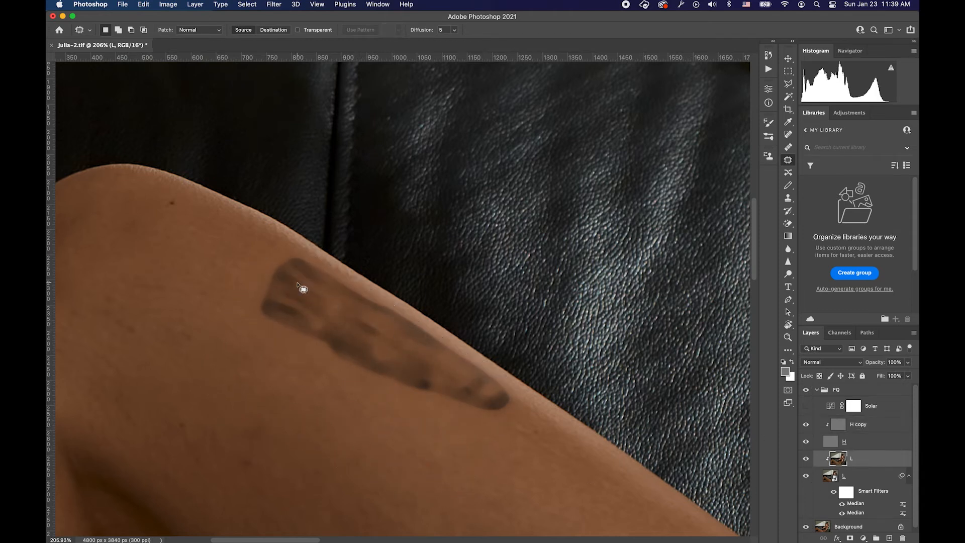
pyautogui.moveTo(304, 257)
pyautogui.mouseDown()
pyautogui.moveTo(243, 274)
pyautogui.moveTo(339, 383)
pyautogui.moveTo(461, 439)
pyautogui.moveTo(524, 410)
pyautogui.mouseUp()
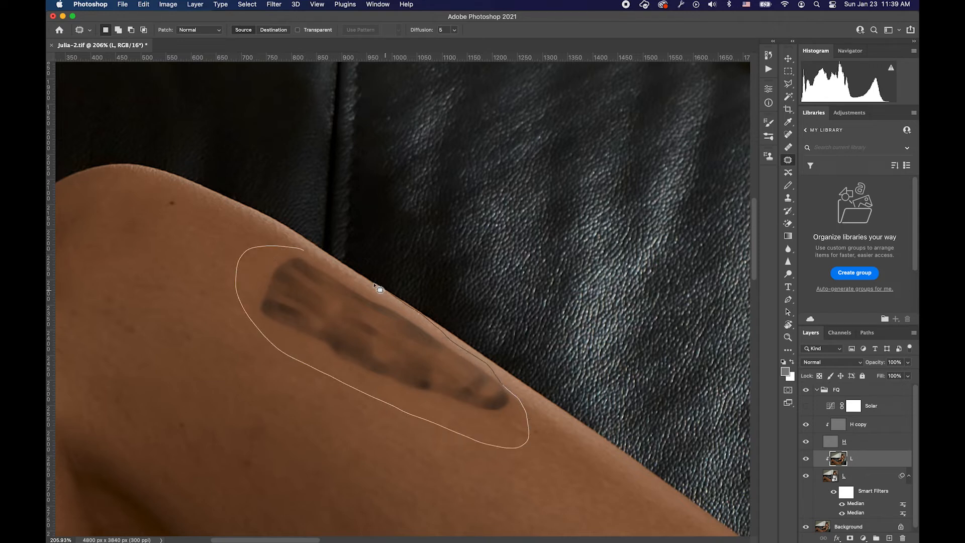
pyautogui.moveTo(355, 277); pyautogui.dragTo(355, 277)
pyautogui.press('super+d')
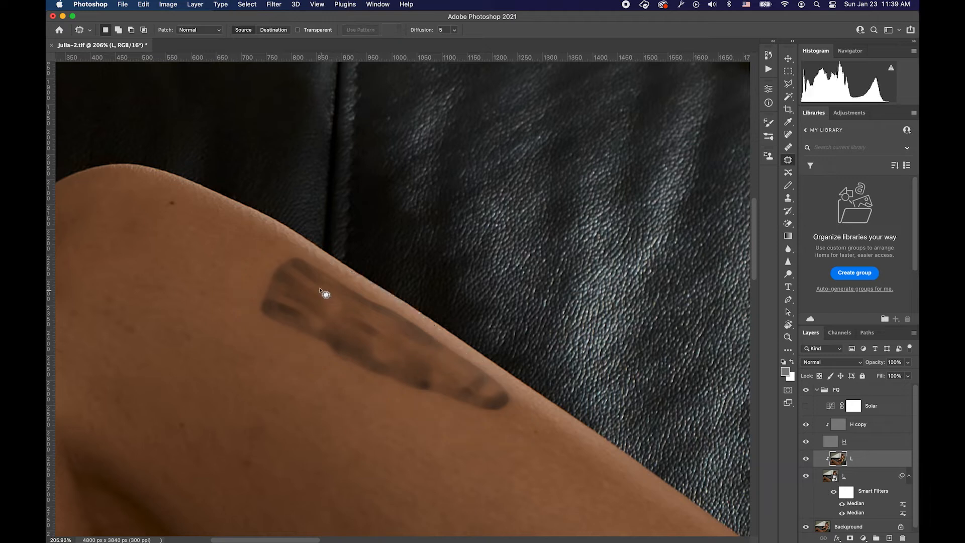
pyautogui.moveTo(283, 354); pyautogui.dragTo(317, 362)
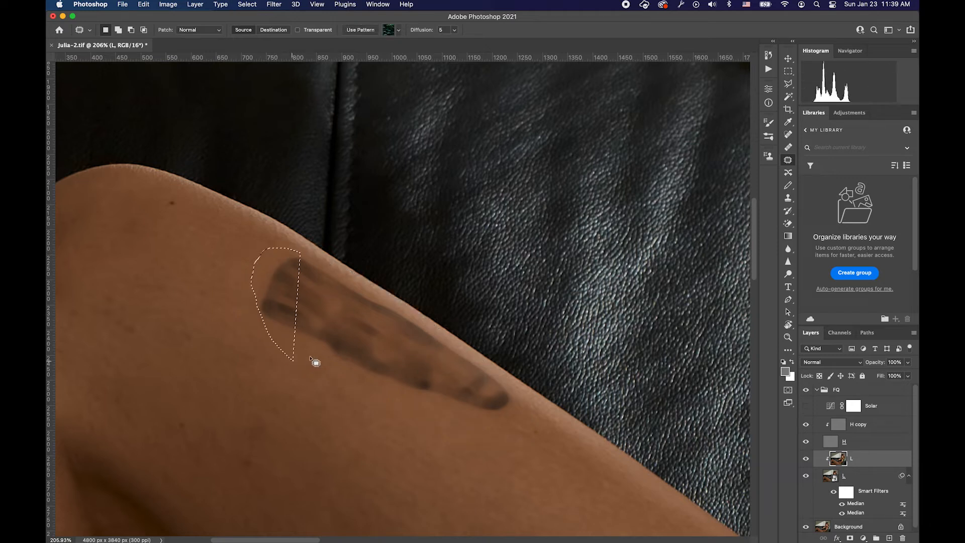
pyautogui.press('super+d')
# - Patch the thigh tattoo's remaining dark tones with clean skin from lower on the thigh on the L layer
pyautogui.moveTo(292, 249)
pyautogui.mouseDown()
pyautogui.moveTo(276, 342)
pyautogui.moveTo(373, 390)
pyautogui.mouseUp()
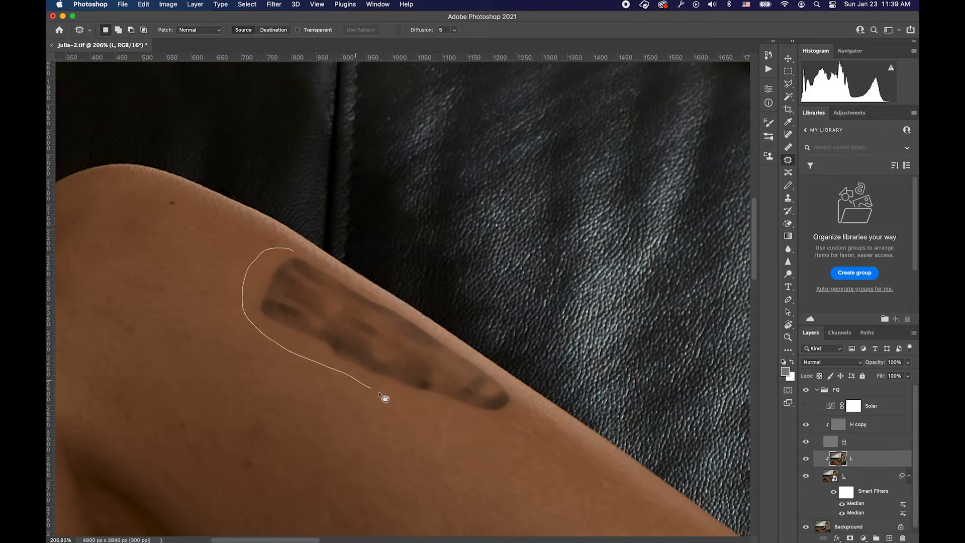
pyautogui.moveTo(480, 436); pyautogui.dragTo(517, 402)
pyautogui.moveTo(307, 258); pyautogui.dragTo(302, 254)
pyautogui.moveTo(402, 370); pyautogui.dragTo(367, 443)
pyautogui.press('super+d')
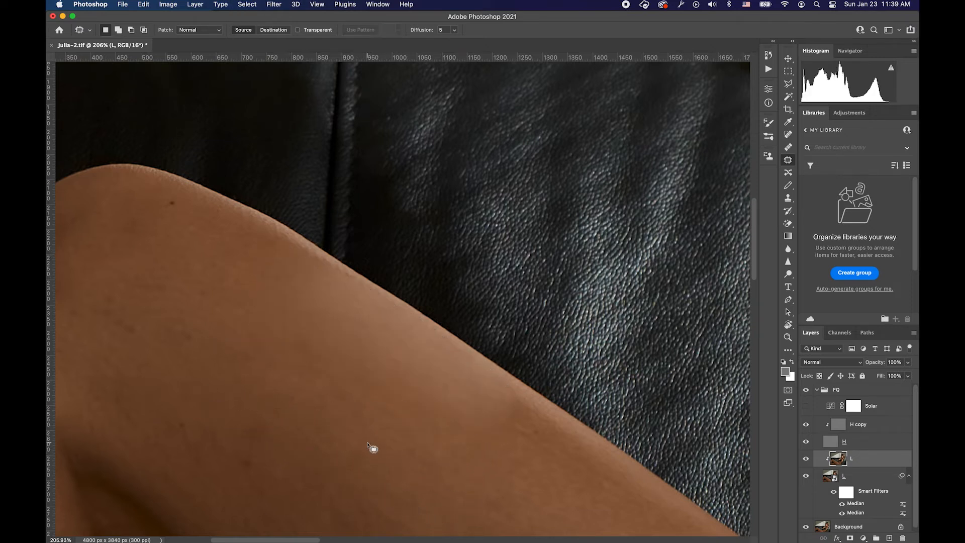
# - Blend the patched skin tones along the thigh with the Mixer Brush enlarged to 80 px
pyautogui.moveTo(413, 374); pyautogui.dragTo(436, 393)
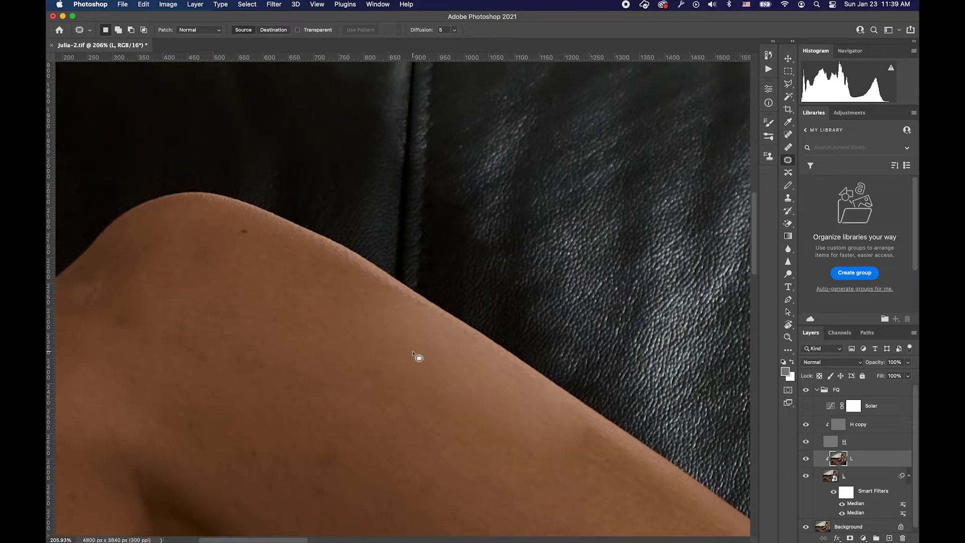
pyautogui.press('b')
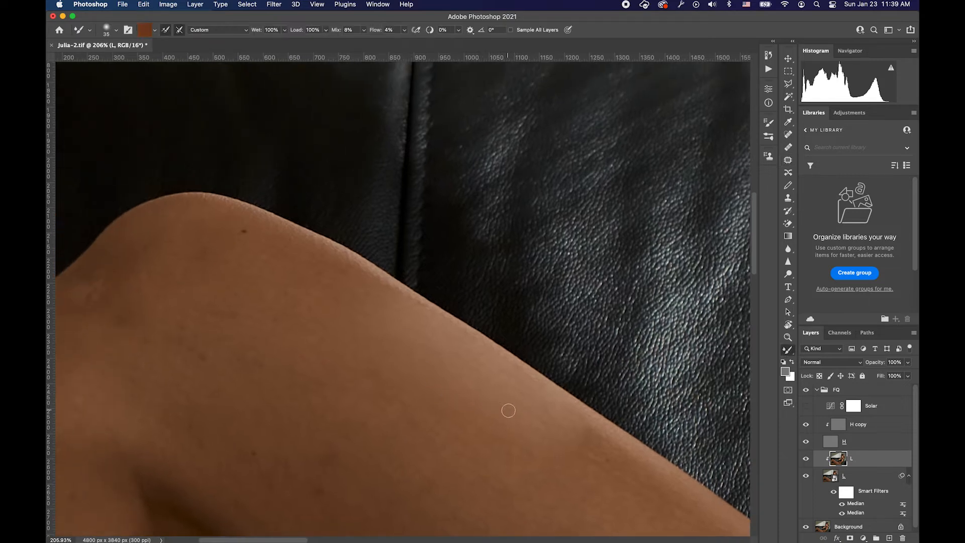
pyautogui.press(']')
pyautogui.press(']')
pyautogui.press(']')
pyautogui.moveTo(583, 459)
pyautogui.mouseDown()
pyautogui.moveTo(542, 441)
pyautogui.moveTo(620, 481)
pyautogui.moveTo(549, 408)
pyautogui.moveTo(433, 327)
pyautogui.moveTo(382, 304)
pyautogui.moveTo(459, 360)
pyautogui.moveTo(360, 300)
pyautogui.moveTo(405, 320)
pyautogui.moveTo(391, 308)
pyautogui.moveTo(356, 299)
pyautogui.moveTo(538, 390)
pyautogui.moveTo(562, 420)
pyautogui.moveTo(376, 314)
pyautogui.moveTo(360, 321)
pyautogui.moveTo(526, 427)
pyautogui.moveTo(398, 341)
pyautogui.mouseUp()
pyautogui.press('super+minus')
pyautogui.press('super+minus')
pyautogui.press('super+minus')
pyautogui.press('super+minus')
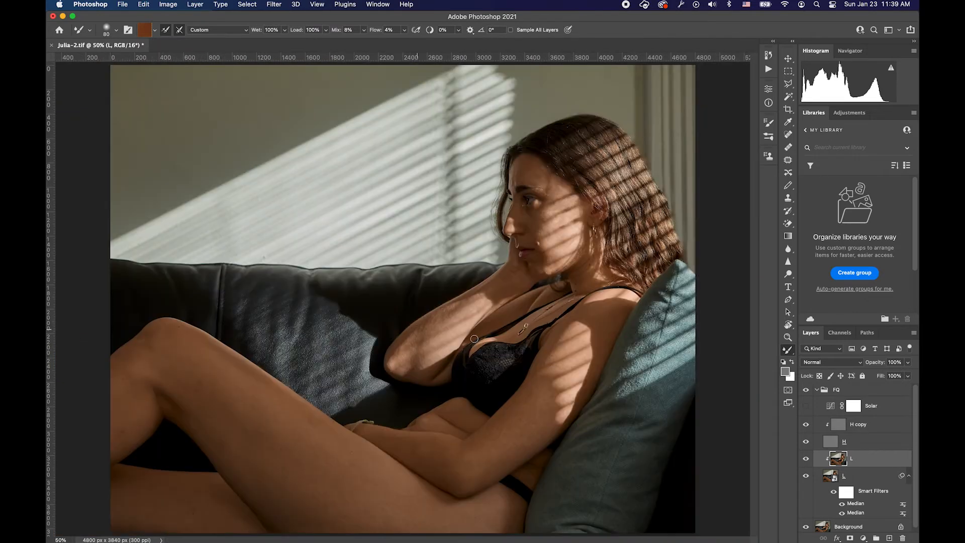
# - Compare the portrait with and without the FQ group's retouching
pyautogui.click(806, 396)
pyautogui.click(806, 396)
pyautogui.click(806, 396)
pyautogui.click(806, 396)
# - Patch the small spots on the upper thigh and the mole on top of the knee on the H copy layer
pyautogui.scroll(10, 417, 368)
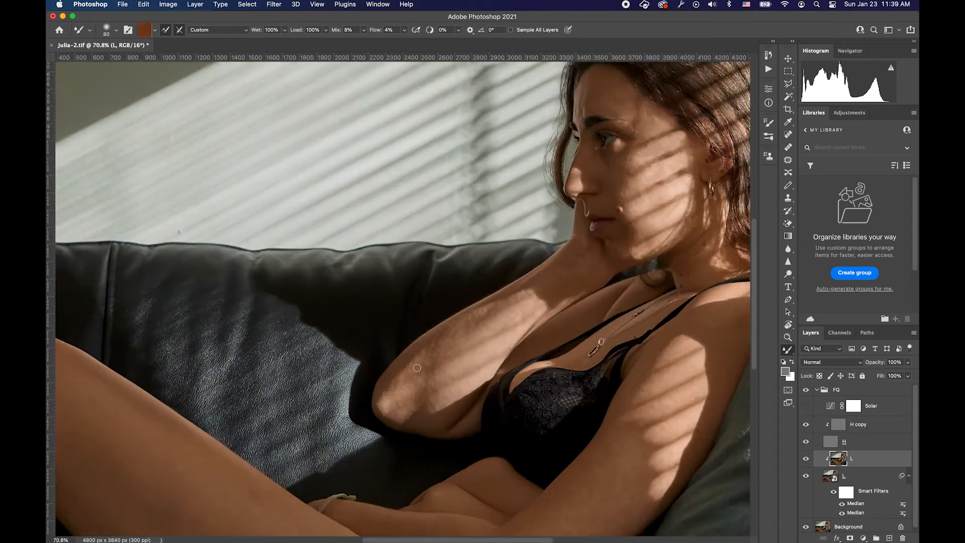
pyautogui.press('j')
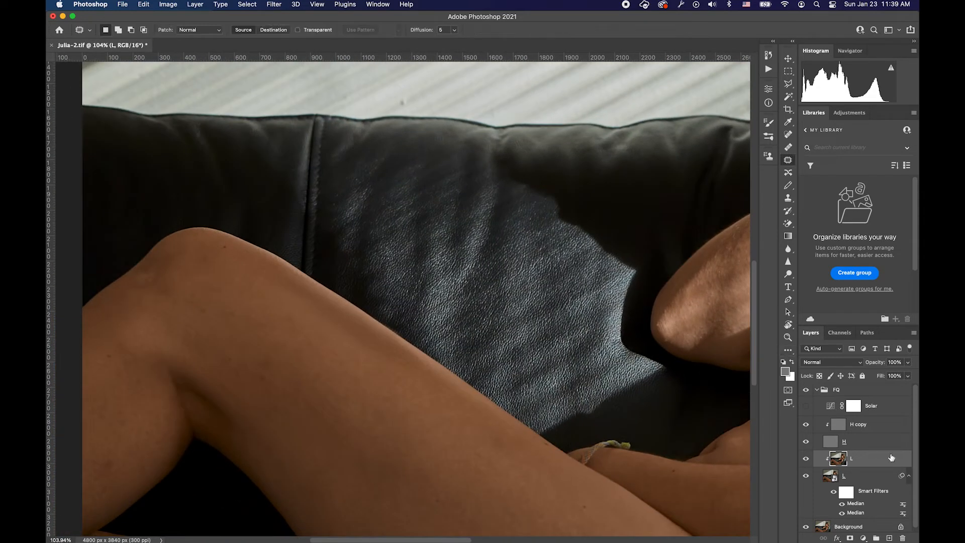
pyautogui.click(853, 428)
pyautogui.scroll(5, 534, 470)
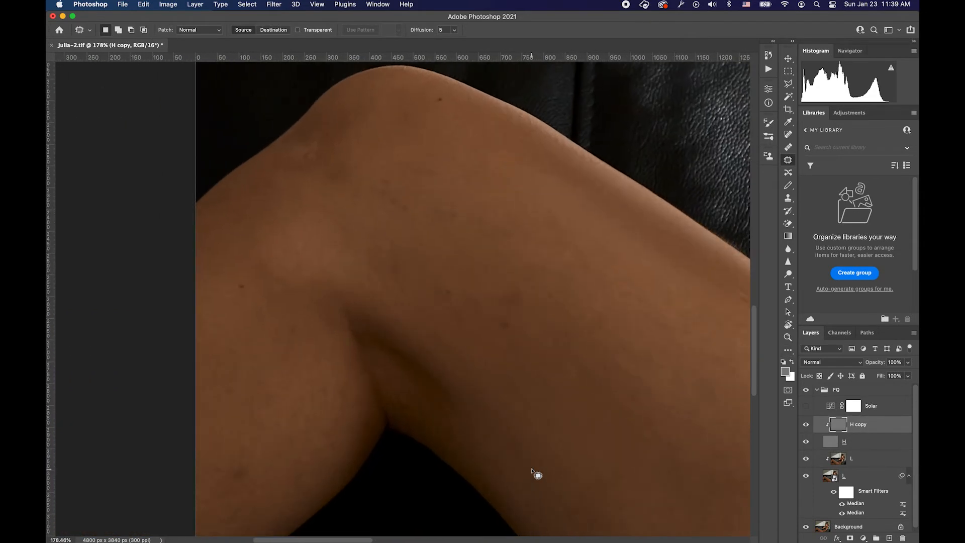
pyautogui.moveTo(408, 201)
pyautogui.mouseDown()
pyautogui.moveTo(415, 213)
pyautogui.moveTo(413, 205)
pyautogui.mouseUp()
pyautogui.press('super+d')
pyautogui.moveTo(410, 211)
pyautogui.mouseDown()
pyautogui.moveTo(440, 227)
pyautogui.moveTo(466, 205)
pyautogui.mouseUp()
pyautogui.moveTo(460, 209); pyautogui.dragTo(488, 217)
pyautogui.press('super+d')
pyautogui.moveTo(446, 97)
pyautogui.mouseDown()
pyautogui.moveTo(492, 97)
pyautogui.moveTo(480, 116)
pyautogui.moveTo(495, 125)
pyautogui.mouseUp()
pyautogui.press('super+d')
pyautogui.press('super+d')
# - Patch the dark flaws beside the knee and the small spot in the middle of the thigh
pyautogui.moveTo(328, 137)
pyautogui.mouseDown()
pyautogui.moveTo(277, 163)
pyautogui.moveTo(322, 132)
pyautogui.mouseUp()
pyautogui.moveTo(302, 171); pyautogui.dragTo(372, 232)
pyautogui.press('super+d')
pyautogui.moveTo(512, 317)
pyautogui.mouseDown()
pyautogui.moveTo(553, 338)
pyautogui.moveTo(459, 304)
pyautogui.moveTo(493, 316)
pyautogui.mouseUp()
pyautogui.press('super+d')
pyautogui.press('super+d')
# - Patch the mole and the dark spot on the lower leg with nearby clean skin texture
pyautogui.scroll(-3, 494, 318)
pyautogui.hscroll(-2, 495, 318)
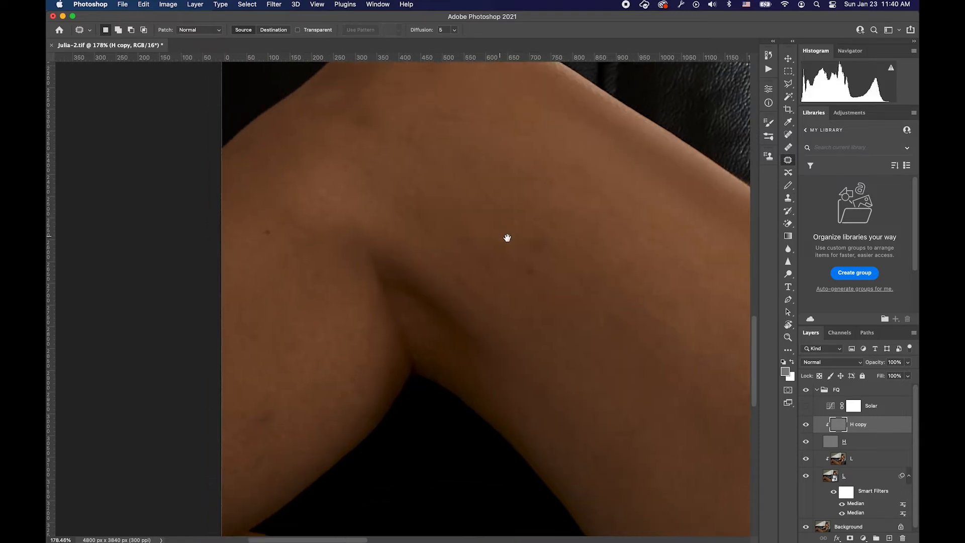
pyautogui.moveTo(269, 218)
pyautogui.mouseDown()
pyautogui.moveTo(308, 349)
pyautogui.moveTo(337, 334)
pyautogui.mouseUp()
pyautogui.press('super+d')
pyautogui.scroll(-3, 345, 229)
pyautogui.hscroll(-2, 345, 228)
pyautogui.press('super+d')
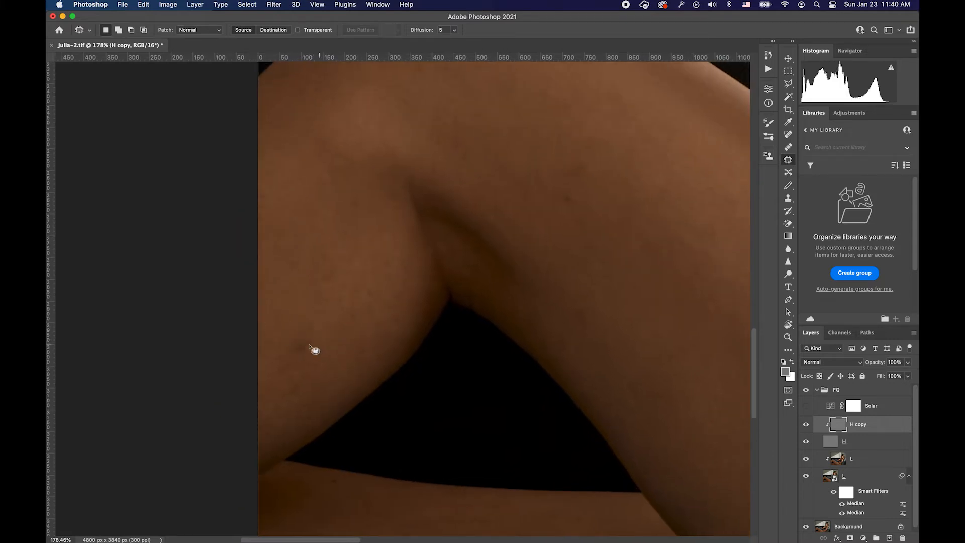
pyautogui.moveTo(302, 370); pyautogui.dragTo(303, 369)
pyautogui.moveTo(303, 347); pyautogui.dragTo(301, 272)
pyautogui.press('super+d')
# - Patch the remaining small moles on the underside of the thigh and the other leg
pyautogui.moveTo(669, 370); pyautogui.dragTo(403, 180)
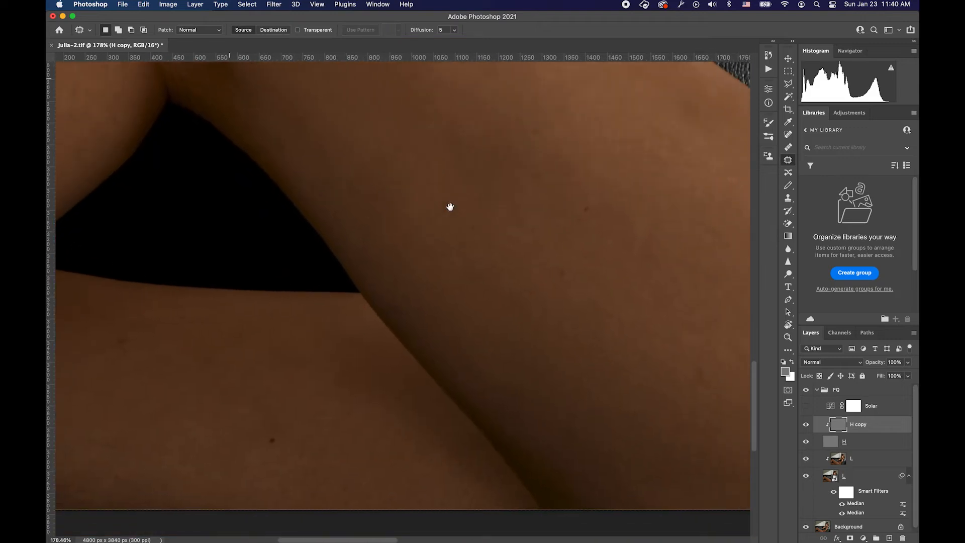
pyautogui.scroll(-3, 402, 180)
pyautogui.hscroll(-2, 403, 179)
pyautogui.moveTo(352, 316)
pyautogui.mouseDown()
pyautogui.moveTo(330, 315)
pyautogui.moveTo(351, 317)
pyautogui.mouseUp()
pyautogui.moveTo(326, 334); pyautogui.dragTo(354, 291)
pyautogui.press('super+d')
pyautogui.moveTo(202, 224)
pyautogui.mouseDown()
pyautogui.moveTo(161, 273)
pyautogui.moveTo(201, 226)
pyautogui.mouseUp()
pyautogui.press('super+d')
# - Patch the forearm mole on the H copy layer and even out the nearby stomach skin on the L layer
pyautogui.moveTo(508, 241); pyautogui.dragTo(276, 265)
pyautogui.moveTo(498, 233)
pyautogui.mouseDown()
pyautogui.moveTo(491, 226)
pyautogui.moveTo(505, 271)
pyautogui.moveTo(312, 301)
pyautogui.mouseUp()
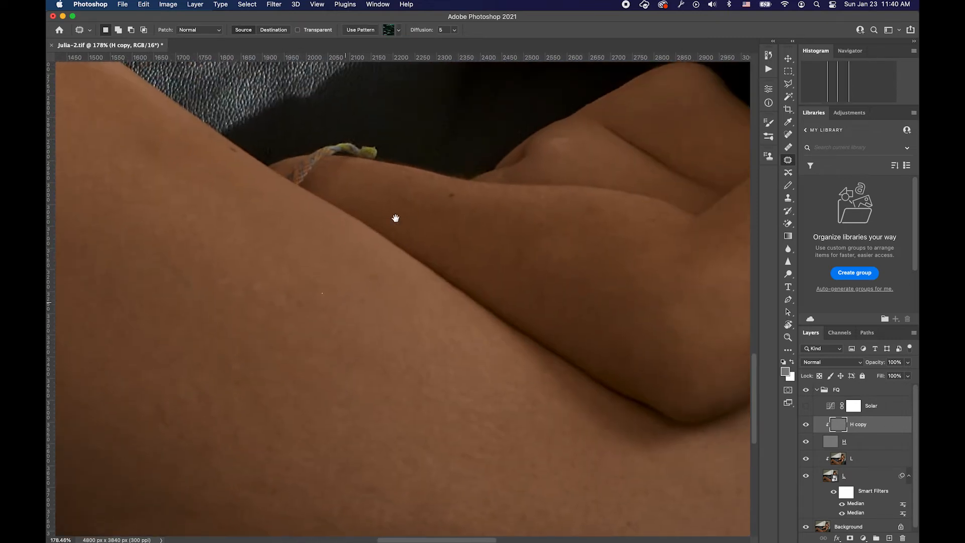
pyautogui.moveTo(469, 221)
pyautogui.mouseDown()
pyautogui.moveTo(474, 247)
pyautogui.moveTo(328, 282)
pyautogui.moveTo(448, 333)
pyautogui.mouseUp()
pyautogui.moveTo(567, 270)
pyautogui.mouseDown()
pyautogui.moveTo(536, 269)
pyautogui.moveTo(566, 272)
pyautogui.mouseUp()
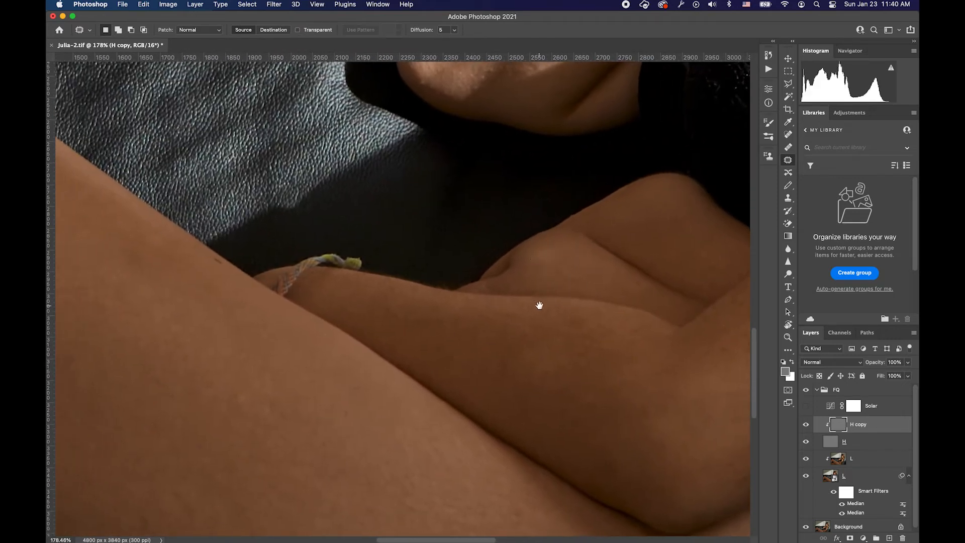
pyautogui.click(839, 461)
pyautogui.moveTo(570, 252)
pyautogui.mouseDown()
pyautogui.moveTo(555, 279)
pyautogui.moveTo(573, 259)
pyautogui.mouseUp()
pyautogui.click(606, 288)
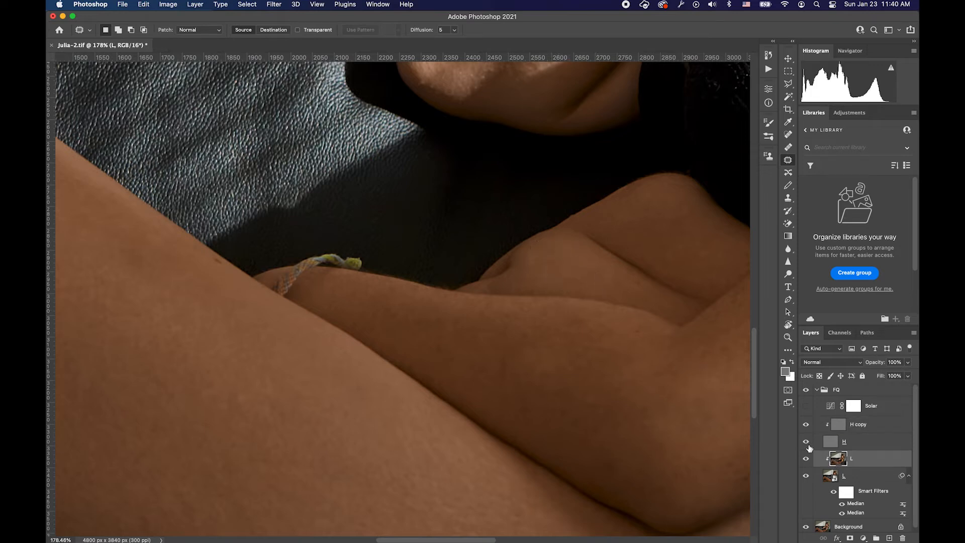
# - Patch the woven bracelet's texture with sofa leather and forearm skin on the H copy layer
pyautogui.click(837, 423)
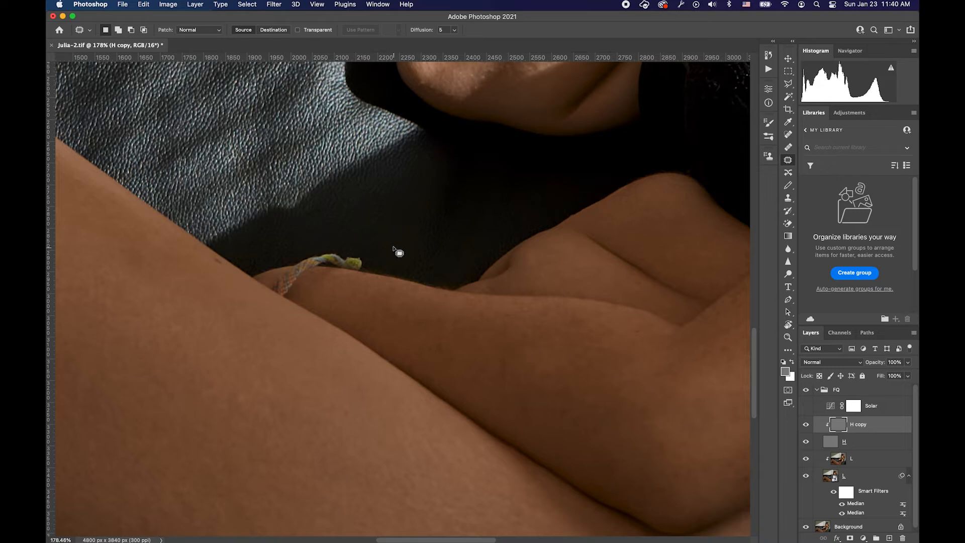
pyautogui.press('s')
pyautogui.press('super+equal')
pyautogui.press('super+equal')
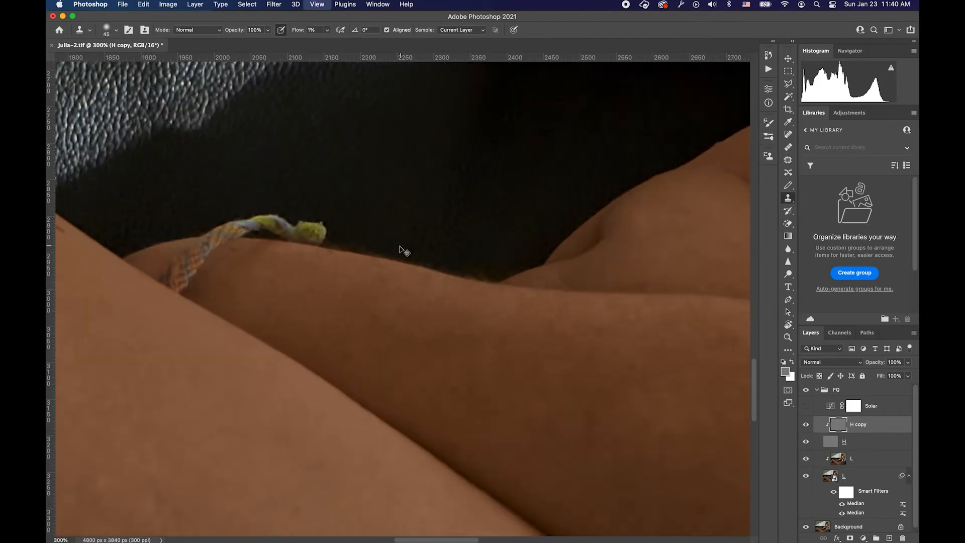
pyautogui.press('super+equal')
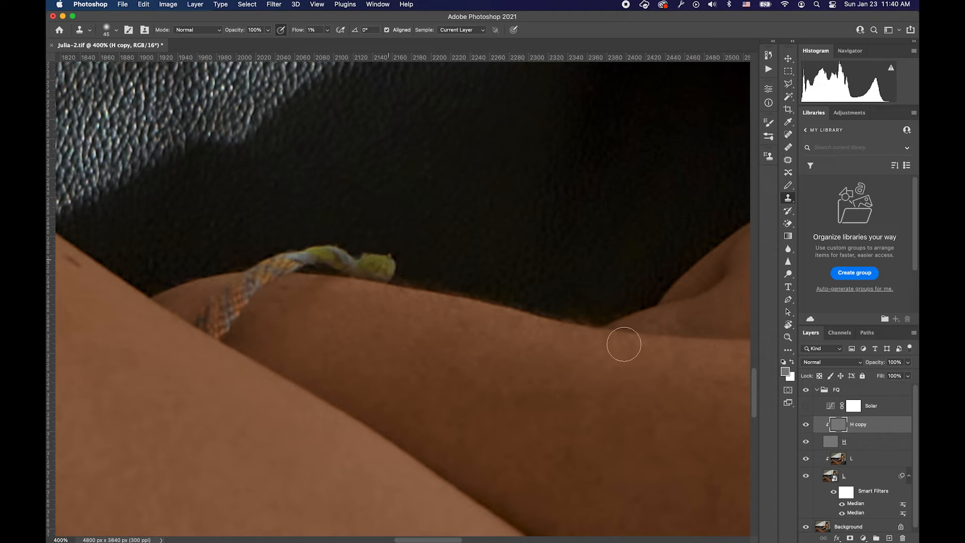
pyautogui.press('j')
pyautogui.moveTo(351, 222)
pyautogui.mouseDown()
pyautogui.moveTo(384, 269)
pyautogui.moveTo(406, 257)
pyautogui.moveTo(425, 222)
pyautogui.mouseUp()
pyautogui.hotkey('ctrl', 'd')
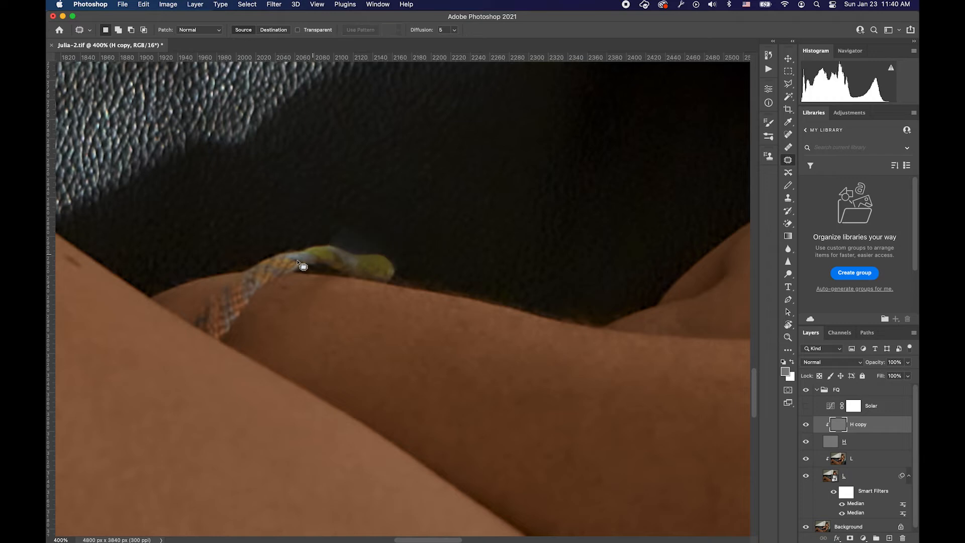
pyautogui.moveTo(229, 290); pyautogui.dragTo(366, 330)
pyautogui.hotkey('ctrl', 'd')
# - Outline the bracelet remnant on the wrist along the thigh's edge with the Polygonal Lasso
pyautogui.press('l')
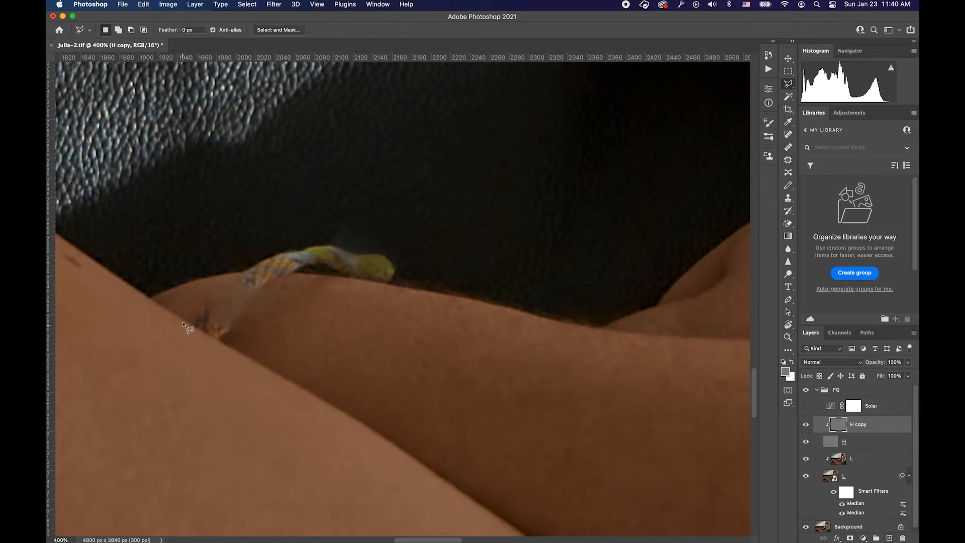
pyautogui.moveTo(184, 320); pyautogui.dragTo(228, 347)
pyautogui.click(233, 349)
pyautogui.click(276, 315)
pyautogui.click(238, 278)
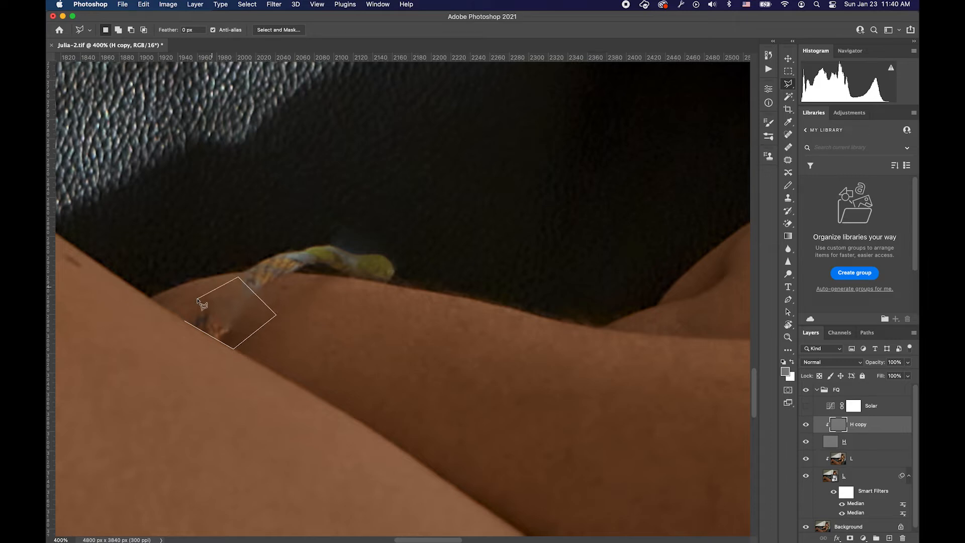
pyautogui.click(185, 322)
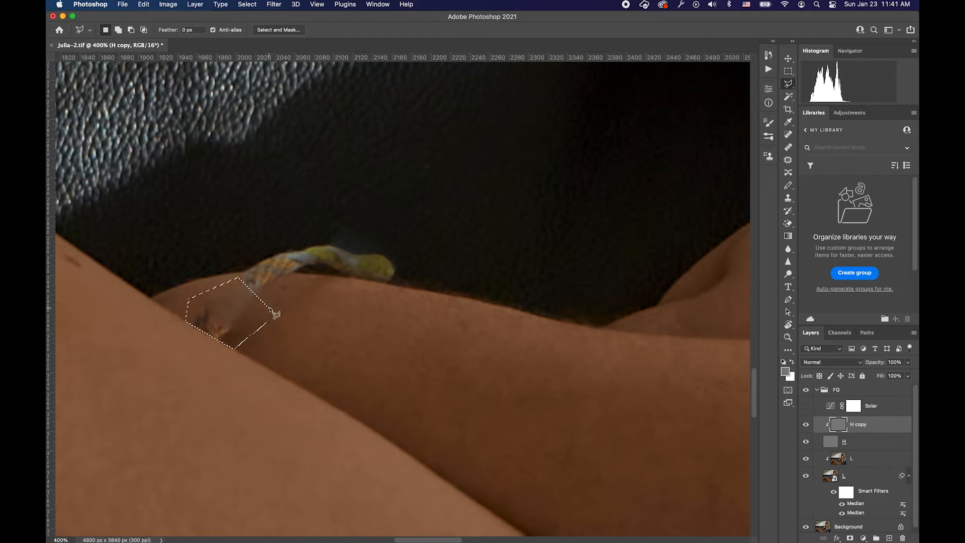
# - Clone forearm skin texture over the selected bracelet remnant, raising the Clone Stamp flow to 100%, and clear the selection
pyautogui.press('s')
pyautogui.moveTo(230, 323)
pyautogui.mouseDown()
pyautogui.moveTo(207, 315)
pyautogui.moveTo(222, 317)
pyautogui.mouseUp()
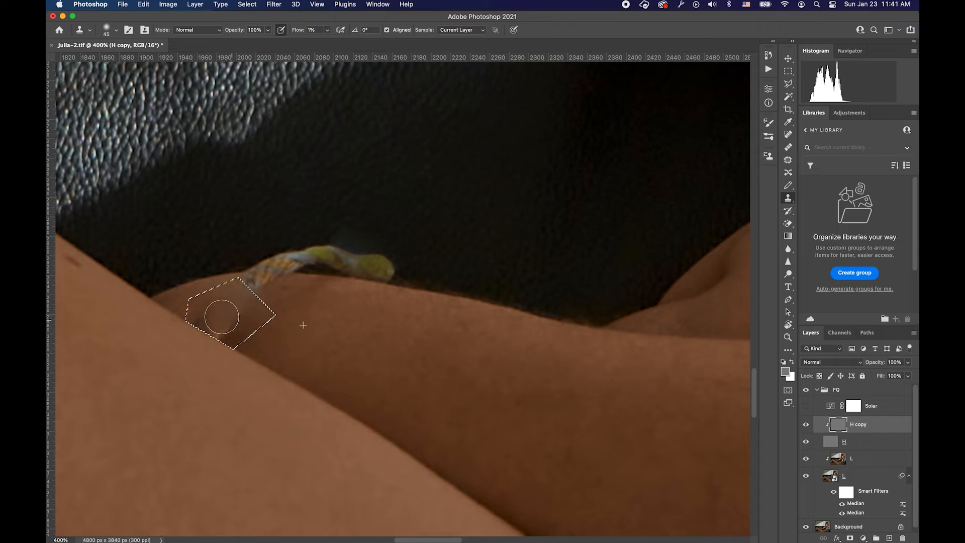
pyautogui.click(326, 30)
pyautogui.moveTo(326, 42); pyautogui.dragTo(338, 42)
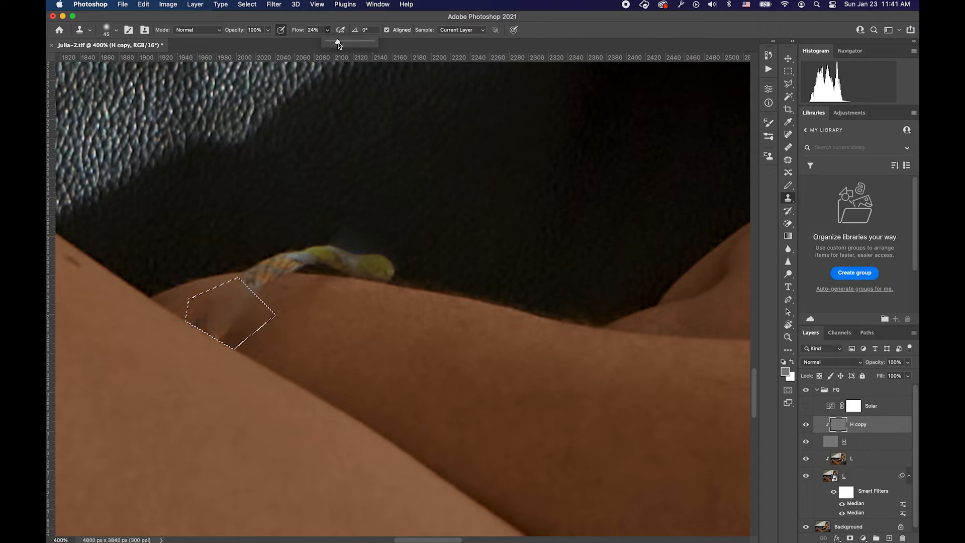
pyautogui.click(306, 336)
pyautogui.moveTo(222, 319)
pyautogui.mouseDown()
pyautogui.moveTo(236, 317)
pyautogui.moveTo(208, 314)
pyautogui.moveTo(229, 324)
pyautogui.moveTo(249, 309)
pyautogui.mouseUp()
pyautogui.press('super+d')
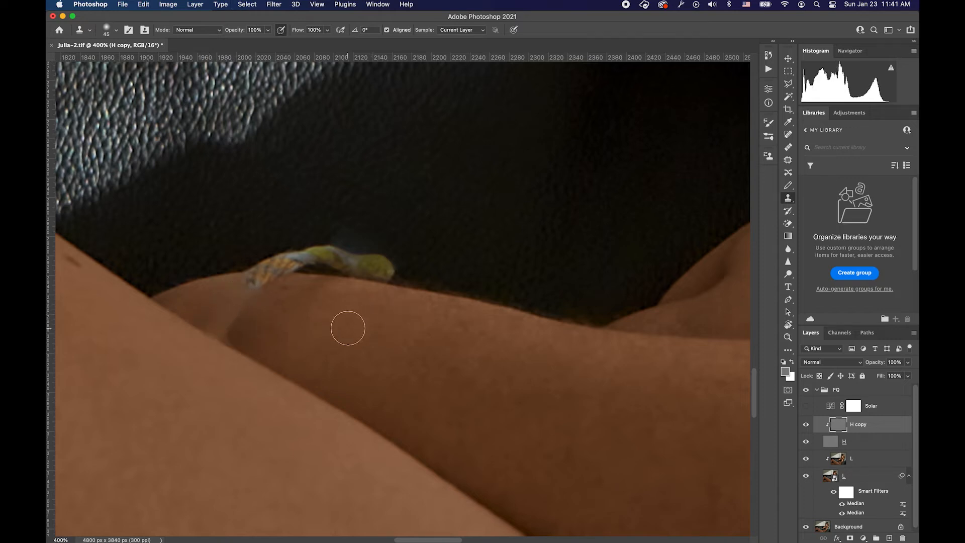
# - Clone skin texture over the bracelet's lower strands on the forearm and undo the last stroke
pyautogui.keyDown('alt'); pyautogui.click(308, 332); pyautogui.keyUp('alt')
pyautogui.moveTo(260, 302); pyautogui.dragTo(256, 289)
pyautogui.moveTo(320, 270)
pyautogui.mouseDown()
pyautogui.moveTo(277, 246)
pyautogui.moveTo(357, 244)
pyautogui.moveTo(394, 256)
pyautogui.mouseUp()
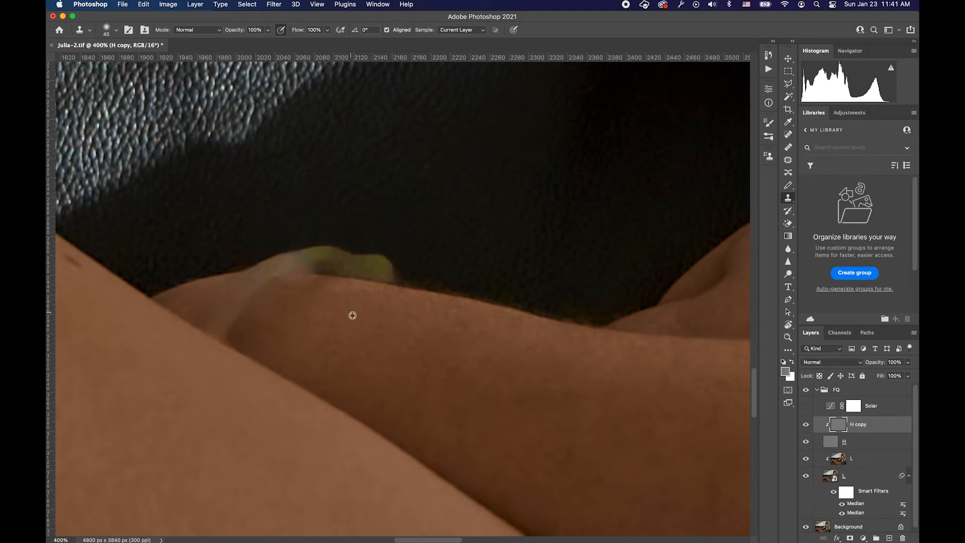
pyautogui.press('super+z')
# - Clone sofa leather texture over the bracelet's knot and outer edge with the Clone Stamp reduced to 16 px
pyautogui.moveTo(420, 199); pyautogui.dragTo(410, 298)
pyautogui.moveTo(454, 243); pyautogui.dragTo(416, 233)
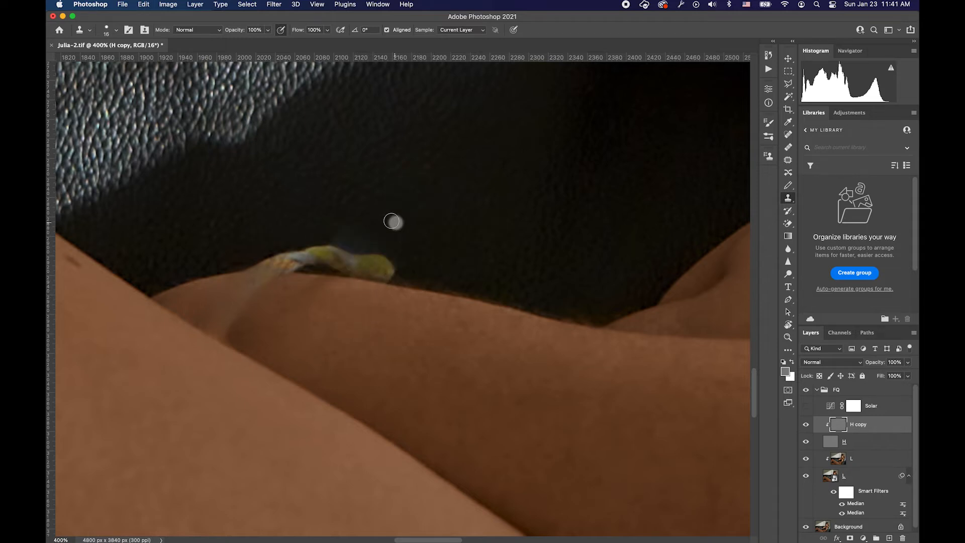
pyautogui.moveTo(374, 259)
pyautogui.mouseDown()
pyautogui.moveTo(426, 280)
pyautogui.moveTo(344, 261)
pyautogui.moveTo(226, 265)
pyautogui.mouseUp()
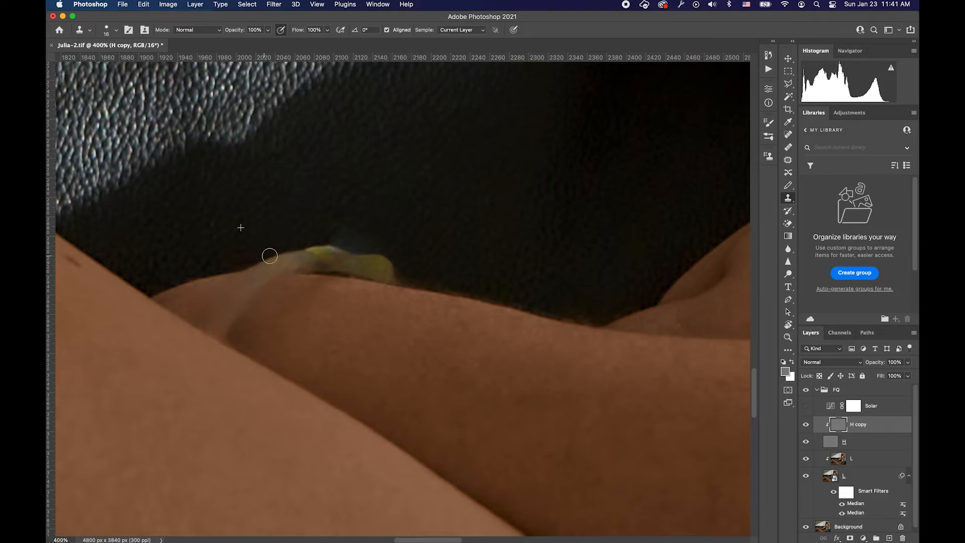
pyautogui.moveTo(288, 239)
pyautogui.mouseDown()
pyautogui.moveTo(306, 231)
pyautogui.moveTo(332, 238)
pyautogui.moveTo(333, 251)
pyautogui.moveTo(315, 251)
pyautogui.moveTo(397, 267)
pyautogui.moveTo(366, 235)
pyautogui.moveTo(317, 262)
pyautogui.moveTo(373, 271)
pyautogui.moveTo(310, 262)
pyautogui.moveTo(366, 264)
pyautogui.mouseUp()
# - Clone away the fine arm hairs along the forearm's upper edge against the dark sofa
pyautogui.moveTo(567, 314); pyautogui.dragTo(403, 276)
pyautogui.click(585, 316)
pyautogui.moveTo(587, 315); pyautogui.dragTo(630, 305)
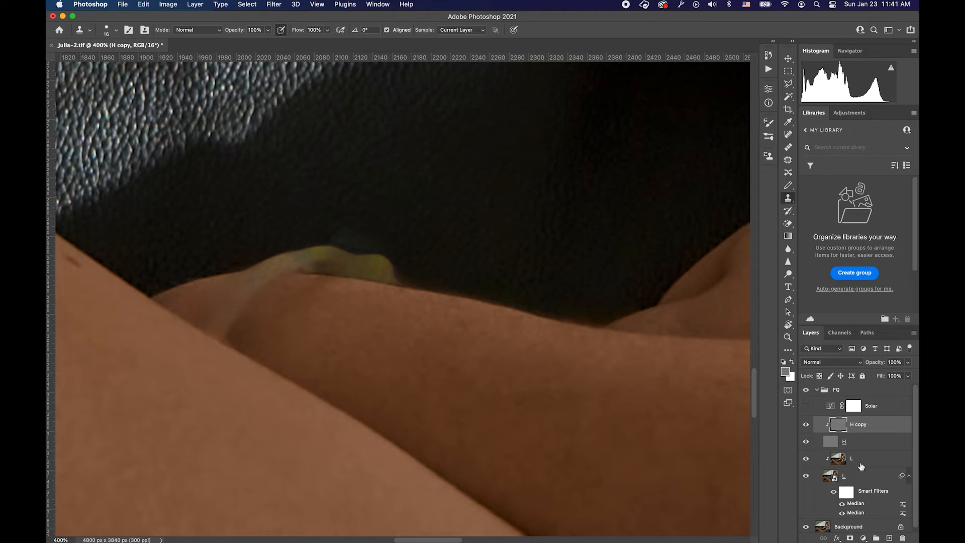
# - Clone dark sofa tones over the bracelet's yellow colour on the L layer
pyautogui.click(839, 459)
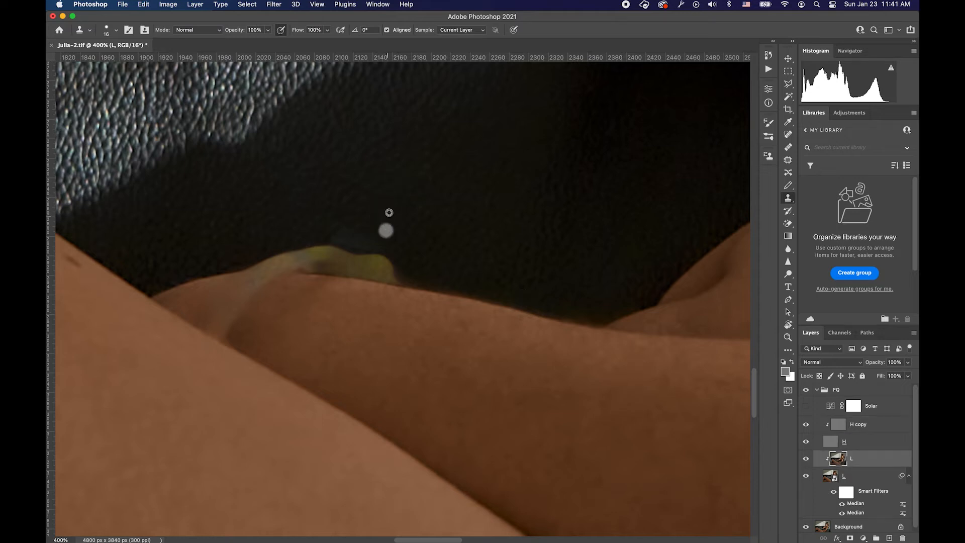
pyautogui.moveTo(339, 241)
pyautogui.mouseDown()
pyautogui.moveTo(362, 258)
pyautogui.moveTo(398, 258)
pyautogui.moveTo(325, 239)
pyautogui.moveTo(367, 246)
pyautogui.moveTo(361, 259)
pyautogui.moveTo(397, 271)
pyautogui.mouseUp()
pyautogui.keyDown('alt'); pyautogui.click(308, 218); pyautogui.keyUp('alt')
pyautogui.moveTo(322, 256); pyautogui.dragTo(336, 239)
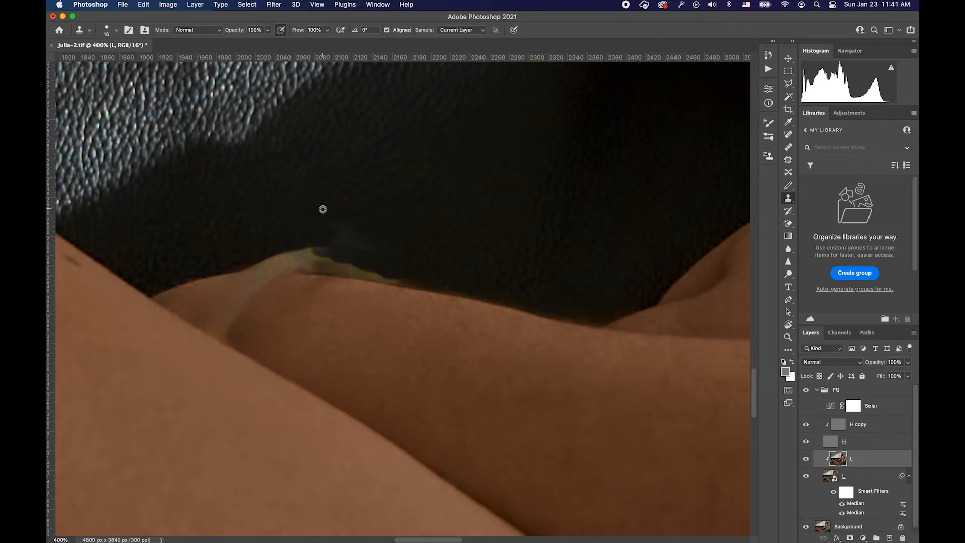
pyautogui.moveTo(302, 234); pyautogui.dragTo(303, 251)
pyautogui.press('j')
pyautogui.moveTo(310, 243)
pyautogui.mouseDown()
pyautogui.moveTo(339, 273)
pyautogui.moveTo(292, 252)
pyautogui.mouseUp()
pyautogui.moveTo(310, 251); pyautogui.dragTo(373, 214)
pyautogui.press('super+z')
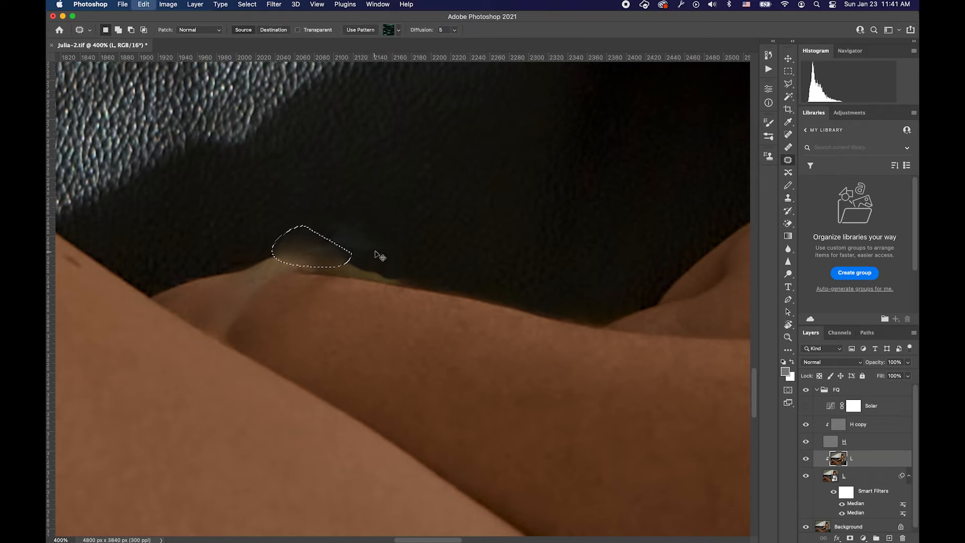
pyautogui.press('super+d')
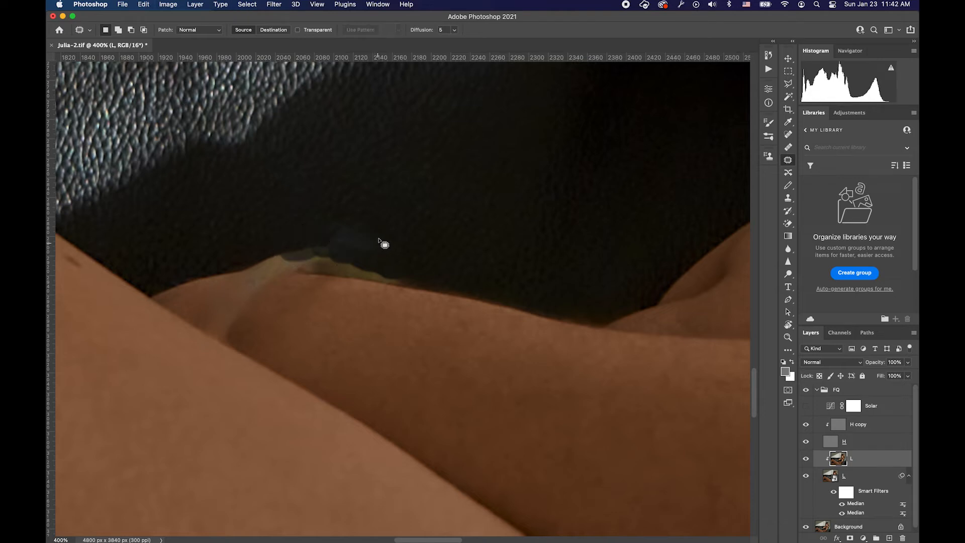
# - Clone dark sofa tones over the bracelet's remaining colour along the forearm edge with a 15 px Clone Stamp, then make H copy active
pyautogui.press('s')
pyautogui.keyDown('alt'); pyautogui.click(401, 234); pyautogui.keyUp('alt')
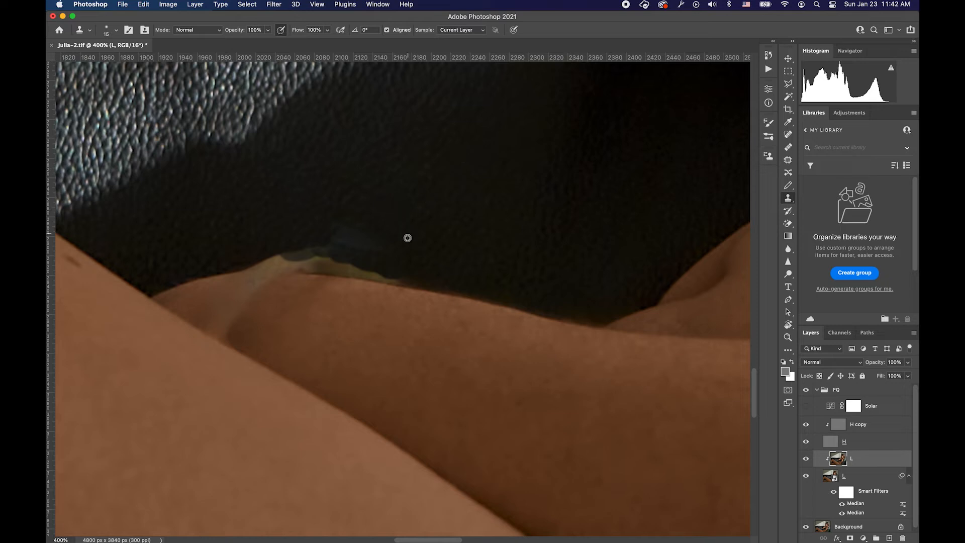
pyautogui.moveTo(370, 264); pyautogui.dragTo(359, 265)
pyautogui.click(857, 428)
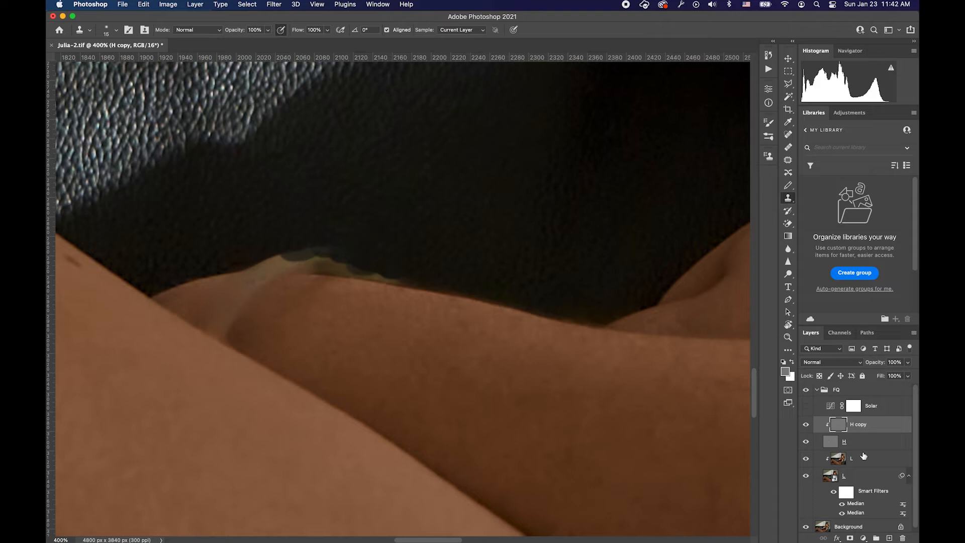
pyautogui.click(836, 457)
pyautogui.moveTo(243, 252); pyautogui.dragTo(408, 280)
pyautogui.moveTo(251, 262)
pyautogui.mouseDown()
pyautogui.moveTo(280, 261)
pyautogui.moveTo(270, 259)
pyautogui.mouseUp()
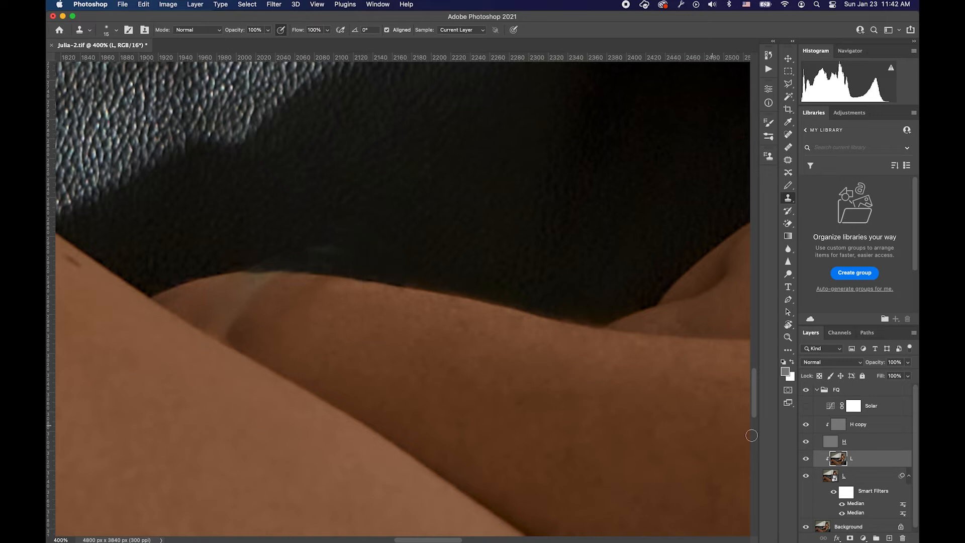
pyautogui.click(847, 426)
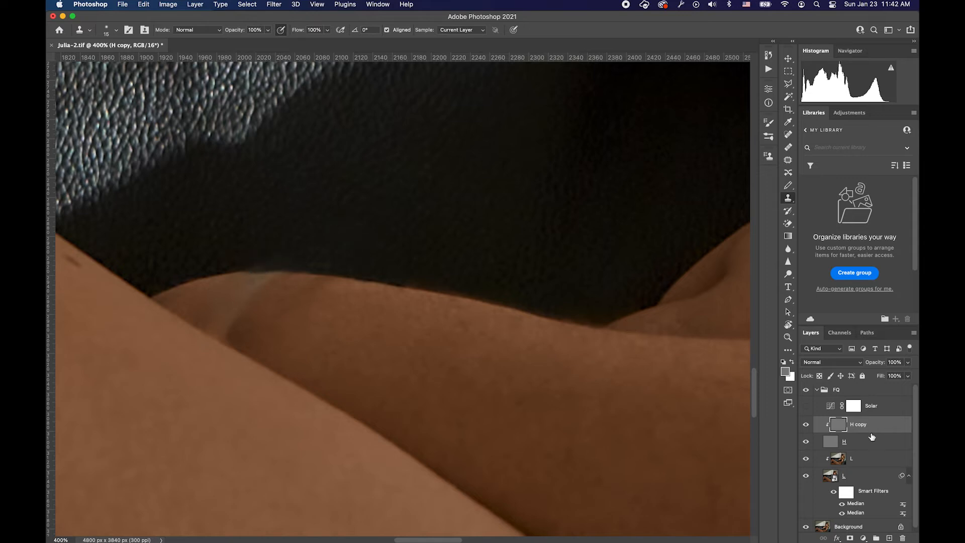
# - Blend the bracelet's leftover light band into the wrist skin on the L layer with the Mixer Brush at 60 px
pyautogui.click(829, 457)
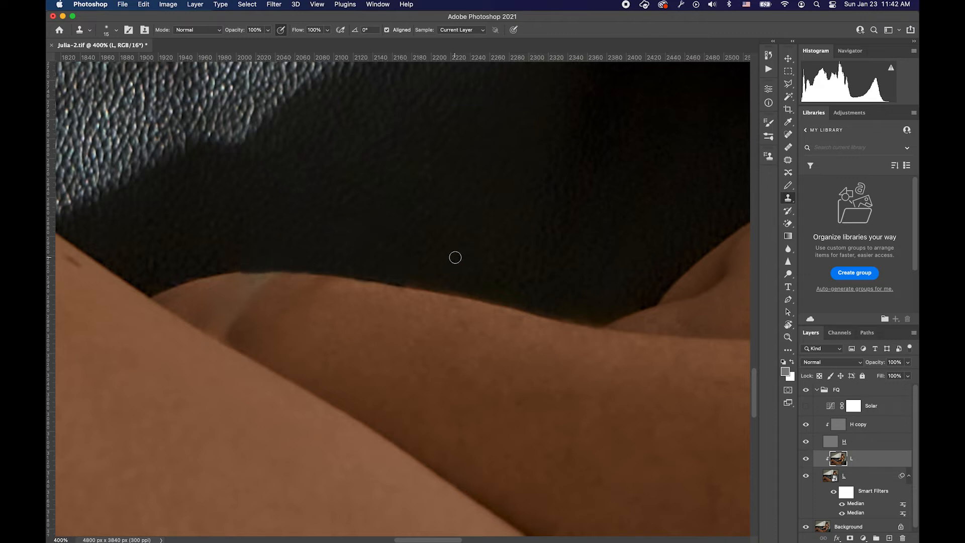
pyautogui.hscroll(-3, 366, 217)
pyautogui.scroll(-2, 367, 218)
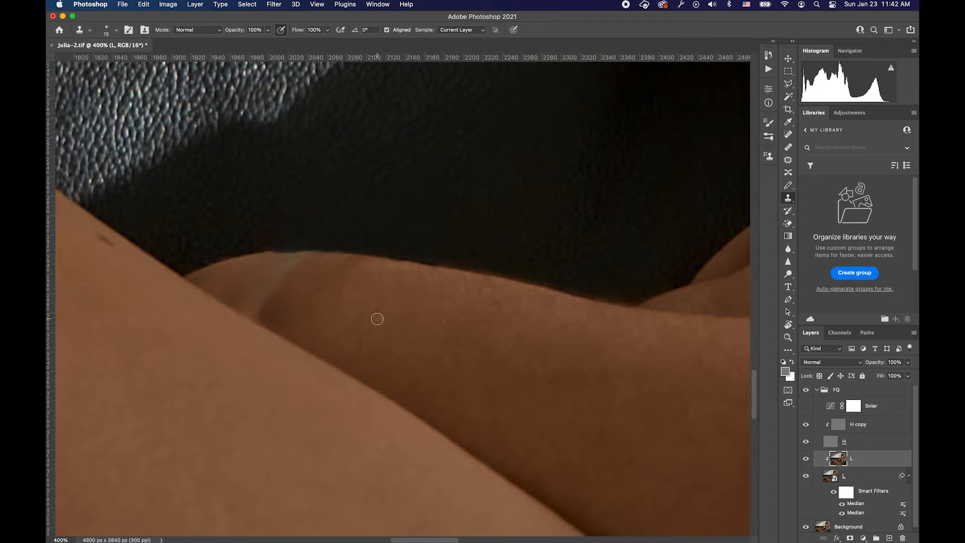
pyautogui.press('b')
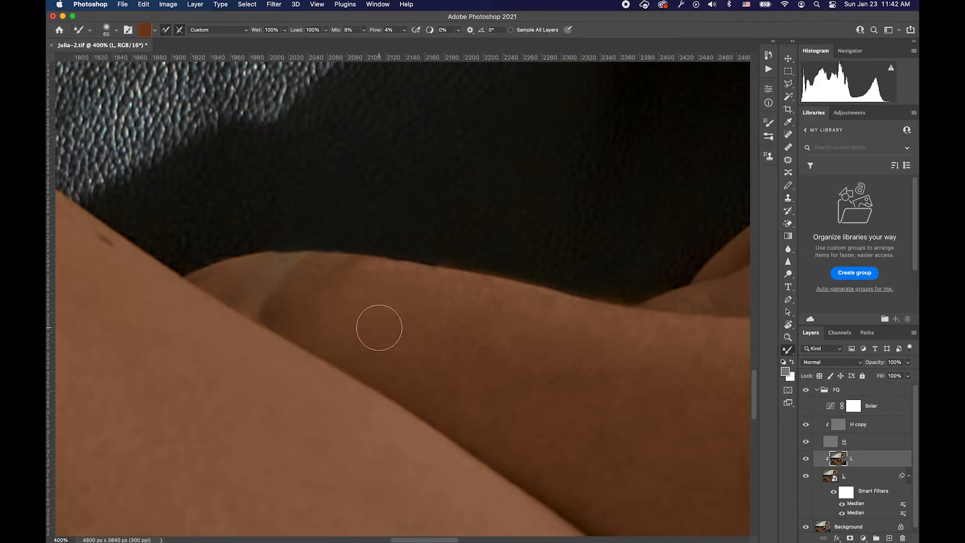
pyautogui.moveTo(319, 300)
pyautogui.mouseDown()
pyautogui.moveTo(337, 295)
pyautogui.moveTo(282, 299)
pyautogui.moveTo(310, 302)
pyautogui.moveTo(265, 276)
pyautogui.moveTo(319, 265)
pyautogui.moveTo(250, 269)
pyautogui.moveTo(362, 275)
pyautogui.moveTo(323, 267)
pyautogui.moveTo(280, 317)
pyautogui.moveTo(244, 286)
pyautogui.moveTo(268, 305)
pyautogui.mouseUp()
pyautogui.press('s')
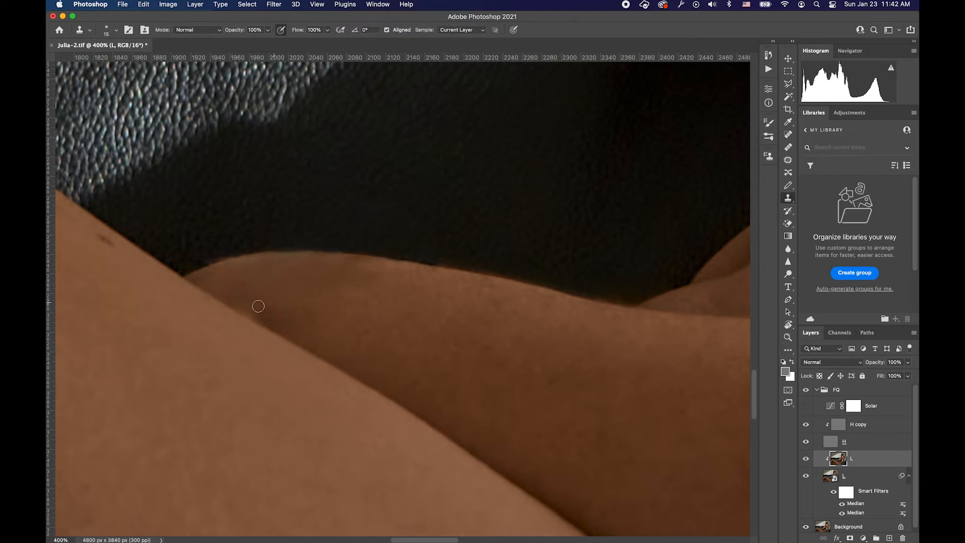
# - Clone skin tones over the shaded patch where the wrist meets the thigh on the L layer, then switch to the Mixer Brush
pyautogui.keyDown('ctrl'); pyautogui.keyDown('alt'); pyautogui.click(309, 304); pyautogui.keyUp('alt'); pyautogui.keyUp('ctrl')
pyautogui.keyDown('ctrl'); pyautogui.keyDown('alt'); pyautogui.click(313, 315); pyautogui.keyUp('alt'); pyautogui.keyUp('ctrl')
pyautogui.moveTo(247, 307)
pyautogui.mouseDown()
pyautogui.moveTo(289, 321)
pyautogui.moveTo(252, 301)
pyautogui.moveTo(283, 311)
pyautogui.mouseUp()
pyautogui.press('b')
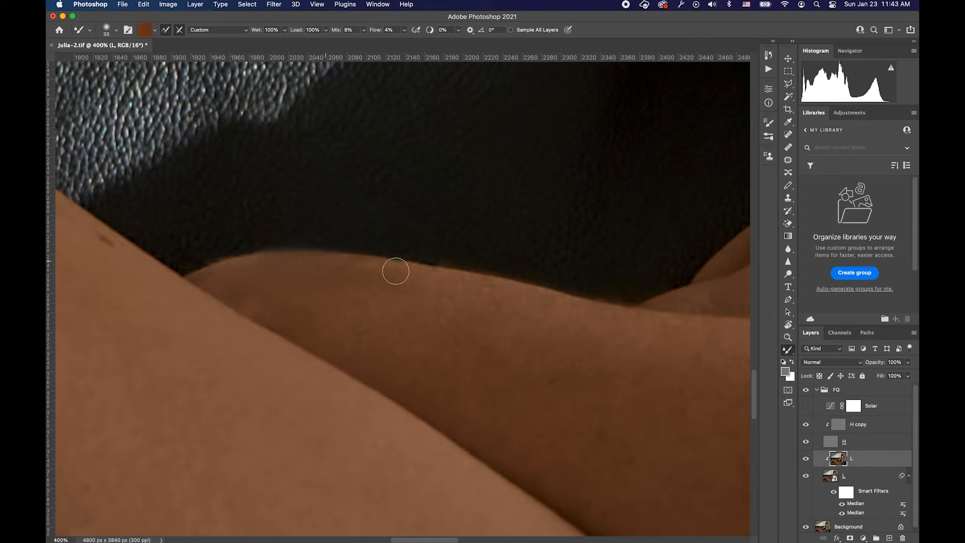
# - Compare the whole portrait with and without the FQ retouching group
pyautogui.press('super+minus')
pyautogui.press('super+minus')
pyautogui.press('super+minus')
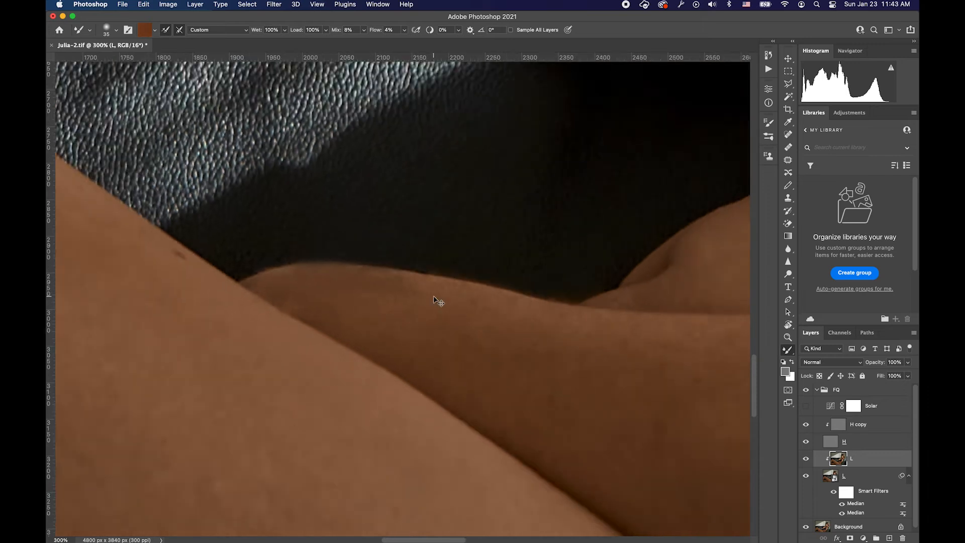
pyautogui.press('super+minus')
pyautogui.press('super+minus')
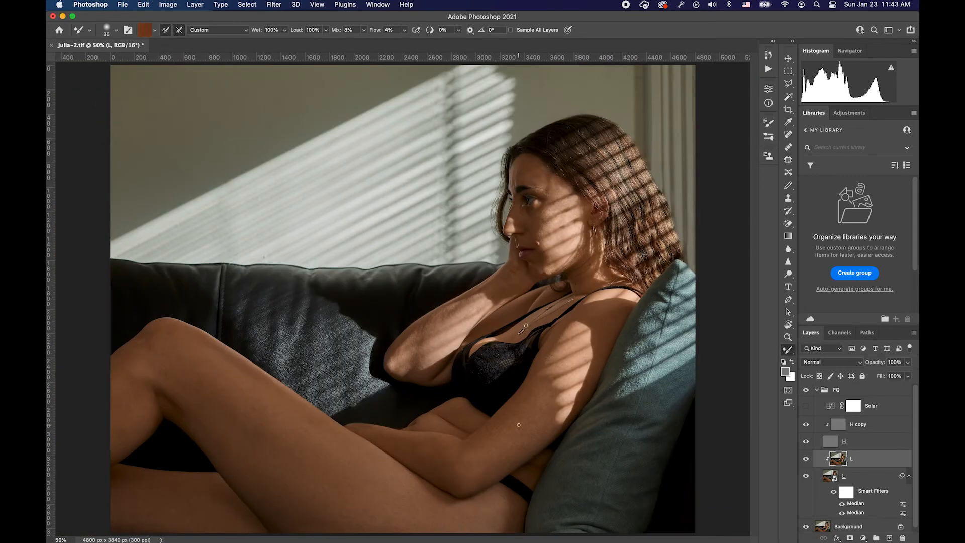
pyautogui.click(807, 391)
pyautogui.click(807, 391)
pyautogui.click(807, 391)
pyautogui.click(807, 391)
# - Even out the blotchy tones on the wrist and forearm on the L layer with the Patch tool
pyautogui.scroll(5, 383, 432)
pyautogui.scroll(-1, 383, 432)
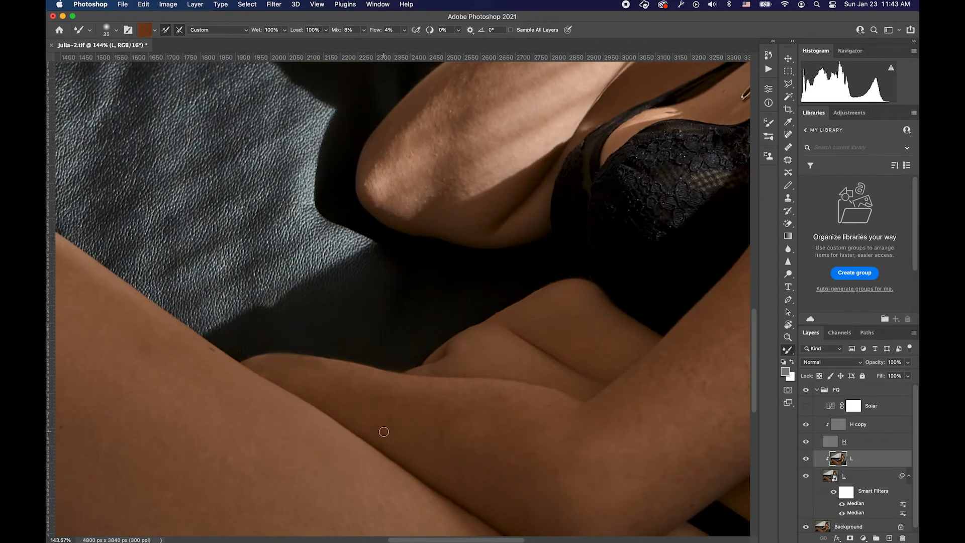
pyautogui.click(844, 424)
pyautogui.click(834, 458)
pyautogui.press('j')
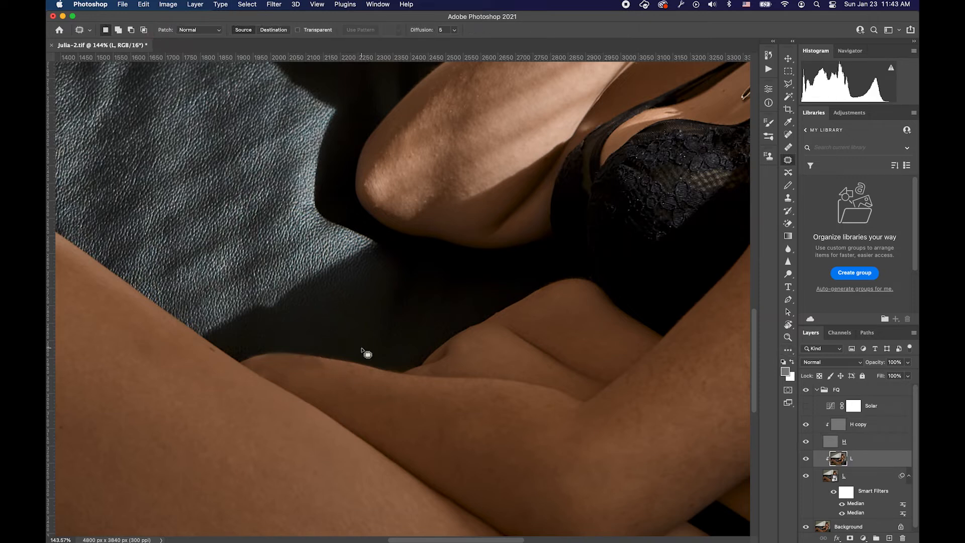
pyautogui.scroll(5, 367, 354)
pyautogui.moveTo(362, 493)
pyautogui.mouseDown()
pyautogui.moveTo(361, 353)
pyautogui.moveTo(351, 338)
pyautogui.moveTo(282, 347)
pyautogui.moveTo(373, 373)
pyautogui.moveTo(442, 370)
pyautogui.moveTo(455, 387)
pyautogui.mouseUp()
pyautogui.press('cmd+d')
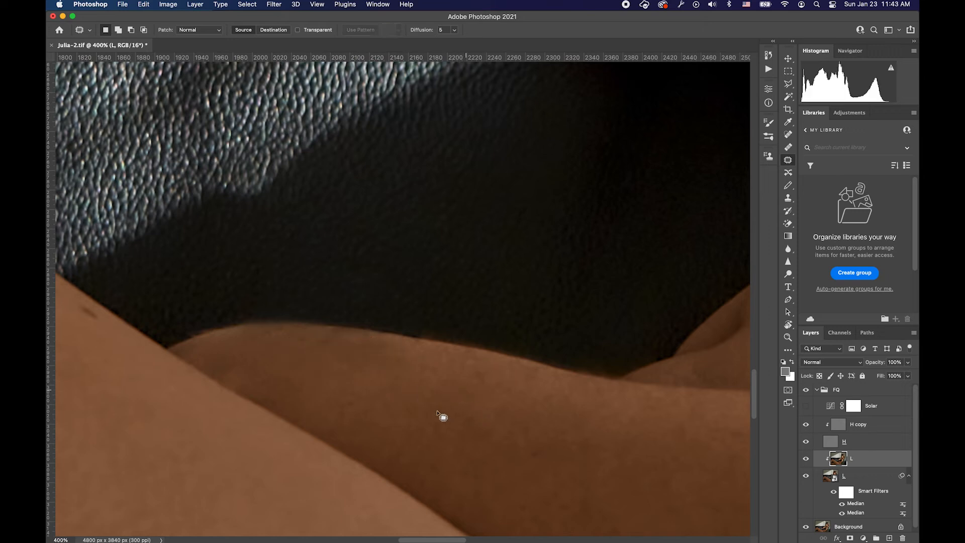
pyautogui.moveTo(388, 350)
pyautogui.mouseDown()
pyautogui.moveTo(320, 329)
pyautogui.moveTo(381, 359)
pyautogui.moveTo(390, 390)
pyautogui.mouseUp()
pyautogui.press('super+d')
# - Clone skin tones along the wrist's upper edge on the L layer with a 15 px Clone Stamp at 20% flow
pyautogui.press('s')
pyautogui.moveTo(329, 340); pyautogui.dragTo(343, 335)
pyautogui.moveTo(307, 336)
pyautogui.mouseDown()
pyautogui.moveTo(374, 342)
pyautogui.moveTo(332, 333)
pyautogui.moveTo(299, 339)
pyautogui.moveTo(347, 346)
pyautogui.mouseUp()
pyautogui.keyDown('alt'); pyautogui.click(361, 359); pyautogui.keyUp('alt')
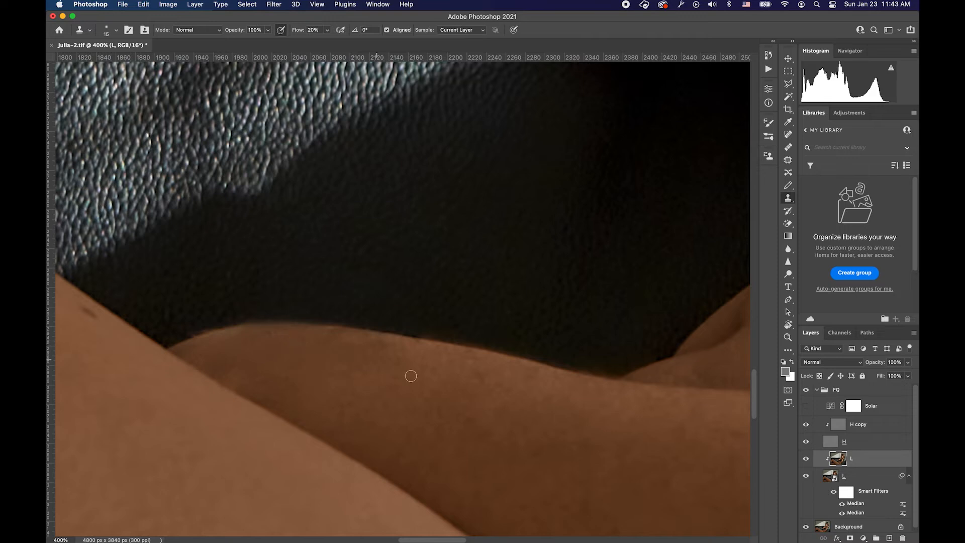
pyautogui.click(835, 424)
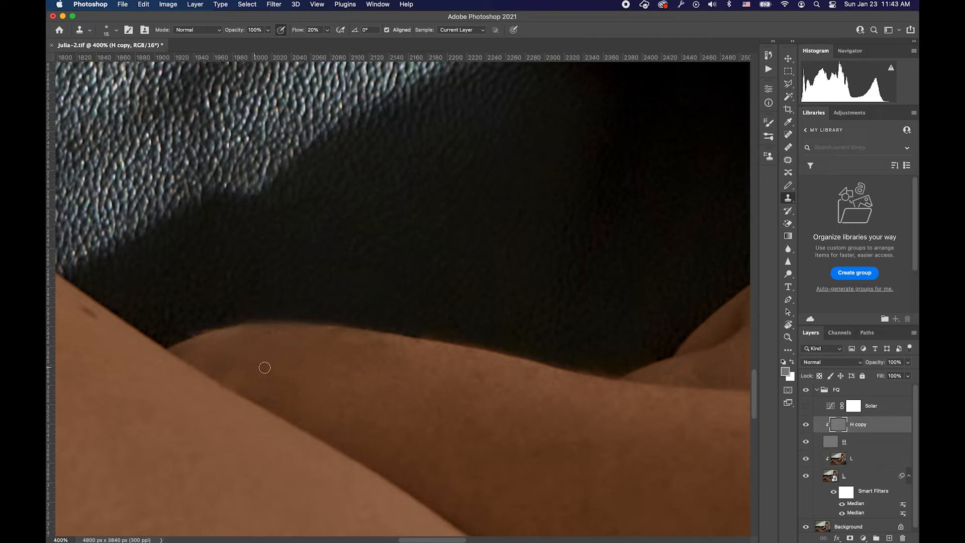
pyautogui.click(841, 457)
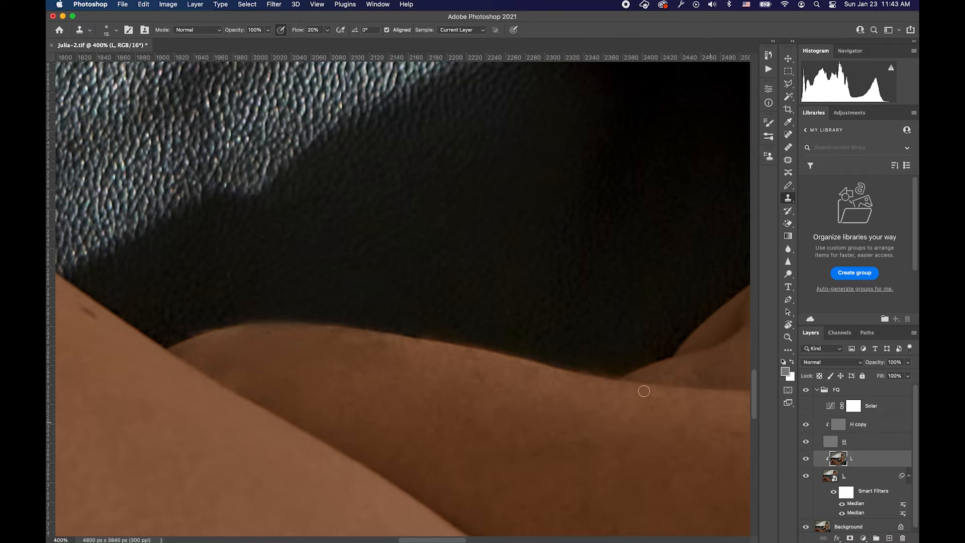
# - Patch the uneven tone below the wrist's upper edge on the L layer and the rough skin texture there on H copy
pyautogui.press('j')
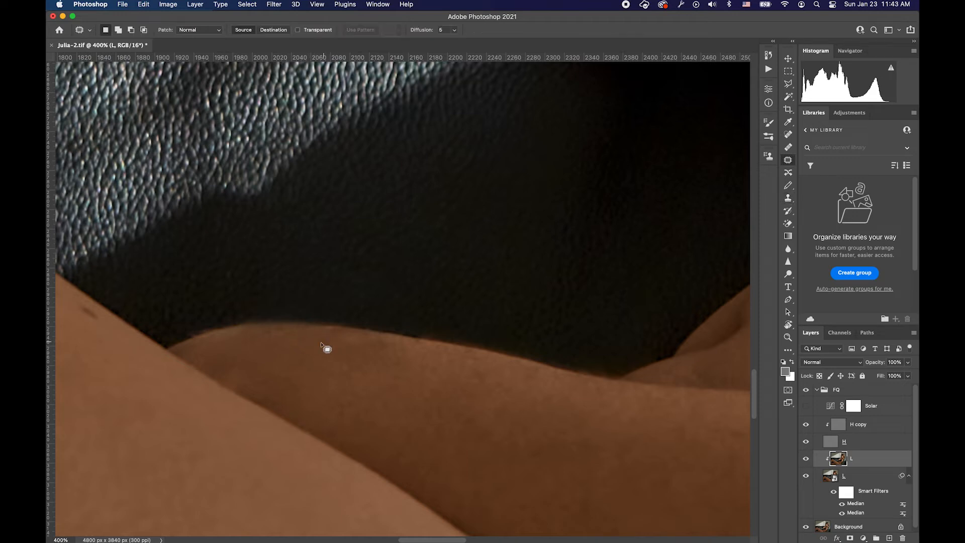
pyautogui.moveTo(323, 341)
pyautogui.mouseDown()
pyautogui.moveTo(323, 356)
pyautogui.moveTo(341, 365)
pyautogui.mouseUp()
pyautogui.click(858, 425)
pyautogui.moveTo(291, 338); pyautogui.dragTo(341, 369)
pyautogui.click(293, 365)
pyautogui.moveTo(280, 335); pyautogui.dragTo(276, 340)
pyautogui.click(307, 365)
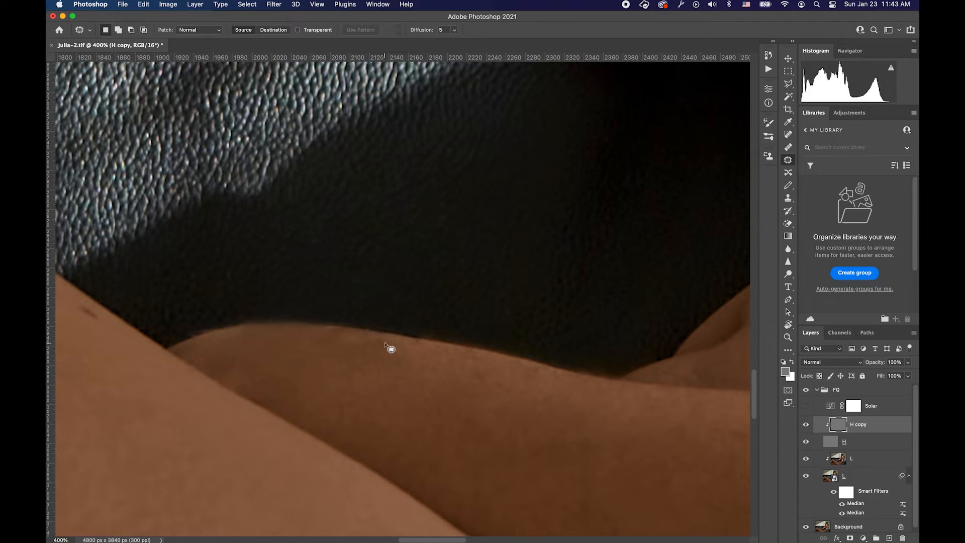
# - Patch the remaining texture mark near the wrist's upper edge on the H copy layer and clear the selection
pyautogui.scroll(-5, 384, 342)
pyautogui.scroll(5, 384, 342)
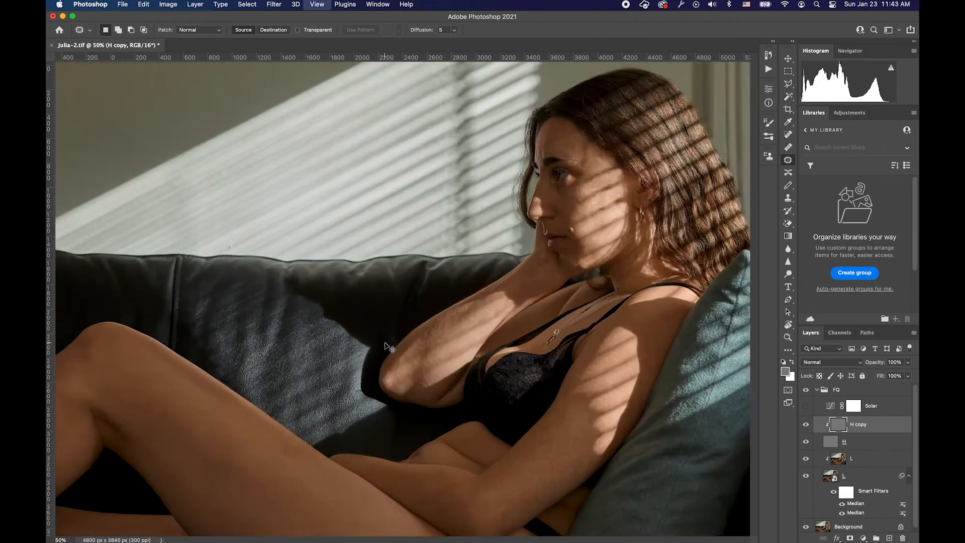
pyautogui.scroll(-10, 388, 347)
pyautogui.scroll(4, 387, 347)
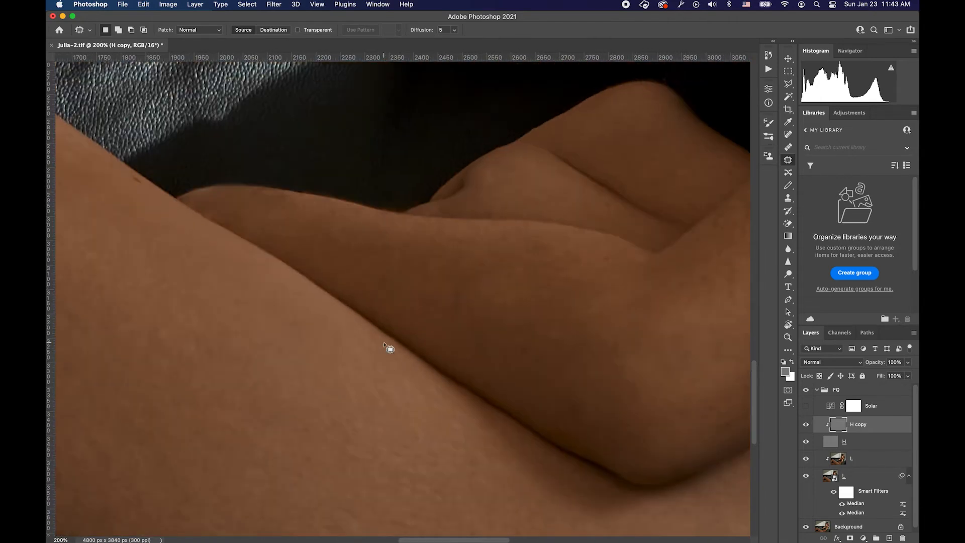
pyautogui.scroll(2, 385, 346)
pyautogui.hscroll(-1, 384, 346)
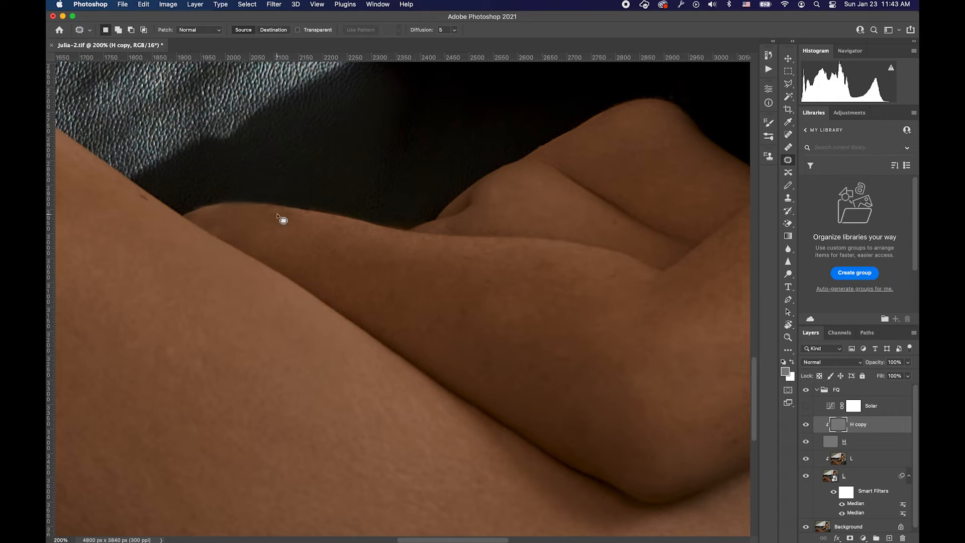
pyautogui.moveTo(295, 216)
pyautogui.mouseDown()
pyautogui.moveTo(260, 208)
pyautogui.moveTo(261, 223)
pyautogui.moveTo(303, 232)
pyautogui.mouseUp()
pyautogui.press('cmd+d')
pyautogui.press('cmd+0')
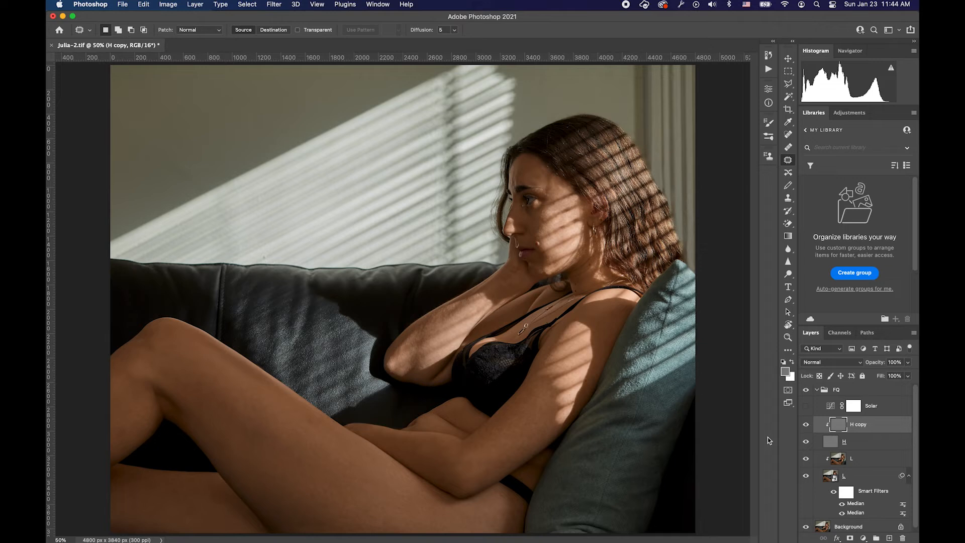
# - Patch the dark blemishes on the thigh behind the knee, fixing texture on H copy and tone on the L layer
pyautogui.scroll(5, 552, 411)
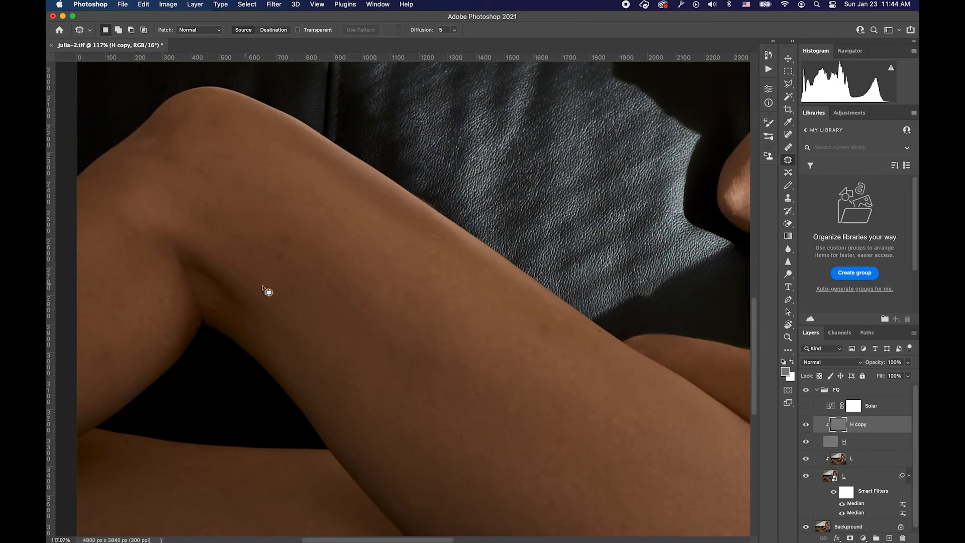
pyautogui.moveTo(291, 234)
pyautogui.mouseDown()
pyautogui.moveTo(291, 273)
pyautogui.moveTo(327, 285)
pyautogui.mouseUp()
pyautogui.press('super+d')
pyautogui.click(841, 465)
pyautogui.moveTo(287, 241)
pyautogui.mouseDown()
pyautogui.moveTo(302, 276)
pyautogui.moveTo(330, 274)
pyautogui.moveTo(284, 271)
pyautogui.moveTo(408, 238)
pyautogui.mouseUp()
pyautogui.press('super+d')
pyautogui.press('super+d')
pyautogui.moveTo(265, 300); pyautogui.dragTo(259, 273)
pyautogui.press('super+d')
# - Inspect the arm and face, then compare the full image with and without the FQ group
pyautogui.moveTo(366, 308); pyautogui.dragTo(248, 278)
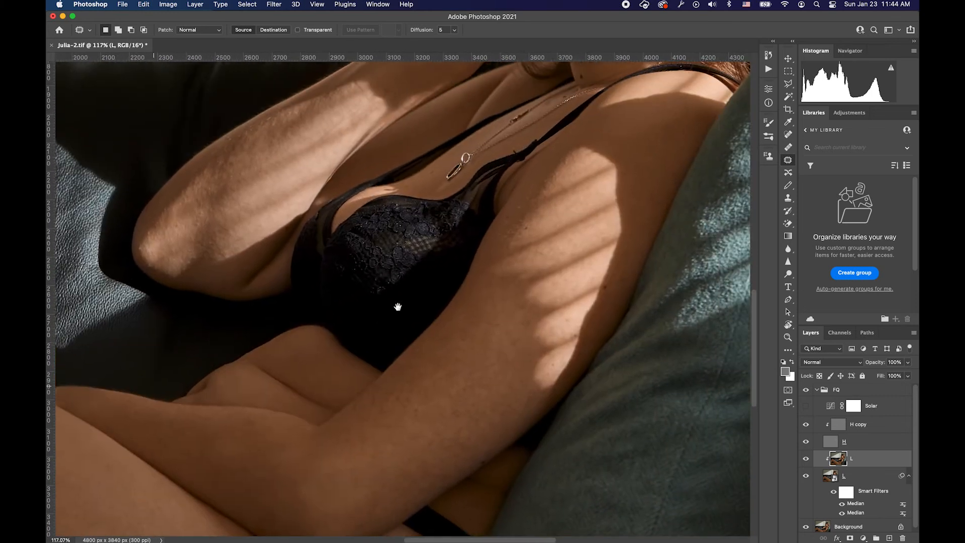
pyautogui.moveTo(398, 307); pyautogui.dragTo(485, 304)
pyautogui.press('super+1')
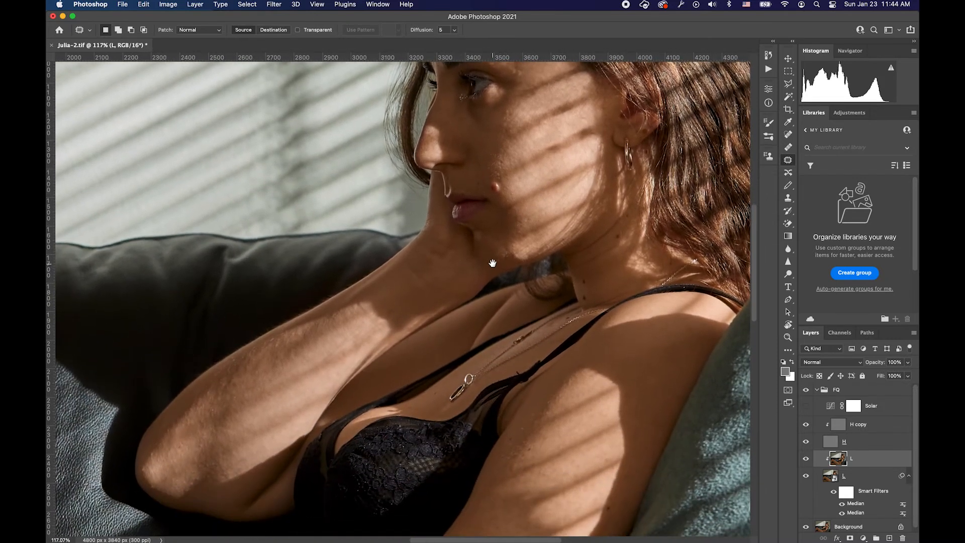
pyautogui.press('super+0')
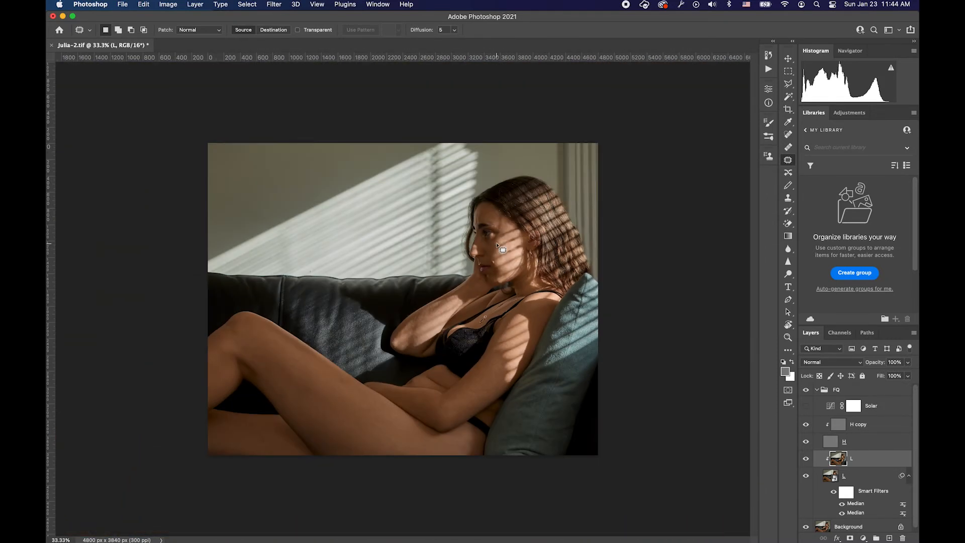
pyautogui.click(817, 390)
pyautogui.click(806, 391)
pyautogui.click(807, 390)
pyautogui.click(806, 391)
pyautogui.click(807, 391)
pyautogui.click(807, 391)
pyautogui.click(806, 391)
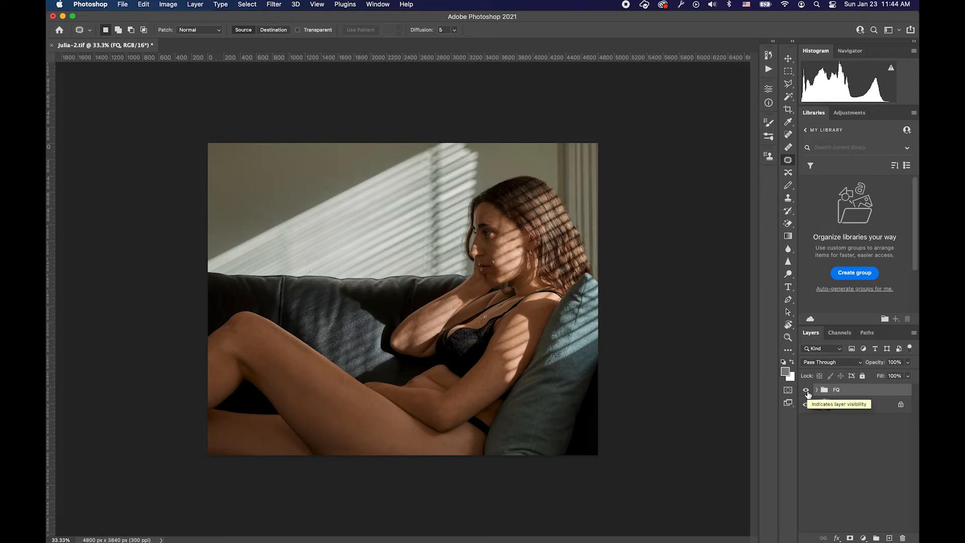
pyautogui.click(806, 391)
pyautogui.click(806, 391)
pyautogui.click(806, 390)
pyautogui.click(806, 390)
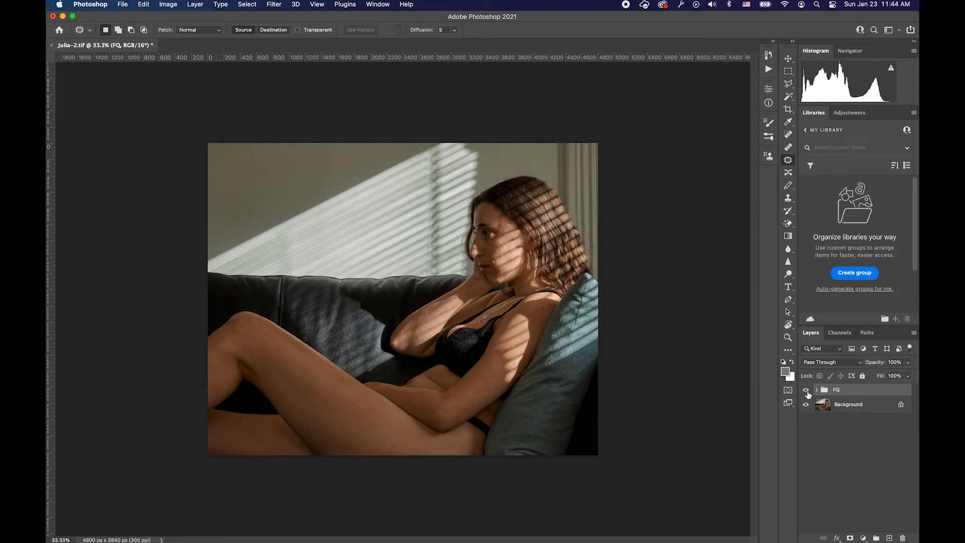
pyautogui.click(807, 391)
pyautogui.click(806, 391)
# - Delete the Solar curves adjustment from the FQ group and add an empty layer above H copy
pyautogui.click(817, 390)
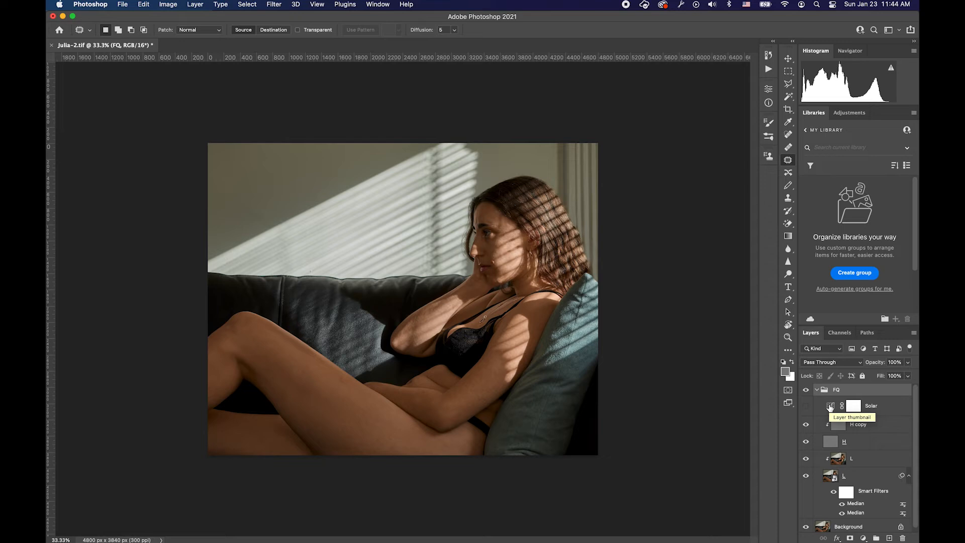
pyautogui.click(830, 407)
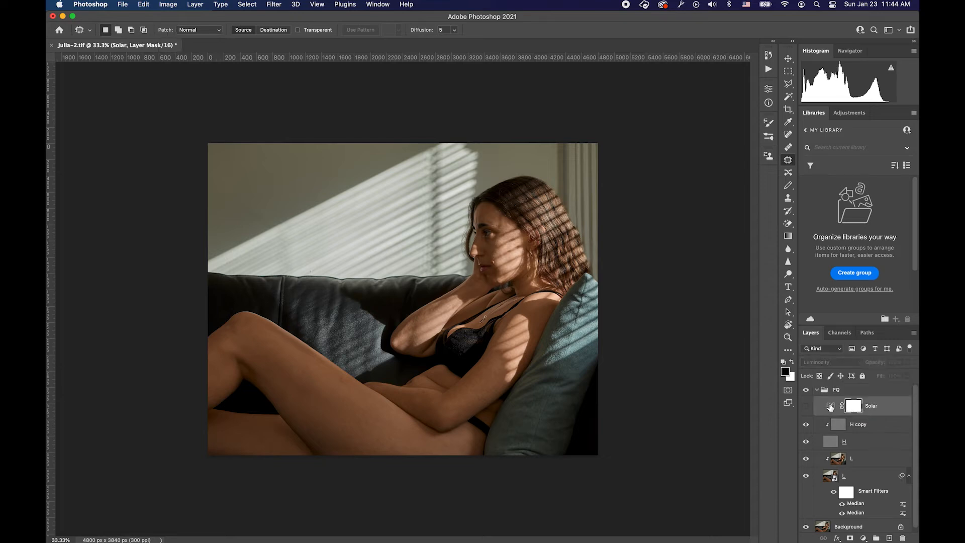
pyautogui.click(831, 407)
pyautogui.press('BackSpace')
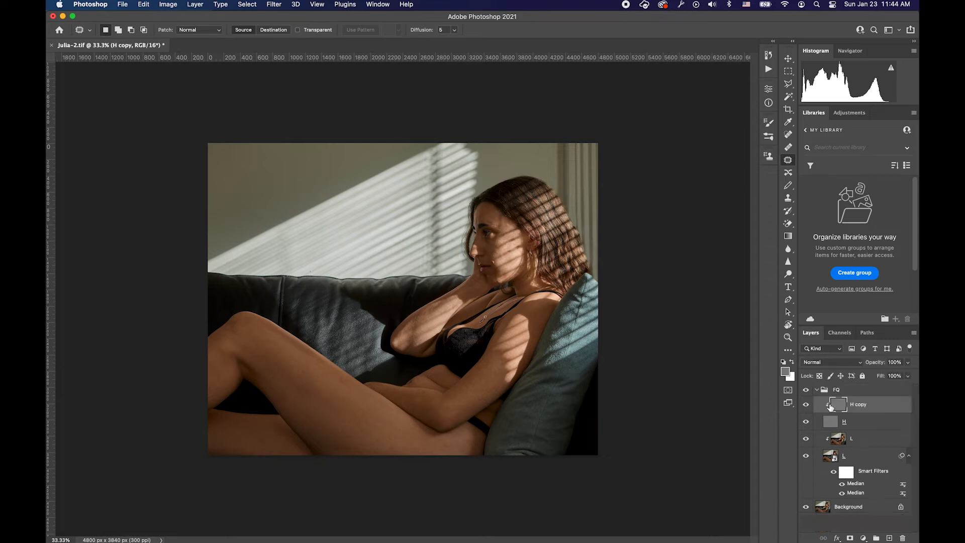
pyautogui.click(890, 538)
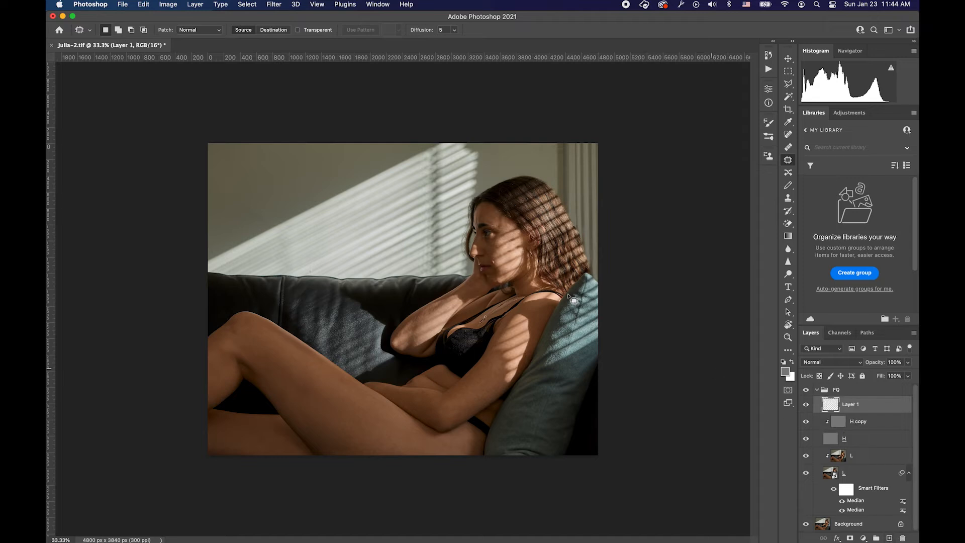
# - Give the Mixer Brush a hard round pressure-sensitive tip with 1% spacing
pyautogui.press('b')
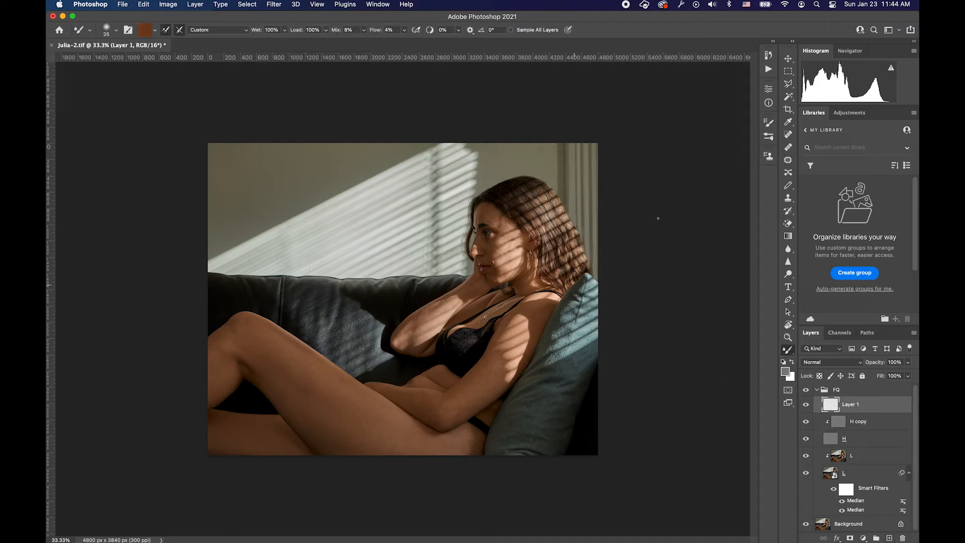
pyautogui.click(769, 136)
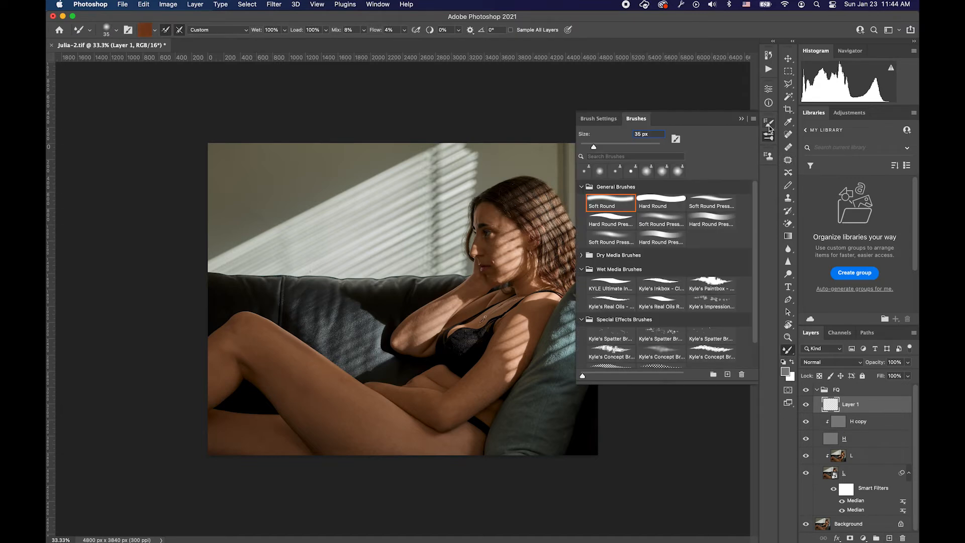
pyautogui.click(623, 226)
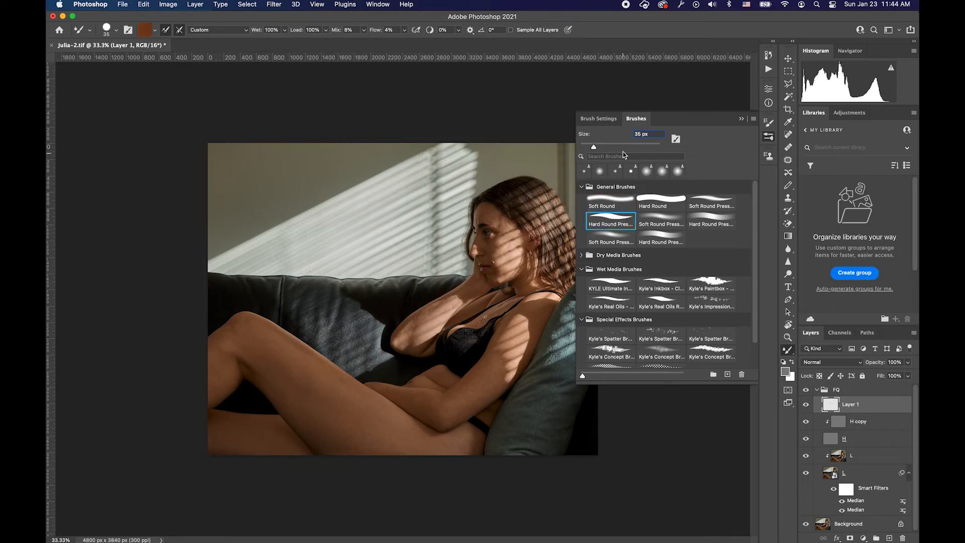
pyautogui.click(599, 119)
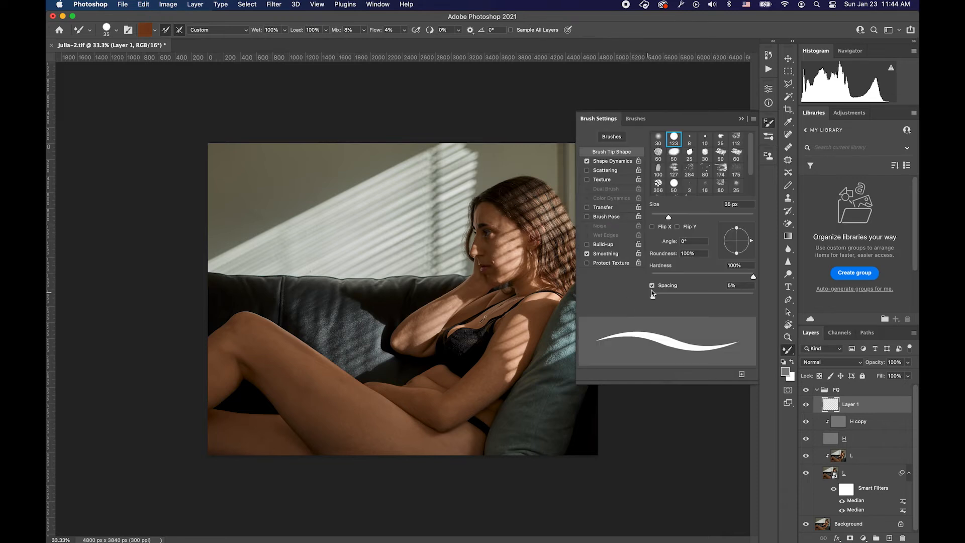
pyautogui.moveTo(652, 295); pyautogui.dragTo(650, 297)
# - Reduce the Mixer Brush to 1 px for fine work at the hairline above the forehead
pyautogui.scroll(10, 499, 260)
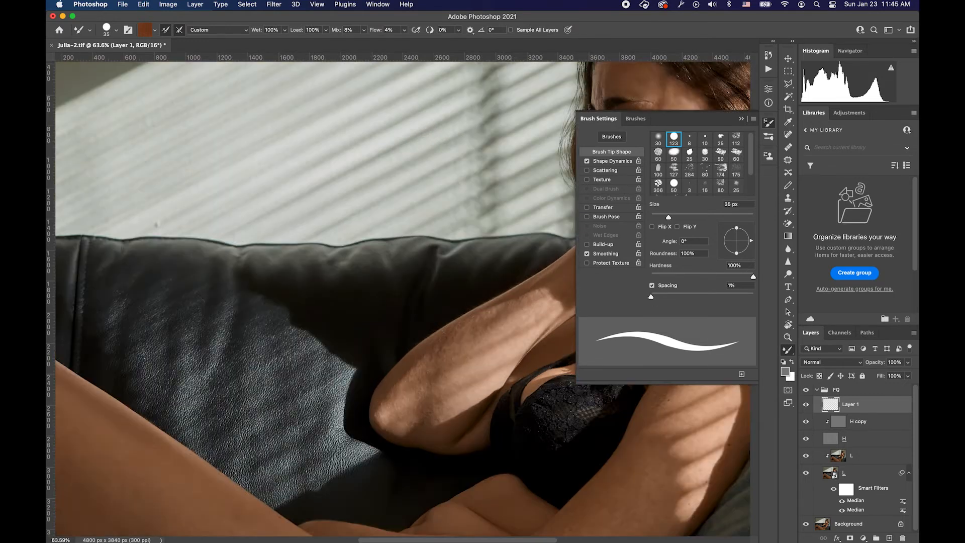
pyautogui.scroll(8, 506, 232)
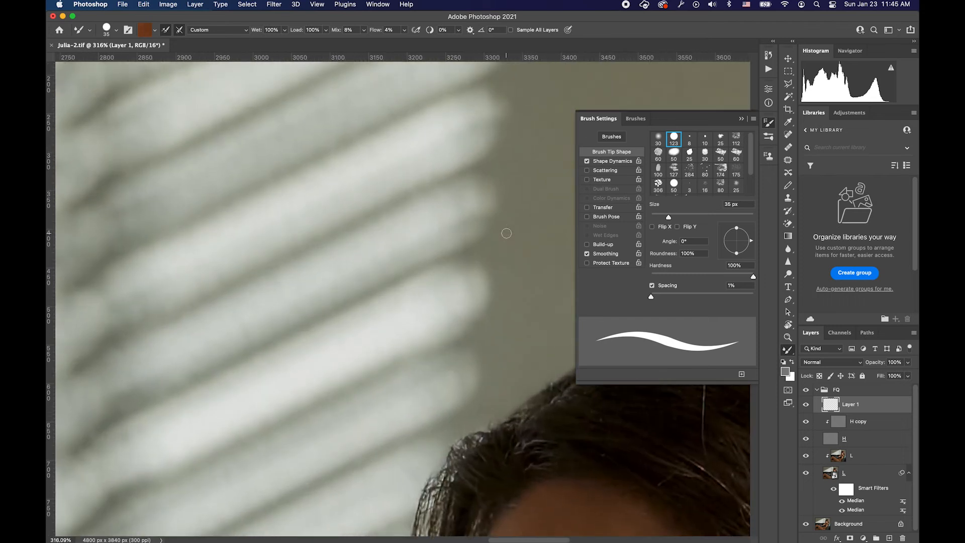
pyautogui.press('[')
pyautogui.press('[')
pyautogui.press('[')
pyautogui.press('[')
pyautogui.press('[')
pyautogui.press('[')
pyautogui.press('[')
pyautogui.press('[')
pyautogui.press('[')
pyautogui.press('[')
pyautogui.press('[')
pyautogui.press('[')
pyautogui.press('[')
pyautogui.press('[')
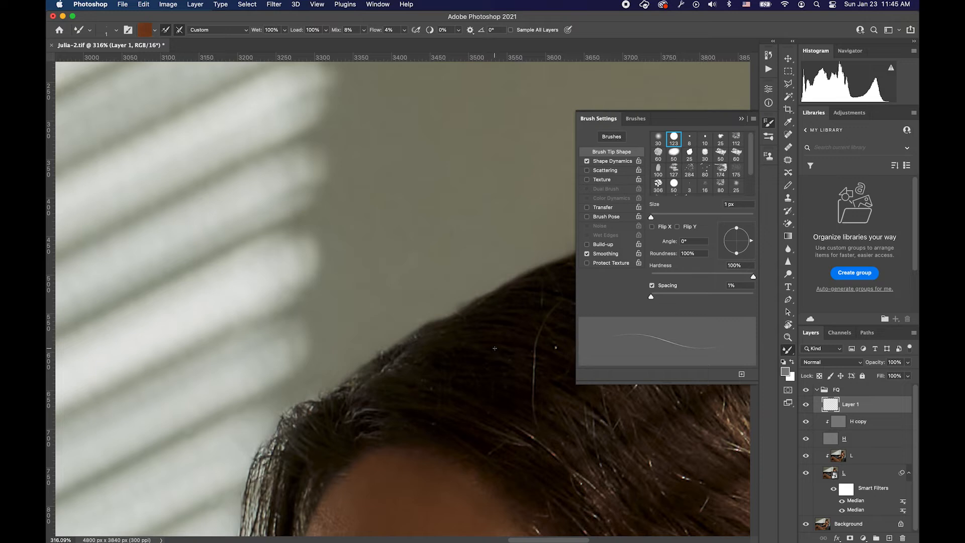
# - Load the Mixer Brush with a colour sampled at the hairline above the forehead and enlarge it to 4 px
pyautogui.scroll(6, 494, 348)
pyautogui.press('space')
pyautogui.moveTo(364, 394); pyautogui.dragTo(365, 285)
pyautogui.keyDown('alt'); pyautogui.click(333, 280); pyautogui.keyUp('alt')
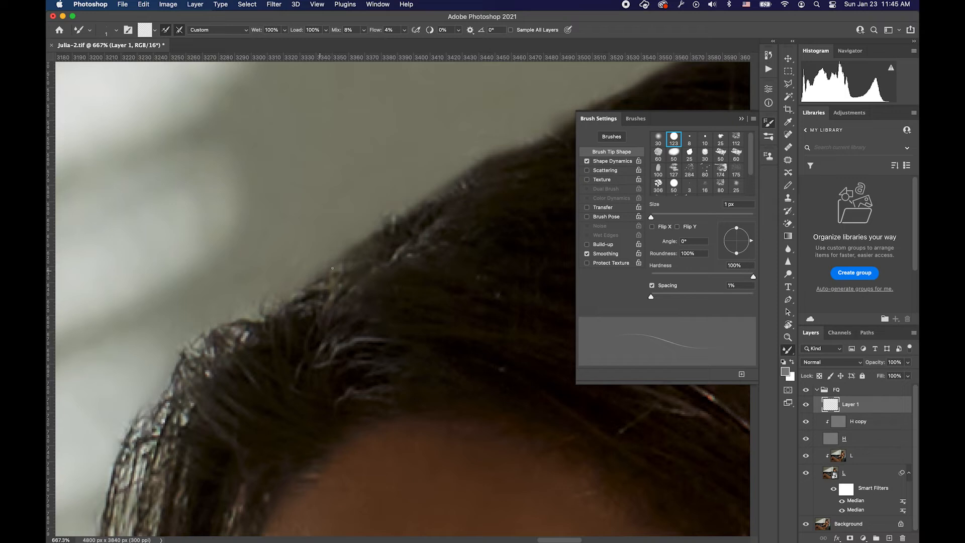
pyautogui.press(']')
pyautogui.press(']')
pyautogui.press(']')
pyautogui.click(768, 126)
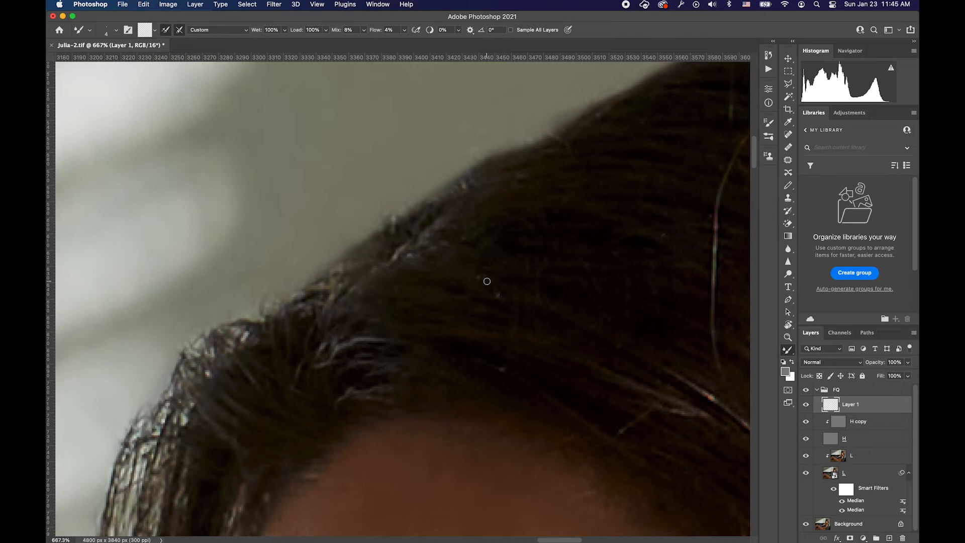
# - Give the Mixer Brush a 25 px soft round tip with 1% spacing
pyautogui.press('b')
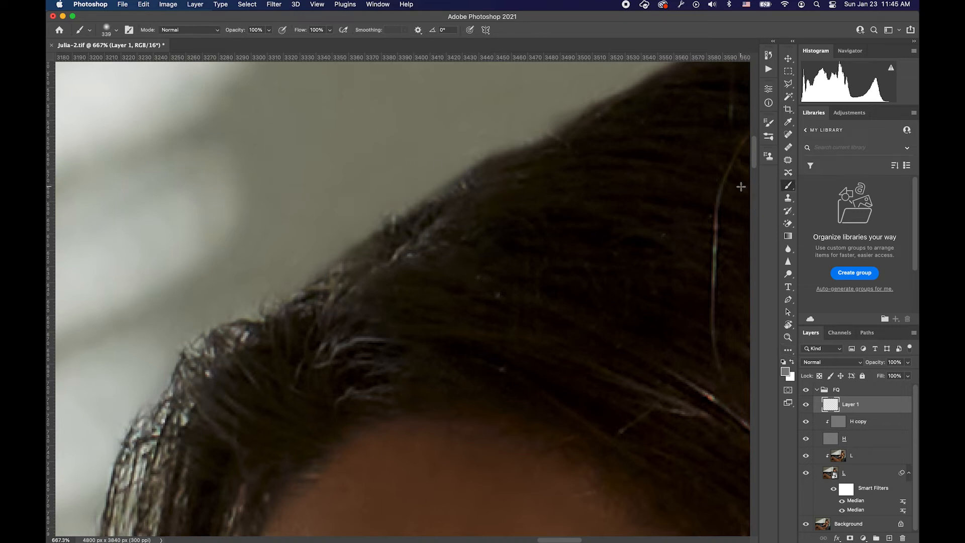
pyautogui.hotkey('shift', 'b')
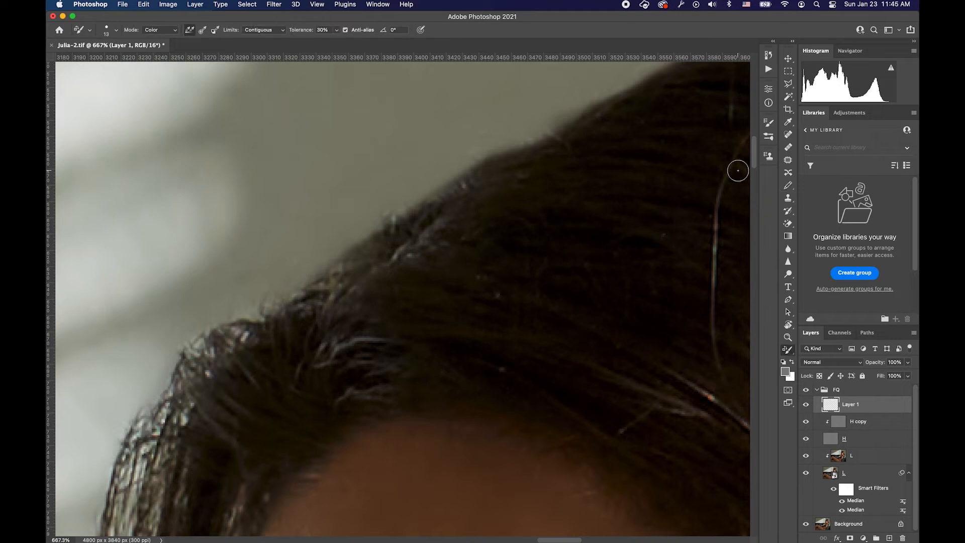
pyautogui.hotkey('shift', 'b')
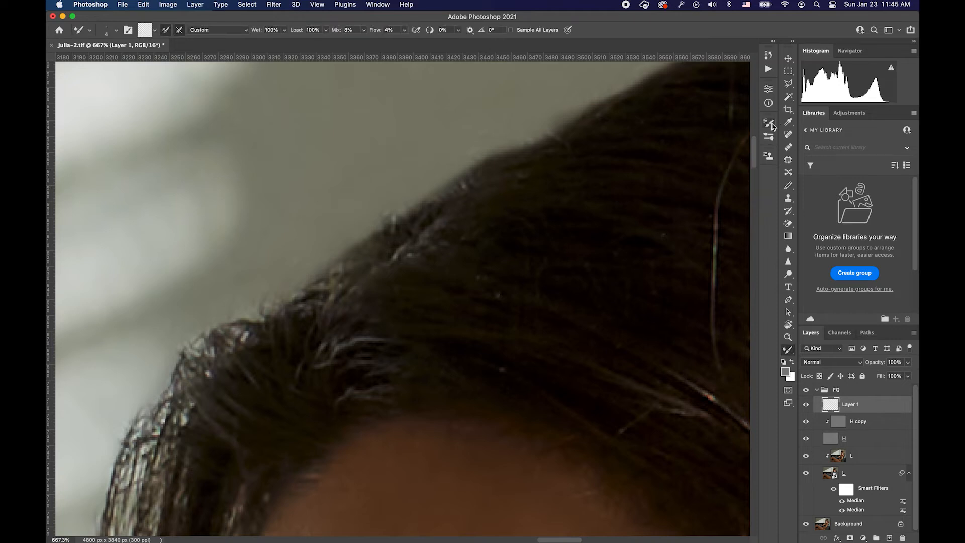
pyautogui.click(770, 137)
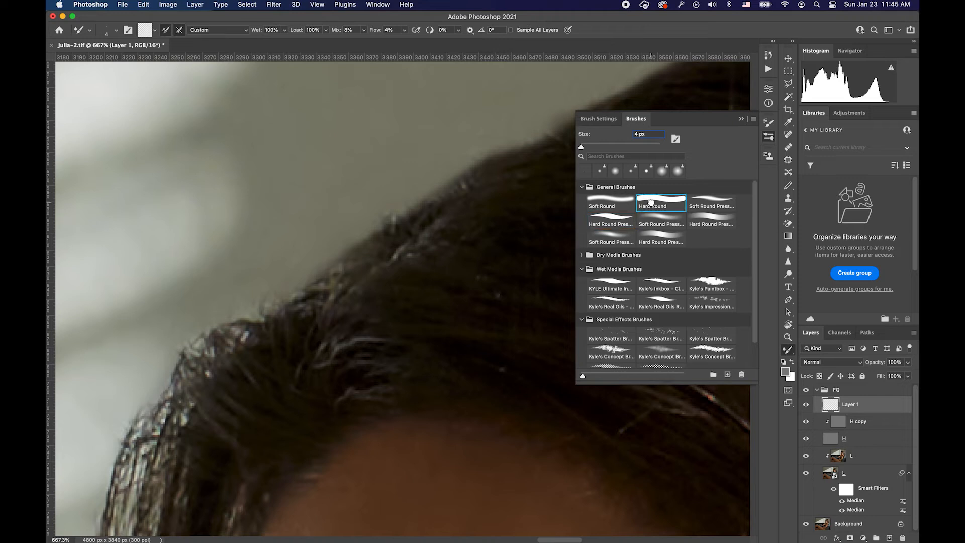
pyautogui.click(623, 204)
pyautogui.click(602, 119)
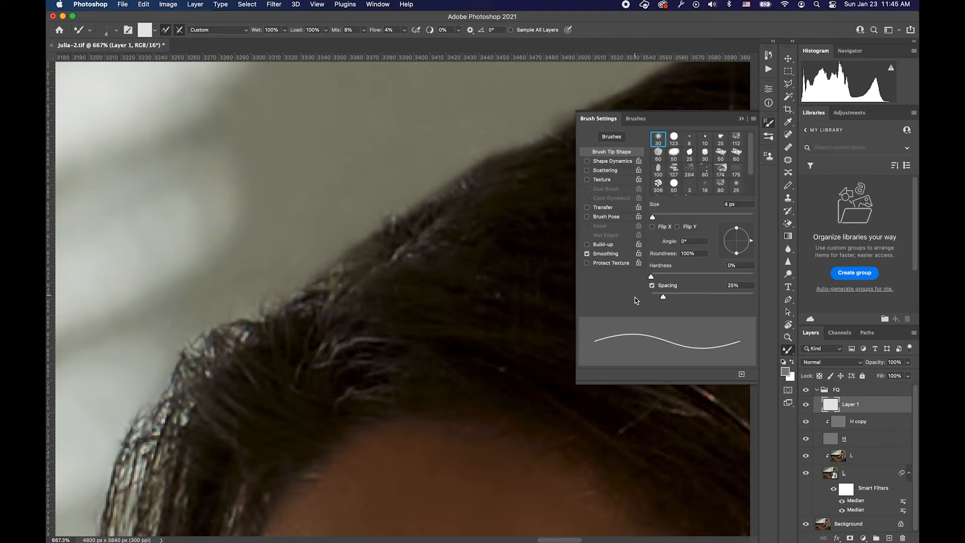
pyautogui.moveTo(663, 298)
pyautogui.mouseDown()
pyautogui.moveTo(676, 298)
pyautogui.moveTo(651, 297)
pyautogui.mouseUp()
pyautogui.press(']')
pyautogui.press(']')
pyautogui.press(']')
pyautogui.press(']')
pyautogui.press(']')
pyautogui.press(']')
pyautogui.press(']')
pyautogui.press(']')
pyautogui.press(']')
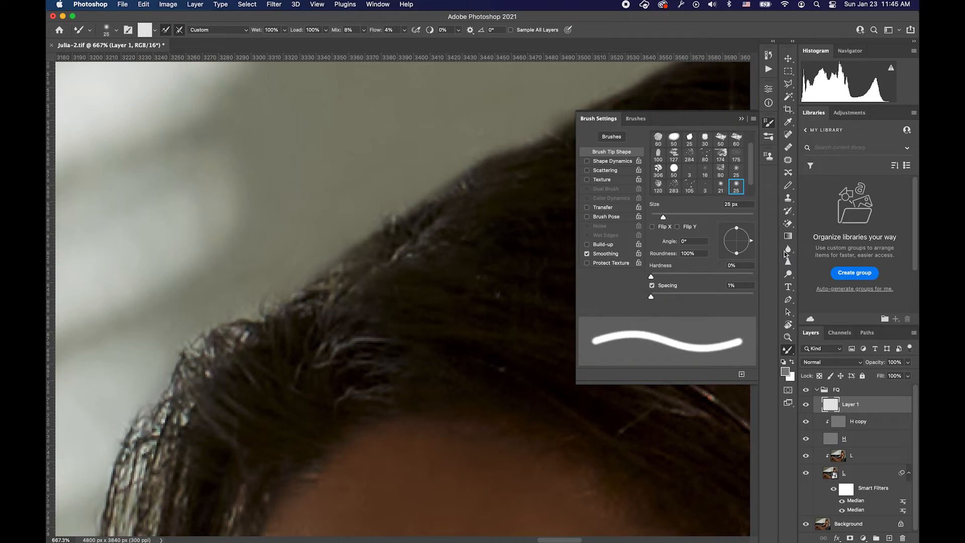
# - Switch to the regular Brush and give it a hard round pressure-size tip at 1 px
pyautogui.click(789, 337)
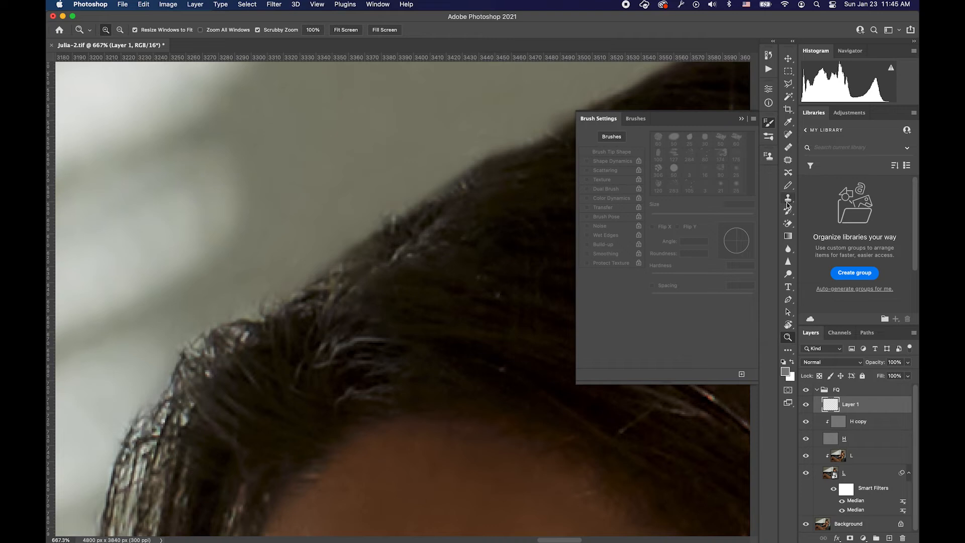
pyautogui.press('b')
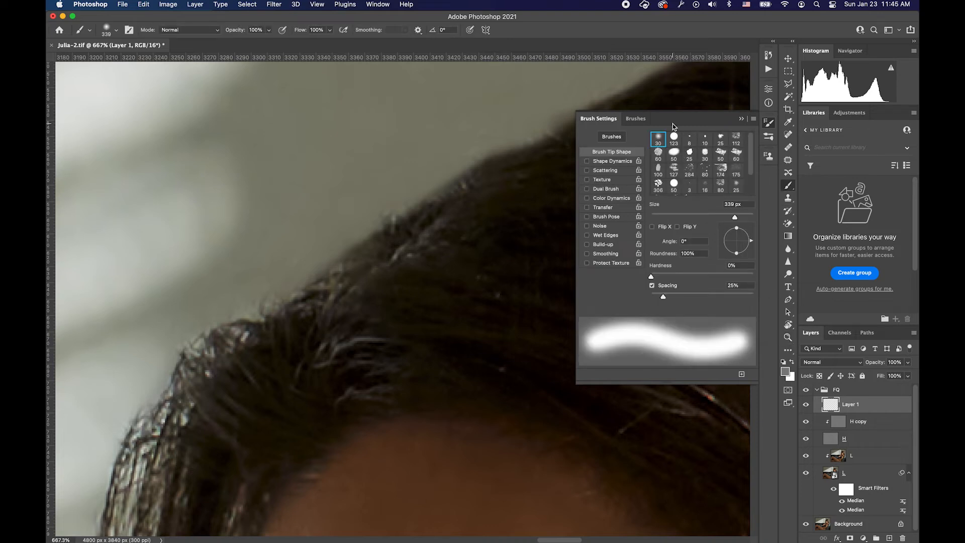
pyautogui.click(638, 118)
pyautogui.click(610, 217)
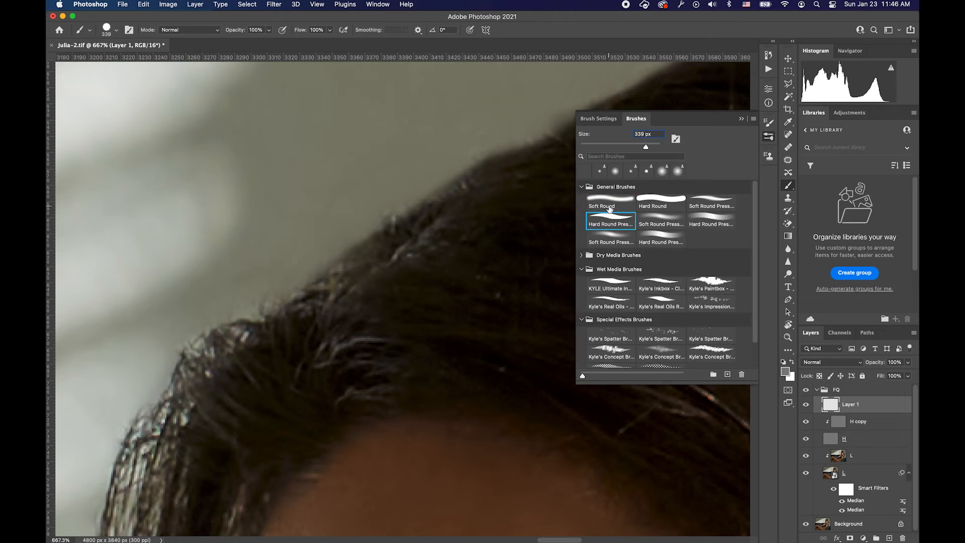
pyautogui.click(598, 124)
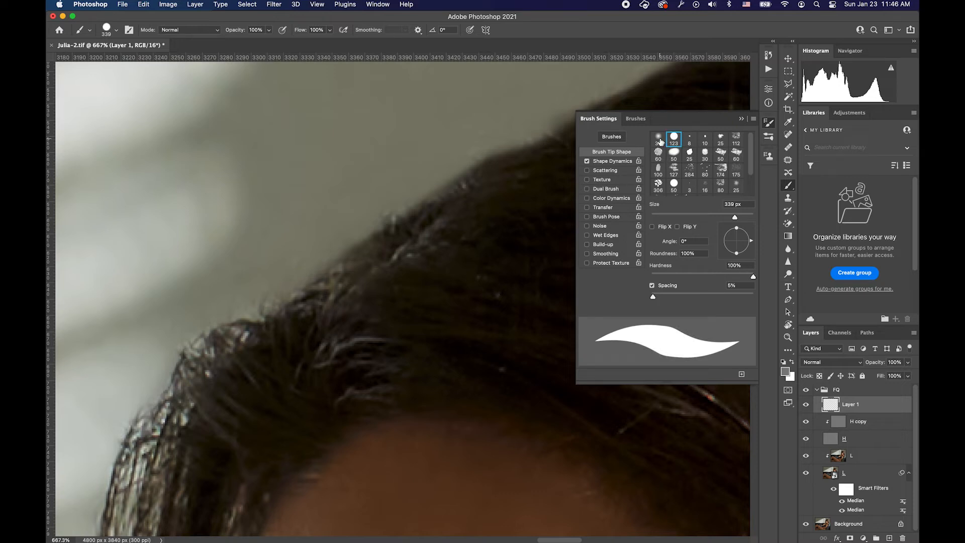
pyautogui.press('[')
pyautogui.press('[')
pyautogui.press('[')
pyautogui.press('[')
pyautogui.press('[')
pyautogui.press('[')
pyautogui.press('[')
pyautogui.press('[')
pyautogui.press('[')
pyautogui.press('[')
pyautogui.press('[')
pyautogui.press('[')
pyautogui.press('[')
pyautogui.press('[')
pyautogui.press('[')
pyautogui.press('[')
pyautogui.press('[')
pyautogui.press('[')
pyautogui.press('[')
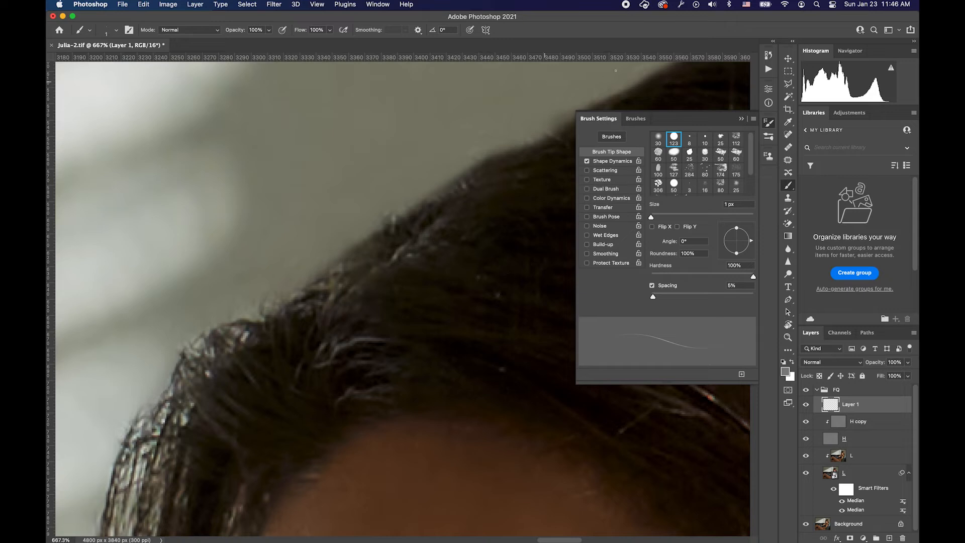
pyautogui.click(768, 122)
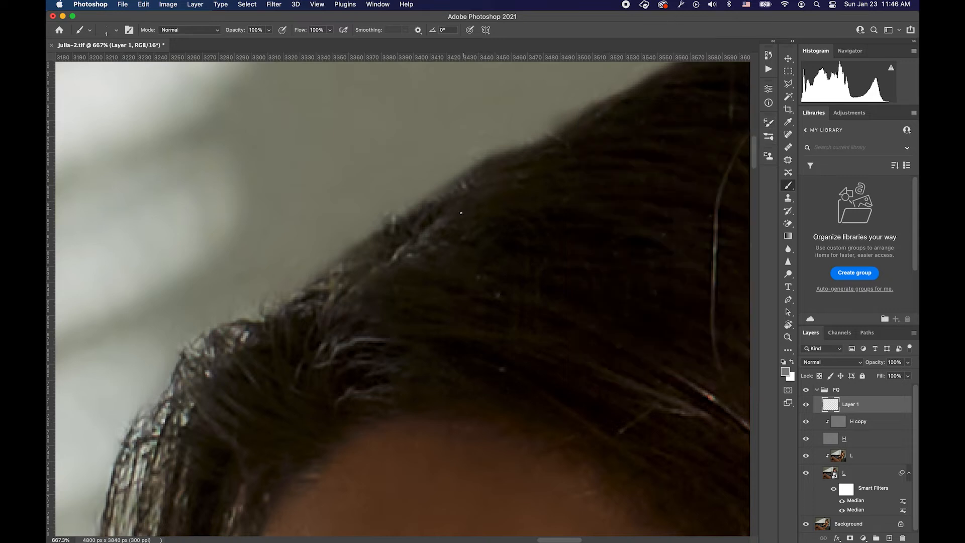
# - Paint fine dark hair strands along the front hairline, extending slightly over the wall above the forehead
pyautogui.press('x')
pyautogui.moveTo(429, 231); pyautogui.dragTo(417, 261)
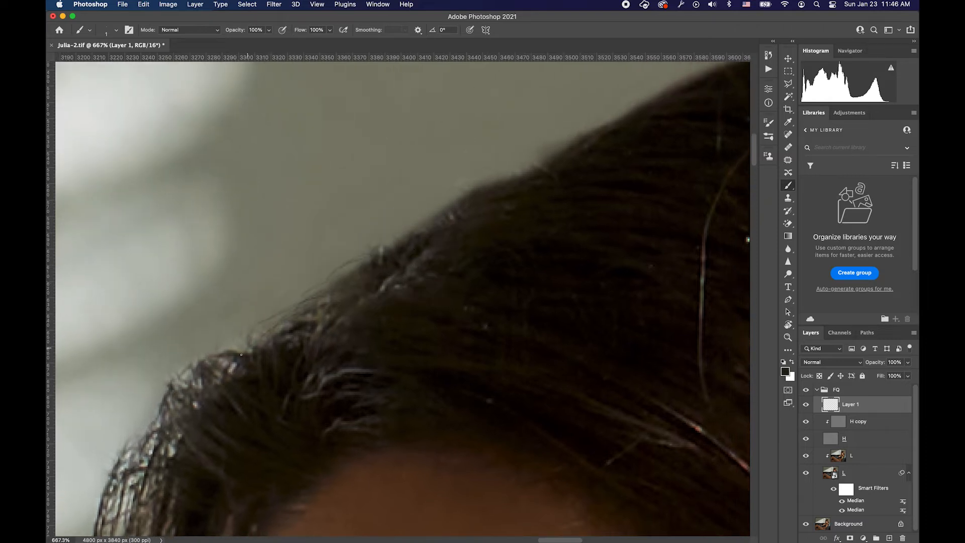
pyautogui.moveTo(474, 273); pyautogui.dragTo(298, 280)
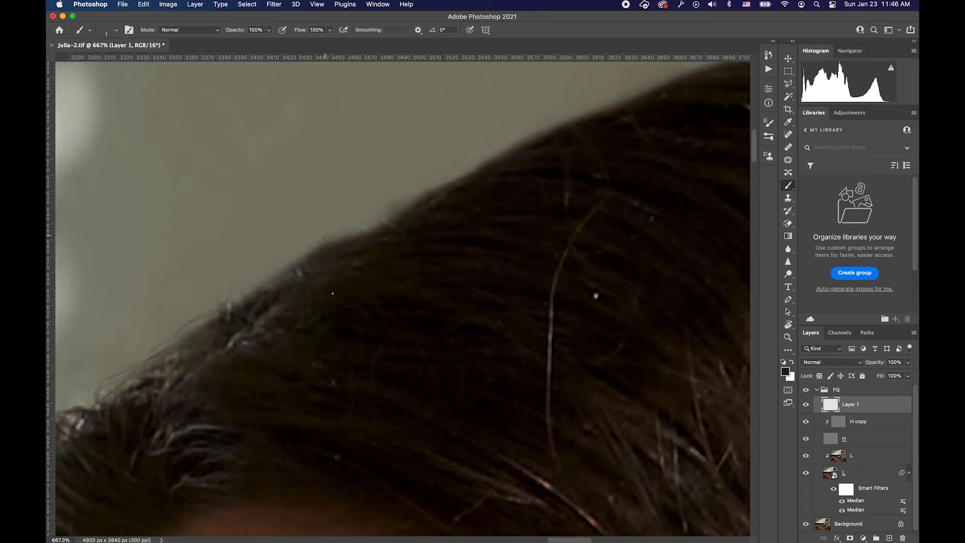
pyautogui.moveTo(397, 197); pyautogui.dragTo(361, 233)
pyautogui.moveTo(415, 175); pyautogui.dragTo(372, 227)
pyautogui.moveTo(476, 160)
pyautogui.mouseDown()
pyautogui.moveTo(492, 145)
pyautogui.moveTo(459, 178)
pyautogui.mouseUp()
# - Add more fine dark strands along the hair's upper edge between the forehead and the crown
pyautogui.press('super+minus')
pyautogui.press('super+minus')
pyautogui.press('super+minus')
pyautogui.press('super+minus')
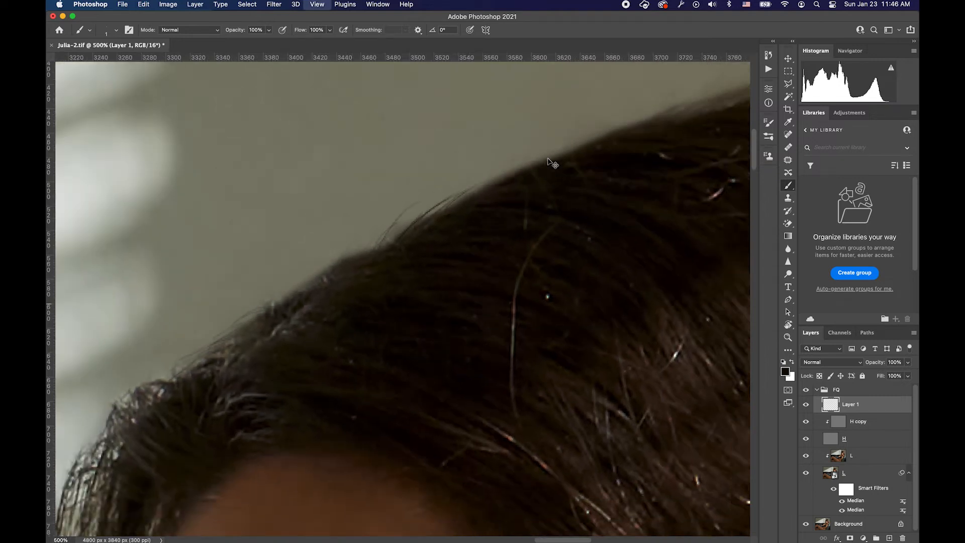
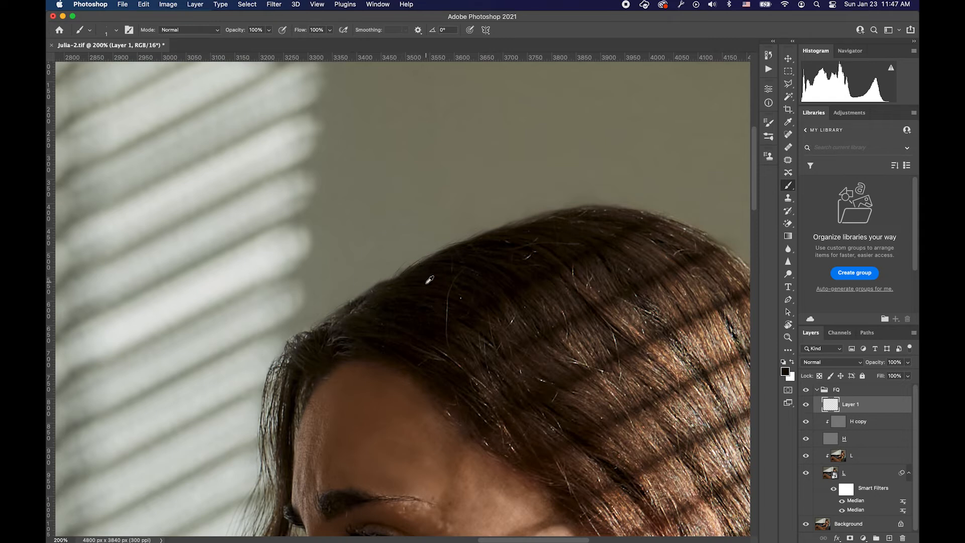
pyautogui.click(397, 277)
pyautogui.click(362, 307)
pyautogui.click(354, 306)
pyautogui.click(382, 293)
pyautogui.click(401, 280)
pyautogui.scroll(2, 455, 252)
pyautogui.hscroll(2, 455, 252)
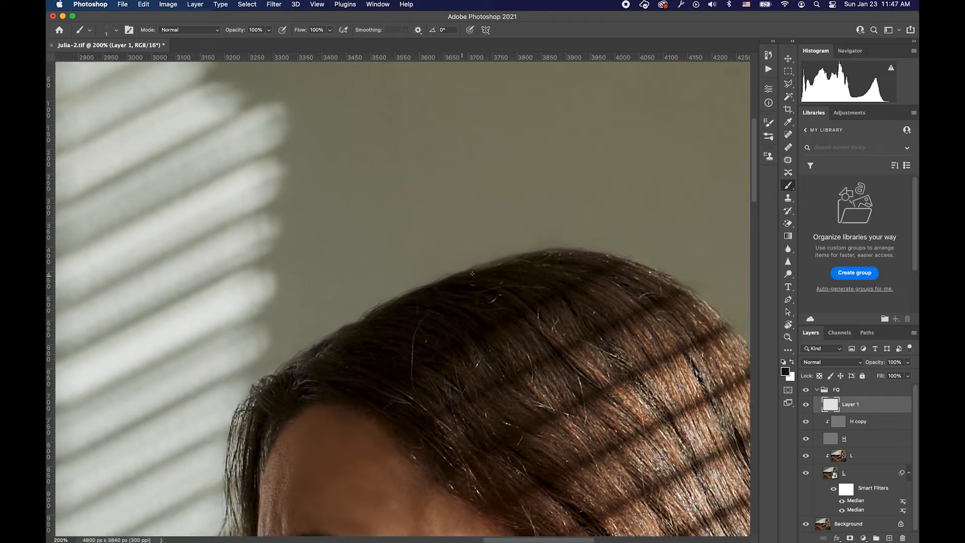
# - Sample dark brown tones from the hair and paint thin strands along the top of the crown
pyautogui.keyDown('alt'); pyautogui.click(495, 271); pyautogui.keyUp('alt')
pyautogui.keyDown('alt'); pyautogui.click(475, 268); pyautogui.keyUp('alt')
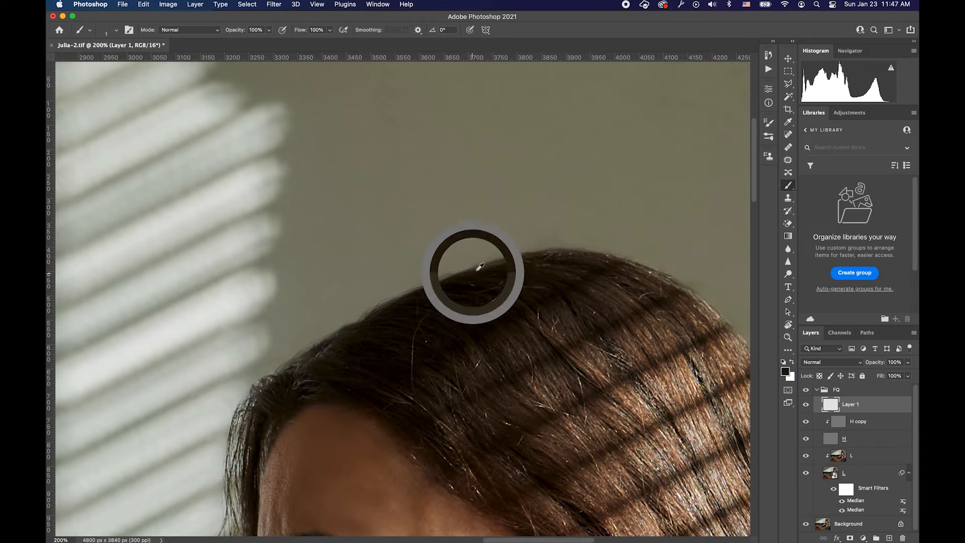
pyautogui.keyDown('alt'); pyautogui.click(493, 267); pyautogui.keyUp('alt')
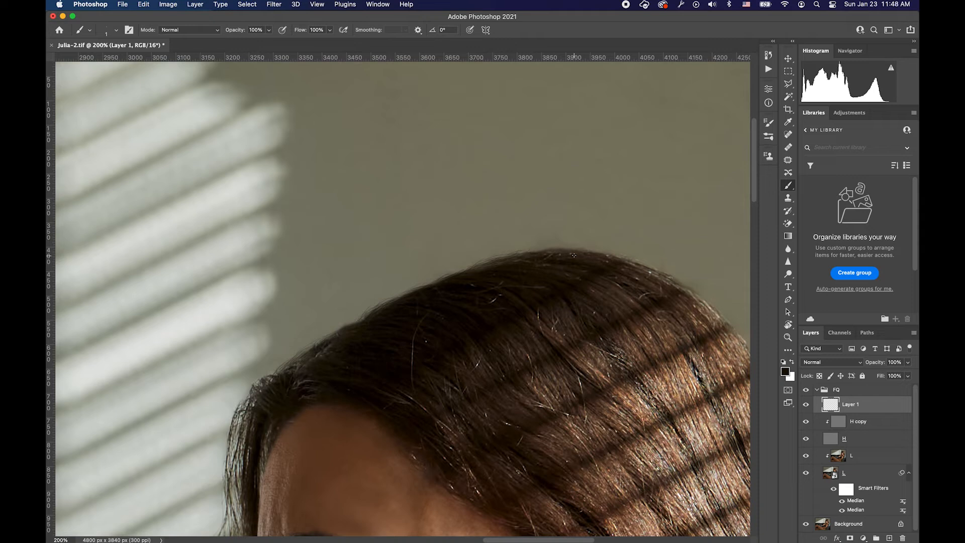
pyautogui.moveTo(589, 264); pyautogui.dragTo(528, 255)
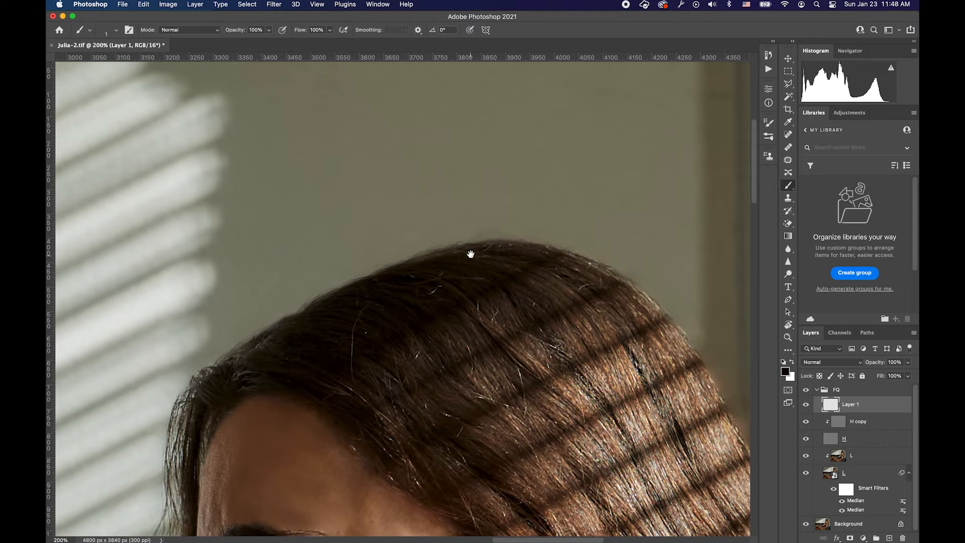
pyautogui.moveTo(473, 253); pyautogui.dragTo(433, 262)
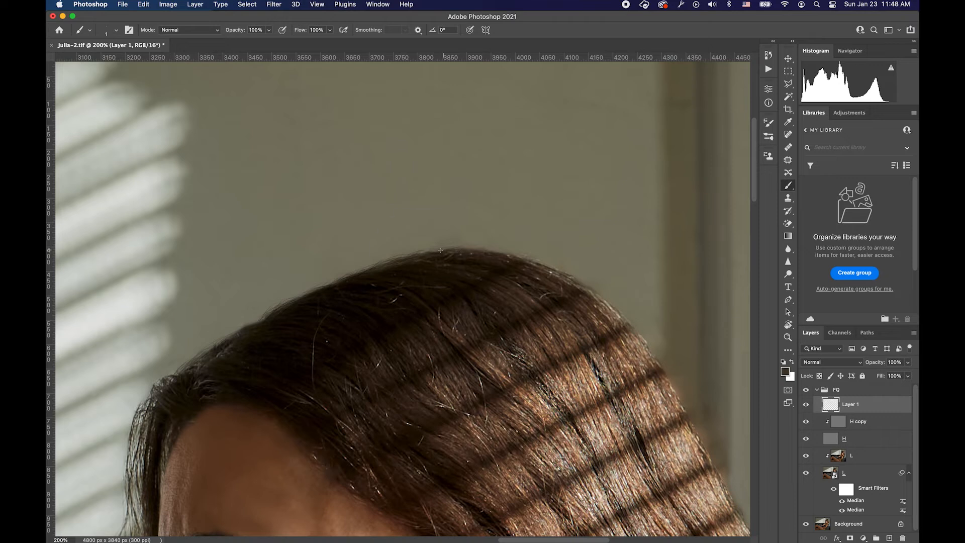
pyautogui.click(473, 256)
pyautogui.moveTo(487, 254); pyautogui.dragTo(435, 263)
pyautogui.keyDown('alt'); pyautogui.click(438, 260); pyautogui.keyUp('alt')
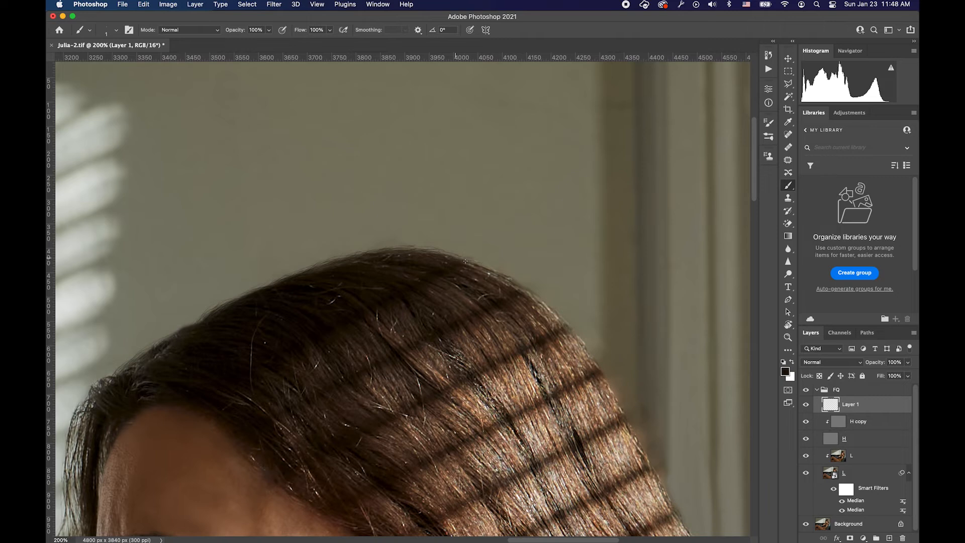
# - Paint thin strands on the curved edge behind the crown, using brown tones sampled from the adjacent hair
pyautogui.press('r')
pyautogui.moveTo(562, 278)
pyautogui.mouseDown()
pyautogui.moveTo(483, 334)
pyautogui.moveTo(558, 297)
pyautogui.moveTo(430, 395)
pyautogui.moveTo(417, 200)
pyautogui.moveTo(532, 196)
pyautogui.moveTo(469, 199)
pyautogui.mouseUp()
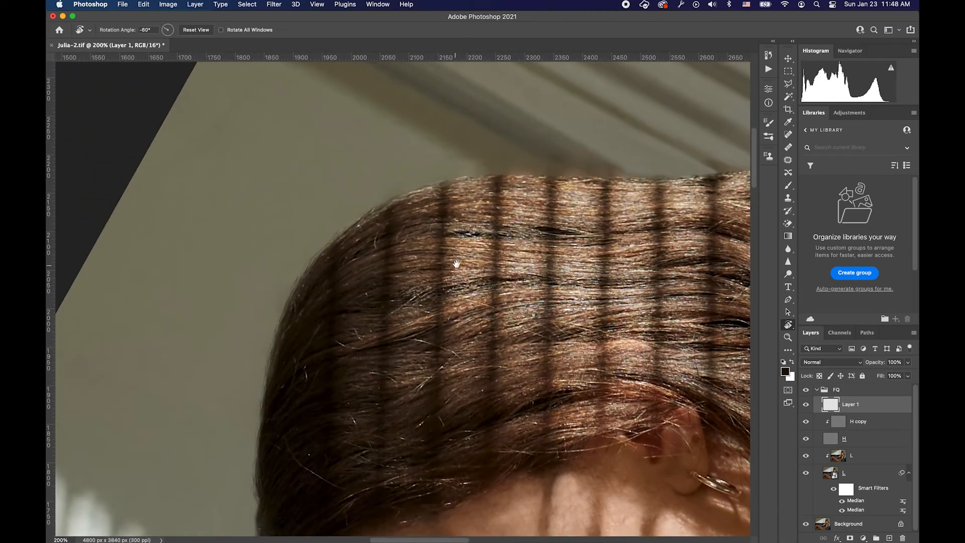
pyautogui.moveTo(454, 268); pyautogui.dragTo(463, 304)
pyautogui.press('b')
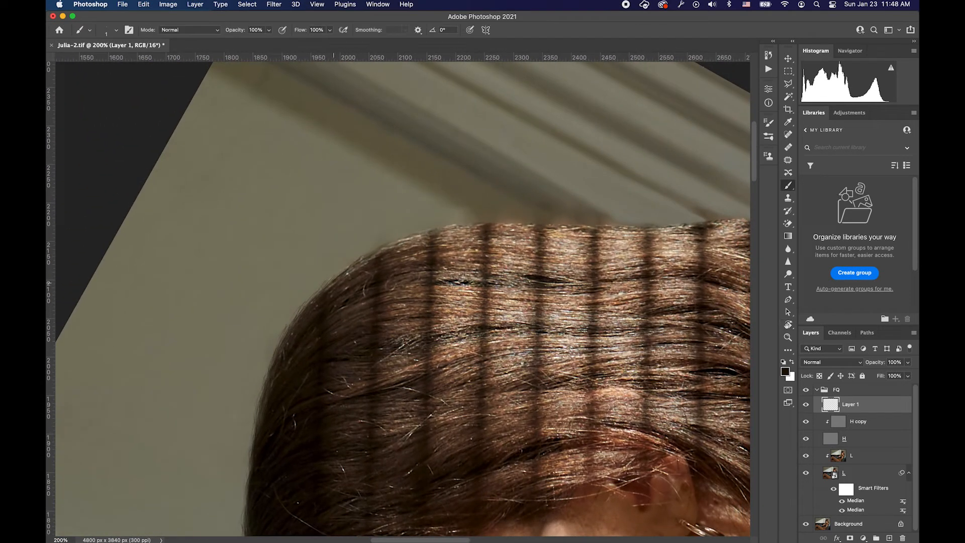
pyautogui.click(313, 307)
pyautogui.press(']')
pyautogui.keyDown('alt'); pyautogui.click(329, 279); pyautogui.keyUp('alt')
pyautogui.keyDown('alt'); pyautogui.click(300, 318); pyautogui.keyUp('alt')
pyautogui.keyDown('alt'); pyautogui.click(286, 331); pyautogui.keyUp('alt')
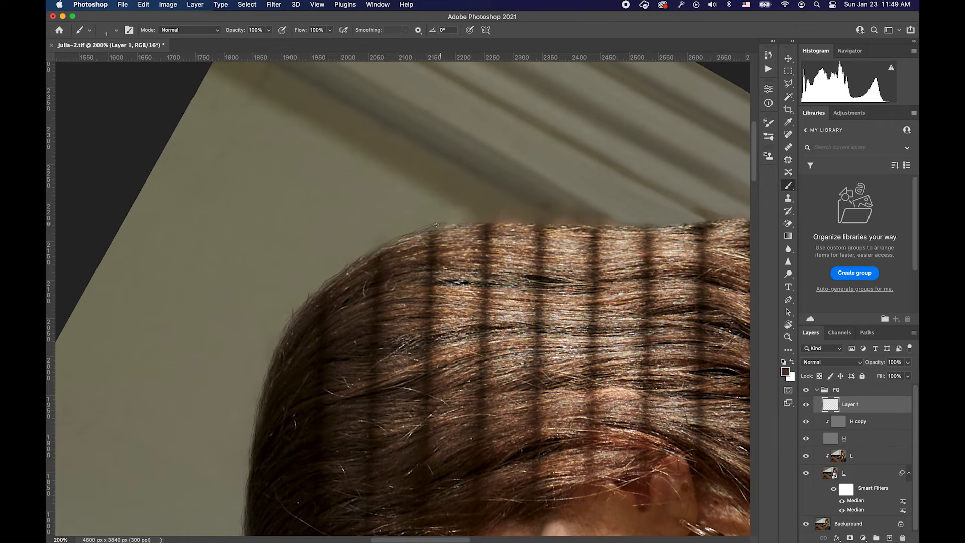
# - Sample lighter browns and add fine strands along the back of the head where the blind shadows cross the hair
pyautogui.keyDown('alt'); pyautogui.click(477, 227); pyautogui.keyUp('alt')
pyautogui.keyDown('alt'); pyautogui.click(424, 242); pyautogui.keyUp('alt')
pyautogui.keyDown('alt'); pyautogui.click(415, 245); pyautogui.keyUp('alt')
pyautogui.moveTo(483, 229); pyautogui.dragTo(428, 242)
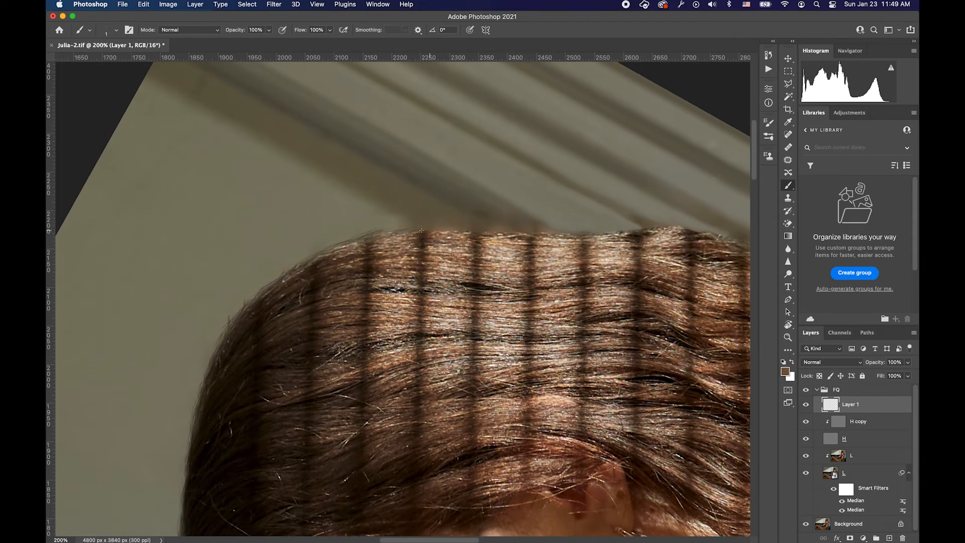
pyautogui.keyDown('alt'); pyautogui.click(433, 233); pyautogui.keyUp('alt')
pyautogui.keyDown('alt'); pyautogui.click(421, 241); pyautogui.keyUp('alt')
pyautogui.moveTo(438, 228); pyautogui.dragTo(455, 232)
pyautogui.keyDown('alt'); pyautogui.click(425, 235); pyautogui.keyUp('alt')
pyautogui.keyDown('alt'); pyautogui.click(392, 237); pyautogui.keyUp('alt')
pyautogui.keyDown('alt'); pyautogui.click(467, 236); pyautogui.keyUp('alt')
# - Paint light brown strands along the sunlit outer edge of the hair at the back of the head
pyautogui.press('r')
pyautogui.moveTo(513, 235)
pyautogui.mouseDown()
pyautogui.moveTo(568, 241)
pyautogui.moveTo(392, 125)
pyautogui.moveTo(573, 154)
pyautogui.moveTo(367, 518)
pyautogui.moveTo(403, 323)
pyautogui.moveTo(322, 302)
pyautogui.moveTo(378, 149)
pyautogui.moveTo(372, 218)
pyautogui.moveTo(418, 233)
pyautogui.mouseUp()
pyautogui.press('b')
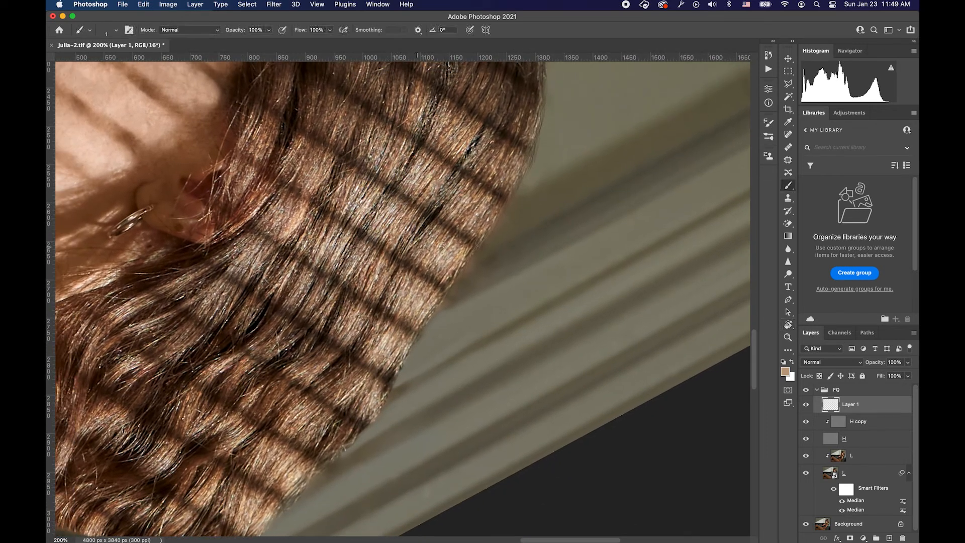
pyautogui.press('super+=')
pyautogui.press('super+=')
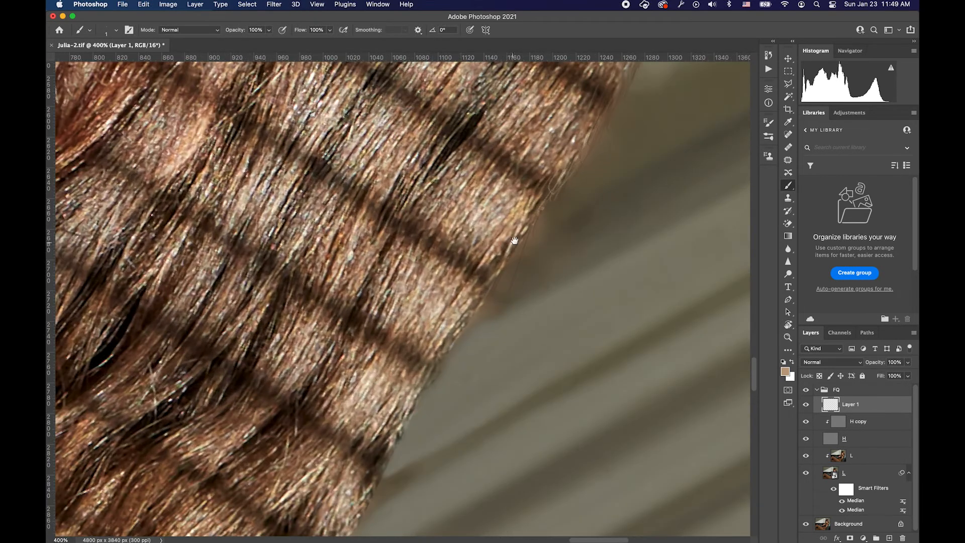
pyautogui.moveTo(529, 220); pyautogui.dragTo(525, 225)
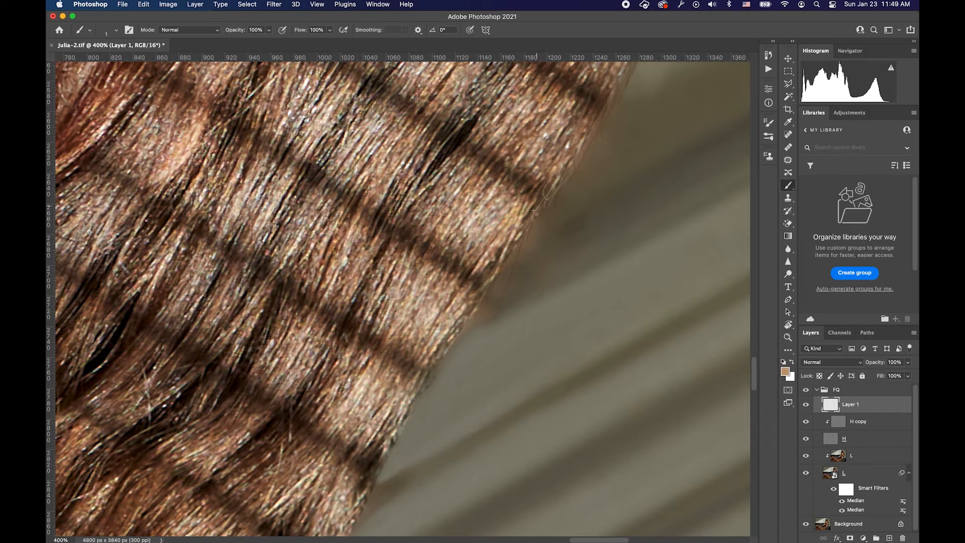
pyautogui.moveTo(502, 288); pyautogui.dragTo(480, 313)
pyautogui.moveTo(508, 260); pyautogui.dragTo(476, 305)
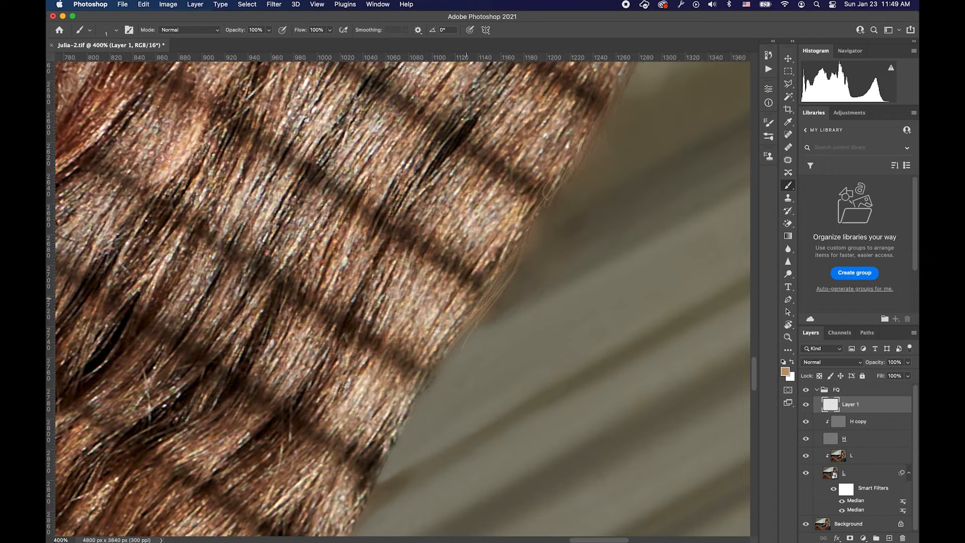
# - Sample several hair tones and continue the fine strands farther down the sunlit back edge
pyautogui.keyDown('alt'); pyautogui.click(520, 213); pyautogui.keyUp('alt')
pyautogui.keyDown('alt'); pyautogui.click(539, 223); pyautogui.keyUp('alt')
pyautogui.keyDown('alt'); pyautogui.click(548, 163); pyautogui.keyUp('alt')
pyautogui.scroll(-3, 547, 192)
pyautogui.keyDown('alt'); pyautogui.click(441, 226); pyautogui.keyUp('alt')
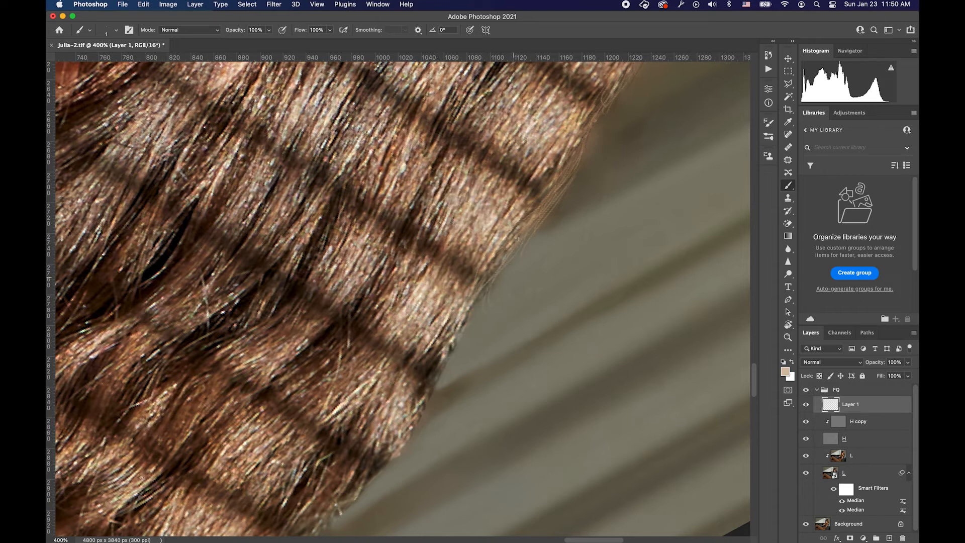
pyautogui.keyDown('alt'); pyautogui.click(410, 272); pyautogui.keyUp('alt')
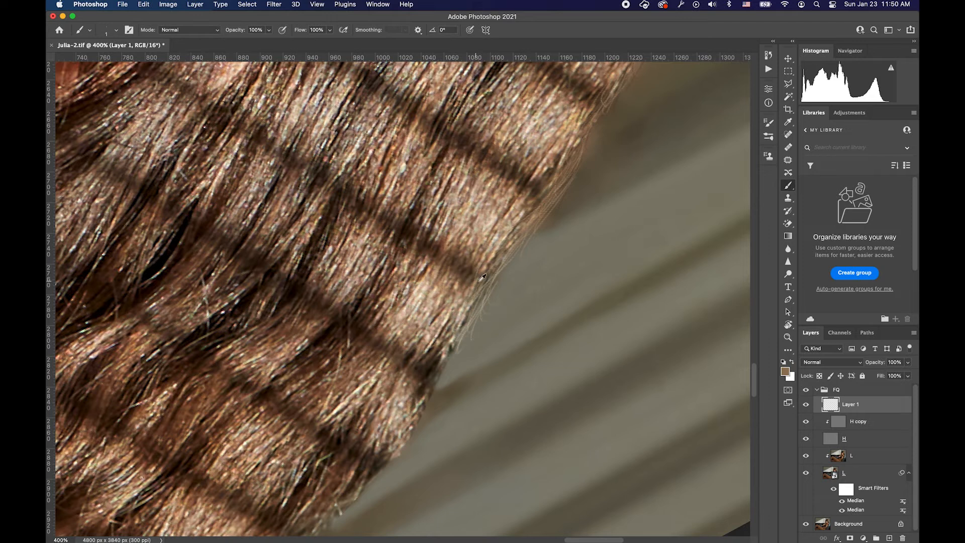
# - Sample a dark brown and paint darker strands among the light ones along the lower back edge of the hair
pyautogui.keyDown('alt'); pyautogui.click(403, 223); pyautogui.keyUp('alt')
pyautogui.moveTo(455, 311)
pyautogui.mouseDown()
pyautogui.moveTo(465, 278)
pyautogui.moveTo(481, 281)
pyautogui.moveTo(484, 298)
pyautogui.mouseUp()
pyautogui.moveTo(459, 336); pyautogui.dragTo(505, 263)
pyautogui.moveTo(444, 339); pyautogui.dragTo(484, 278)
pyautogui.moveTo(507, 248); pyautogui.dragTo(535, 218)
pyautogui.moveTo(488, 316); pyautogui.dragTo(494, 286)
pyautogui.moveTo(514, 234); pyautogui.dragTo(522, 222)
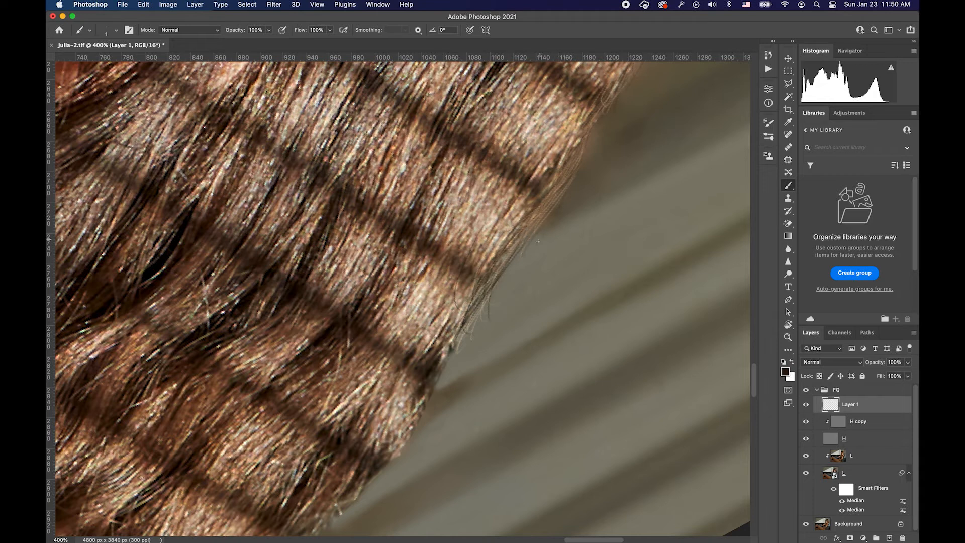
# - Undo the last dark strand, sample a light tan from the hair and paint fine strands along the lower back edge
pyautogui.press('super+z')
pyautogui.keyDown('alt'); pyautogui.click(532, 171); pyautogui.keyUp('alt')
pyautogui.moveTo(495, 280); pyautogui.dragTo(534, 224)
pyautogui.moveTo(443, 360); pyautogui.dragTo(471, 338)
pyautogui.press('super+z')
pyautogui.moveTo(518, 251); pyautogui.dragTo(564, 160)
pyautogui.moveTo(500, 237); pyautogui.dragTo(518, 204)
pyautogui.moveTo(455, 343)
pyautogui.mouseDown()
pyautogui.moveTo(443, 320)
pyautogui.moveTo(434, 323)
pyautogui.mouseUp()
pyautogui.moveTo(500, 240)
pyautogui.mouseDown()
pyautogui.moveTo(518, 199)
pyautogui.moveTo(509, 205)
pyautogui.mouseUp()
pyautogui.moveTo(509, 261); pyautogui.dragTo(509, 241)
pyautogui.moveTo(454, 341)
pyautogui.mouseDown()
pyautogui.moveTo(436, 318)
pyautogui.moveTo(453, 317)
pyautogui.mouseUp()
pyautogui.moveTo(548, 191)
pyautogui.mouseDown()
pyautogui.moveTo(504, 241)
pyautogui.moveTo(534, 187)
pyautogui.moveTo(518, 214)
pyautogui.mouseUp()
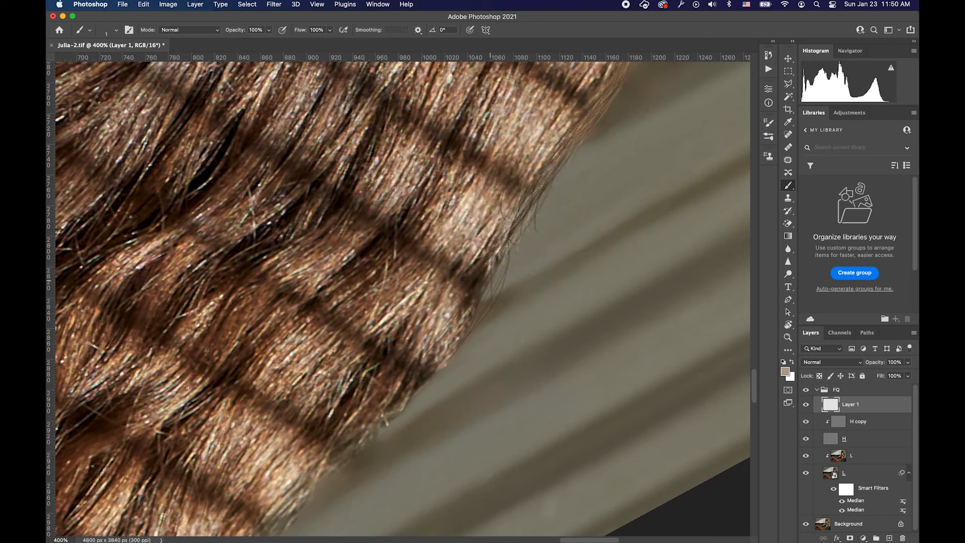
# - Sample dark browns and paint thin dark strands along the shadowed lower edge of the hair against the wall
pyautogui.keyDown('alt'); pyautogui.click(482, 256); pyautogui.keyUp('alt')
pyautogui.scroll(-5, 471, 256)
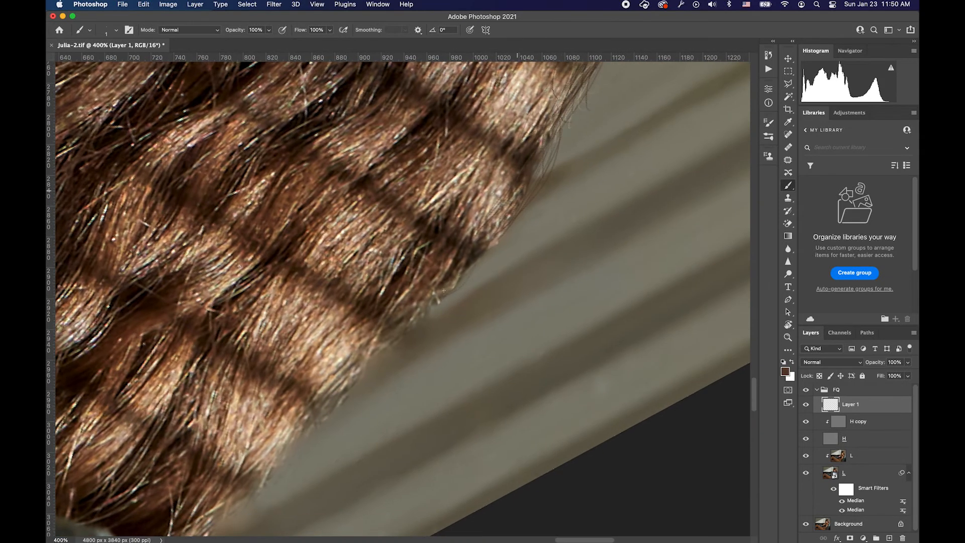
pyautogui.keyDown('alt'); pyautogui.click(422, 321); pyautogui.keyUp('alt')
pyautogui.keyDown('alt'); pyautogui.click(317, 348); pyautogui.keyUp('alt')
pyautogui.moveTo(341, 375); pyautogui.dragTo(482, 269)
pyautogui.keyDown('alt'); pyautogui.click(587, 177); pyautogui.keyUp('alt')
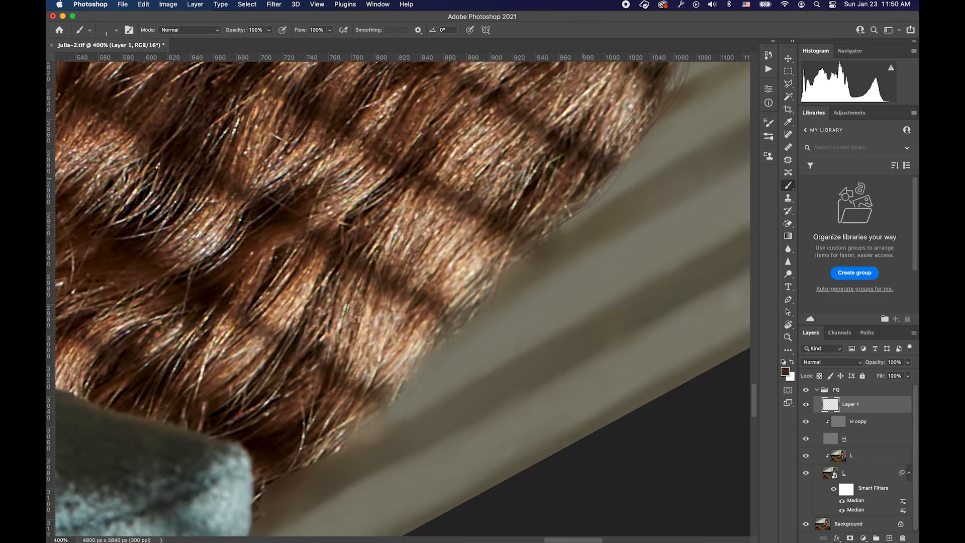
pyautogui.moveTo(571, 200); pyautogui.dragTo(591, 197)
pyautogui.moveTo(508, 251); pyautogui.dragTo(471, 306)
pyautogui.moveTo(438, 336); pyautogui.dragTo(404, 348)
# - Sample light and medium browns and paint short strands over the sunlit hair edge above the teal fabric
pyautogui.keyDown('alt'); pyautogui.click(418, 326); pyautogui.keyUp('alt')
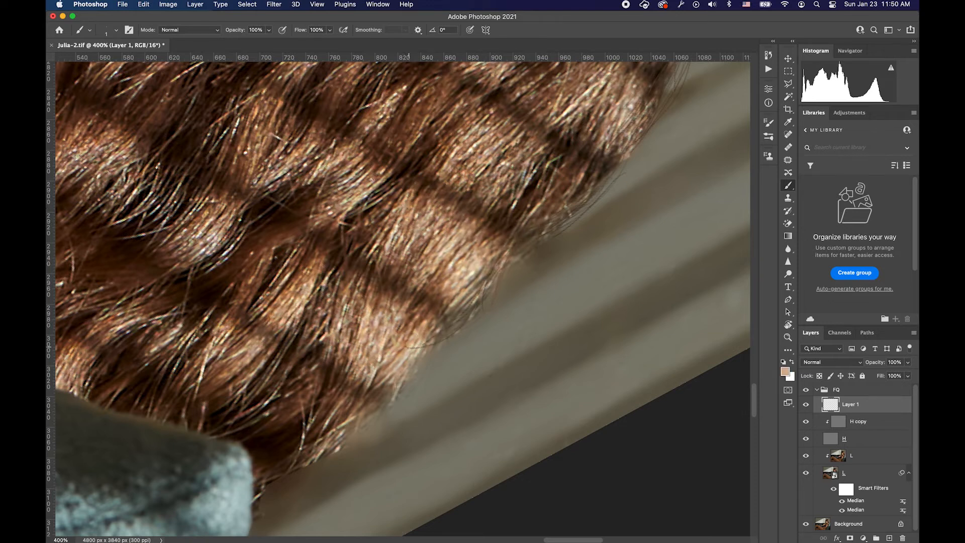
pyautogui.keyDown('alt'); pyautogui.click(432, 316); pyautogui.keyUp('alt')
pyautogui.keyDown('alt'); pyautogui.click(424, 313); pyautogui.keyUp('alt')
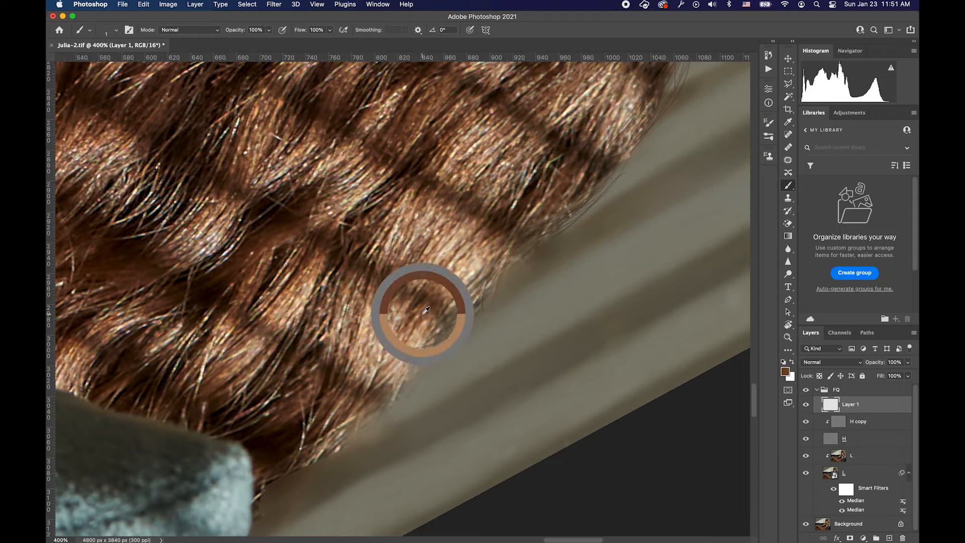
pyautogui.keyDown('alt'); pyautogui.click(434, 302); pyautogui.keyUp('alt')
pyautogui.moveTo(421, 339)
pyautogui.mouseDown()
pyautogui.moveTo(409, 379)
pyautogui.moveTo(388, 382)
pyautogui.moveTo(411, 364)
pyautogui.mouseUp()
pyautogui.moveTo(478, 283); pyautogui.dragTo(459, 302)
pyautogui.moveTo(426, 347); pyautogui.dragTo(405, 365)
pyautogui.moveTo(443, 345)
pyautogui.mouseDown()
pyautogui.moveTo(419, 364)
pyautogui.moveTo(411, 353)
pyautogui.mouseUp()
pyautogui.moveTo(411, 353); pyautogui.dragTo(398, 375)
# - Sample another hair tone and extend the fine strands along the outline down toward the hair tips
pyautogui.keyDown('alt'); pyautogui.click(483, 262); pyautogui.keyUp('alt')
pyautogui.moveTo(450, 305); pyautogui.dragTo(408, 369)
pyautogui.moveTo(478, 302); pyautogui.dragTo(432, 345)
pyautogui.moveTo(428, 350); pyautogui.dragTo(415, 362)
pyautogui.moveTo(462, 302); pyautogui.dragTo(430, 347)
pyautogui.moveTo(421, 356); pyautogui.dragTo(360, 408)
pyautogui.moveTo(386, 388)
pyautogui.mouseDown()
pyautogui.moveTo(358, 424)
pyautogui.moveTo(445, 388)
pyautogui.mouseUp()
# - Sample brown hair tones and paint wispy strands at the hair tips where they meet the teal fabric
pyautogui.keyDown('alt'); pyautogui.click(383, 400); pyautogui.keyUp('alt')
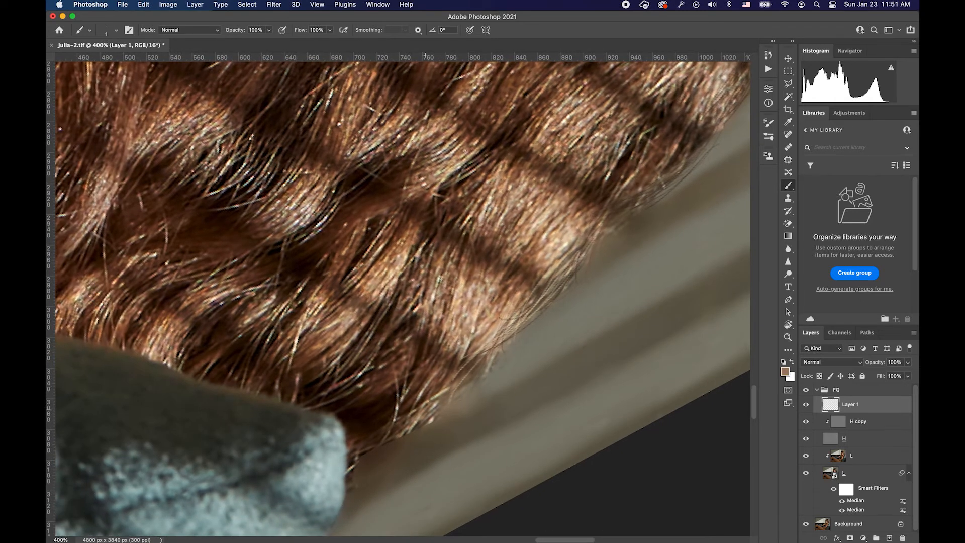
pyautogui.press('r')
pyautogui.moveTo(501, 388)
pyautogui.mouseDown()
pyautogui.moveTo(468, 352)
pyautogui.moveTo(443, 370)
pyautogui.moveTo(497, 394)
pyautogui.moveTo(463, 399)
pyautogui.moveTo(480, 415)
pyautogui.moveTo(419, 427)
pyautogui.moveTo(408, 283)
pyautogui.mouseUp()
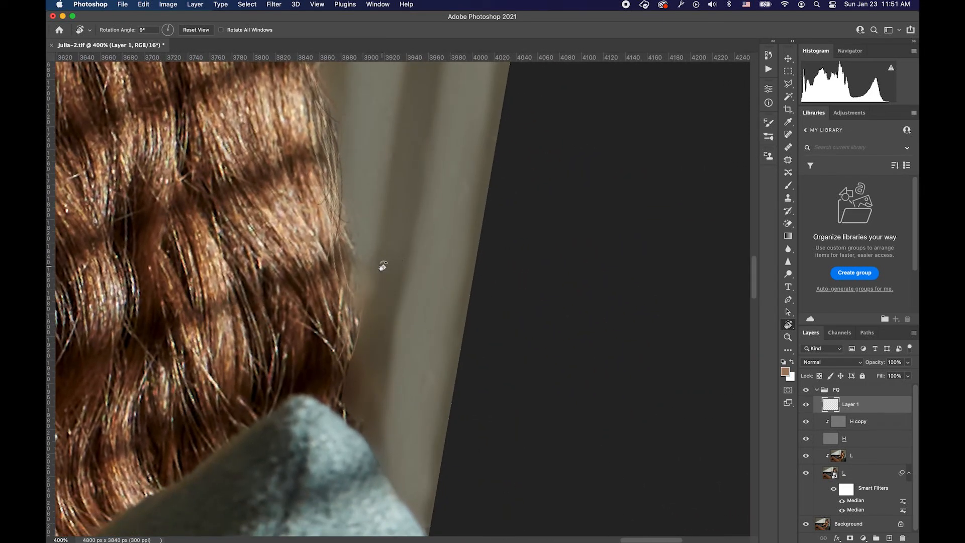
pyautogui.press('b')
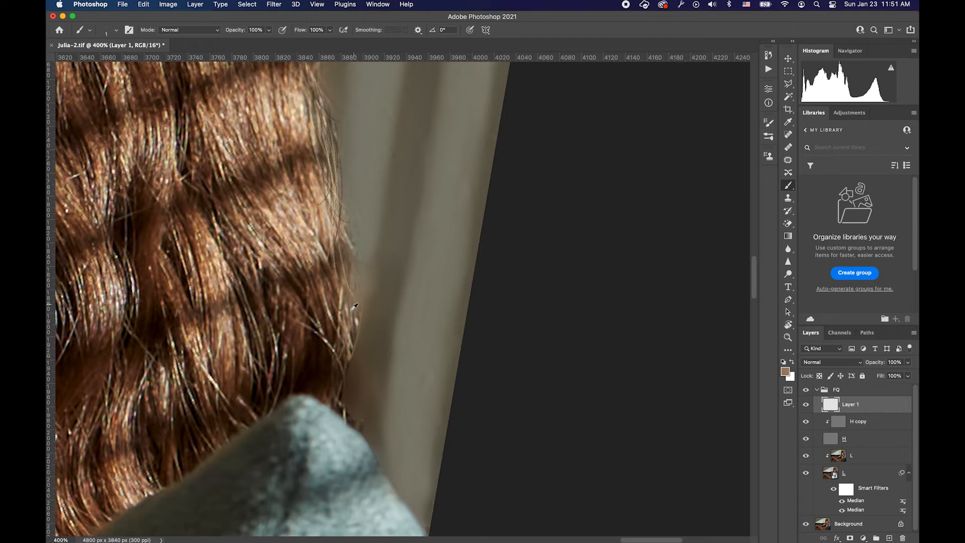
pyautogui.keyDown('alt'); pyautogui.click(327, 313); pyautogui.keyUp('alt')
pyautogui.keyDown('alt'); pyautogui.click(352, 308); pyautogui.keyUp('alt')
pyautogui.moveTo(349, 358)
pyautogui.mouseDown()
pyautogui.moveTo(344, 399)
pyautogui.moveTo(355, 426)
pyautogui.moveTo(351, 389)
pyautogui.mouseUp()
pyautogui.keyDown('alt'); pyautogui.click(355, 349); pyautogui.keyUp('alt')
pyautogui.keyDown('alt'); pyautogui.click(355, 266); pyautogui.keyUp('alt')
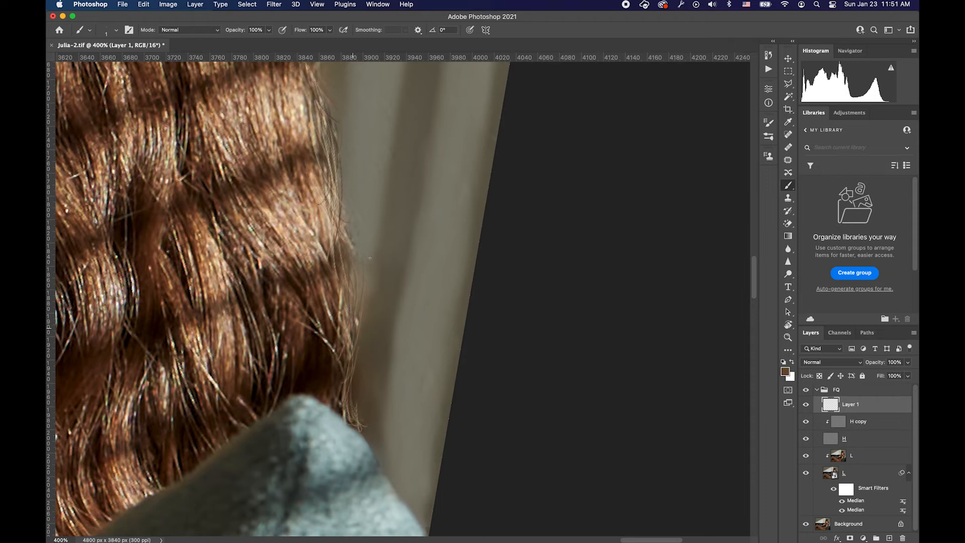
# - Paint brown strands along the back outline above the hair tips, sampling the local hair color
pyautogui.scroll(5, 362, 279)
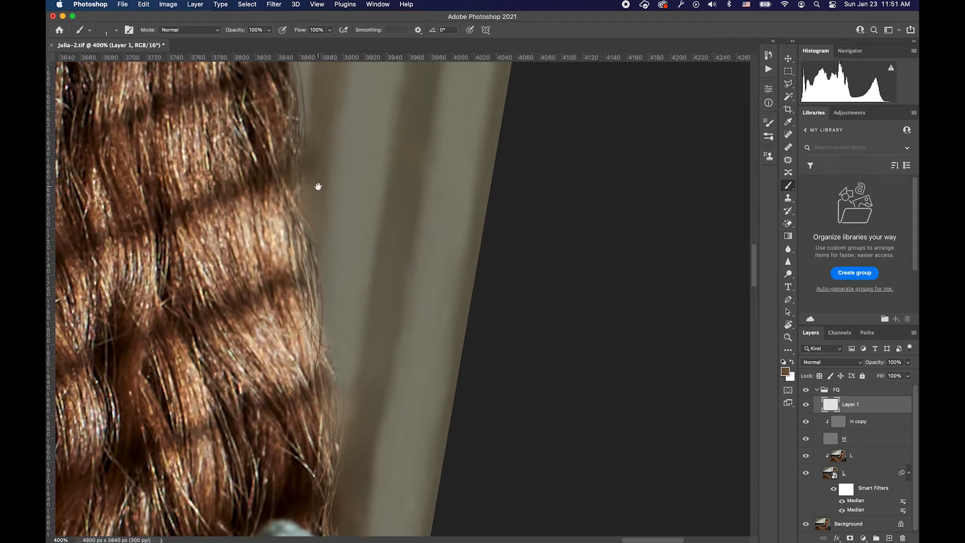
pyautogui.moveTo(318, 187); pyautogui.dragTo(338, 256)
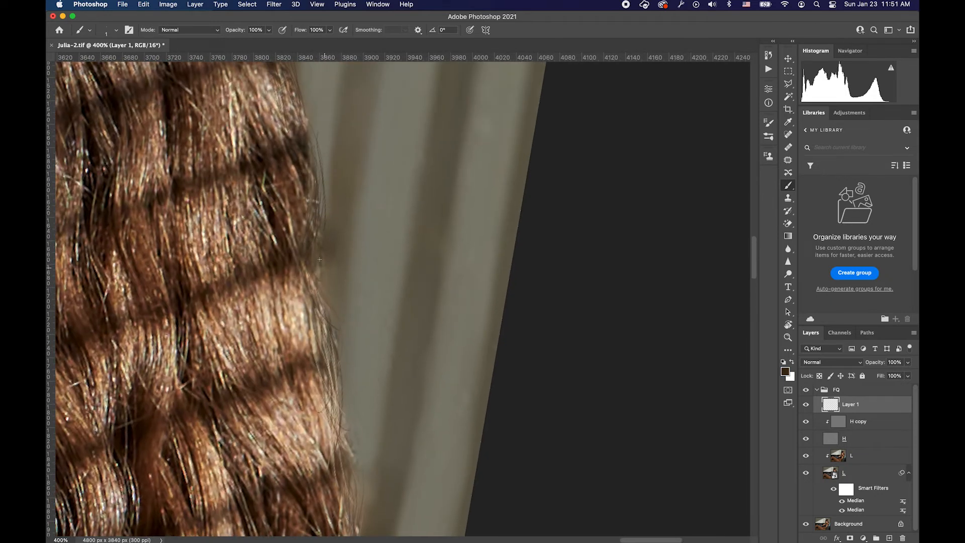
pyautogui.moveTo(322, 268); pyautogui.dragTo(324, 299)
pyautogui.moveTo(339, 139); pyautogui.dragTo(319, 255)
pyautogui.keyDown('alt'); pyautogui.click(320, 253); pyautogui.keyUp('alt')
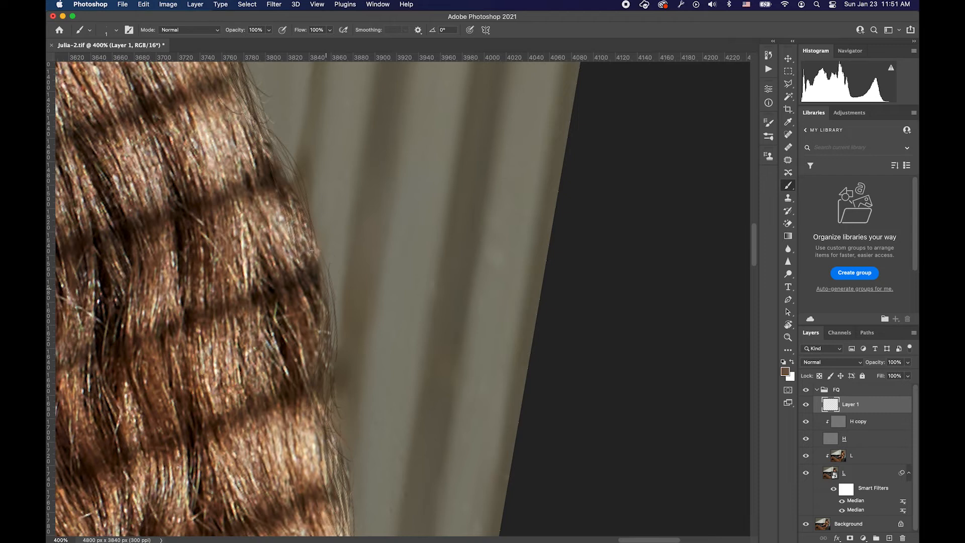
pyautogui.moveTo(288, 246); pyautogui.dragTo(286, 260)
pyautogui.scroll(5, 289, 254)
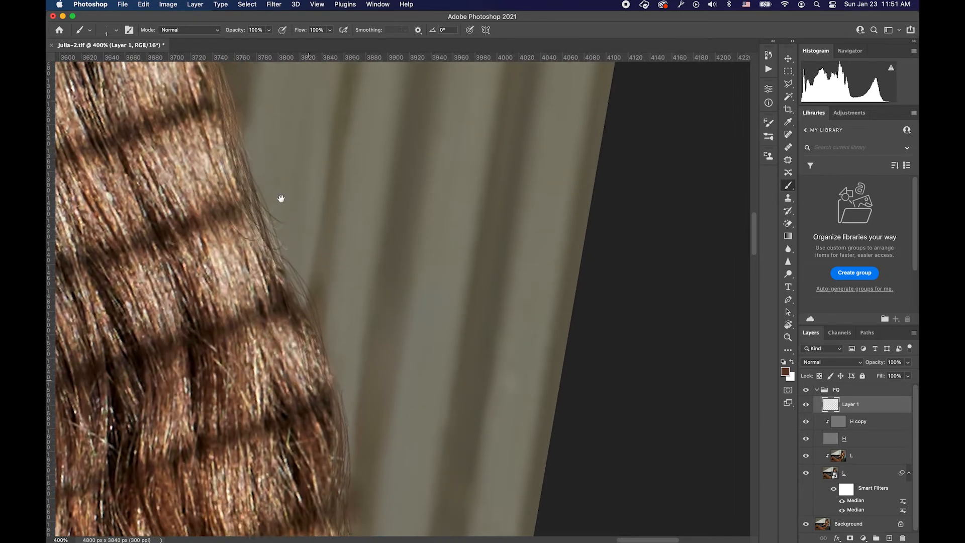
# - Sample alternating dark and light browns and add strands along the striped middle of the back outline
pyautogui.keyDown('alt'); pyautogui.click(295, 310); pyautogui.keyUp('alt')
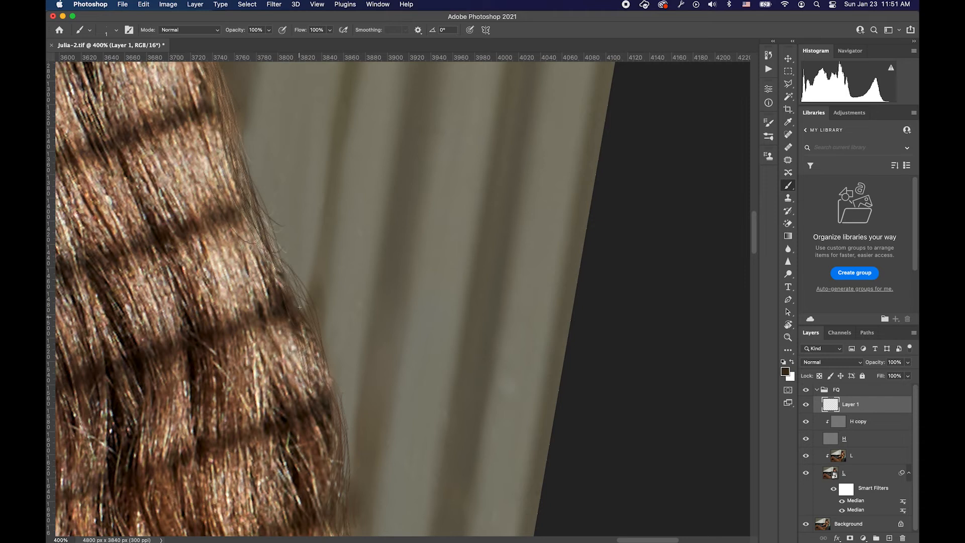
pyautogui.hscroll(-5, 286, 243)
pyautogui.keyDown('alt'); pyautogui.click(274, 247); pyautogui.keyUp('alt')
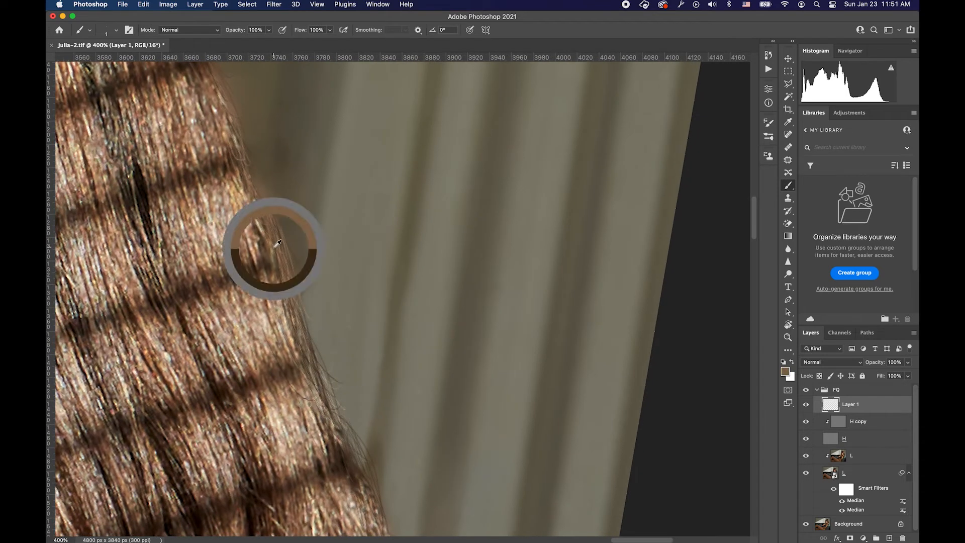
pyautogui.scroll(3, 273, 201)
pyautogui.keyDown('alt'); pyautogui.click(261, 255); pyautogui.keyUp('alt')
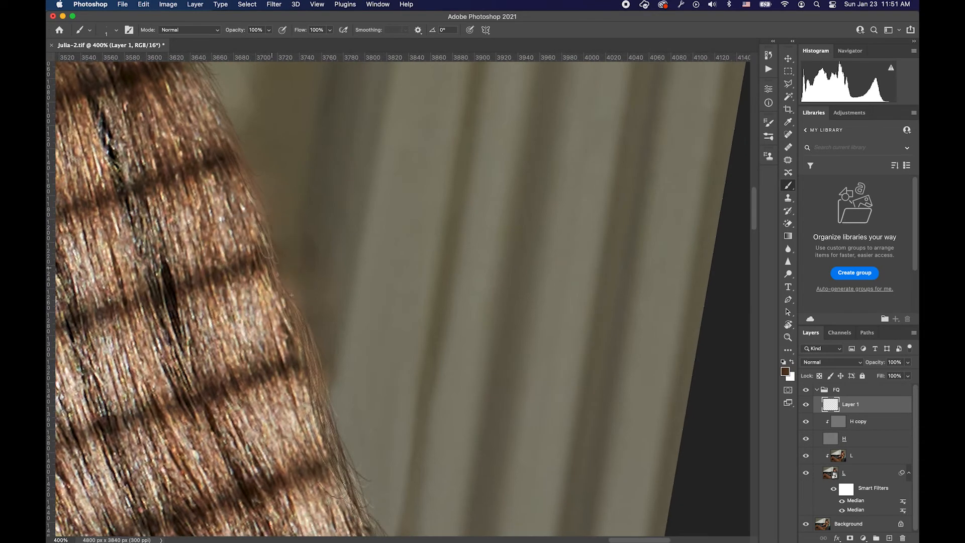
pyautogui.keyDown('alt'); pyautogui.click(255, 215); pyautogui.keyUp('alt')
# - Sample several browns and paint fine strands over the smooth upper back edge of the hair
pyautogui.press('super+1')
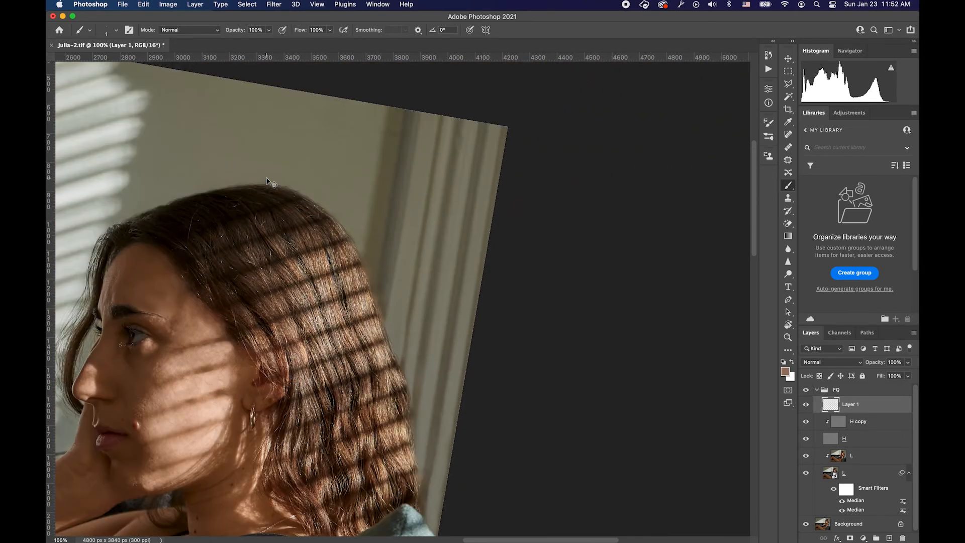
pyautogui.press('super+plus')
pyautogui.press('super+plus')
pyautogui.moveTo(349, 263); pyautogui.dragTo(375, 334)
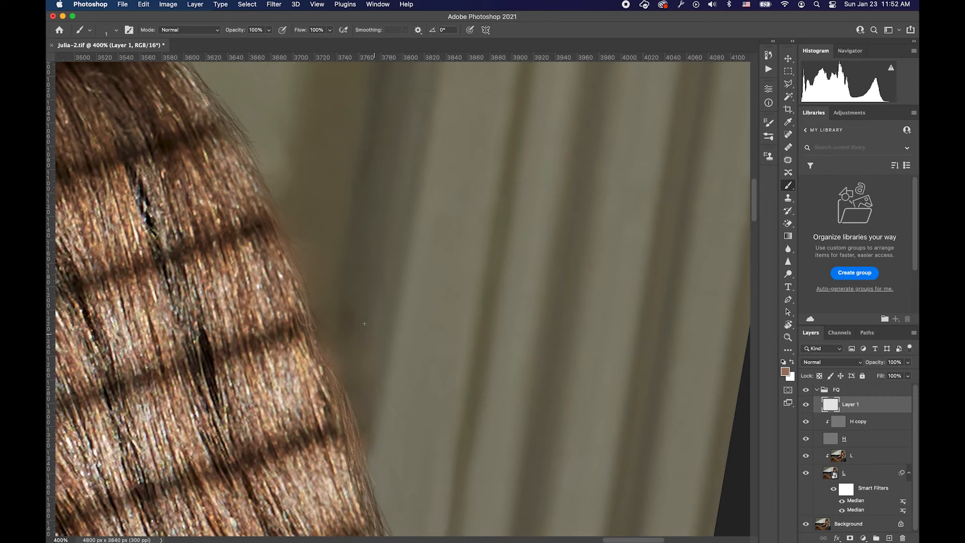
pyautogui.keyDown('alt'); pyautogui.click(228, 183); pyautogui.keyUp('alt')
pyautogui.keyDown('alt'); pyautogui.click(209, 173); pyautogui.keyUp('alt')
pyautogui.keyDown('alt'); pyautogui.click(327, 369); pyautogui.keyUp('alt')
pyautogui.keyDown('alt'); pyautogui.click(293, 361); pyautogui.keyUp('alt')
pyautogui.moveTo(329, 349)
pyautogui.mouseDown()
pyautogui.moveTo(344, 405)
pyautogui.moveTo(351, 399)
pyautogui.mouseUp()
pyautogui.moveTo(324, 341); pyautogui.dragTo(314, 314)
# - Sample darker browns and add strands along the curve toward the crown of the head
pyautogui.scroll(5, 329, 312)
pyautogui.keyDown('alt'); pyautogui.click(229, 228); pyautogui.keyUp('alt')
pyautogui.scroll(2, 281, 271)
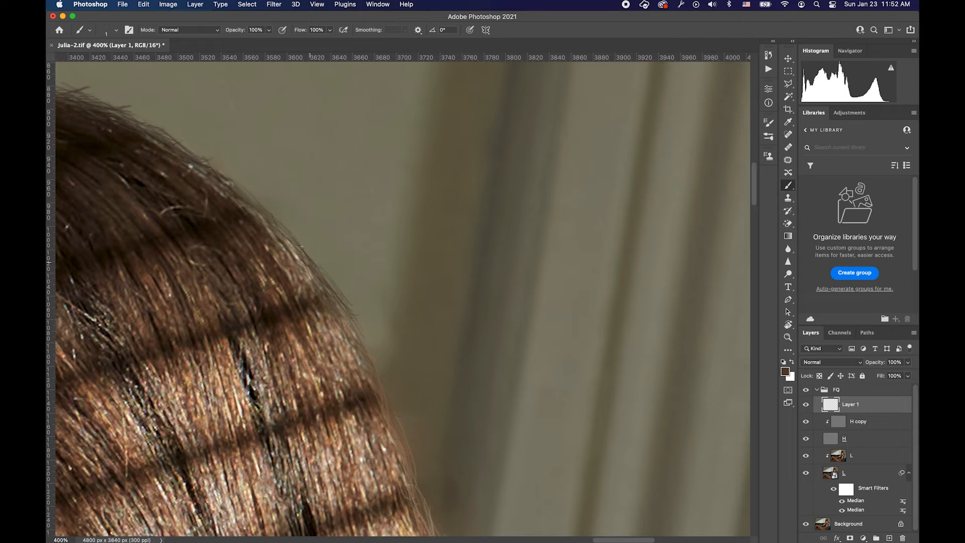
pyautogui.keyDown('alt'); pyautogui.click(229, 205); pyautogui.keyUp('alt')
pyautogui.scroll(3, 387, 323)
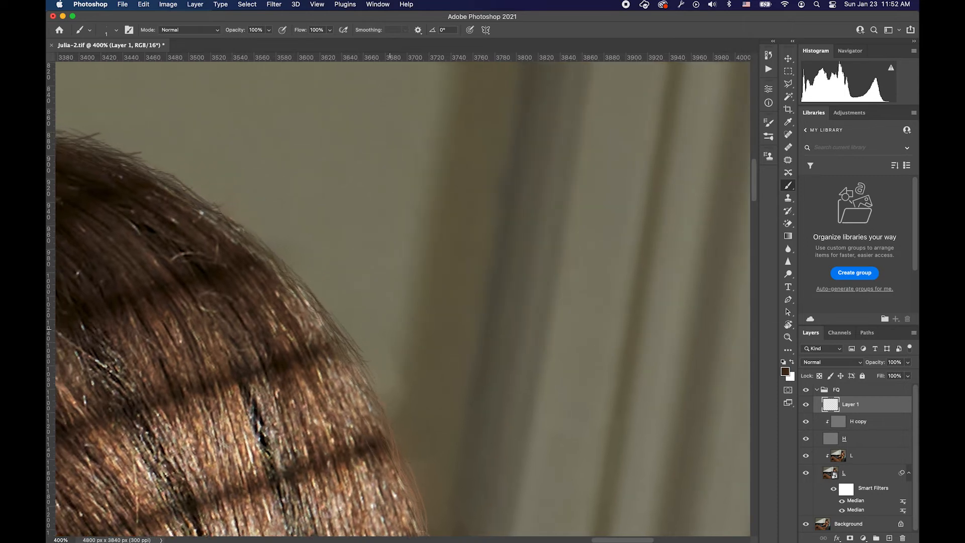
# - Paint dark brown strands along the shaded outer curve of the hair just below the crown
pyautogui.press('r')
pyautogui.moveTo(387, 323); pyautogui.dragTo(428, 328)
pyautogui.scroll(5, 383, 179)
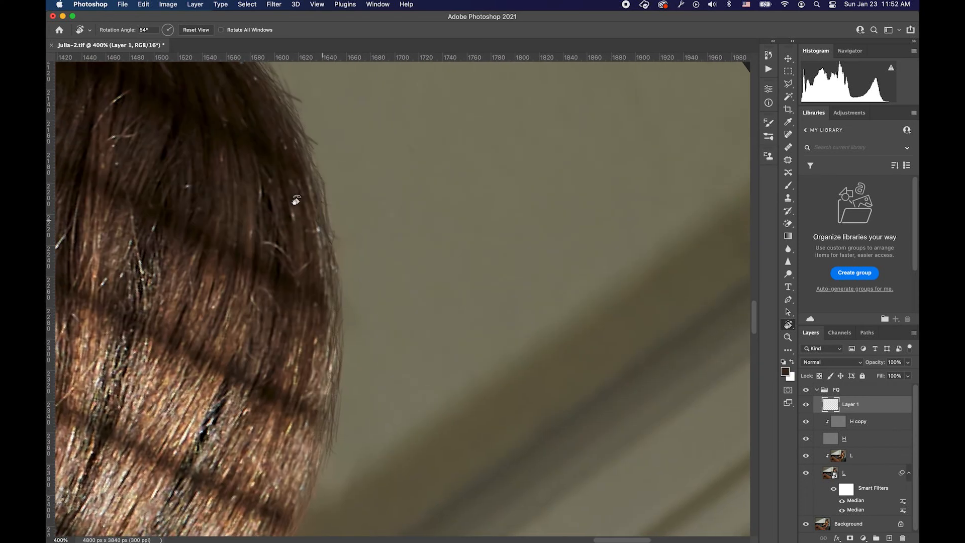
pyautogui.press('b')
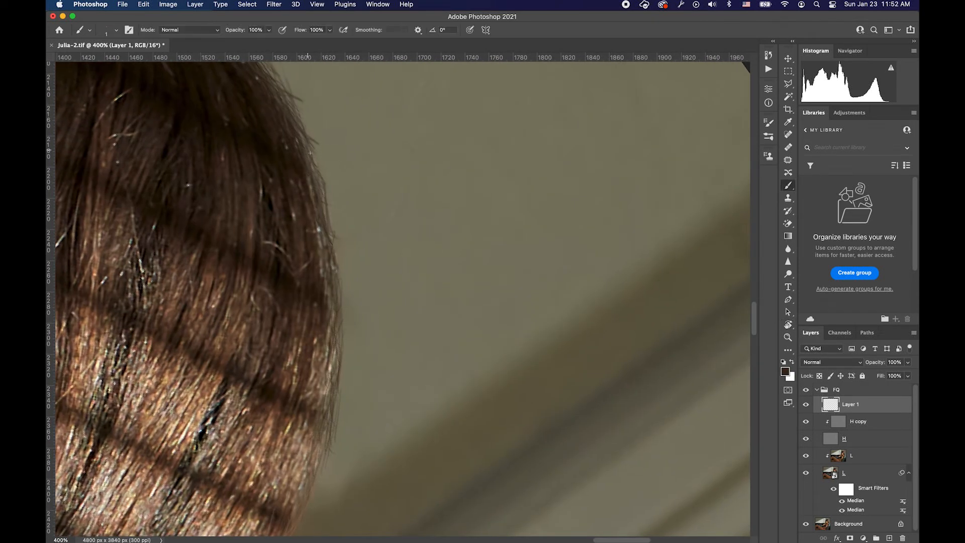
pyautogui.scroll(-3, 317, 276)
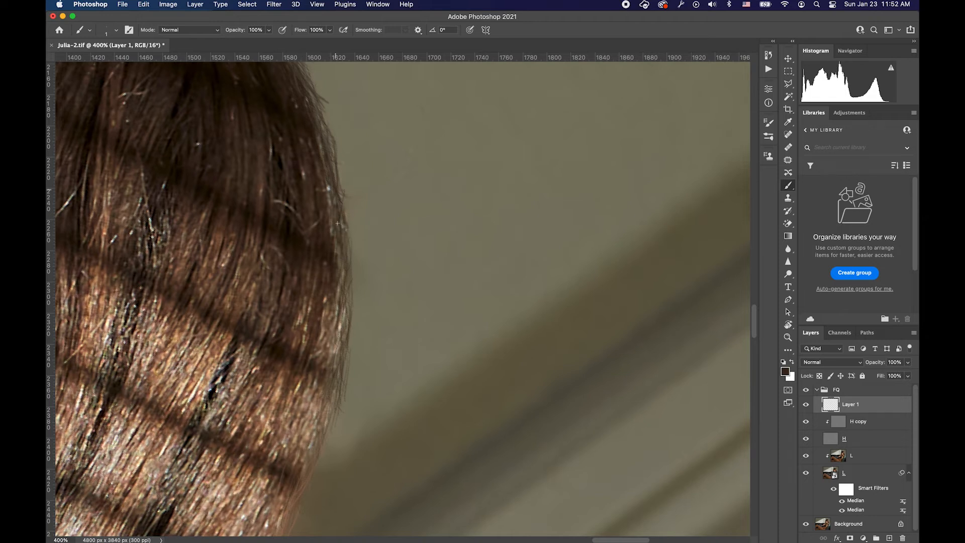
pyautogui.scroll(-5, 340, 289)
pyautogui.hscroll(-2, 340, 289)
# - Sample lighter browns and fill in strands where the crown curve passes into the sunlit back edge
pyautogui.keyDown('alt'); pyautogui.click(350, 275); pyautogui.keyUp('alt')
pyautogui.scroll(-6, 360, 327)
pyautogui.hscroll(-3, 360, 327)
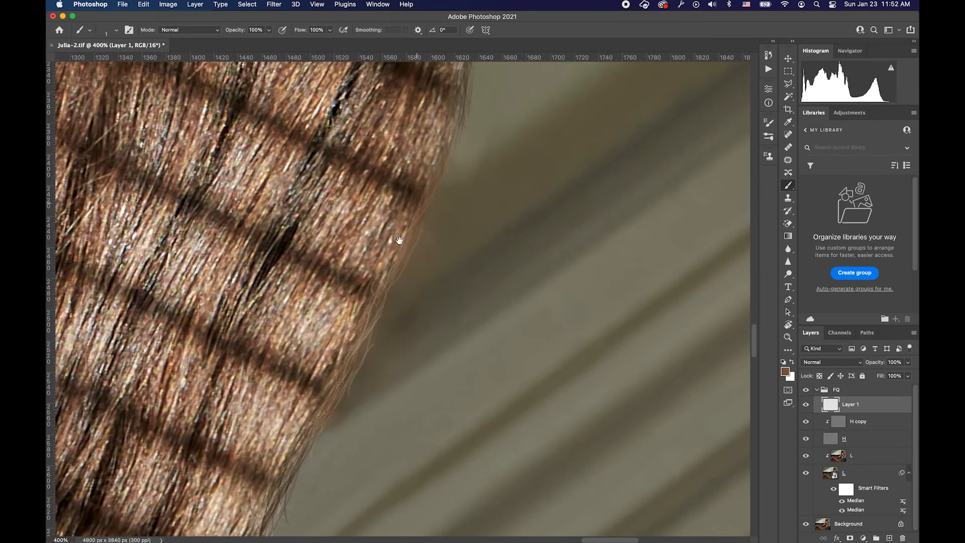
pyautogui.keyDown('alt'); pyautogui.click(357, 282); pyautogui.keyUp('alt')
pyautogui.keyDown('alt'); pyautogui.click(432, 176); pyautogui.keyUp('alt')
pyautogui.scroll(4, 450, 175)
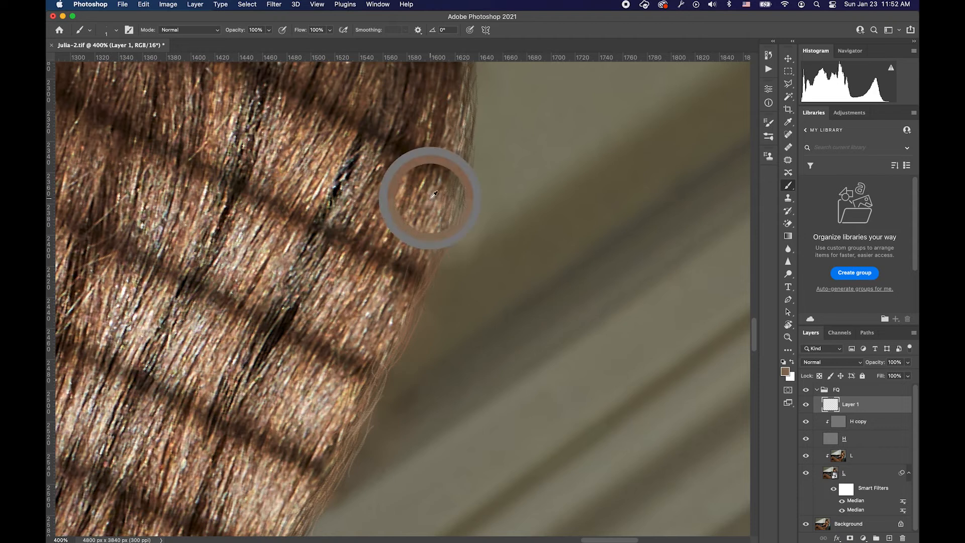
# - Toggle the visibility of Layer 1 repeatedly to compare the hair outline with and without the painted strands
pyautogui.scroll(-5, 436, 187)
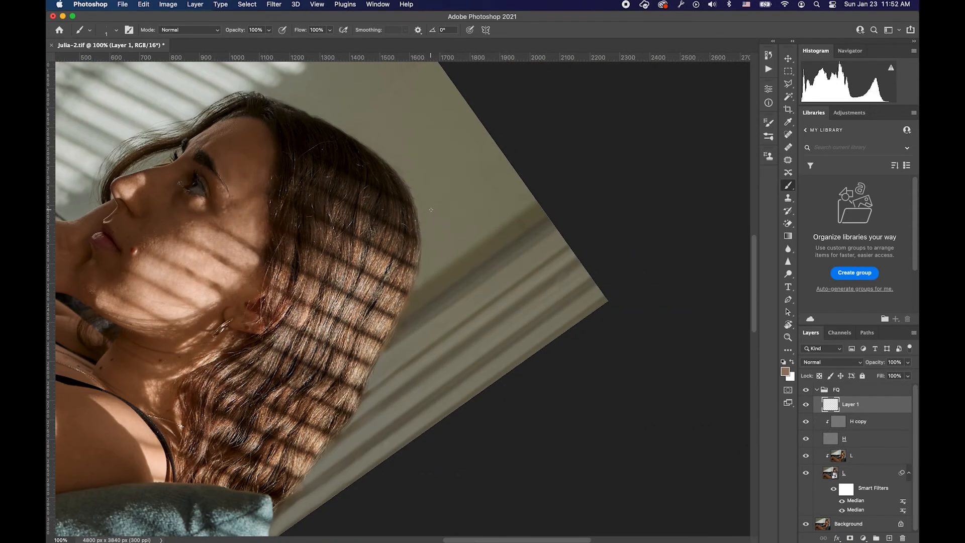
pyautogui.scroll(-2, 432, 210)
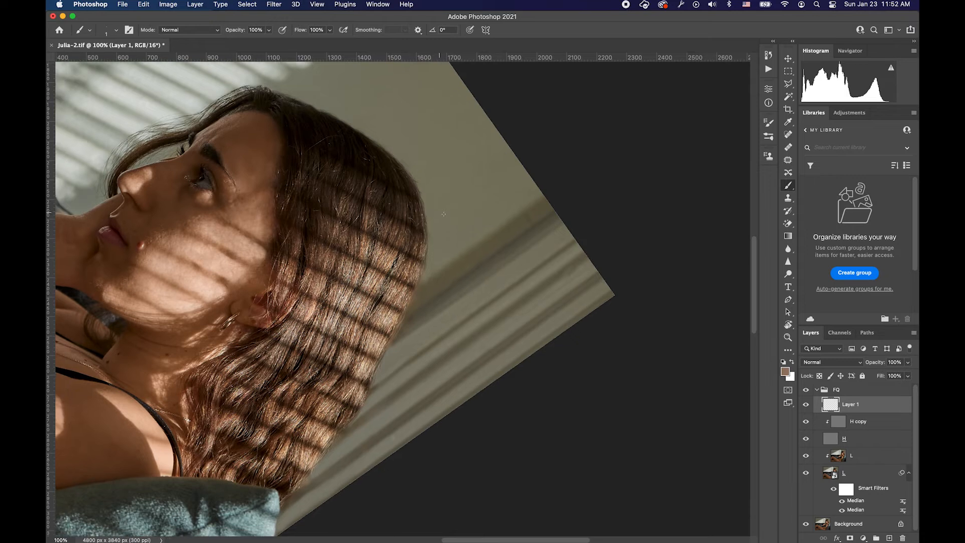
pyautogui.scroll(5, 471, 233)
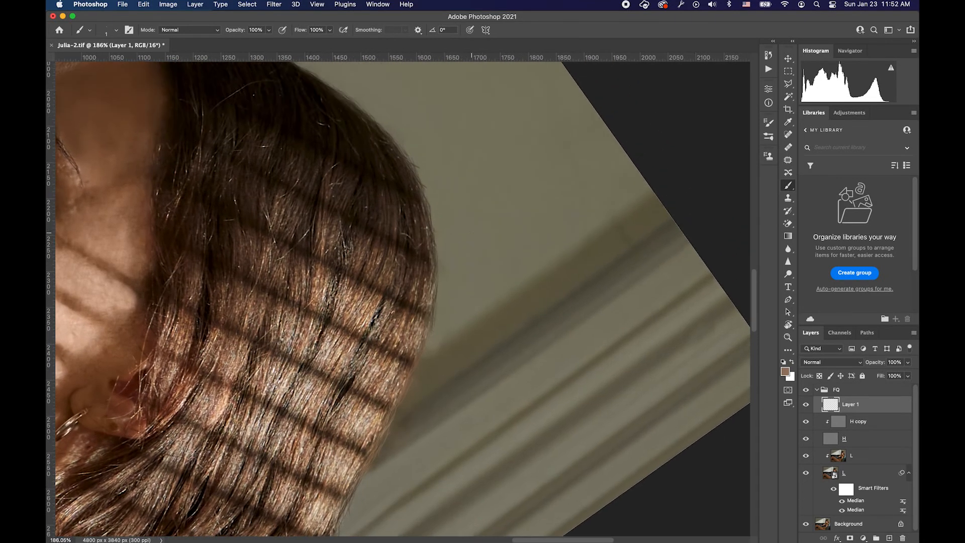
pyautogui.click(808, 405)
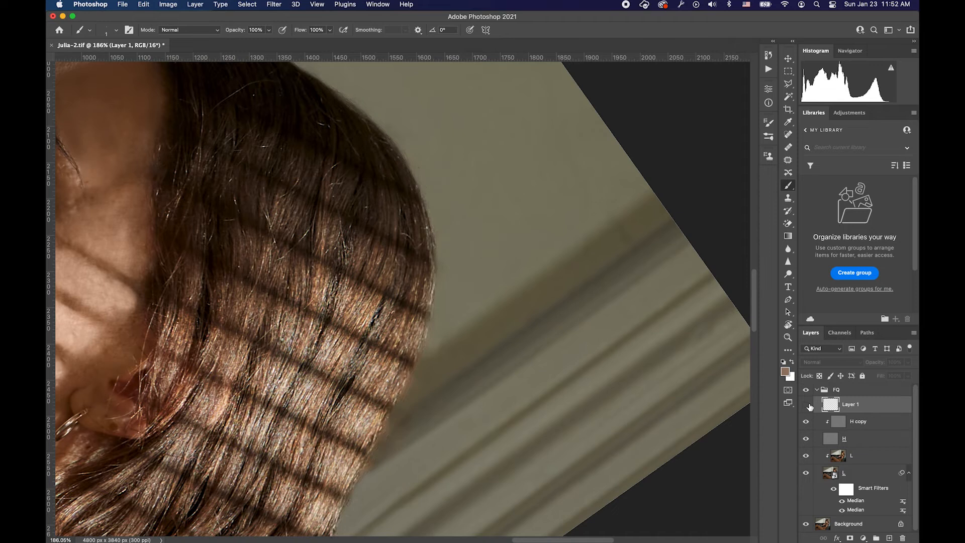
pyautogui.click(807, 405)
pyautogui.click(807, 406)
pyautogui.click(807, 405)
pyautogui.click(807, 406)
pyautogui.click(807, 405)
pyautogui.click(808, 405)
pyautogui.click(808, 405)
pyautogui.click(808, 405)
pyautogui.click(807, 405)
# - Convert the painted strands layer, Layer 1, to a smart object
pyautogui.scroll(-5, 598, 346)
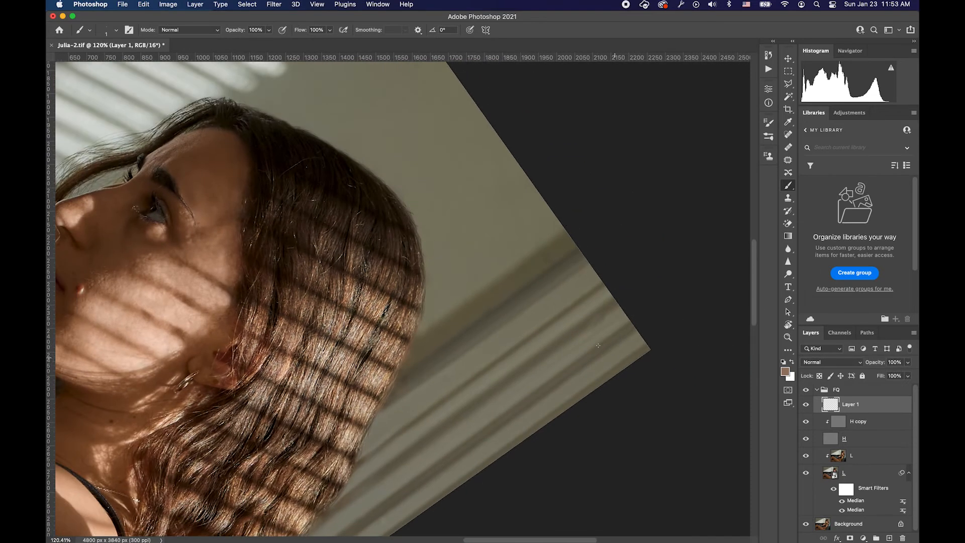
pyautogui.scroll(1, 598, 345)
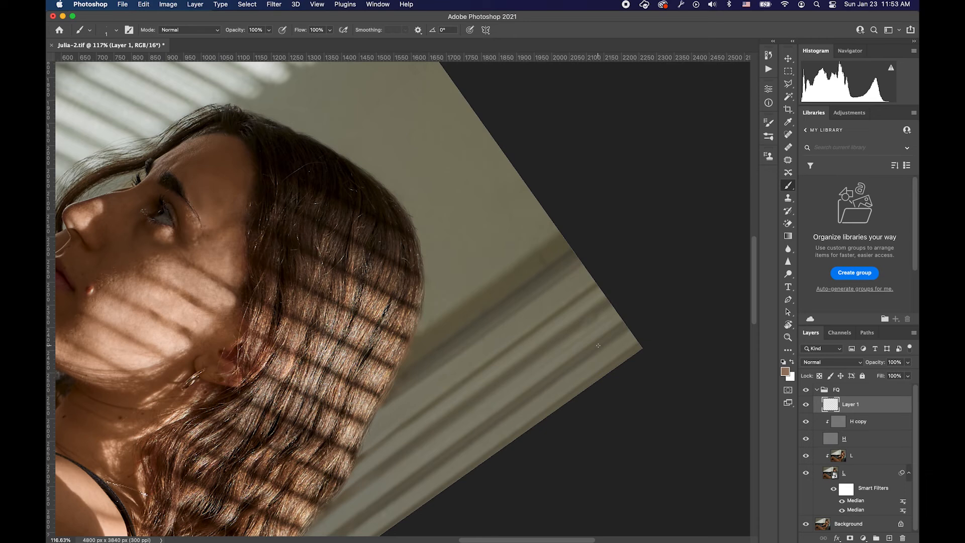
pyautogui.rightClick(858, 402)
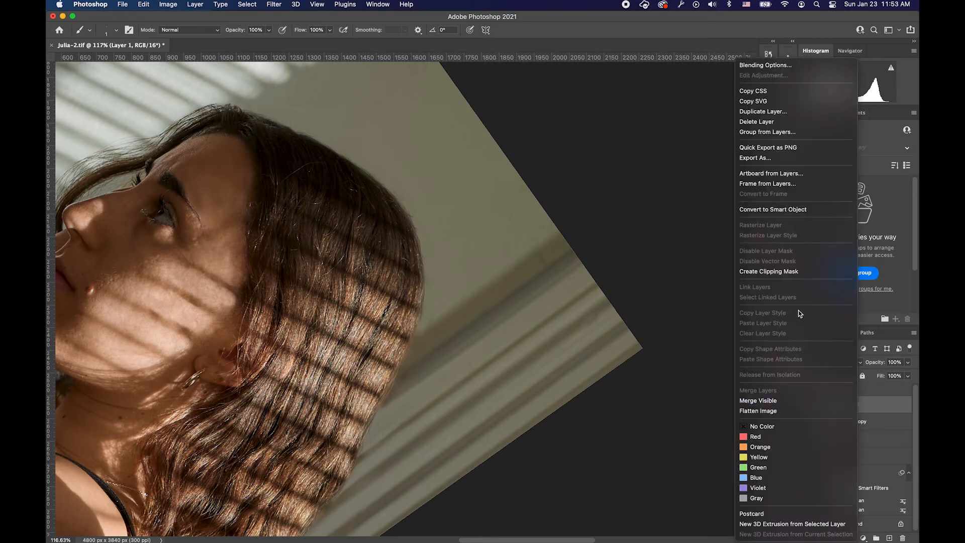
pyautogui.click(777, 213)
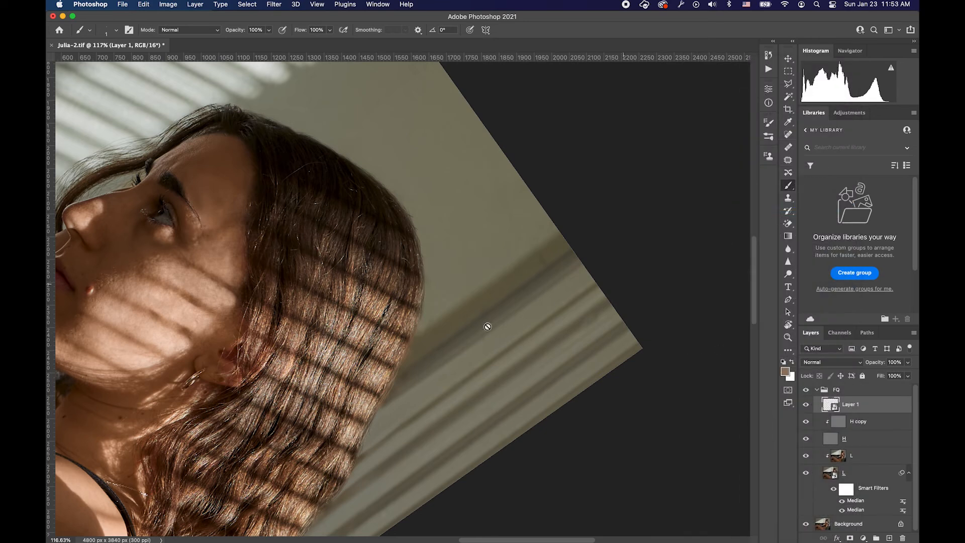
# - Apply a Gaussian Blur with a 0.5-pixel radius to the painted hair strands on Layer 1
pyautogui.scroll(7, 423, 339)
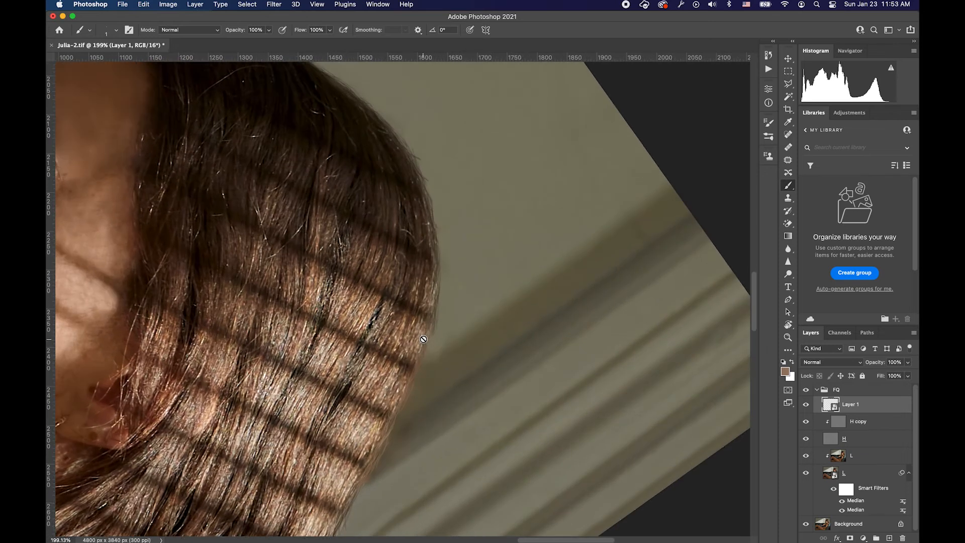
pyautogui.click(255, 4)
pyautogui.moveTo(273, 5)
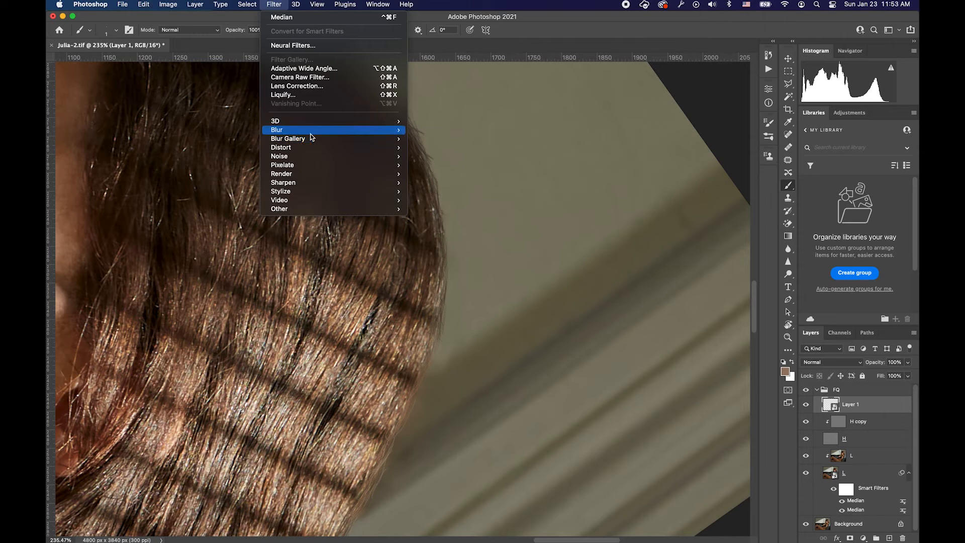
pyautogui.moveTo(382, 131)
pyautogui.click(423, 164)
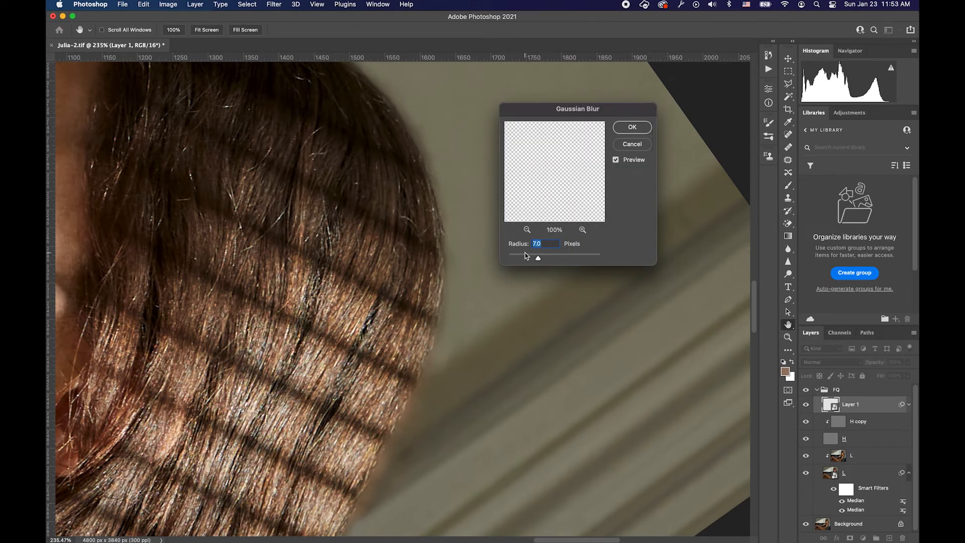
pyautogui.write('1')
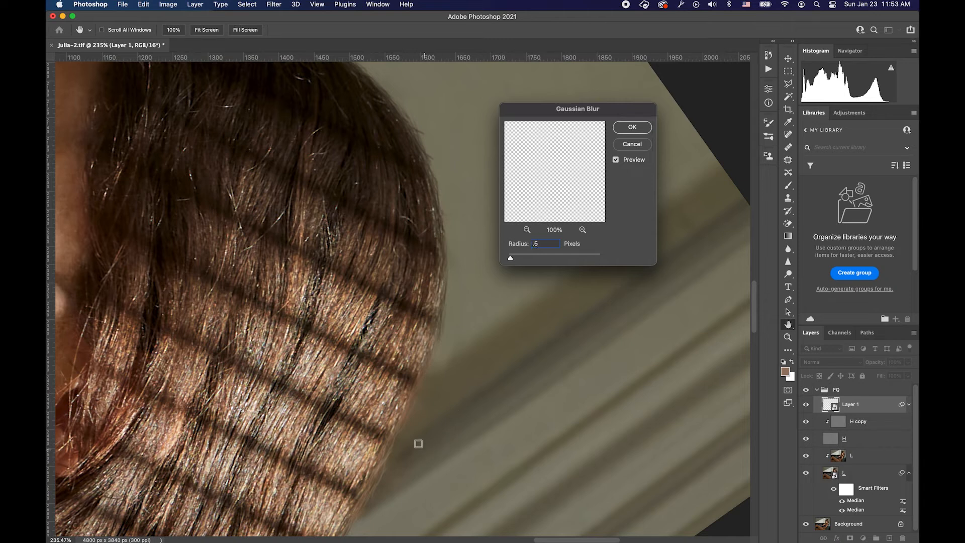
pyautogui.press('Tab')
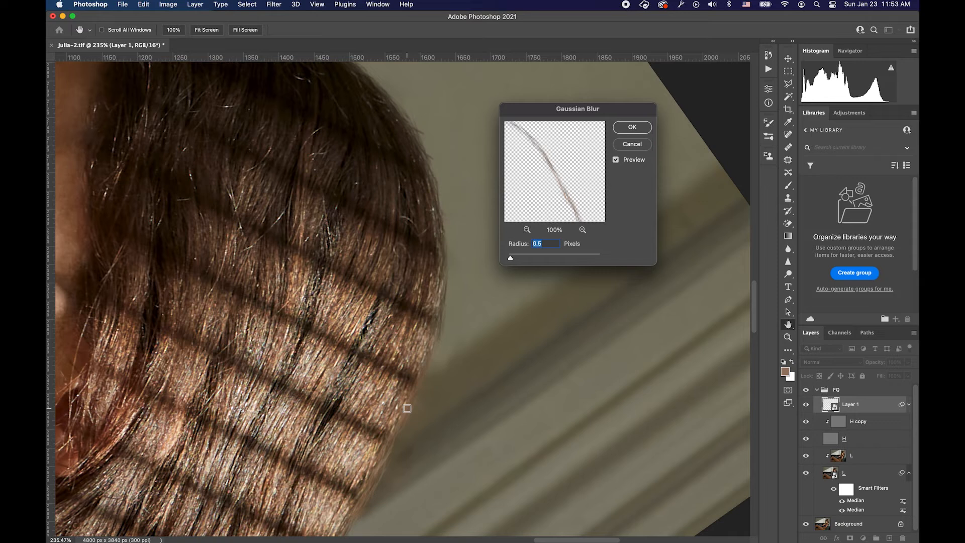
pyautogui.scroll(-5, 407, 408)
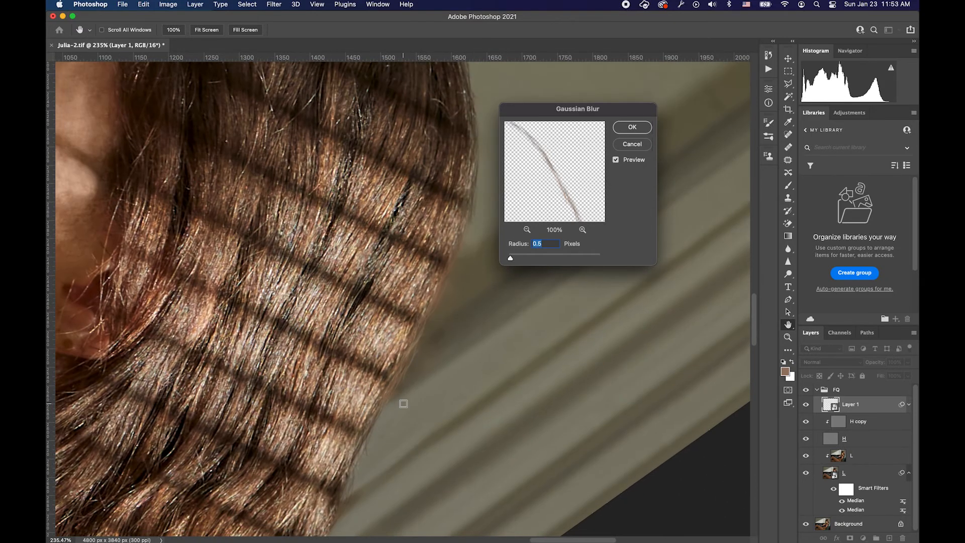
pyautogui.scroll(3, 403, 403)
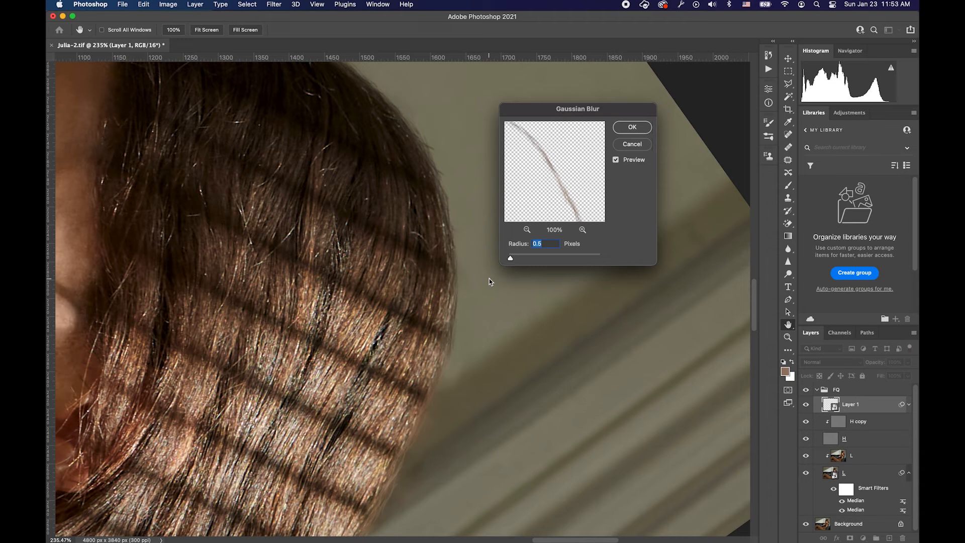
pyautogui.press('Return')
# - Add 2% uniform monochromatic noise to the painted hair strands on Layer 1
pyautogui.click(274, 4)
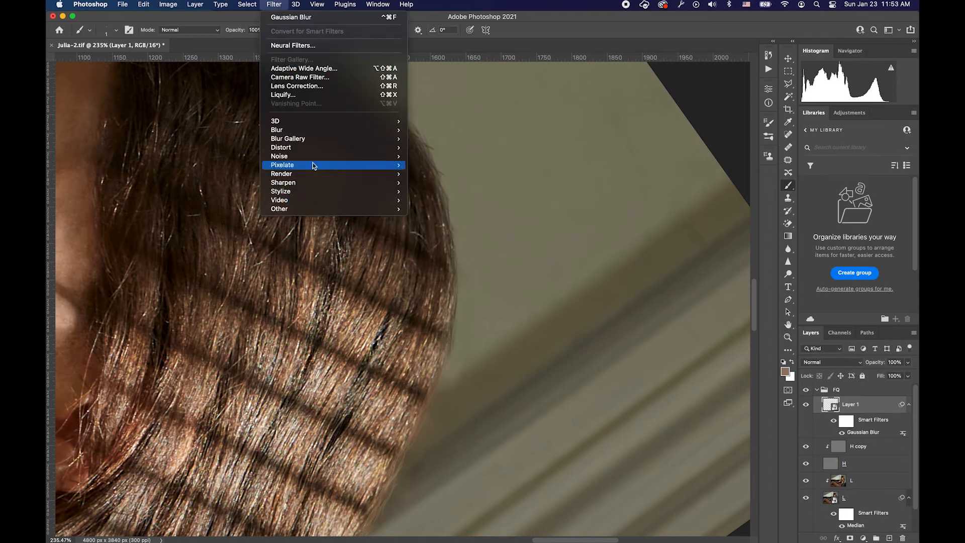
pyautogui.moveTo(382, 156)
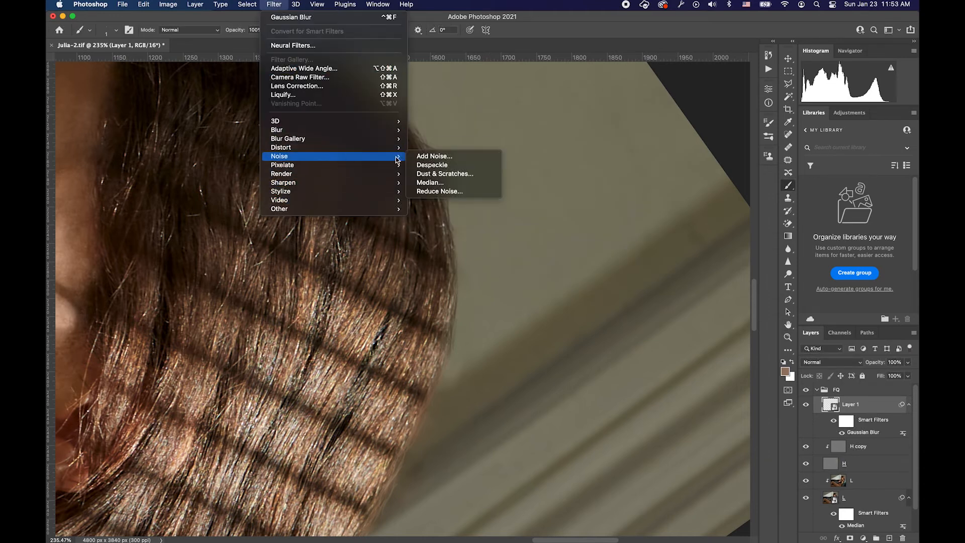
pyautogui.click(430, 157)
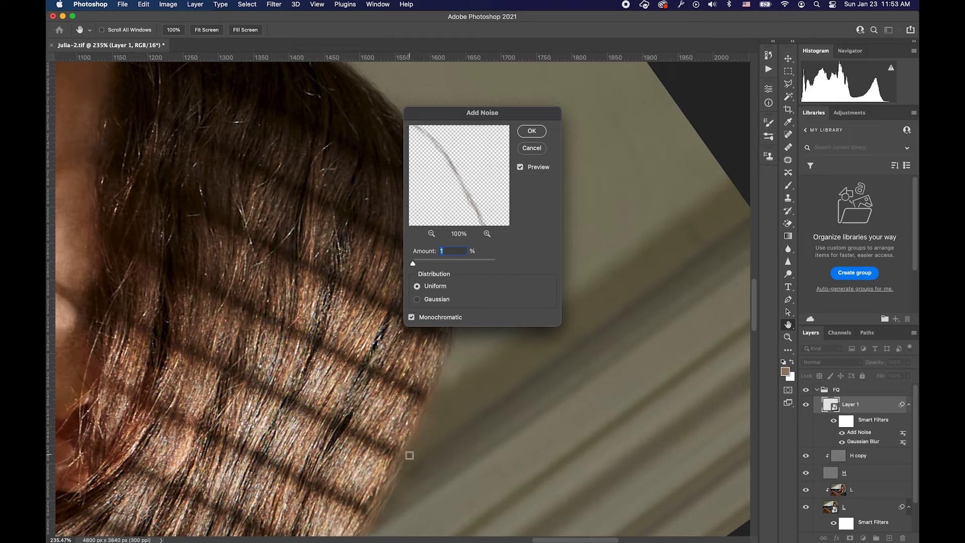
pyautogui.moveTo(409, 450); pyautogui.dragTo(410, 449)
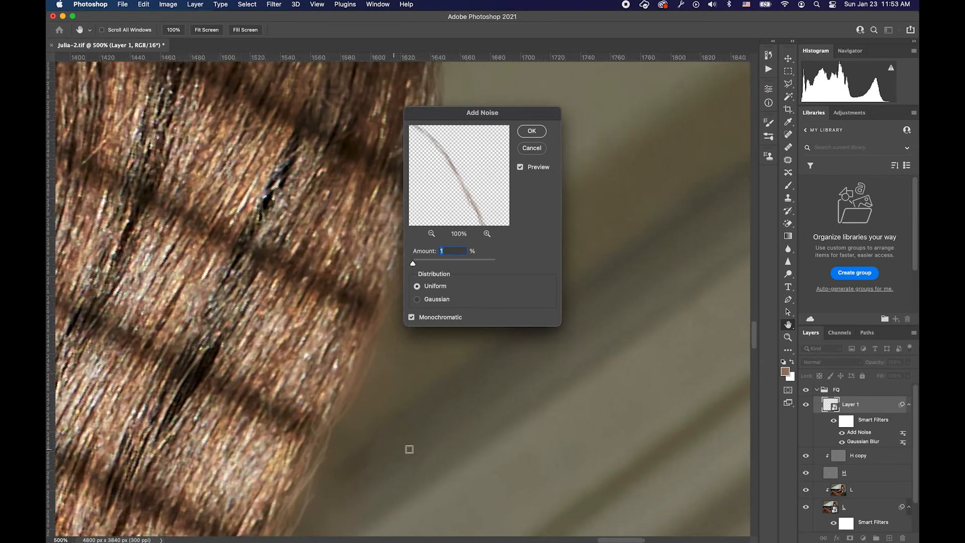
pyautogui.hscroll(3, 409, 449)
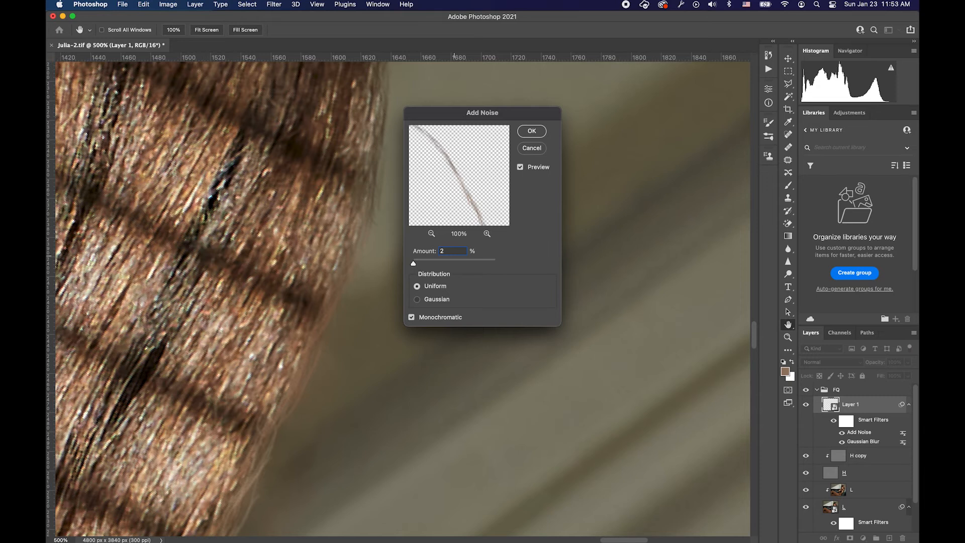
pyautogui.press('Return')
pyautogui.scroll(-5, 455, 282)
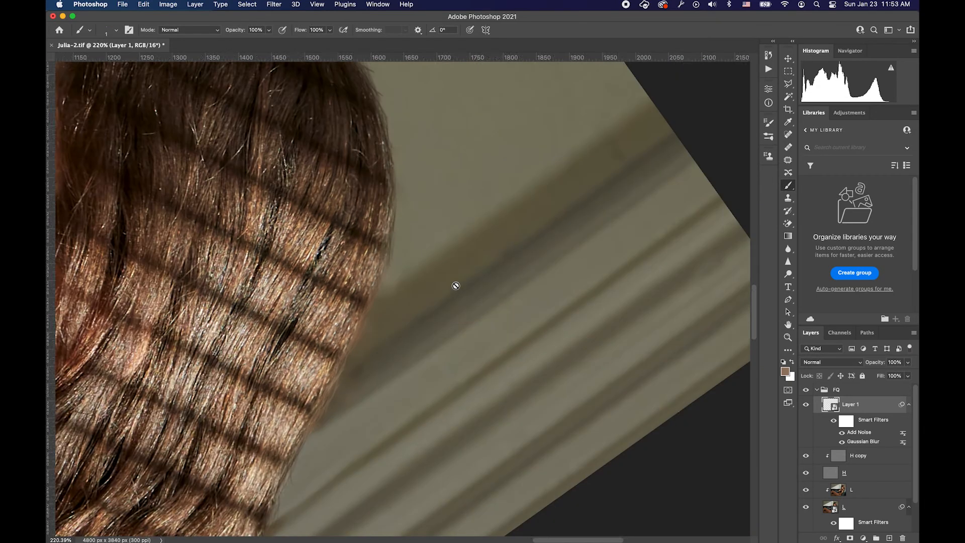
# - Toggle the visibility of Layer 1 to compare the hair with and without the blurred, noise-textured strands
pyautogui.scroll(-4, 577, 334)
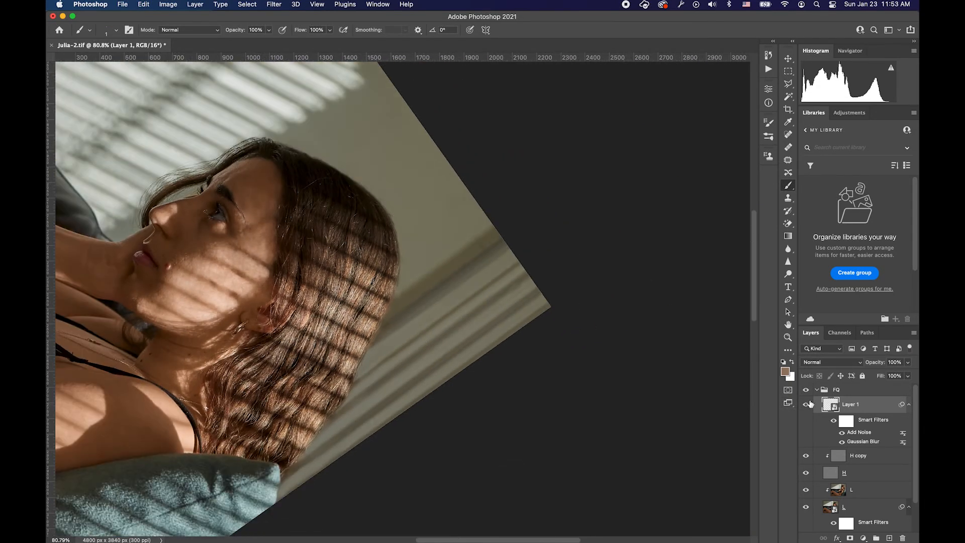
pyautogui.click(807, 405)
pyautogui.click(806, 405)
pyautogui.click(807, 405)
pyautogui.click(806, 405)
pyautogui.click(806, 405)
pyautogui.click(806, 405)
# - Reset the canvas rotation to 0° and fit the whole image in the window
pyautogui.scroll(-1, 402, 301)
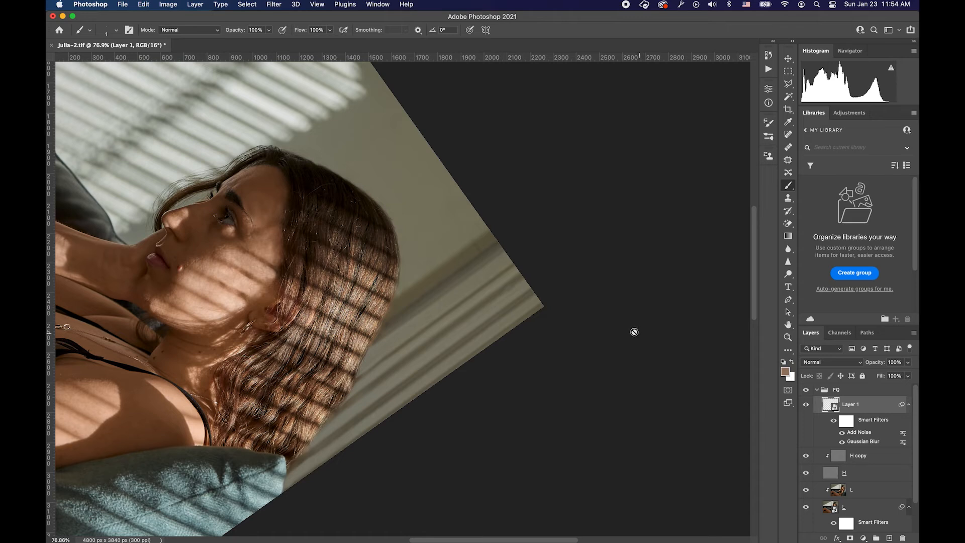
pyautogui.press('r')
pyautogui.click(196, 30)
pyautogui.scroll(-5, 356, 235)
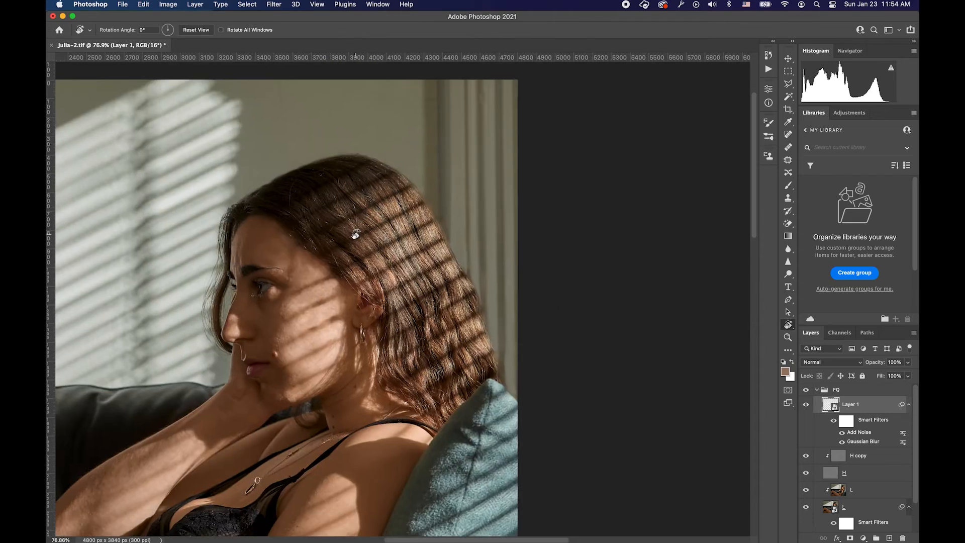
pyautogui.press('super+0')
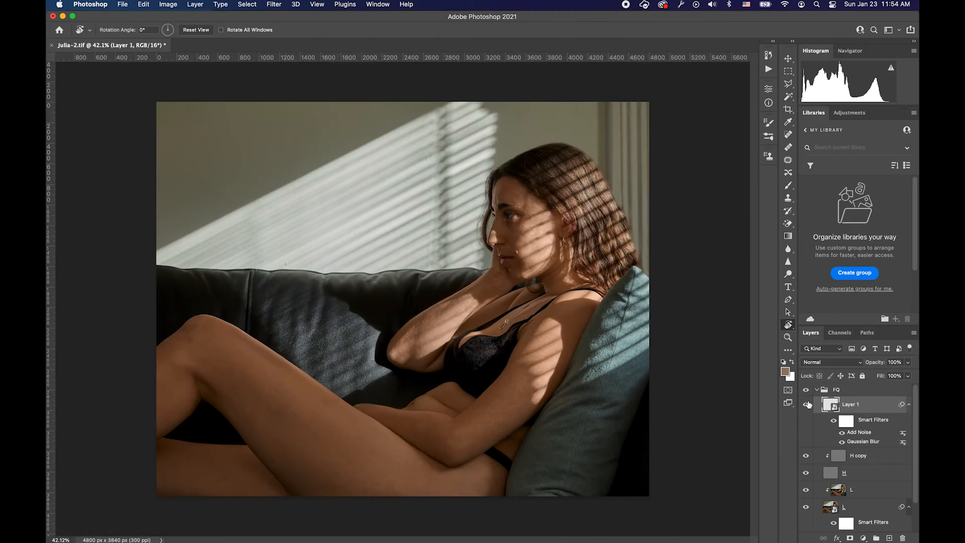
# - Collapse the FQ group and toggle its visibility repeatedly to compare the retouched image with the original
pyautogui.click(817, 391)
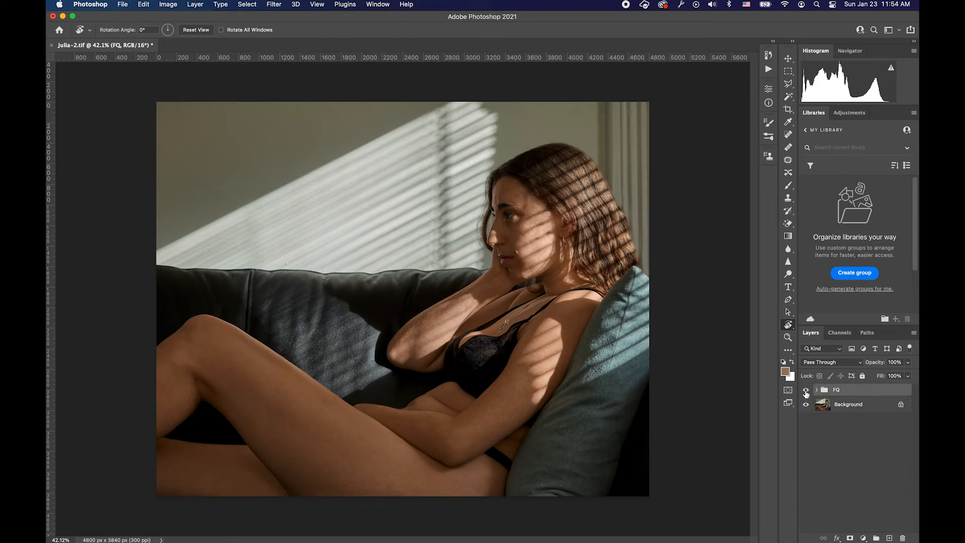
pyautogui.click(806, 390)
pyautogui.click(806, 390)
pyautogui.click(806, 390)
pyautogui.click(806, 390)
pyautogui.click(806, 391)
pyautogui.click(806, 391)
pyautogui.click(806, 391)
pyautogui.click(806, 392)
pyautogui.click(806, 391)
pyautogui.click(806, 391)
pyautogui.click(806, 391)
pyautogui.click(806, 391)
# - Stamp all visible layers into a new layer and apply a High Pass filter with a 21-pixel radius
pyautogui.press('super+alt+shift+e')
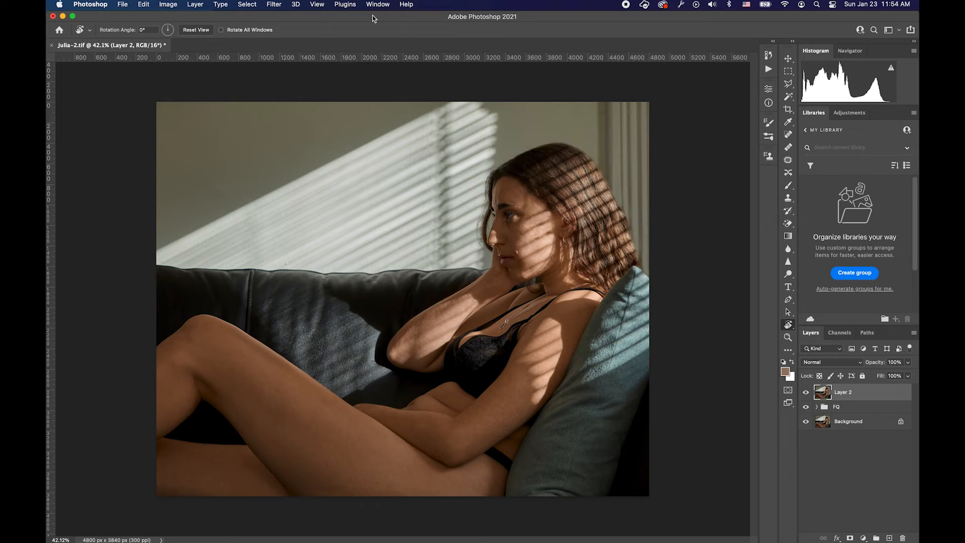
pyautogui.click(345, 5)
pyautogui.moveTo(272, 4)
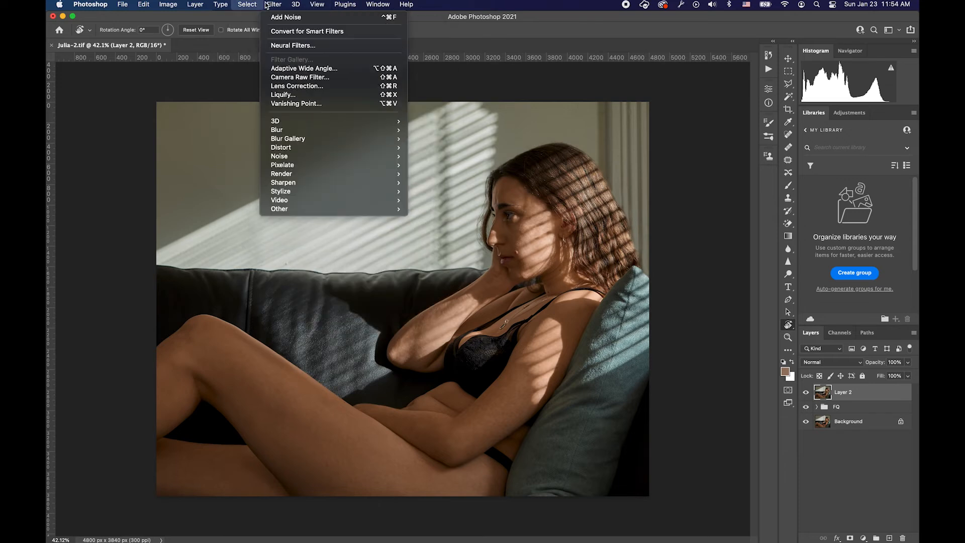
pyautogui.moveTo(336, 208)
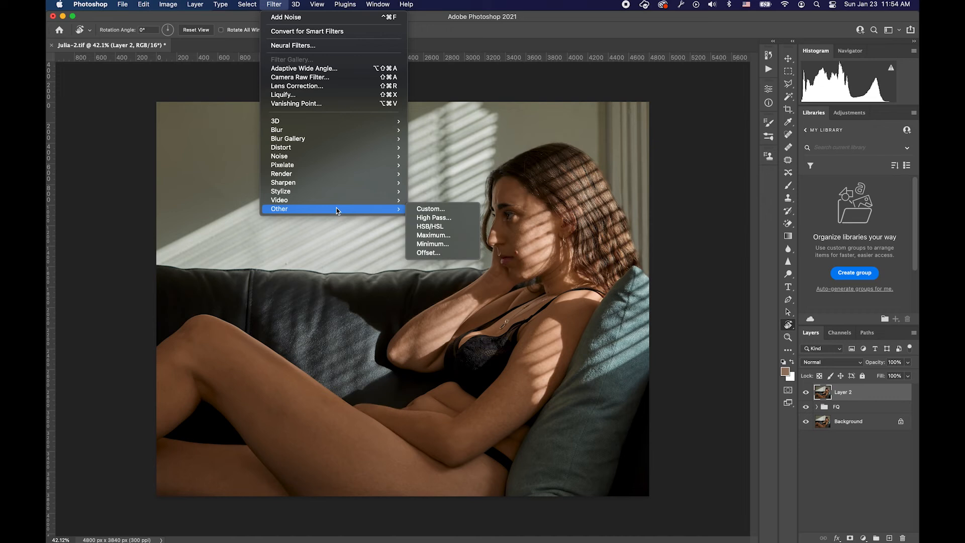
pyautogui.click(435, 218)
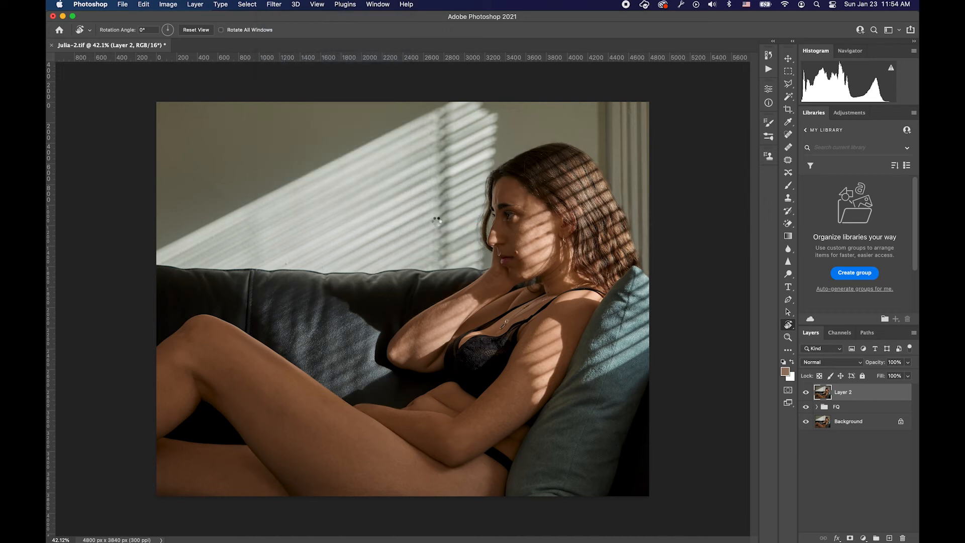
pyautogui.write('3')
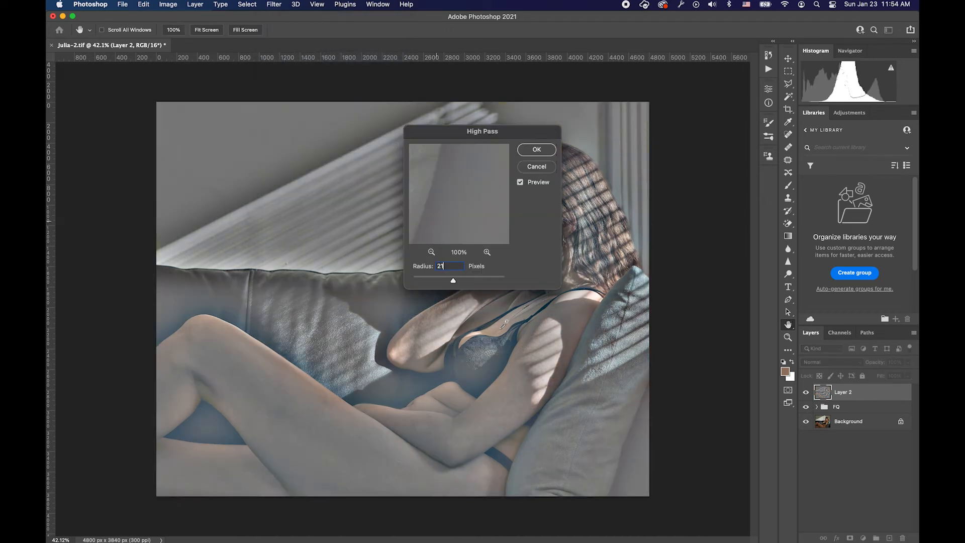
pyautogui.press('Return')
# - Invert the high-pass layer, Layer 2, and apply a Gaussian Blur with a 7-pixel radius to it
pyautogui.press('r')
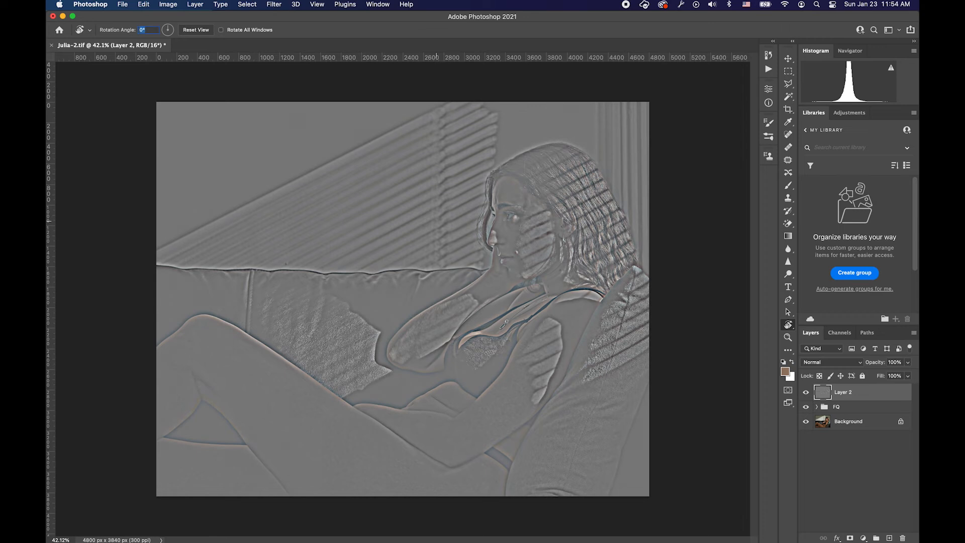
pyautogui.click(274, 4)
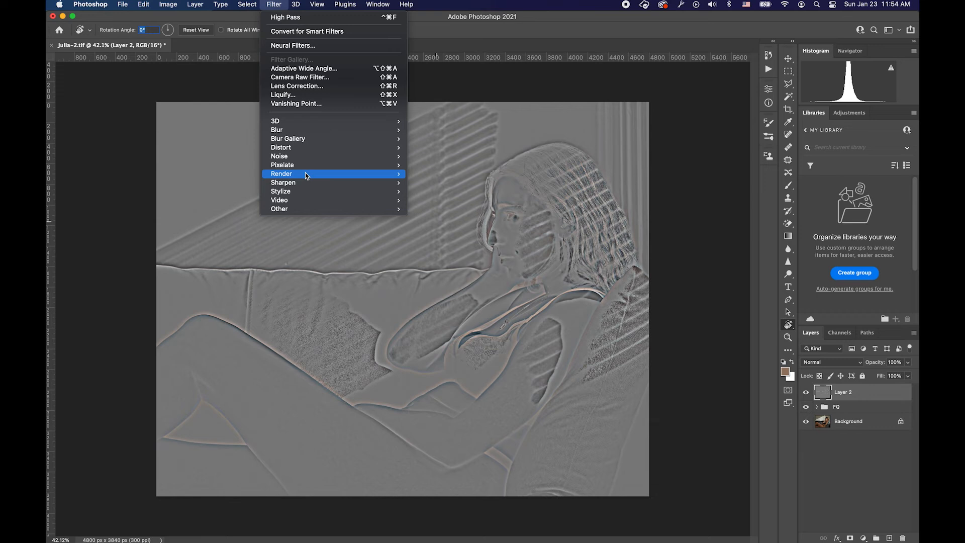
pyautogui.moveTo(306, 176)
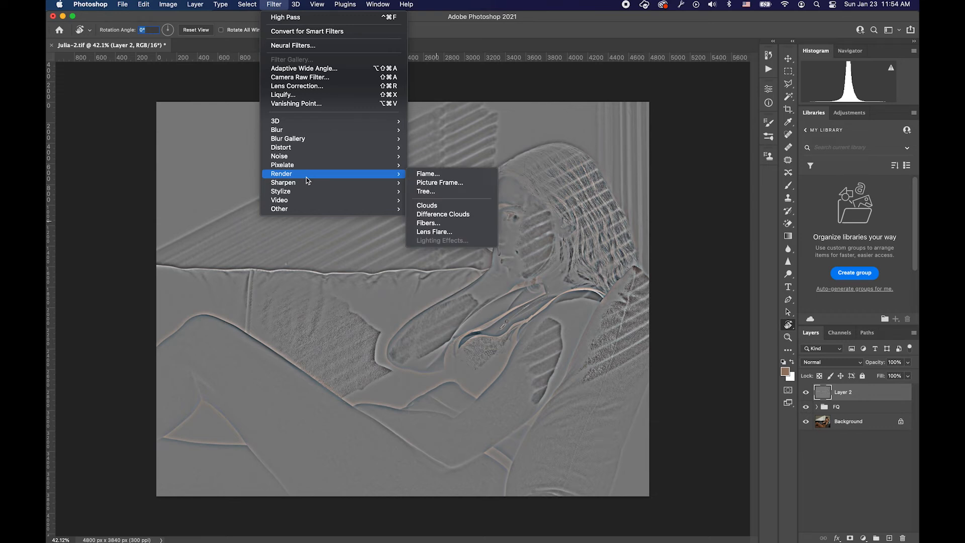
pyautogui.moveTo(315, 130)
pyautogui.click(429, 167)
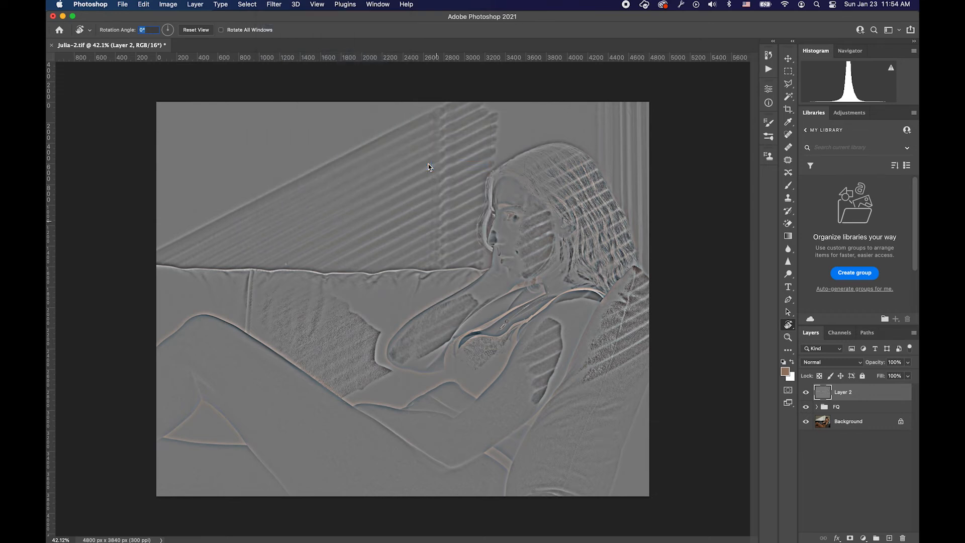
pyautogui.write('7')
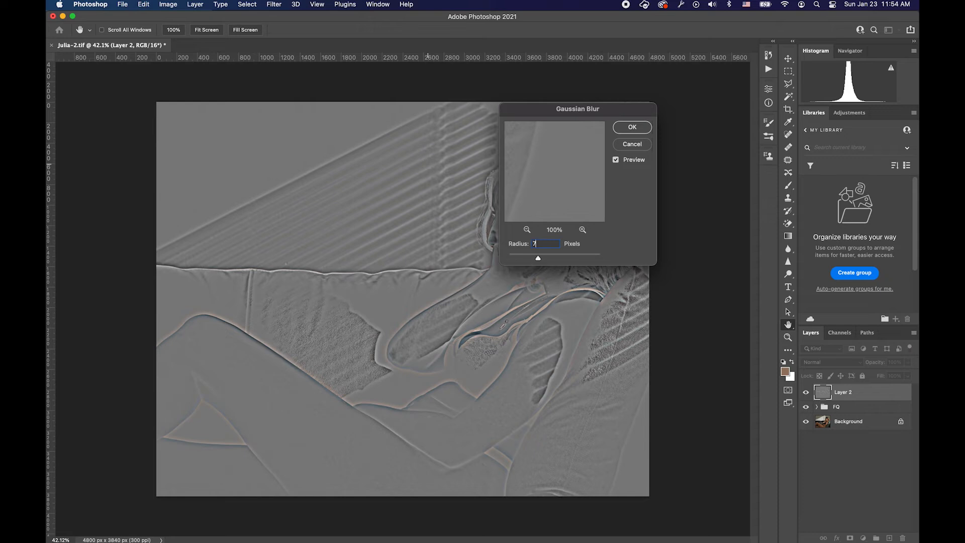
pyautogui.press('Return')
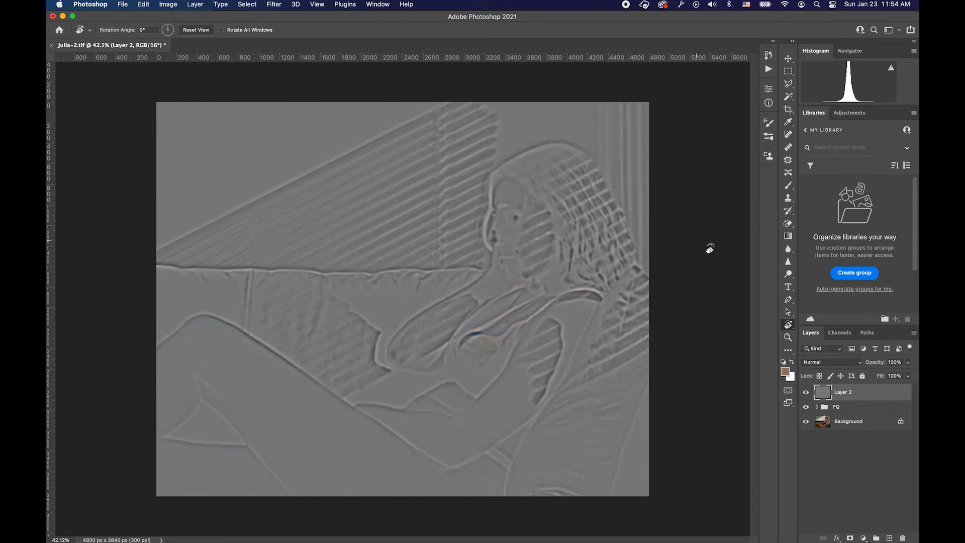
# - Set Layer 2's blend mode to Linear Light and toggle its visibility to compare the smoothing effect
pyautogui.click(825, 362)
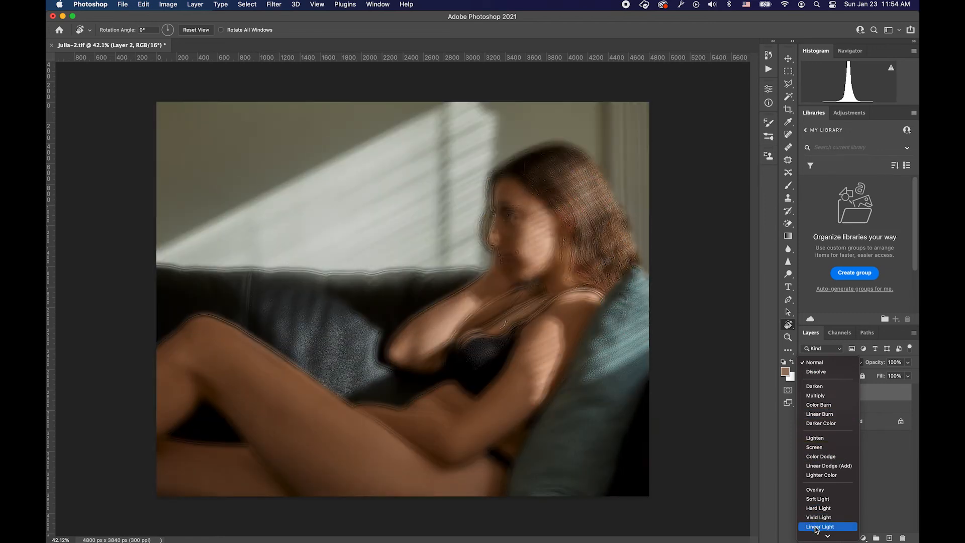
pyautogui.click(817, 527)
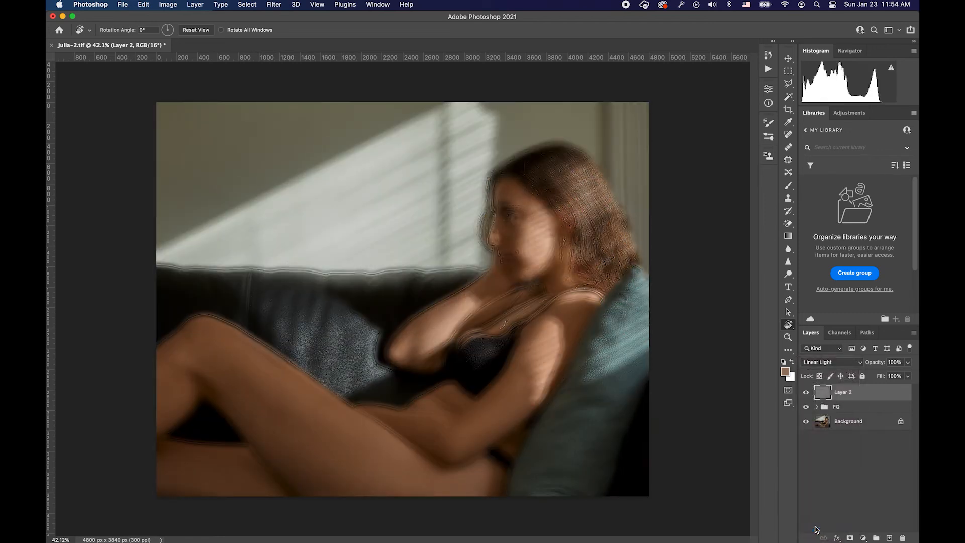
pyautogui.click(805, 393)
pyautogui.click(805, 392)
# - Add a black layer mask to Layer 2 to hide its smoothing effect and activate the Brush tool
pyautogui.keyDown('alt'); pyautogui.click(851, 538); pyautogui.keyUp('alt')
pyautogui.press('super+equal')
pyautogui.press('super+equal')
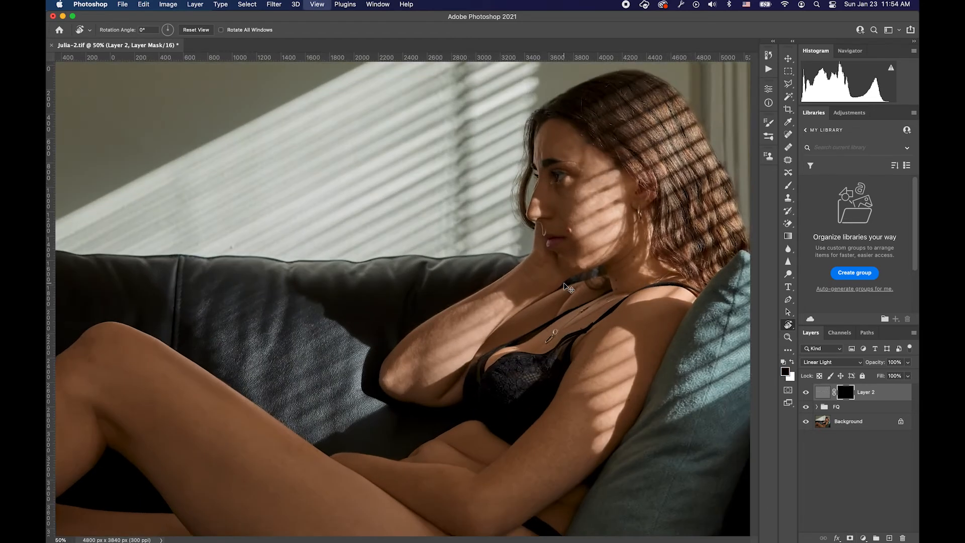
pyautogui.press('b')
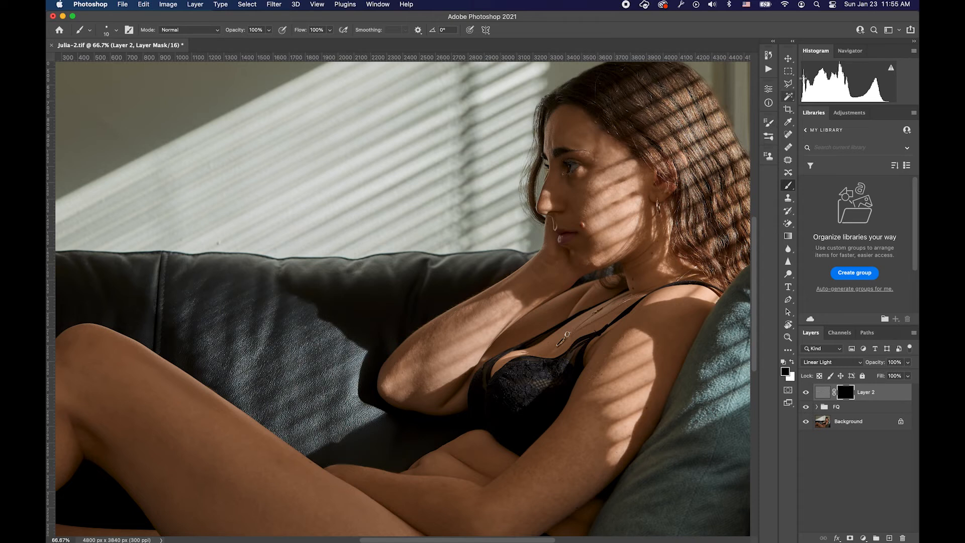
# - Choose a round brush and start painting white on Layer 2's mask over the skin of the thigh
pyautogui.click(769, 136)
pyautogui.click(656, 204)
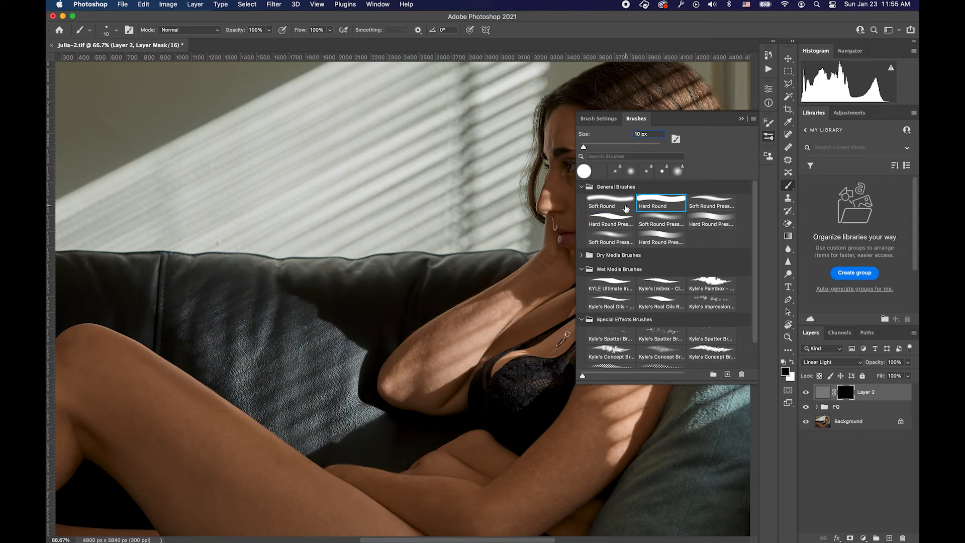
pyautogui.click(770, 139)
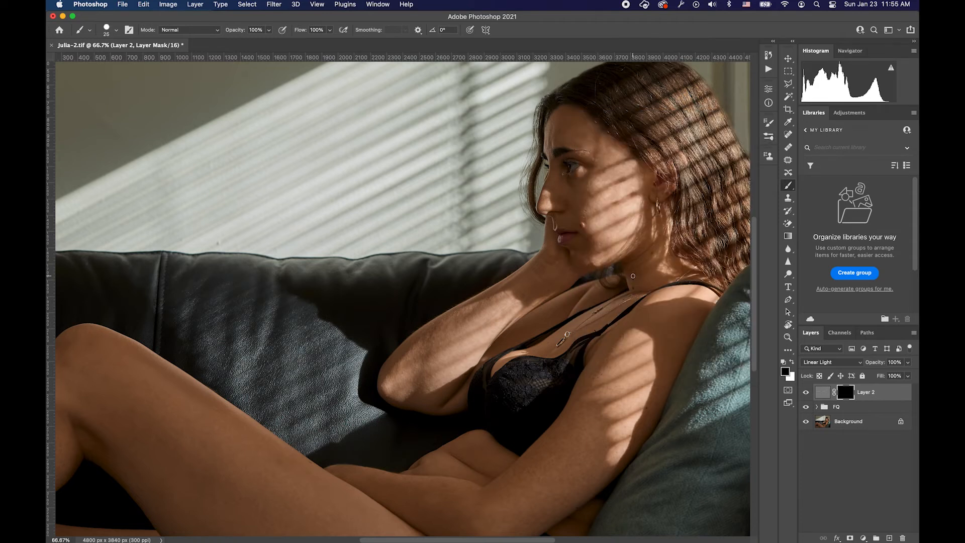
pyautogui.press('x')
pyautogui.moveTo(494, 351); pyautogui.dragTo(497, 348)
pyautogui.moveTo(242, 404); pyautogui.dragTo(297, 322)
pyautogui.moveTo(287, 388); pyautogui.dragTo(308, 405)
# - Enlarge the brush to 479 px and paint white on the mask over the thigh, forearm and lower part of the near arm
pyautogui.scroll(-6, 308, 405)
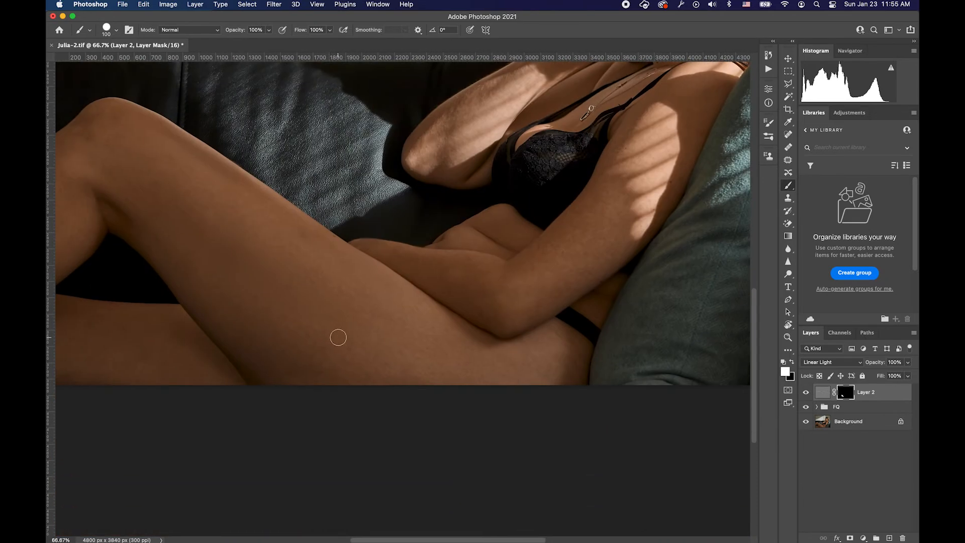
pyautogui.press(']')
pyautogui.press(']')
pyautogui.press(']')
pyautogui.press(']')
pyautogui.moveTo(488, 317)
pyautogui.mouseDown()
pyautogui.moveTo(455, 317)
pyautogui.moveTo(433, 293)
pyautogui.moveTo(457, 306)
pyautogui.moveTo(520, 301)
pyautogui.moveTo(602, 216)
pyautogui.moveTo(509, 427)
pyautogui.moveTo(578, 241)
pyautogui.mouseUp()
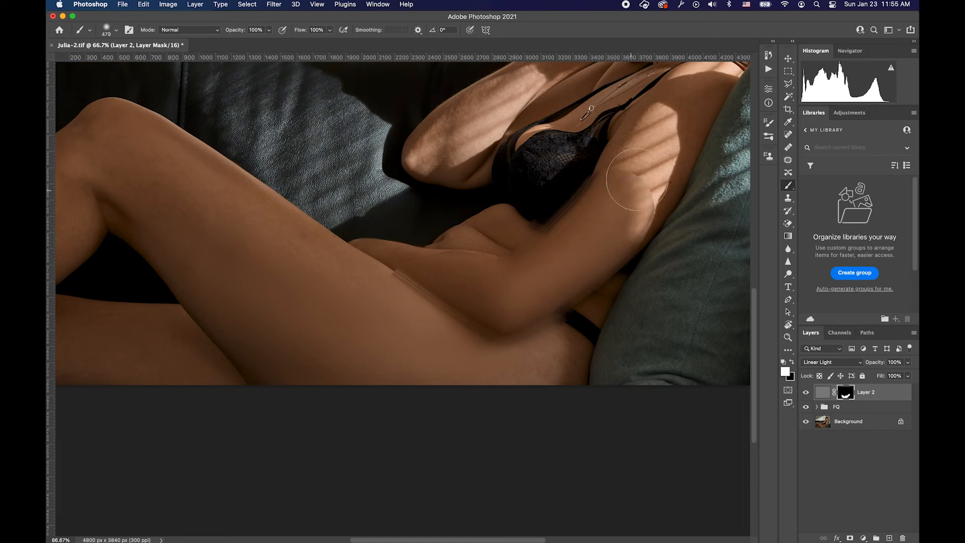
# - Paint white on the mask over the near upper arm, chest, raised arm and face
pyautogui.scroll(5, 610, 207)
pyautogui.hscroll(2, 610, 207)
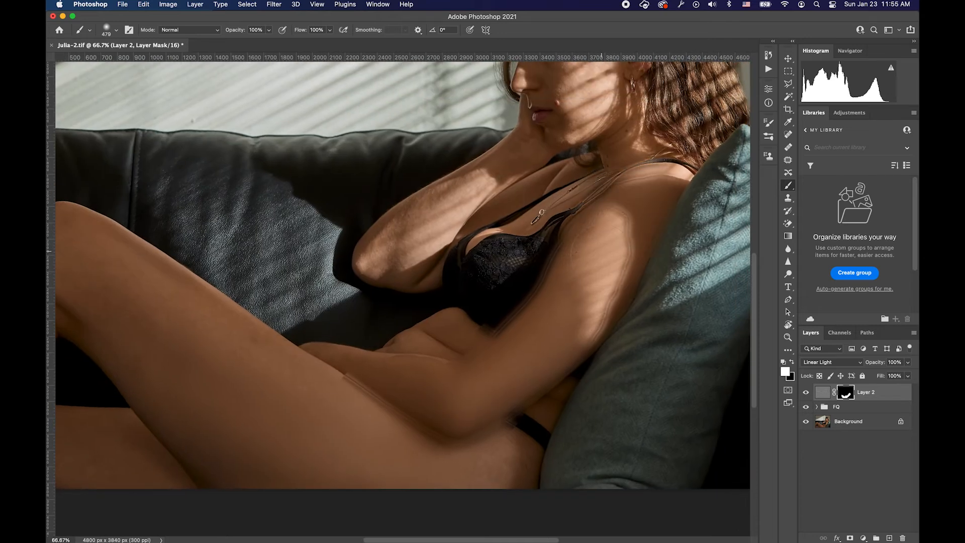
pyautogui.scroll(3, 633, 197)
pyautogui.hscroll(1, 632, 197)
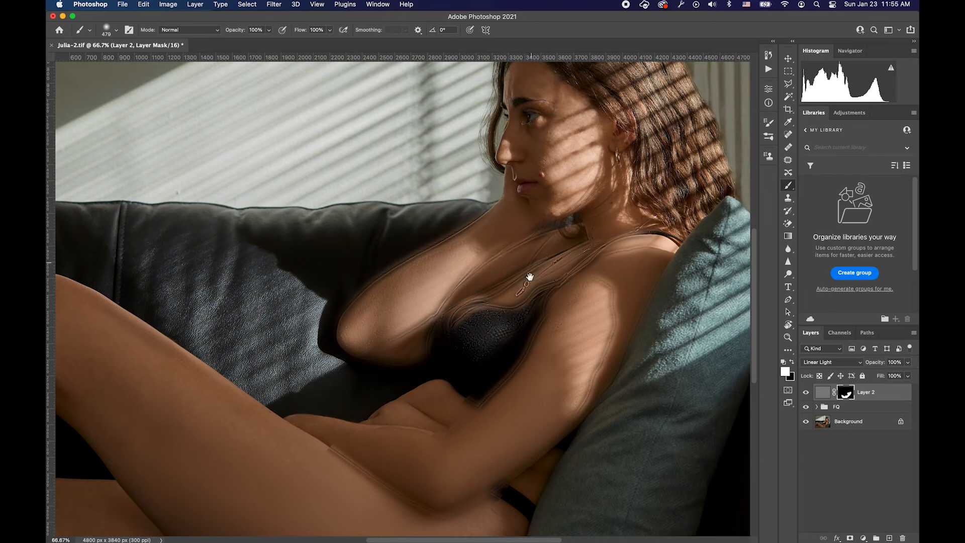
pyautogui.scroll(3, 530, 231)
pyautogui.hscroll(1, 531, 232)
pyautogui.moveTo(529, 231)
pyautogui.mouseDown()
pyautogui.moveTo(536, 202)
pyautogui.moveTo(528, 179)
pyautogui.mouseUp()
# - Reduce the brush to 150 px and paint white on the mask over the stomach, inner elbow and hip
pyautogui.press('[')
pyautogui.press('[')
pyautogui.press('[')
pyautogui.press('[')
pyautogui.press('[')
pyautogui.press('[')
pyautogui.press('[')
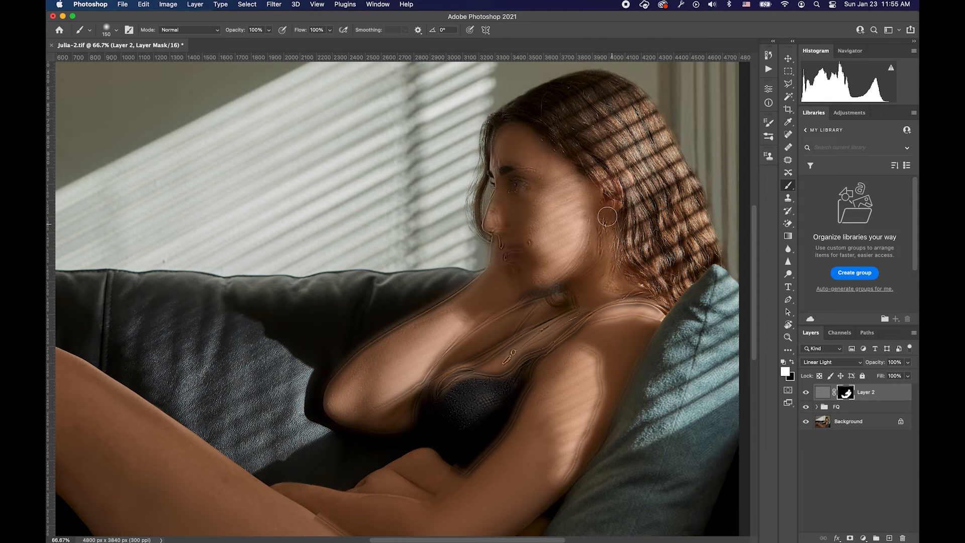
pyautogui.scroll(-5, 550, 345)
pyautogui.hscroll(-2, 550, 345)
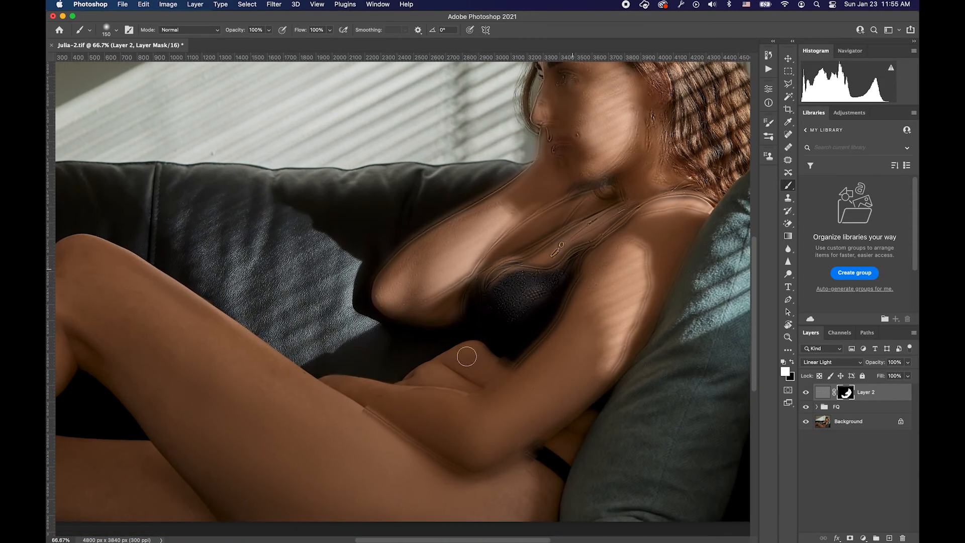
pyautogui.moveTo(408, 386); pyautogui.dragTo(427, 378)
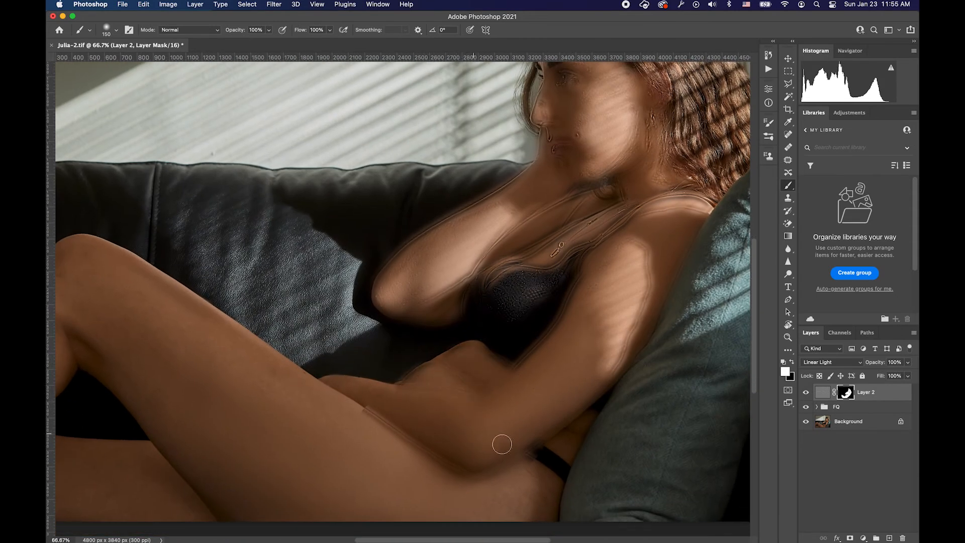
pyautogui.moveTo(498, 434); pyautogui.dragTo(512, 323)
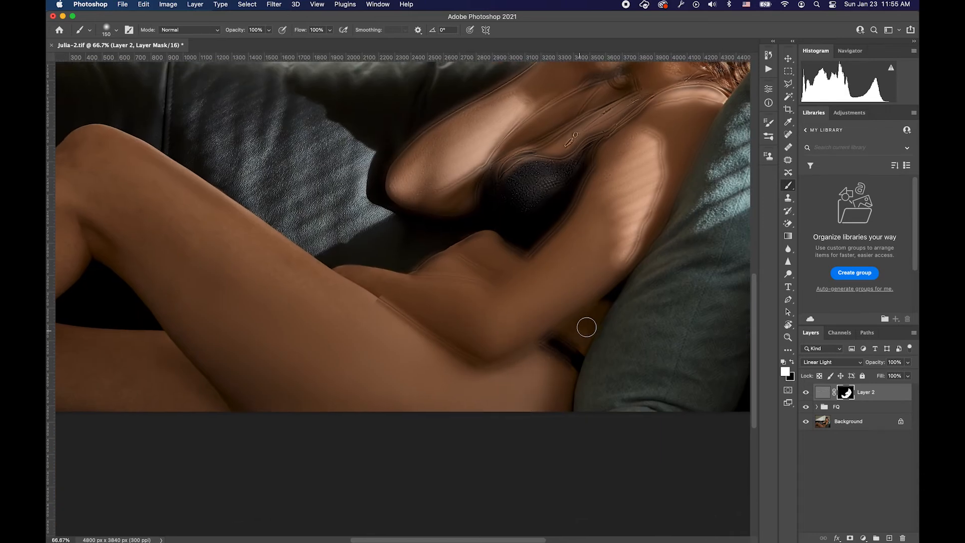
pyautogui.moveTo(561, 356); pyautogui.dragTo(609, 329)
# - Paint white on the mask over the calf, the knee and the upper edge of the raised thigh
pyautogui.hscroll(-8, 334, 250)
pyautogui.scroll(3, 334, 250)
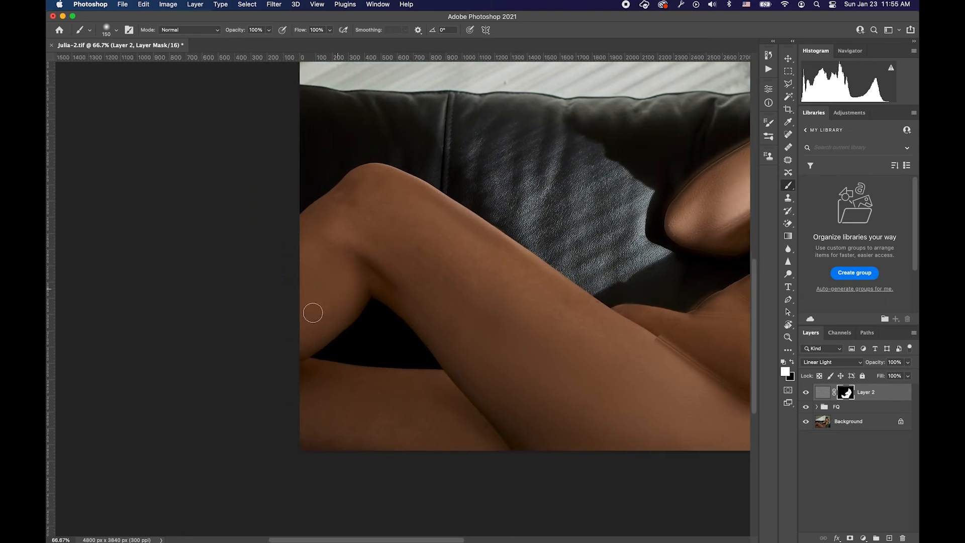
pyautogui.moveTo(328, 334); pyautogui.dragTo(291, 364)
pyautogui.moveTo(338, 213); pyautogui.dragTo(305, 231)
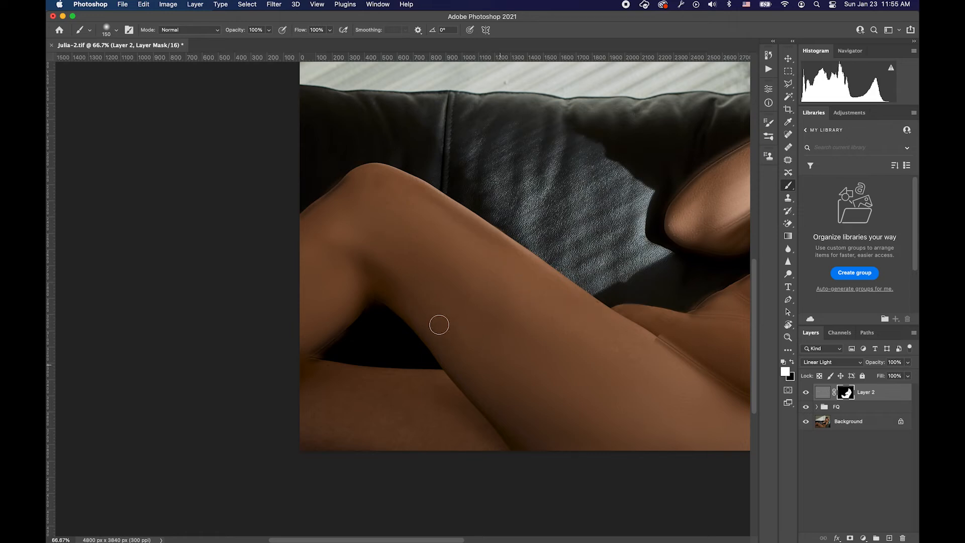
pyautogui.moveTo(486, 223)
pyautogui.mouseDown()
pyautogui.moveTo(514, 248)
pyautogui.moveTo(430, 189)
pyautogui.moveTo(372, 168)
pyautogui.moveTo(608, 309)
pyautogui.mouseUp()
pyautogui.moveTo(502, 325); pyautogui.dragTo(534, 262)
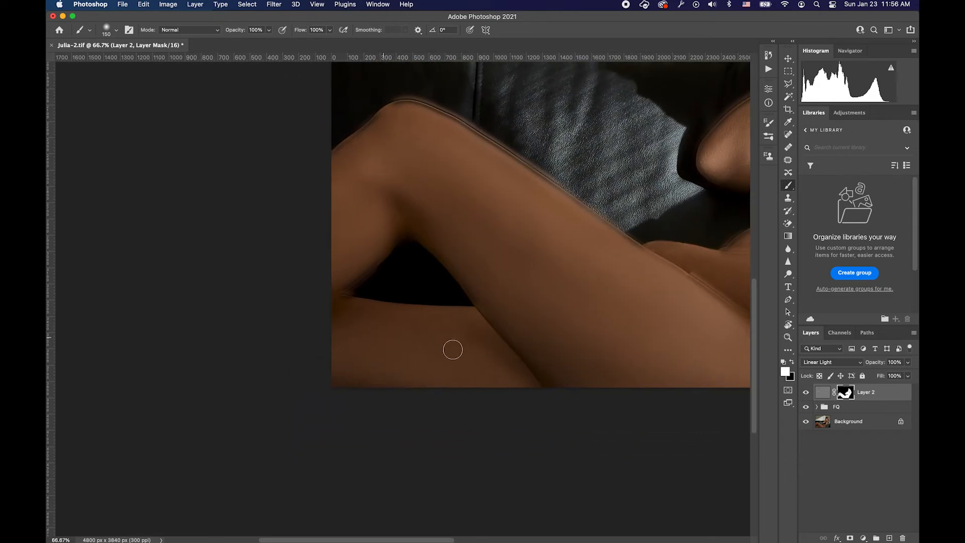
# - Paint white on the mask over the lower leg lying beneath the raised thigh
pyautogui.moveTo(444, 379)
pyautogui.mouseDown()
pyautogui.moveTo(453, 352)
pyautogui.moveTo(490, 329)
pyautogui.moveTo(426, 318)
pyautogui.moveTo(357, 328)
pyautogui.moveTo(445, 335)
pyautogui.moveTo(542, 382)
pyautogui.moveTo(498, 354)
pyautogui.mouseUp()
pyautogui.moveTo(369, 302); pyautogui.dragTo(336, 307)
pyautogui.moveTo(489, 310)
pyautogui.mouseDown()
pyautogui.moveTo(410, 273)
pyautogui.moveTo(516, 299)
pyautogui.mouseUp()
# - Paint black on the mask along the raised forearm's edges with an 80 px brush at 10% flow
pyautogui.moveTo(593, 228); pyautogui.dragTo(517, 266)
pyautogui.moveTo(528, 207); pyautogui.dragTo(520, 307)
pyautogui.moveTo(516, 319); pyautogui.dragTo(501, 391)
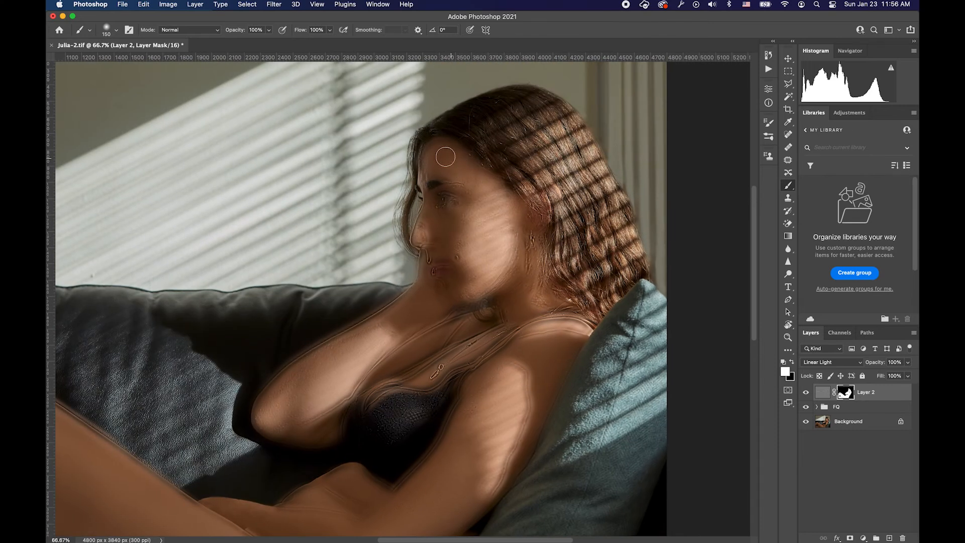
pyautogui.press('x')
pyautogui.moveTo(450, 221); pyautogui.dragTo(426, 265)
pyautogui.moveTo(299, 390); pyautogui.dragTo(379, 335)
pyautogui.moveTo(264, 399)
pyautogui.mouseDown()
pyautogui.moveTo(289, 390)
pyautogui.moveTo(224, 444)
pyautogui.moveTo(348, 365)
pyautogui.mouseUp()
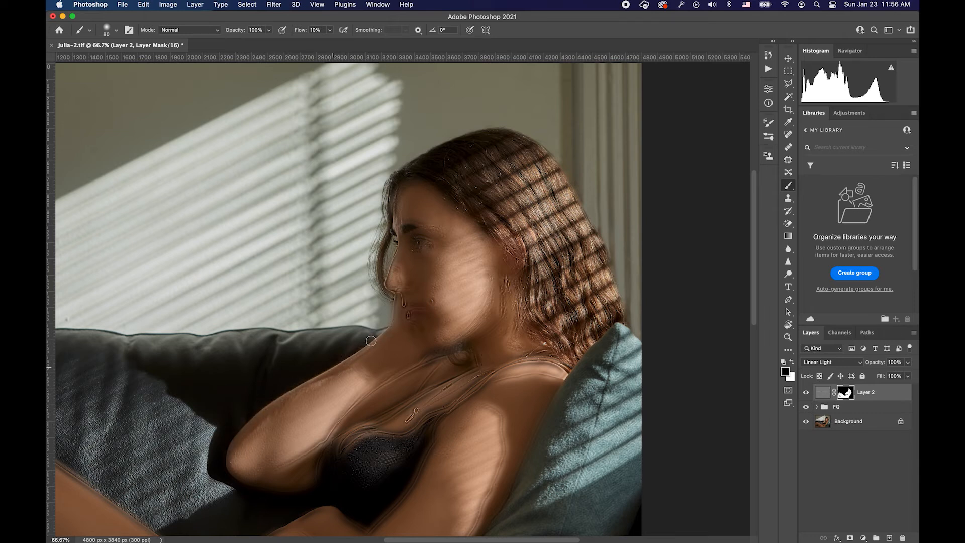
# - Paint black on the mask over the mouth, nose, eyes, ear and earring to restore their detail
pyautogui.moveTo(385, 321)
pyautogui.mouseDown()
pyautogui.moveTo(419, 295)
pyautogui.moveTo(391, 325)
pyautogui.moveTo(399, 339)
pyautogui.moveTo(420, 326)
pyautogui.mouseUp()
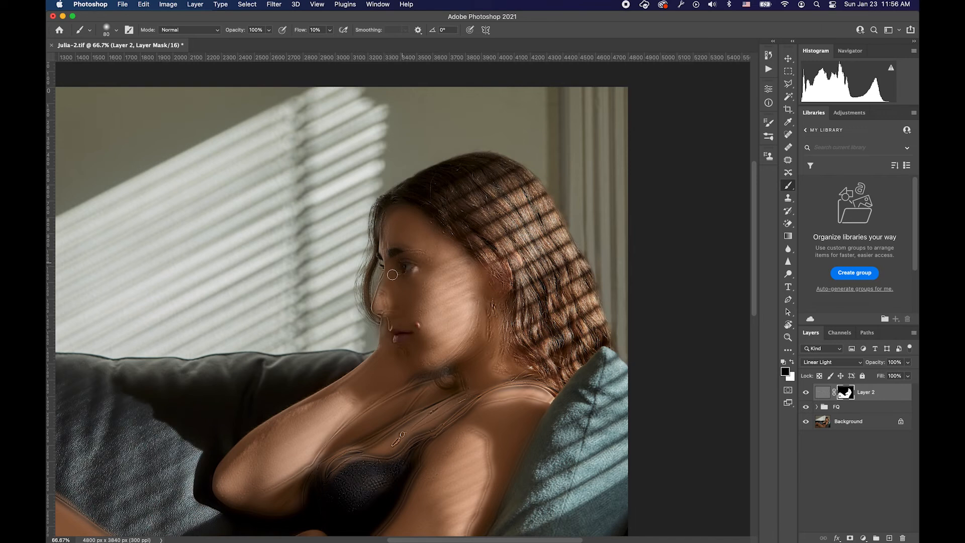
pyautogui.moveTo(395, 253); pyautogui.dragTo(408, 254)
pyautogui.moveTo(510, 291)
pyautogui.mouseDown()
pyautogui.moveTo(486, 294)
pyautogui.moveTo(494, 279)
pyautogui.moveTo(496, 317)
pyautogui.moveTo(474, 342)
pyautogui.moveTo(478, 305)
pyautogui.moveTo(455, 375)
pyautogui.moveTo(499, 333)
pyautogui.mouseUp()
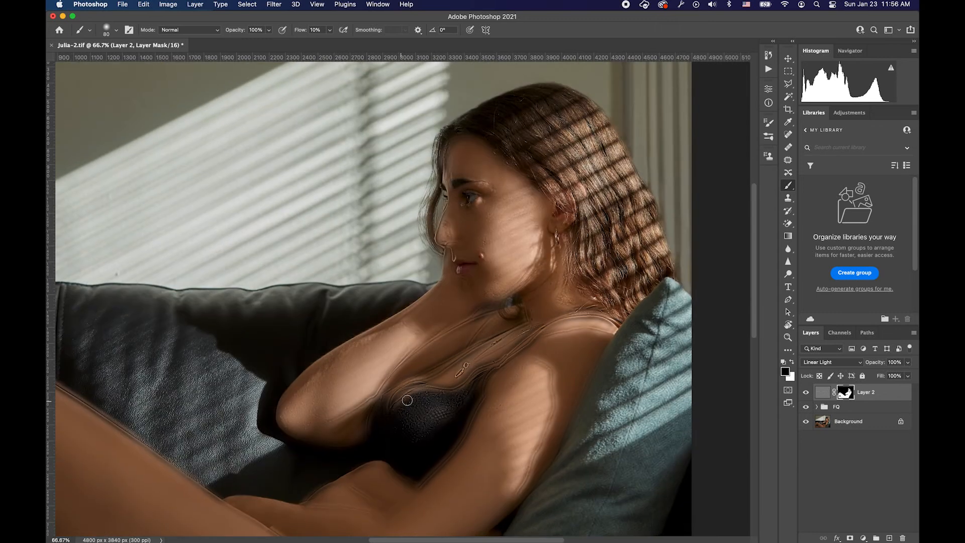
# - Paint black on the mask over the bra, its shoulder strap and the sunlit stripes on the near upper arm
pyautogui.moveTo(424, 395)
pyautogui.mouseDown()
pyautogui.moveTo(524, 350)
pyautogui.moveTo(549, 323)
pyautogui.moveTo(624, 322)
pyautogui.mouseUp()
pyautogui.moveTo(442, 514)
pyautogui.mouseDown()
pyautogui.moveTo(500, 397)
pyautogui.moveTo(485, 355)
pyautogui.moveTo(513, 329)
pyautogui.moveTo(535, 284)
pyautogui.mouseUp()
pyautogui.moveTo(613, 289)
pyautogui.mouseDown()
pyautogui.moveTo(589, 372)
pyautogui.moveTo(608, 314)
pyautogui.moveTo(602, 251)
pyautogui.mouseUp()
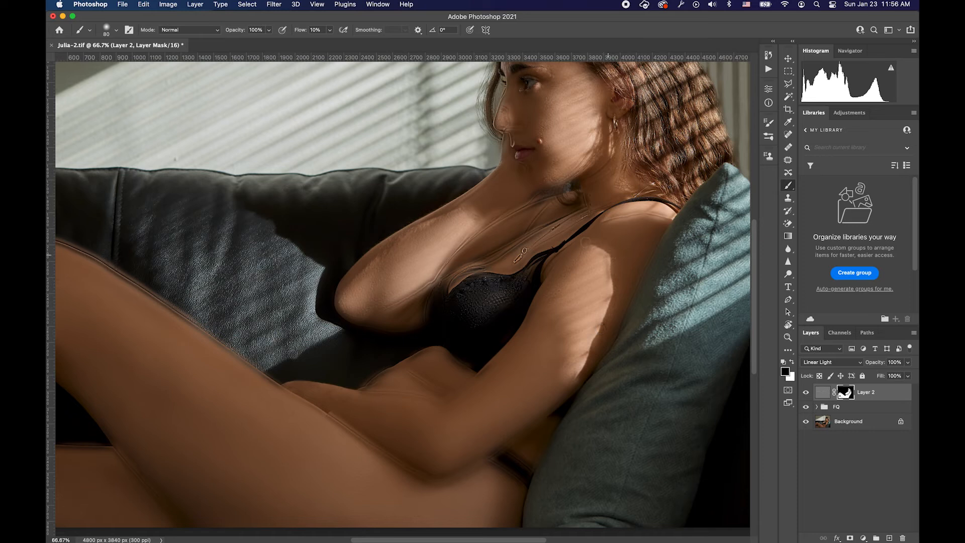
pyautogui.moveTo(545, 350)
pyautogui.mouseDown()
pyautogui.moveTo(614, 300)
pyautogui.moveTo(558, 327)
pyautogui.moveTo(593, 279)
pyautogui.moveTo(548, 281)
pyautogui.mouseUp()
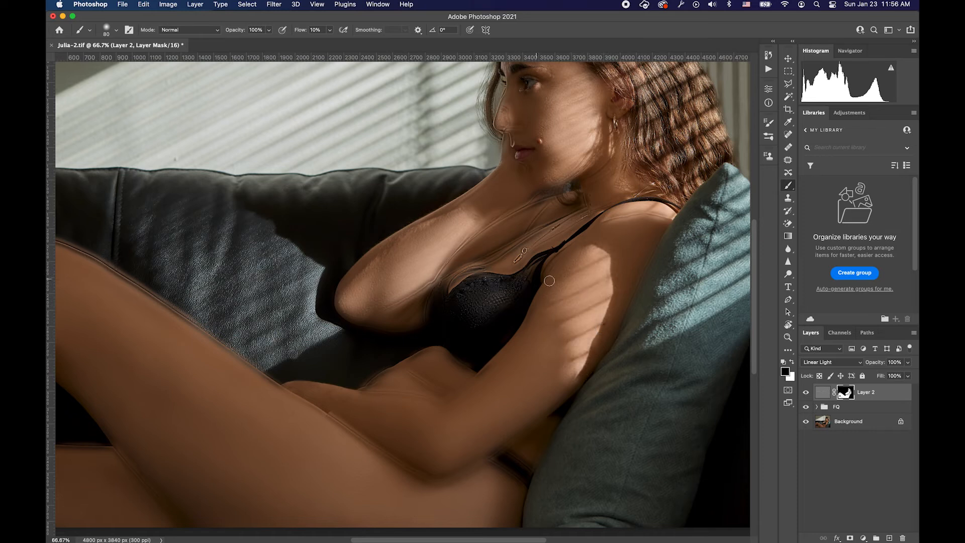
pyautogui.moveTo(570, 380); pyautogui.dragTo(670, 297)
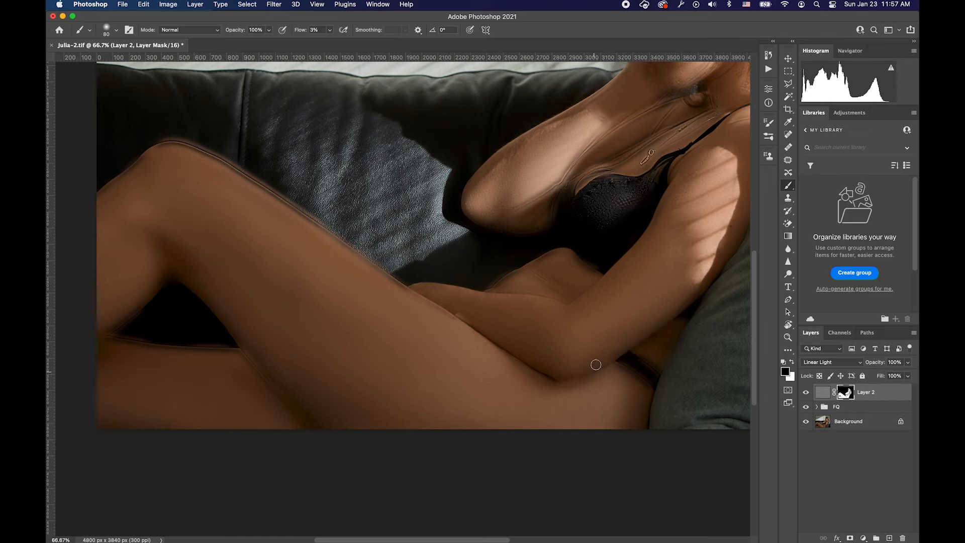
# - Paint black on the mask at 3% flow along the near forearm, the elbow crease and the underwear strap
pyautogui.hscroll(3, 557, 359)
pyautogui.scroll(-2, 557, 360)
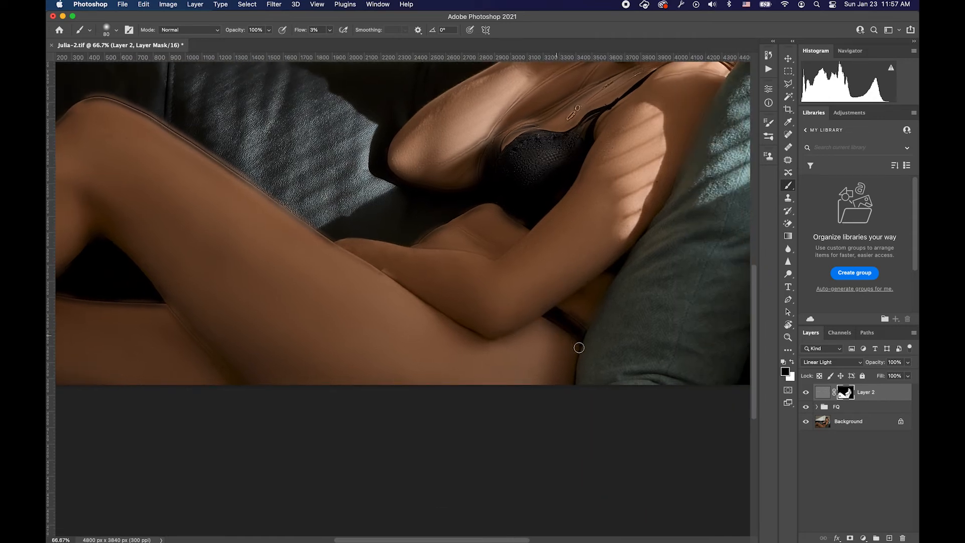
pyautogui.moveTo(468, 289); pyautogui.dragTo(526, 346)
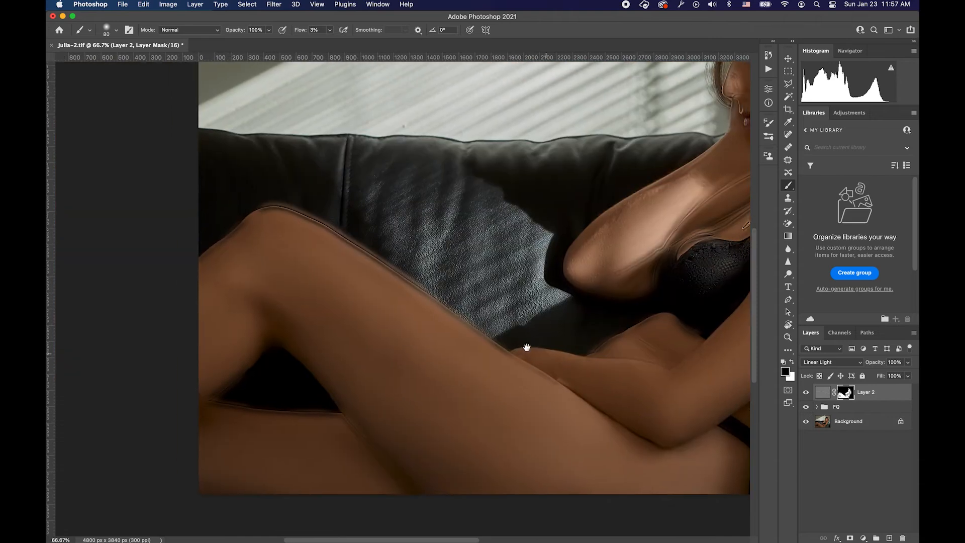
# - Enlarge the brush to 90 px and paint black on the mask along the upper edge of the knee and thigh
pyautogui.press(']')
pyautogui.press('XF86AudioRaiseVolume')
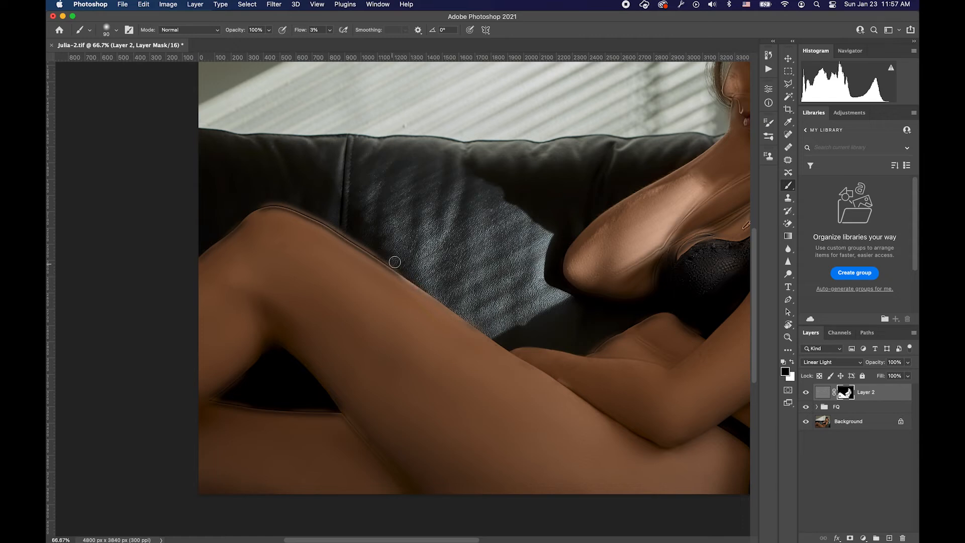
pyautogui.moveTo(332, 232)
pyautogui.mouseDown()
pyautogui.moveTo(285, 205)
pyautogui.moveTo(220, 222)
pyautogui.moveTo(225, 232)
pyautogui.moveTo(196, 248)
pyautogui.moveTo(223, 241)
pyautogui.moveTo(188, 273)
pyautogui.moveTo(255, 220)
pyautogui.moveTo(326, 223)
pyautogui.mouseUp()
pyautogui.moveTo(454, 314)
pyautogui.mouseDown()
pyautogui.moveTo(573, 409)
pyautogui.moveTo(570, 390)
pyautogui.moveTo(551, 376)
pyautogui.moveTo(506, 358)
pyautogui.moveTo(562, 377)
pyautogui.moveTo(504, 354)
pyautogui.moveTo(604, 382)
pyautogui.moveTo(608, 373)
pyautogui.moveTo(579, 358)
pyautogui.moveTo(608, 349)
pyautogui.moveTo(620, 327)
pyautogui.moveTo(615, 334)
pyautogui.moveTo(662, 317)
pyautogui.moveTo(695, 332)
pyautogui.moveTo(677, 344)
pyautogui.moveTo(610, 310)
pyautogui.moveTo(629, 319)
pyautogui.mouseUp()
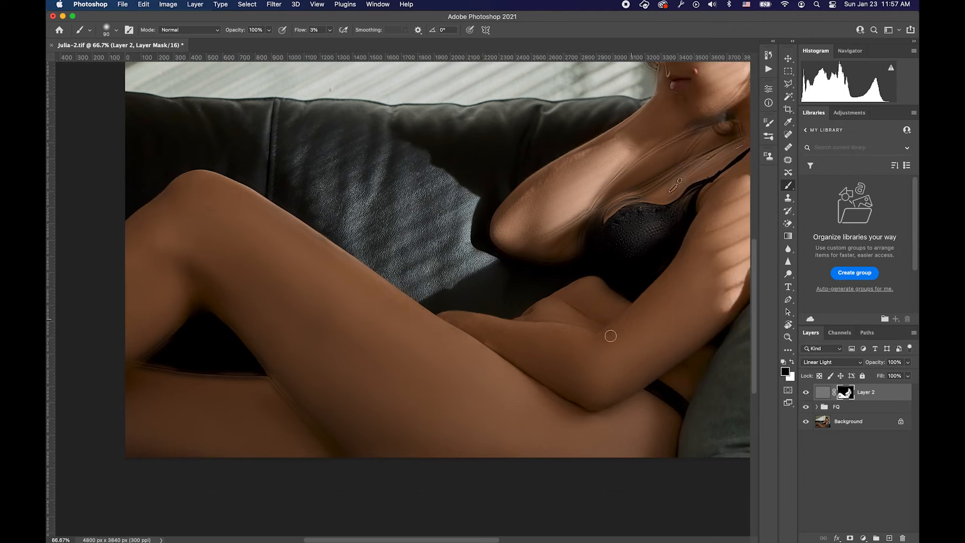
# - Paint black on the mask along the raised elbow, the bra's upper edge and the chest contours
pyautogui.scroll(3, 674, 308)
pyautogui.hscroll(3, 675, 309)
pyautogui.moveTo(546, 233)
pyautogui.mouseDown()
pyautogui.moveTo(579, 209)
pyautogui.moveTo(575, 221)
pyautogui.moveTo(641, 192)
pyautogui.moveTo(594, 243)
pyautogui.moveTo(579, 238)
pyautogui.moveTo(526, 281)
pyautogui.moveTo(536, 277)
pyautogui.moveTo(501, 224)
pyautogui.mouseUp()
pyautogui.moveTo(482, 294)
pyautogui.mouseDown()
pyautogui.moveTo(477, 302)
pyautogui.moveTo(493, 302)
pyautogui.moveTo(533, 254)
pyautogui.mouseUp()
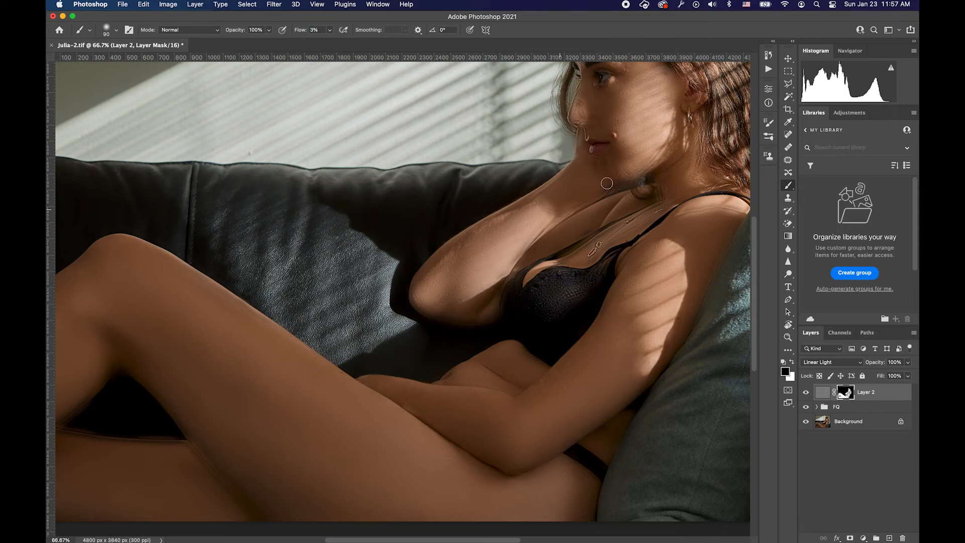
# - Paint black on the mask around the neck, necklace, face contours and hairline to restore their edges
pyautogui.scroll(4, 624, 191)
pyautogui.hscroll(3, 625, 191)
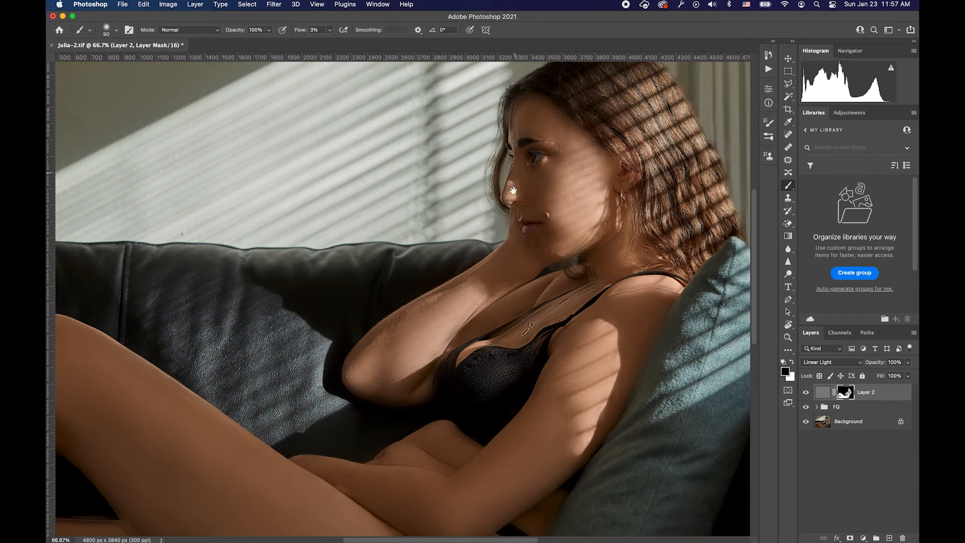
pyautogui.scroll(3, 513, 190)
pyautogui.hscroll(1, 513, 190)
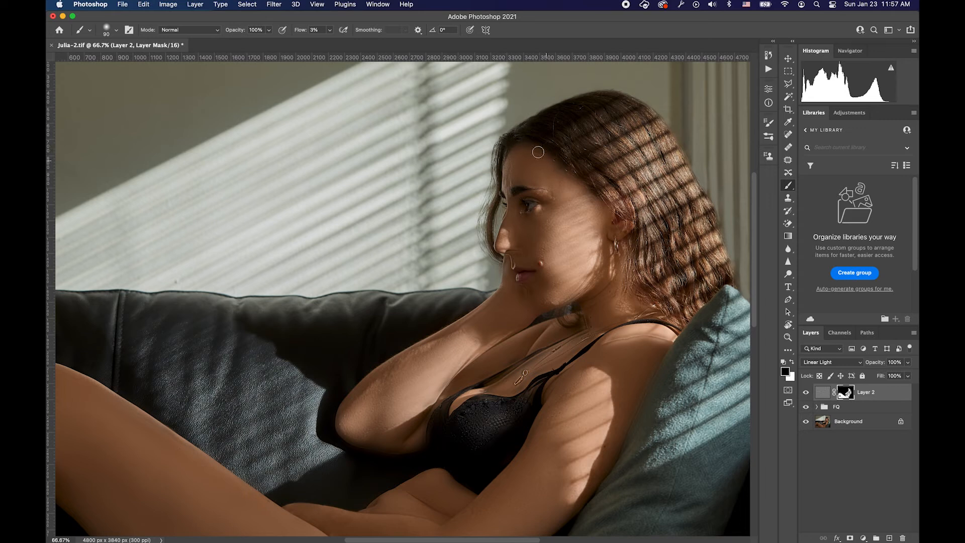
pyautogui.scroll(-2, 654, 249)
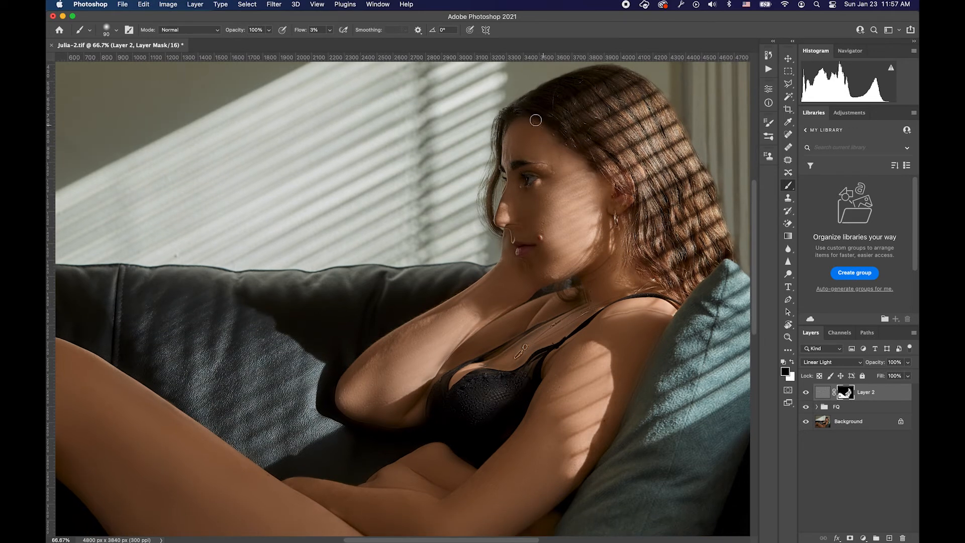
# - Paint black on the mask along the upper edge of the lower leg beneath the thigh
pyautogui.scroll(-1, 647, 202)
pyautogui.hscroll(-10, 646, 202)
pyautogui.scroll(-6, 647, 202)
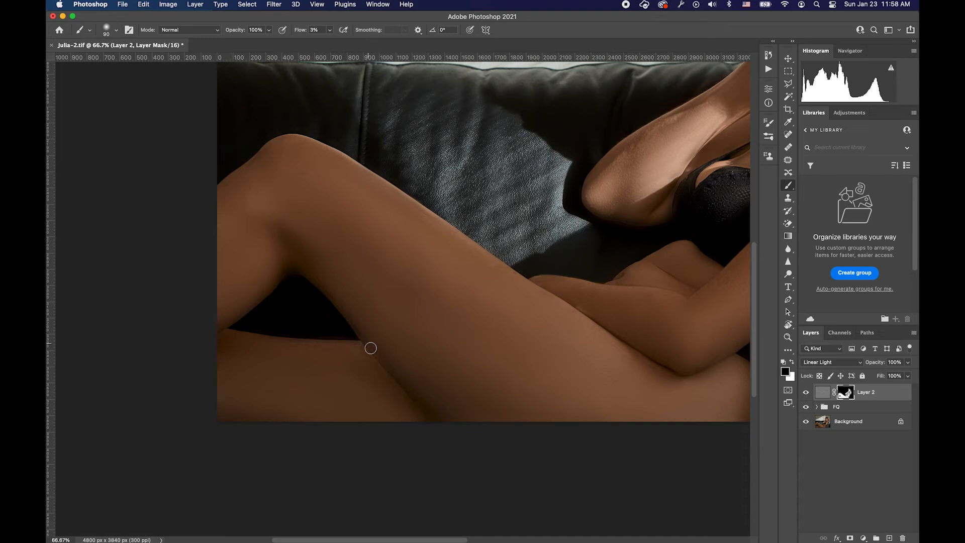
pyautogui.hscroll(3, 312, 287)
pyautogui.scroll(1, 312, 286)
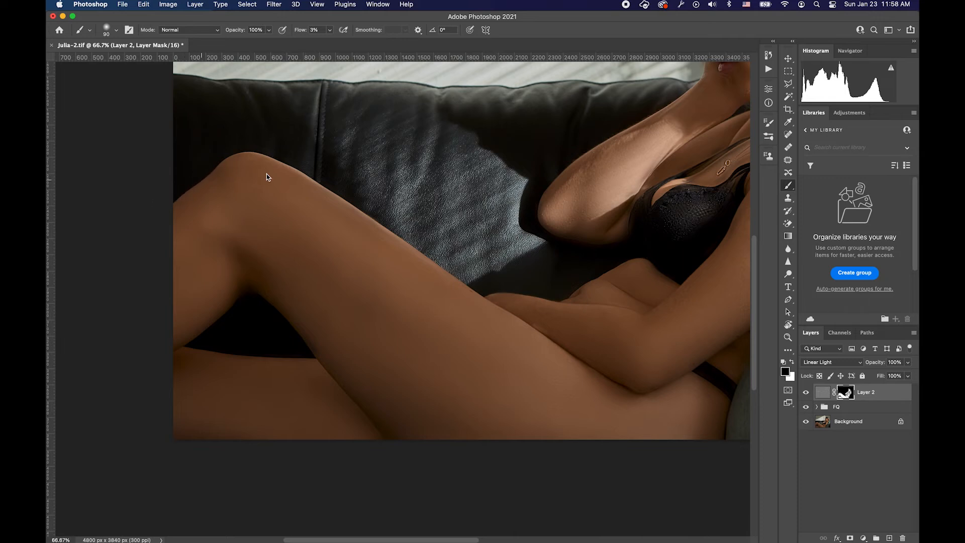
# - Check the masked skin areas across the whole image and set Layer 2's opacity to 40%
pyautogui.moveTo(393, 257); pyautogui.dragTo(234, 270)
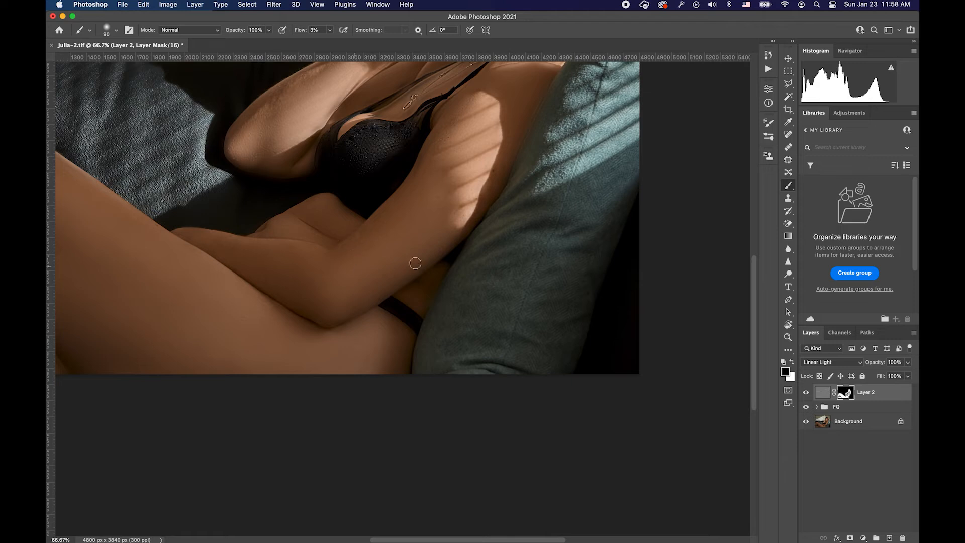
pyautogui.scroll(10, 399, 324)
pyautogui.hscroll(6, 399, 323)
pyautogui.scroll(-1, 432, 275)
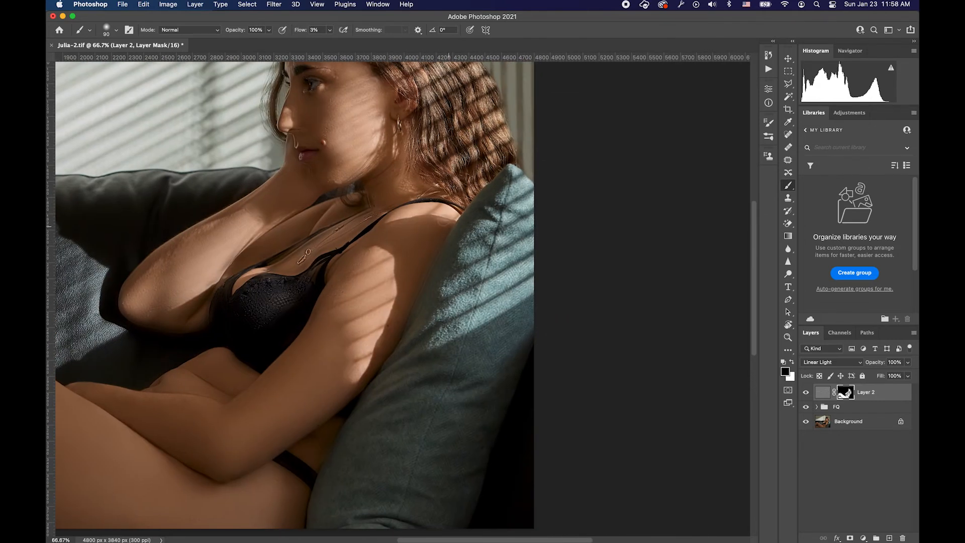
pyautogui.scroll(5, 449, 227)
pyautogui.hscroll(-4, 449, 227)
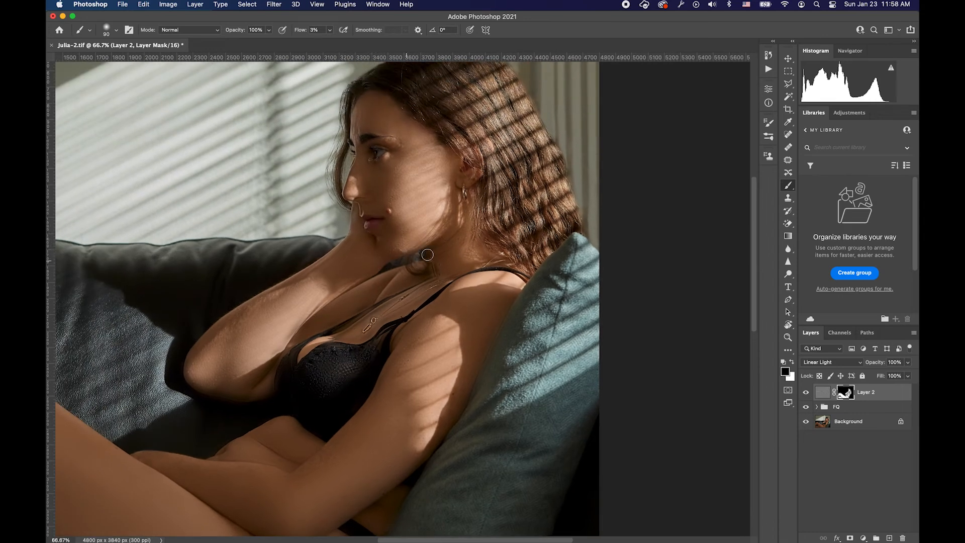
pyautogui.press('super+minus')
pyautogui.press('super+minus')
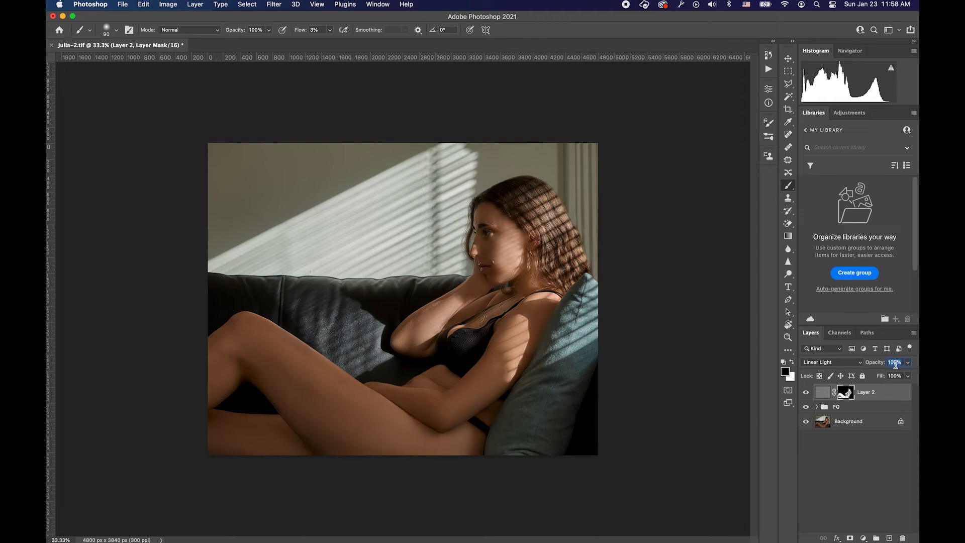
pyautogui.write('40')
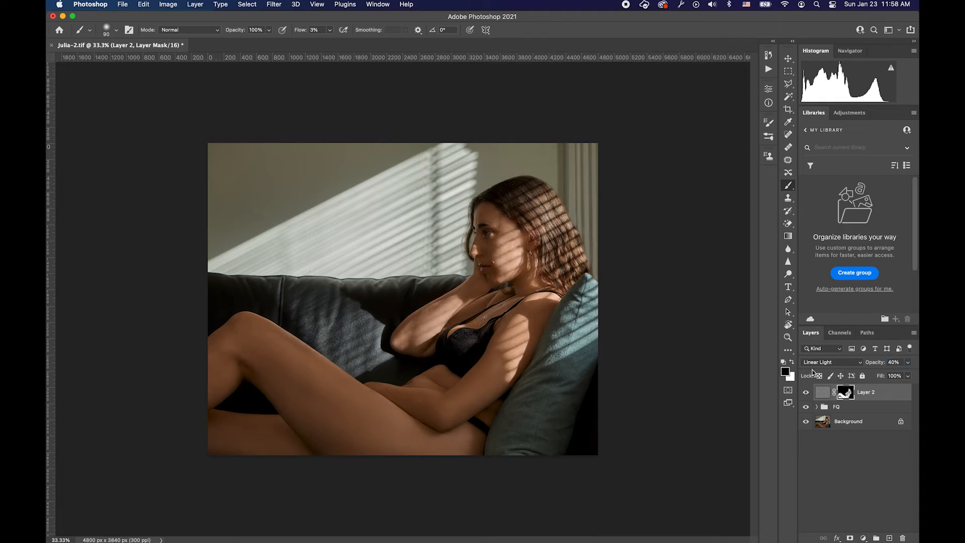
# - Compare the body's skin smoothing with Layer 2 hidden and shown
pyautogui.scroll(6, 507, 366)
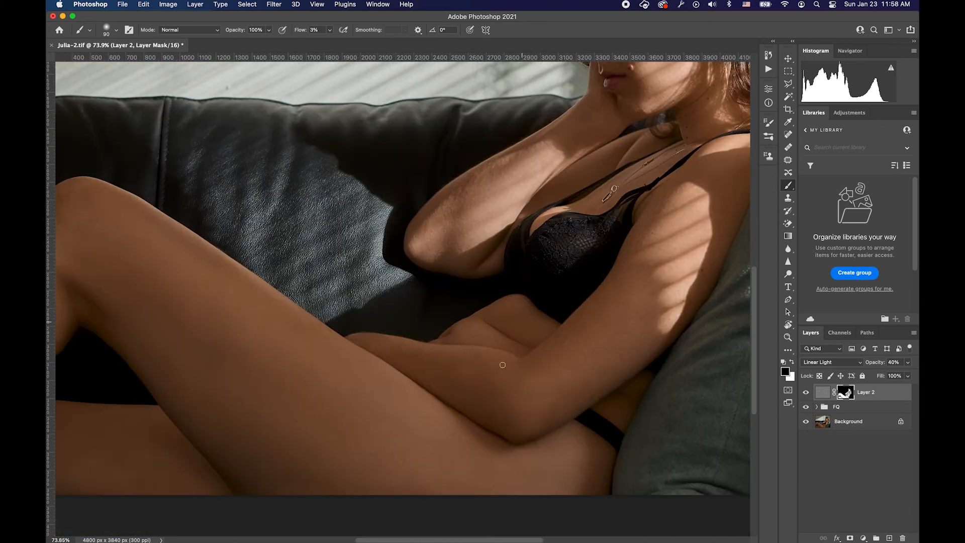
pyautogui.scroll(-4, 503, 365)
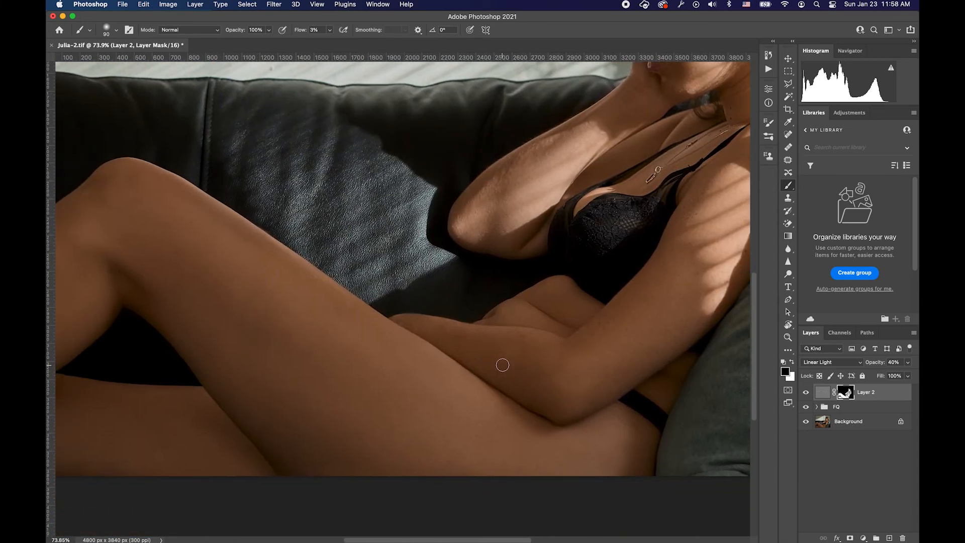
pyautogui.scroll(-1, 503, 369)
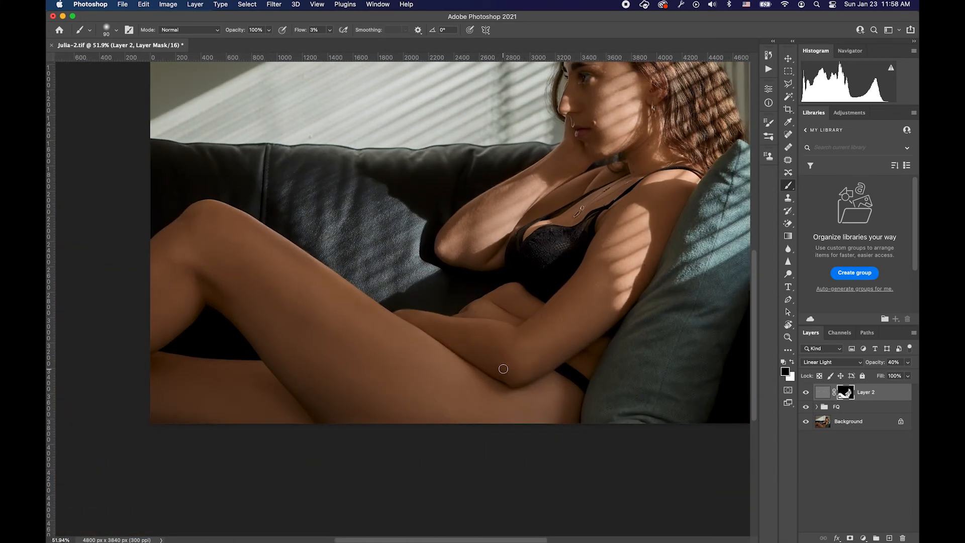
pyautogui.scroll(3, 503, 369)
pyautogui.hscroll(2, 504, 369)
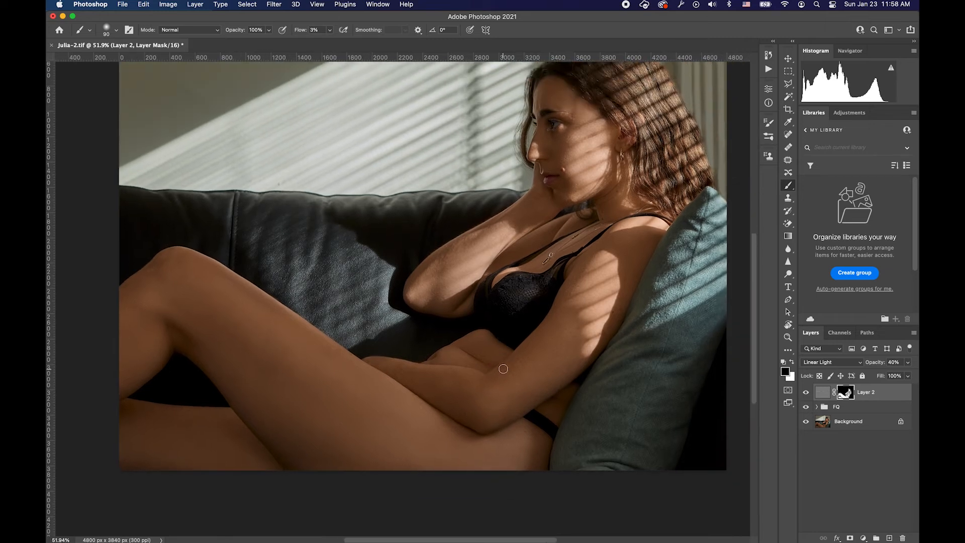
pyautogui.click(806, 393)
pyautogui.click(806, 392)
pyautogui.click(806, 392)
pyautogui.click(805, 392)
pyautogui.click(805, 393)
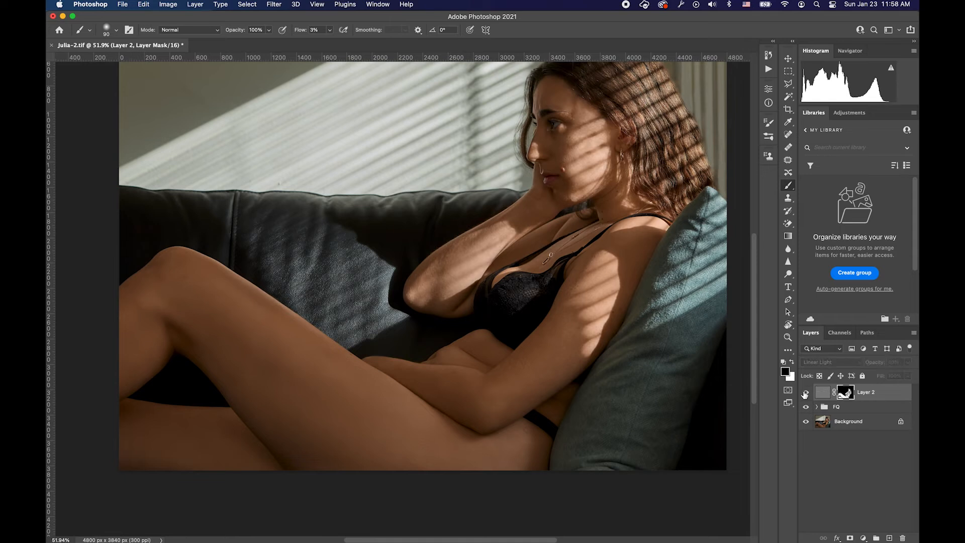
pyautogui.click(806, 392)
pyautogui.click(805, 393)
pyautogui.click(806, 393)
pyautogui.click(805, 392)
pyautogui.click(806, 392)
pyautogui.click(806, 393)
pyautogui.click(805, 393)
pyautogui.click(805, 393)
pyautogui.click(806, 393)
pyautogui.click(806, 393)
pyautogui.click(806, 393)
pyautogui.click(805, 393)
# - Examine the face and neck close up with Layer 2 hidden and shown
pyautogui.scroll(6, 606, 259)
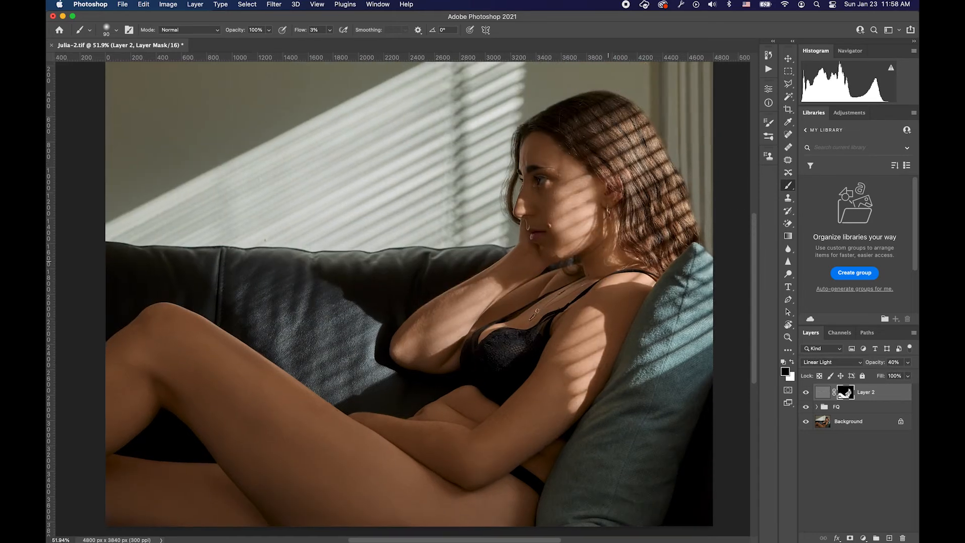
pyautogui.scroll(2, 609, 262)
pyautogui.hscroll(1, 608, 262)
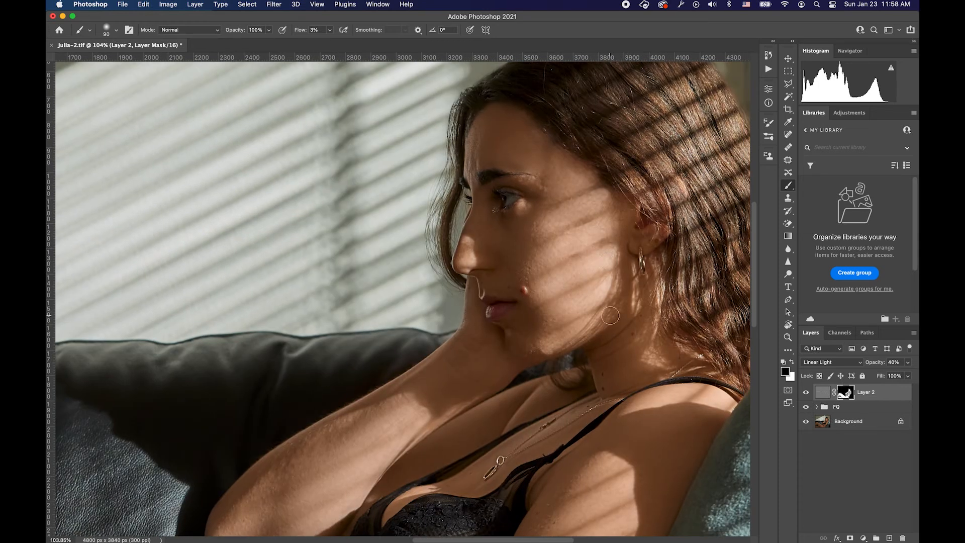
pyautogui.scroll(-3, 611, 317)
pyautogui.click(806, 392)
pyautogui.click(805, 392)
pyautogui.click(806, 393)
pyautogui.click(805, 393)
pyautogui.click(806, 393)
# - Switch from Layer 2's mask to its image content and set the layer's opacity to 30%
pyautogui.click(824, 394)
pyautogui.click(845, 393)
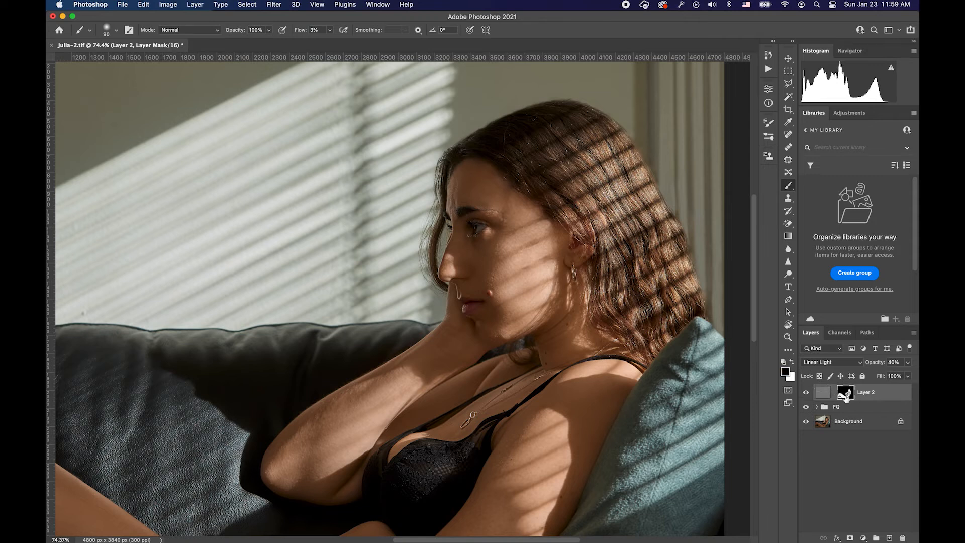
pyautogui.press('super+2')
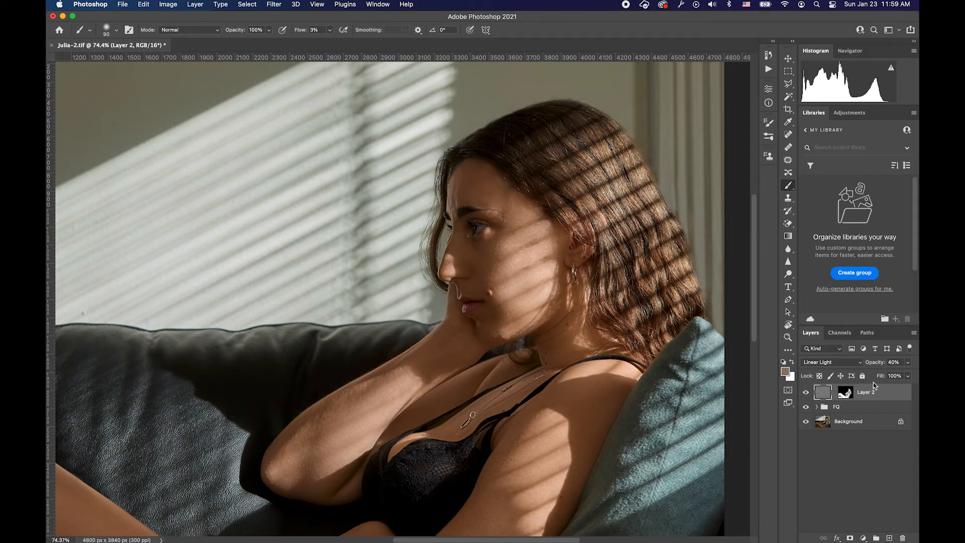
pyautogui.click(898, 362)
pyautogui.write('30')
pyautogui.press('Return')
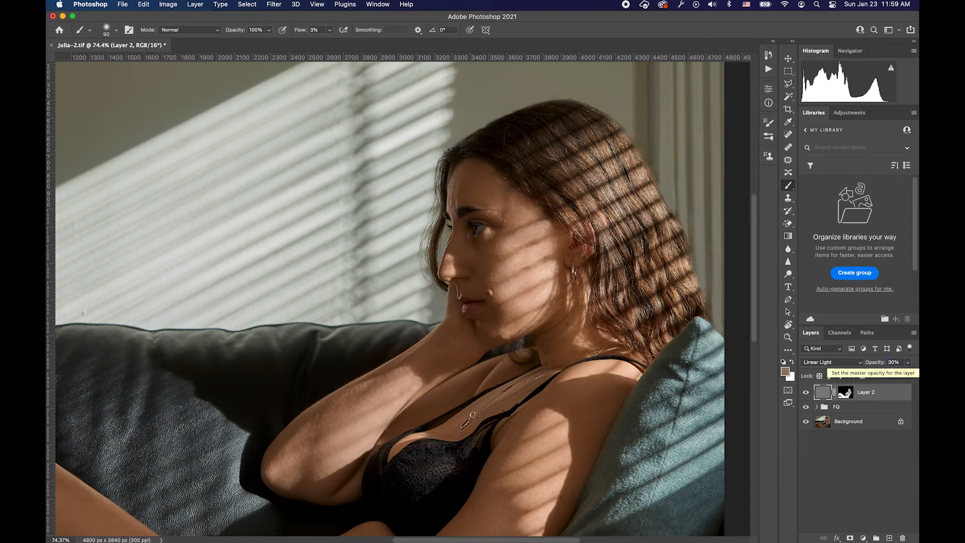
# - Compare the whole image with Layer 2 hidden and shown at its reduced opacity
pyautogui.scroll(-5, 667, 375)
pyautogui.scroll(-1, 667, 375)
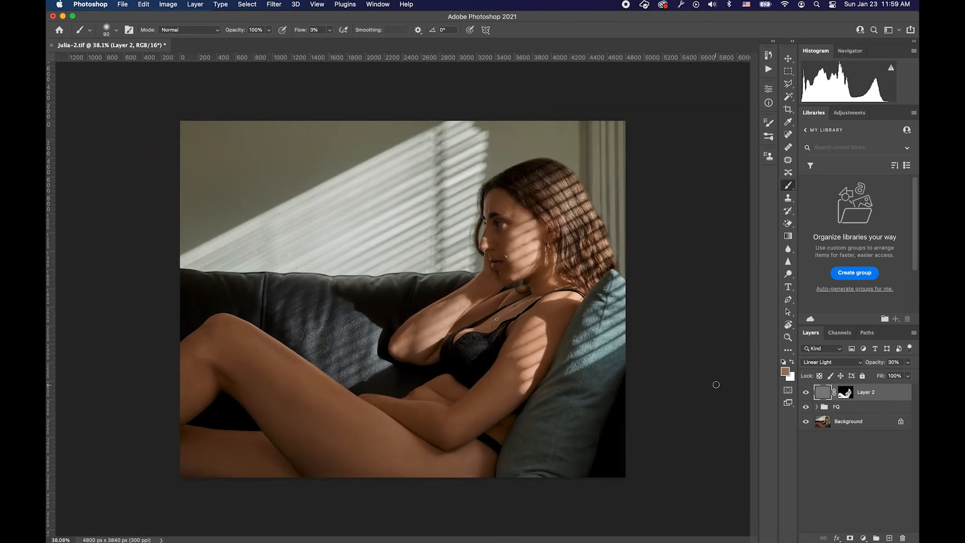
pyautogui.click(806, 396)
pyautogui.click(806, 396)
pyautogui.click(806, 397)
pyautogui.click(806, 396)
pyautogui.click(806, 396)
pyautogui.scroll(-3, 579, 407)
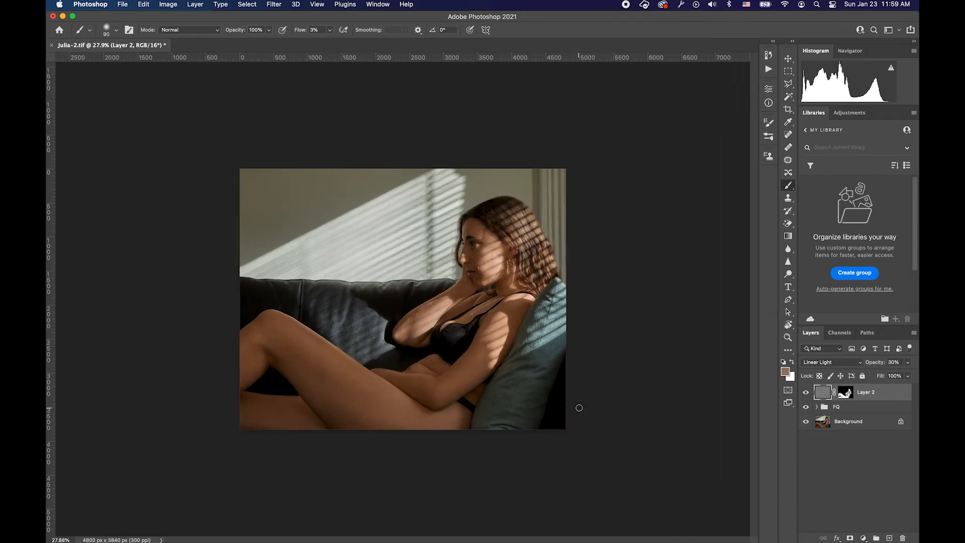
pyautogui.scroll(5, 573, 398)
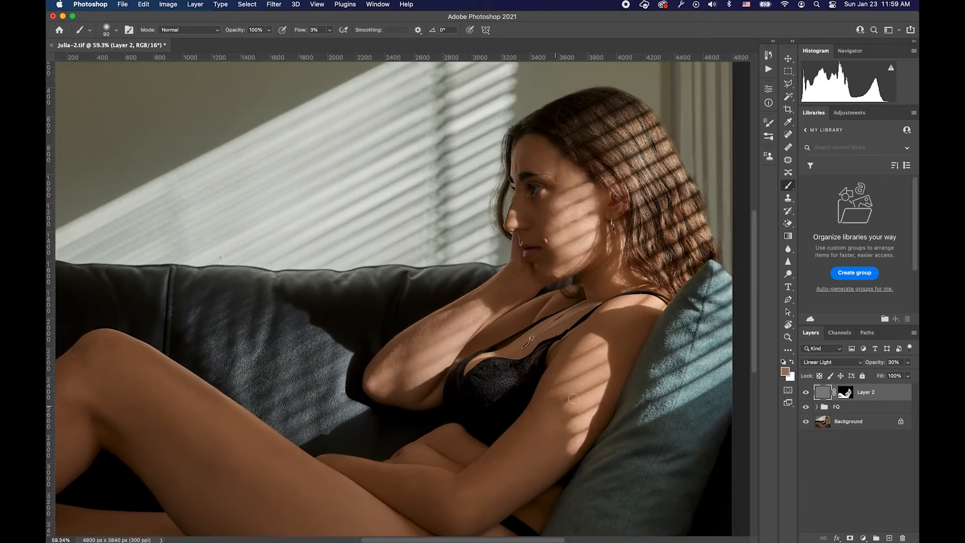
# - Target Layer 2's mask and reduce the brush size to 40 for detail work around the face
pyautogui.click(847, 396)
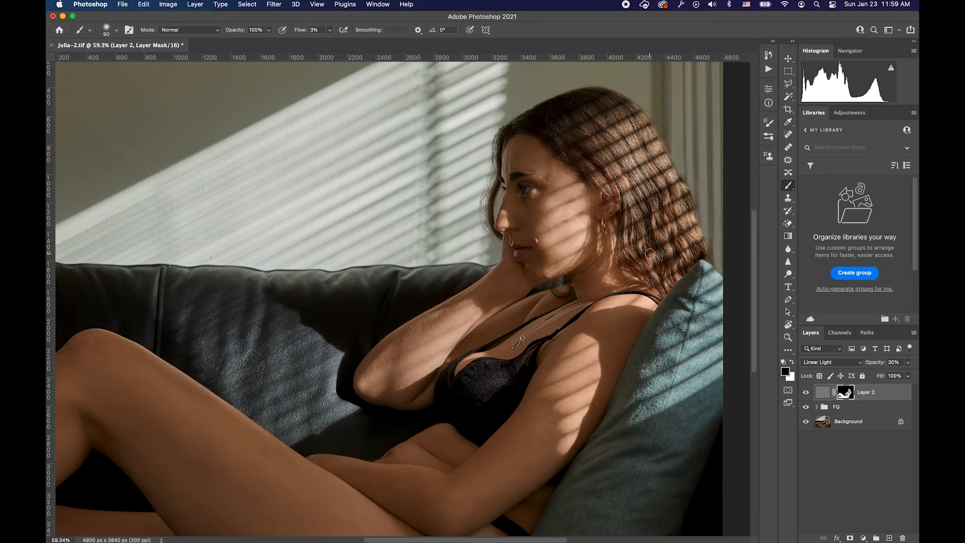
pyautogui.scroll(4, 650, 254)
pyautogui.press('[')
pyautogui.press('[')
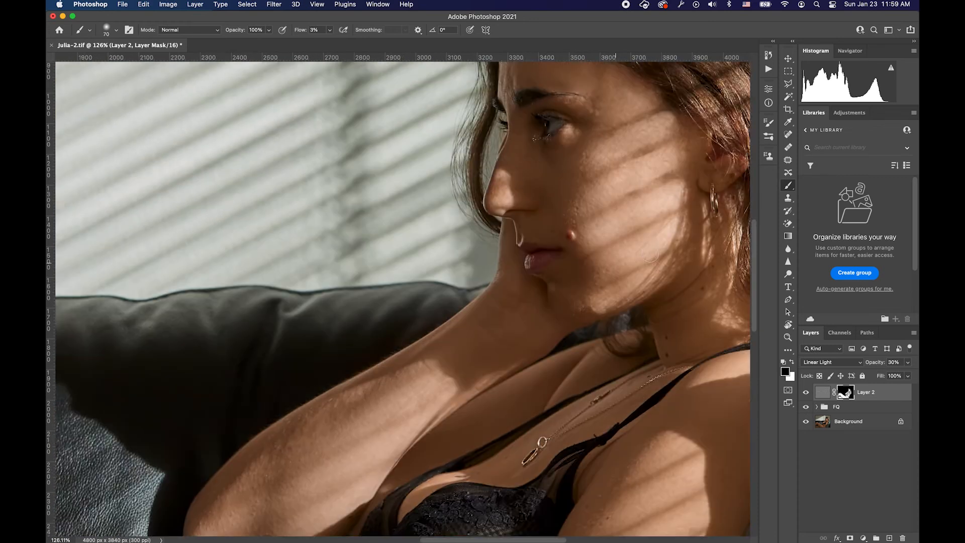
pyautogui.hscroll(4, 652, 255)
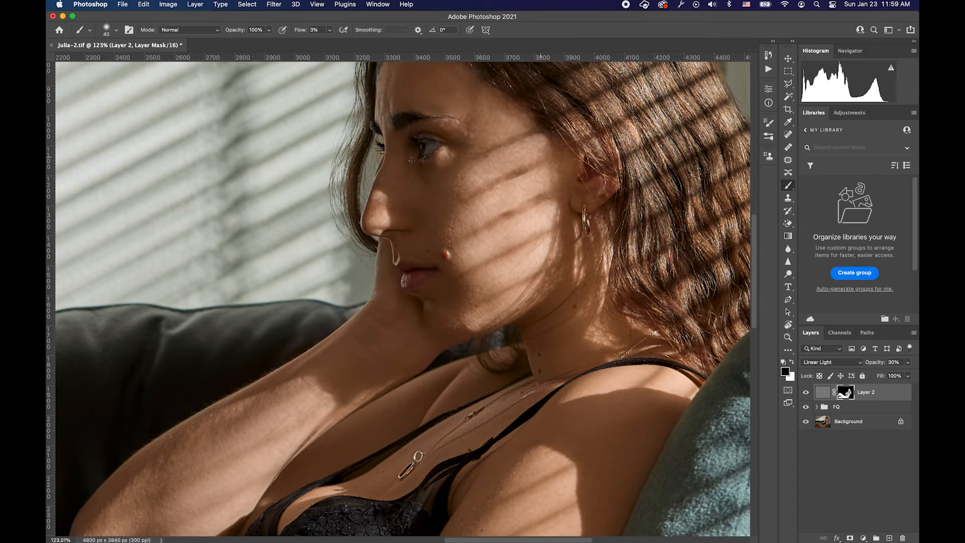
# - Compare the full retouched image with the original Background layer on its own
pyautogui.press('super+minus')
pyautogui.press('super+minus')
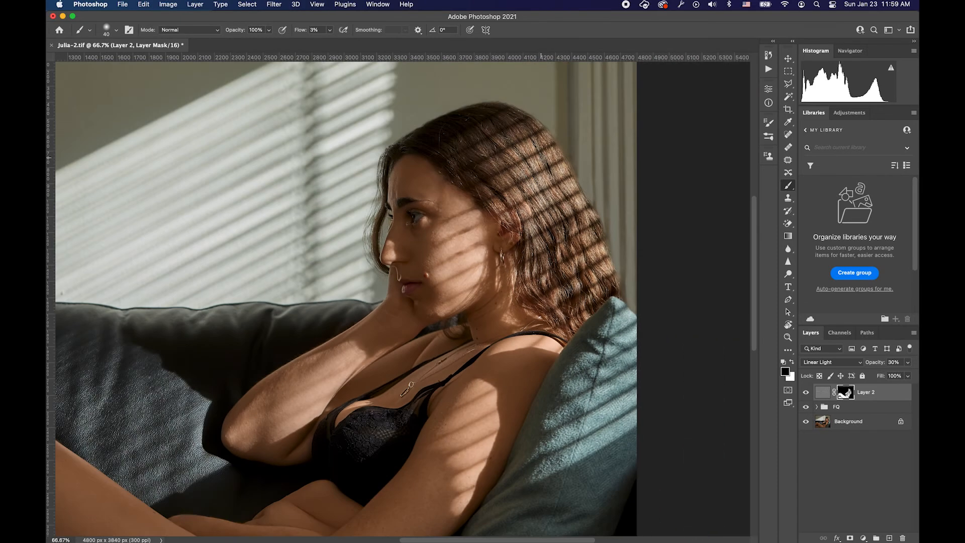
pyautogui.press('super+minus')
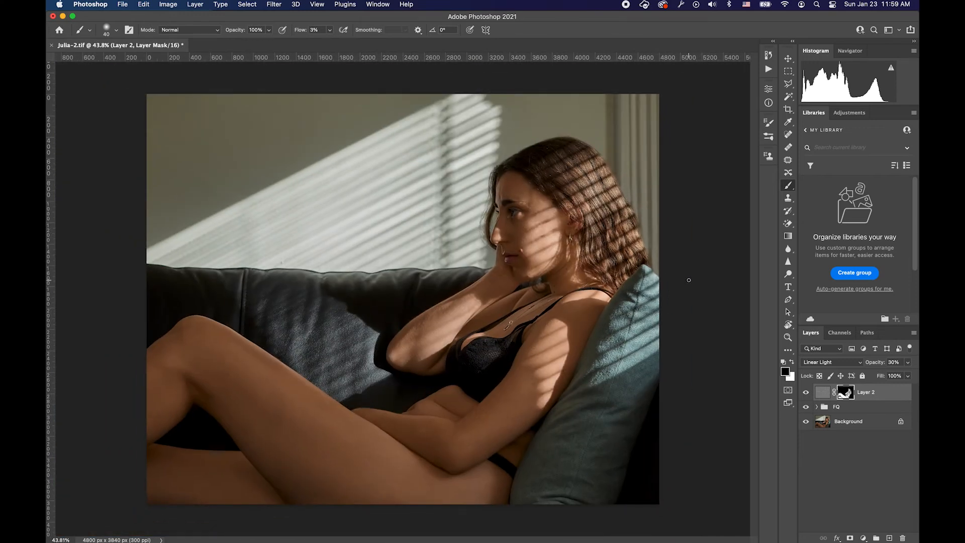
pyautogui.keyDown('alt'); pyautogui.click(807, 422); pyautogui.keyUp('alt')
pyautogui.keyDown('alt'); pyautogui.click(806, 422); pyautogui.keyUp('alt')
pyautogui.keyDown('alt'); pyautogui.click(807, 422); pyautogui.keyUp('alt')
pyautogui.keyDown('alt'); pyautogui.click(806, 423); pyautogui.keyUp('alt')
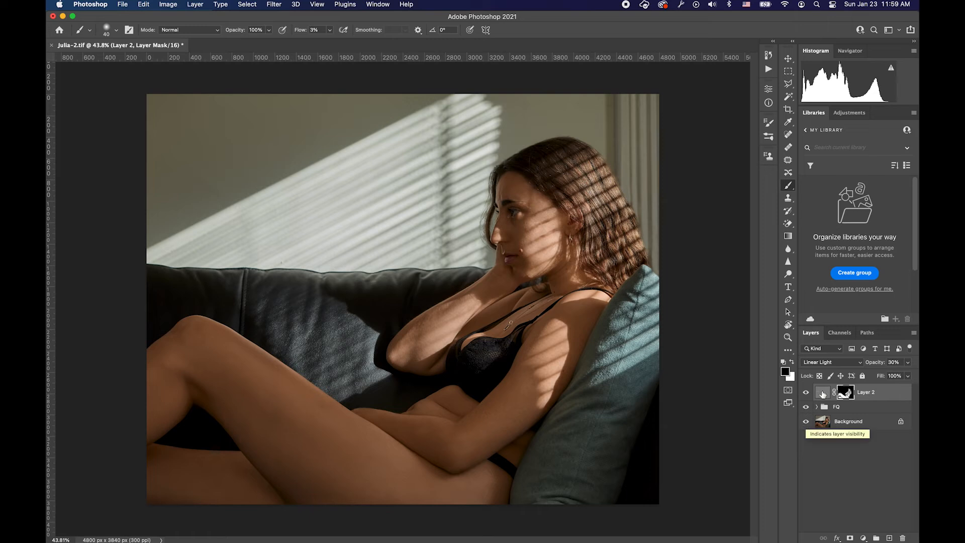
# - Stamp all visible layers into a new layer above Layer 2 and open the High Pass filter for it
pyautogui.press('super+alt+shift+e')
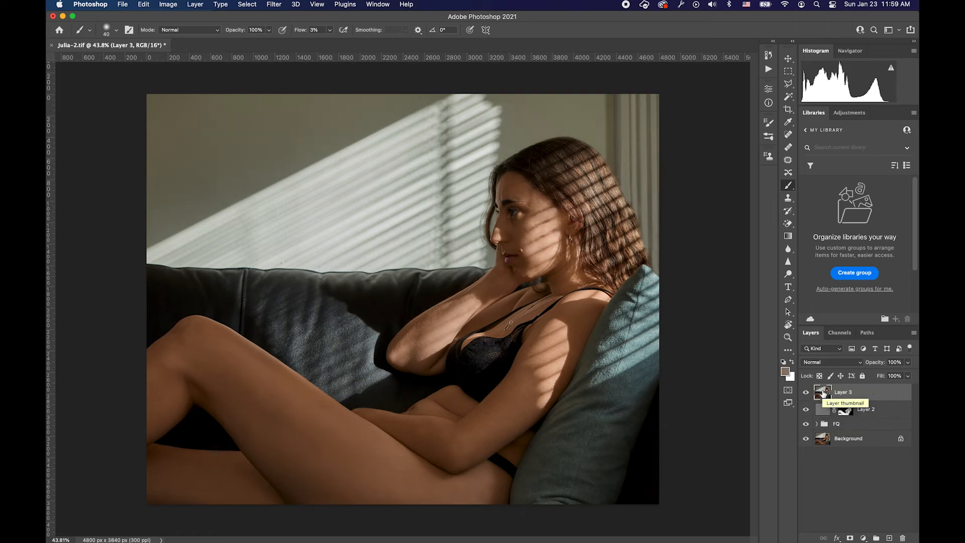
pyautogui.click(274, 4)
pyautogui.moveTo(306, 209)
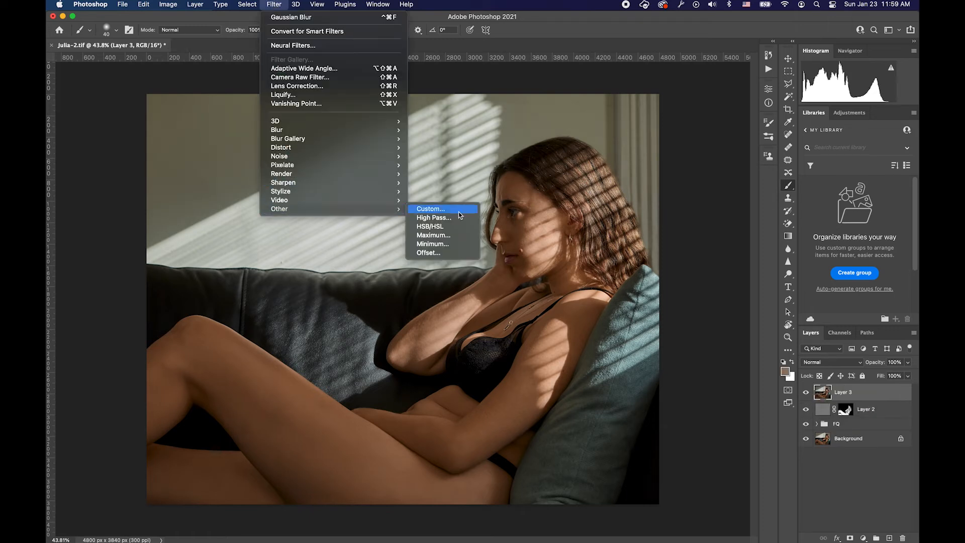
pyautogui.click(457, 218)
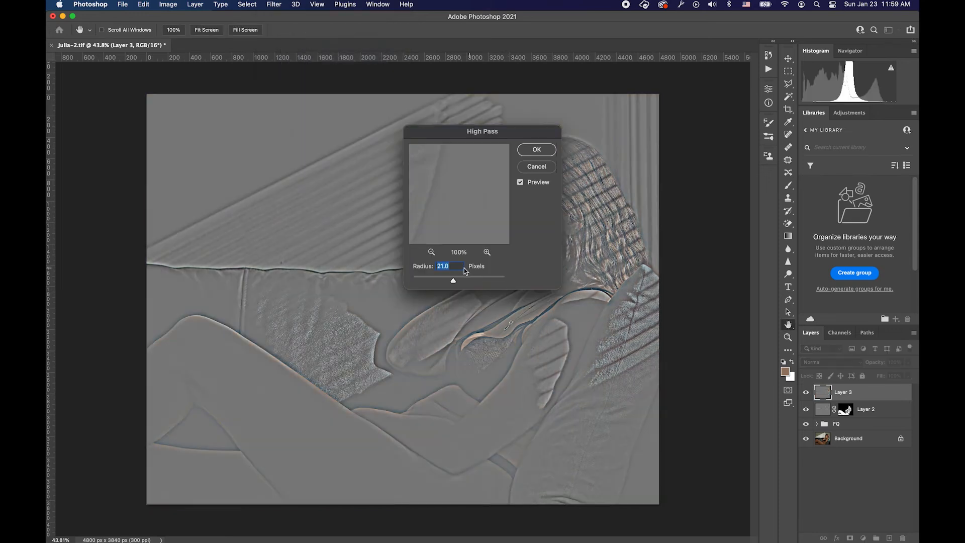
# - Try High Pass radii of 5, 6, 10 and 1 pixels, previewing the edge detail on the face and hair
pyautogui.write('5')
pyautogui.press('Tab')
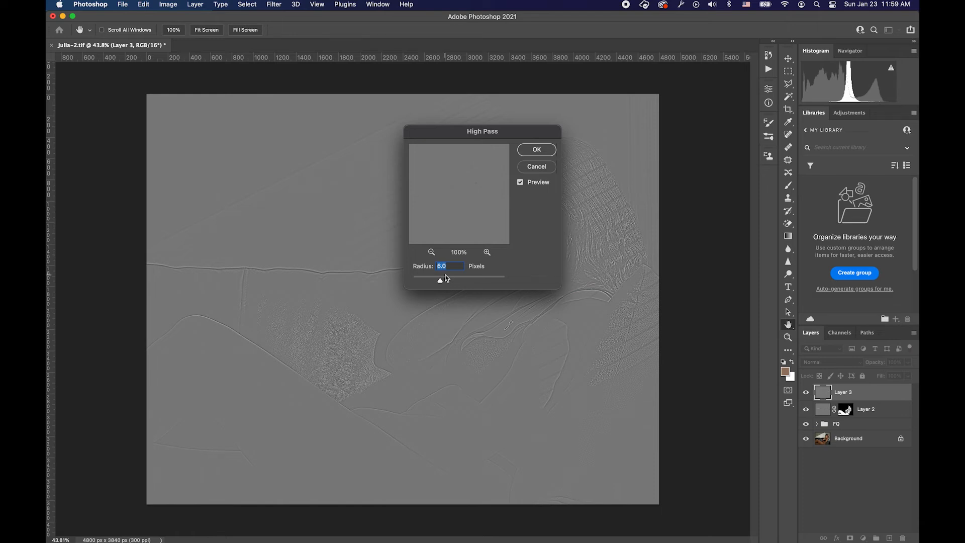
pyautogui.write('10')
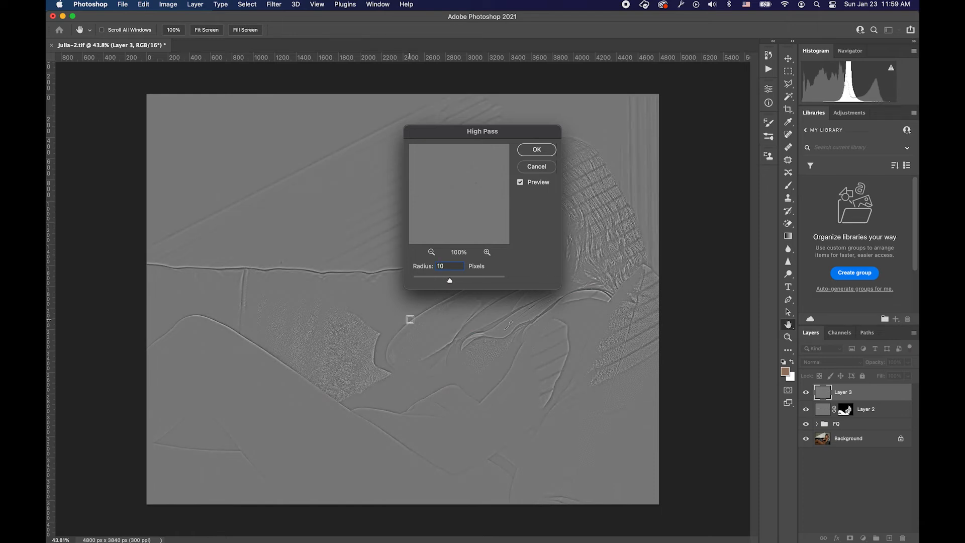
pyautogui.moveTo(512, 130); pyautogui.dragTo(404, 195)
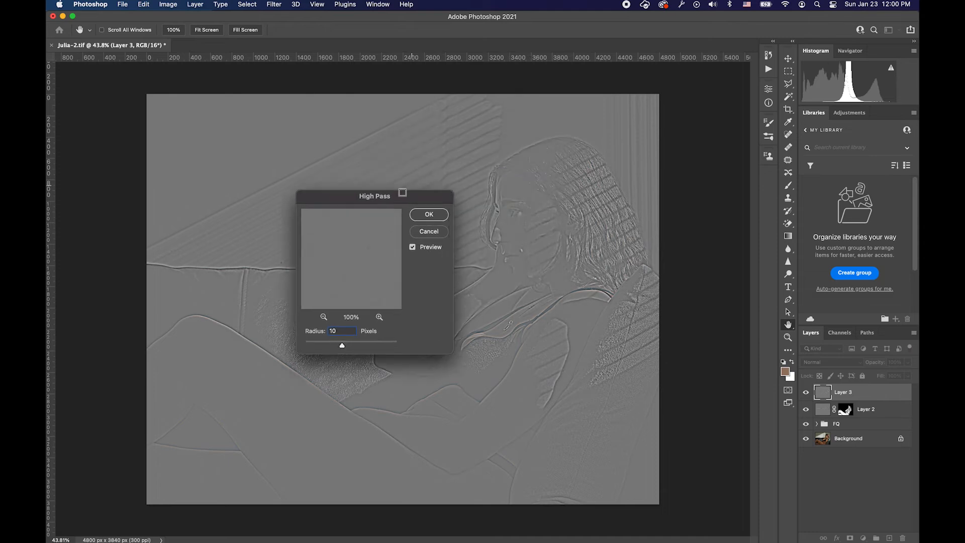
pyautogui.click(524, 227)
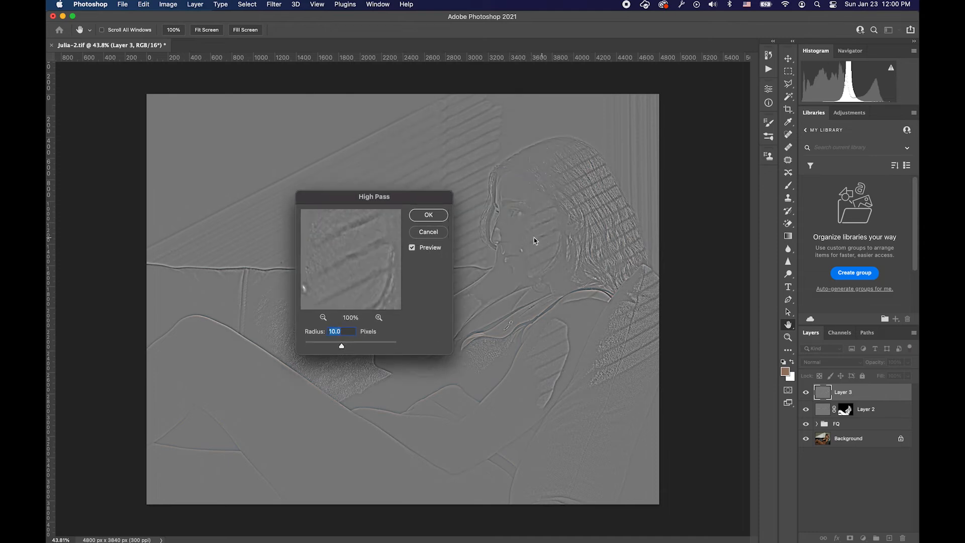
pyautogui.moveTo(384, 199); pyautogui.dragTo(478, 194)
pyautogui.press('BackSpace')
pyautogui.write('1')
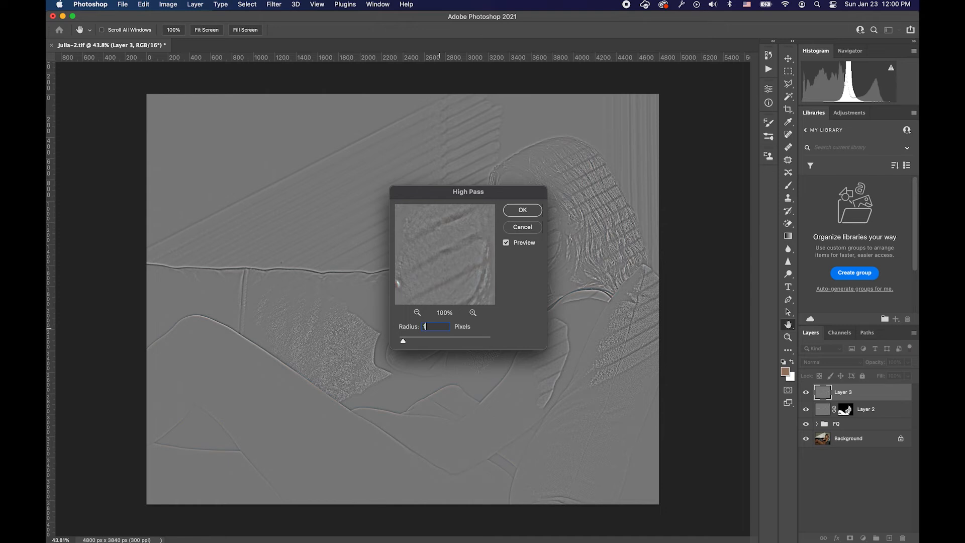
pyautogui.moveTo(498, 198); pyautogui.dragTo(423, 247)
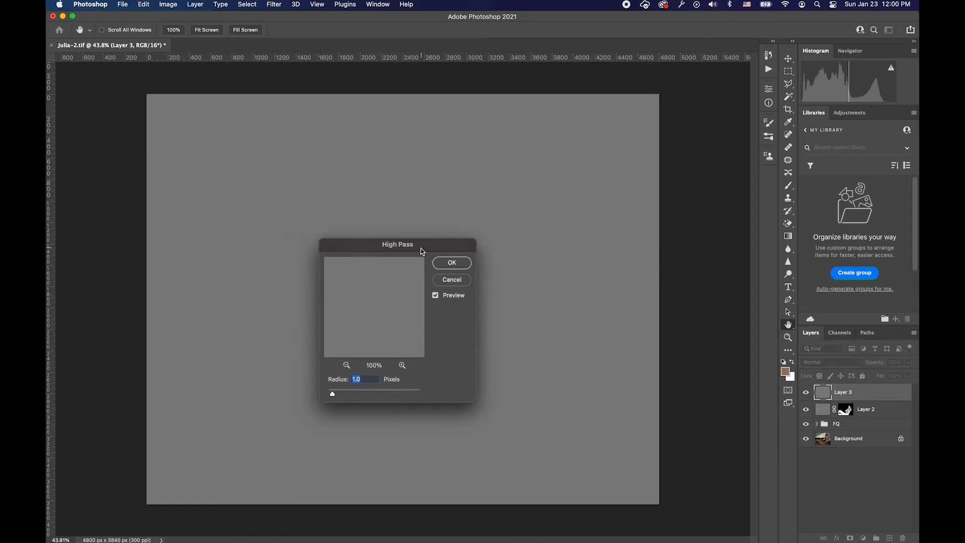
# - Apply High Pass with a radius of 5 pixels and set the layer's blend mode to Overlay
pyautogui.write('5')
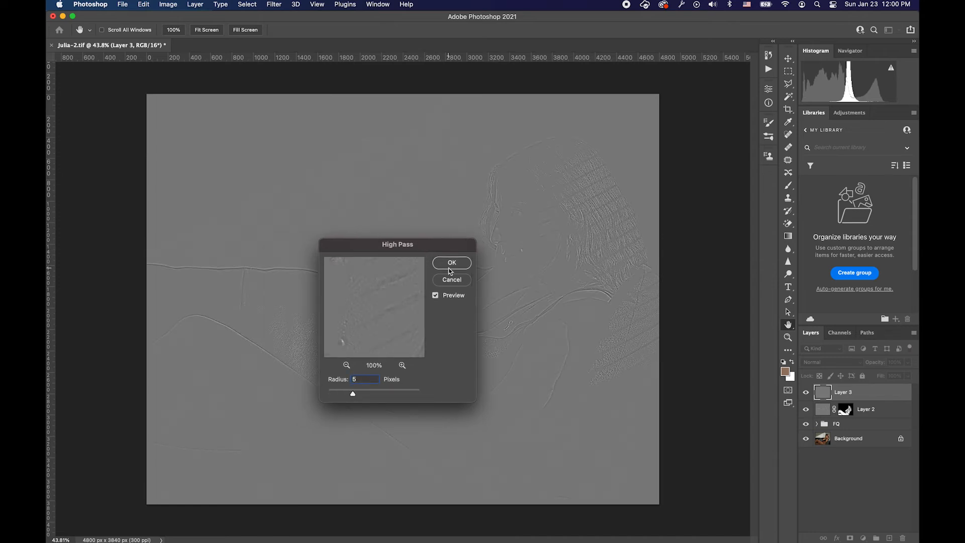
pyautogui.click(450, 271)
pyautogui.press('b')
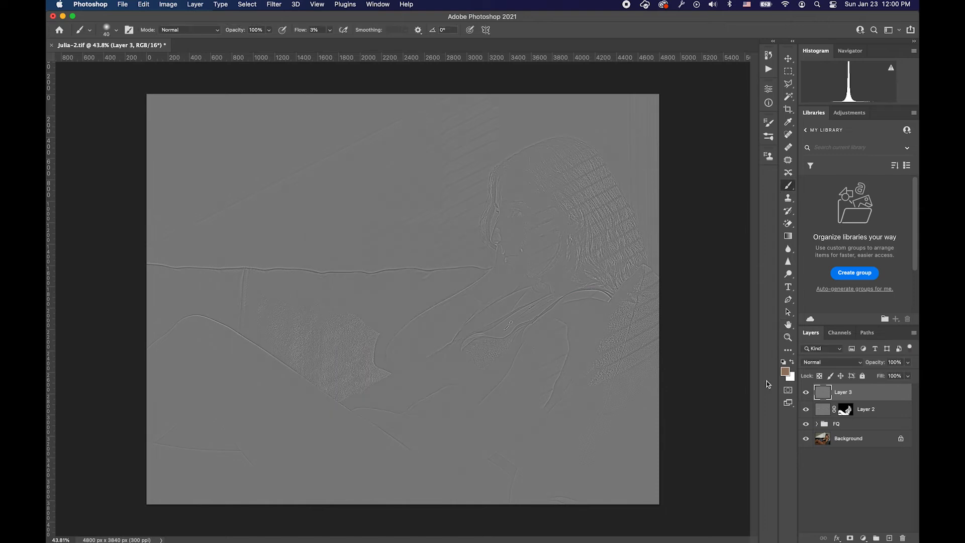
pyautogui.click(835, 362)
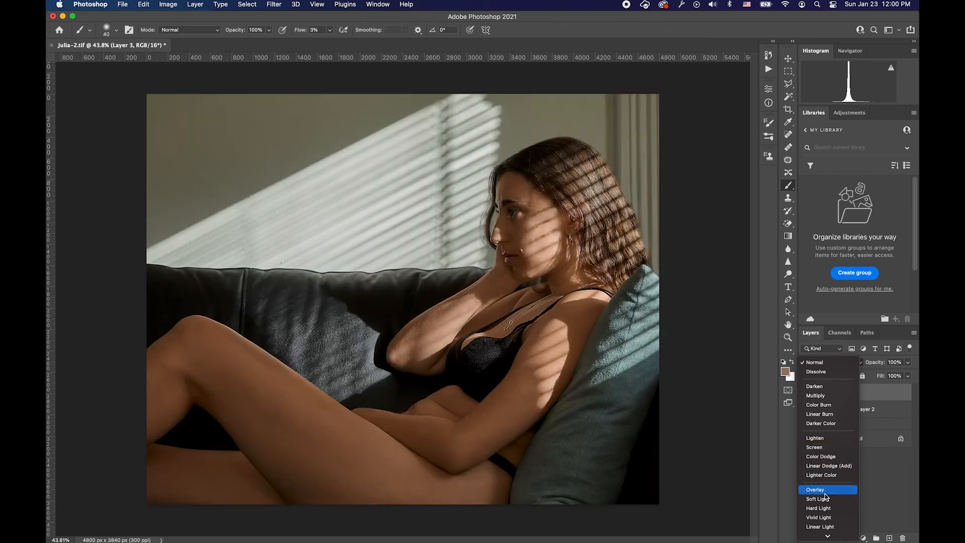
pyautogui.click(824, 490)
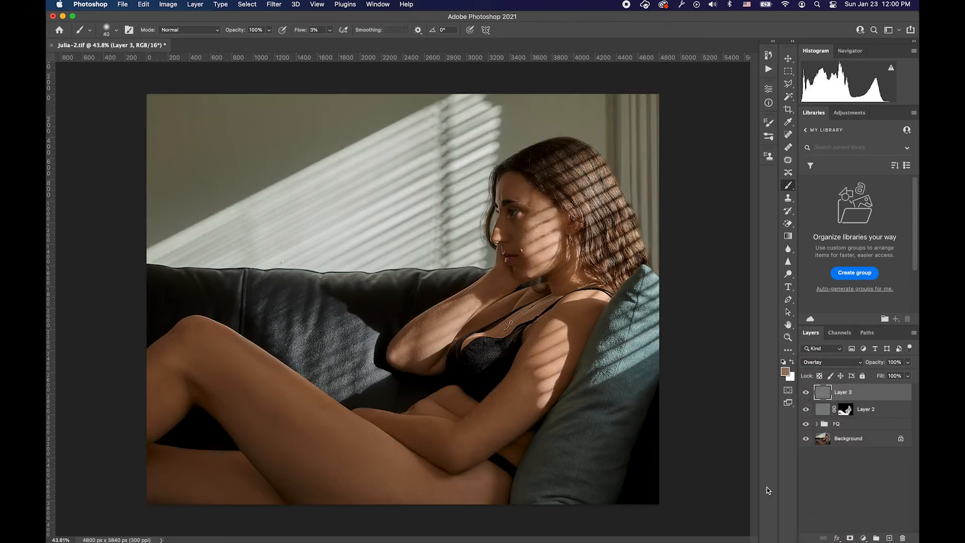
# - Check the sharpening across the image and add a black mask to the High Pass layer
pyautogui.scroll(5, 501, 240)
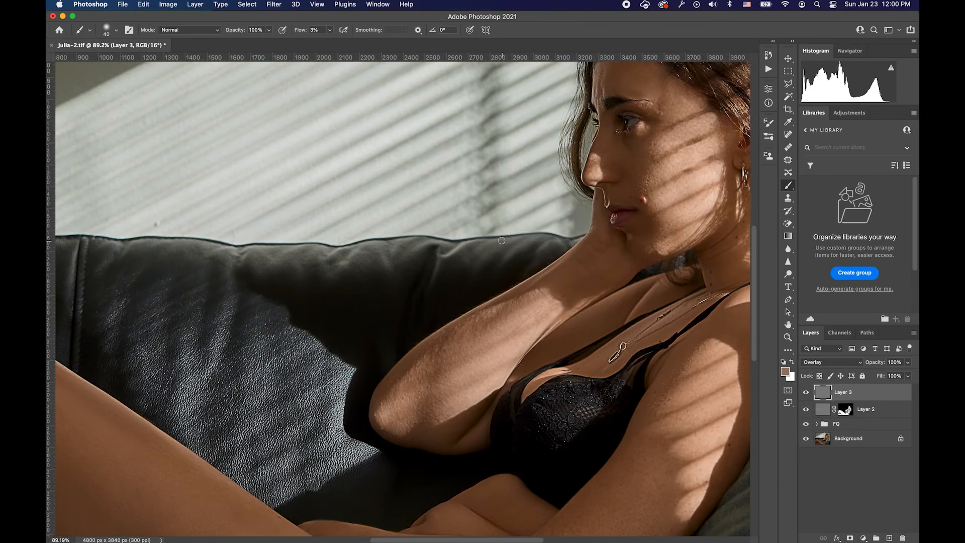
pyautogui.scroll(-8, 501, 241)
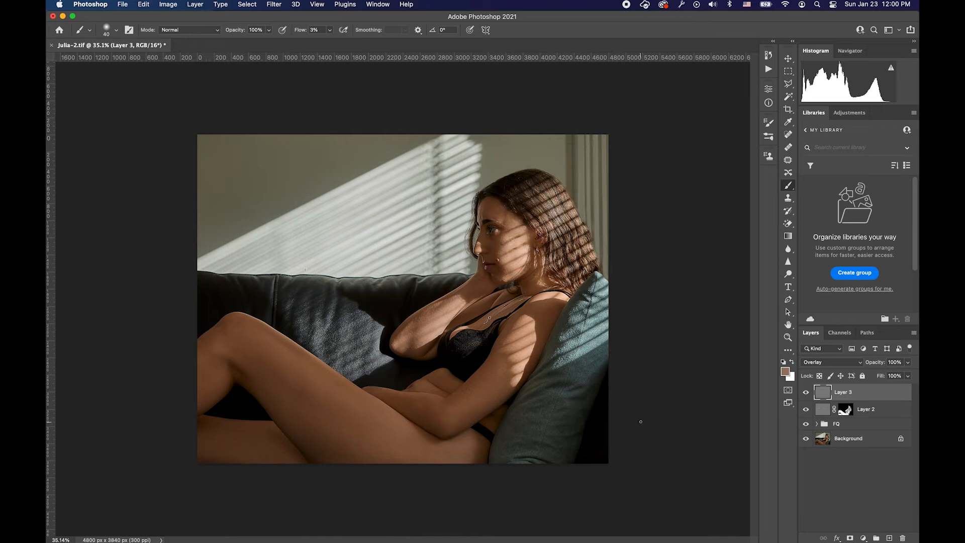
pyautogui.keyDown('alt'); pyautogui.click(850, 538); pyautogui.keyUp('alt')
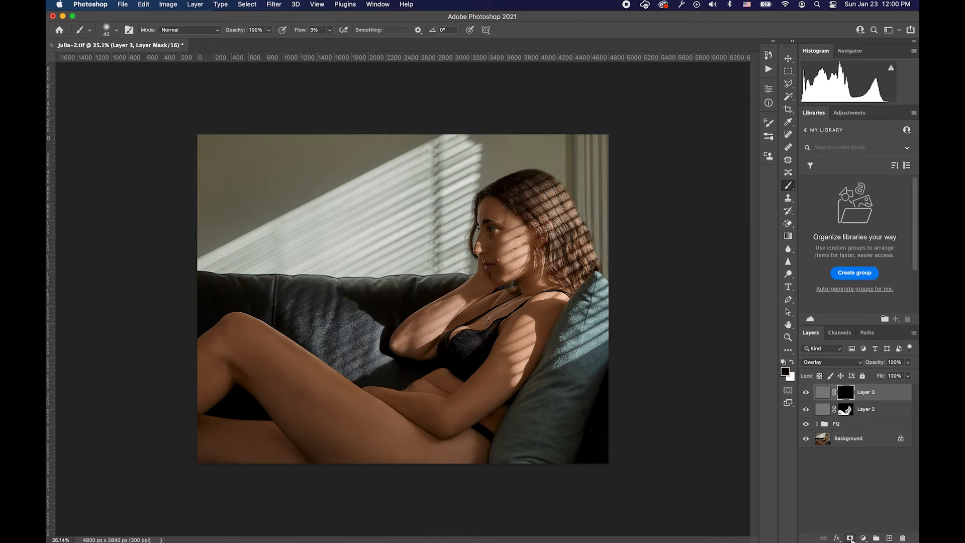
# - Switch Layer 3's black mask off and on repeatedly to compare the image with and without the High Pass sharpening
pyautogui.click(850, 538)
pyautogui.press('super+z')
pyautogui.keyDown('shift'); pyautogui.click(851, 397); pyautogui.keyUp('shift')
pyautogui.keyDown('shift'); pyautogui.click(850, 398); pyautogui.keyUp('shift')
pyautogui.keyDown('shift'); pyautogui.click(850, 398); pyautogui.keyUp('shift')
pyautogui.keyDown('shift'); pyautogui.click(850, 397); pyautogui.keyUp('shift')
pyautogui.keyDown('shift'); pyautogui.click(850, 397); pyautogui.keyUp('shift')
pyautogui.keyDown('shift'); pyautogui.click(850, 398); pyautogui.keyUp('shift')
pyautogui.keyDown('shift'); pyautogui.click(850, 398); pyautogui.keyUp('shift')
pyautogui.keyDown('shift'); pyautogui.click(850, 397); pyautogui.keyUp('shift')
pyautogui.keyDown('shift'); pyautogui.click(851, 397); pyautogui.keyUp('shift')
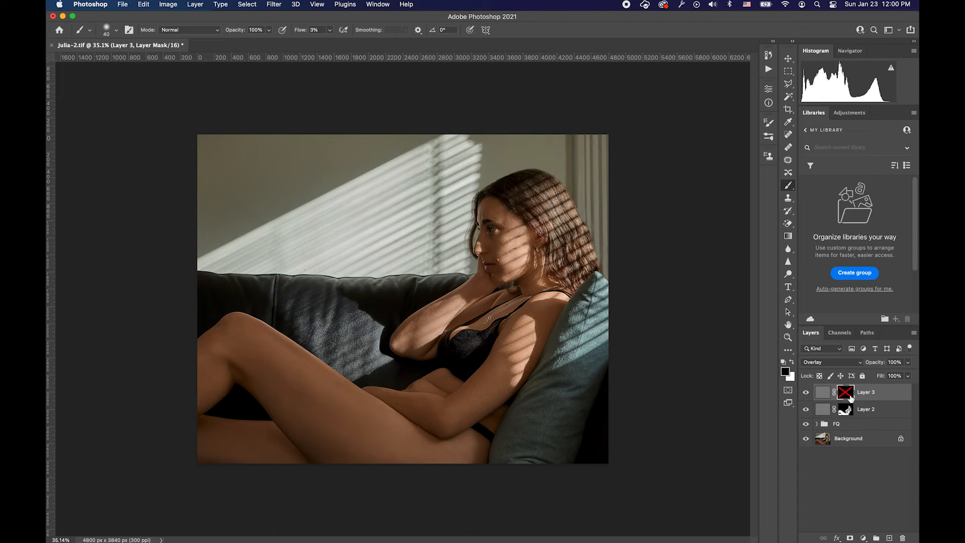
pyautogui.keyDown('shift'); pyautogui.click(851, 397); pyautogui.keyUp('shift')
pyautogui.keyDown('shift'); pyautogui.click(851, 398); pyautogui.keyUp('shift')
pyautogui.keyDown('shift'); pyautogui.click(850, 398); pyautogui.keyUp('shift')
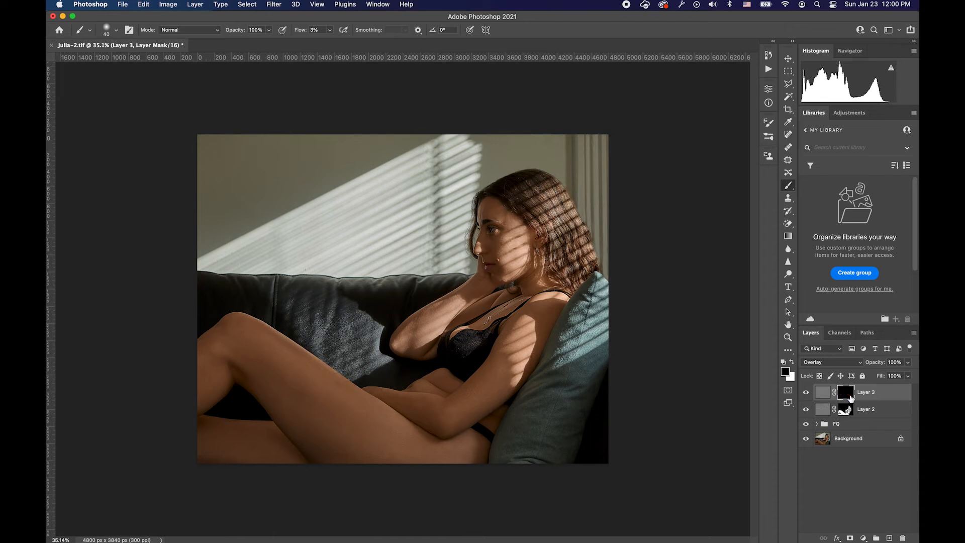
pyautogui.keyDown('shift'); pyautogui.click(850, 398); pyautogui.keyUp('shift')
pyautogui.keyDown('shift'); pyautogui.click(851, 397); pyautogui.keyUp('shift')
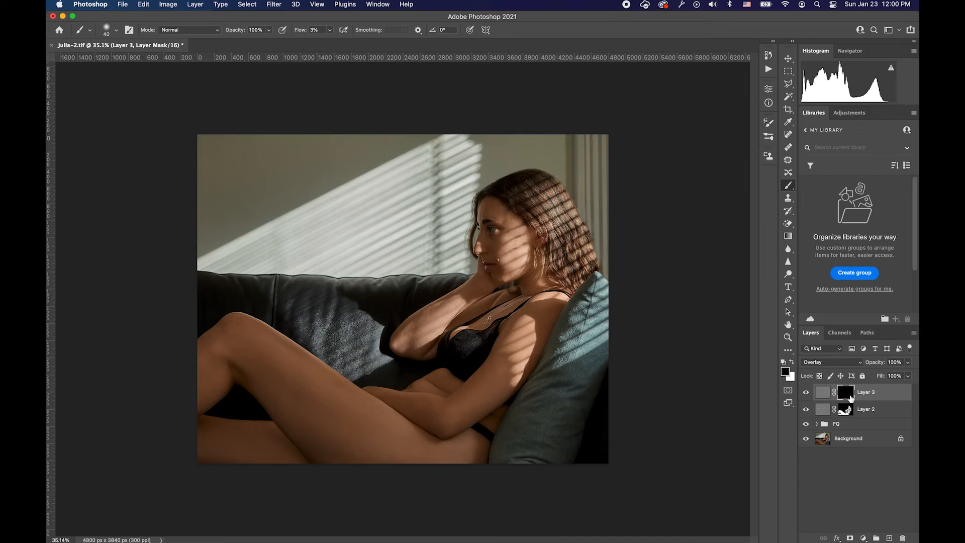
# - Invert Layer 3's mask to white and set the layer's opacity to 30%
pyautogui.press('super+i')
pyautogui.click(908, 362)
pyautogui.click(900, 363)
pyautogui.write('30')
pyautogui.press('Return')
# - Run the recorded Noise action to add a Soft Light noise layer above Layer 3
pyautogui.scroll(8, 497, 259)
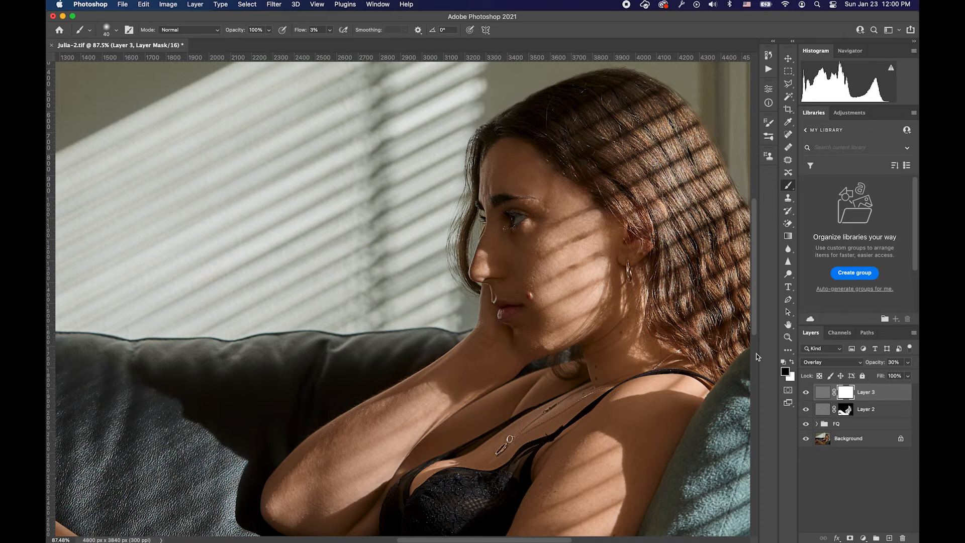
pyautogui.click(768, 70)
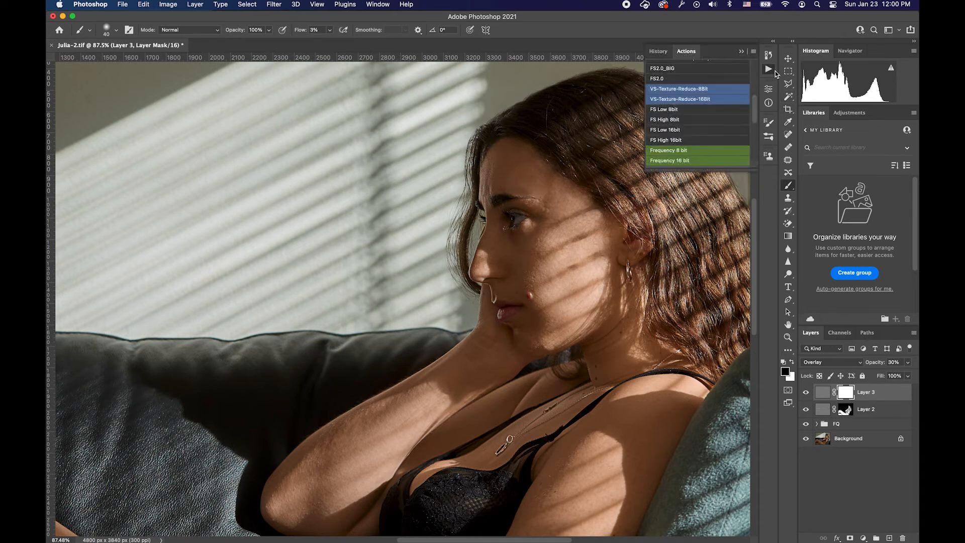
pyautogui.scroll(-2, 699, 119)
pyautogui.scroll(-6, 699, 120)
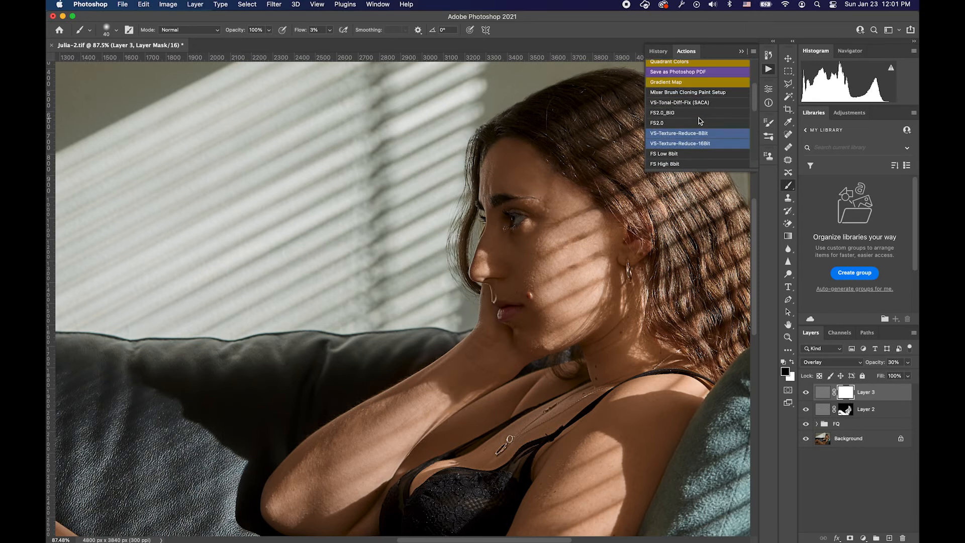
pyautogui.scroll(-8, 699, 118)
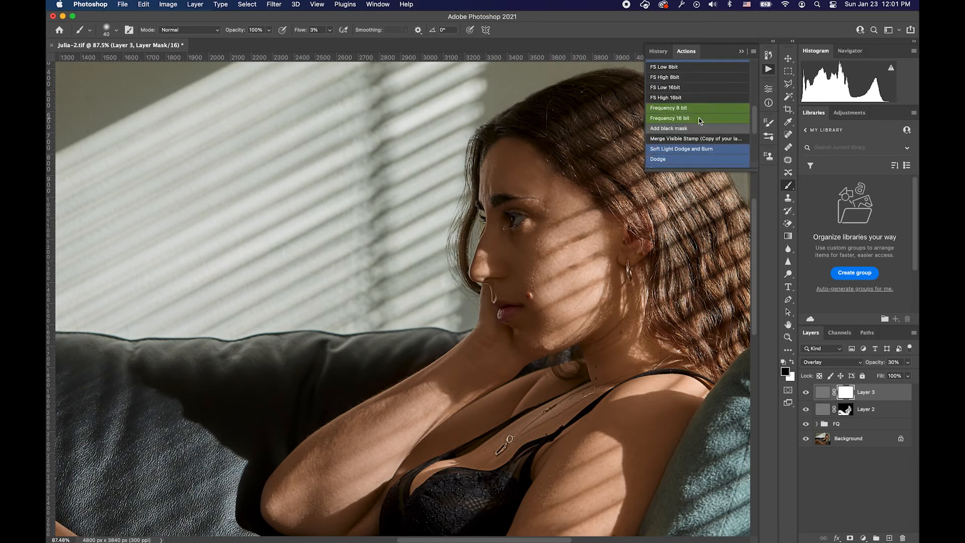
pyautogui.scroll(-1, 699, 119)
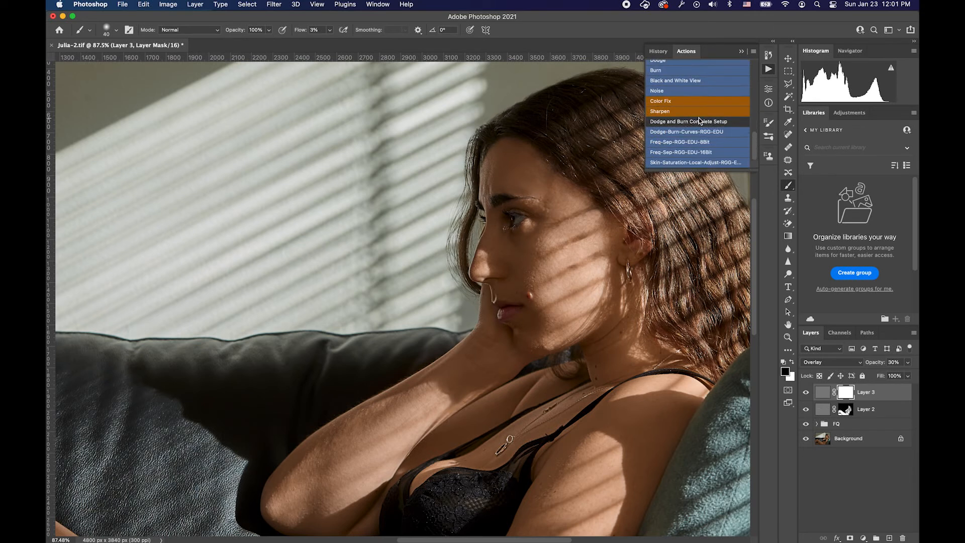
pyautogui.click(681, 92)
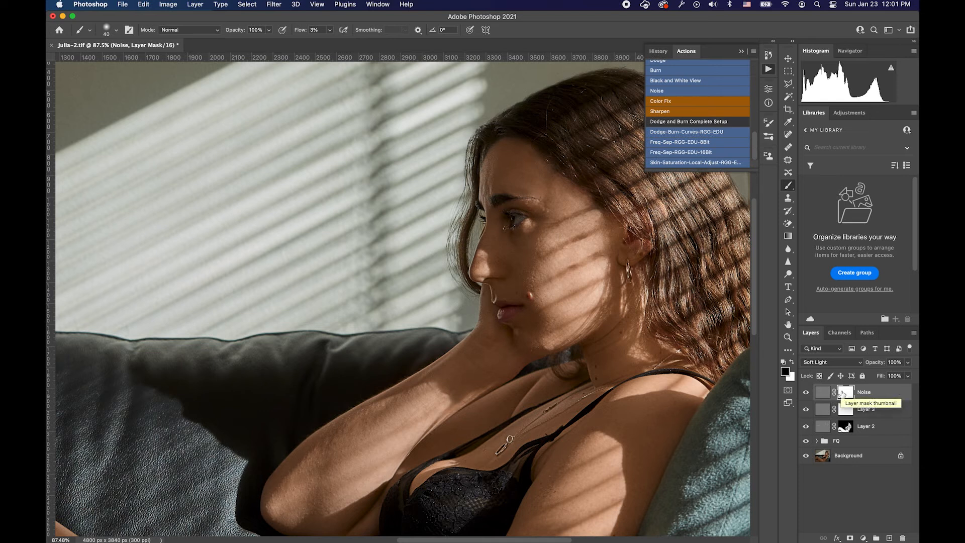
# - Invert the Noise layer's mask to black, and replace it with a copy of Layer 2's mask
pyautogui.moveTo(842, 393); pyautogui.dragTo(845, 401)
pyautogui.press('super+i')
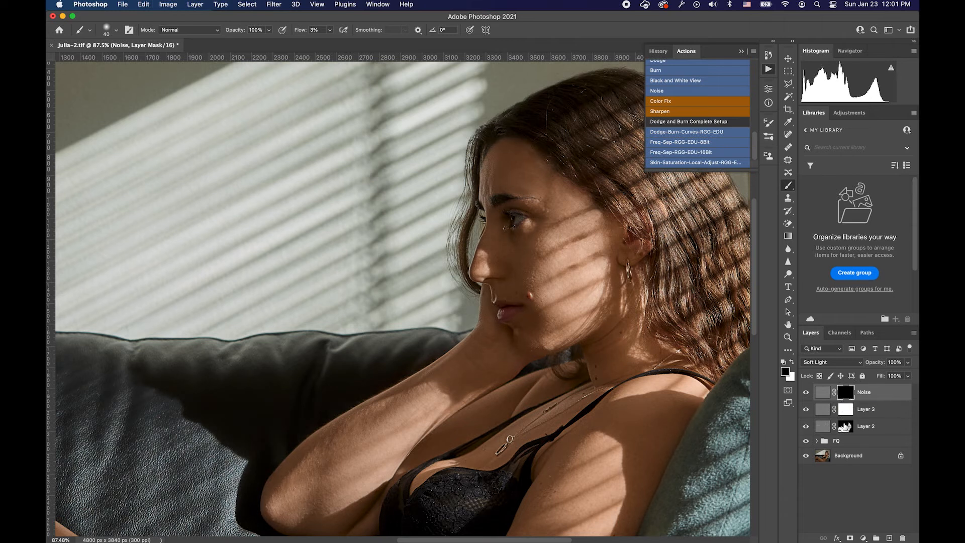
pyautogui.moveTo(846, 426); pyautogui.dragTo(849, 394)
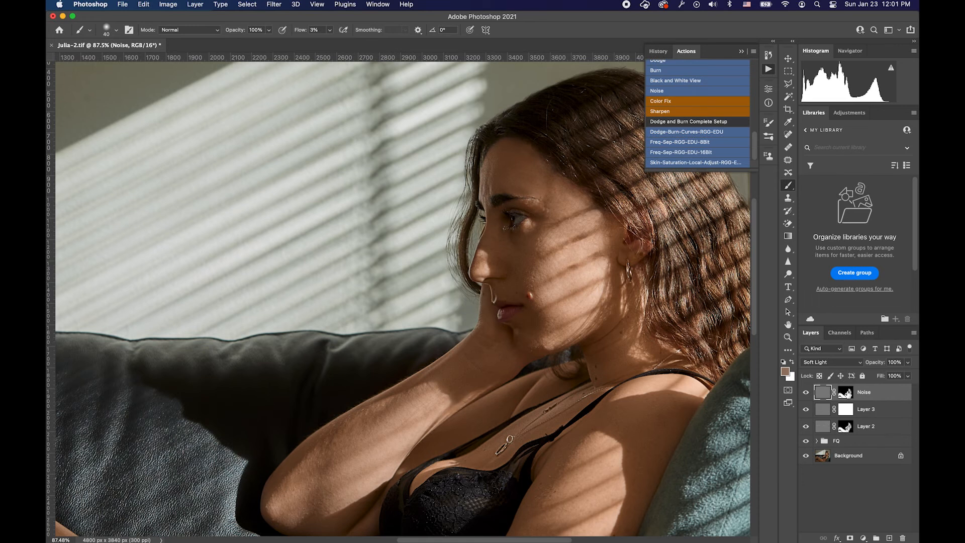
# - Examine the skin grain on the face with the Noise layer hidden and shown
pyautogui.scroll(-5, 626, 281)
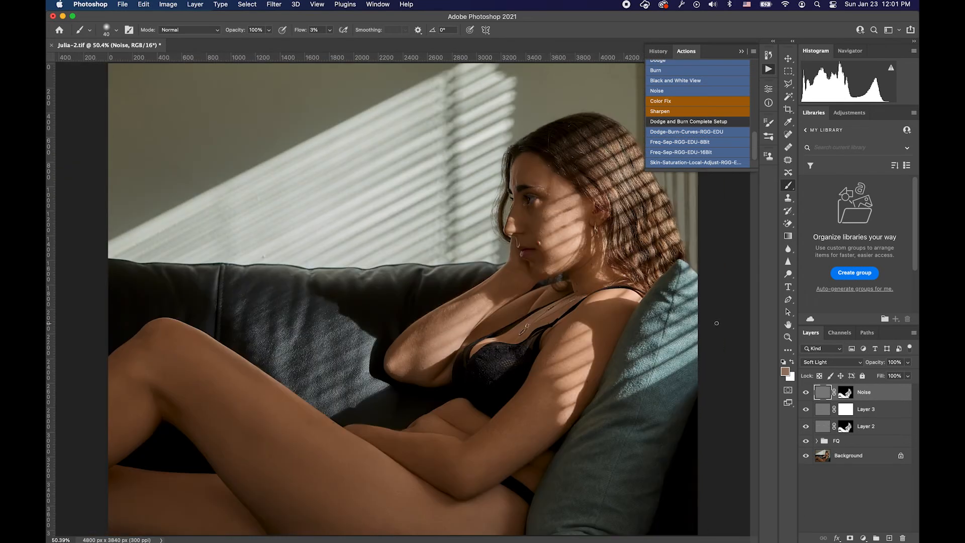
pyautogui.scroll(5, 576, 275)
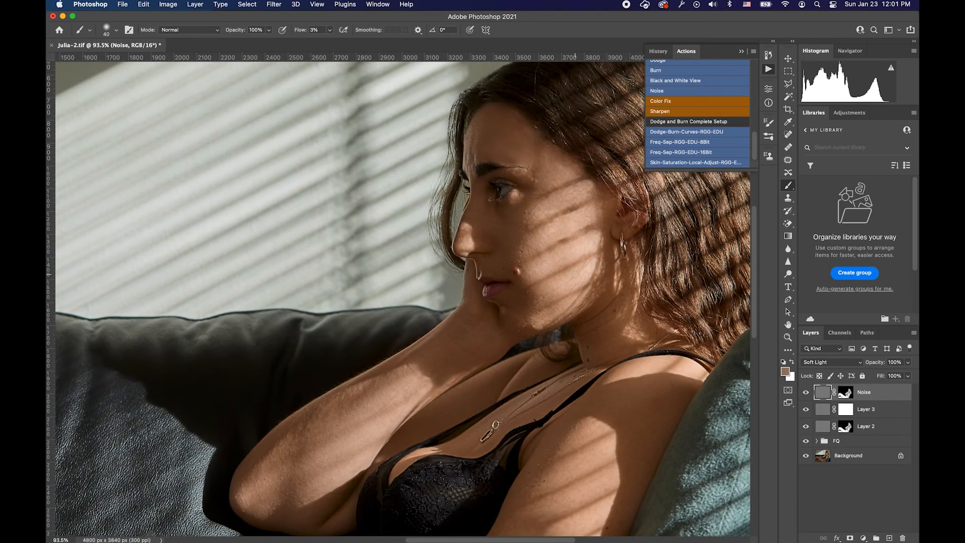
pyautogui.scroll(2, 504, 192)
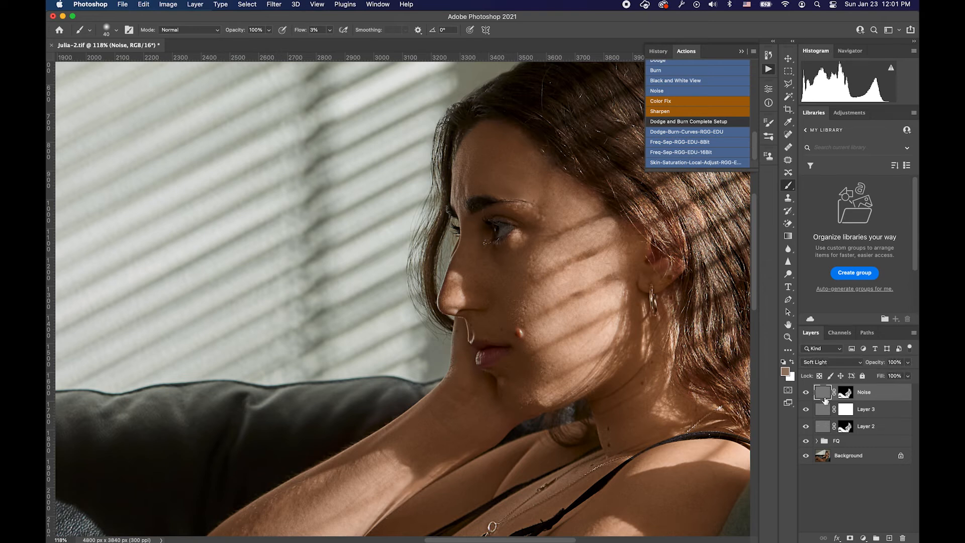
pyautogui.hscroll(2, 638, 340)
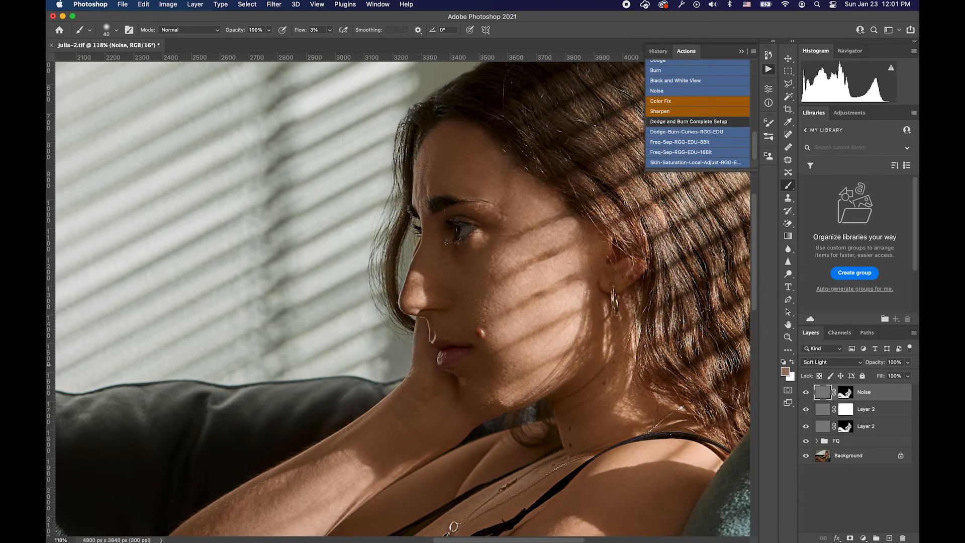
pyautogui.click(807, 392)
pyautogui.click(806, 392)
# - Paint white over the cheek on the Noise layer's mask with the Brush at 3% flow
pyautogui.click(847, 393)
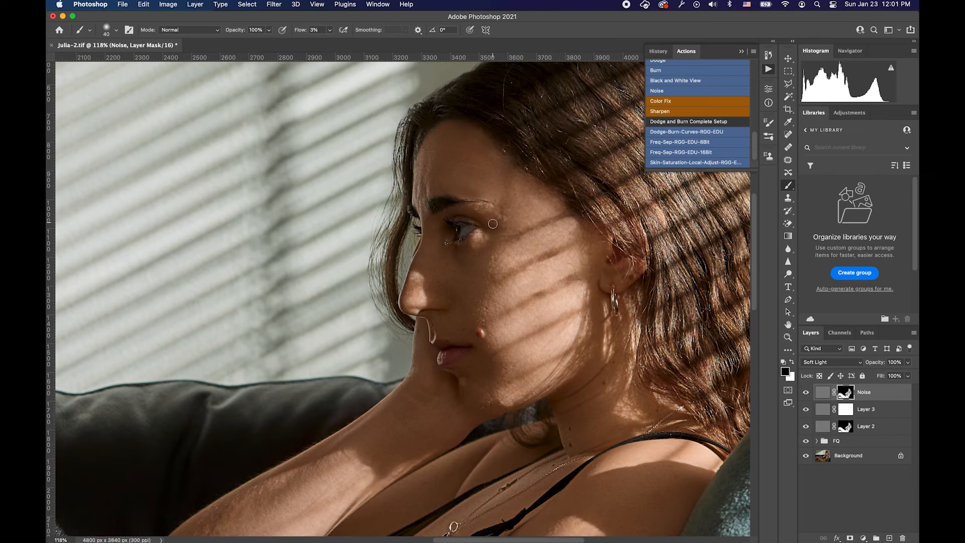
pyautogui.press('d')
pyautogui.moveTo(529, 331)
pyautogui.mouseDown()
pyautogui.moveTo(606, 170)
pyautogui.moveTo(586, 232)
pyautogui.moveTo(545, 151)
pyautogui.moveTo(508, 282)
pyautogui.moveTo(519, 285)
pyautogui.mouseUp()
pyautogui.scroll(3, 519, 285)
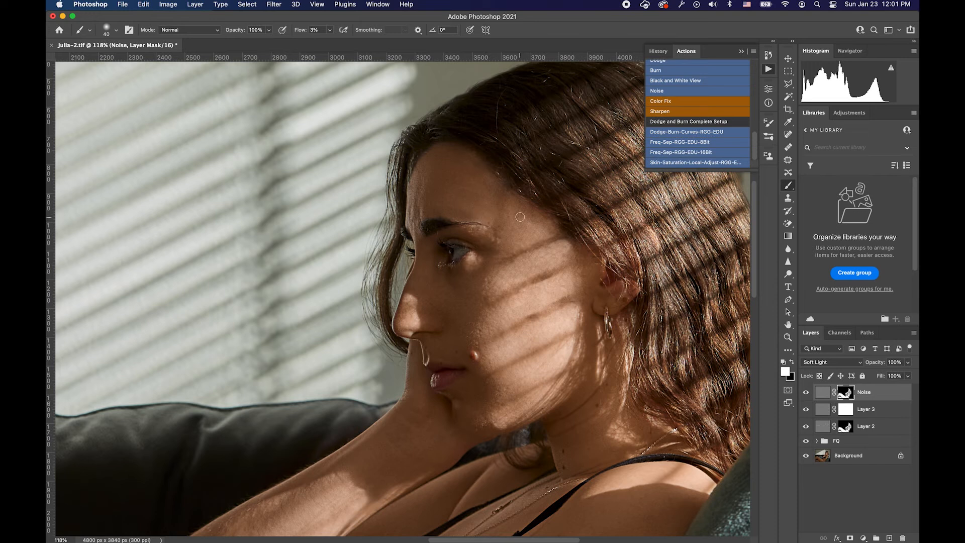
# - Set the Noise layer's opacity to 75%
pyautogui.click(822, 392)
pyautogui.click(895, 362)
pyautogui.write('7')
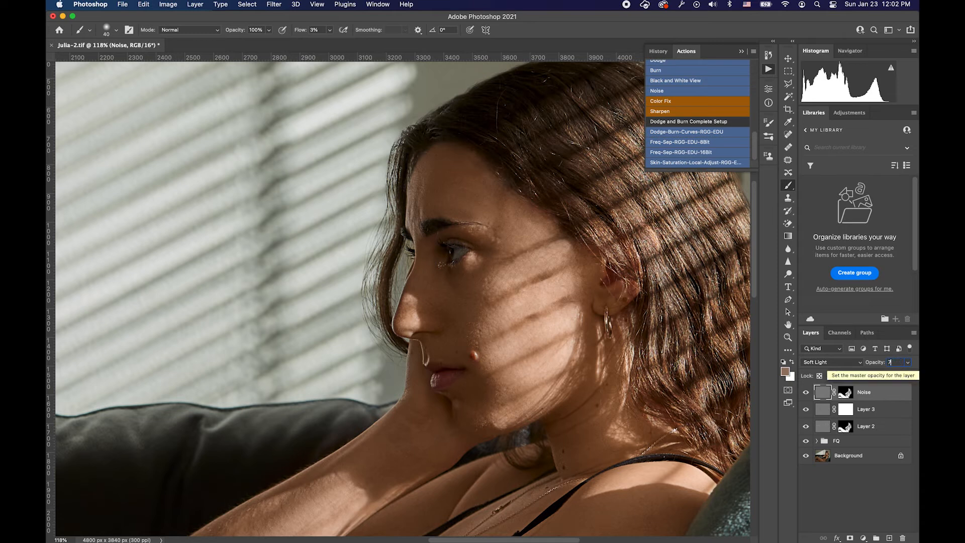
pyautogui.write('5')
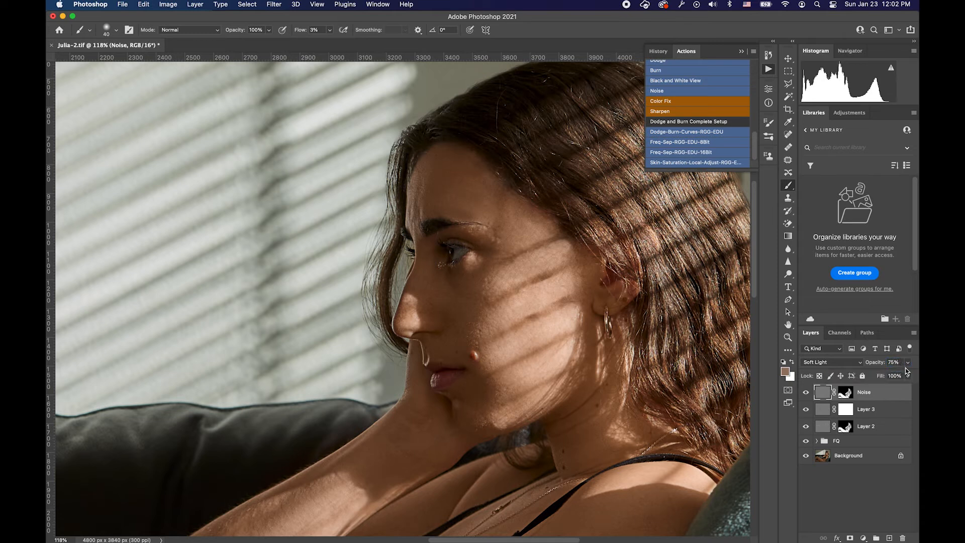
# - Compare the whole retouched image with the original by showing only the Background layer and restoring the others
pyautogui.press('super+0')
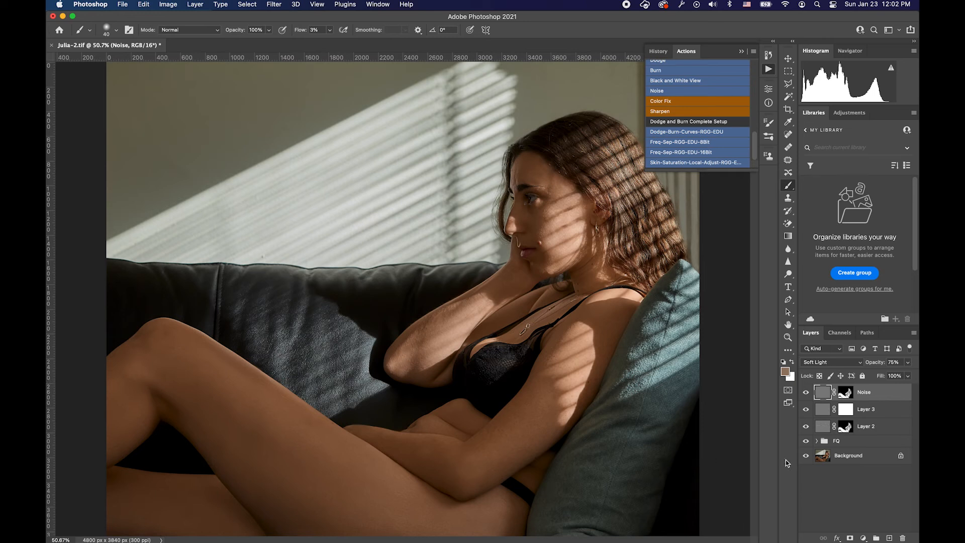
pyautogui.keyDown('alt'); pyautogui.click(810, 458); pyautogui.keyUp('alt')
pyautogui.keyDown('alt'); pyautogui.click(810, 457); pyautogui.keyUp('alt')
pyautogui.keyDown('alt'); pyautogui.click(809, 458); pyautogui.keyUp('alt')
pyautogui.keyDown('alt'); pyautogui.click(810, 458); pyautogui.keyUp('alt')
# - Group the Noise layer, Layer 3 and Layer 2 together
pyautogui.scroll(-3, 619, 363)
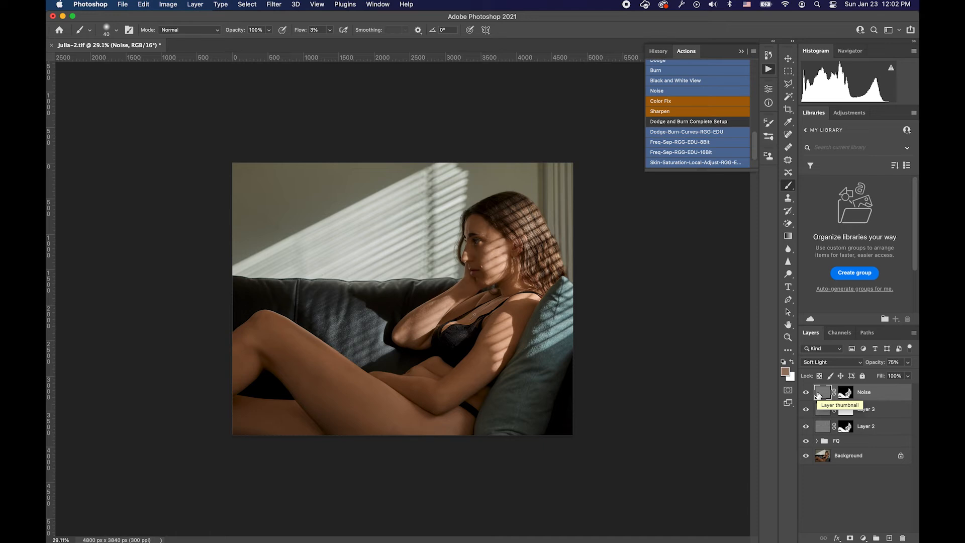
pyautogui.keyDown('shift'); pyautogui.click(829, 431); pyautogui.keyUp('shift')
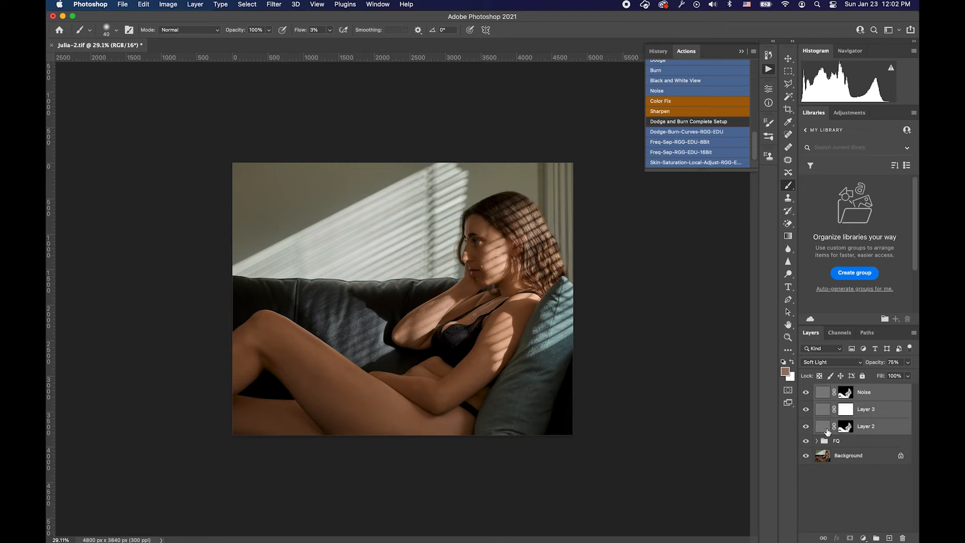
pyautogui.press('super+g')
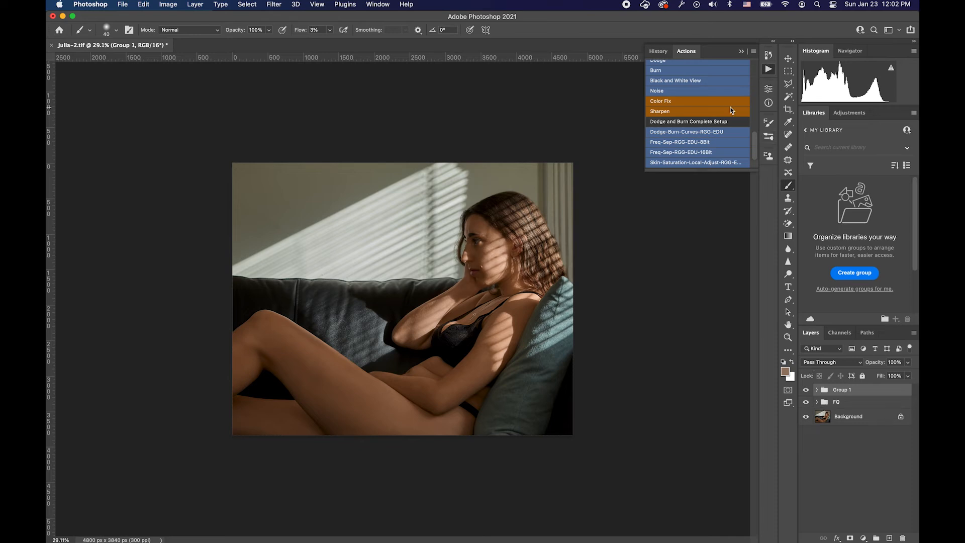
# - Run the Dodge-Burn-Curves-RGG-EDU action, collapse the VSDB - Hair and VSDB - Contour groups, and expand VSDB - Fixer
pyautogui.click(721, 134)
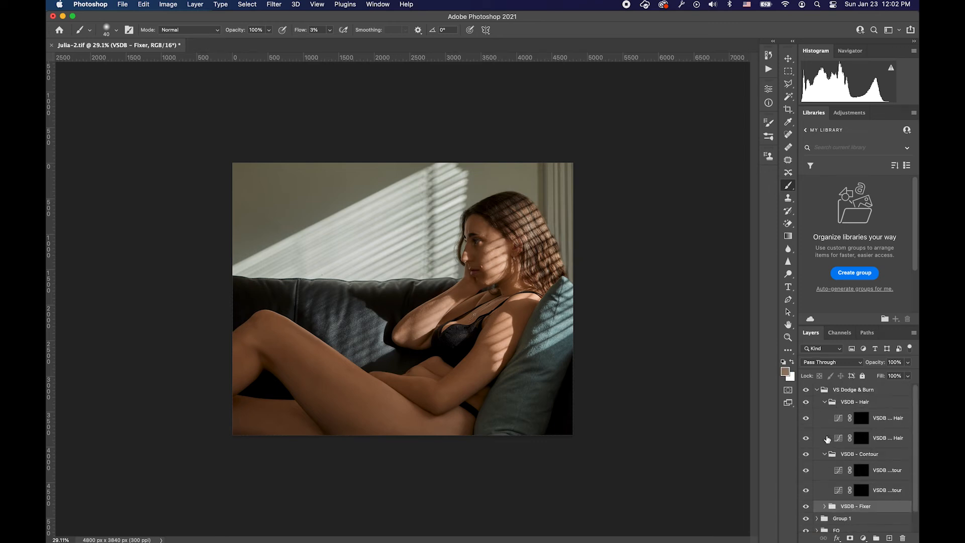
pyautogui.click(831, 402)
pyautogui.click(825, 402)
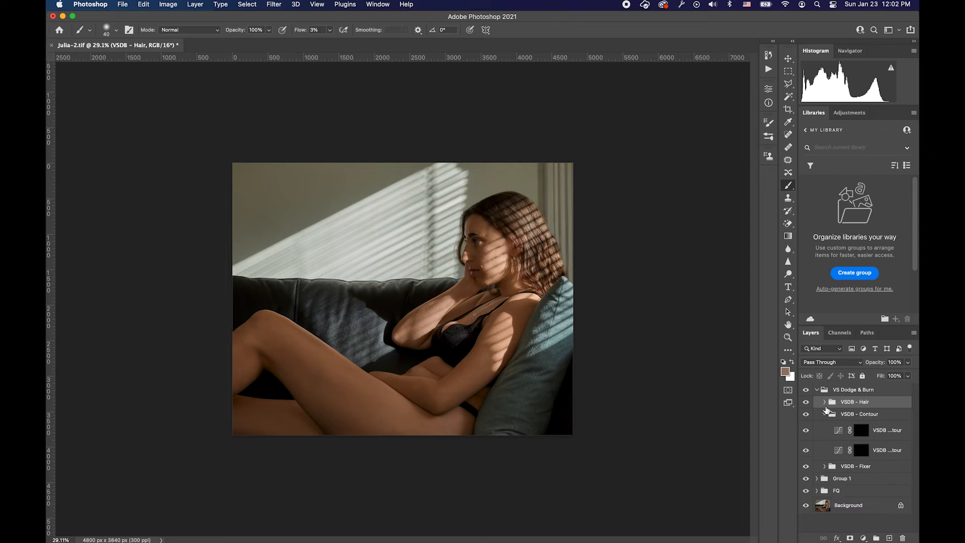
pyautogui.click(825, 415)
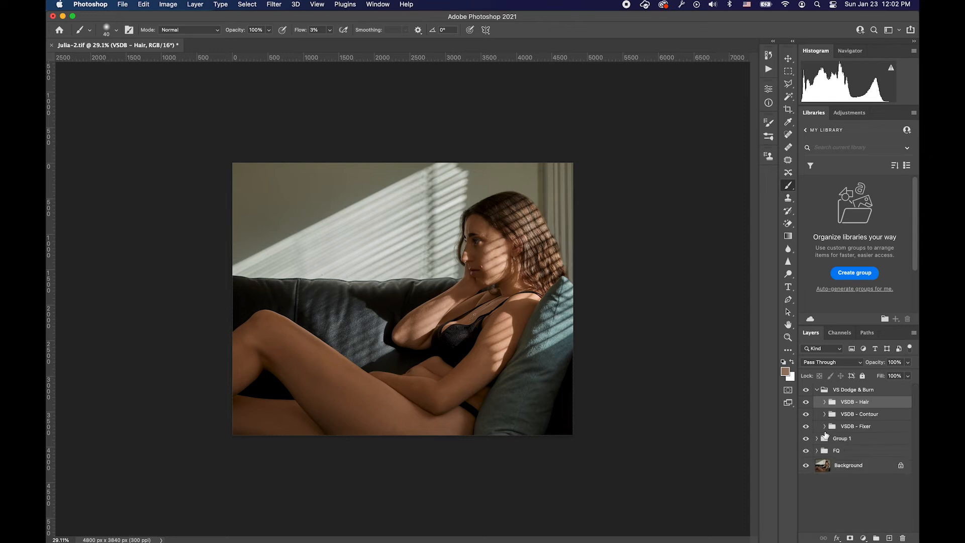
pyautogui.click(825, 426)
pyautogui.scroll(-1, 832, 449)
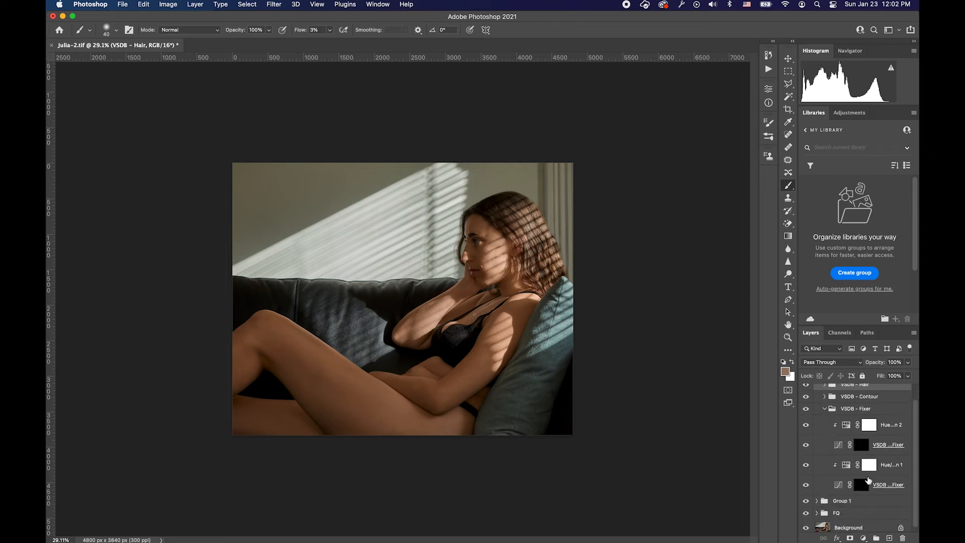
# - Select the dodge layer's mask in the VSDB - Fixer group and widen the layer list to show full layer names
pyautogui.click(863, 486)
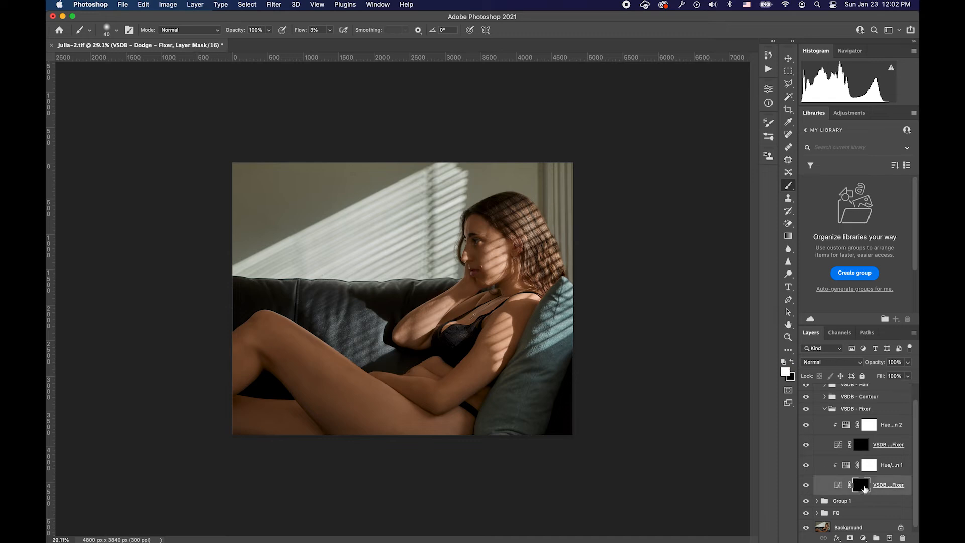
pyautogui.scroll(5, 494, 280)
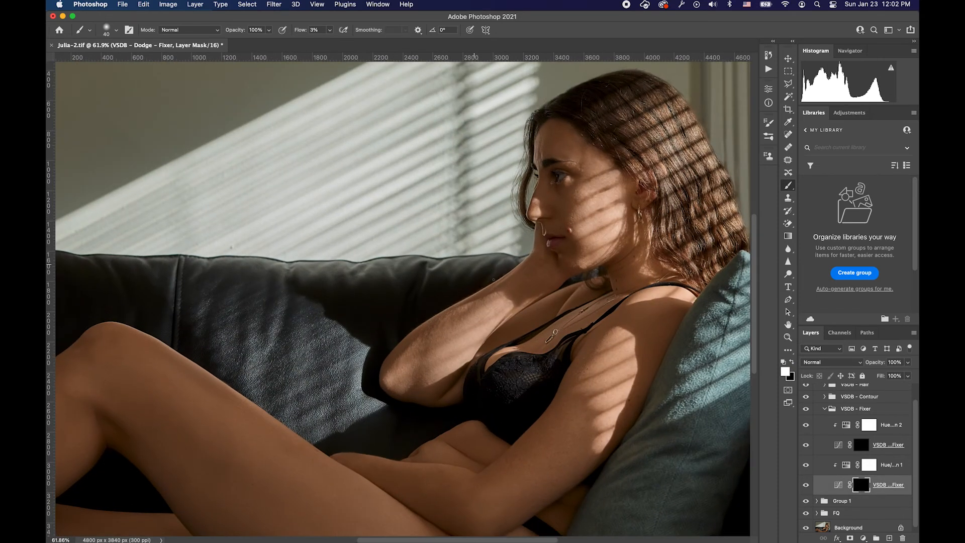
pyautogui.hscroll(5, 494, 279)
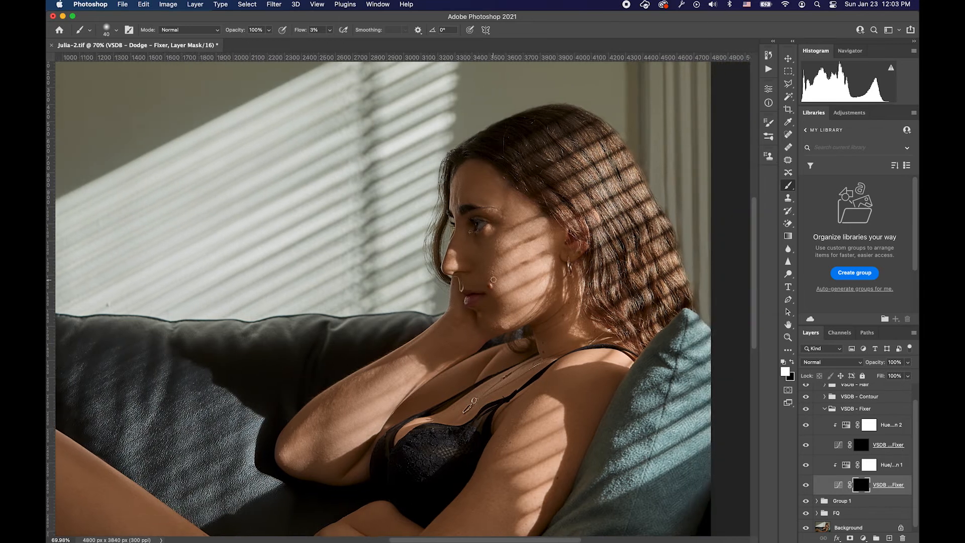
pyautogui.scroll(5, 494, 280)
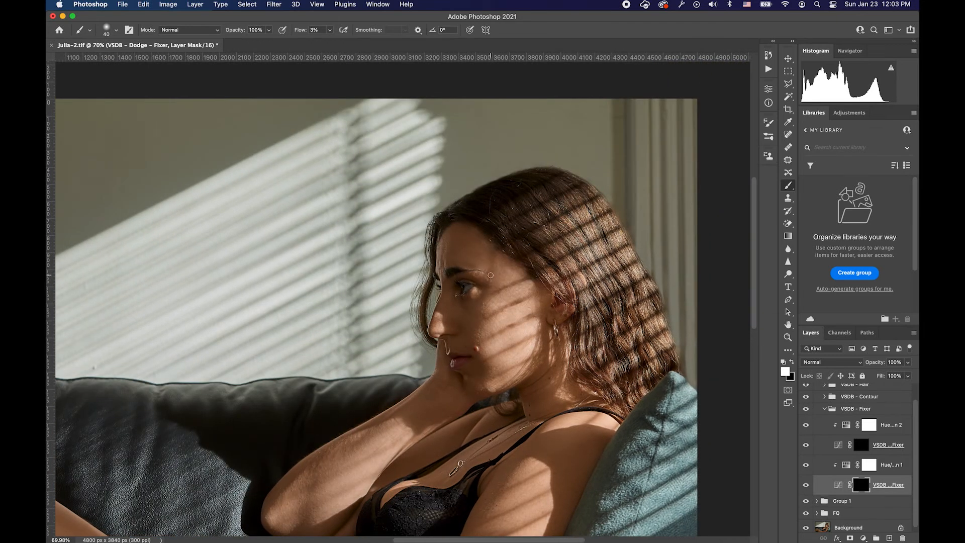
pyautogui.scroll(1, 491, 275)
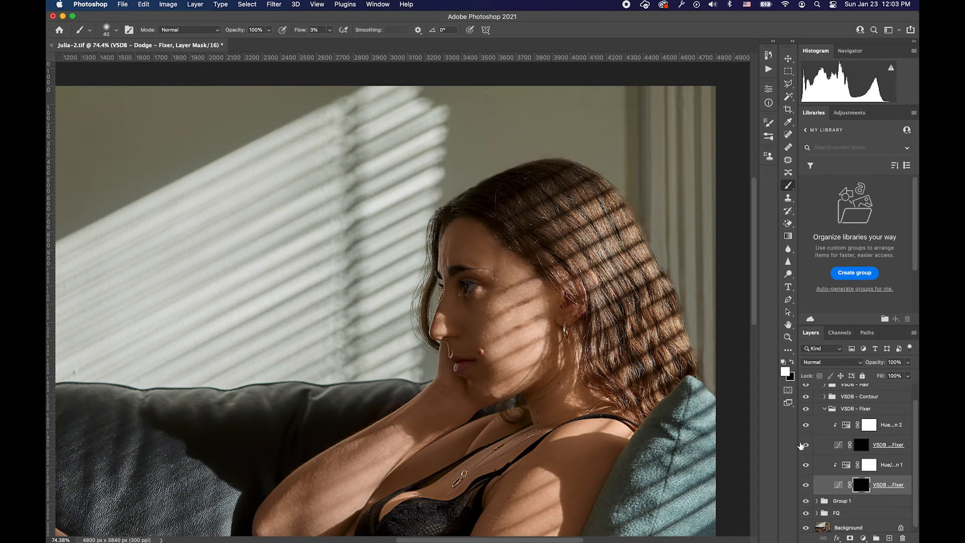
pyautogui.moveTo(799, 444); pyautogui.dragTo(771, 445)
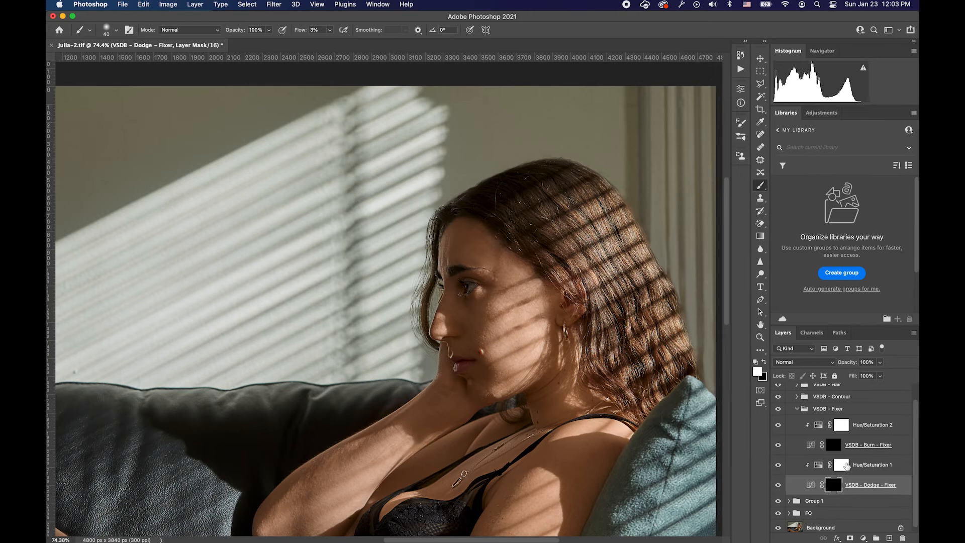
# - Select the VSDB - Burn - Fixer mask, set the brush to 27 px and 1% flow, and darken bright patches on the forehead
pyautogui.click(841, 449)
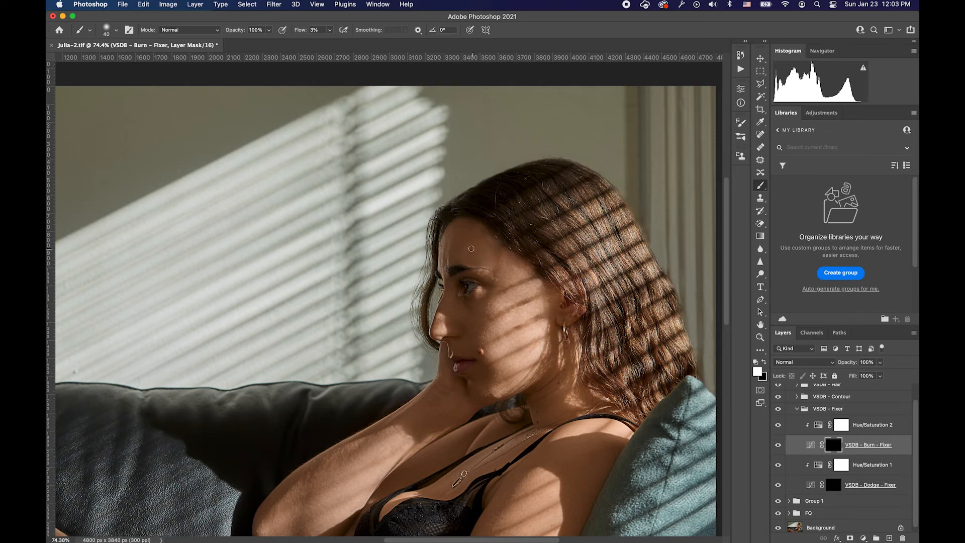
pyautogui.press('super+z')
pyautogui.hotkey('shift', '0')
pyautogui.hotkey('shift', '1')
pyautogui.moveTo(540, 277); pyautogui.dragTo(507, 276)
pyautogui.scroll(-1, 509, 248)
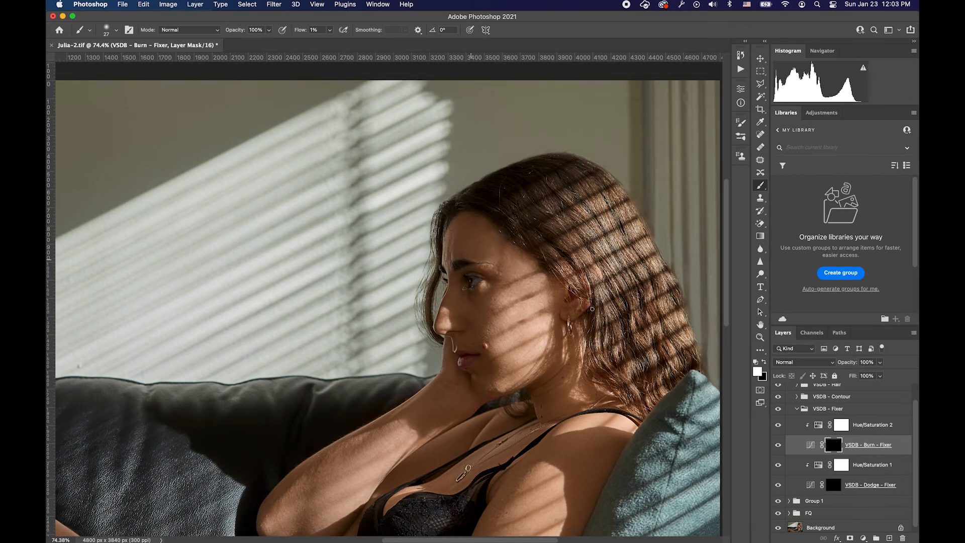
# - Lighten dark patches on the forehead in the VSDB - Dodge - Fixer mask, and compare the face with the VSDB - Fixer group hidden
pyautogui.click(834, 485)
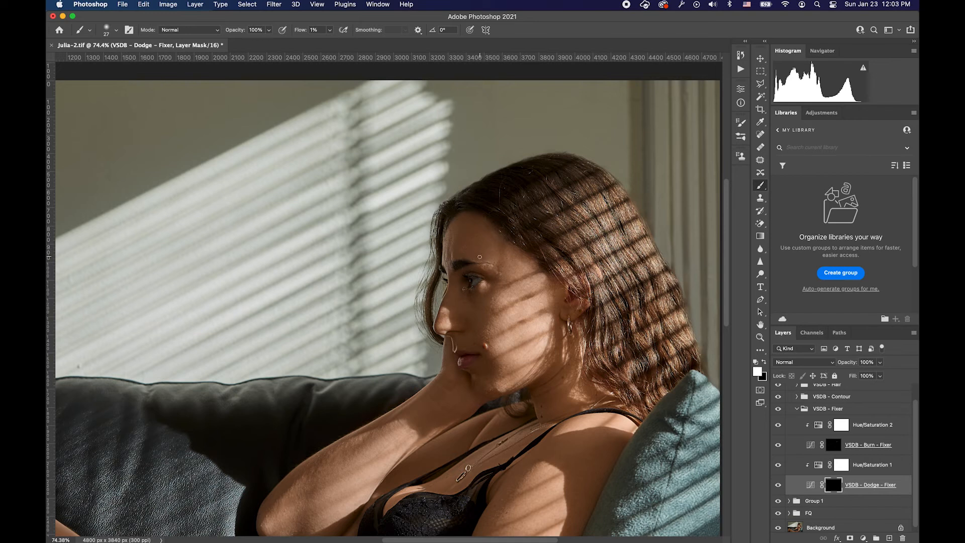
pyautogui.click(778, 410)
pyautogui.click(779, 409)
pyautogui.moveTo(559, 294); pyautogui.dragTo(556, 293)
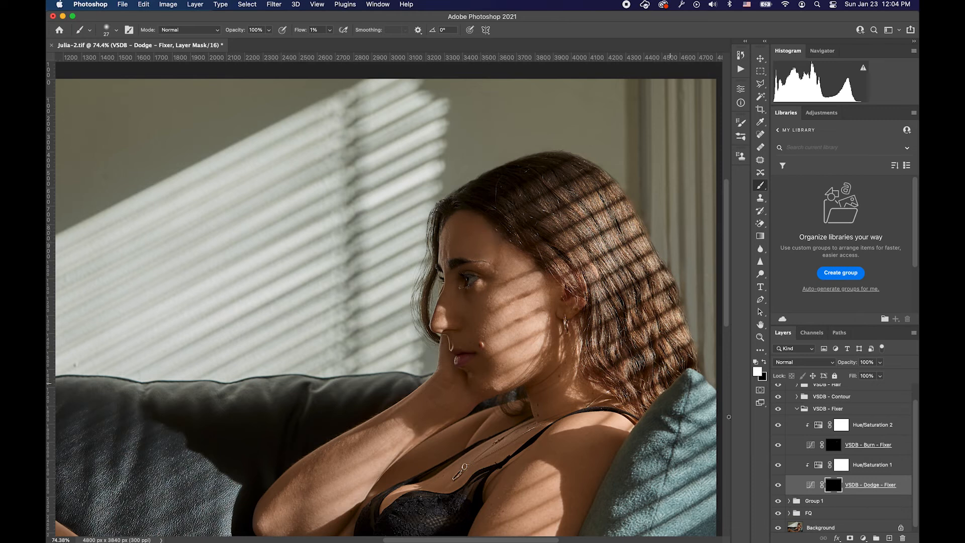
# - Darken bright patches on the upper forehead near the hairline in the VSDB - Burn - Fixer mask
pyautogui.click(833, 445)
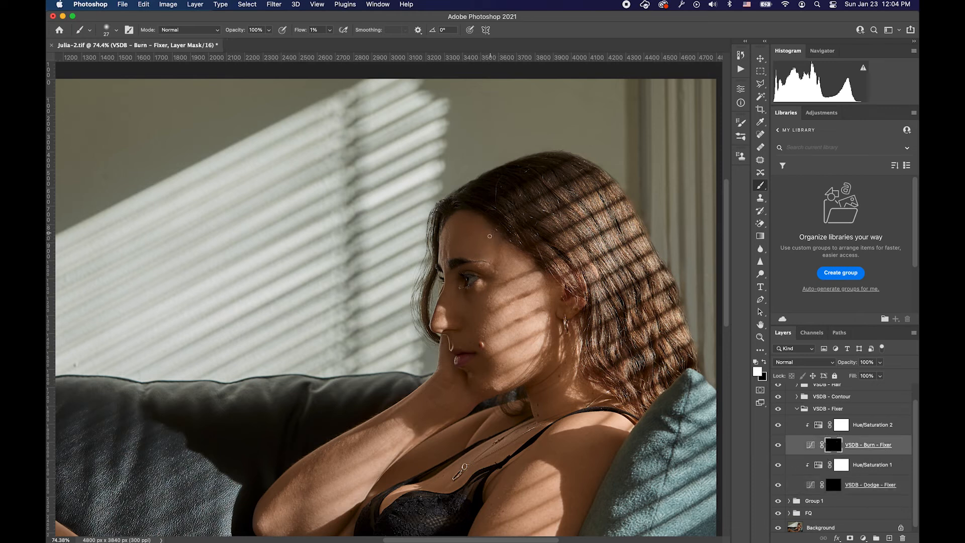
pyautogui.moveTo(522, 324)
pyautogui.mouseDown()
pyautogui.moveTo(528, 330)
pyautogui.moveTo(533, 320)
pyautogui.mouseUp()
pyautogui.scroll(-5, 533, 321)
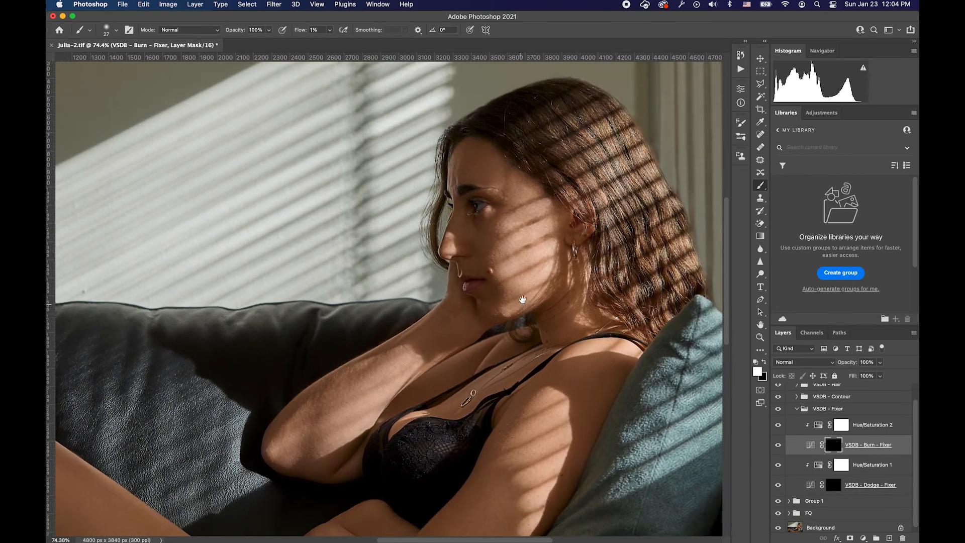
pyautogui.hscroll(5, 522, 300)
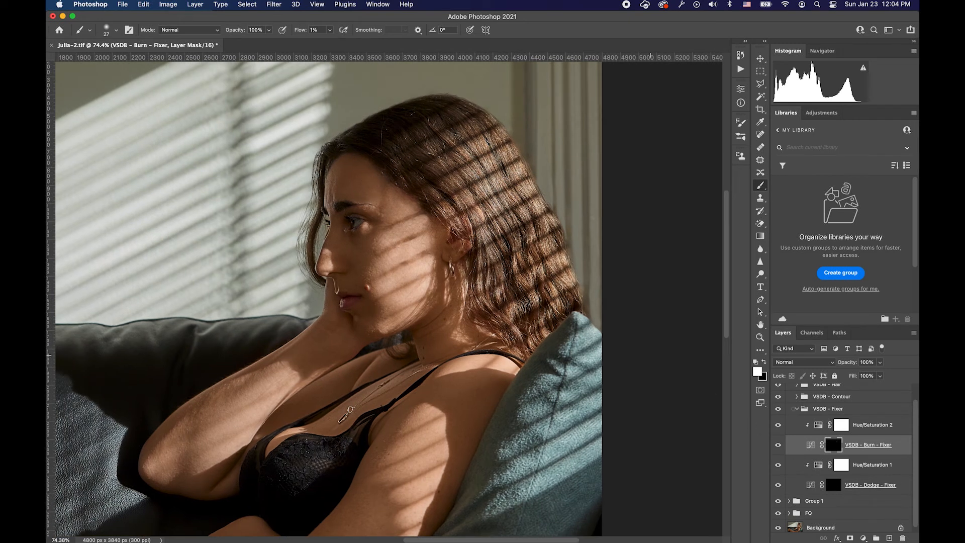
# - Lighten dark patches on the cheek beside the mouth in the VSDB - Dodge - Fixer mask
pyautogui.click(836, 485)
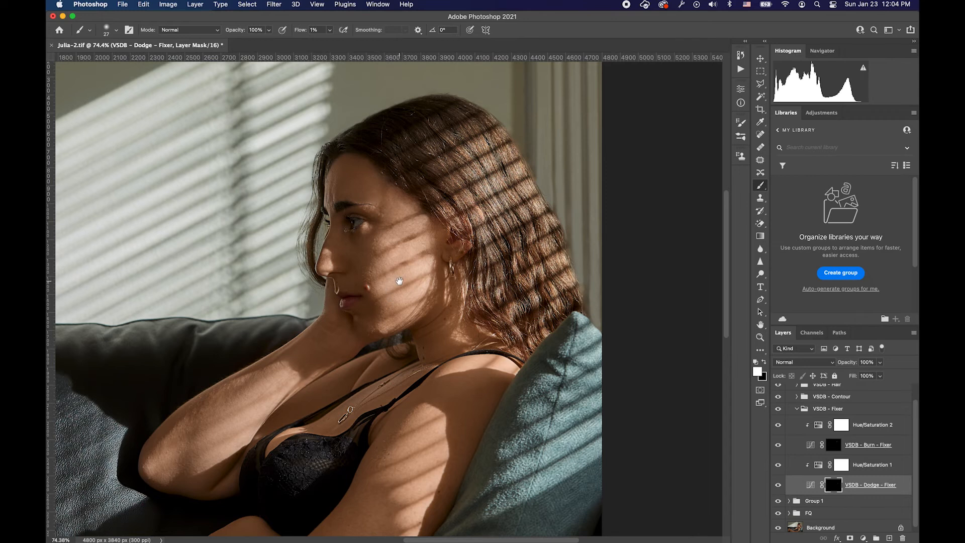
pyautogui.scroll(1, 394, 282)
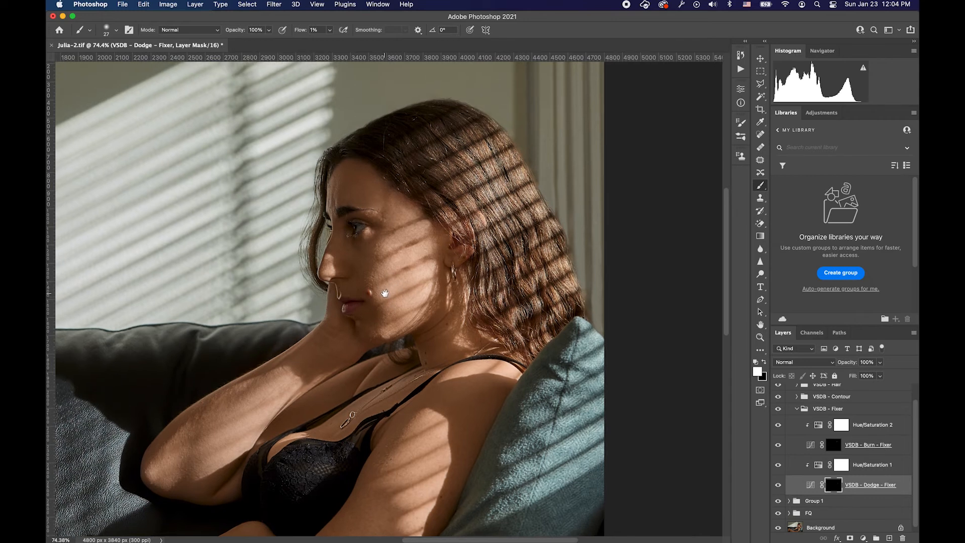
pyautogui.hscroll(-1, 436, 295)
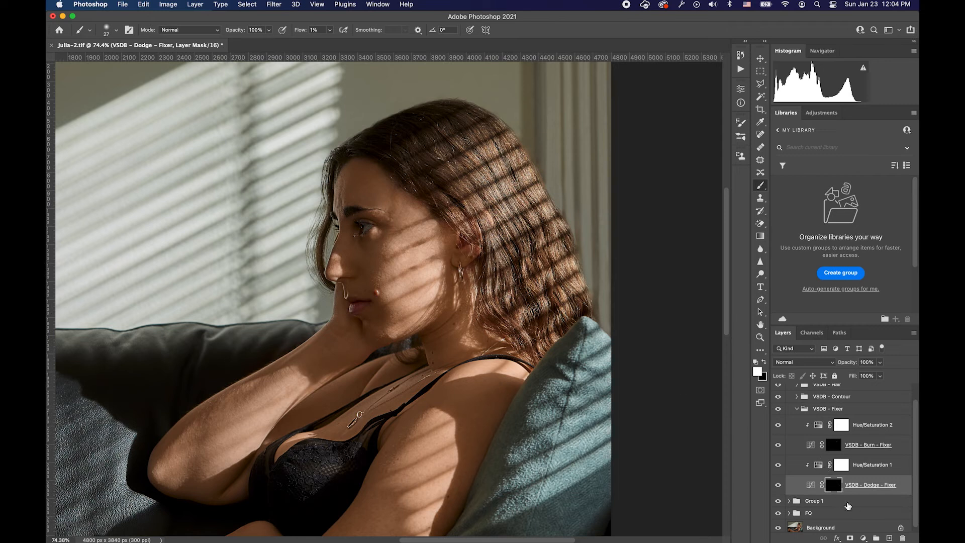
# - Darken bright patches along the jaw and cheek in the VSDB - Burn - Fixer mask
pyautogui.moveTo(838, 450); pyautogui.dragTo(830, 443)
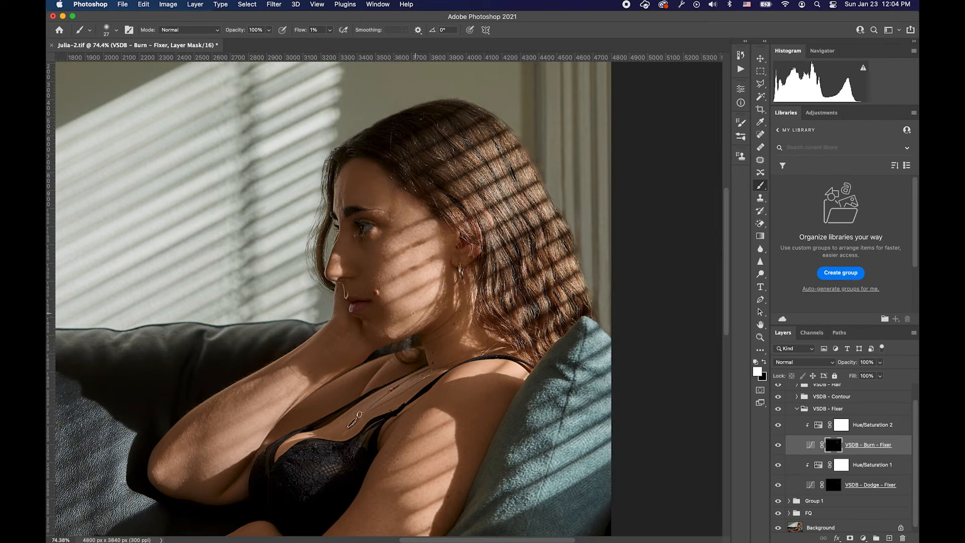
pyautogui.moveTo(413, 314); pyautogui.dragTo(431, 261)
pyautogui.moveTo(509, 314); pyautogui.dragTo(619, 179)
pyautogui.moveTo(517, 274); pyautogui.dragTo(607, 187)
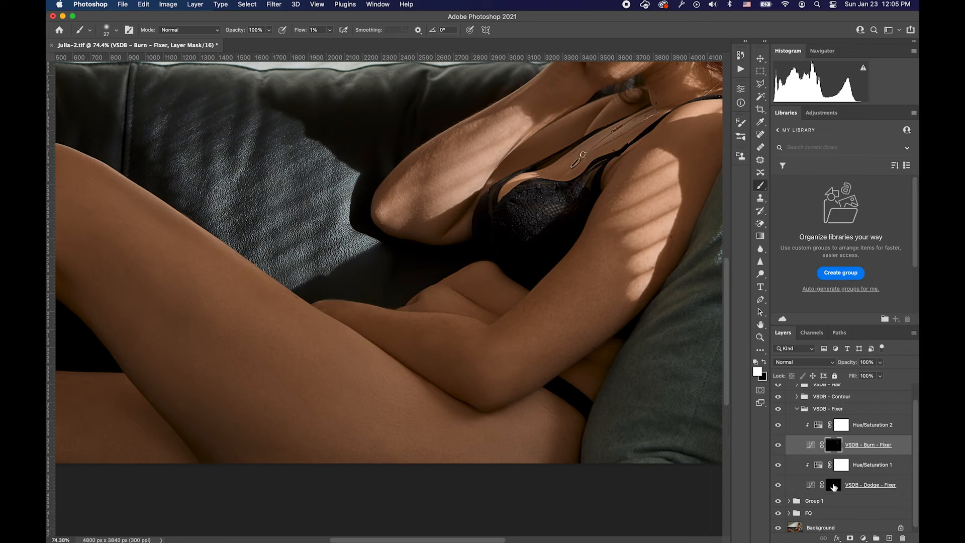
# - Enlarge the brush to 45 px and lighten dark patches on the knee and thigh in the VSDB - Dodge - Fixer mask
pyautogui.click(833, 486)
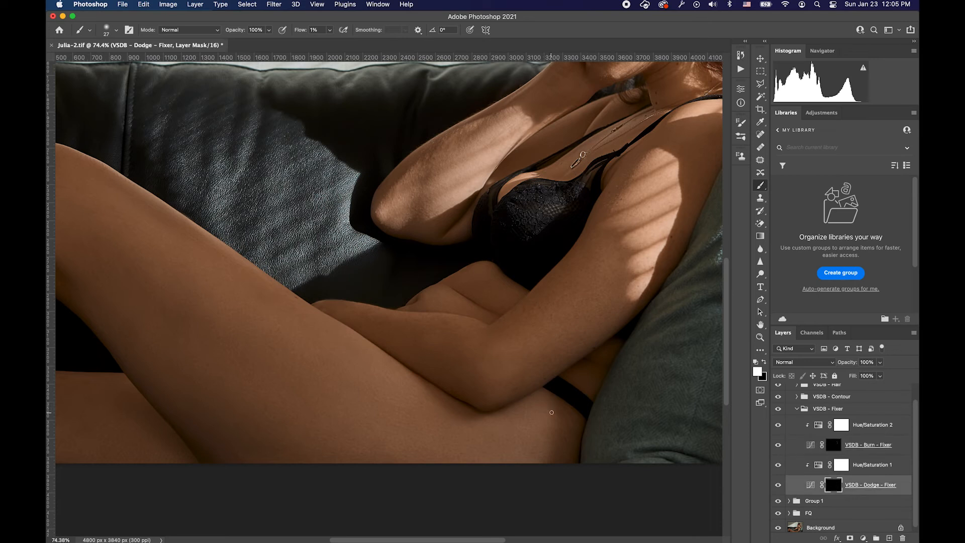
pyautogui.moveTo(437, 394); pyautogui.dragTo(631, 424)
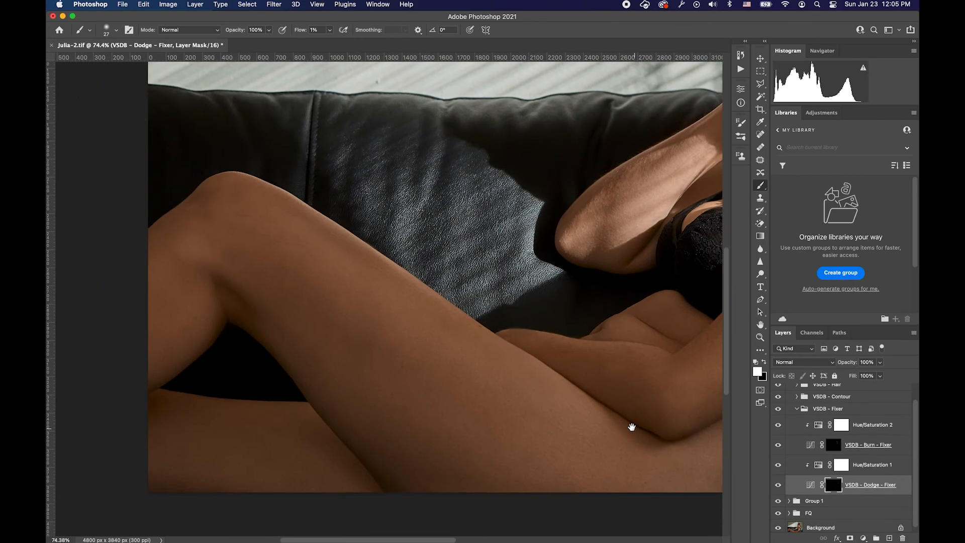
pyautogui.moveTo(511, 386); pyautogui.dragTo(651, 423)
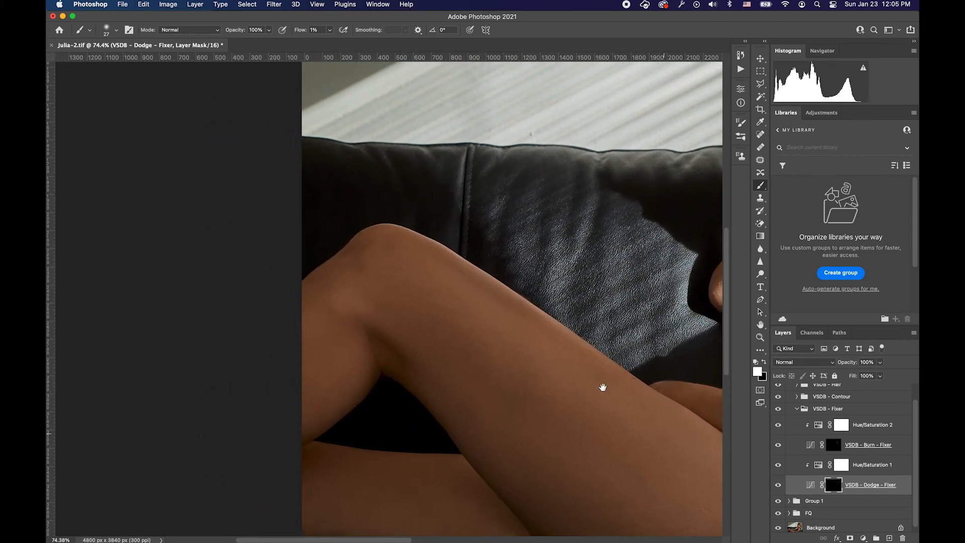
pyautogui.moveTo(398, 277); pyautogui.dragTo(422, 309)
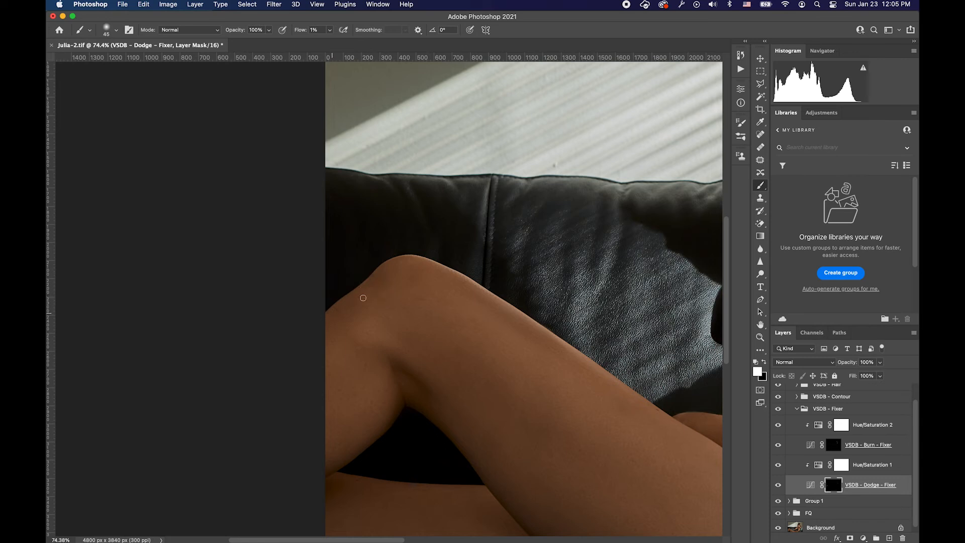
pyautogui.scroll(1, 497, 362)
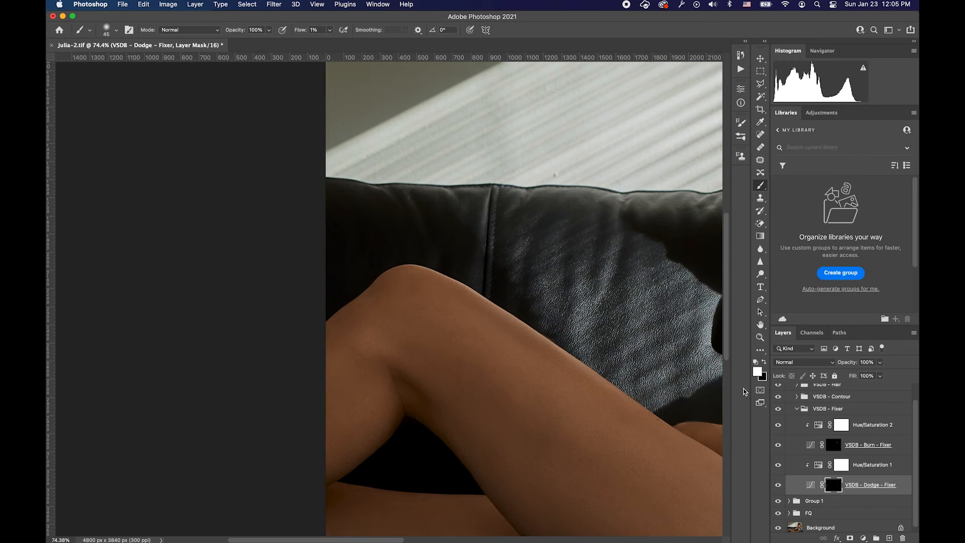
pyautogui.press('super+minus')
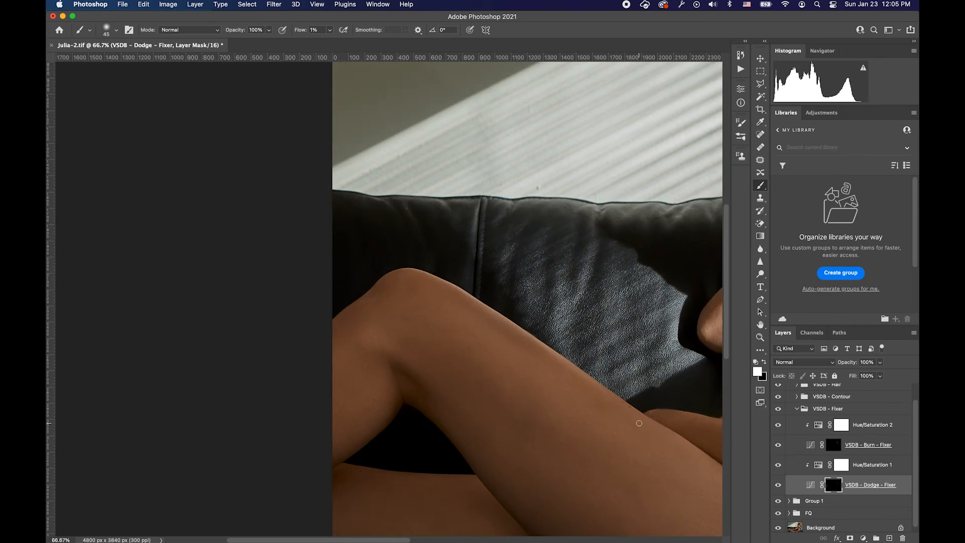
pyautogui.scroll(1, 639, 423)
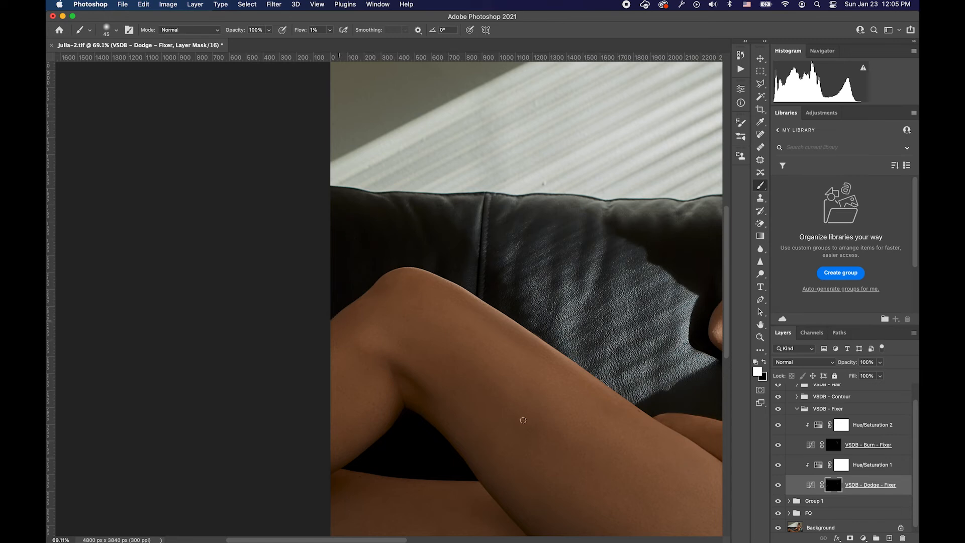
# - Darken bright patches around the knee and upper leg in the VSDB - Burn - Fixer mask
pyautogui.click(829, 448)
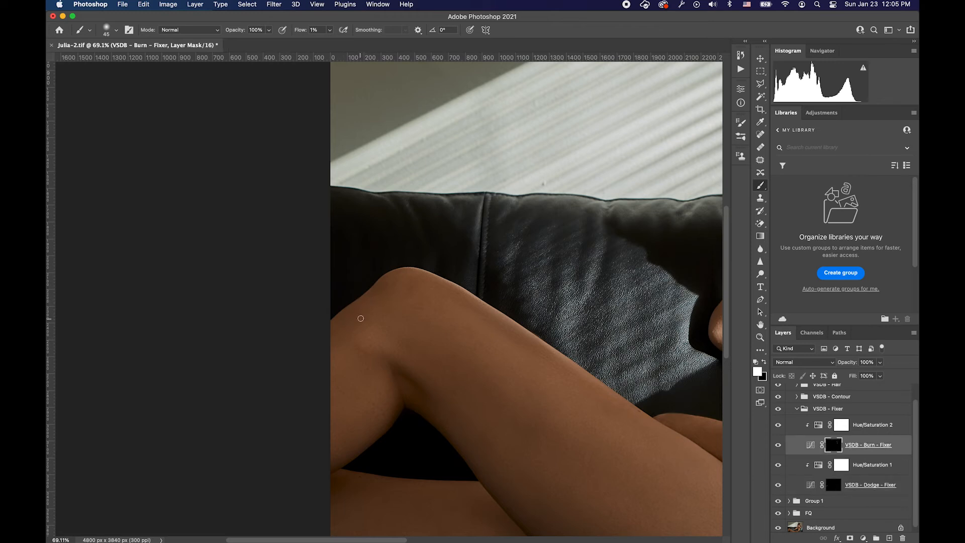
pyautogui.moveTo(487, 358); pyautogui.dragTo(437, 322)
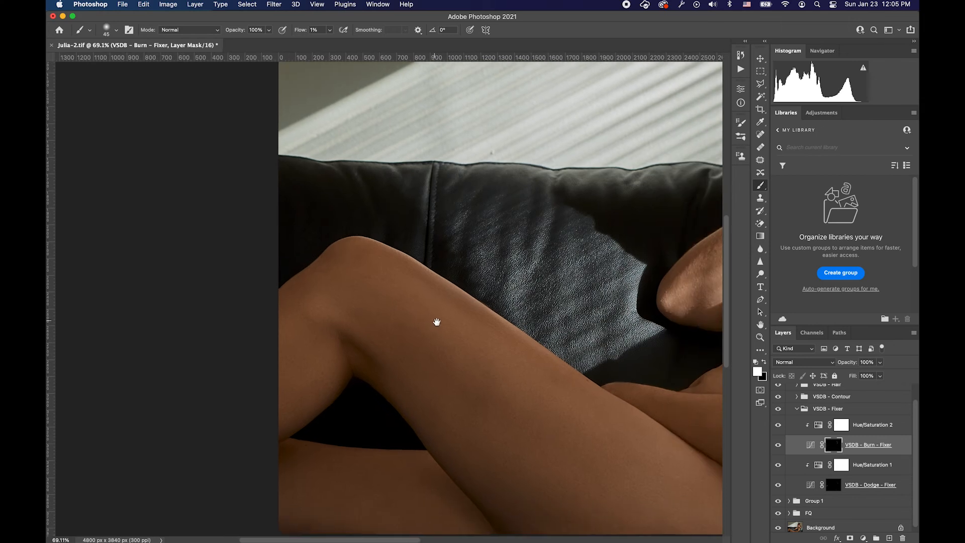
pyautogui.moveTo(560, 405); pyautogui.dragTo(442, 327)
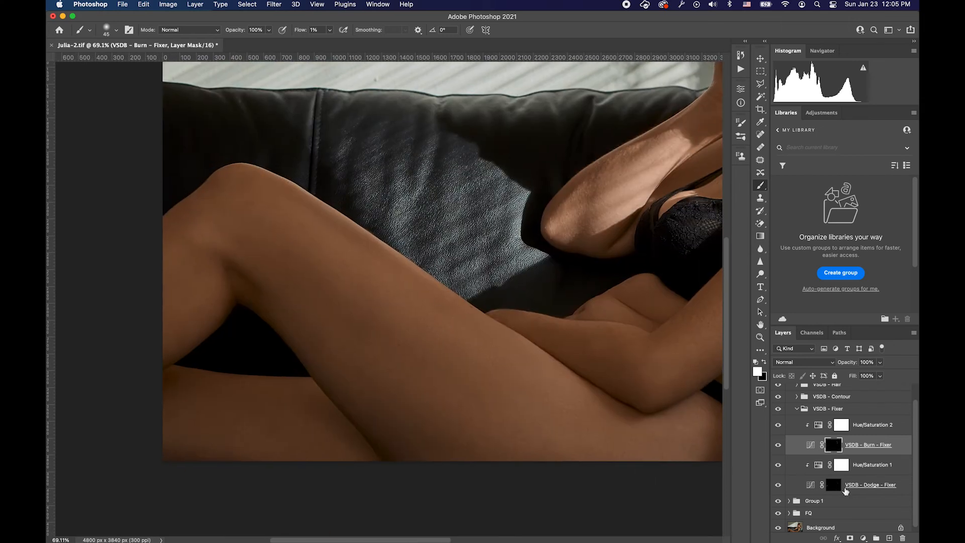
# - Enlarge the brush to 70 px and lighten uneven dark areas on the thigh and lower leg in the VSDB - Dodge - Fixer mask
pyautogui.click(835, 486)
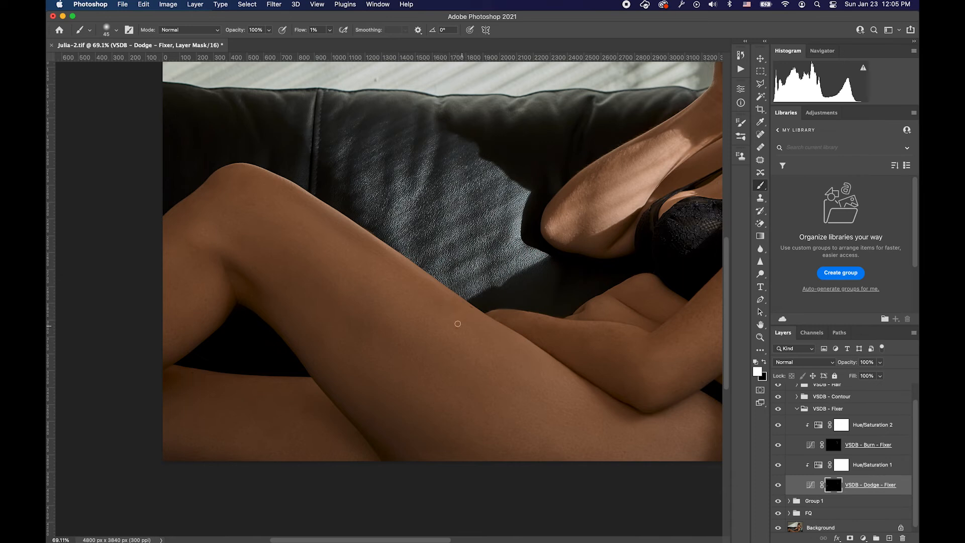
pyautogui.moveTo(469, 355); pyautogui.dragTo(491, 340)
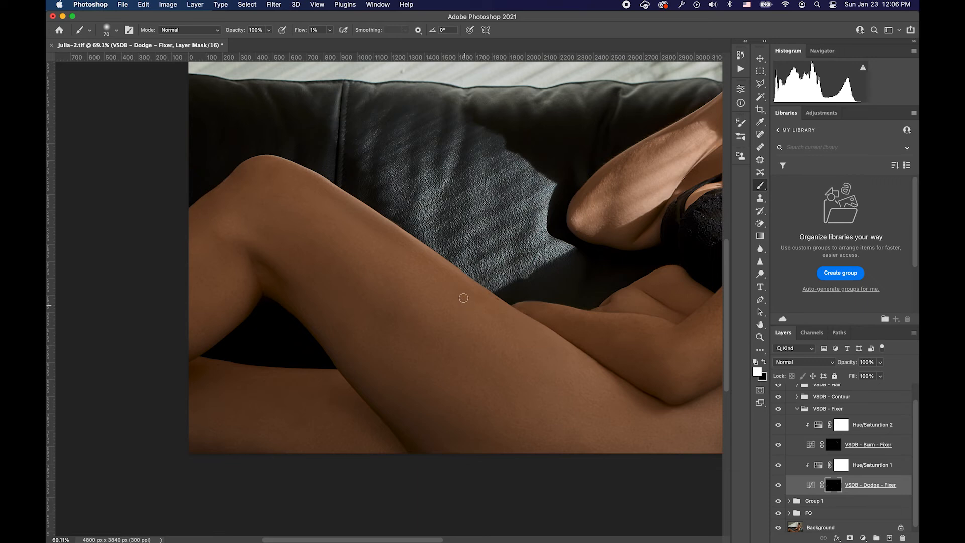
pyautogui.press(']')
pyautogui.press(']')
pyautogui.press(']')
pyautogui.moveTo(463, 323); pyautogui.dragTo(524, 308)
pyautogui.moveTo(485, 336); pyautogui.dragTo(488, 333)
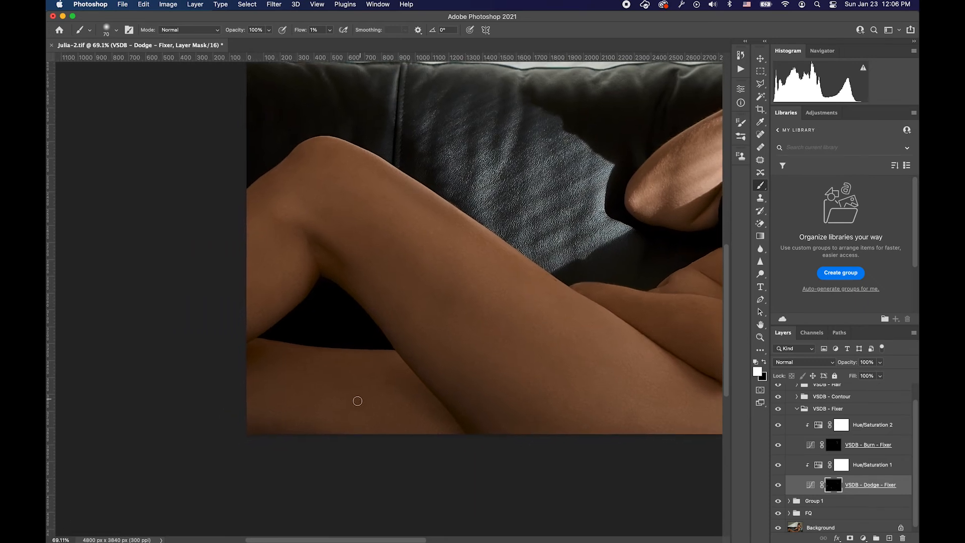
# - Examine the dodge and burn work on the whole image and compare it with the VSDB - Fixer group hidden
pyautogui.press('super+minus')
pyautogui.press('super+minus')
pyautogui.press('super+minus')
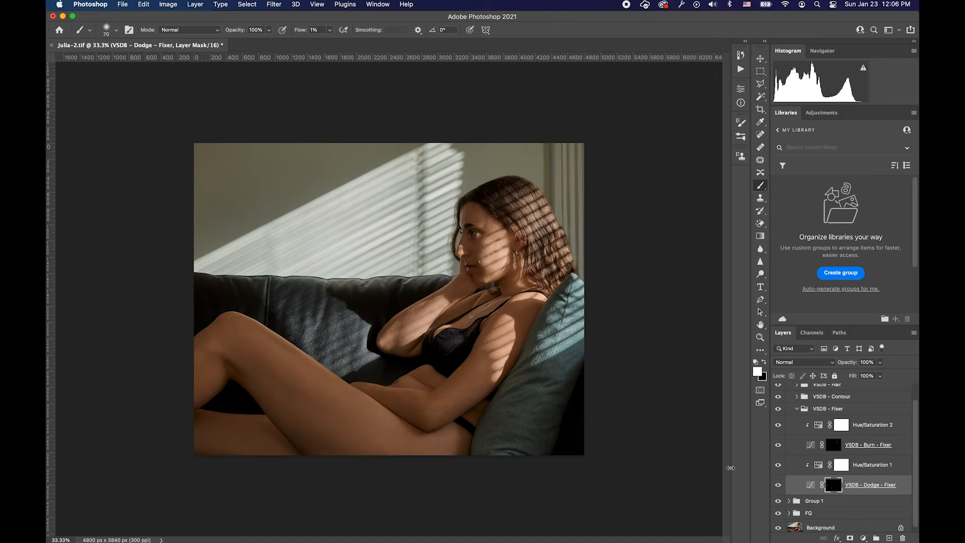
pyautogui.scroll(5, 455, 404)
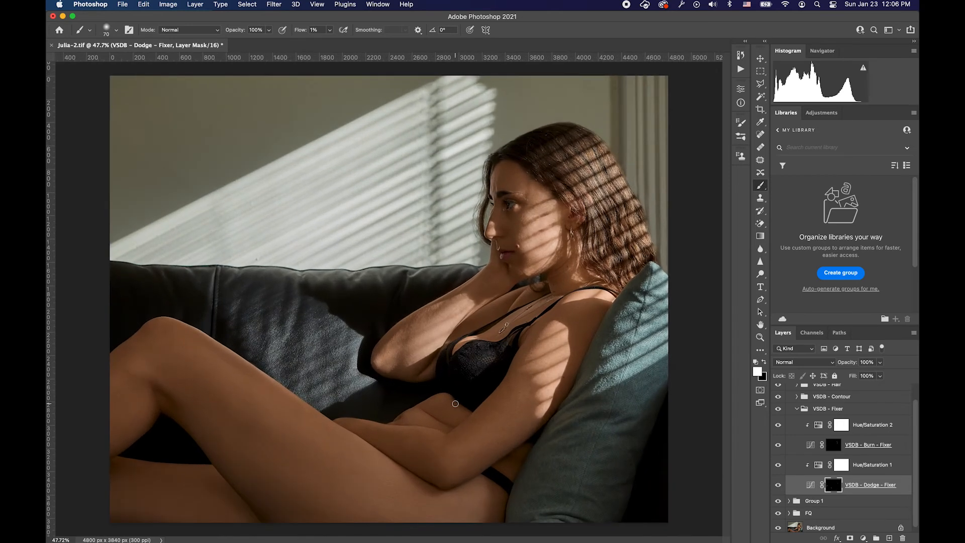
pyautogui.scroll(3, 456, 392)
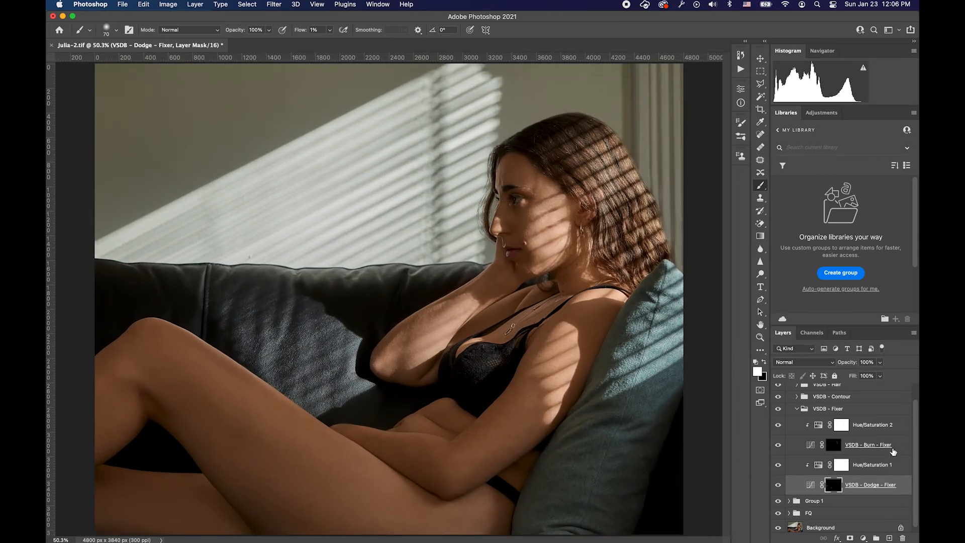
pyautogui.click(834, 443)
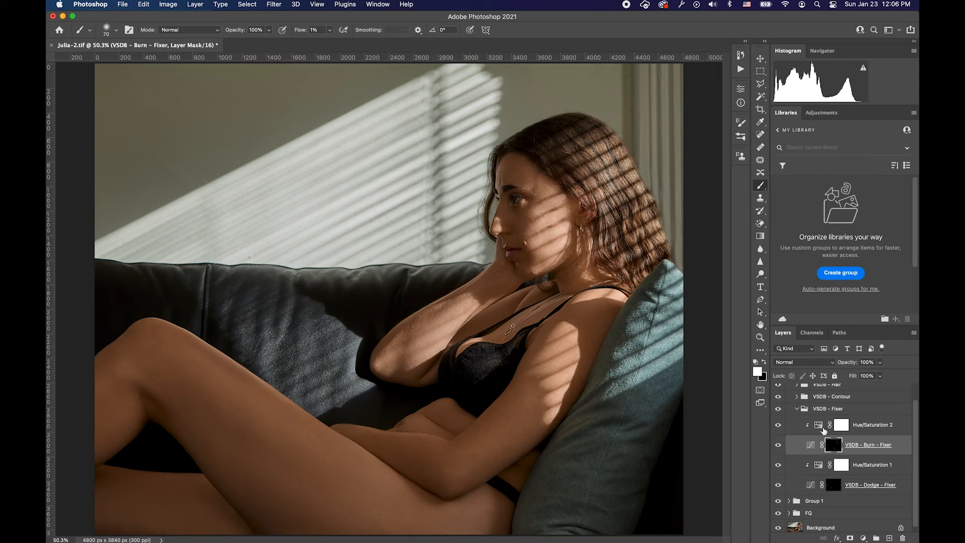
pyautogui.click(778, 410)
pyautogui.scroll(-3, 779, 411)
pyautogui.scroll(2, 779, 412)
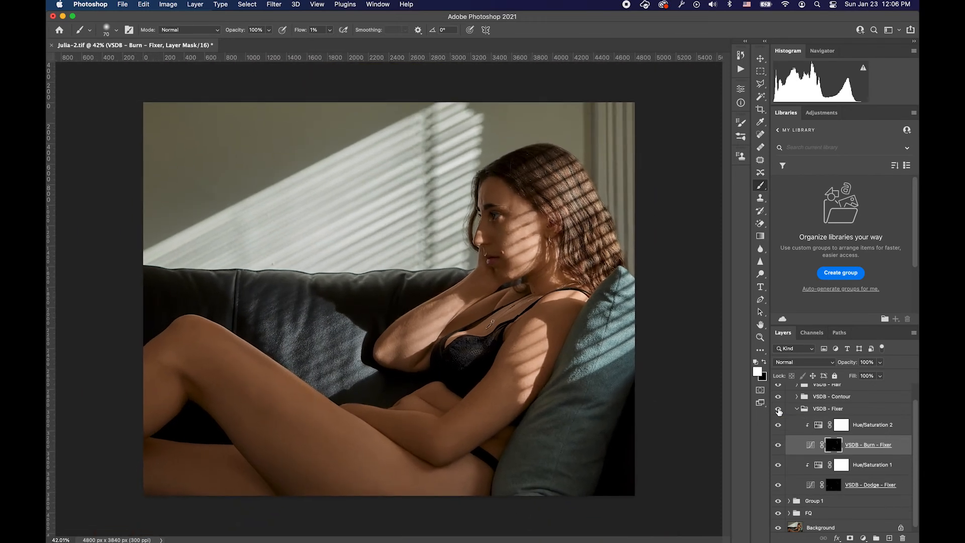
pyautogui.scroll(-1, 779, 412)
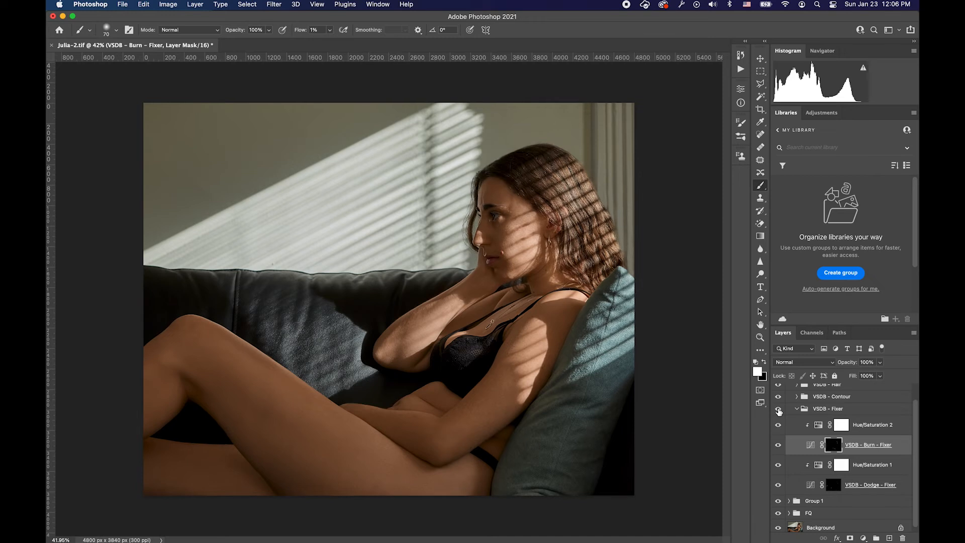
pyautogui.scroll(3, 779, 412)
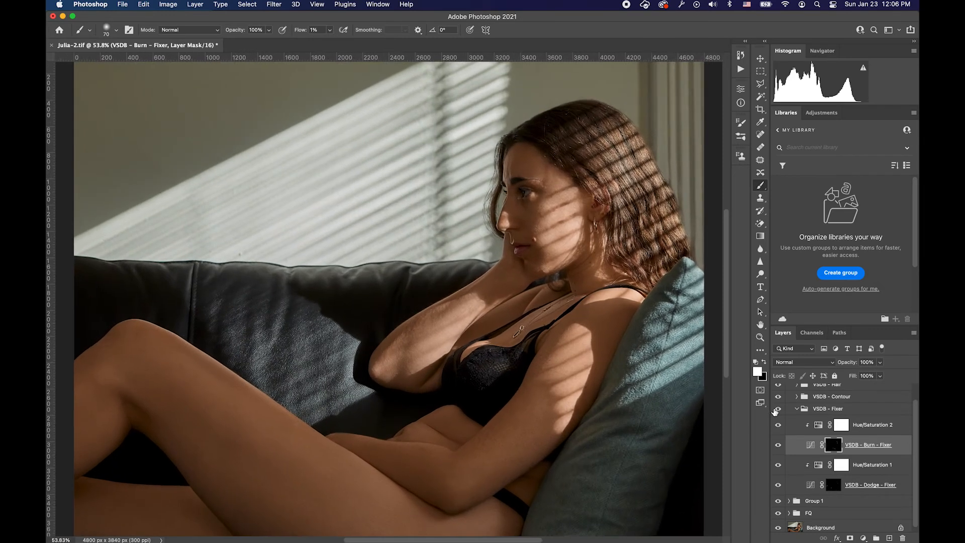
pyautogui.scroll(1, 630, 286)
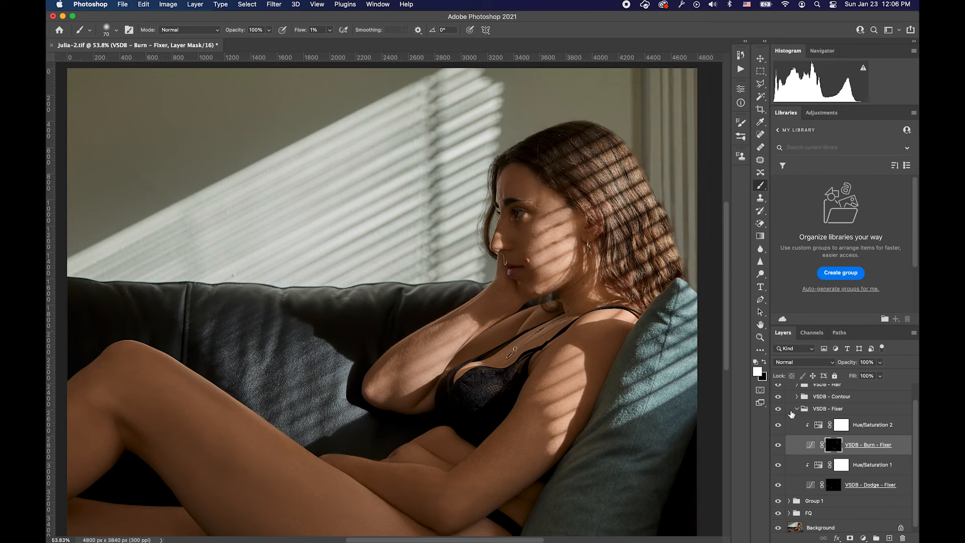
# - Reduce the brush to 40 px and lighten dark patches beside the eye and temple in the VSDB - Dodge - Fixer mask
pyautogui.click(833, 485)
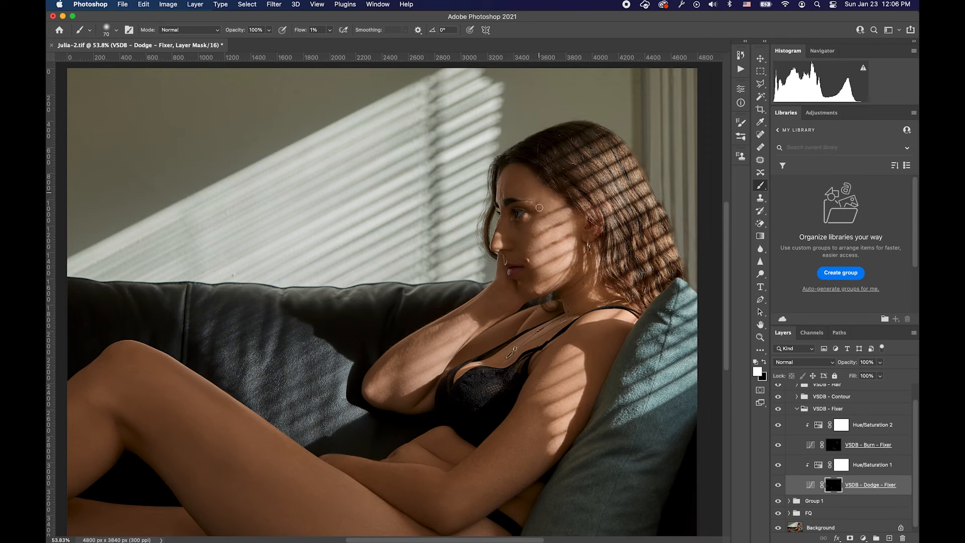
pyautogui.press('super+plus')
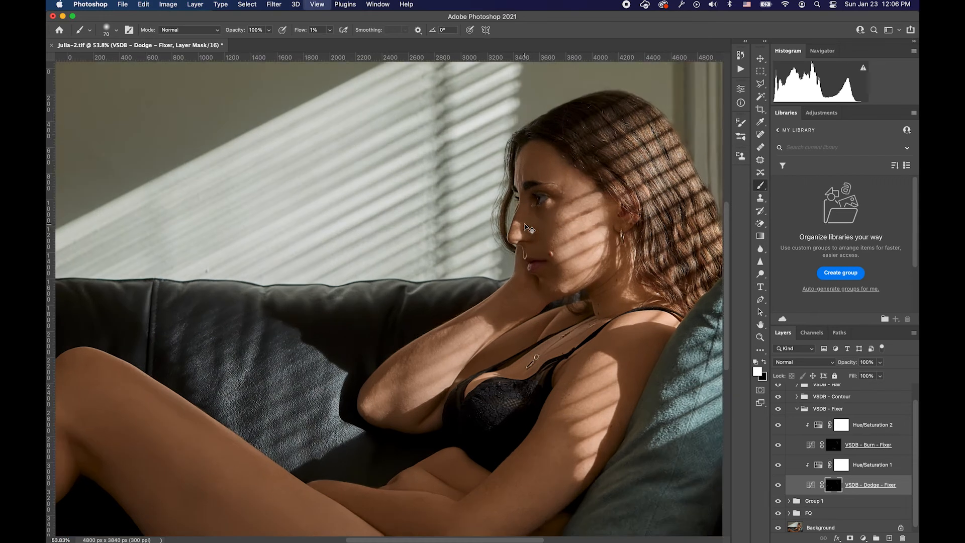
pyautogui.press('super+plus')
pyautogui.moveTo(581, 240); pyautogui.dragTo(465, 284)
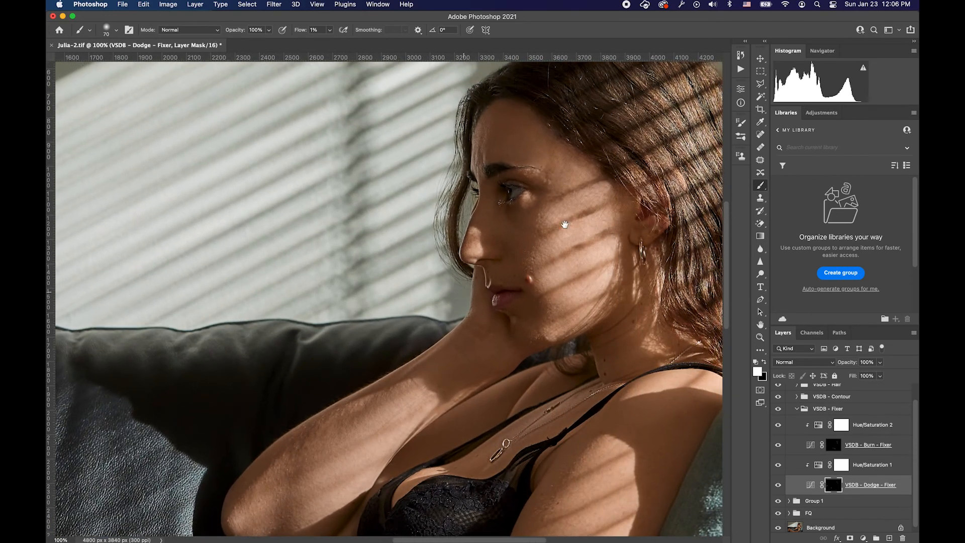
pyautogui.moveTo(555, 204); pyautogui.dragTo(546, 243)
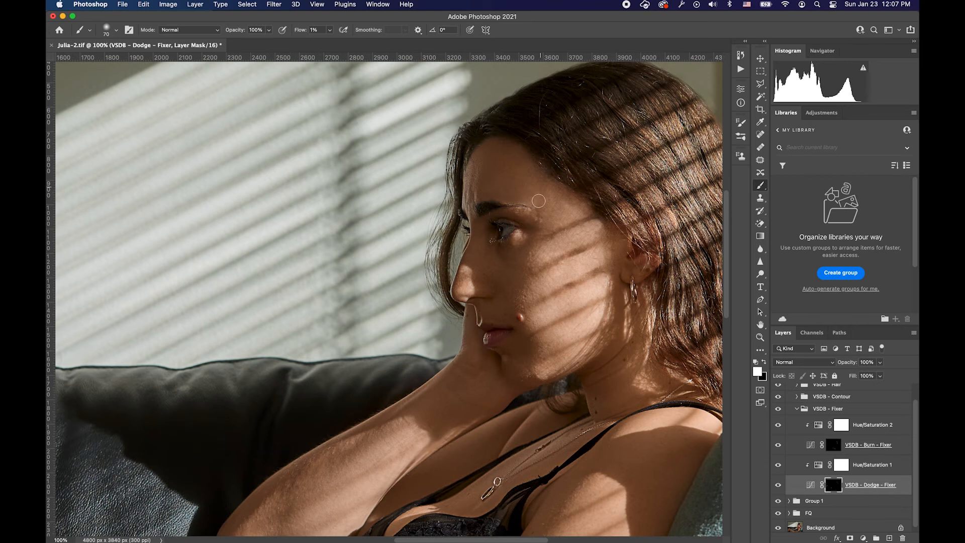
pyautogui.press('[')
pyautogui.press('[')
# - Darken bright patches beside the eye in the VSDB - Burn - Fixer mask and check the result against the hidden VS Dodge & Burn group
pyautogui.click(835, 445)
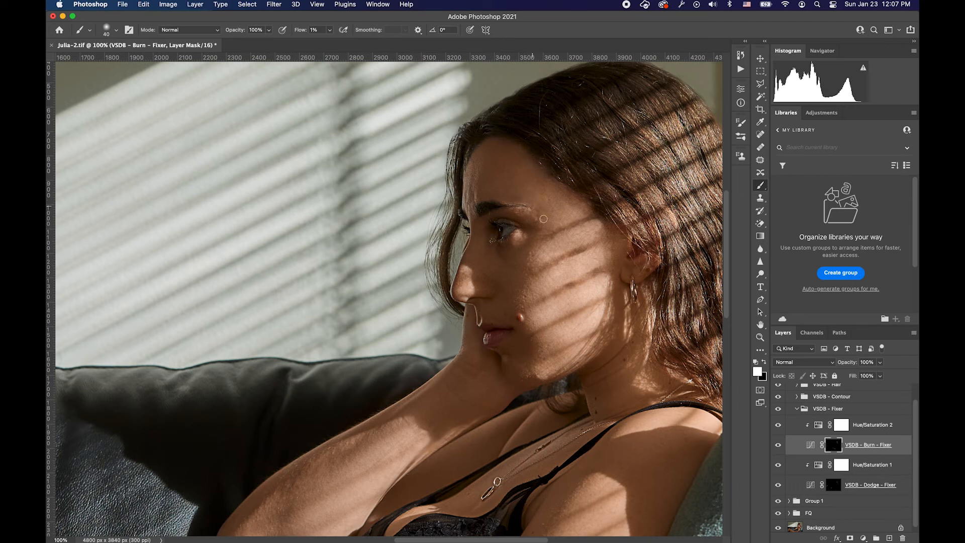
pyautogui.press('super+minus')
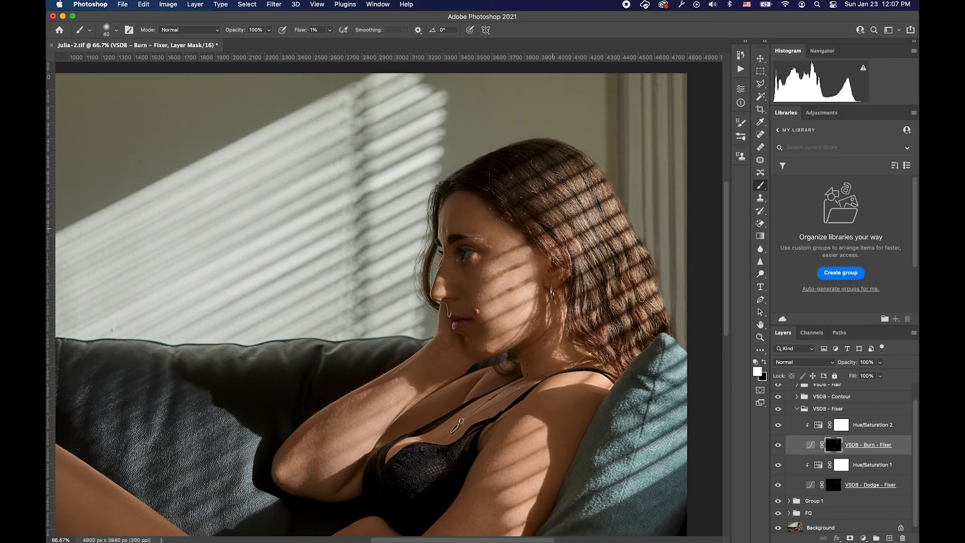
pyautogui.scroll(1, 777, 397)
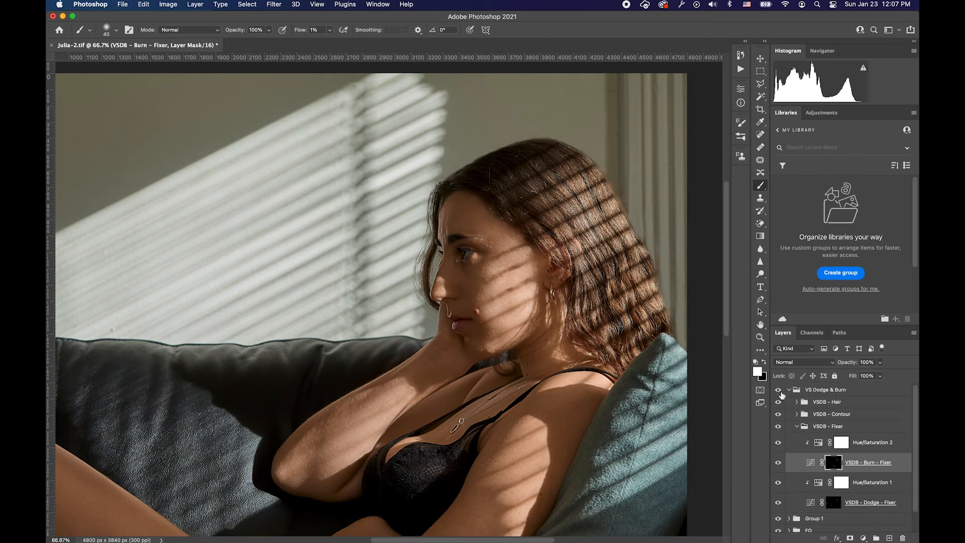
pyautogui.click(778, 392)
# - Lighten remaining dark areas on the face in the VSDB - Dodge - Fixer mask and review the upper body
pyautogui.click(834, 503)
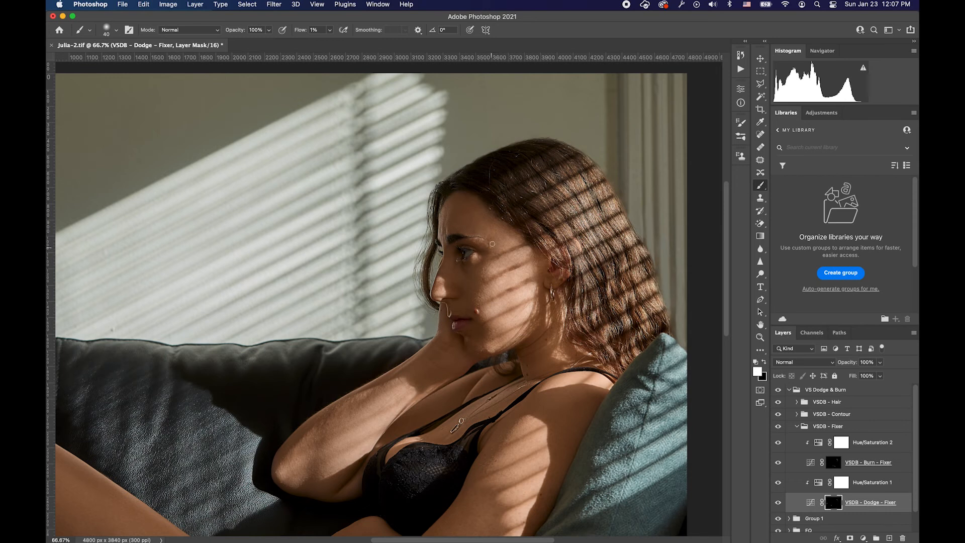
pyautogui.scroll(-1, 467, 306)
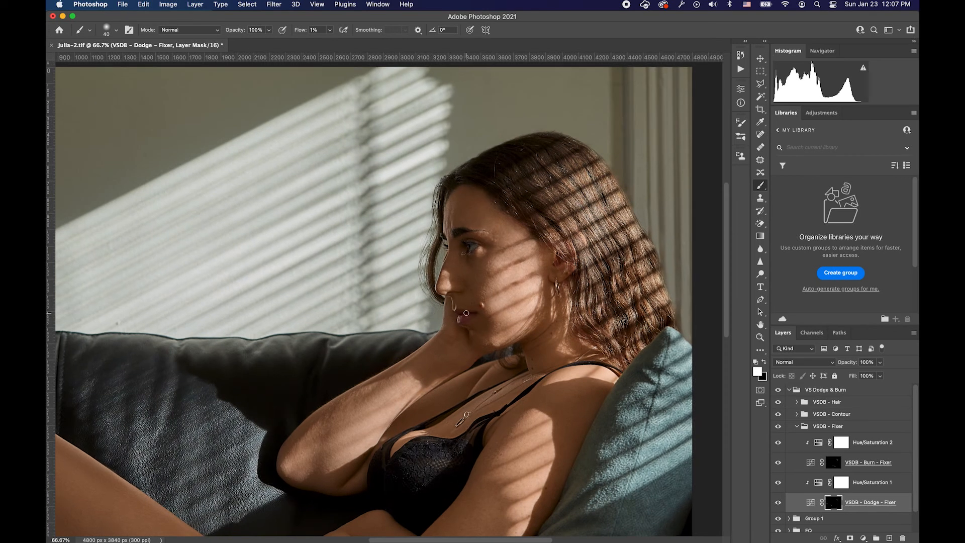
pyautogui.scroll(-5, 467, 313)
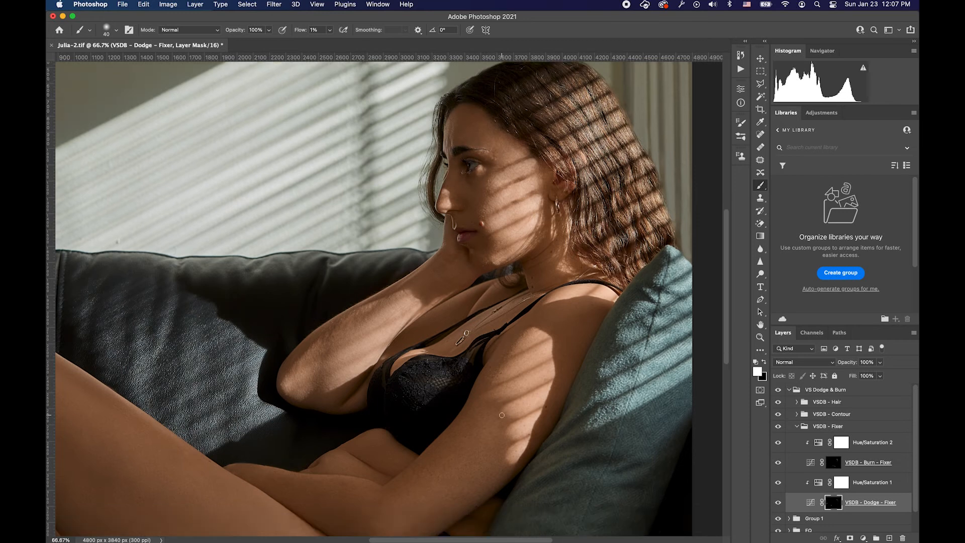
pyautogui.scroll(-3, 501, 414)
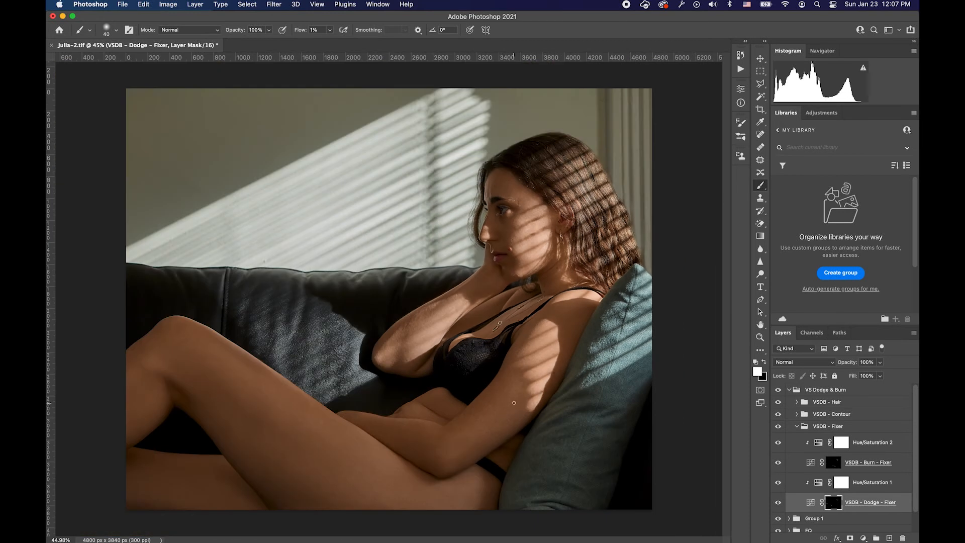
# - Collapse the VSDB - Fixer group and compare the whole image with the group hidden and shown
pyautogui.click(795, 427)
pyautogui.click(780, 427)
pyautogui.click(780, 427)
pyautogui.click(779, 427)
pyautogui.click(779, 428)
pyautogui.click(780, 427)
pyautogui.click(780, 427)
pyautogui.click(779, 428)
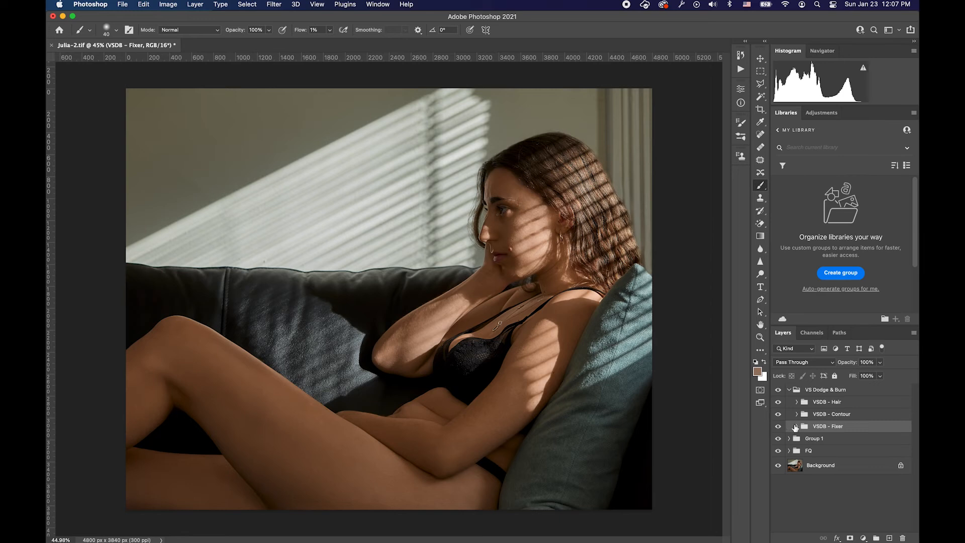
# - Reduce the brush to 10 px and refine small patches beside the eye in the VSDB - Burn - Fixer and VSDB - Dodge - Fixer masks
pyautogui.click(797, 426)
pyautogui.click(809, 463)
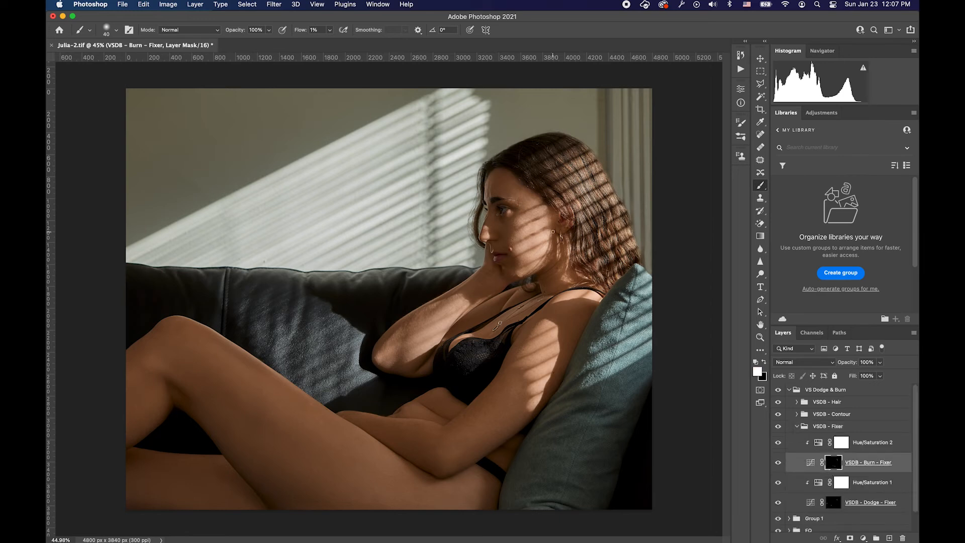
pyautogui.scroll(5, 553, 231)
pyautogui.scroll(1, 553, 231)
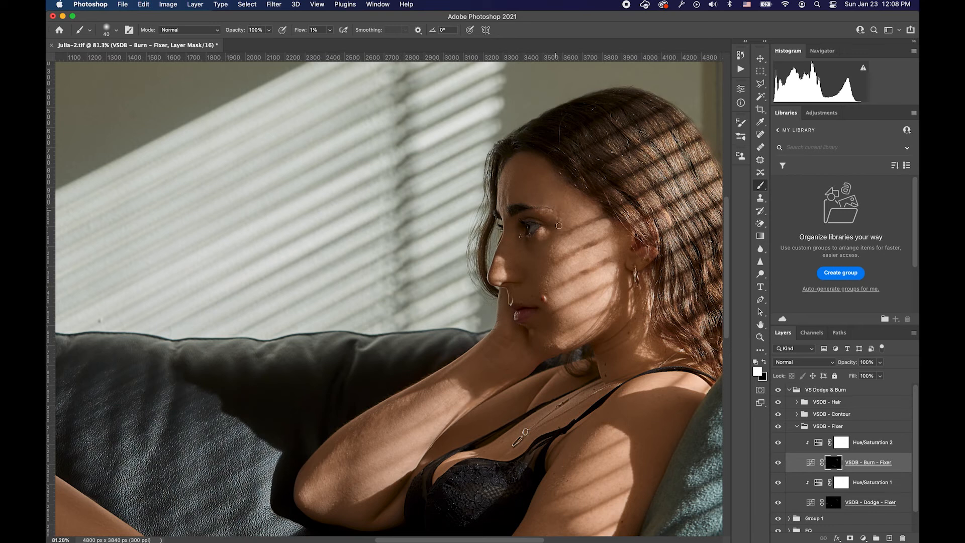
pyautogui.press('super+equal')
pyautogui.moveTo(567, 239); pyautogui.dragTo(457, 286)
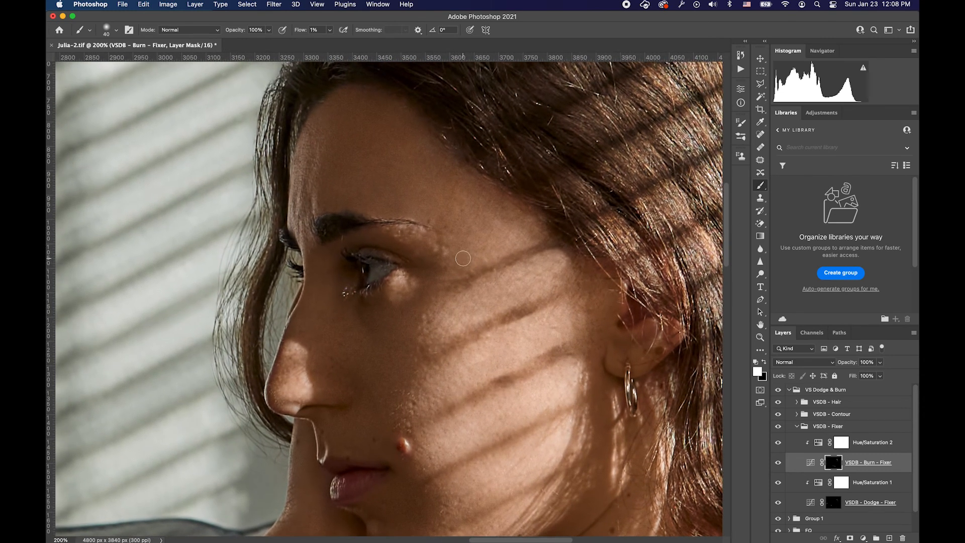
pyautogui.press('[')
pyautogui.press('[')
pyautogui.press('[')
pyautogui.press('[')
pyautogui.hotkey('alt', '[')
pyautogui.hotkey('alt', '[')
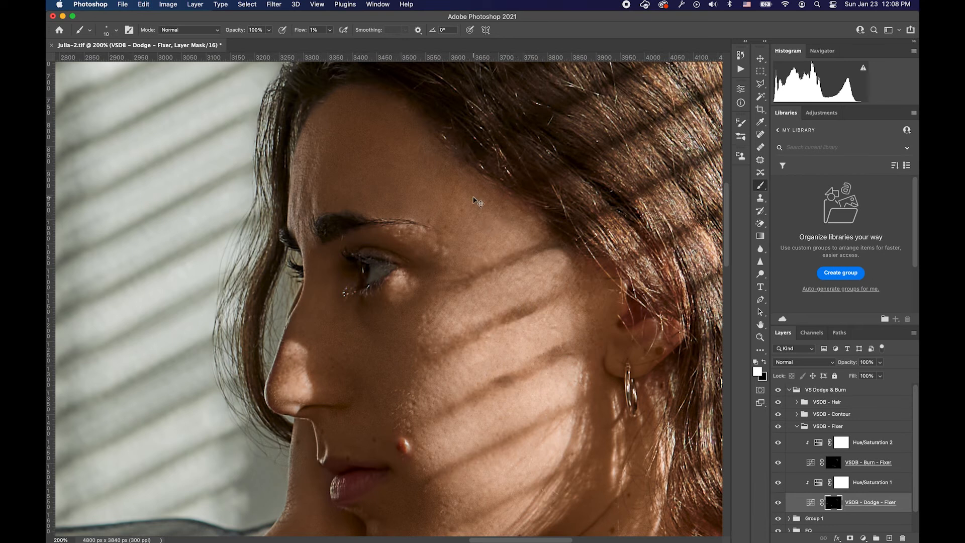
# - Compare the whole image with the VSDB - Fixer group hidden and shown, and examine the face and hair up close
pyautogui.press('super+0')
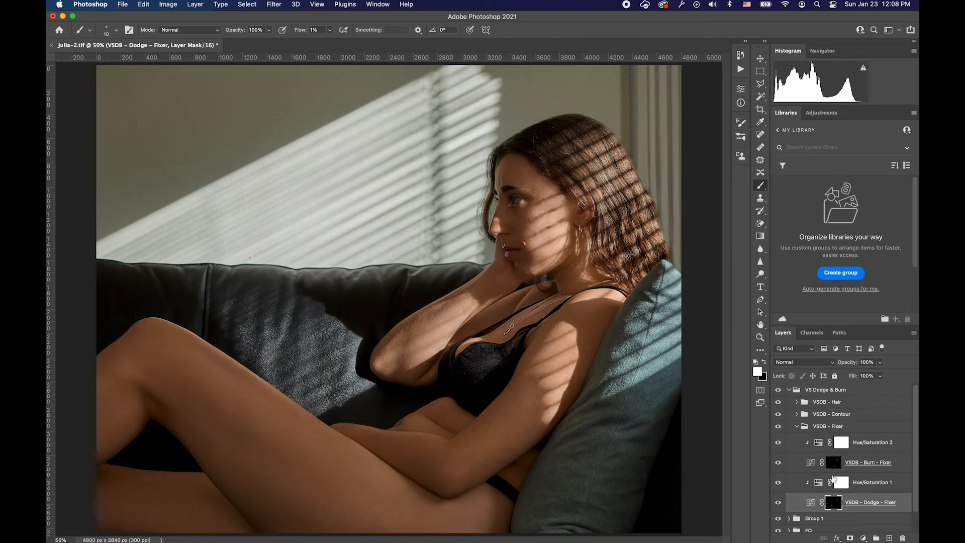
pyautogui.click(797, 426)
pyautogui.click(780, 428)
pyautogui.click(779, 427)
pyautogui.click(780, 428)
pyautogui.click(779, 427)
pyautogui.click(779, 427)
pyautogui.click(780, 428)
pyautogui.scroll(10, 545, 184)
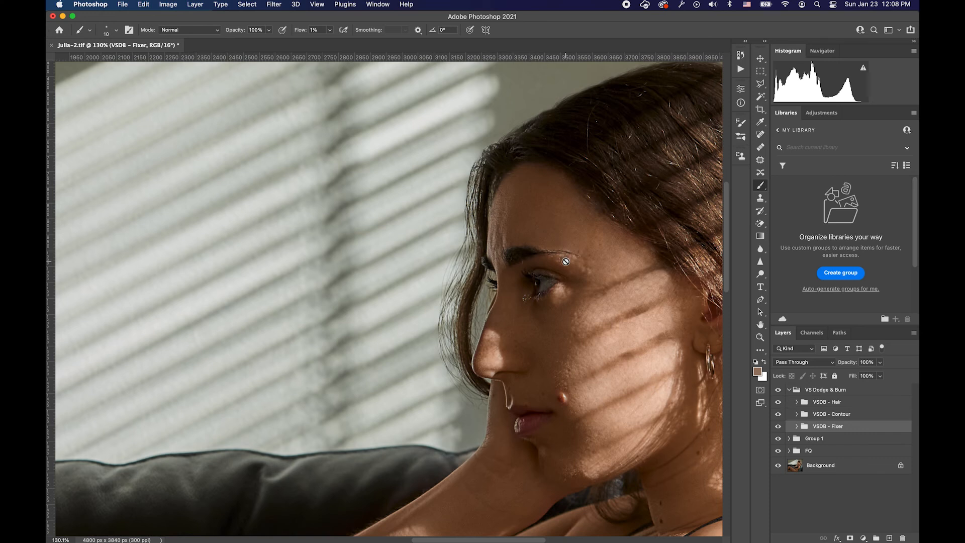
pyautogui.hscroll(5, 560, 261)
pyautogui.scroll(3, 561, 261)
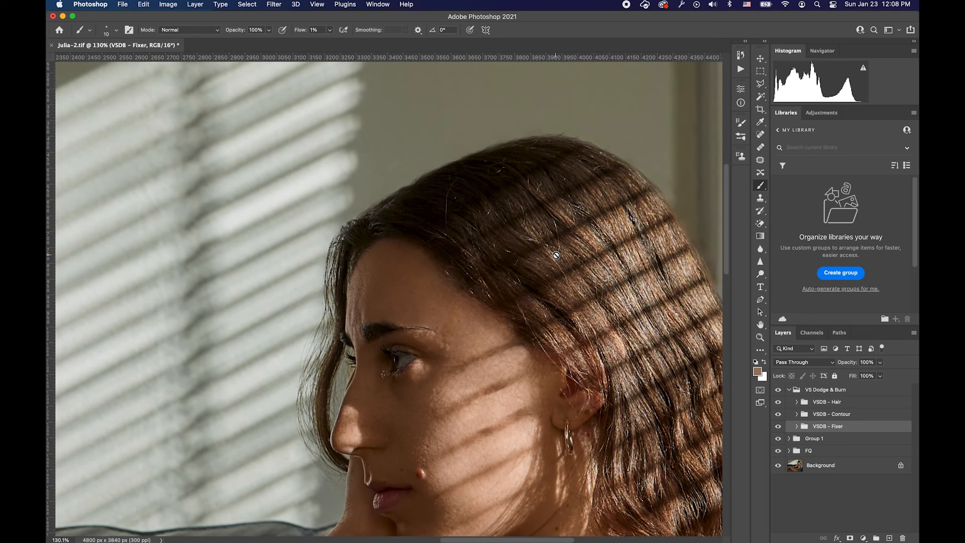
# - Add a new layer above the VS Dodge & Burn group and fill it with 50% Gray in Normal mode at 100% opacity
pyautogui.click(789, 390)
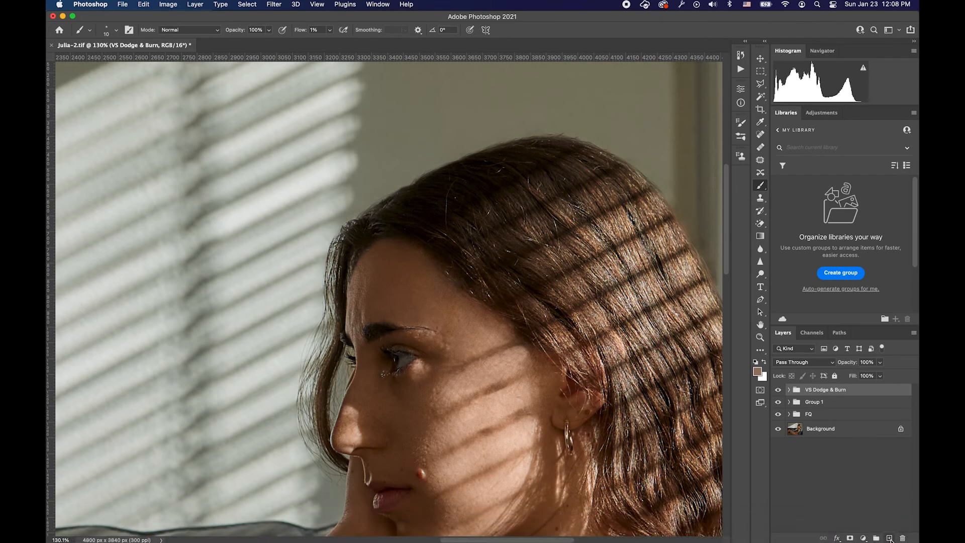
pyautogui.click(890, 538)
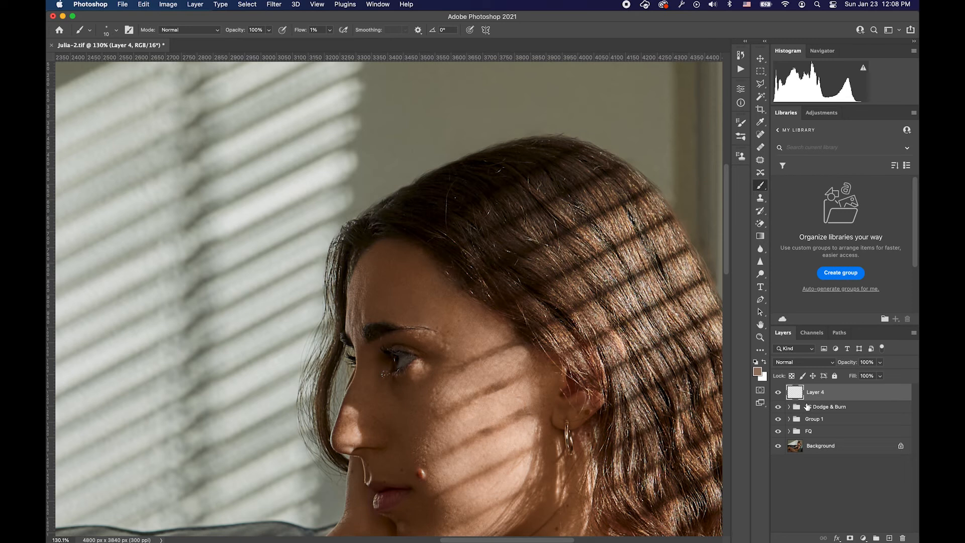
pyautogui.hotkey('shift', 'BackSpace')
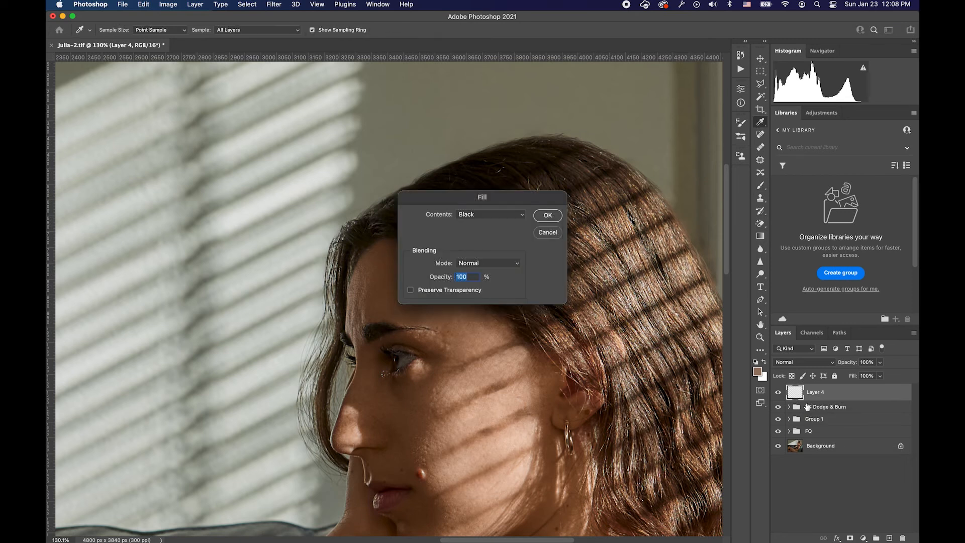
pyautogui.click(476, 219)
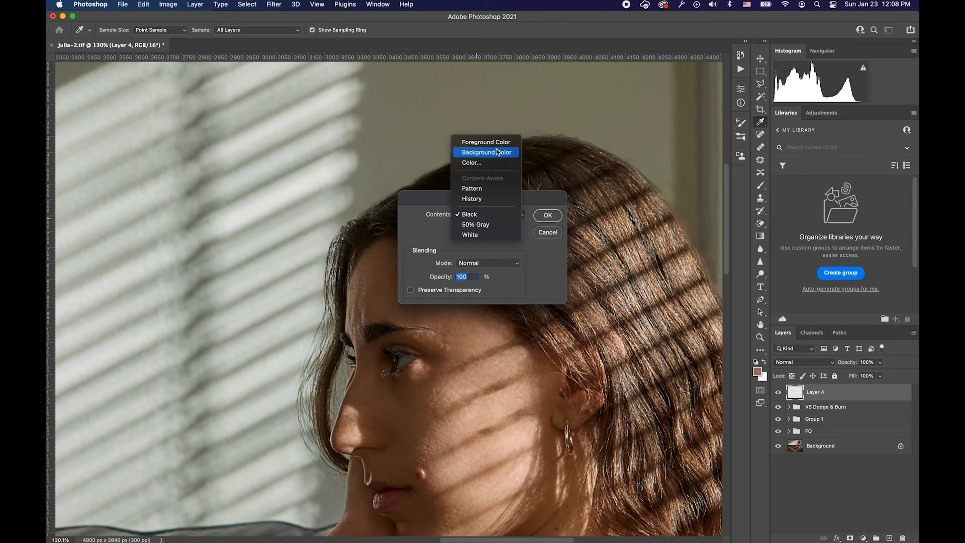
pyautogui.click(500, 224)
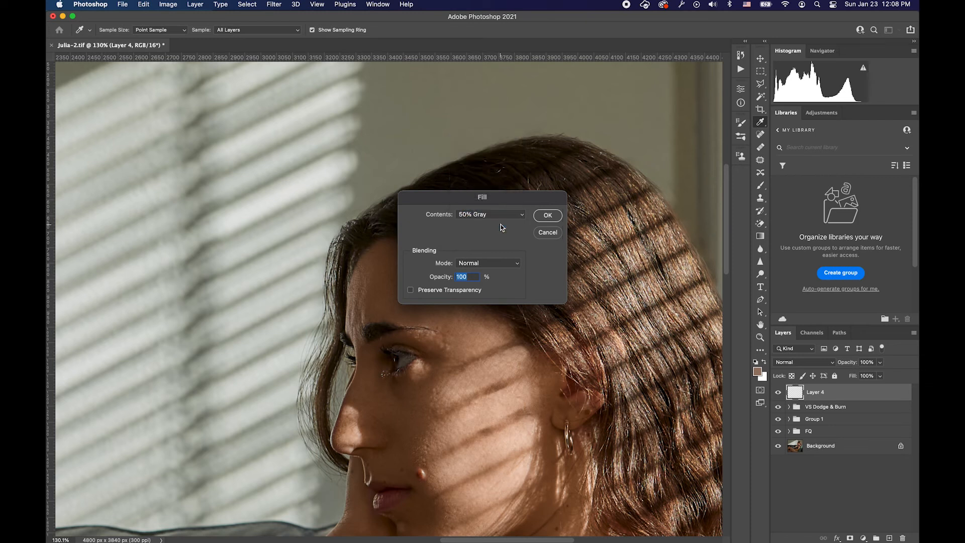
pyautogui.click(546, 216)
pyautogui.press('b')
# - Set the gray layer's blend mode to Color and toggle its visibility to compare the black-and-white view with the color image
pyautogui.click(787, 366)
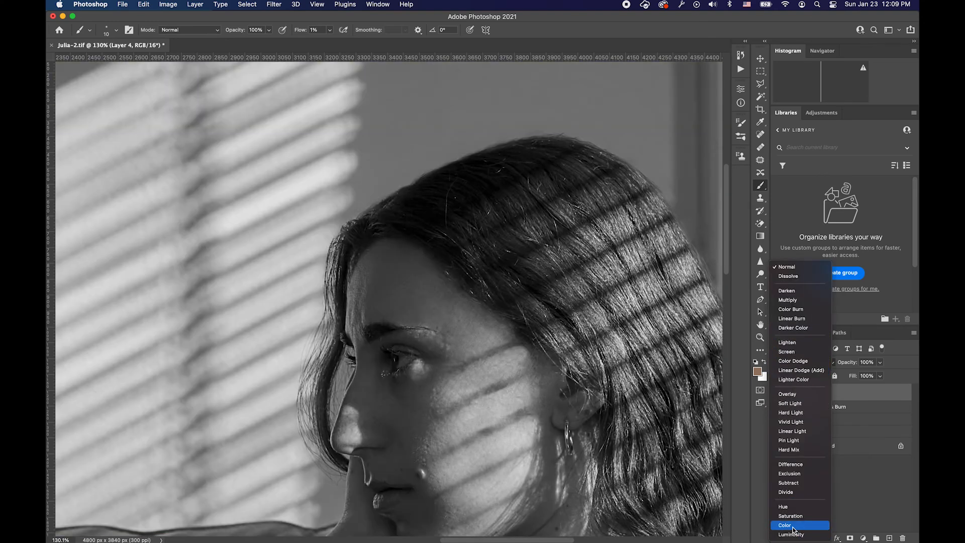
pyautogui.click(793, 528)
pyautogui.click(778, 394)
pyautogui.click(778, 393)
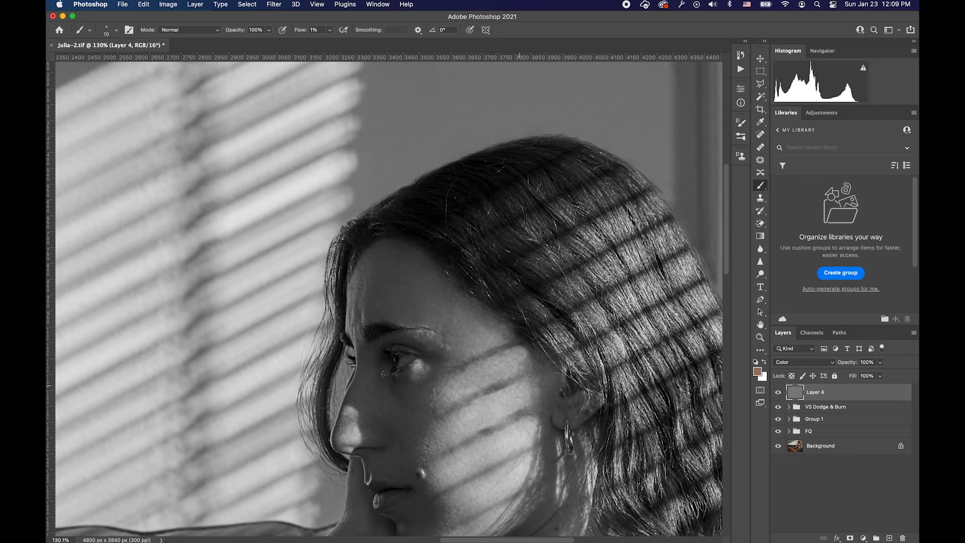
# - Expand the VSDB - Fixer group and lighten dark patches on the face in the VSDB - Dodge - Fixer mask using the black-and-white view
pyautogui.scroll(4, 519, 386)
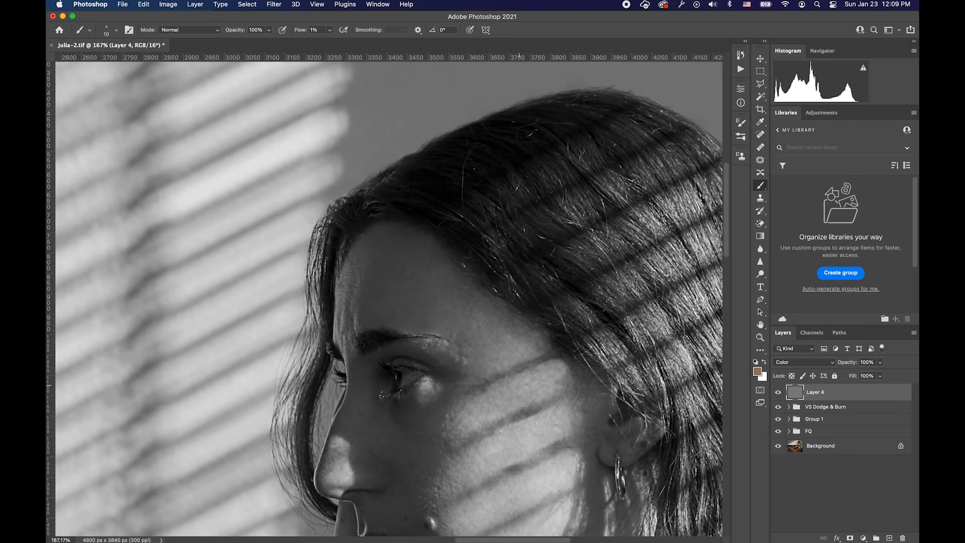
pyautogui.scroll(-3, 397, 301)
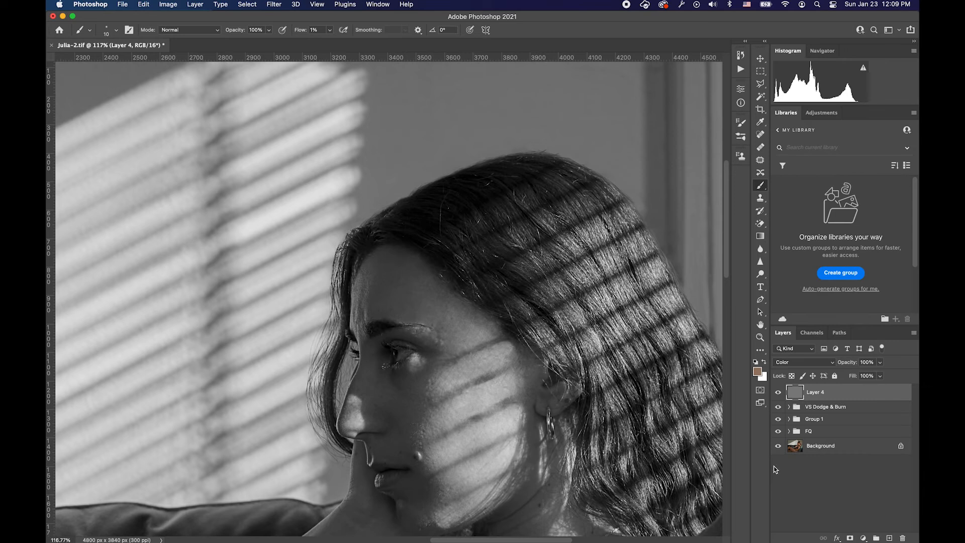
pyautogui.click(789, 407)
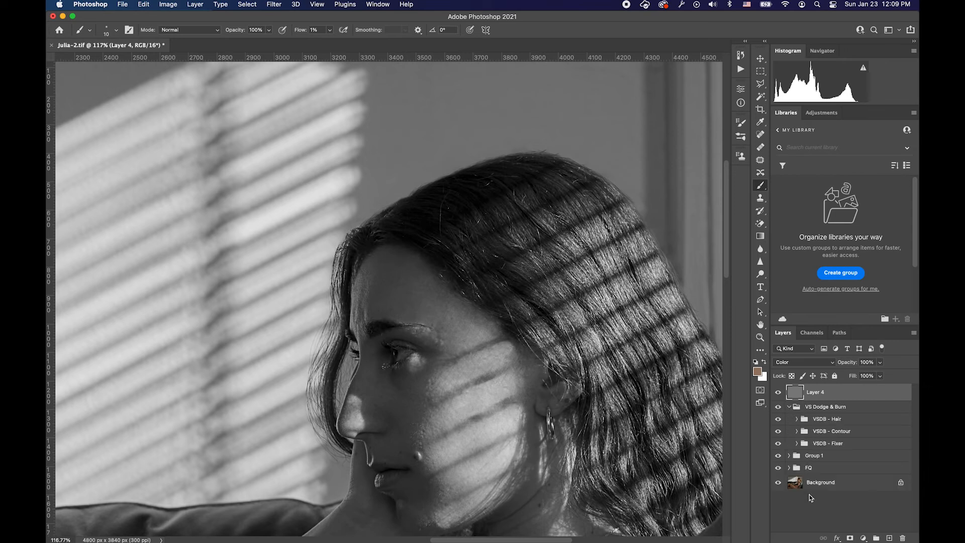
pyautogui.click(789, 467)
pyautogui.scroll(-1, 817, 515)
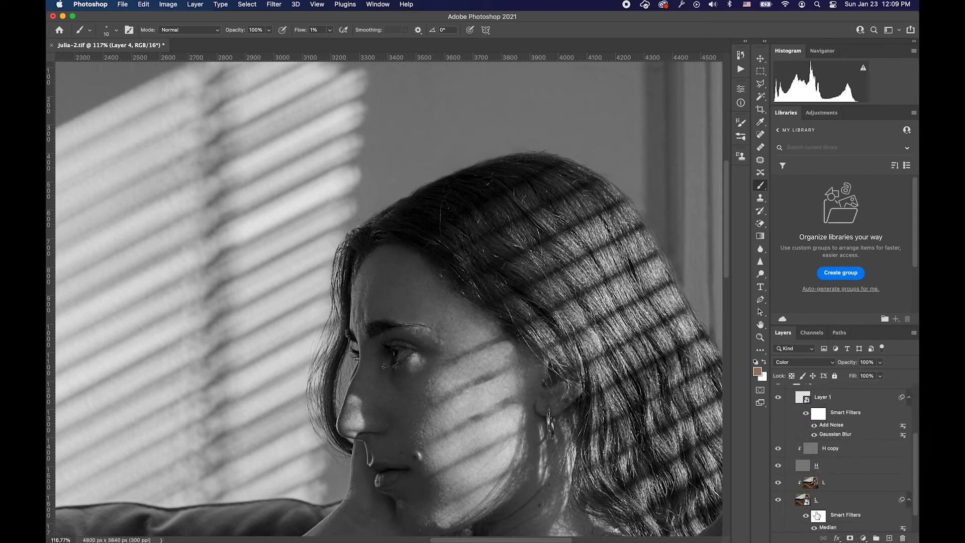
pyautogui.click(789, 453)
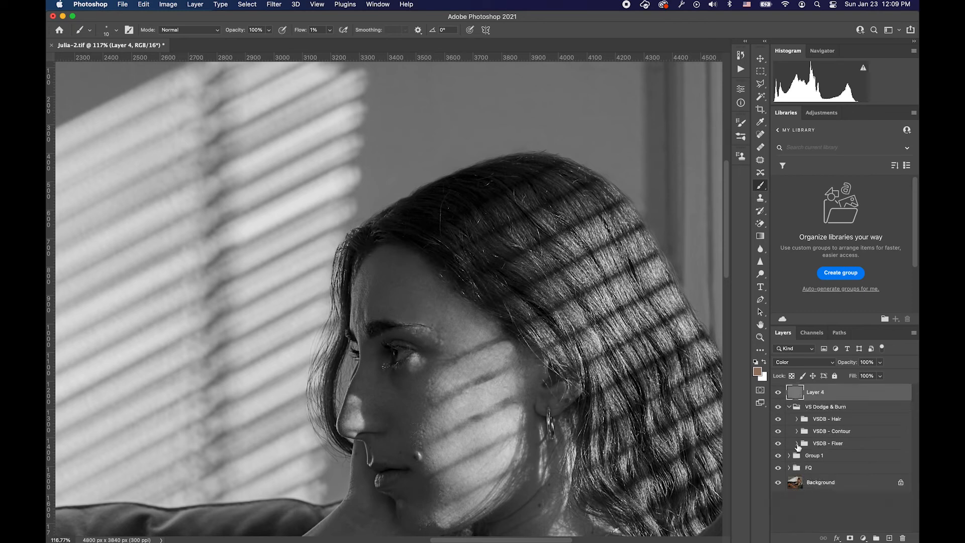
pyautogui.click(797, 444)
pyautogui.scroll(-2, 836, 494)
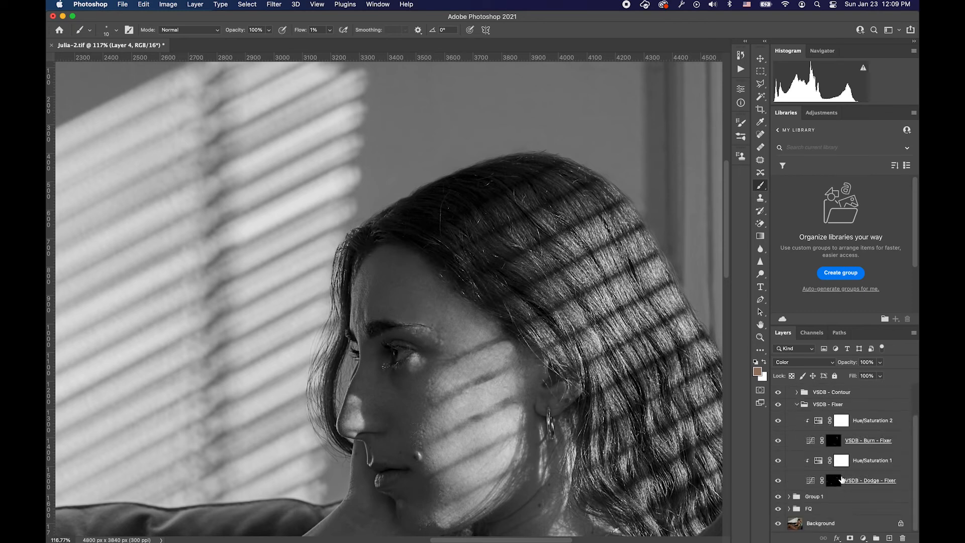
pyautogui.click(837, 489)
pyautogui.scroll(3, 442, 310)
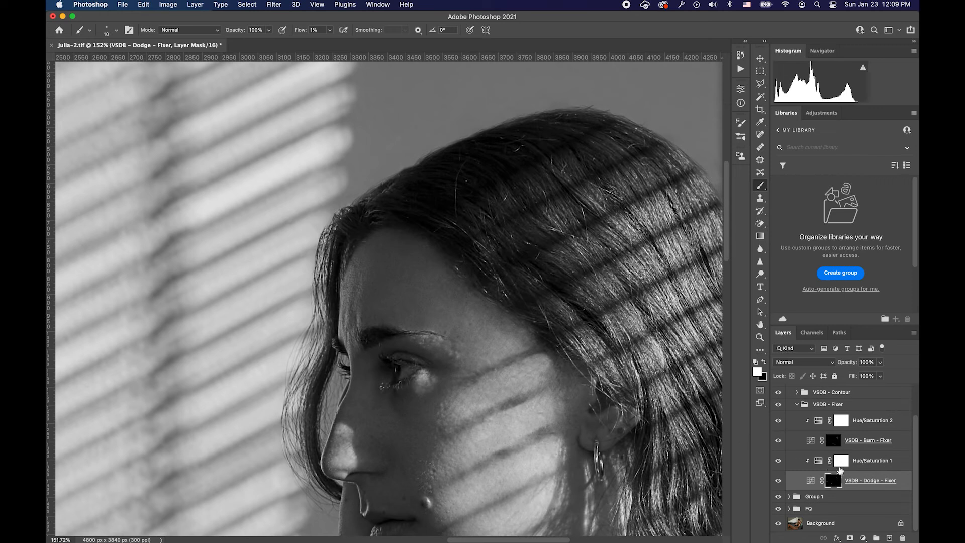
# - Darken bright patches around the eyebrow and temple in the VSDB - Burn - Fixer mask and compare with the VSDB - Fixer group hidden
pyautogui.hotkey('alt', ']')
pyautogui.hotkey('alt', ']')
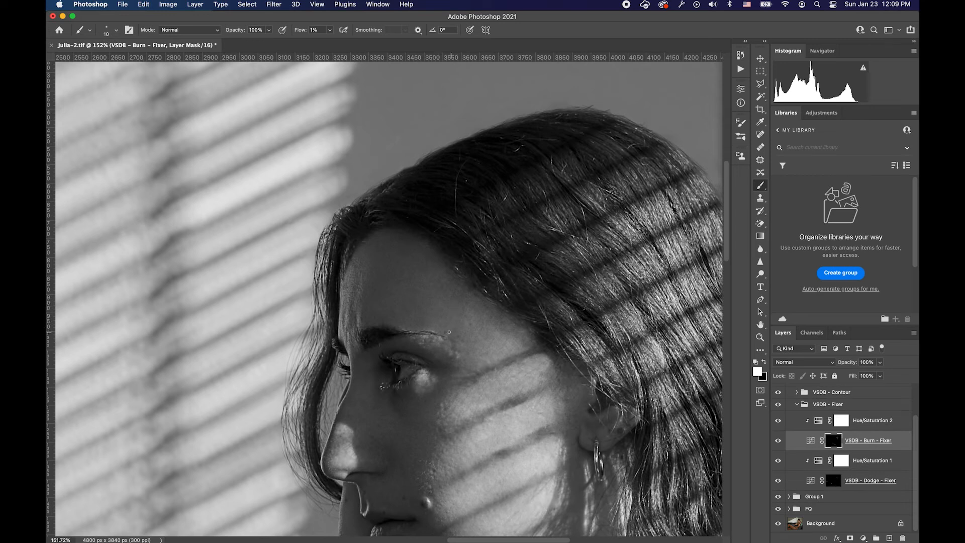
pyautogui.click(778, 405)
pyautogui.scroll(3, 795, 399)
pyautogui.scroll(1, 795, 399)
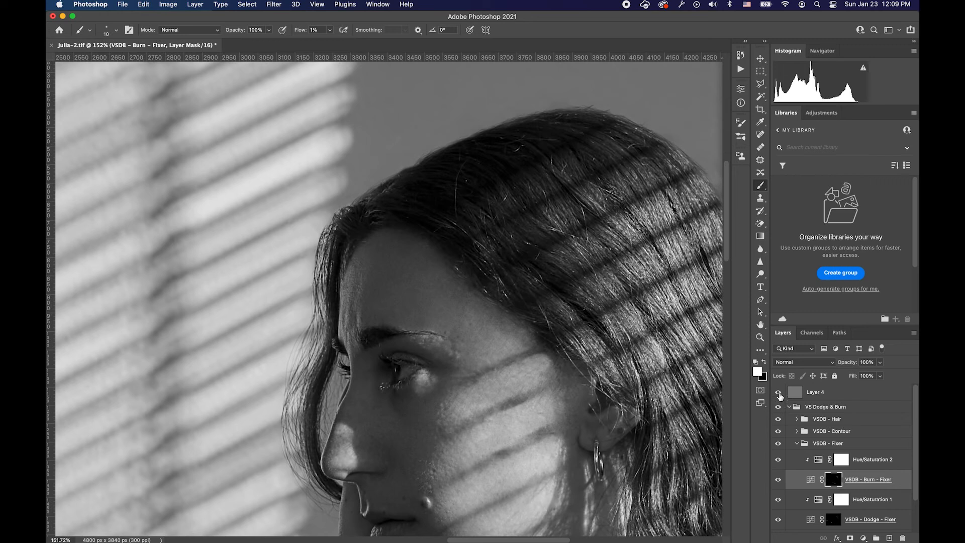
# - Hide the gray Layer 4, collapse the VS Dodge & Burn group and toggle its visibility to compare before and after
pyautogui.click(779, 392)
pyautogui.click(779, 407)
pyautogui.scroll(-3, 401, 297)
pyautogui.scroll(-3, 378, 300)
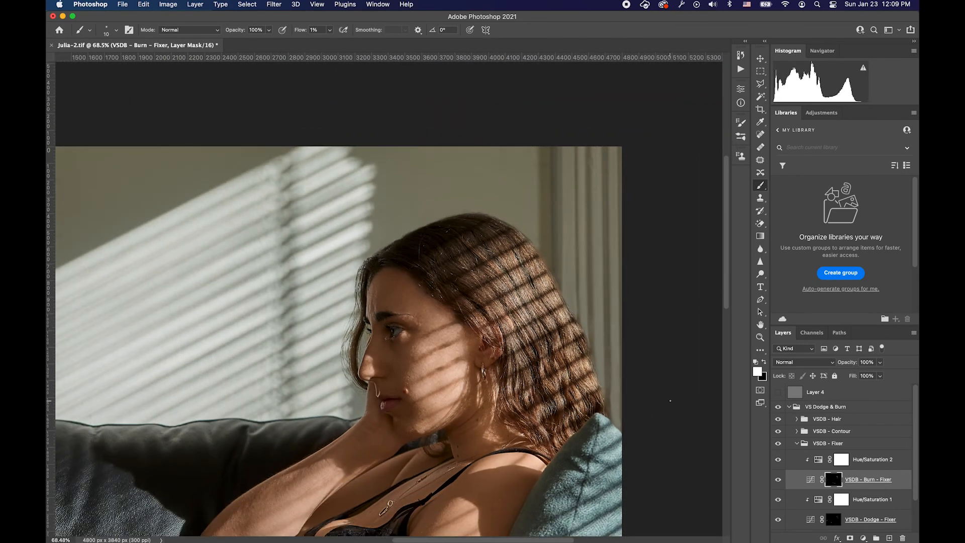
pyautogui.click(789, 406)
pyautogui.click(779, 408)
pyautogui.click(778, 407)
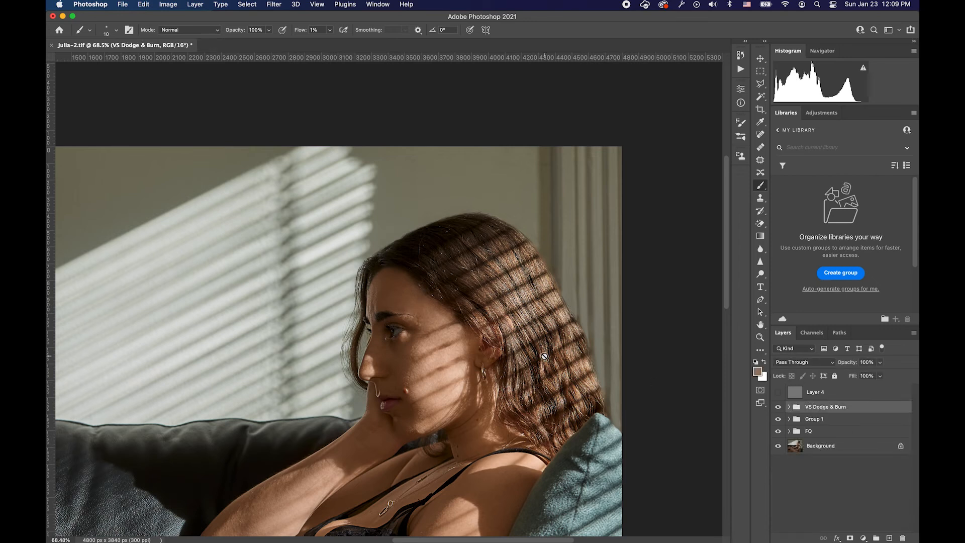
# - Examine the face up close with the FQ group hidden and shown
pyautogui.scroll(-5, 544, 356)
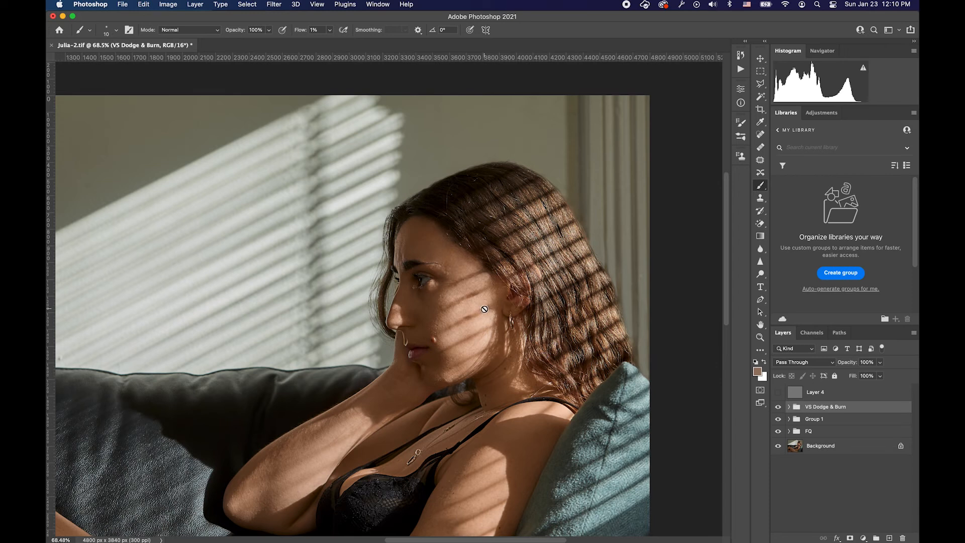
pyautogui.scroll(8, 483, 305)
pyautogui.hscroll(2, 539, 299)
pyautogui.scroll(1, 539, 300)
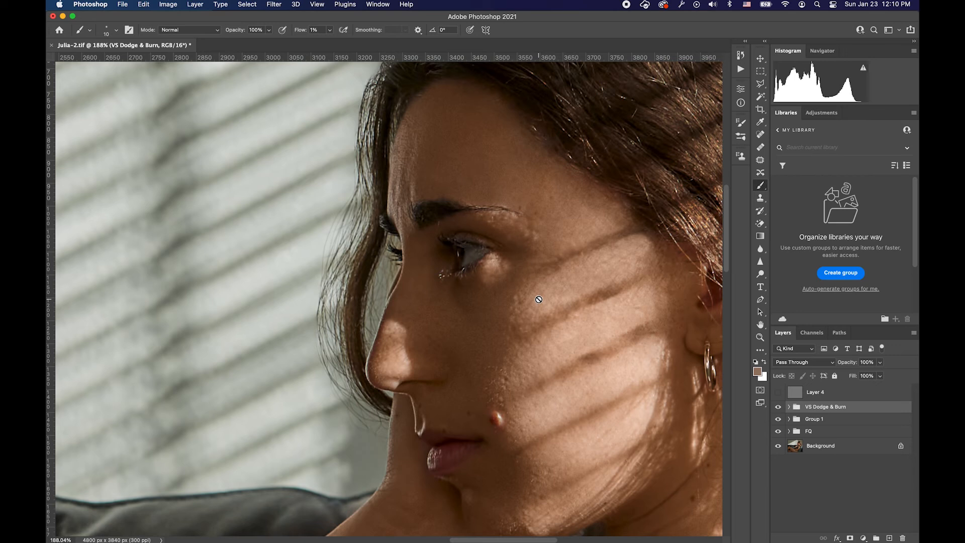
pyautogui.click(779, 432)
pyautogui.click(778, 434)
pyautogui.click(779, 433)
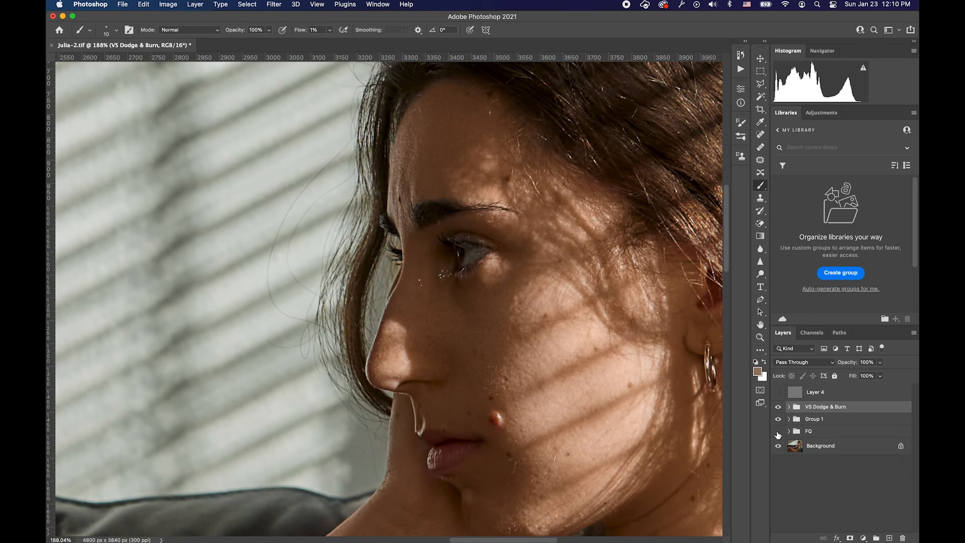
pyautogui.click(779, 432)
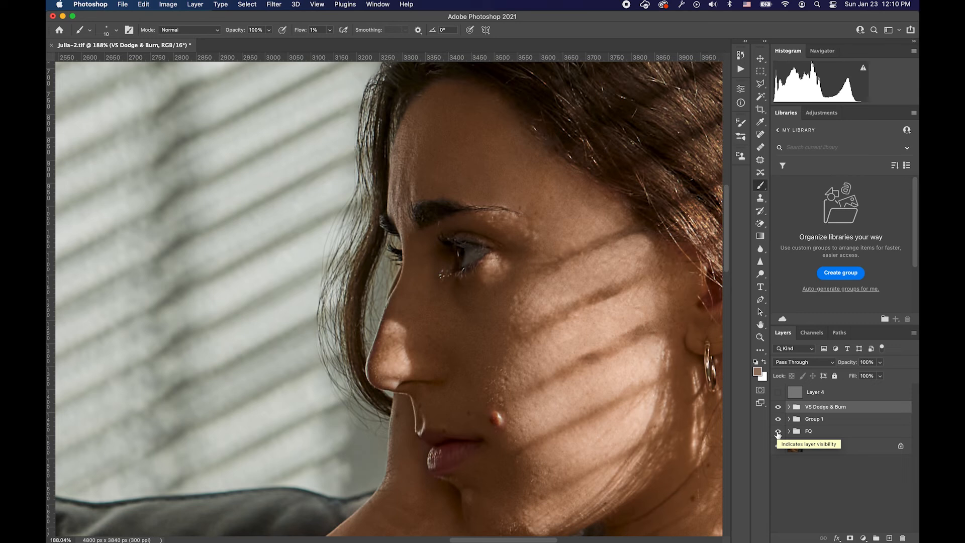
# - Expand the FQ group and patch the uneven skin texture beside the eyebrow on the H copy layer with the Patch tool
pyautogui.click(789, 408)
pyautogui.click(790, 408)
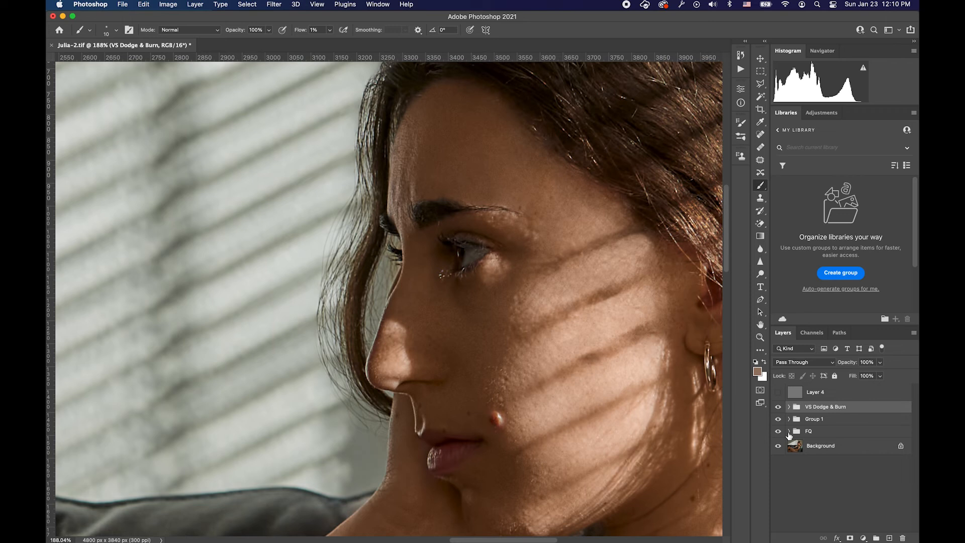
pyautogui.click(789, 431)
pyautogui.click(810, 500)
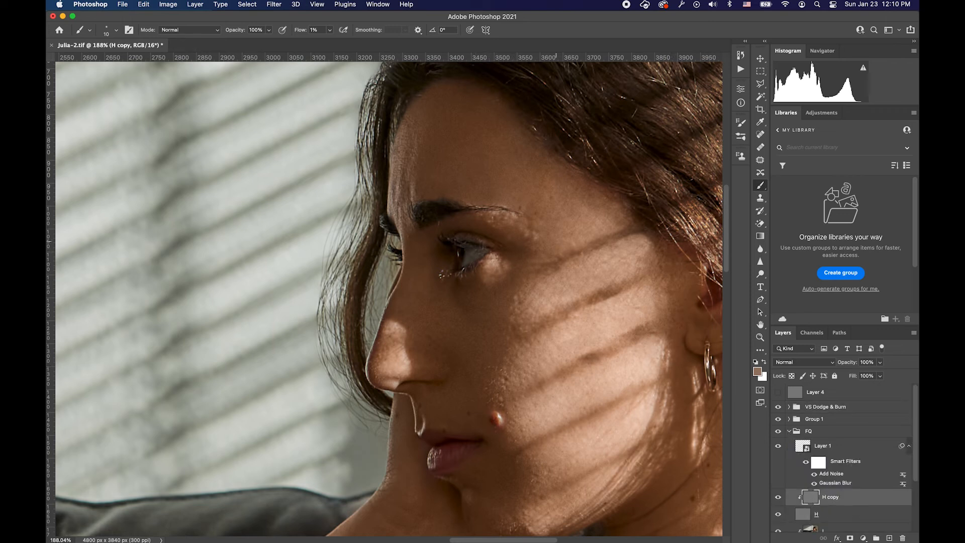
pyautogui.press('j')
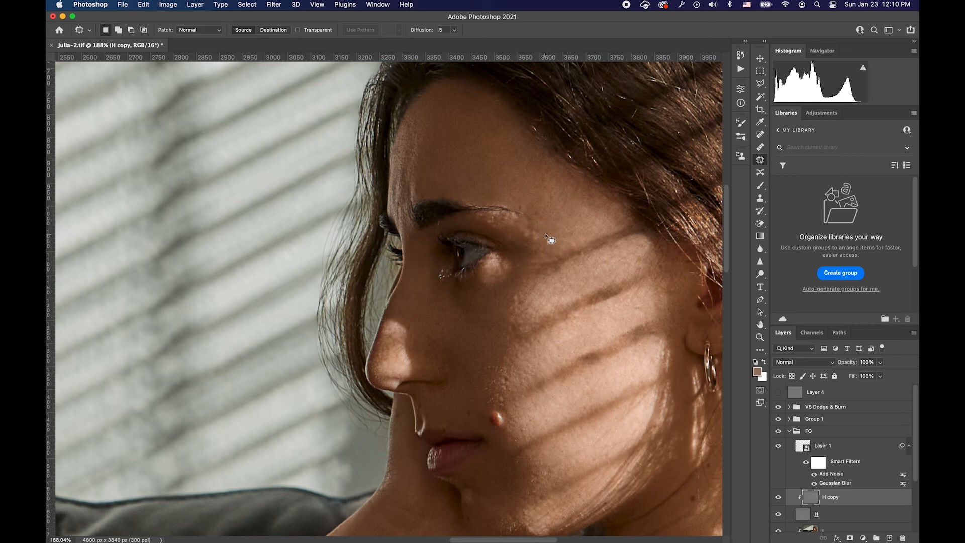
pyautogui.moveTo(543, 218)
pyautogui.mouseDown()
pyautogui.moveTo(536, 208)
pyautogui.moveTo(544, 218)
pyautogui.moveTo(567, 211)
pyautogui.moveTo(562, 193)
pyautogui.moveTo(573, 217)
pyautogui.moveTo(550, 203)
pyautogui.moveTo(562, 207)
pyautogui.moveTo(537, 221)
pyautogui.moveTo(528, 214)
pyautogui.moveTo(556, 217)
pyautogui.moveTo(570, 240)
pyautogui.moveTo(556, 220)
pyautogui.moveTo(561, 168)
pyautogui.moveTo(551, 179)
pyautogui.moveTo(566, 197)
pyautogui.moveTo(563, 246)
pyautogui.moveTo(548, 259)
pyautogui.moveTo(534, 229)
pyautogui.moveTo(559, 231)
pyautogui.moveTo(532, 238)
pyautogui.moveTo(533, 224)
pyautogui.mouseUp()
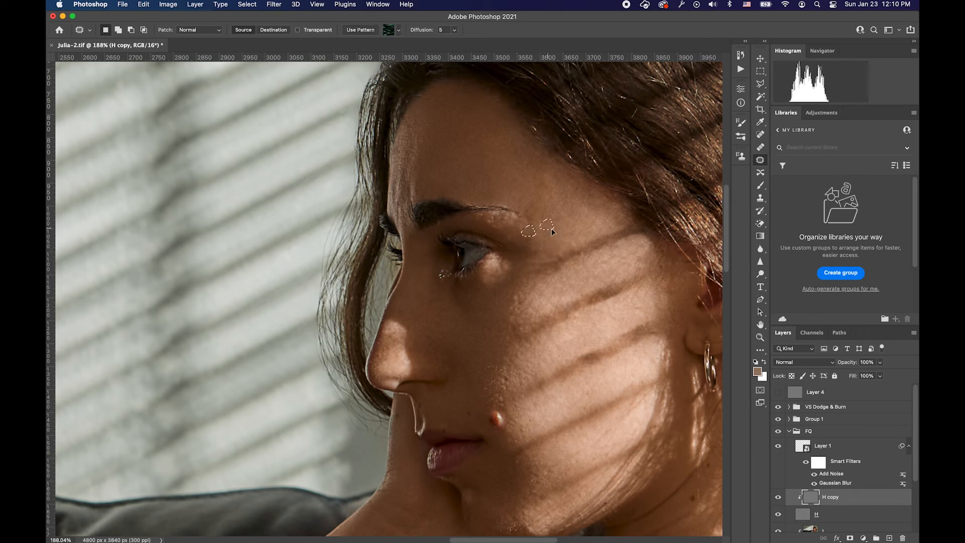
pyautogui.moveTo(500, 216); pyautogui.dragTo(550, 254)
pyautogui.press('super+d')
pyautogui.moveTo(551, 216)
pyautogui.mouseDown()
pyautogui.moveTo(533, 205)
pyautogui.moveTo(534, 231)
pyautogui.moveTo(555, 219)
pyautogui.moveTo(526, 212)
pyautogui.moveTo(553, 220)
pyautogui.moveTo(549, 233)
pyautogui.mouseUp()
pyautogui.press('super+d')
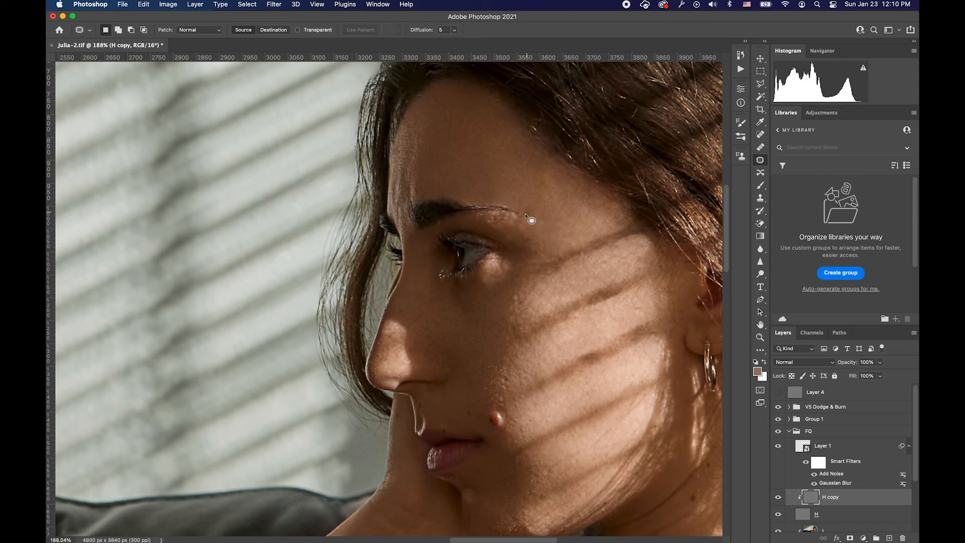
# - Touch up the skin beside the eye with the Brush in the VSDB - Dodge - Fixer mask and compare with that layer hidden
pyautogui.click(790, 407)
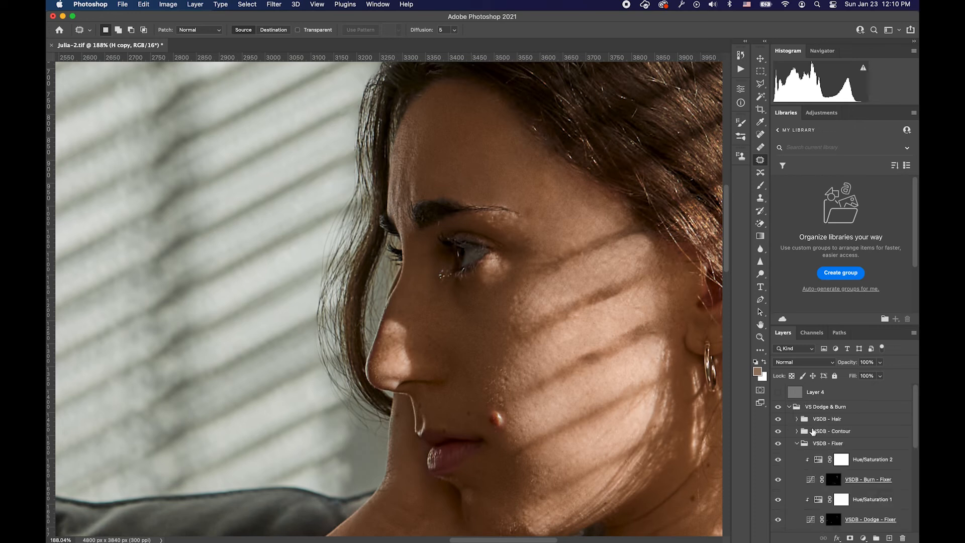
pyautogui.scroll(-2, 839, 470)
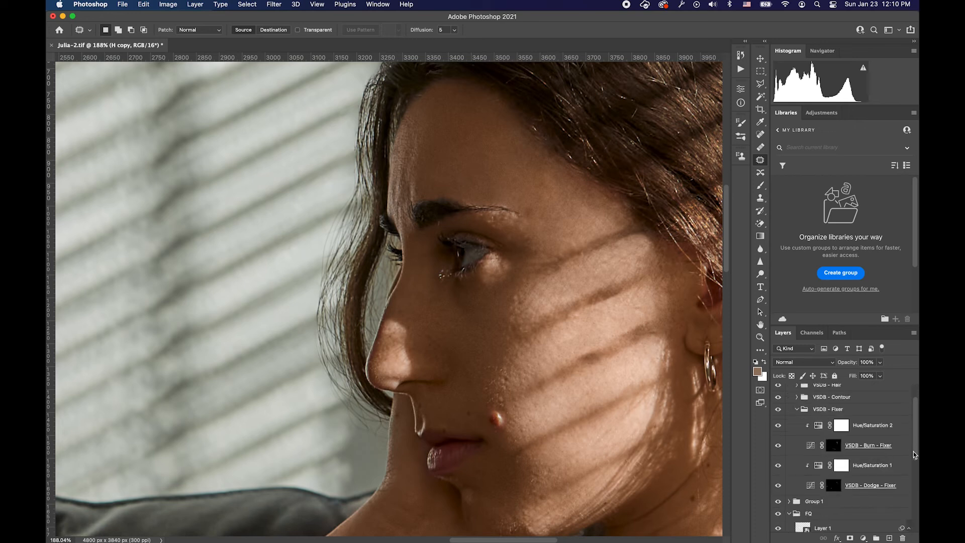
pyautogui.click(833, 485)
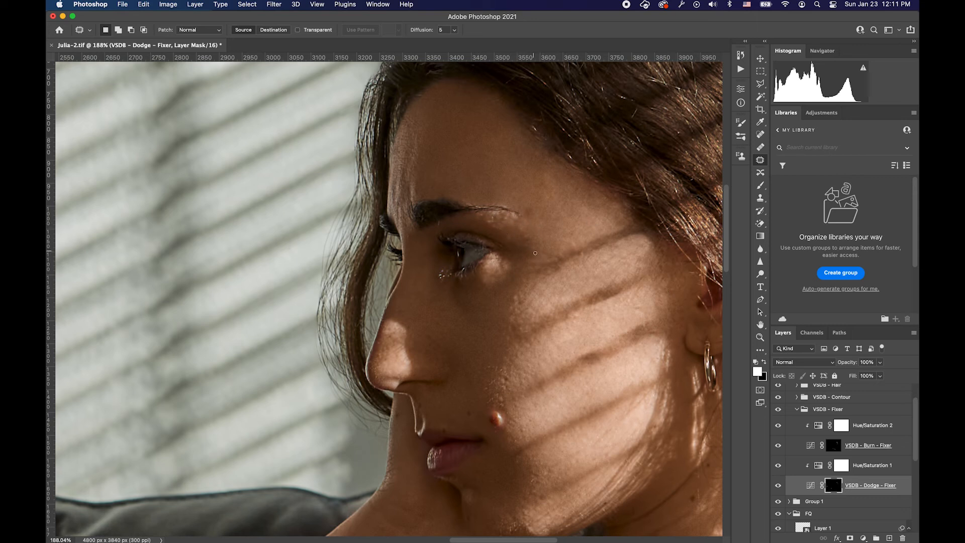
pyautogui.press('b')
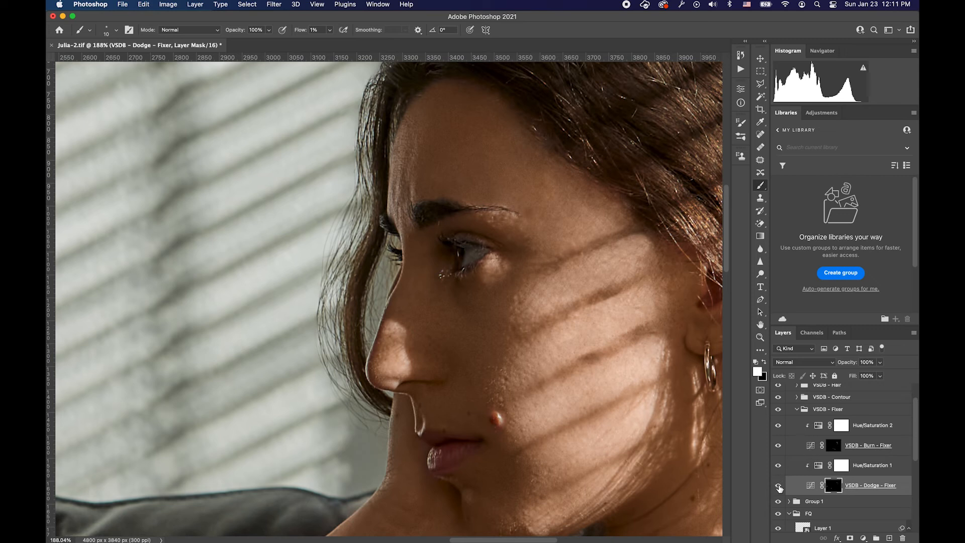
pyautogui.click(780, 485)
pyautogui.click(779, 485)
# - Expand the VSDB - Contour group and deepen the body's shadows in the VSDB - Burn - Contour mask with a brush enlarged to 200
pyautogui.click(797, 398)
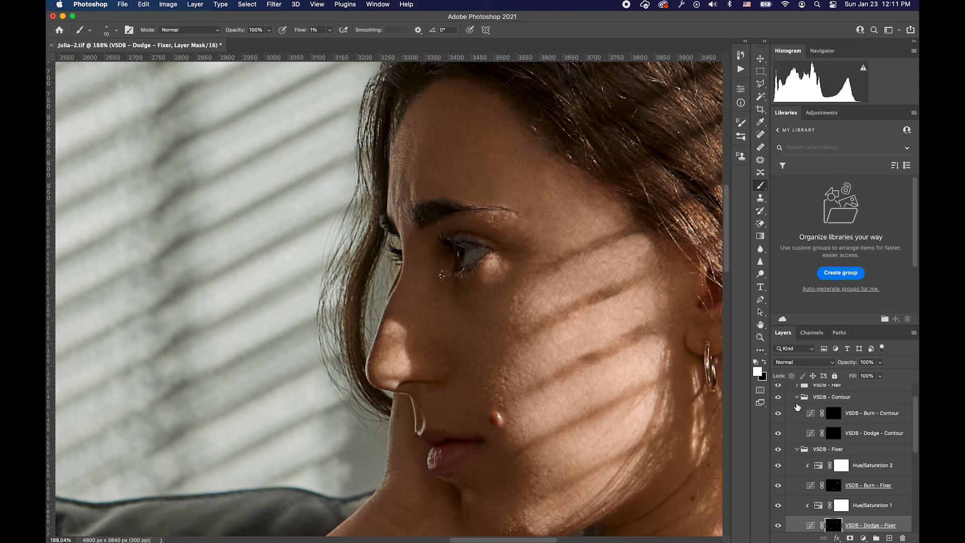
pyautogui.click(834, 433)
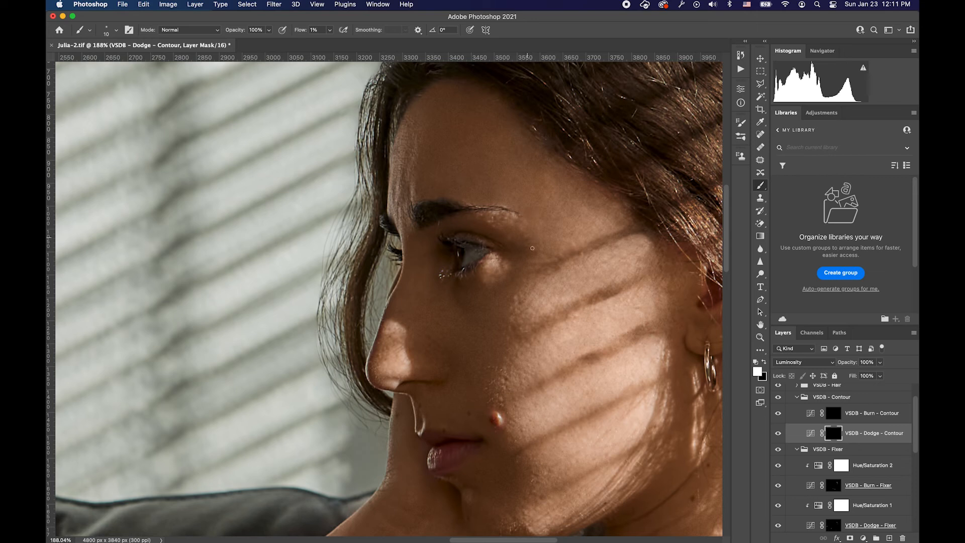
pyautogui.press('super+0')
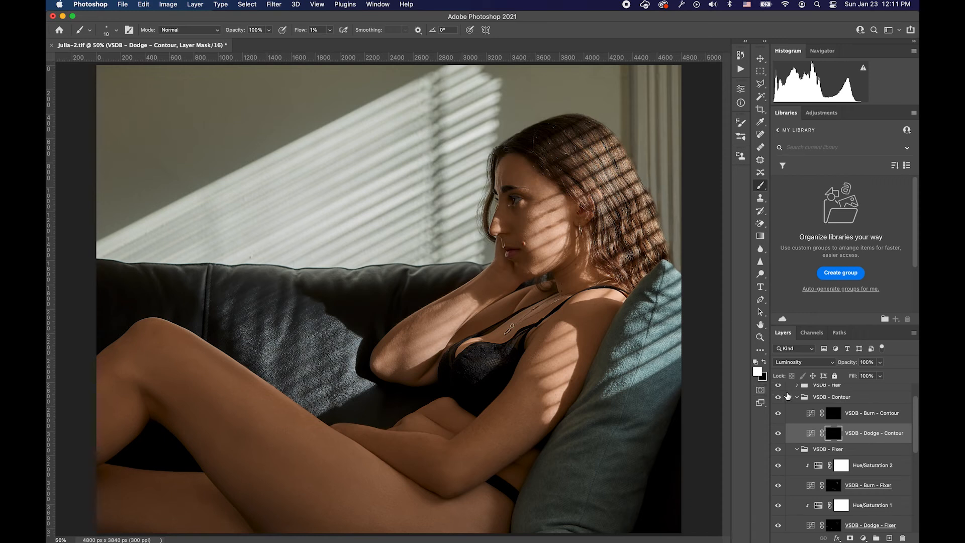
pyautogui.scroll(2, 788, 396)
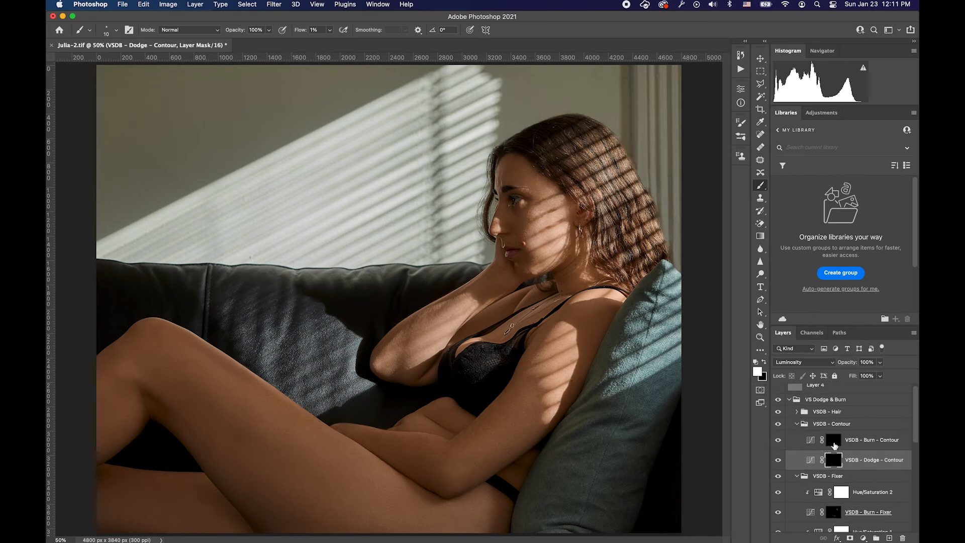
pyautogui.click(833, 442)
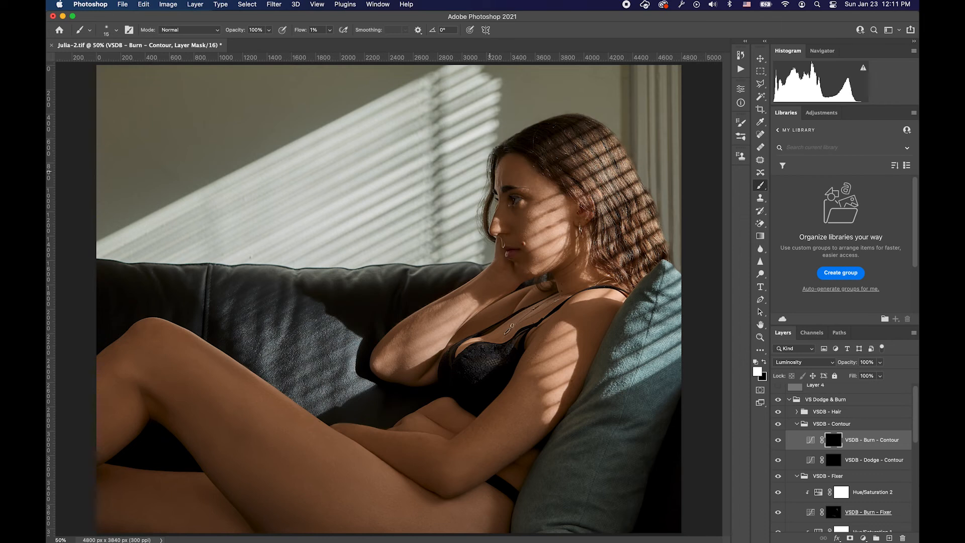
pyautogui.press(']')
pyautogui.press(']')
pyautogui.press(']')
pyautogui.press(']')
pyautogui.press(']')
pyautogui.press(']')
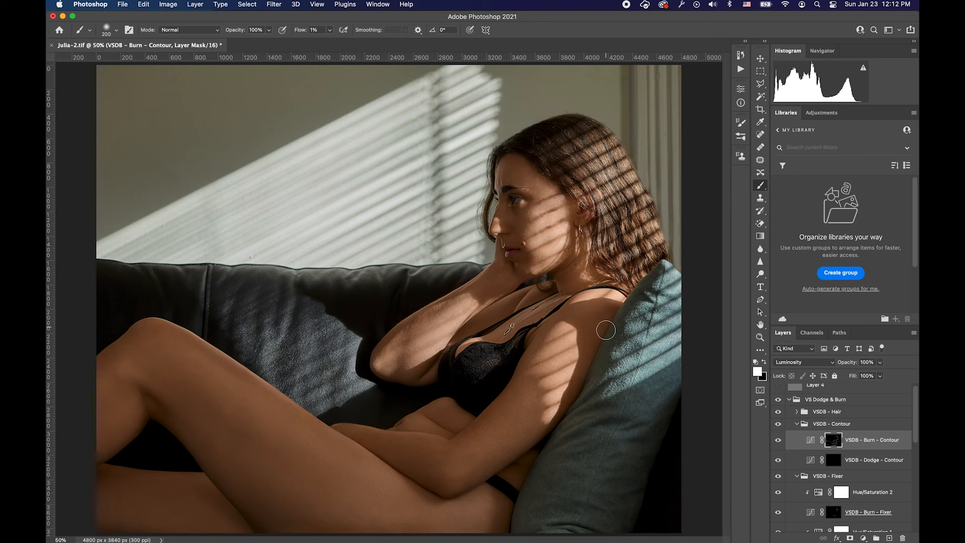
# - Brighten the highlights along the legs and forearm in the VSDB - Dodge - Contour mask, adjusting the brush size to suit each area
pyautogui.press('[')
pyautogui.press('[')
pyautogui.press('[')
pyautogui.click(831, 464)
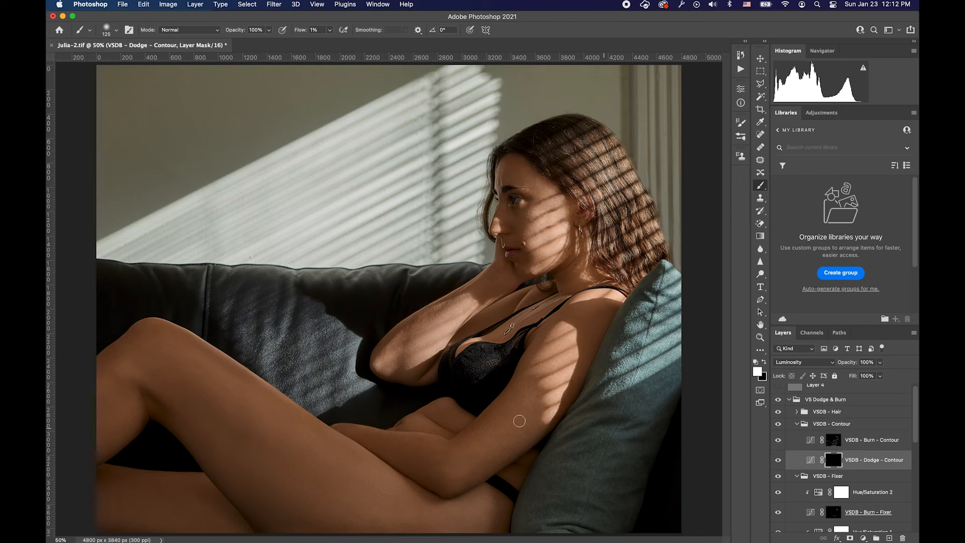
pyautogui.press(']')
pyautogui.press(']')
pyautogui.press(']')
pyautogui.moveTo(248, 406)
pyautogui.mouseDown()
pyautogui.moveTo(383, 489)
pyautogui.moveTo(369, 464)
pyautogui.moveTo(322, 442)
pyautogui.moveTo(377, 497)
pyautogui.moveTo(337, 474)
pyautogui.mouseUp()
pyautogui.moveTo(344, 488)
pyautogui.mouseDown()
pyautogui.moveTo(230, 369)
pyautogui.moveTo(239, 397)
pyautogui.moveTo(193, 363)
pyautogui.moveTo(277, 441)
pyautogui.moveTo(216, 380)
pyautogui.moveTo(299, 448)
pyautogui.moveTo(320, 449)
pyautogui.moveTo(327, 455)
pyautogui.moveTo(306, 438)
pyautogui.moveTo(347, 487)
pyautogui.moveTo(341, 496)
pyautogui.moveTo(457, 520)
pyautogui.moveTo(406, 512)
pyautogui.moveTo(352, 486)
pyautogui.moveTo(383, 498)
pyautogui.mouseUp()
pyautogui.moveTo(123, 489)
pyautogui.mouseDown()
pyautogui.moveTo(152, 504)
pyautogui.moveTo(198, 503)
pyautogui.moveTo(77, 498)
pyautogui.moveTo(203, 509)
pyautogui.moveTo(187, 473)
pyautogui.moveTo(128, 408)
pyautogui.moveTo(144, 350)
pyautogui.moveTo(112, 381)
pyautogui.moveTo(125, 370)
pyautogui.moveTo(149, 377)
pyautogui.moveTo(120, 425)
pyautogui.moveTo(147, 357)
pyautogui.moveTo(200, 369)
pyautogui.moveTo(184, 365)
pyautogui.moveTo(304, 446)
pyautogui.mouseUp()
pyautogui.moveTo(507, 412)
pyautogui.mouseDown()
pyautogui.moveTo(515, 436)
pyautogui.moveTo(536, 396)
pyautogui.moveTo(492, 441)
pyautogui.moveTo(529, 423)
pyautogui.moveTo(481, 451)
pyautogui.moveTo(523, 405)
pyautogui.moveTo(478, 448)
pyautogui.moveTo(414, 454)
pyautogui.moveTo(370, 433)
pyautogui.moveTo(420, 459)
pyautogui.moveTo(381, 447)
pyautogui.mouseUp()
pyautogui.press('space')
pyautogui.press('[')
pyautogui.press('[')
pyautogui.press('[')
pyautogui.press('[')
pyautogui.press('[')
pyautogui.press('[')
# - Collapse the VSDB - Contour group and toggle its visibility repeatedly to compare the image with and without contouring
pyautogui.click(797, 423)
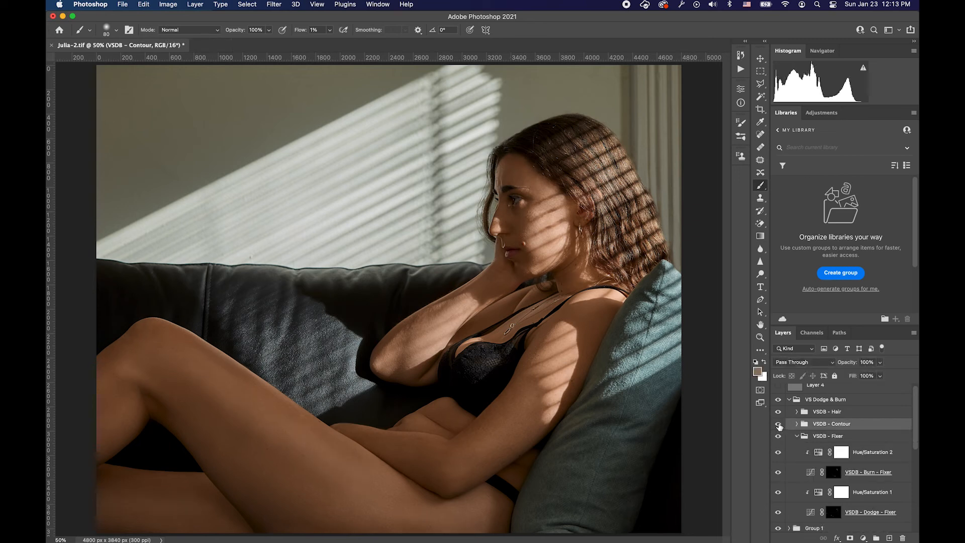
pyautogui.click(779, 426)
pyautogui.click(779, 425)
pyautogui.click(779, 425)
pyautogui.click(779, 425)
pyautogui.click(779, 425)
pyautogui.click(778, 425)
pyautogui.click(779, 426)
pyautogui.click(779, 426)
pyautogui.click(779, 426)
pyautogui.click(779, 425)
pyautogui.click(779, 425)
pyautogui.click(778, 425)
# - Collapse the VSDB - Fixer, VS Dodge & Burn and FQ groups, and delete the gray check layer Layer 4
pyautogui.click(798, 436)
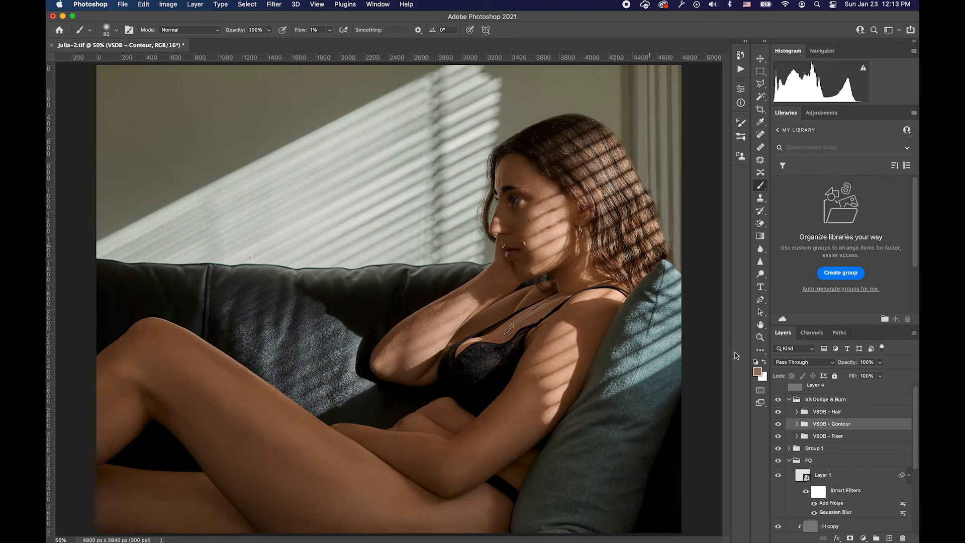
pyautogui.click(790, 401)
pyautogui.scroll(1, 791, 403)
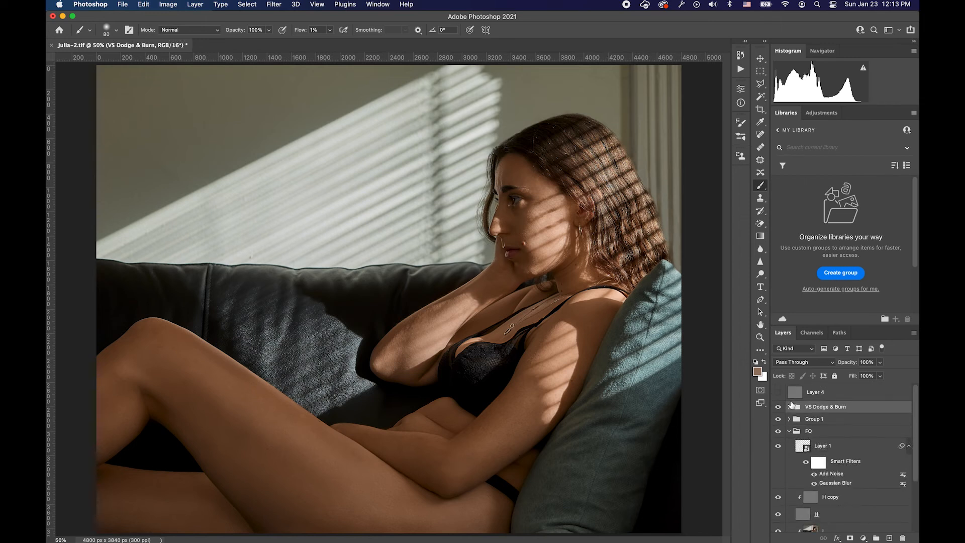
pyautogui.click(779, 393)
pyautogui.click(779, 393)
pyautogui.click(799, 393)
pyautogui.press('BackSpace')
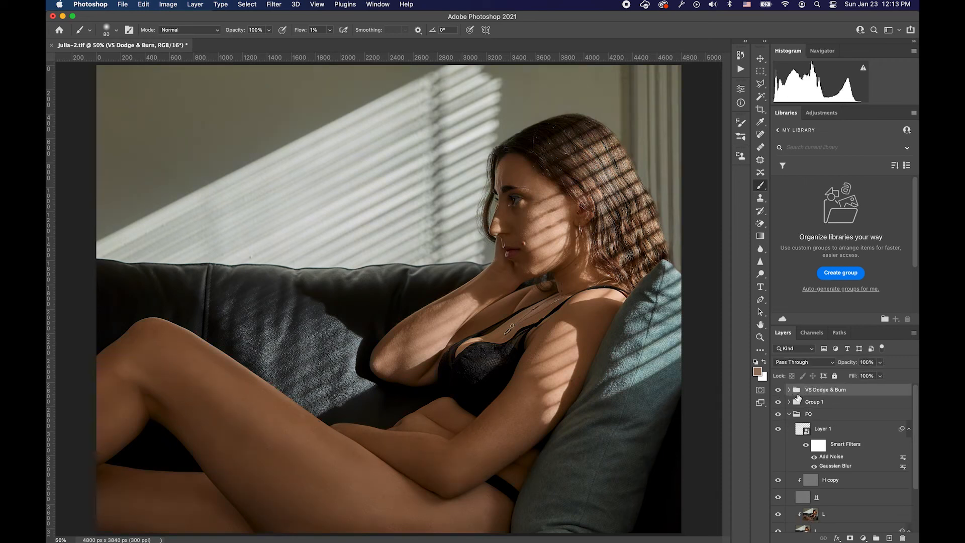
pyautogui.click(790, 414)
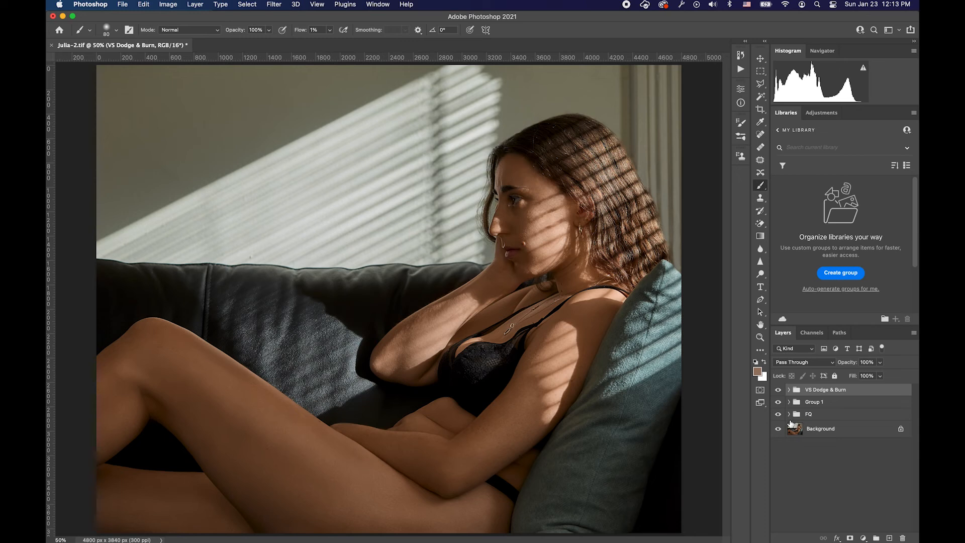
# - Create a new group above VS Dodge & Burn and name it CG
pyautogui.click(875, 538)
pyautogui.doubleClick(816, 390)
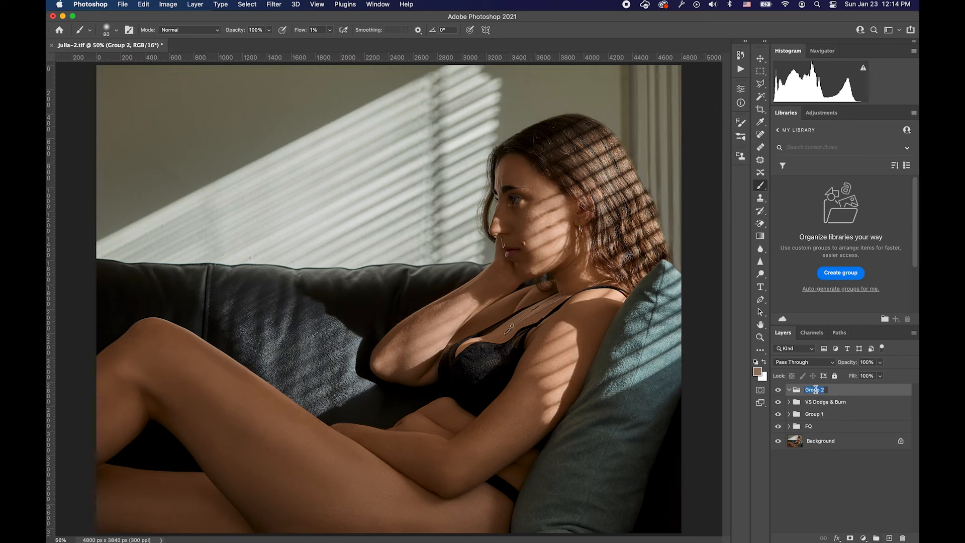
pyautogui.write('CG')
pyautogui.press('Return')
# - Add a Curves adjustment layer inside the CG group and apply the Strong Contrast (RGB) preset
pyautogui.click(862, 538)
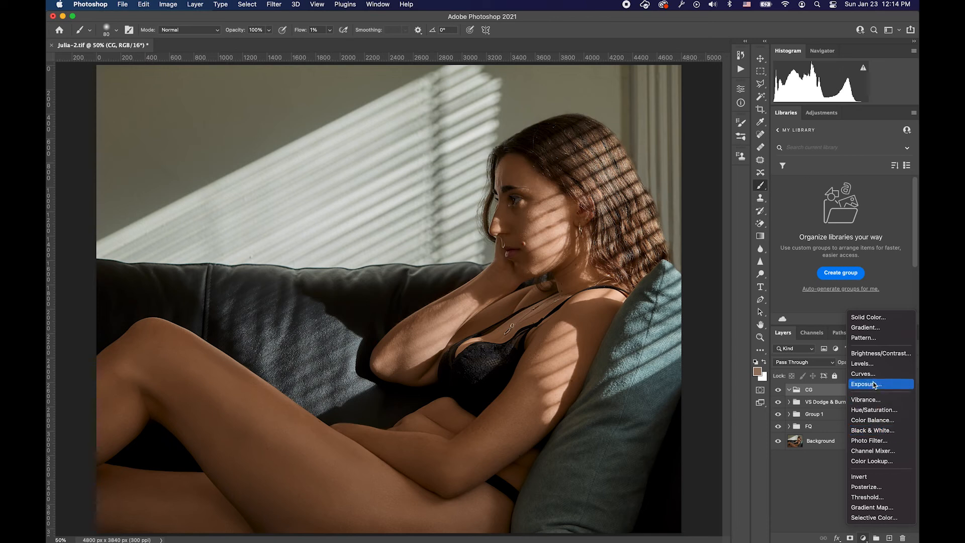
pyautogui.click(859, 376)
pyautogui.click(682, 120)
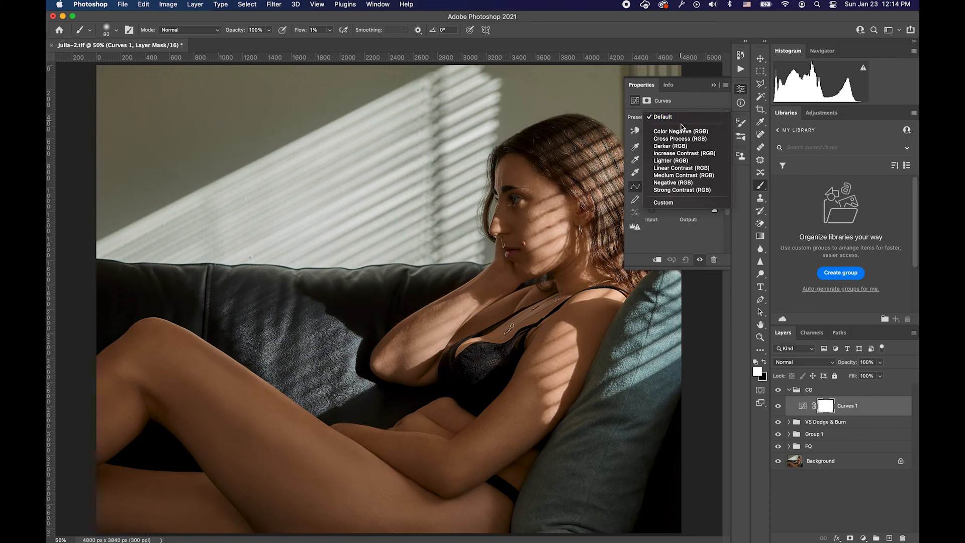
pyautogui.click(687, 191)
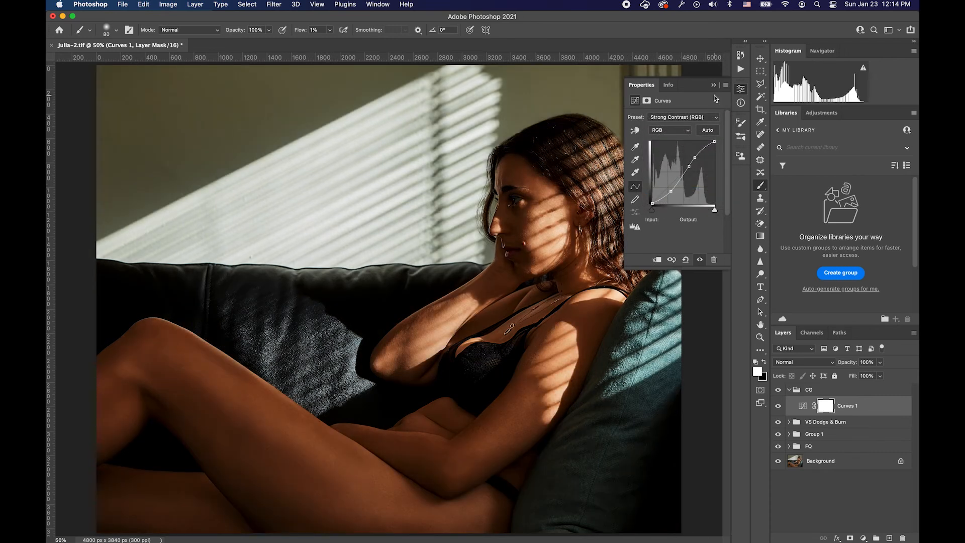
pyautogui.click(739, 91)
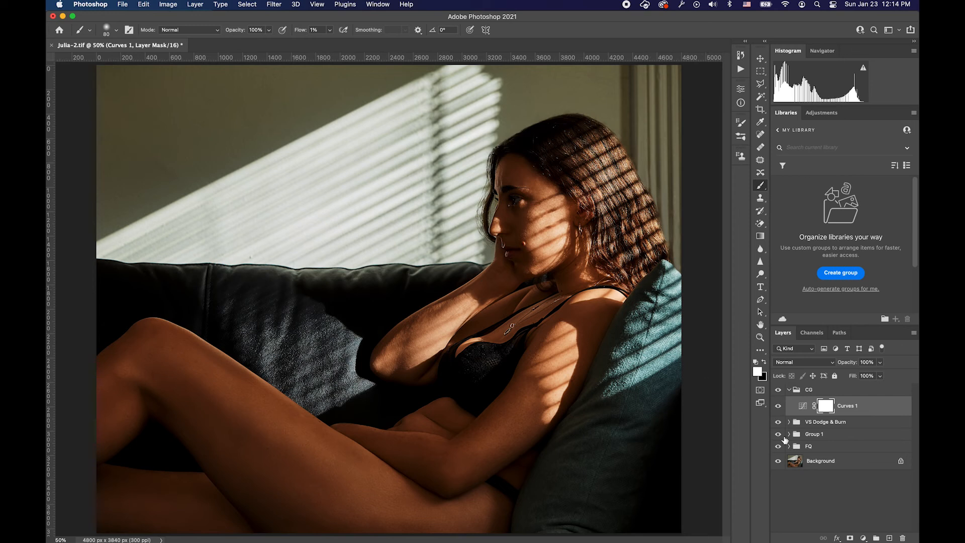
# - Set the Curves 1 layer's blend mode to Luminosity and its opacity to 50%
pyautogui.click(807, 363)
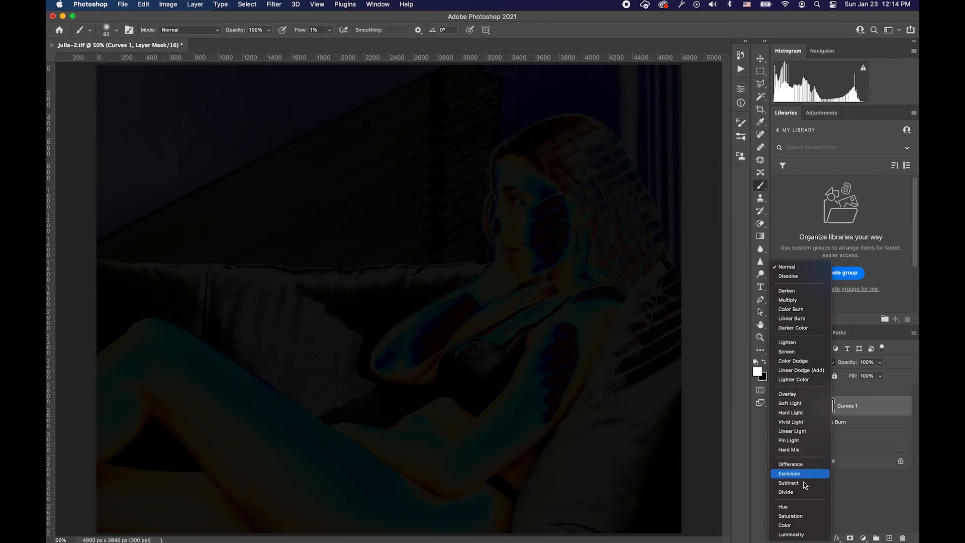
pyautogui.click(794, 536)
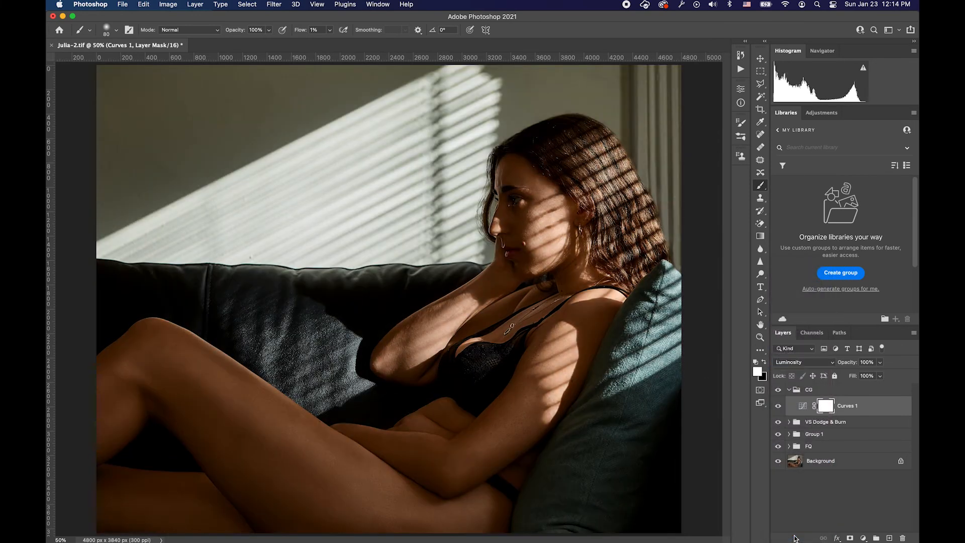
pyautogui.click(869, 362)
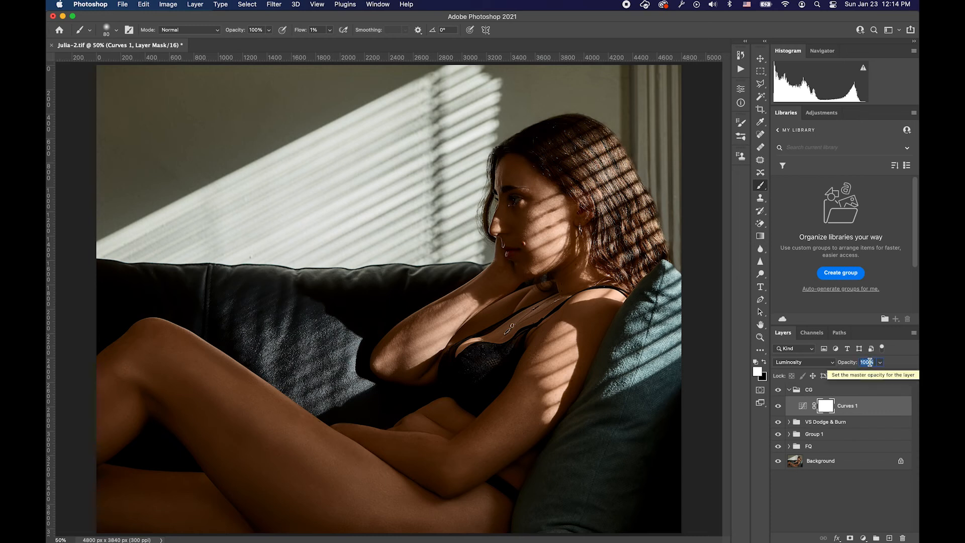
pyautogui.write('50')
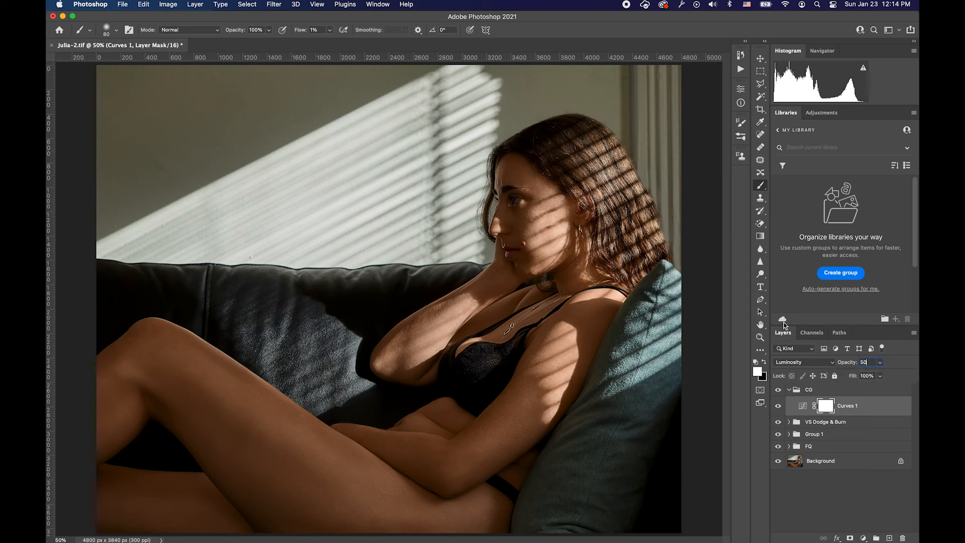
# - Toggle the Curves 1 layer's visibility repeatedly to compare the image with and without the contrast curve
pyautogui.scroll(-1, 646, 345)
pyautogui.click(779, 407)
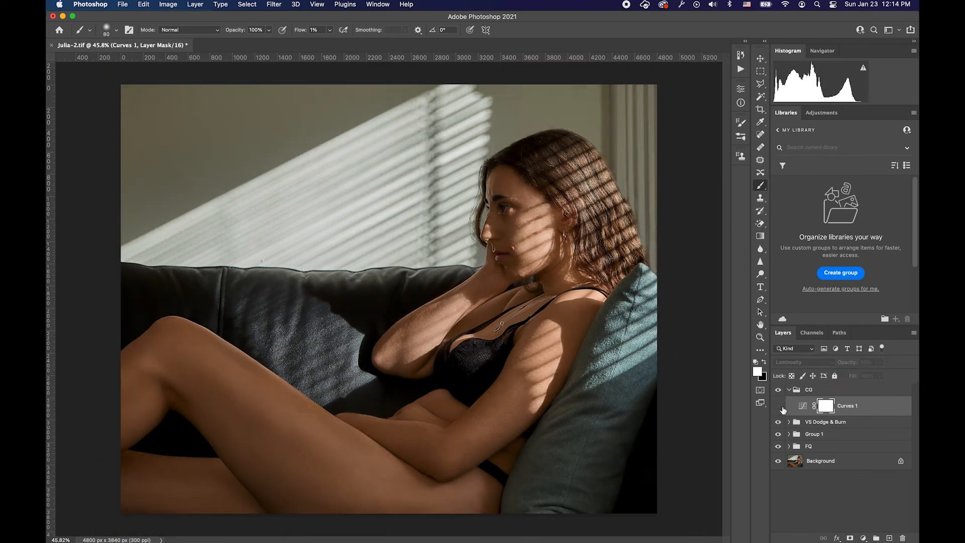
pyautogui.click(782, 409)
pyautogui.click(782, 409)
pyautogui.click(782, 410)
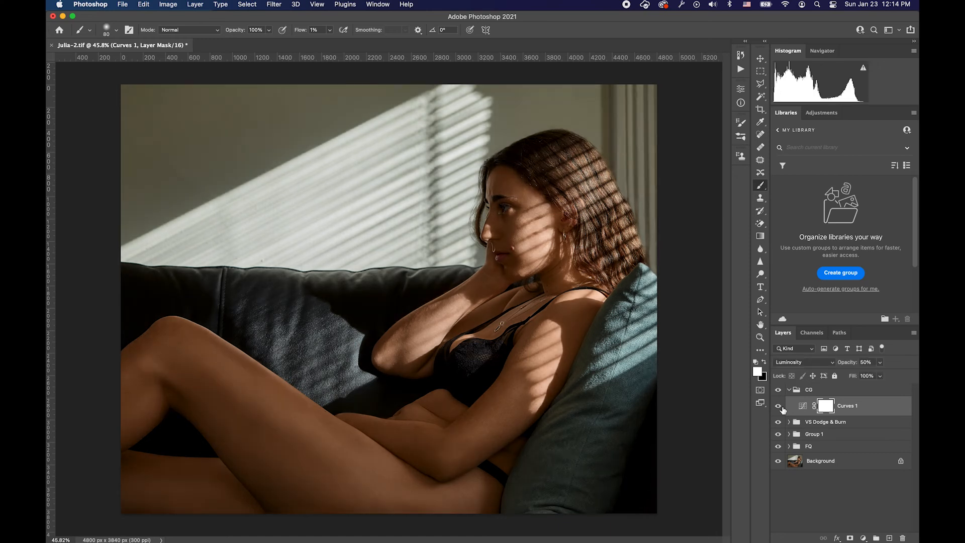
pyautogui.click(782, 409)
pyautogui.click(783, 410)
pyautogui.click(783, 410)
pyautogui.click(782, 410)
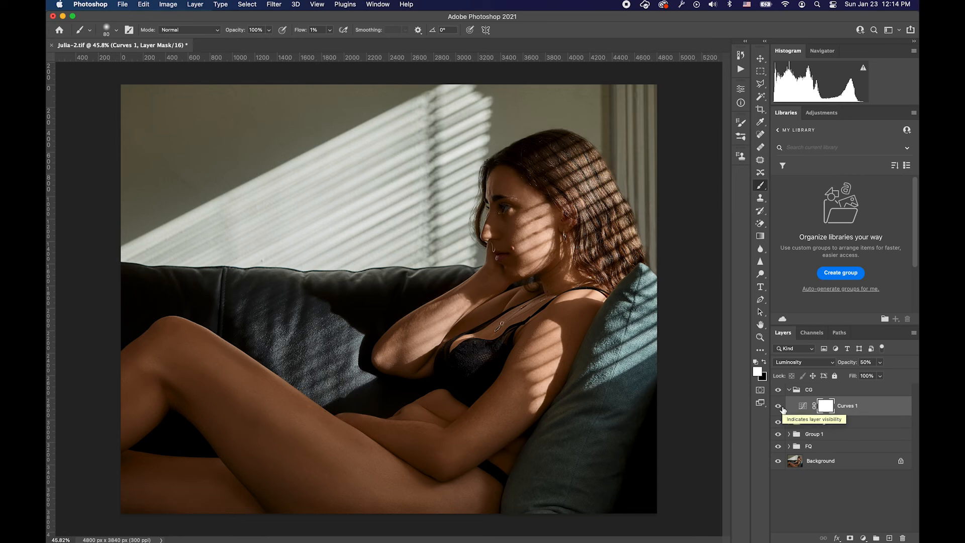
# - Add a second Curves adjustment layer above Curves 1 and duplicate it twice
pyautogui.click(863, 538)
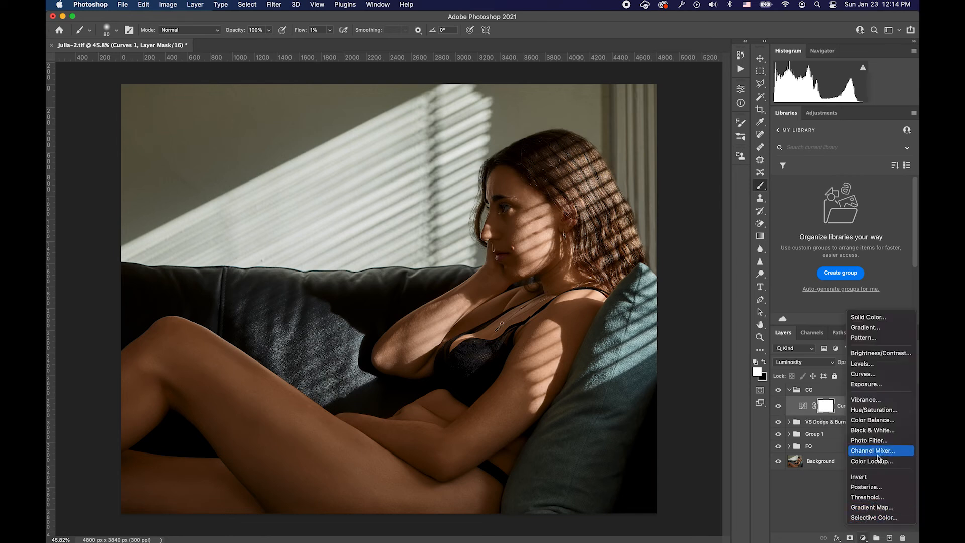
pyautogui.click(882, 377)
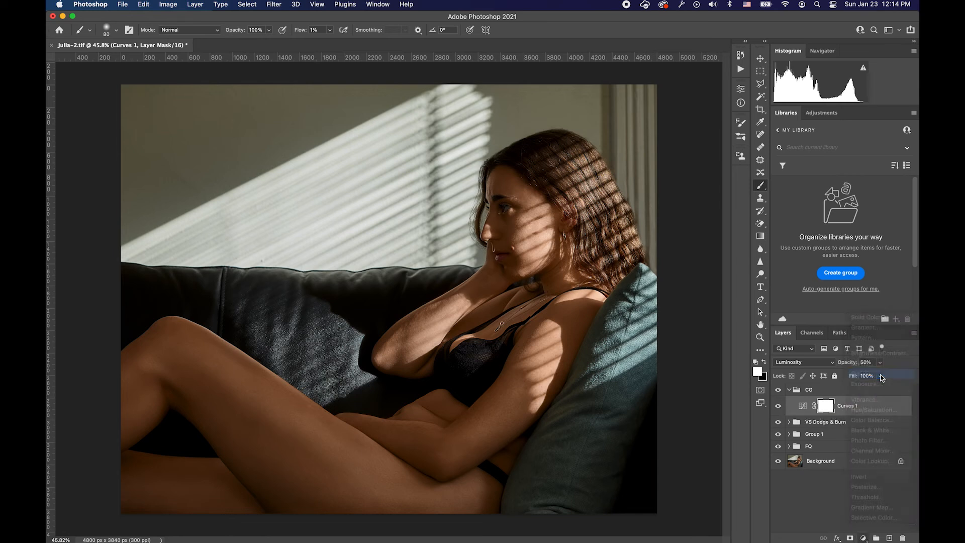
pyautogui.press('super+j')
pyautogui.press('super+j')
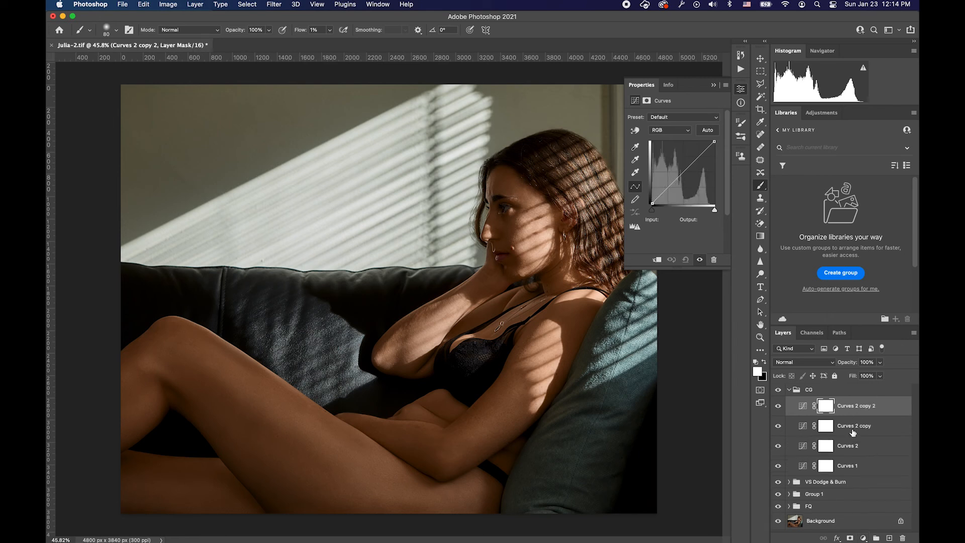
# - Rename the three new Curves layers R, B and G from the lowest to the uppermost
pyautogui.doubleClick(845, 445)
pyautogui.write('R')
pyautogui.press('Return')
pyautogui.doubleClick(863, 428)
pyautogui.write('B')
pyautogui.press('Return')
pyautogui.click(868, 407)
pyautogui.doubleClick(863, 406)
pyautogui.write('G')
pyautogui.press('Return')
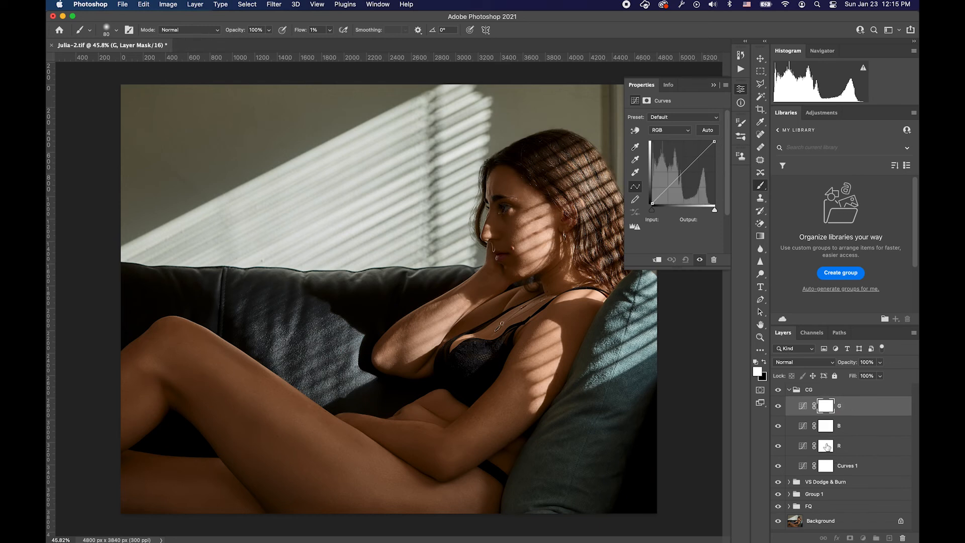
# - On the R layer's Red curve, lower the midtones slightly, place a highlight point at input 169, output 173, and anchor the shadows
pyautogui.click(827, 447)
pyautogui.click(805, 446)
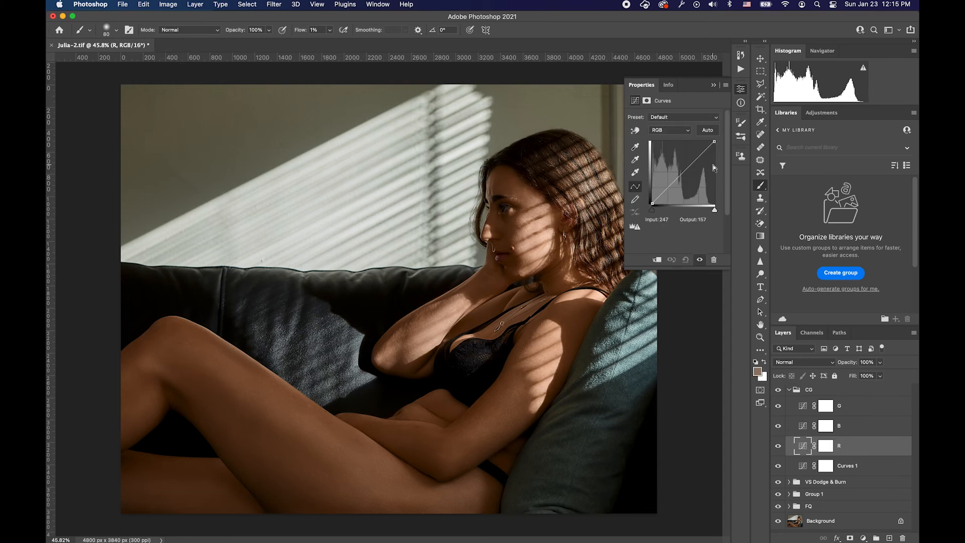
pyautogui.click(677, 131)
pyautogui.click(672, 139)
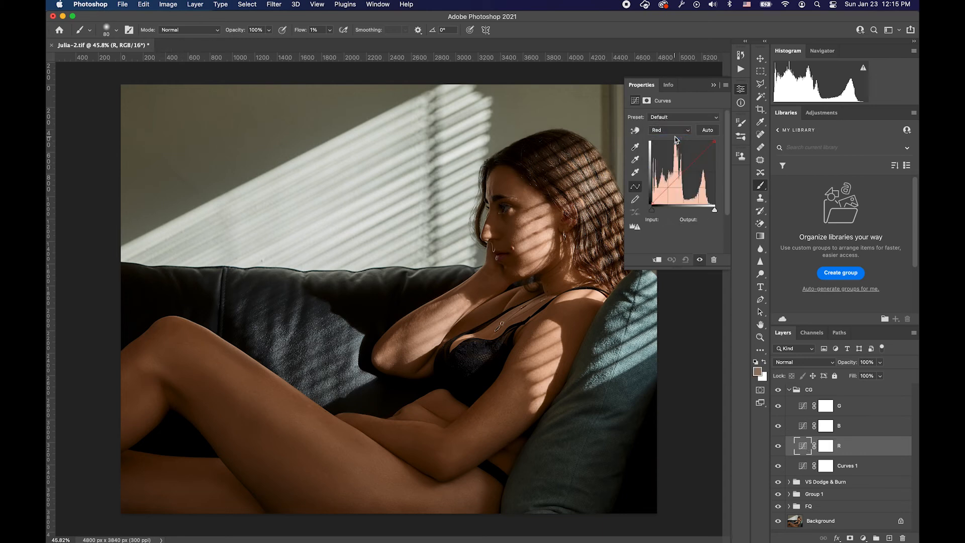
pyautogui.moveTo(676, 179); pyautogui.dragTo(677, 181)
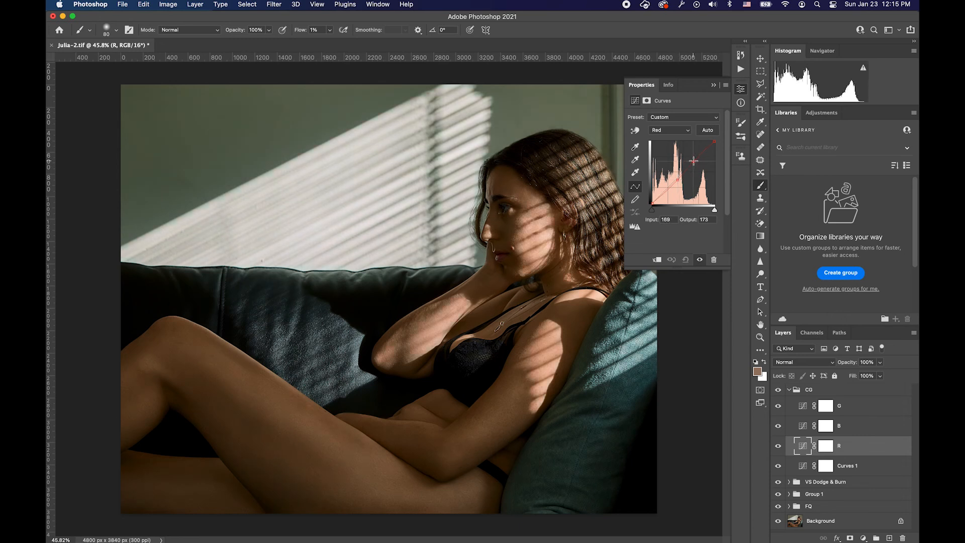
pyautogui.click(694, 161)
pyautogui.moveTo(659, 198); pyautogui.dragTo(658, 198)
pyautogui.click(741, 89)
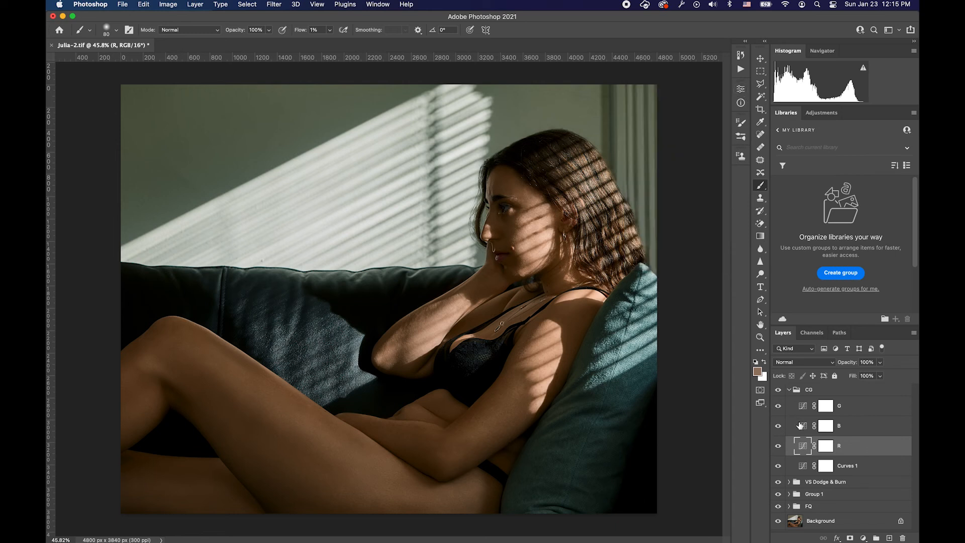
# - On the B layer's Blue curve, place a shadow point at input 18, output 24, and a point in the upper midtones
pyautogui.click(799, 426)
pyautogui.click(805, 429)
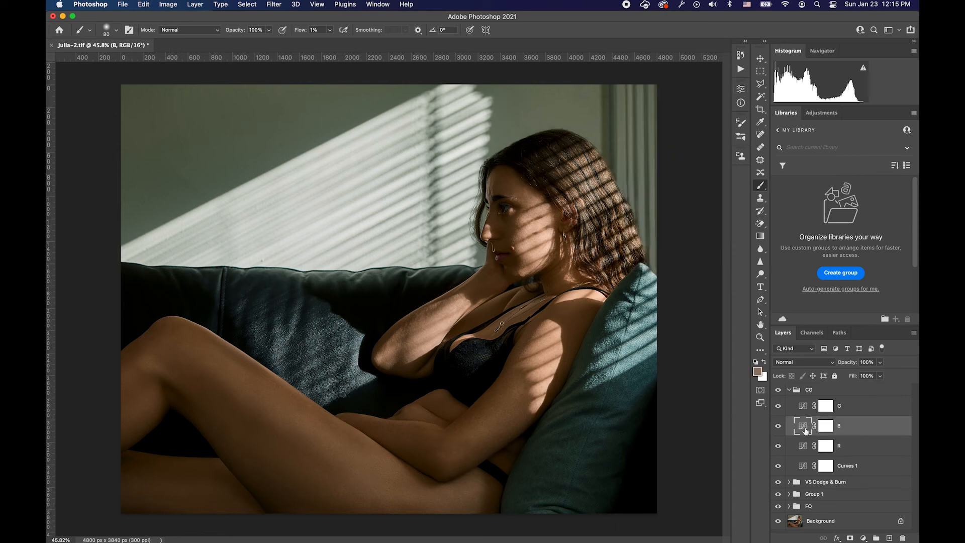
pyautogui.doubleClick(803, 431)
pyautogui.click(678, 132)
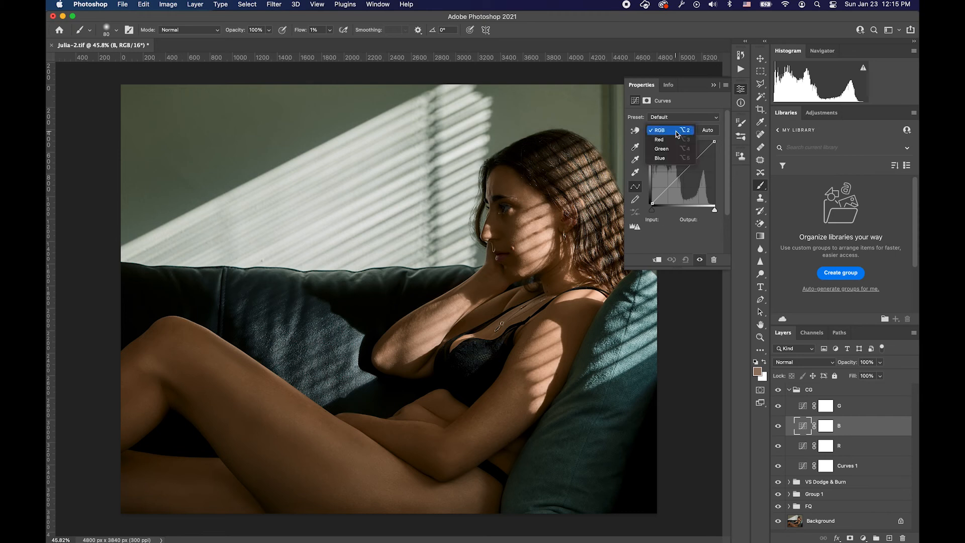
pyautogui.click(678, 159)
pyautogui.click(665, 192)
pyautogui.moveTo(664, 192); pyautogui.dragTo(662, 192)
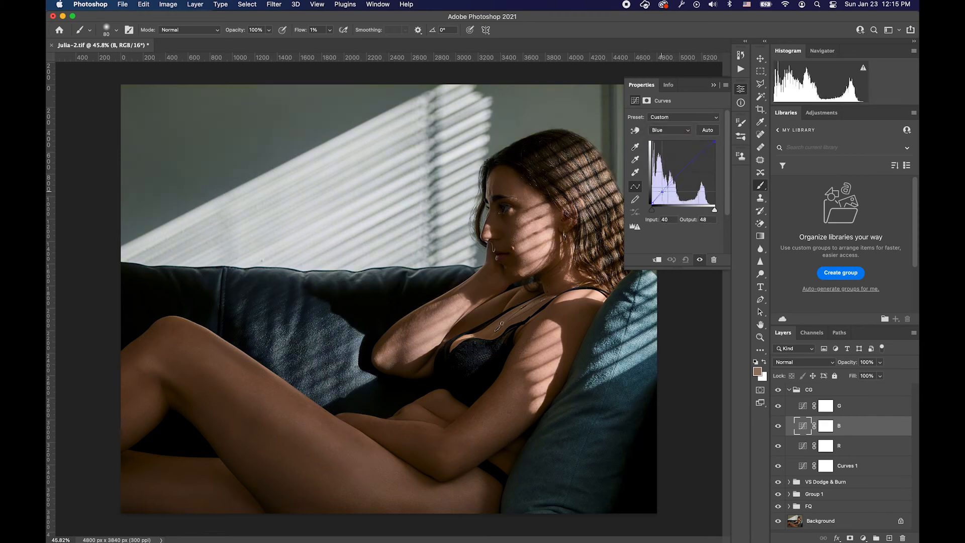
pyautogui.click(685, 171)
pyautogui.moveTo(685, 170); pyautogui.dragTo(656, 198)
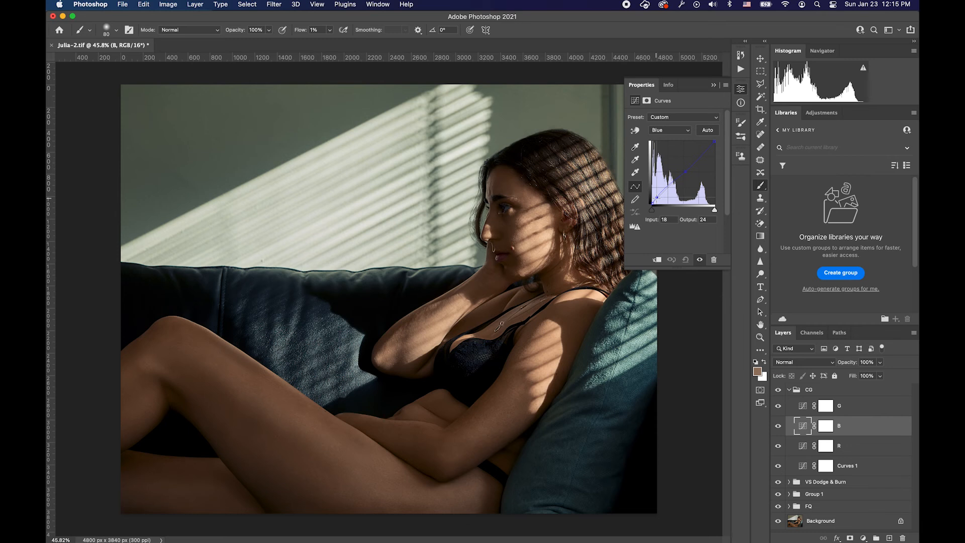
# - Add Blue curve points at input 58, output 66, and in the highlights at about input 206, output 211
pyautogui.click(668, 189)
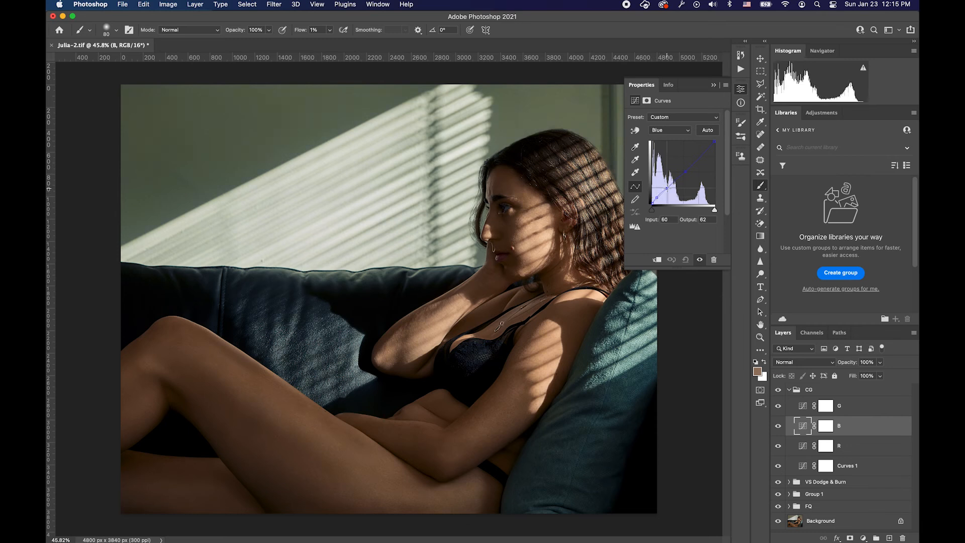
pyautogui.moveTo(667, 189); pyautogui.dragTo(667, 188)
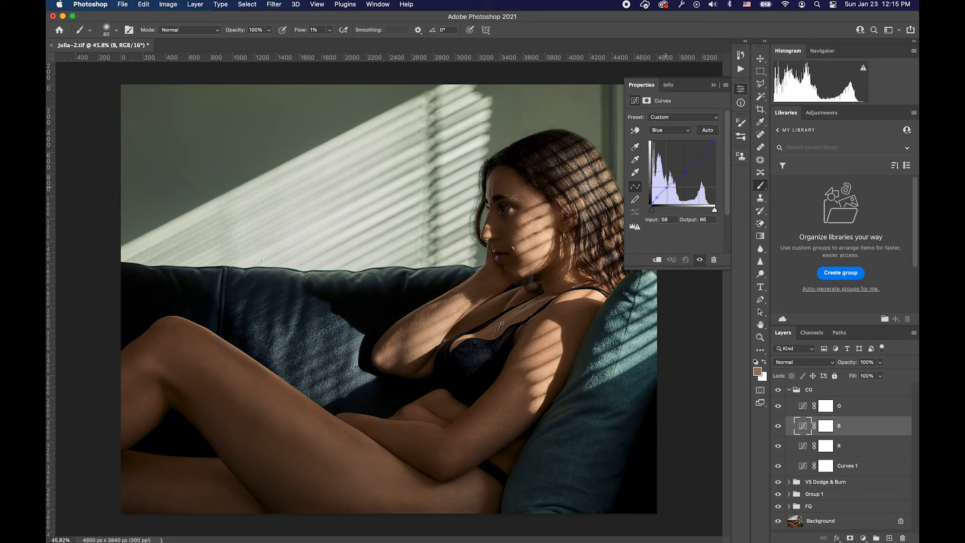
pyautogui.click(703, 150)
pyautogui.moveTo(703, 151); pyautogui.dragTo(702, 151)
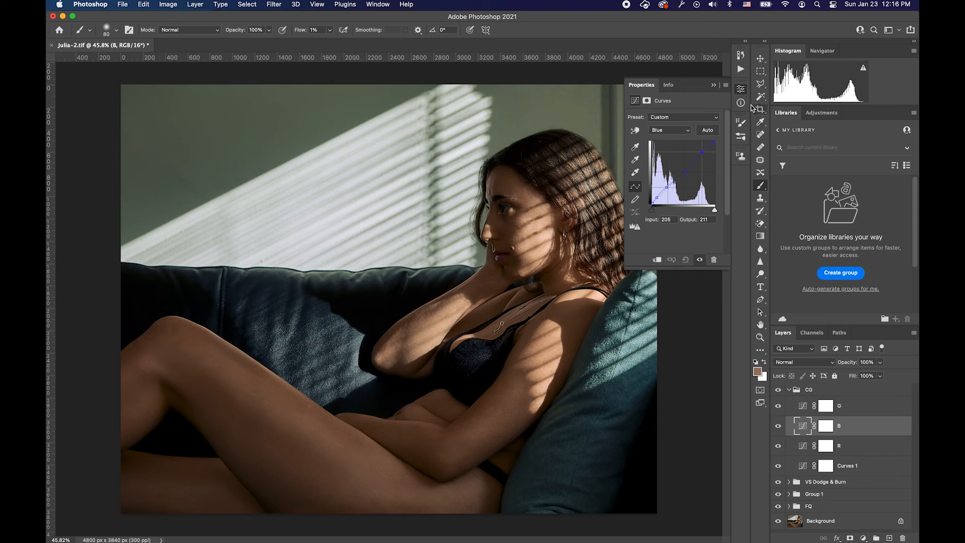
pyautogui.click(744, 94)
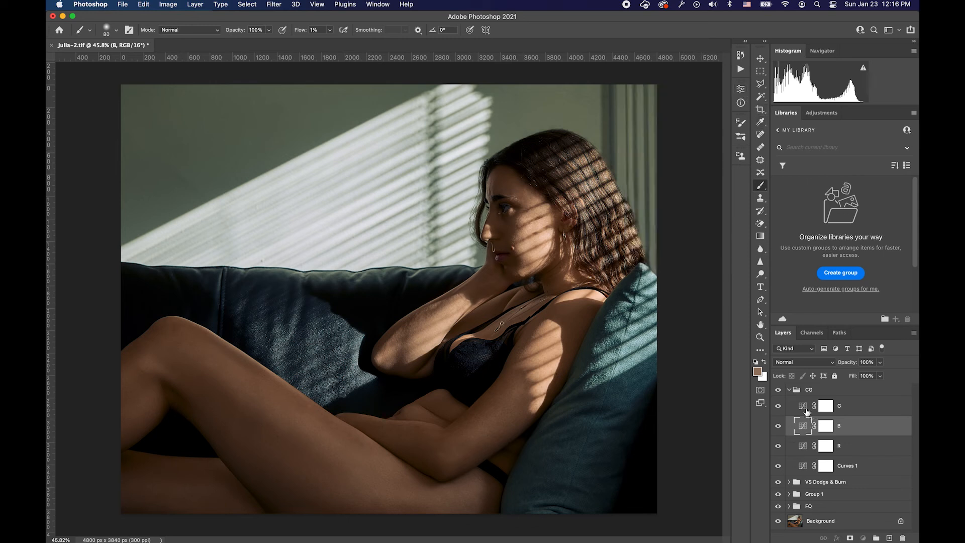
# - On the G layer's Green curve, adjust a point in the brightest highlights and lower the darker midtones slightly, around input 84, output 82
pyautogui.click(805, 409)
pyautogui.click(804, 407)
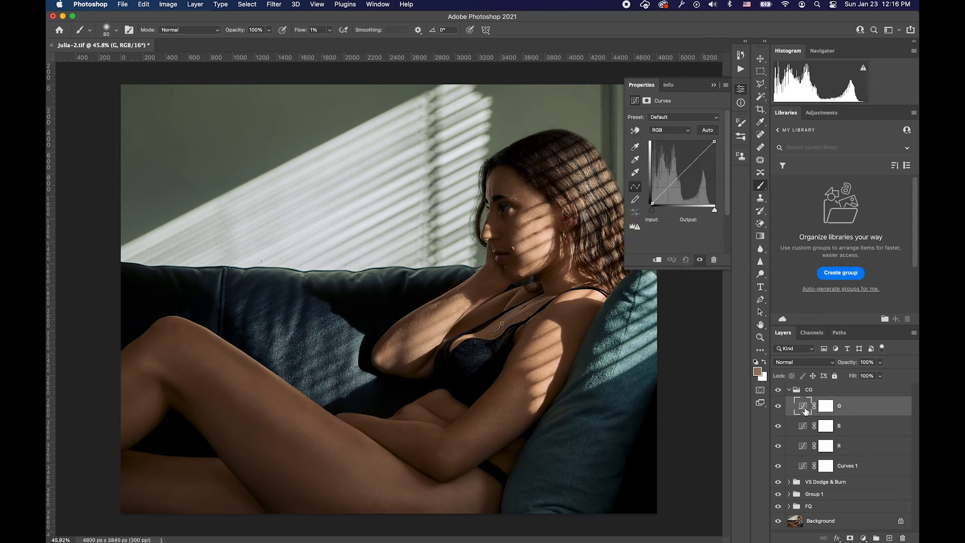
pyautogui.click(677, 133)
pyautogui.click(680, 149)
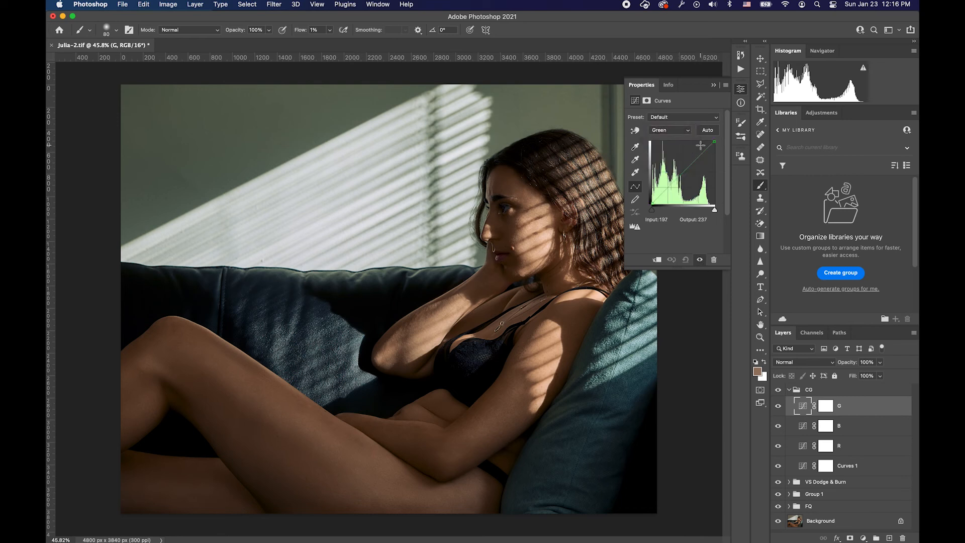
pyautogui.moveTo(710, 146); pyautogui.dragTo(709, 146)
pyautogui.click(673, 184)
pyautogui.moveTo(672, 184); pyautogui.dragTo(672, 184)
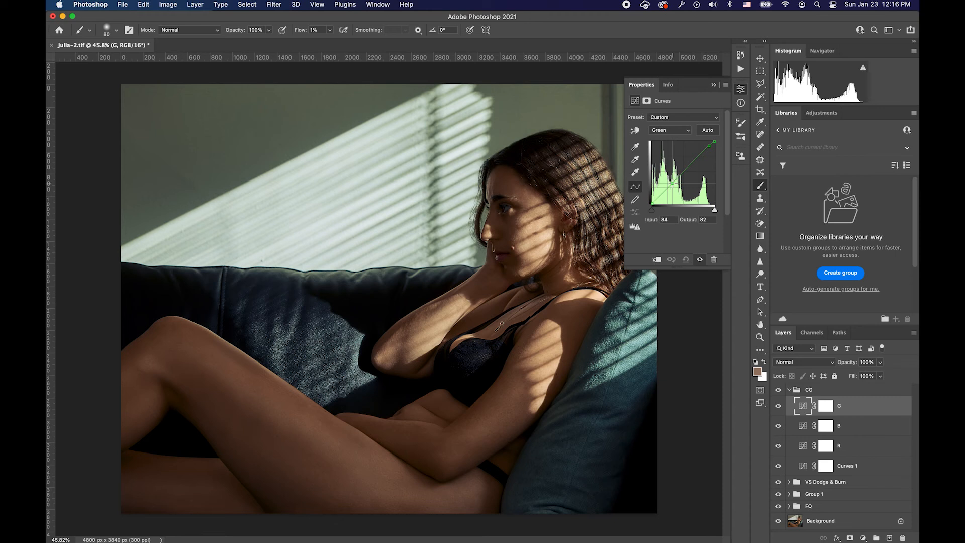
pyautogui.moveTo(673, 184); pyautogui.dragTo(672, 184)
pyautogui.click(741, 89)
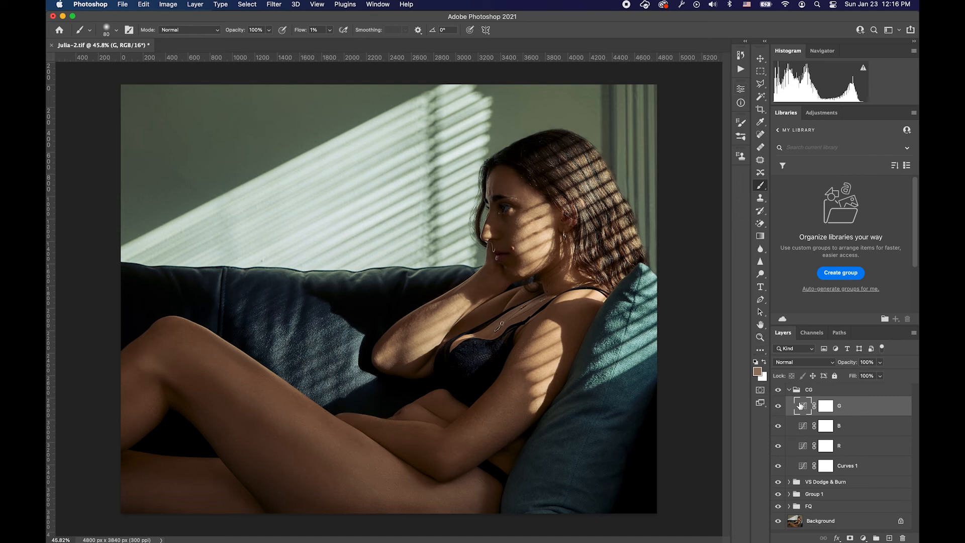
# - Group the G, B and R curves layers and toggle the new group's visibility repeatedly to compare the color grade
pyautogui.keyDown('shift'); pyautogui.click(802, 447); pyautogui.keyUp('shift')
pyautogui.press('super+g')
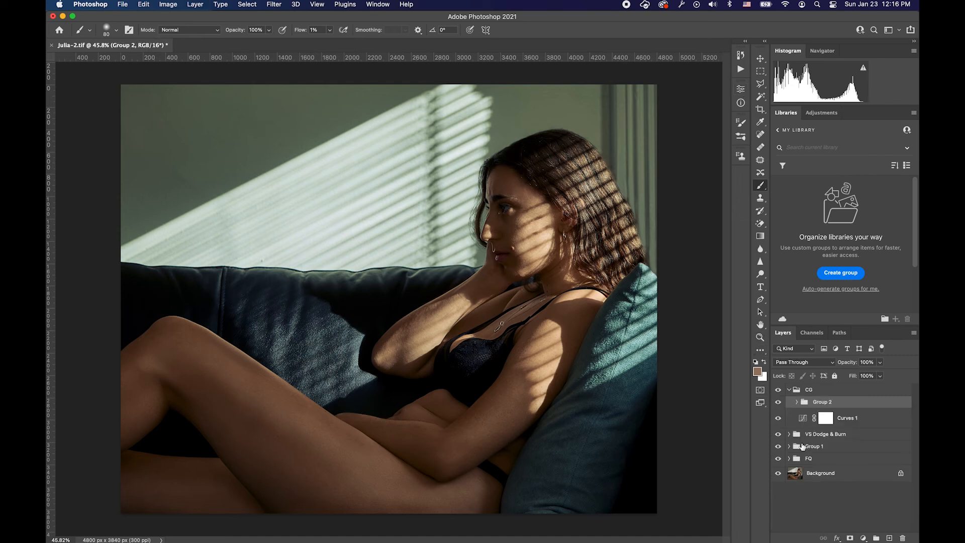
pyautogui.click(778, 403)
pyautogui.click(778, 404)
pyautogui.doubleClick(777, 403)
pyautogui.click(778, 403)
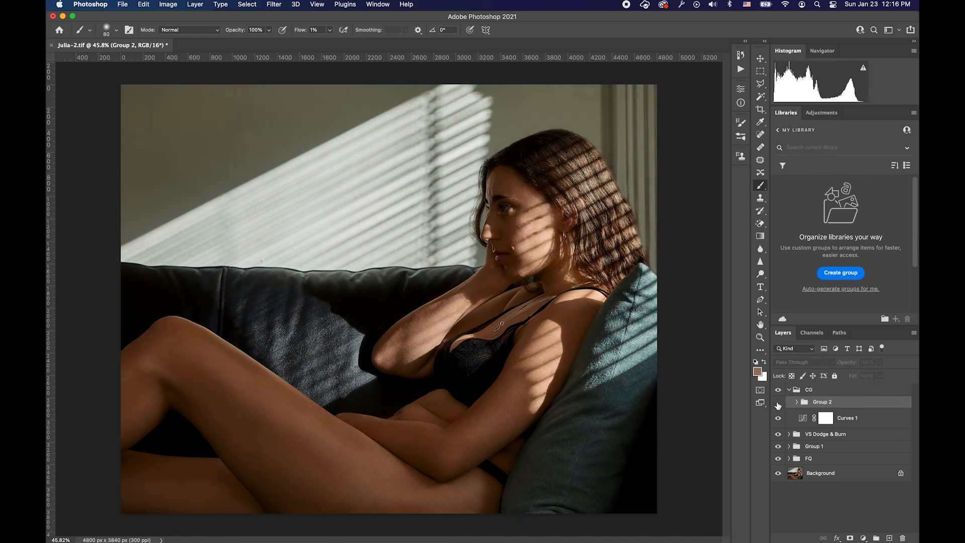
pyautogui.click(778, 403)
pyautogui.click(778, 403)
pyautogui.click(778, 403)
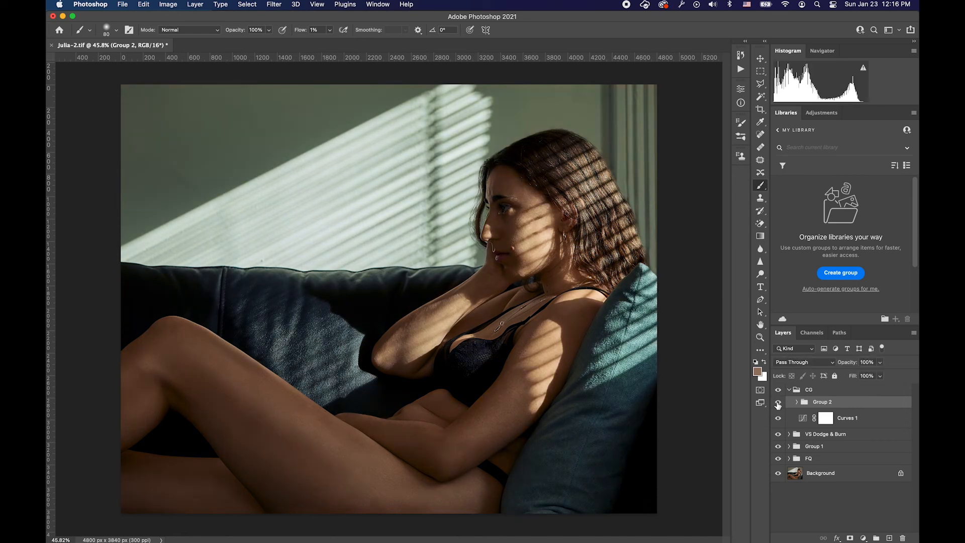
pyautogui.click(778, 403)
pyautogui.click(778, 403)
pyautogui.click(778, 403)
pyautogui.click(777, 403)
# - On the B layer's Blue curve, add a darker-midtone point, raise the midtones, and set the highlight point at input 207, output 207
pyautogui.click(797, 402)
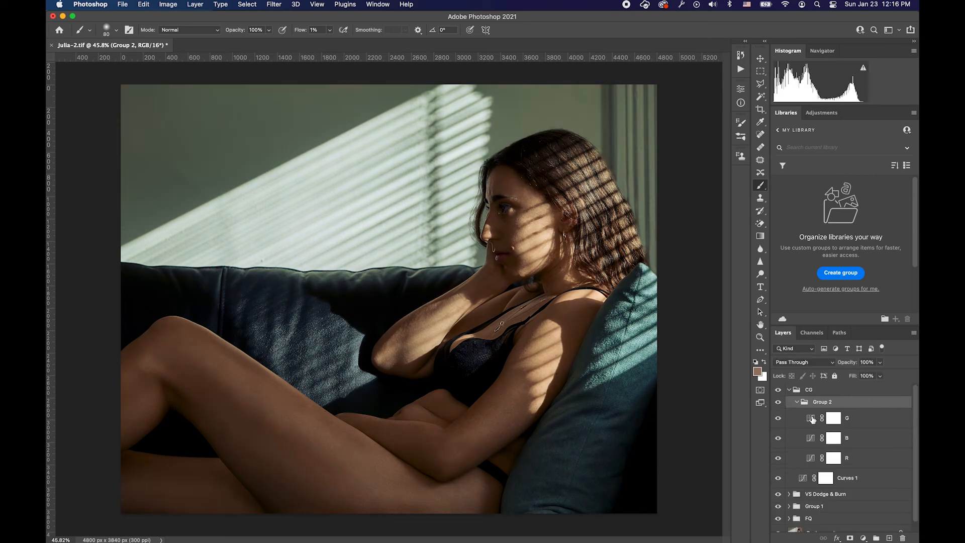
pyautogui.click(811, 439)
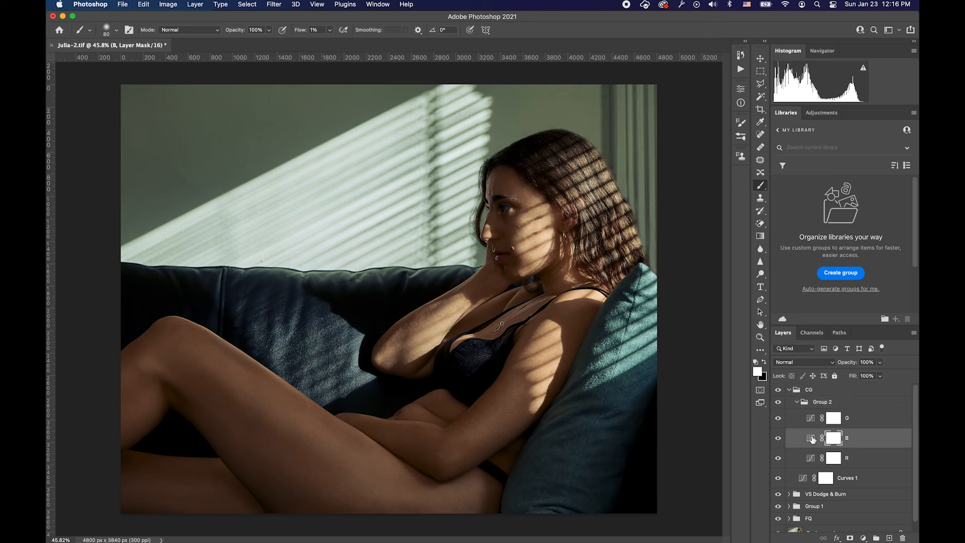
pyautogui.doubleClick(811, 440)
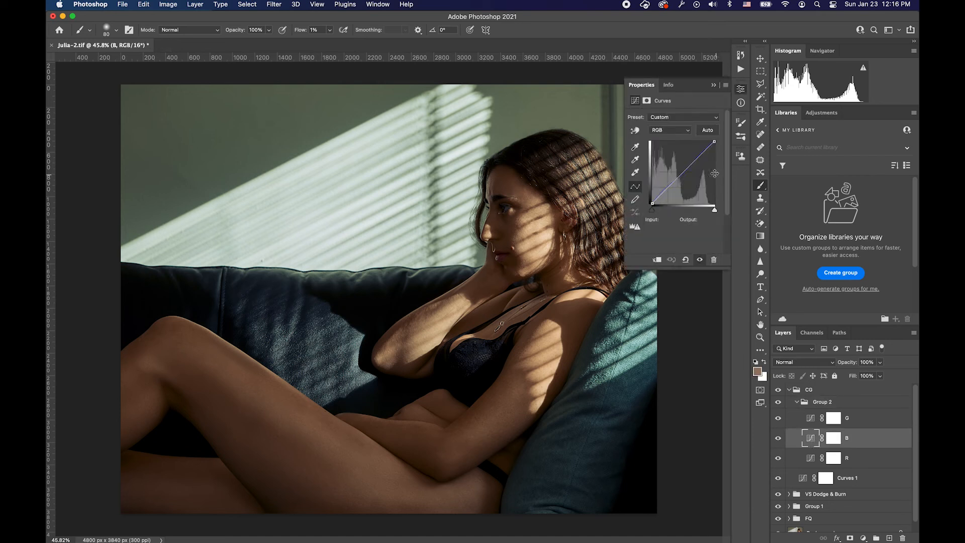
pyautogui.click(669, 130)
pyautogui.click(672, 159)
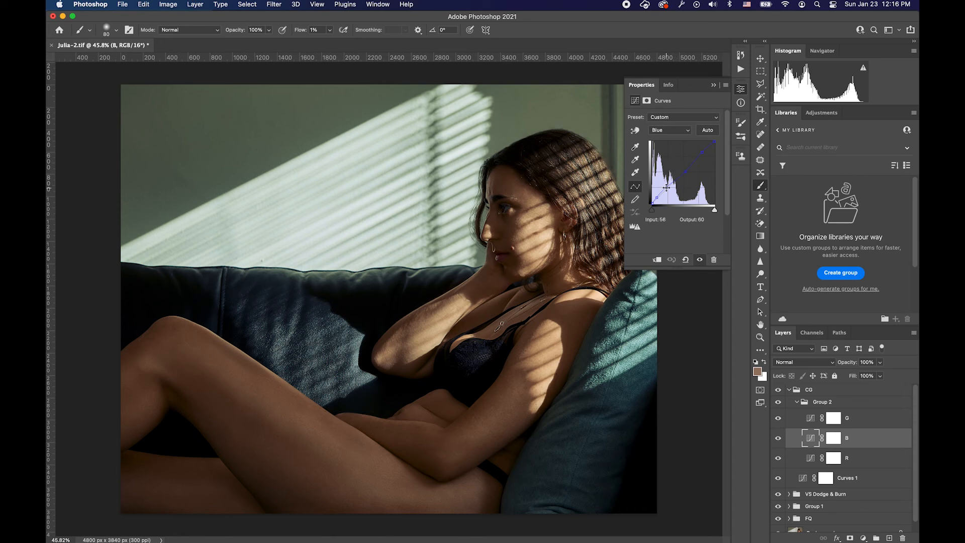
pyautogui.click(667, 188)
pyautogui.moveTo(667, 185); pyautogui.dragTo(680, 168)
pyautogui.click(704, 154)
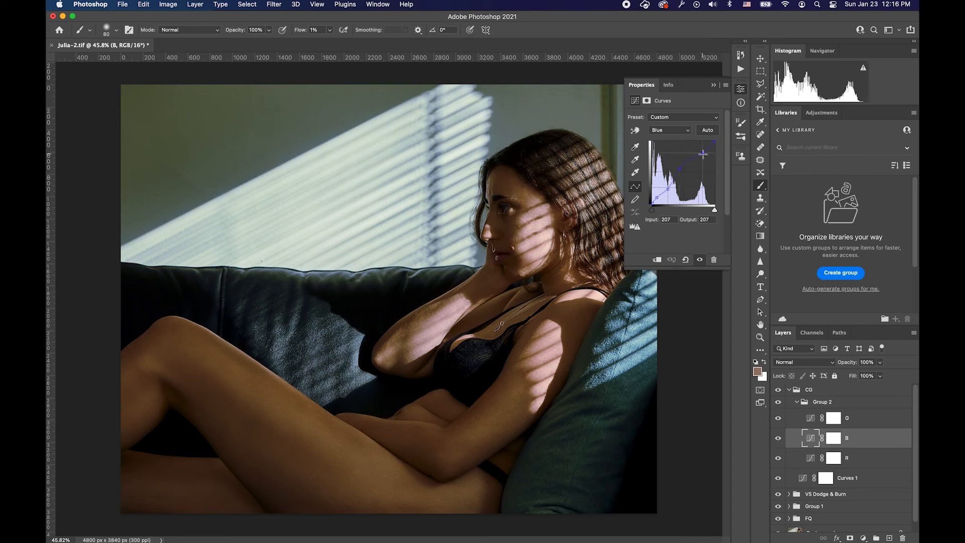
pyautogui.moveTo(679, 169); pyautogui.dragTo(681, 168)
pyautogui.click(741, 89)
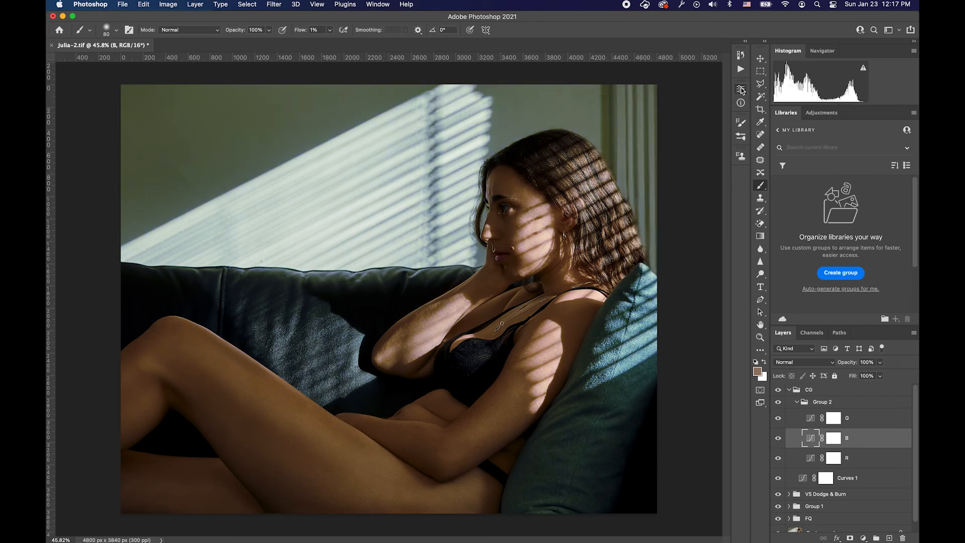
# - Reset the G layer's curves adjustment to its default
pyautogui.doubleClick(809, 420)
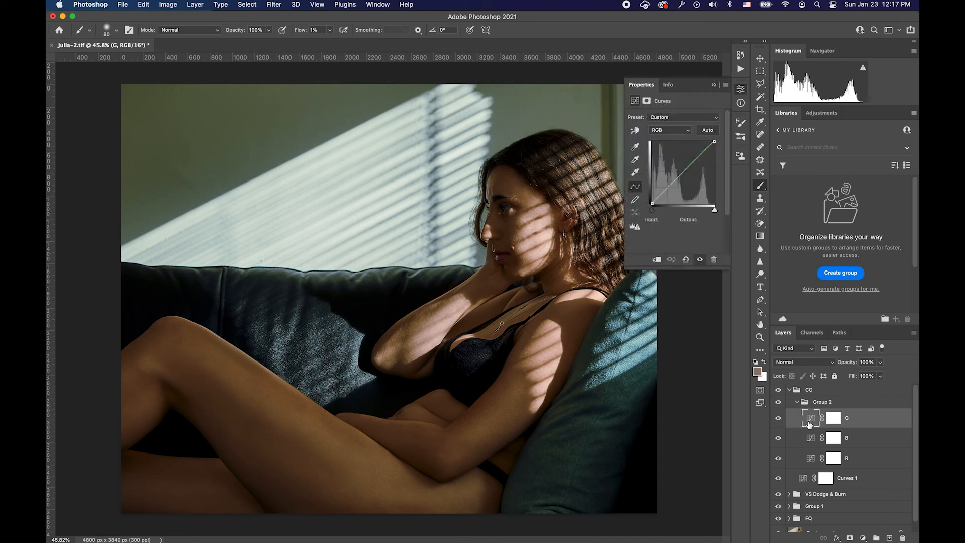
pyautogui.click(676, 131)
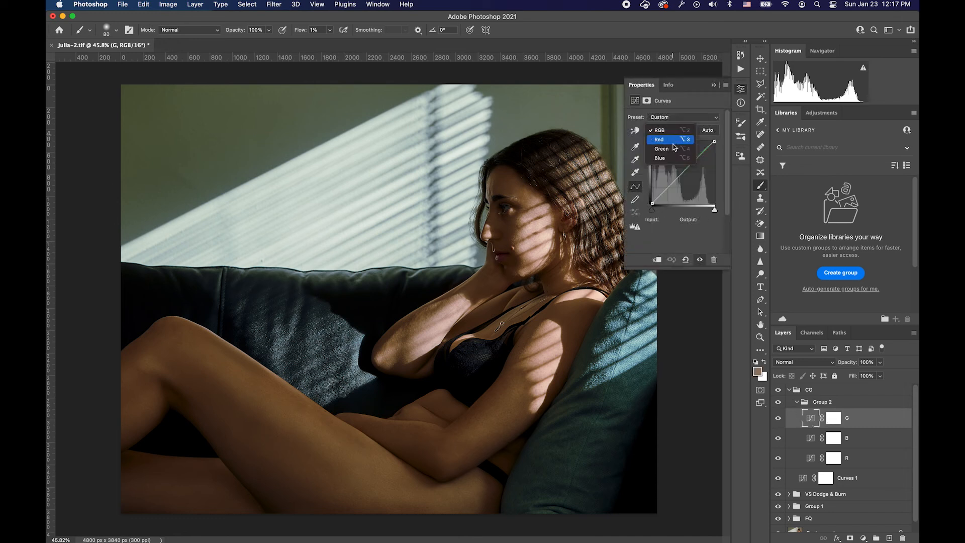
pyautogui.click(674, 149)
pyautogui.click(687, 260)
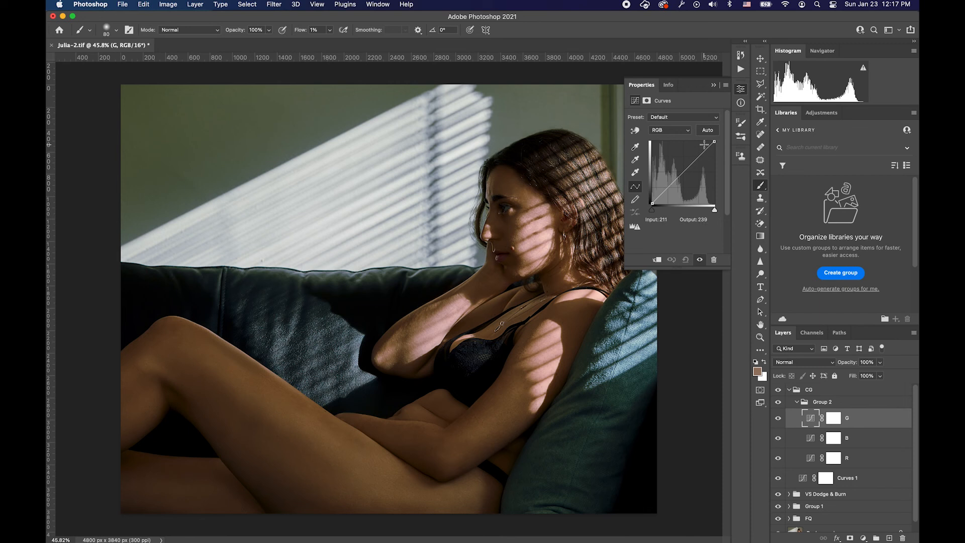
pyautogui.click(741, 90)
# - Toggle the visibility of Group 2 repeatedly to compare the image with and without the color curves
pyautogui.click(780, 402)
pyautogui.click(779, 402)
pyautogui.click(780, 402)
pyautogui.click(779, 402)
pyautogui.click(779, 402)
pyautogui.click(782, 405)
pyautogui.click(782, 405)
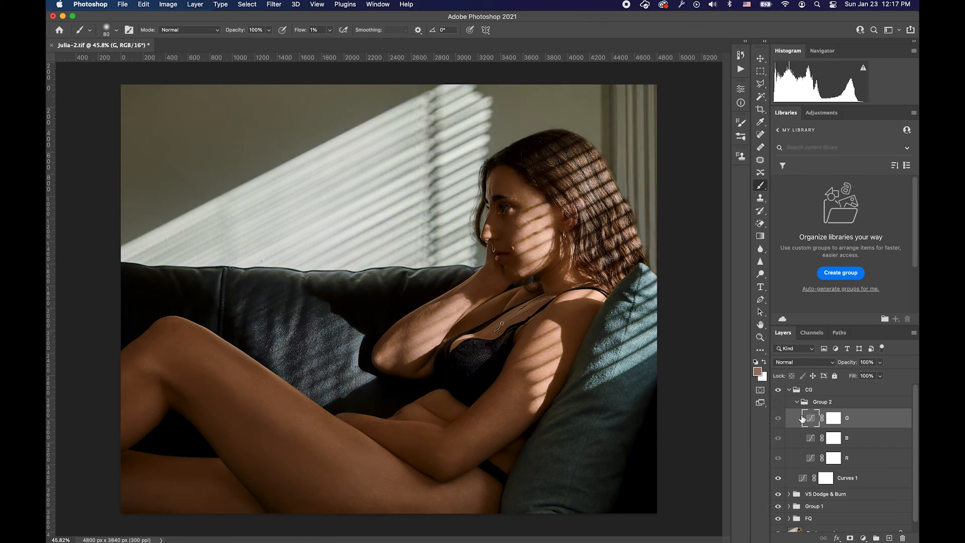
pyautogui.click(779, 404)
# - On the R layer's Red curve, fine-tune the shadow and midtone points and place the upper-midtone point around input 179, output 171
pyautogui.doubleClick(816, 463)
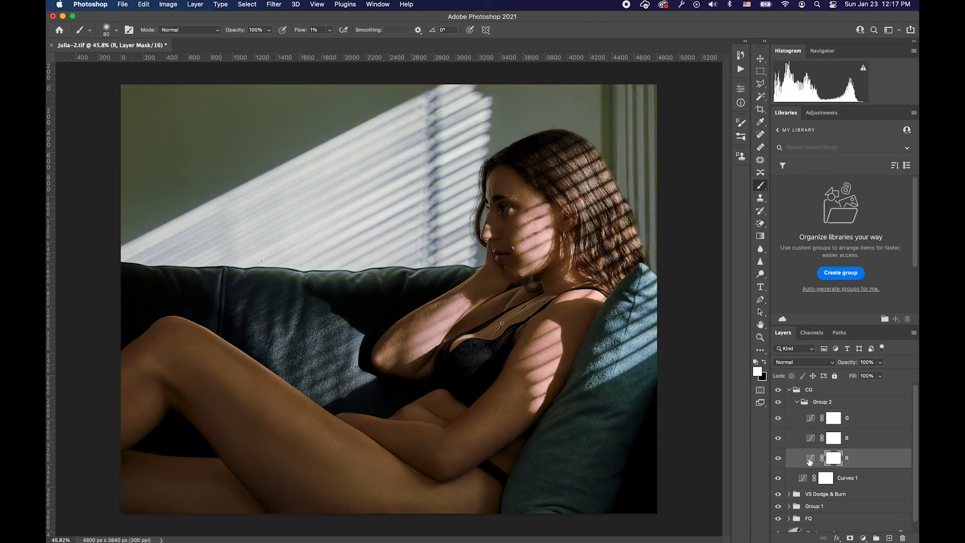
pyautogui.click(676, 134)
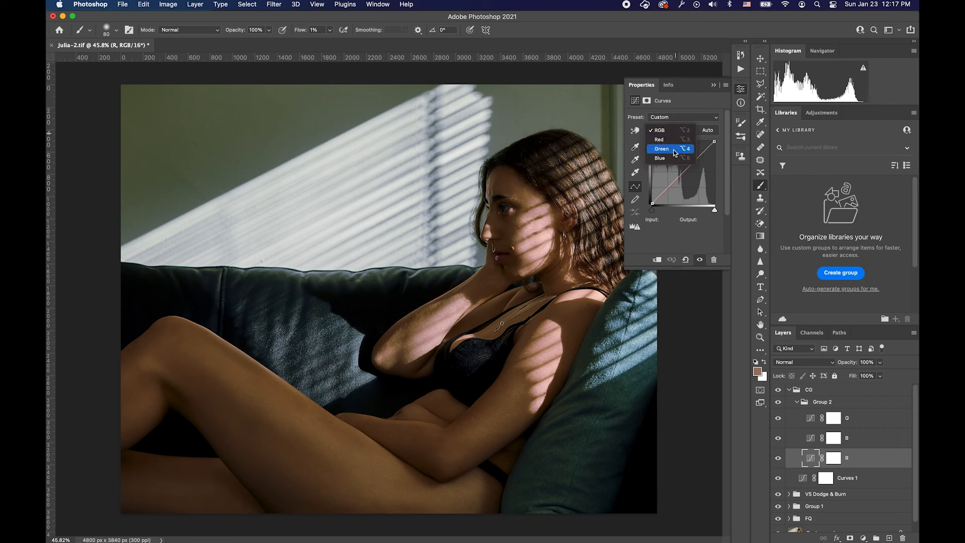
pyautogui.click(672, 156)
pyautogui.click(671, 127)
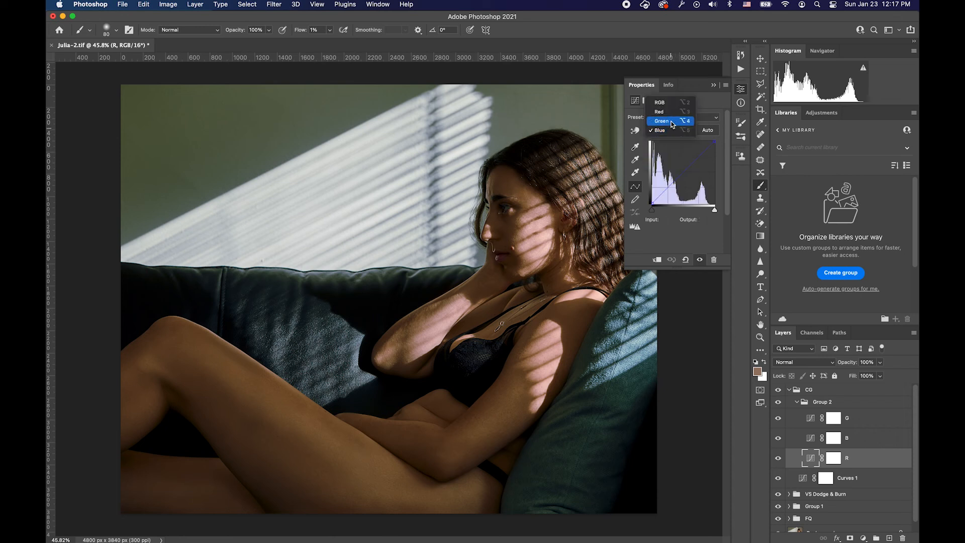
pyautogui.click(674, 112)
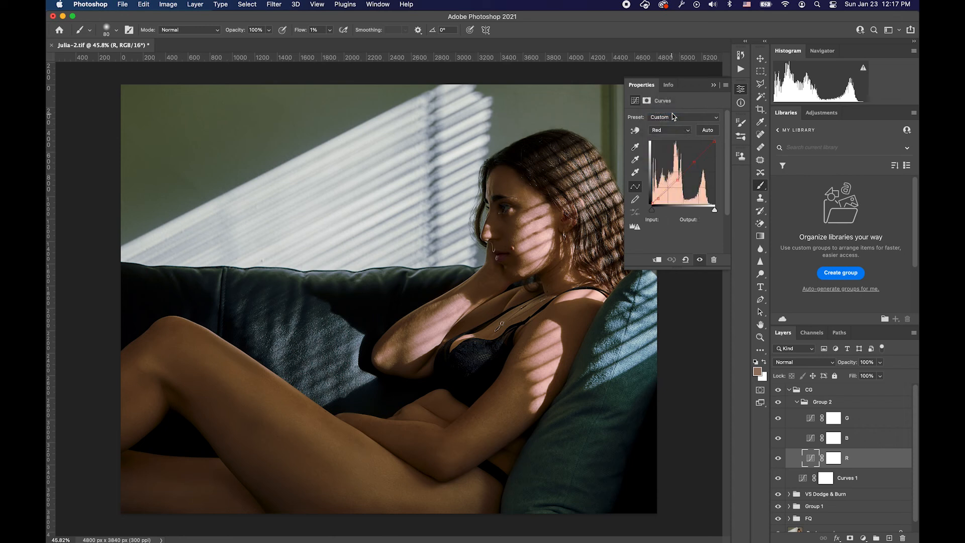
pyautogui.click(679, 180)
pyautogui.moveTo(678, 179); pyautogui.dragTo(699, 163)
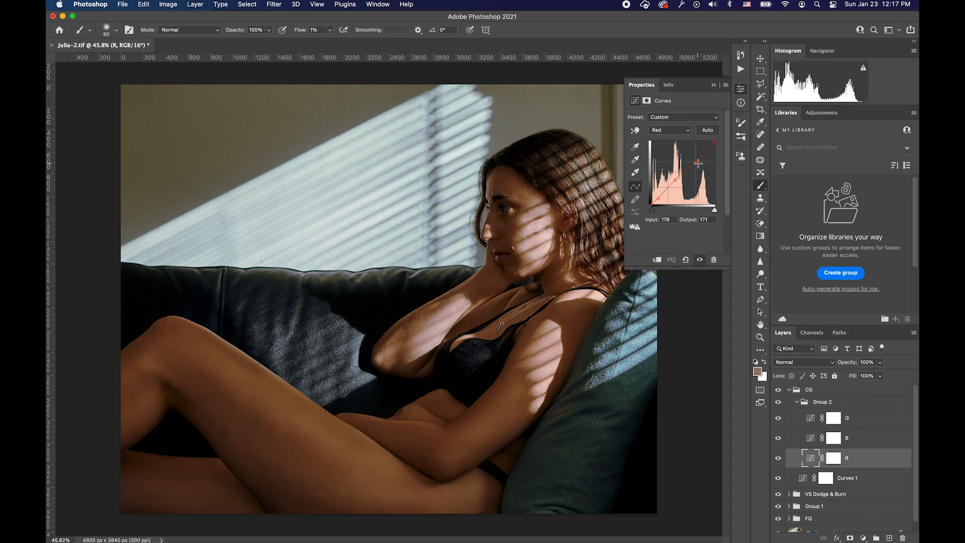
pyautogui.moveTo(659, 199); pyautogui.dragTo(660, 199)
pyautogui.moveTo(696, 161); pyautogui.dragTo(697, 161)
pyautogui.click(741, 89)
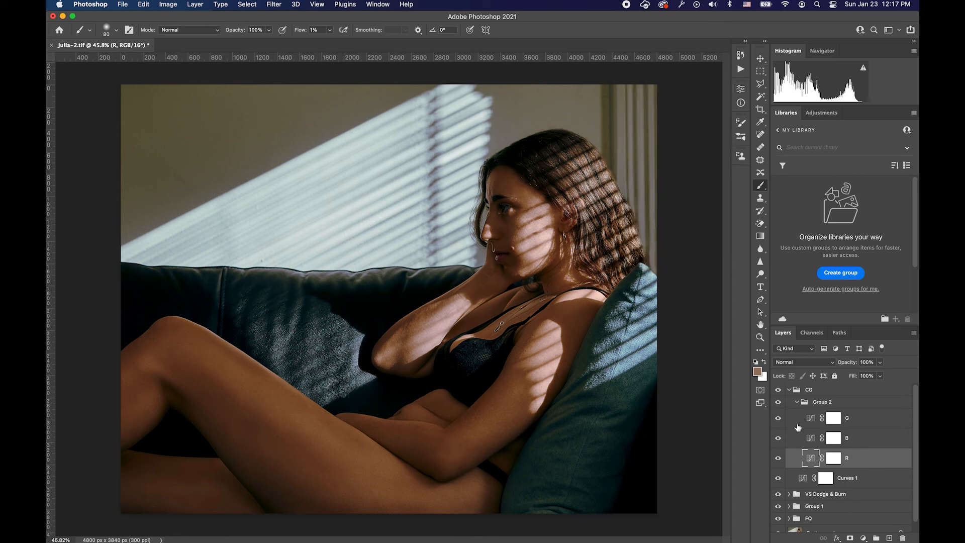
# - Collapse Group 2 and toggle its visibility to compare the adjusted color grade
pyautogui.click(797, 402)
pyautogui.click(780, 403)
pyautogui.click(780, 403)
pyautogui.click(780, 402)
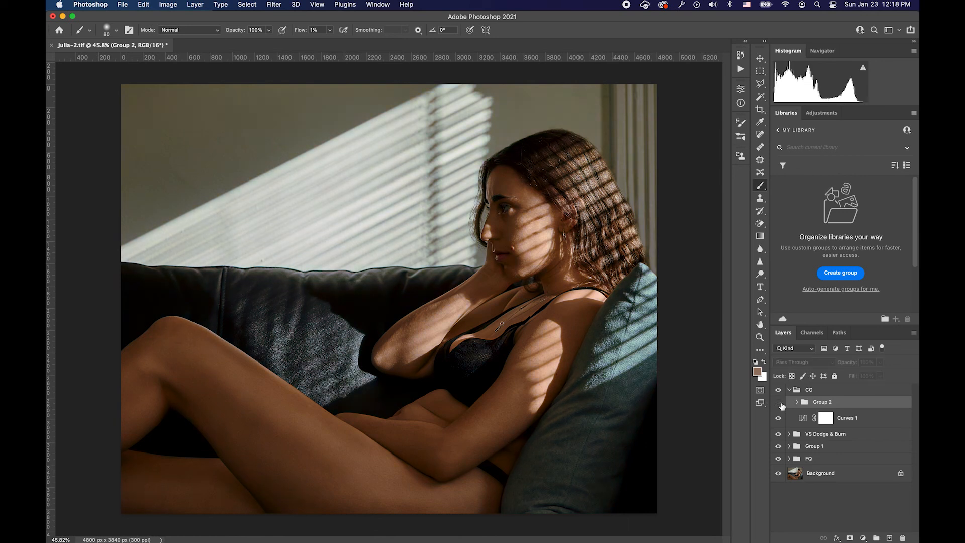
pyautogui.click(780, 403)
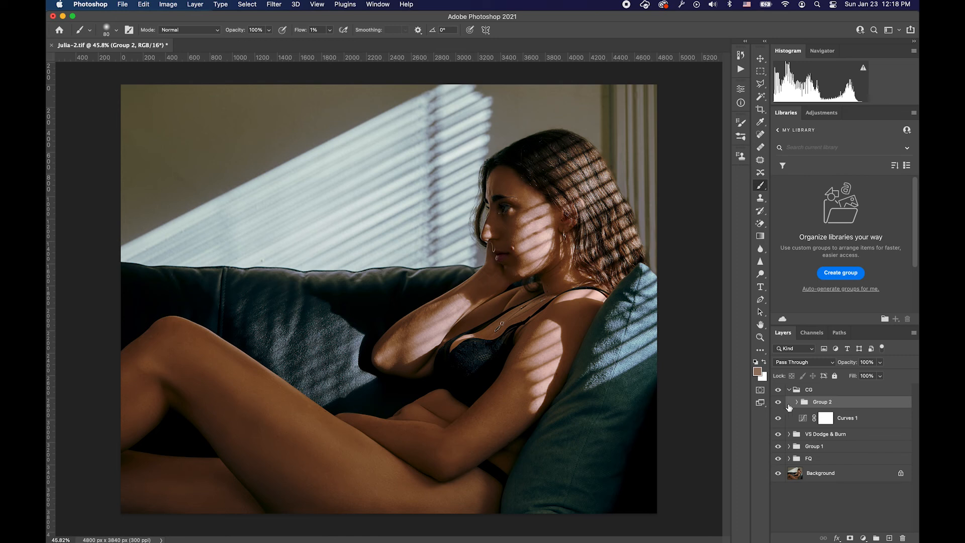
pyautogui.click(780, 402)
pyautogui.click(780, 402)
# - Move the VSDB - Hair group into the CG group above Group 2 and rename it DB XTRA
pyautogui.click(789, 434)
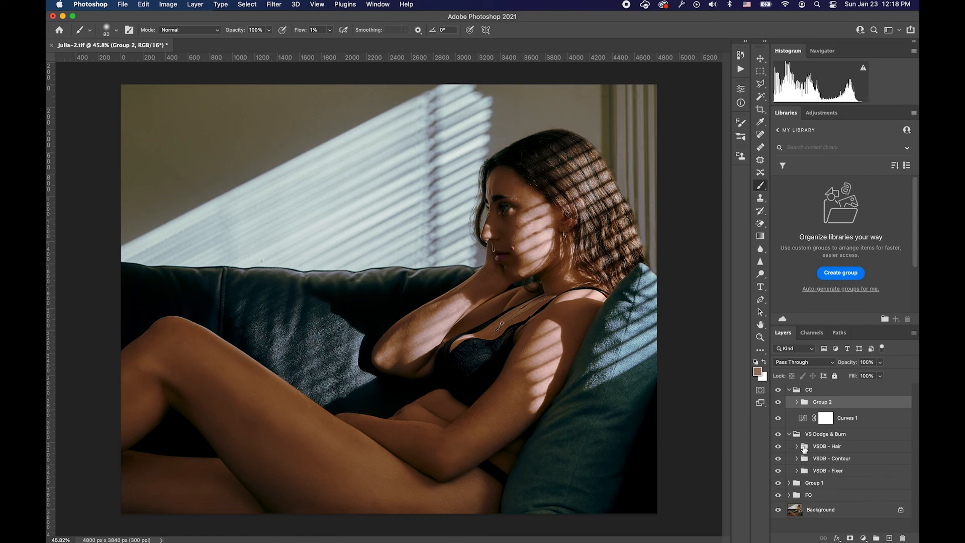
pyautogui.moveTo(802, 446); pyautogui.dragTo(805, 401)
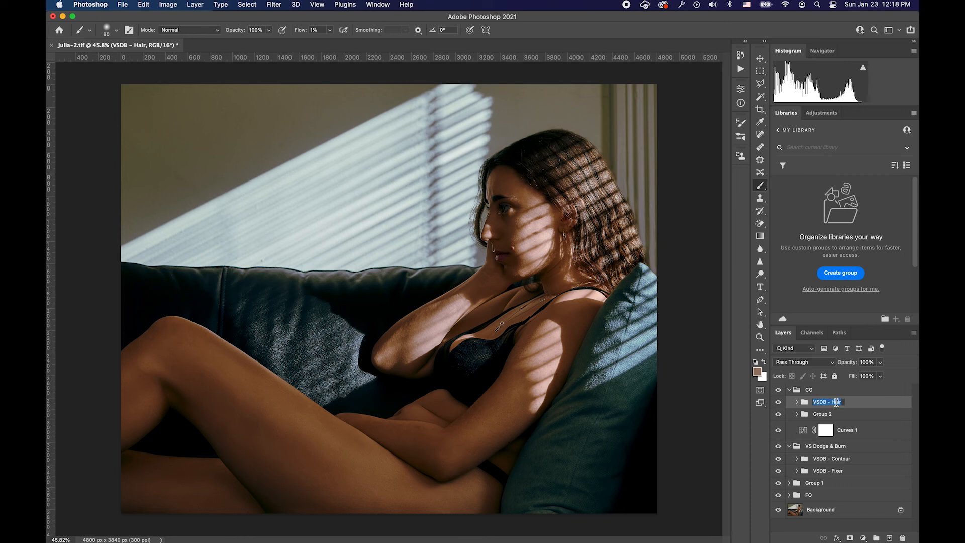
pyautogui.write('DB XTRA')
pyautogui.press('Return')
# - Expand the DB XTRA group and make the VSDB - Dodge - Hair layer's mask active for painting
pyautogui.click(797, 402)
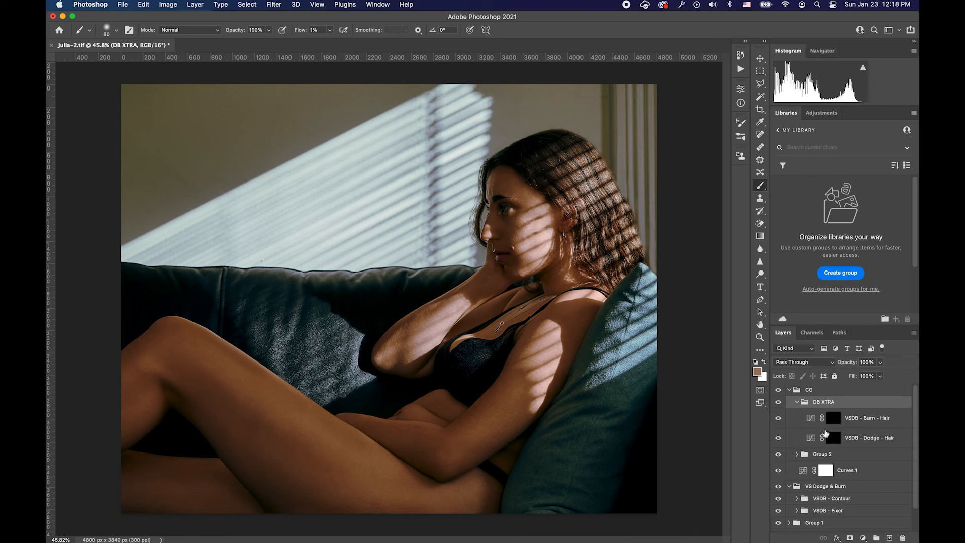
pyautogui.click(834, 424)
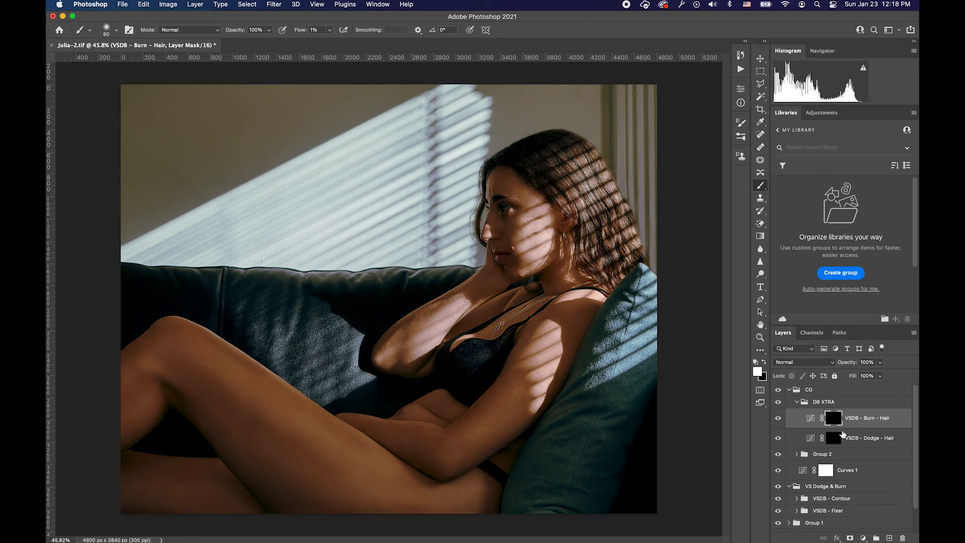
pyautogui.click(839, 443)
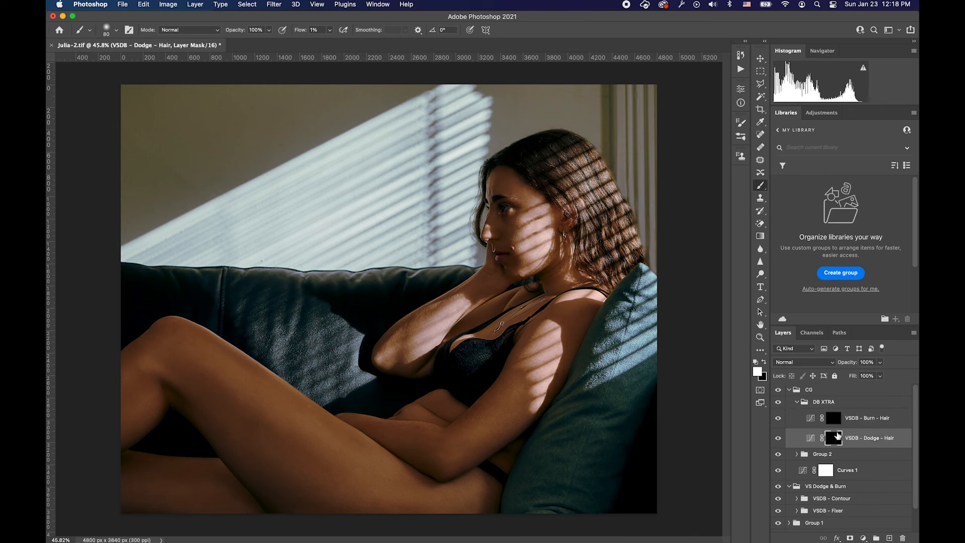
pyautogui.click(833, 418)
pyautogui.click(834, 437)
# - Enlarge the brush to 125, dodge the face on the VSDB - Dodge - Hair mask, and toggle the layer's visibility to compare
pyautogui.press('super+equal')
pyautogui.scroll(3, 514, 207)
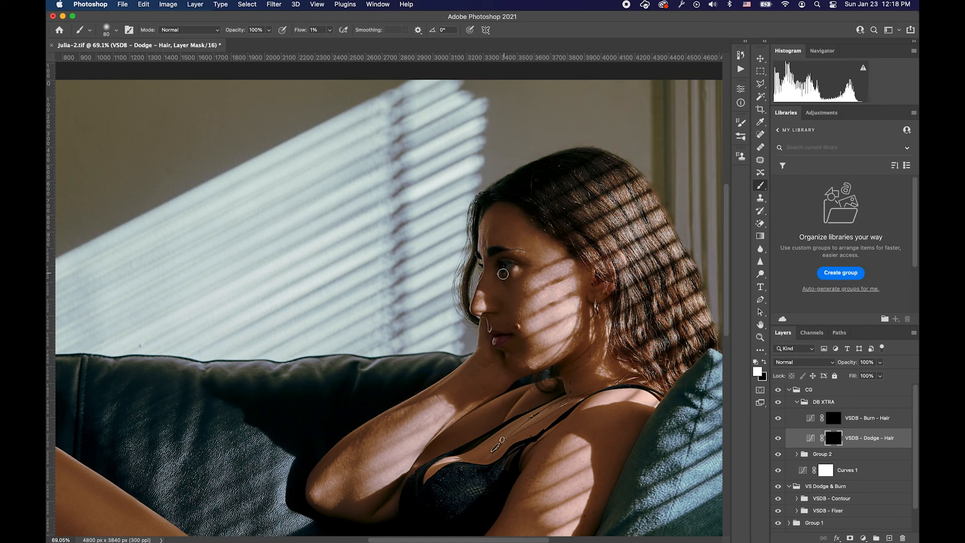
pyautogui.press(']')
pyautogui.press(']')
pyautogui.press(']')
pyautogui.click(780, 441)
pyautogui.click(780, 442)
pyautogui.scroll(-2, 559, 366)
pyautogui.scroll(1, 560, 366)
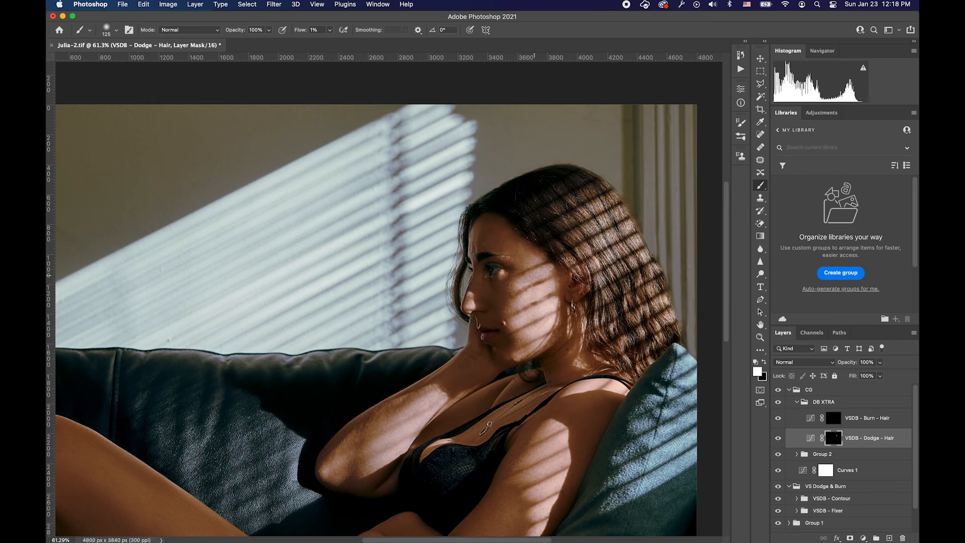
pyautogui.scroll(-2, 542, 388)
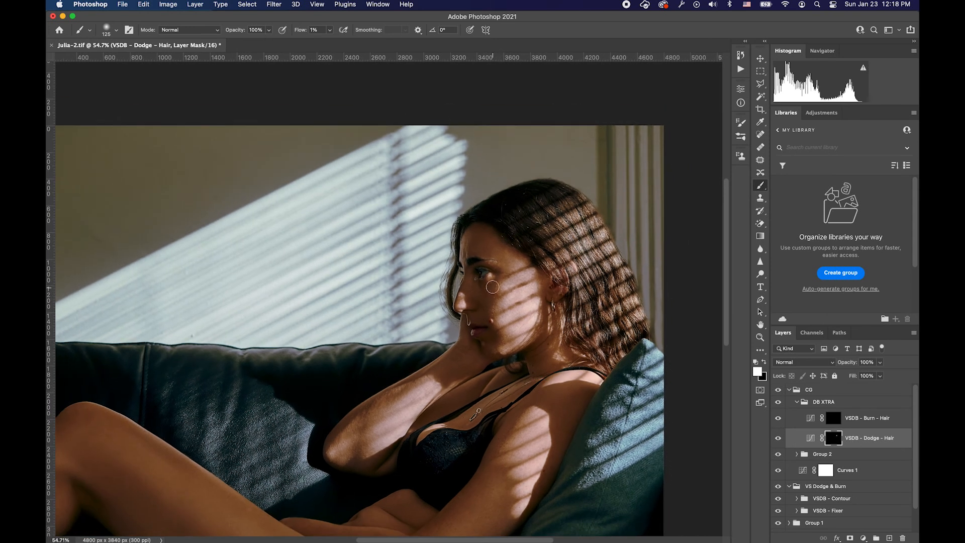
pyautogui.scroll(-3, 537, 353)
pyautogui.scroll(1, 536, 353)
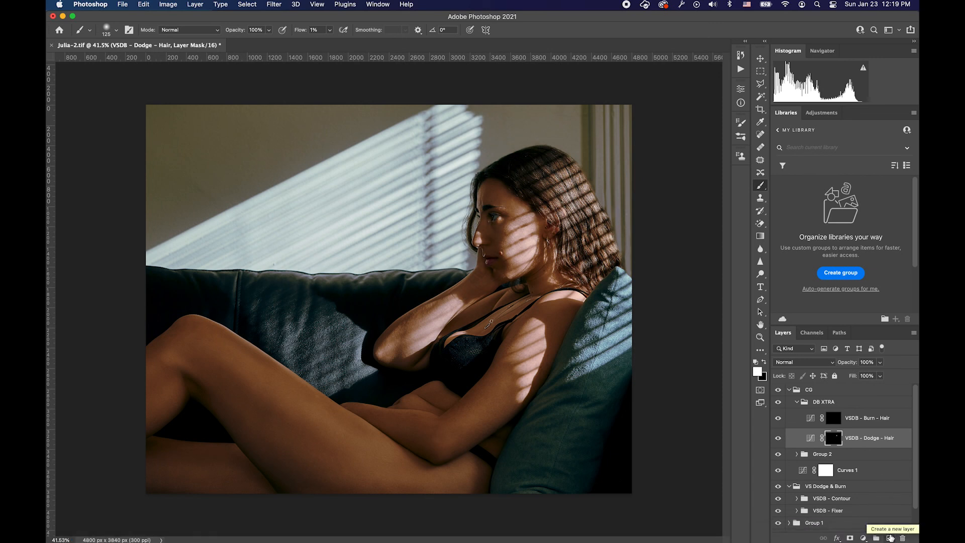
# - Create a new layer at the top of the DB XTRA group and draw a large elliptical selection over most of the image
pyautogui.click(891, 538)
pyautogui.moveTo(815, 445); pyautogui.dragTo(814, 413)
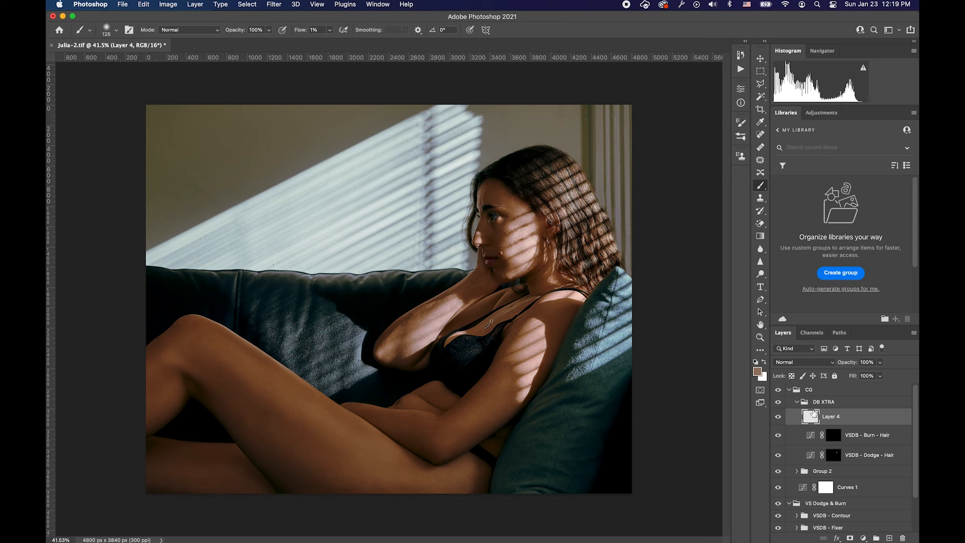
pyautogui.press('m')
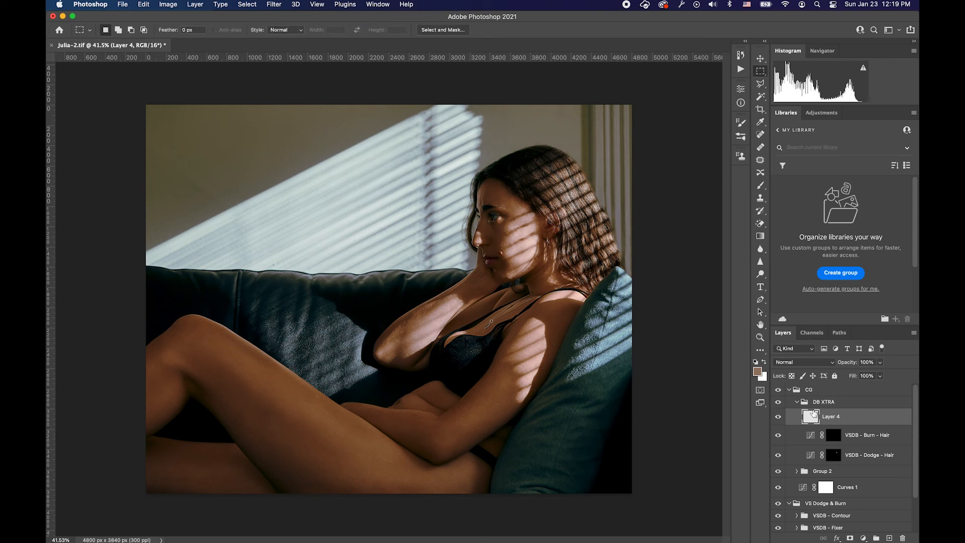
pyautogui.hotkey('shift', 'm')
pyautogui.moveTo(170, 130); pyautogui.dragTo(358, 305)
pyautogui.moveTo(584, 441); pyautogui.dragTo(664, 501)
pyautogui.moveTo(553, 374); pyautogui.dragTo(526, 350)
# - Fill the elliptical selection on the new layer with black in Normal mode at 100% opacity
pyautogui.press('shift')
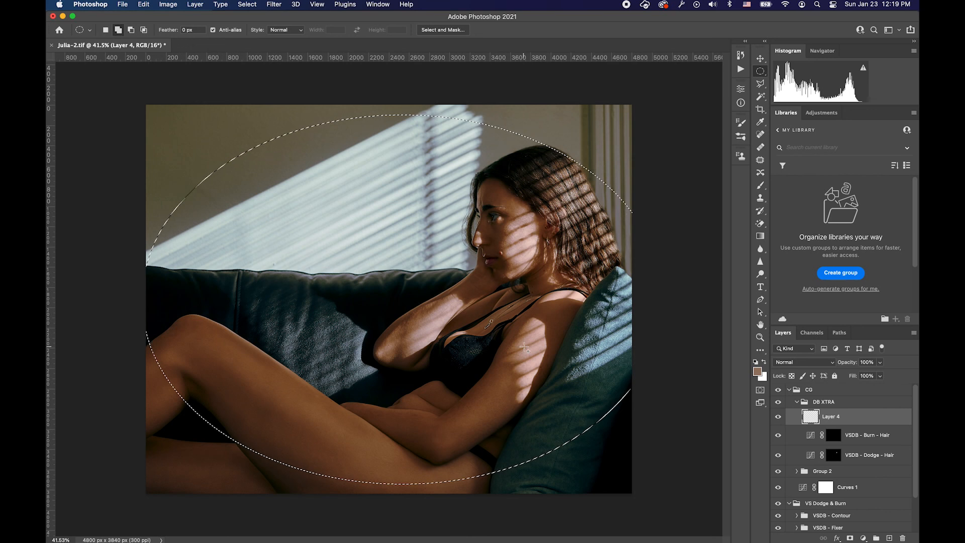
pyautogui.hotkey('shift', 'BackSpace')
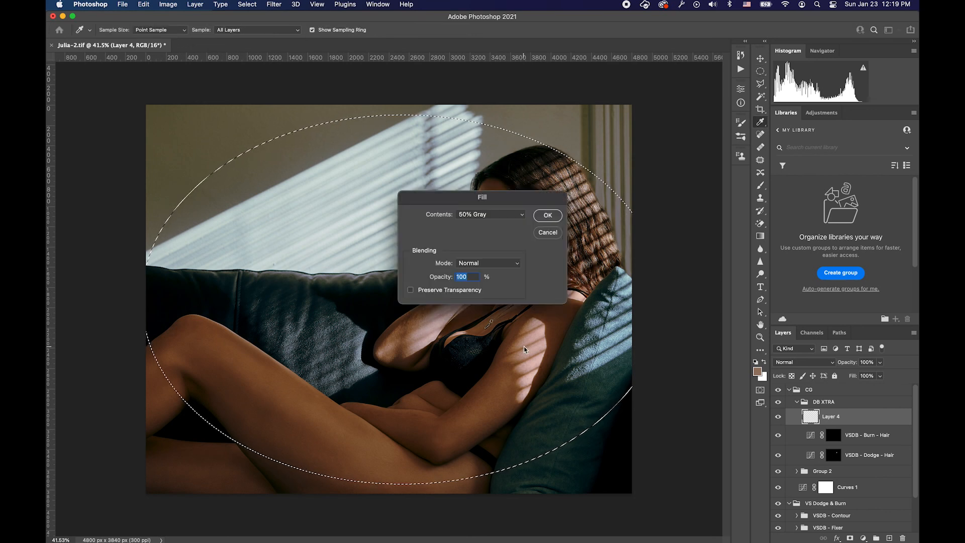
pyautogui.click(495, 216)
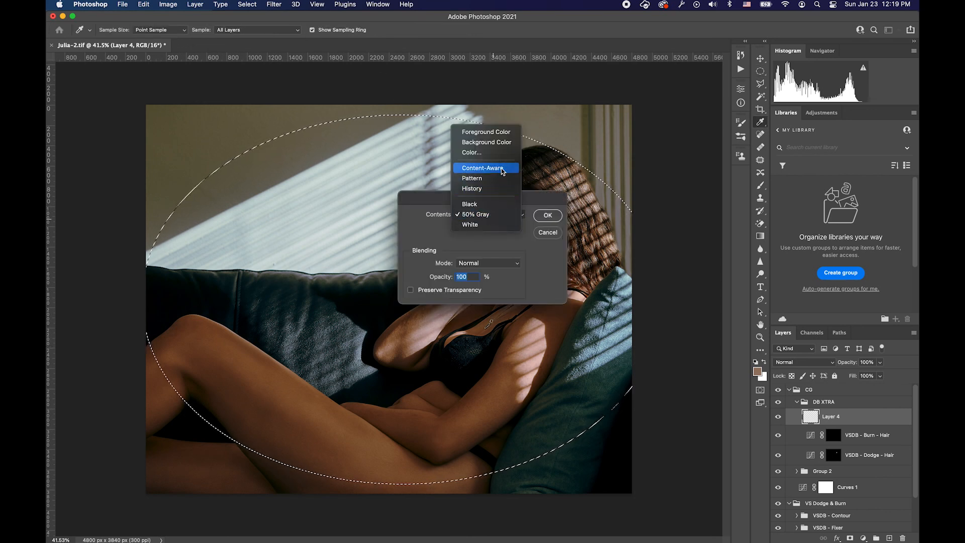
pyautogui.click(482, 203)
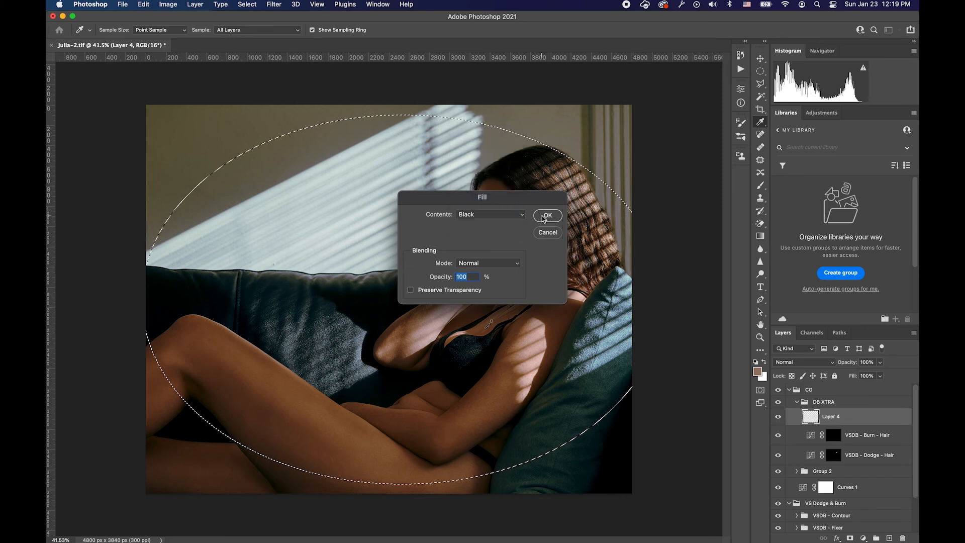
pyautogui.click(547, 217)
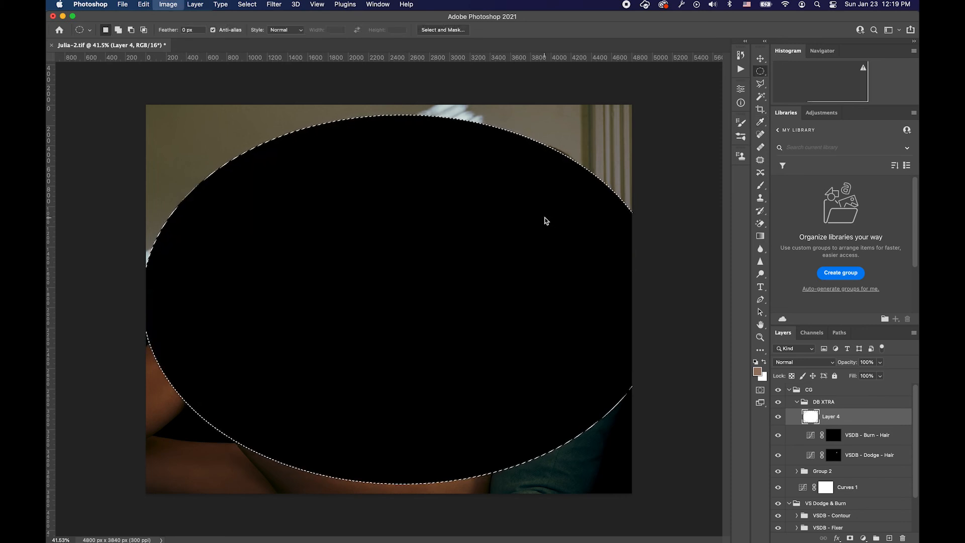
pyautogui.press('super+i')
pyautogui.press('super+z')
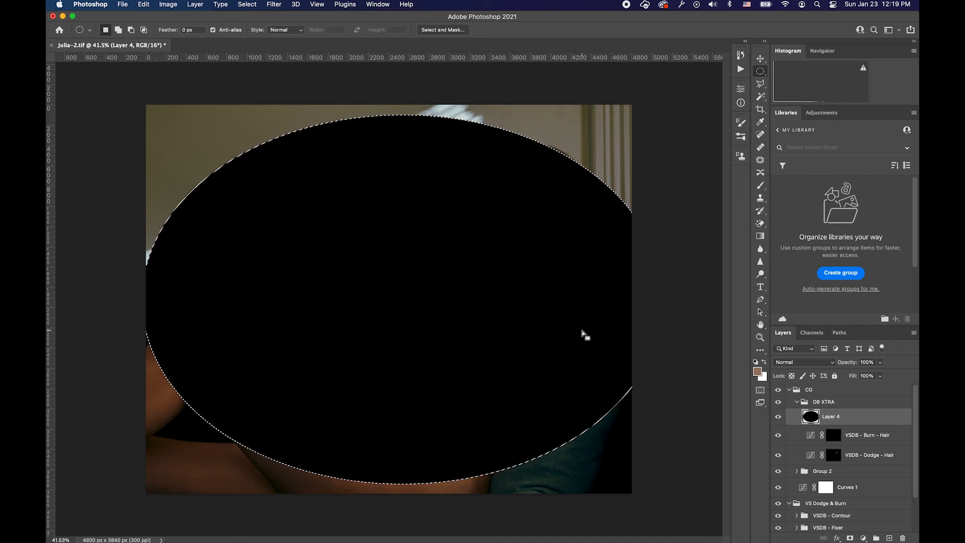
# - Clear the black ellipse on Layer 4, invert the selection, fill the area outside the ellipse with black and deselect
pyautogui.press('Delete')
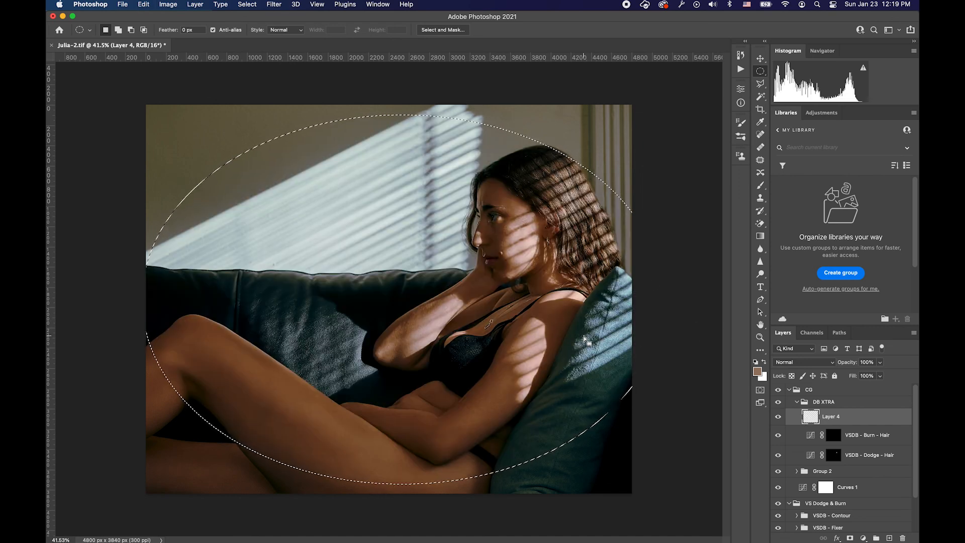
pyautogui.press('shift+super+i')
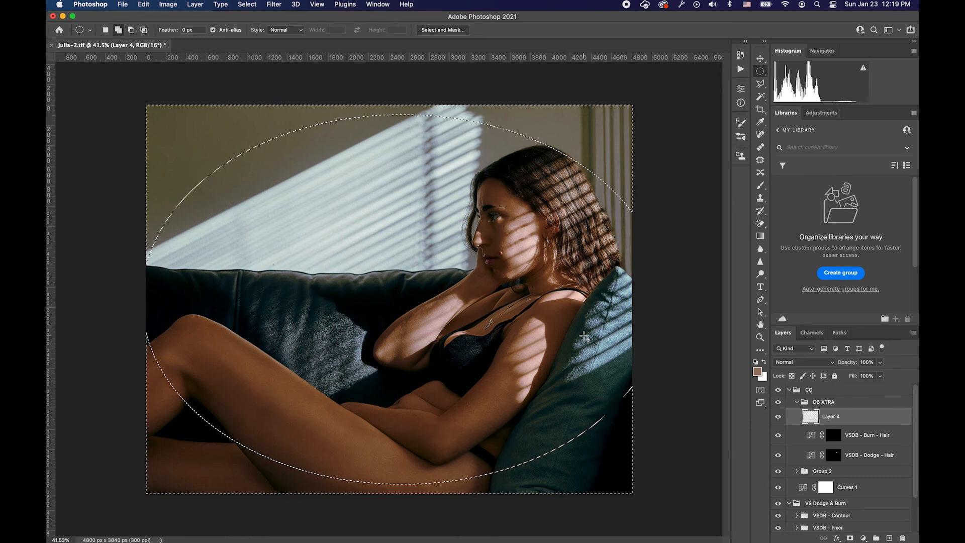
pyautogui.hotkey('shift', 'BackSpace')
pyautogui.press('Return')
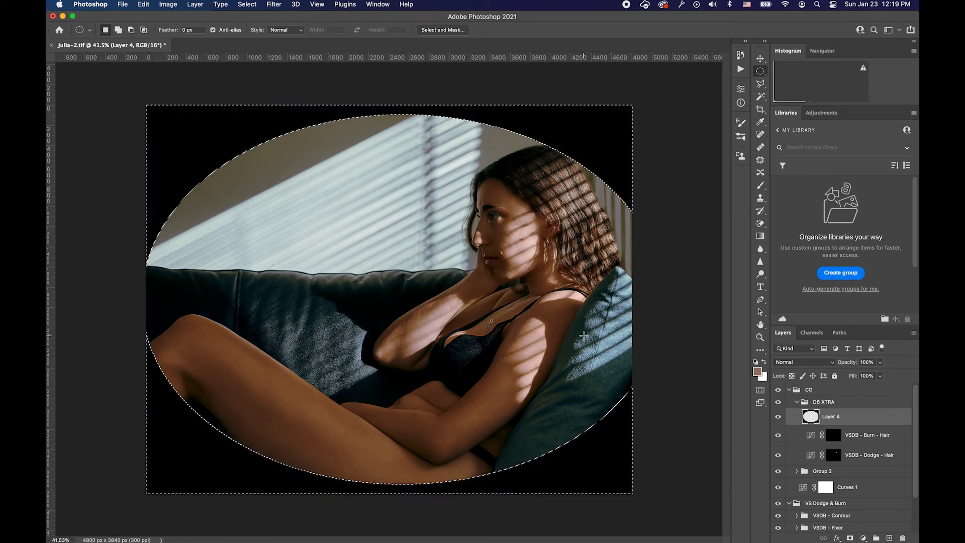
pyautogui.press('super+d')
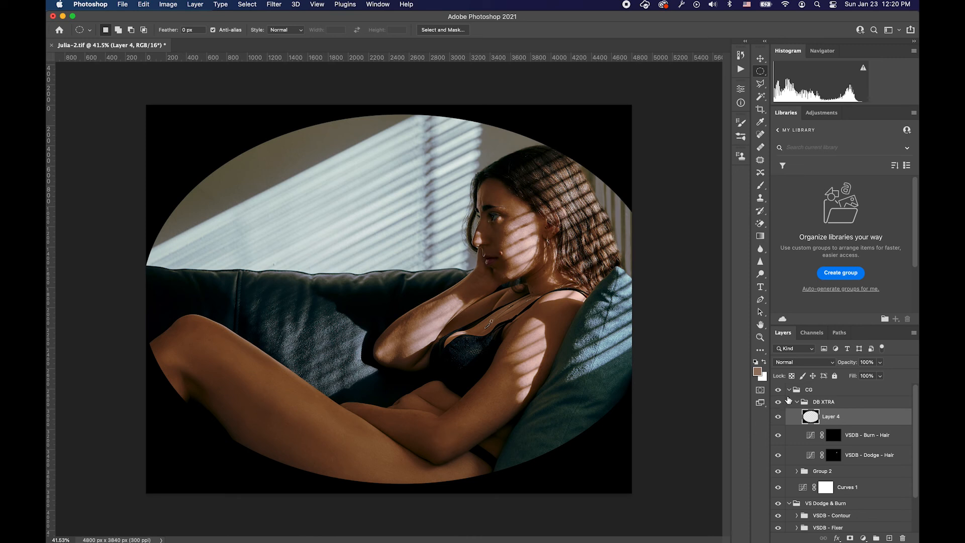
# - Convert Layer 4 to a Smart Object and apply a very large Gaussian Blur to soften its black border into a vignette
pyautogui.rightClick(857, 424)
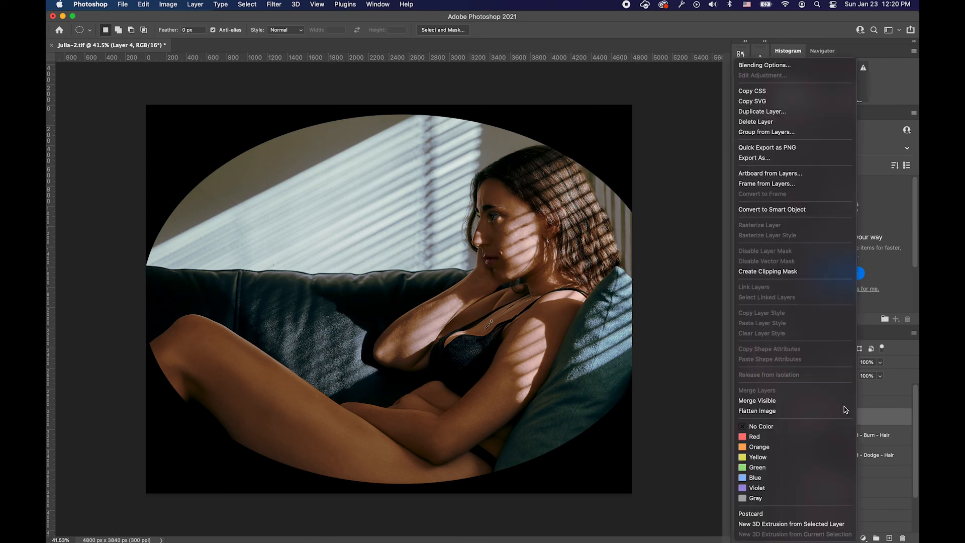
pyautogui.click(790, 210)
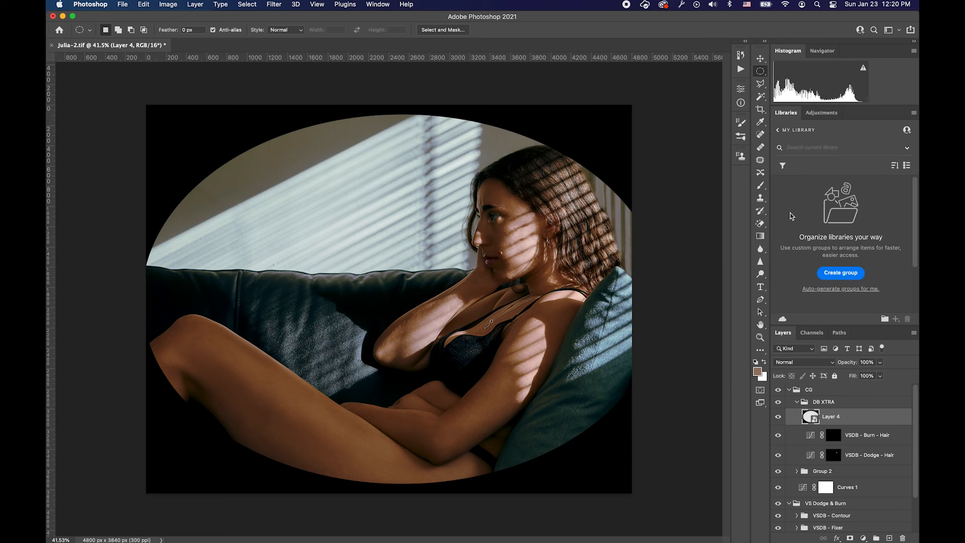
pyautogui.click(274, 4)
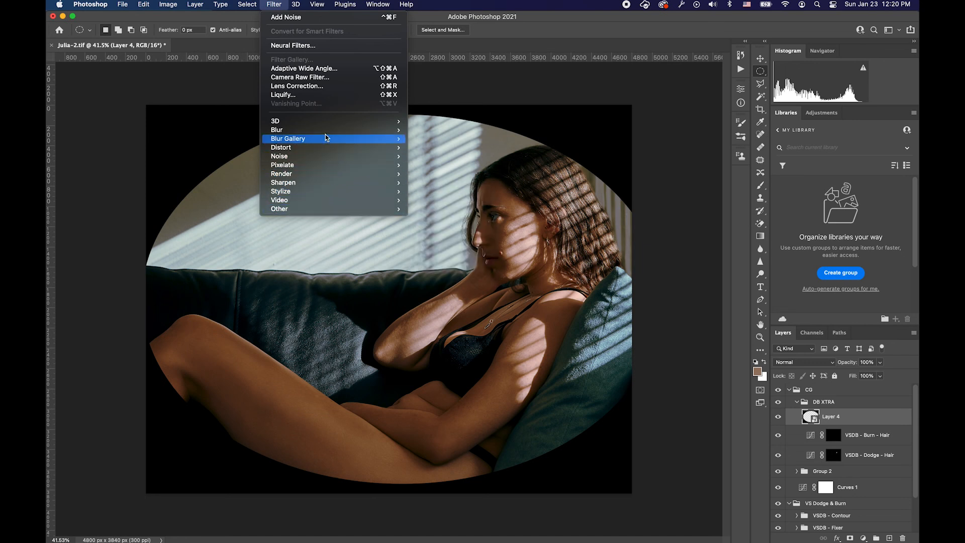
pyautogui.moveTo(328, 130)
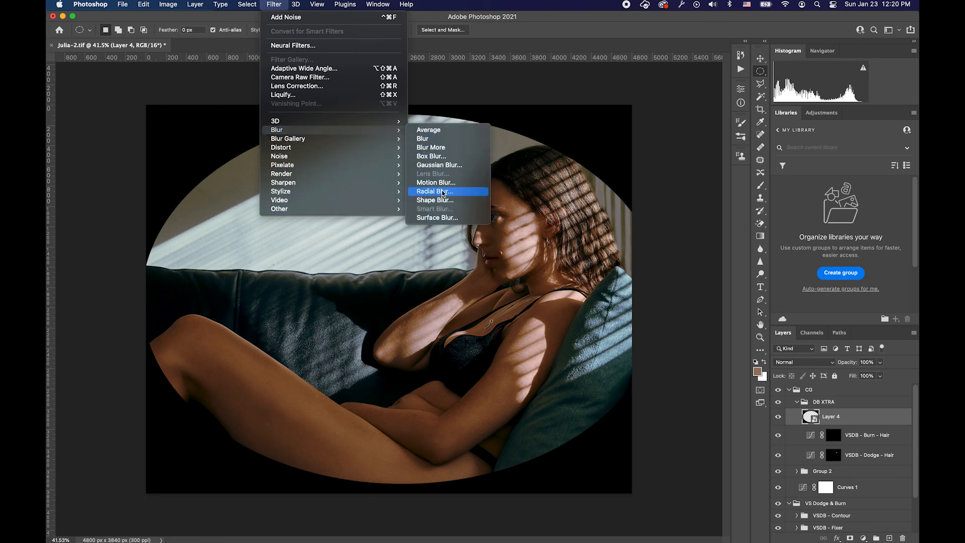
pyautogui.click(446, 165)
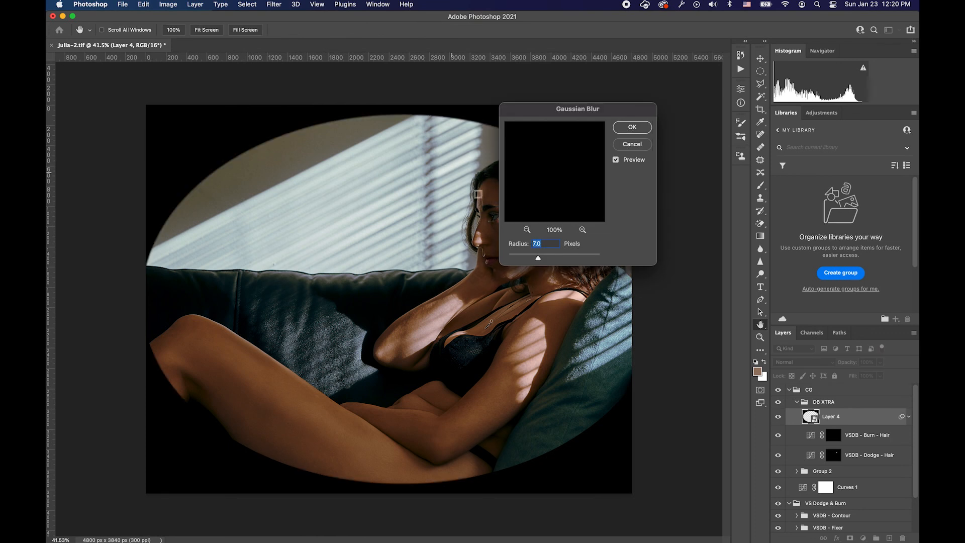
pyautogui.moveTo(574, 261); pyautogui.dragTo(596, 256)
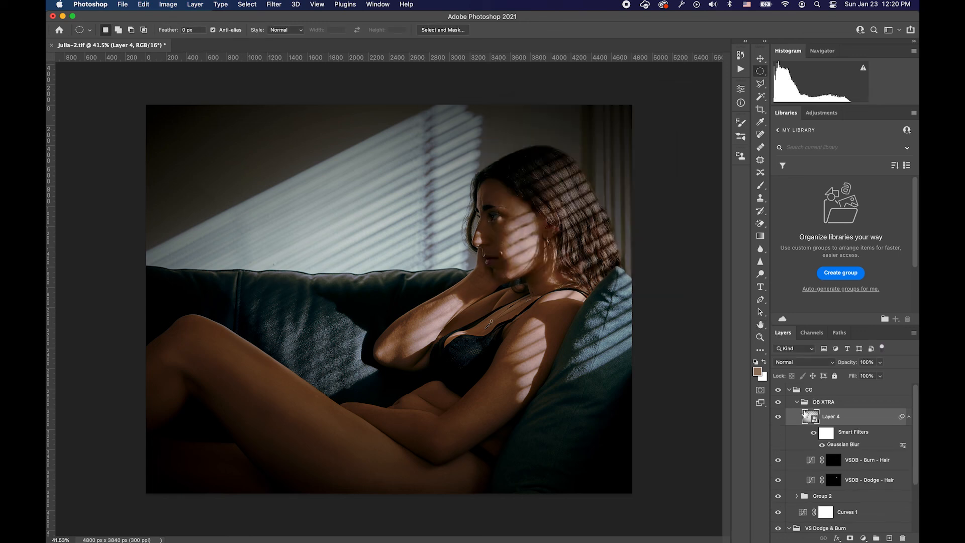
# - Lower the opacity of the vignette on Layer 4 to 25%
pyautogui.click(880, 362)
pyautogui.moveTo(882, 374); pyautogui.dragTo(864, 375)
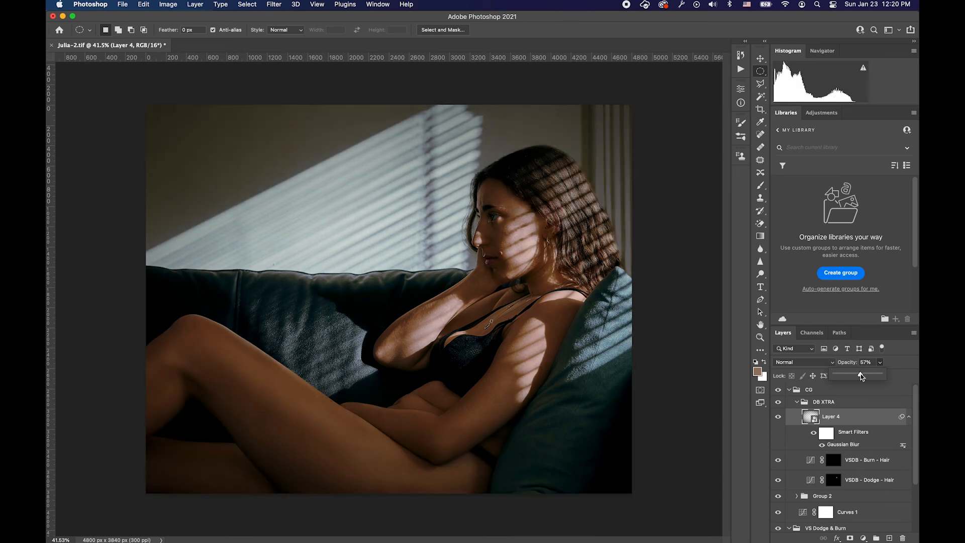
pyautogui.moveTo(858, 374)
pyautogui.mouseDown()
pyautogui.moveTo(817, 389)
pyautogui.moveTo(847, 379)
pyautogui.mouseUp()
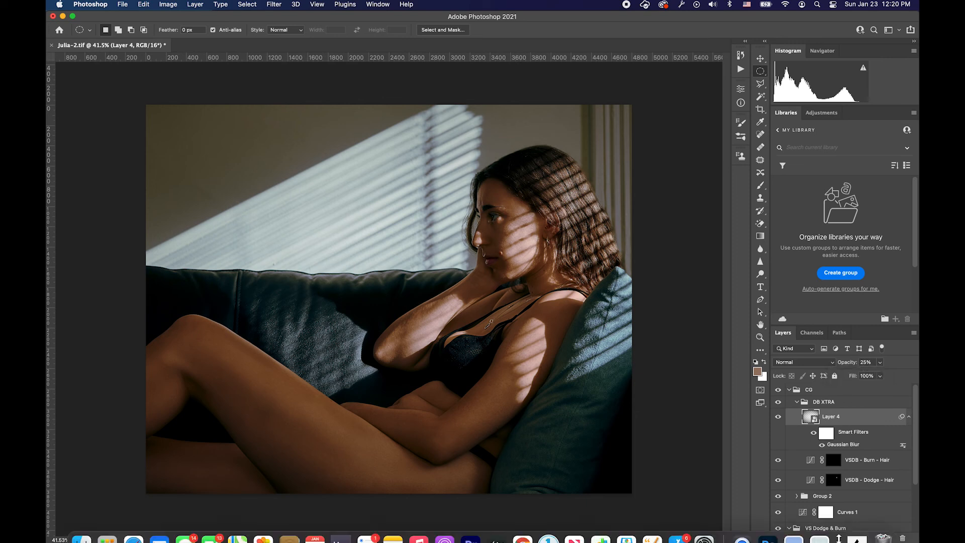
pyautogui.click(863, 538)
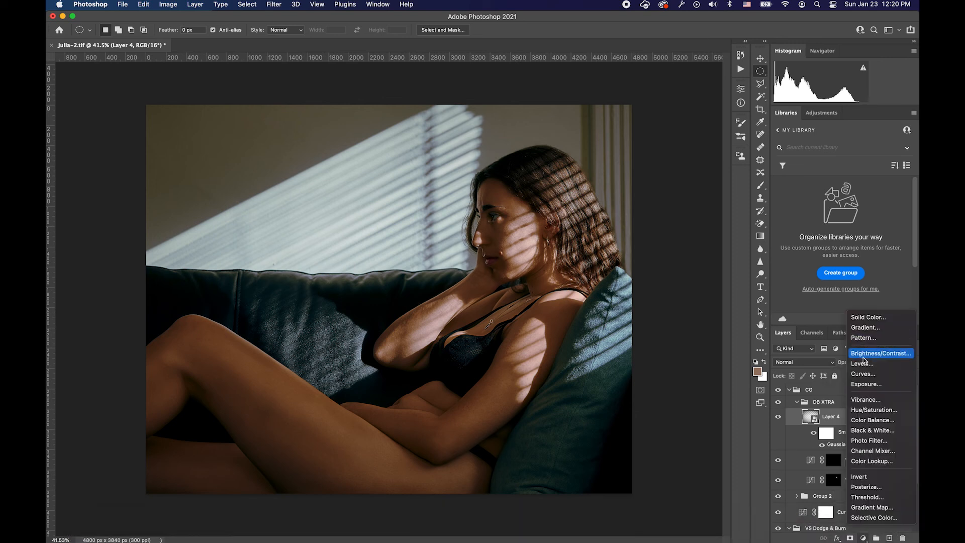
pyautogui.click(863, 373)
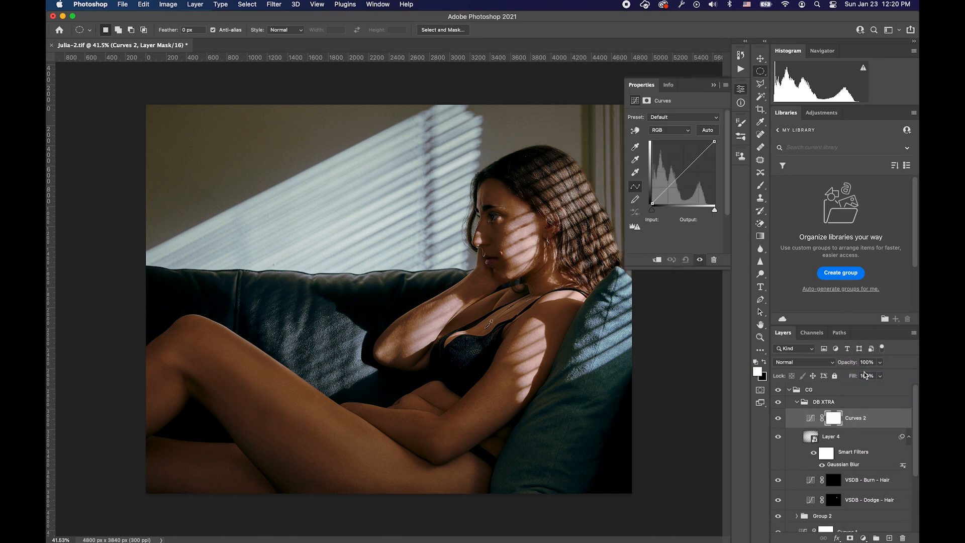
pyautogui.moveTo(175, 139); pyautogui.dragTo(603, 458)
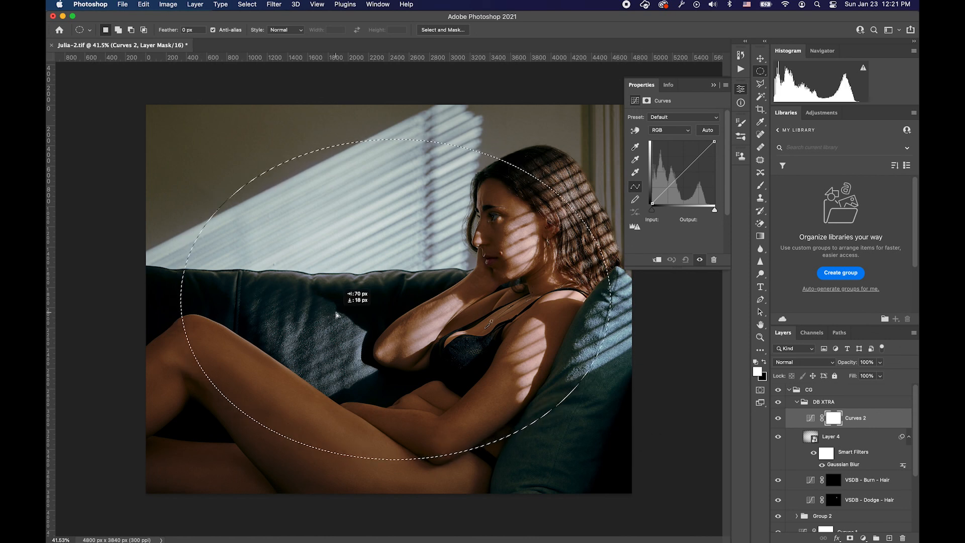
pyautogui.press('super+d')
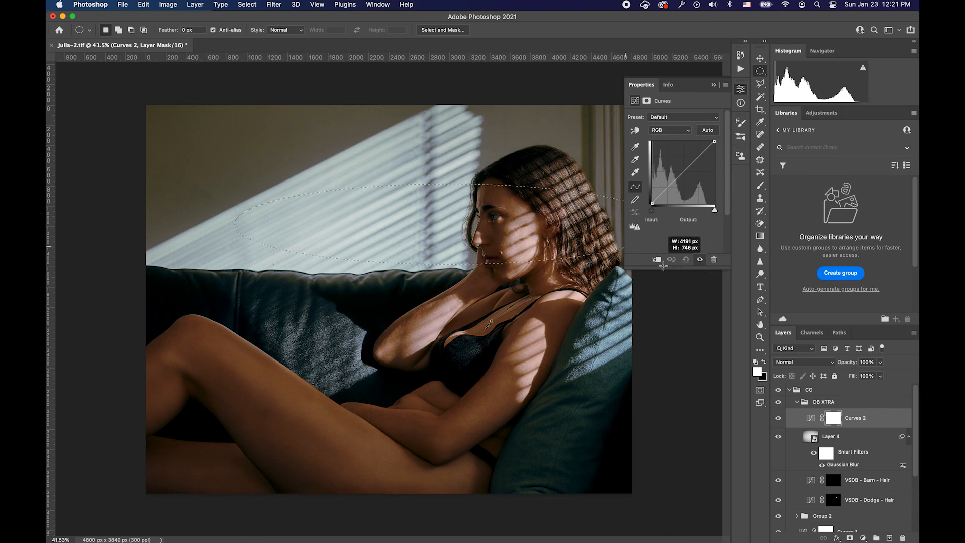
pyautogui.moveTo(566, 442); pyautogui.dragTo(287, 217)
pyautogui.moveTo(472, 341)
pyautogui.mouseDown()
pyautogui.moveTo(438, 277)
pyautogui.moveTo(454, 255)
pyautogui.mouseUp()
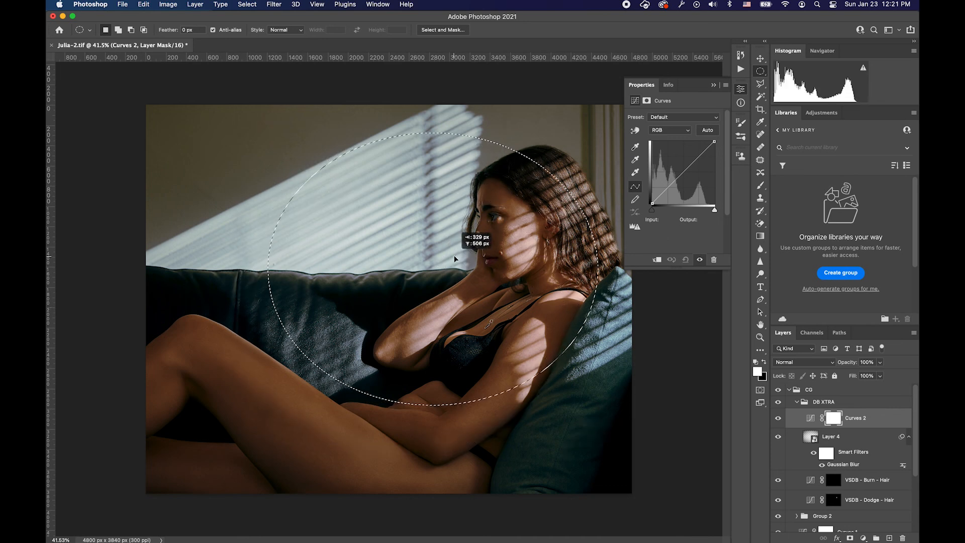
pyautogui.press('super+d')
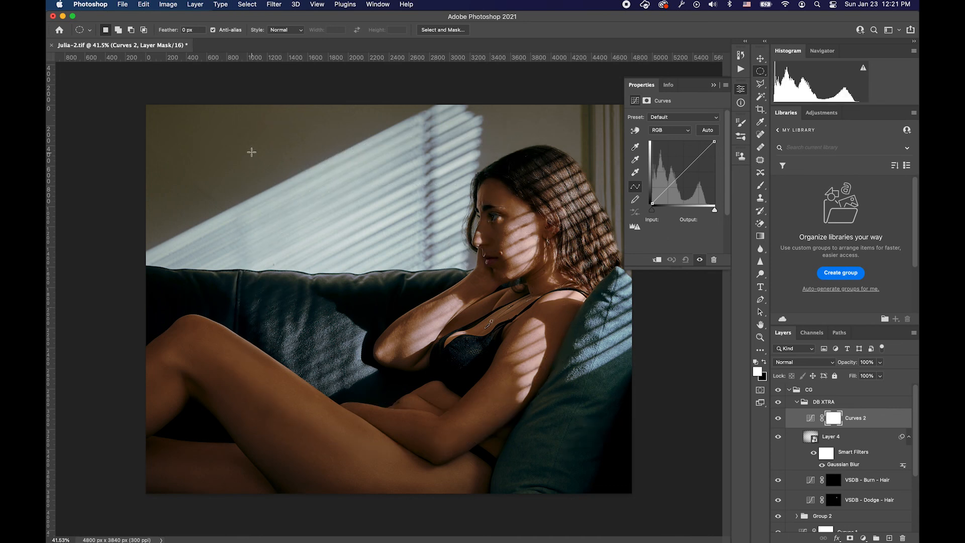
pyautogui.moveTo(586, 365); pyautogui.dragTo(579, 465)
pyautogui.moveTo(448, 334); pyautogui.dragTo(470, 327)
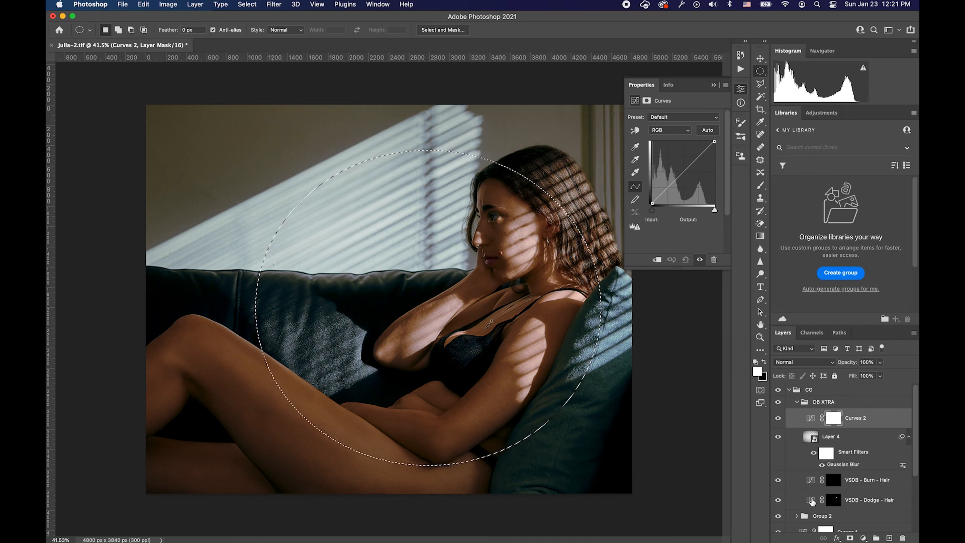
pyautogui.click(814, 419)
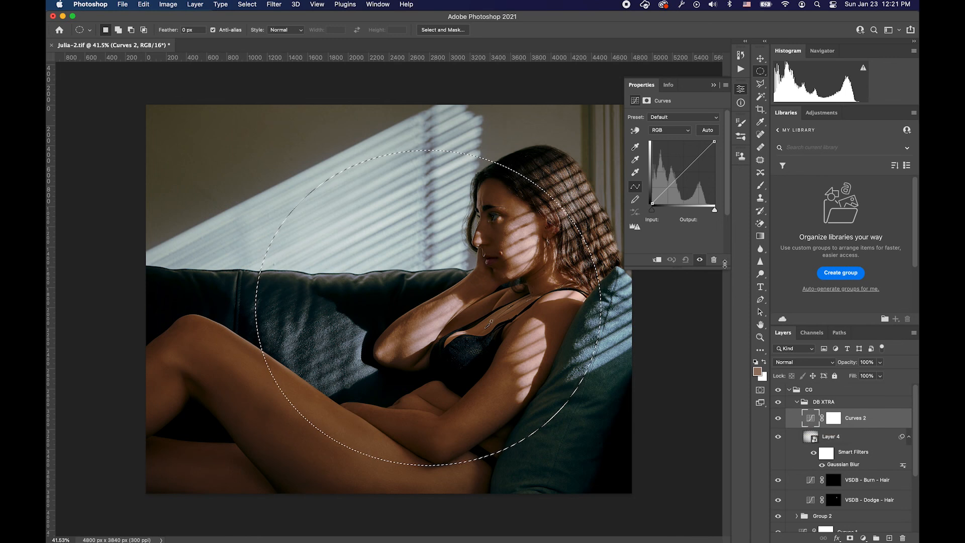
pyautogui.moveTo(675, 181); pyautogui.dragTo(677, 173)
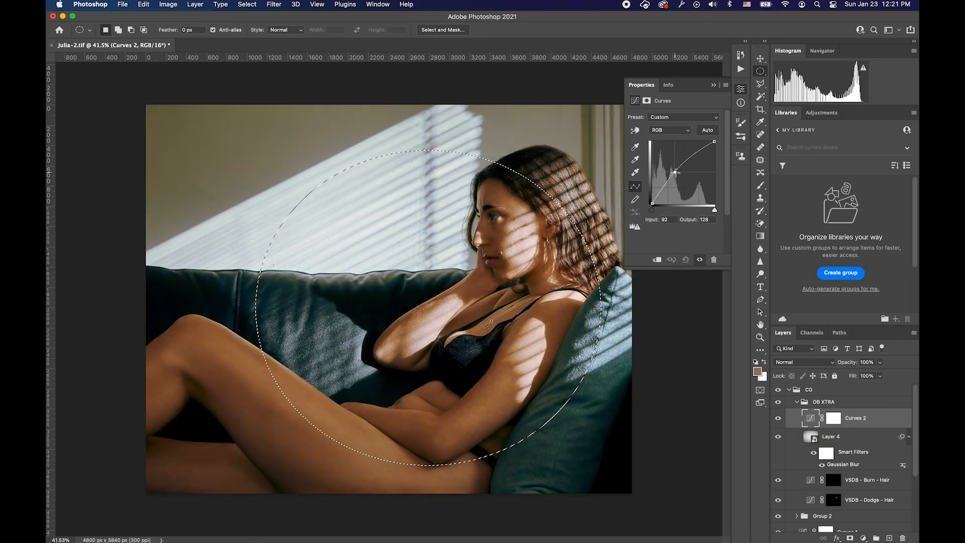
pyautogui.press('super+d')
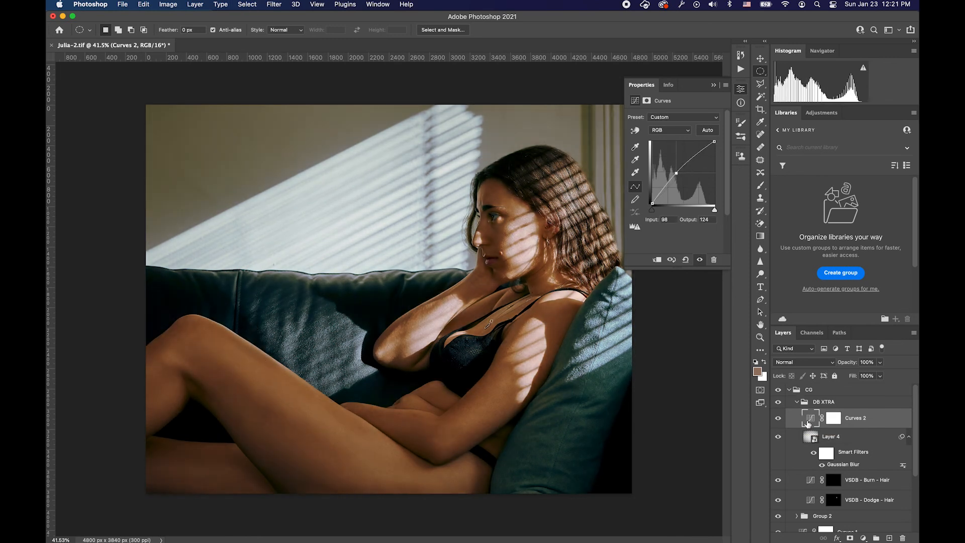
pyautogui.press('BackSpace')
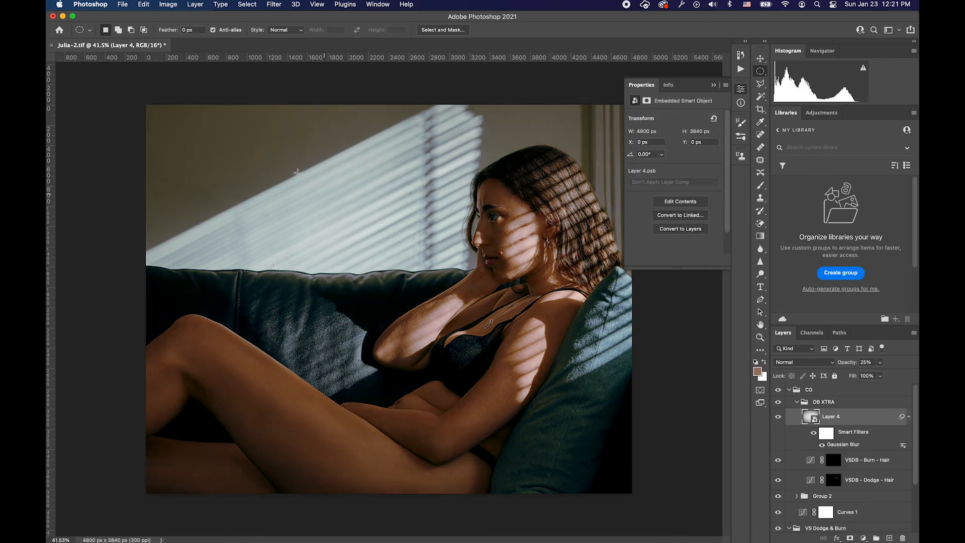
# - Draw a large, nearly circular selection over the woman and the center of the couch, and add a Curves adjustment layer masked to it
pyautogui.moveTo(275, 162); pyautogui.dragTo(612, 517)
pyautogui.moveTo(493, 403); pyautogui.dragTo(462, 377)
pyautogui.click(863, 538)
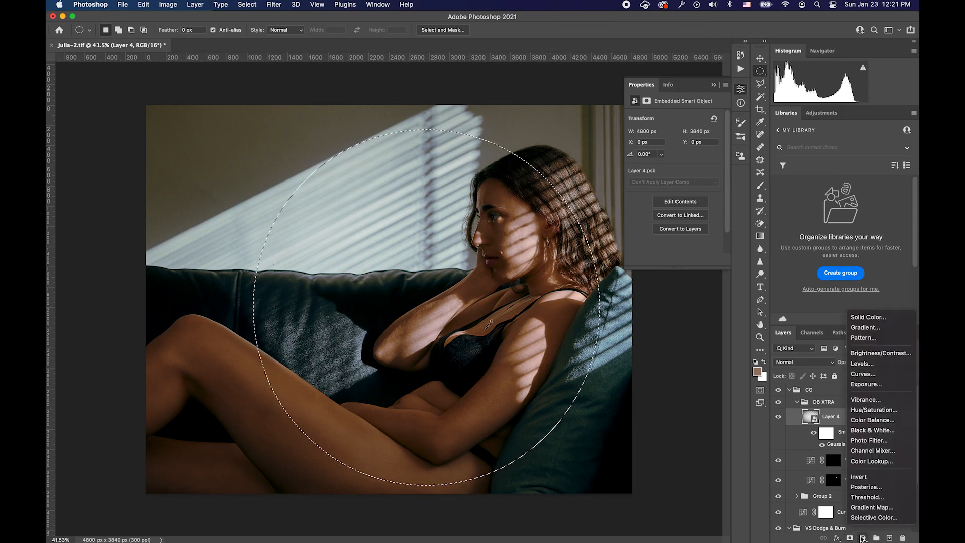
pyautogui.click(869, 374)
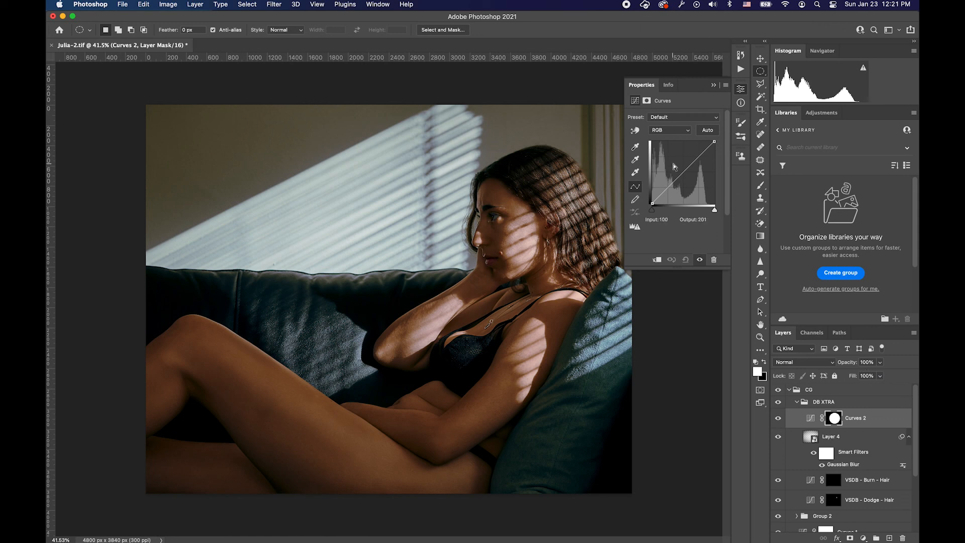
# - Brighten the midtones of Curves 2 by placing an RGB curve point at input 92, output 125
pyautogui.click(674, 166)
pyautogui.moveTo(675, 166); pyautogui.dragTo(675, 174)
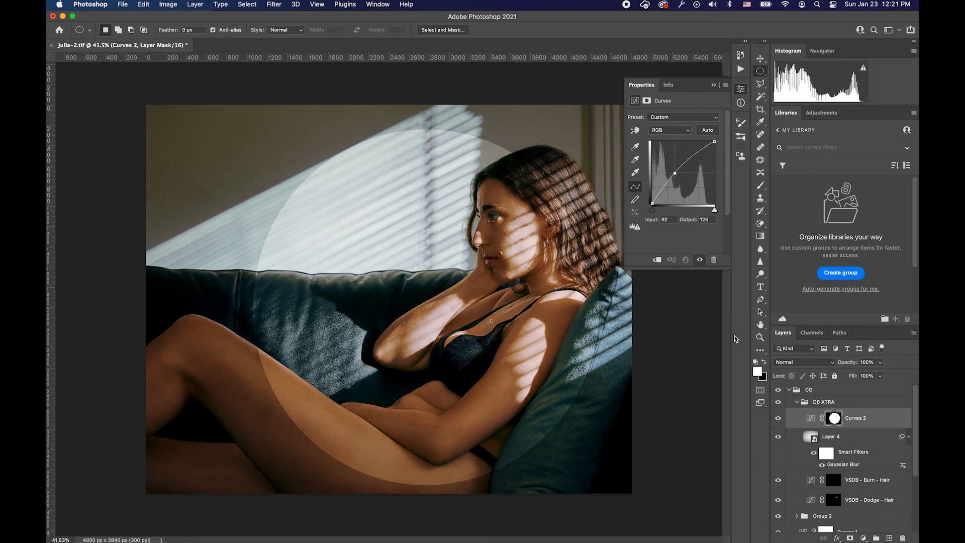
pyautogui.click(810, 420)
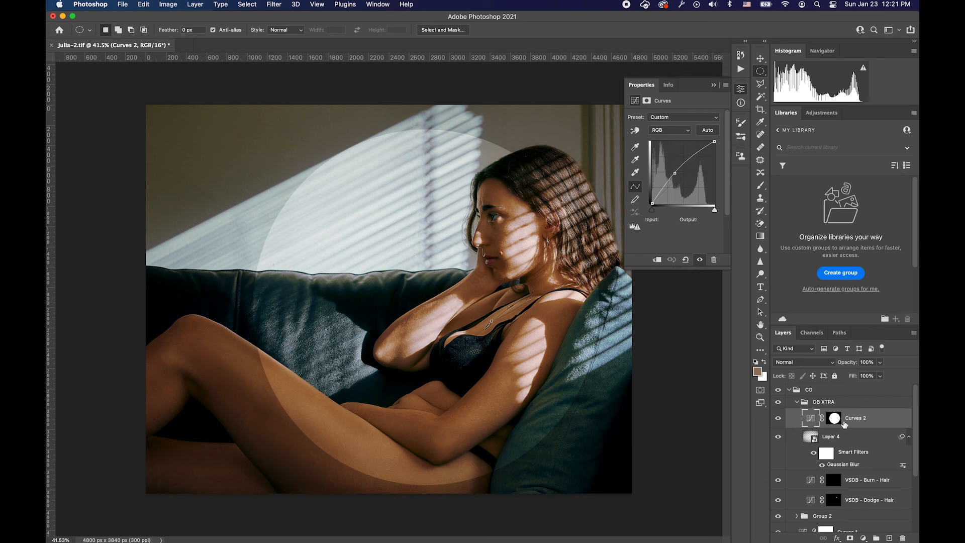
pyautogui.rightClick(836, 420)
pyautogui.click(872, 421)
pyautogui.rightClick(861, 424)
pyautogui.click(793, 210)
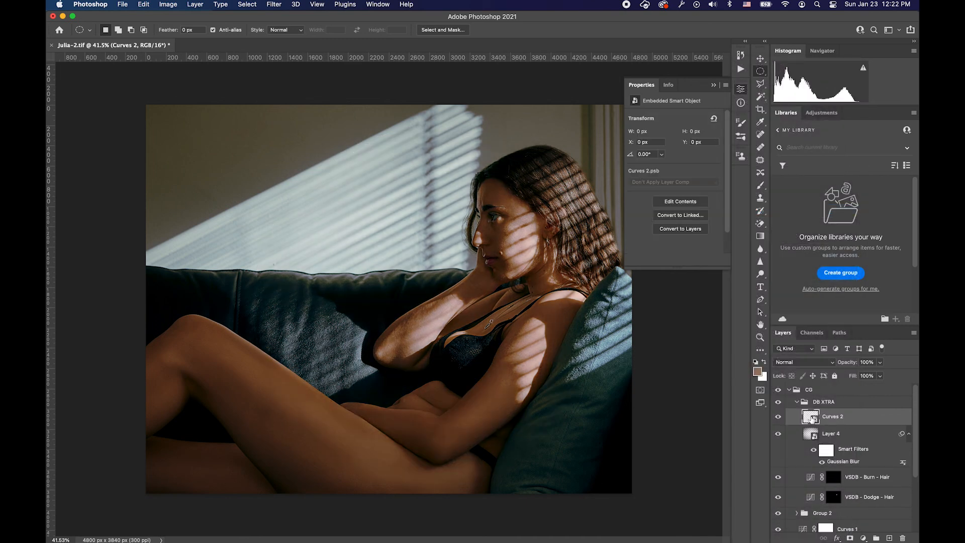
pyautogui.press('super+z')
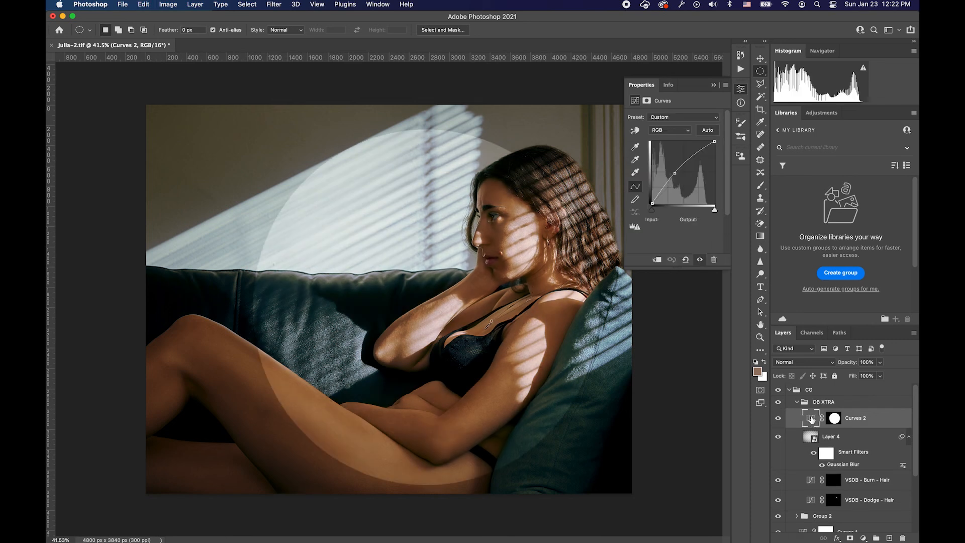
pyautogui.click(837, 420)
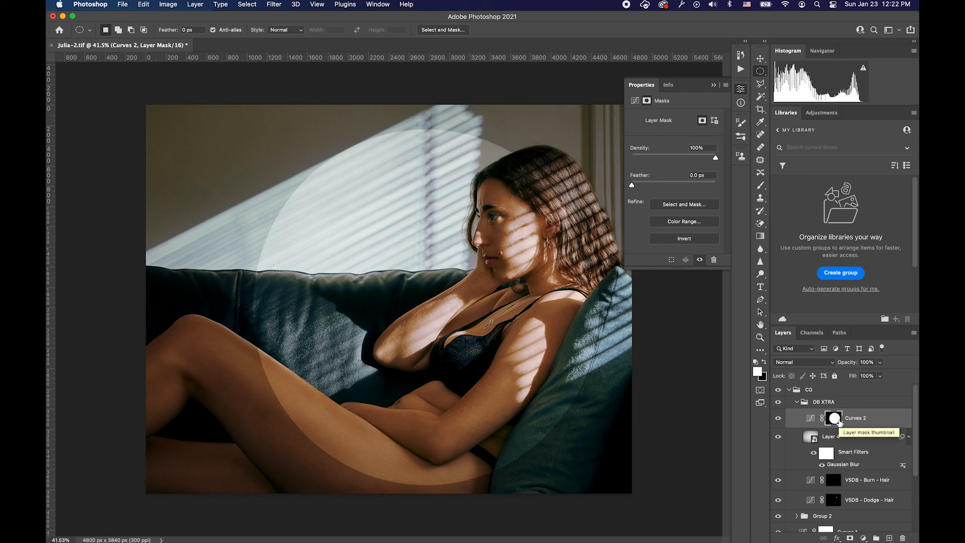
pyautogui.click(880, 363)
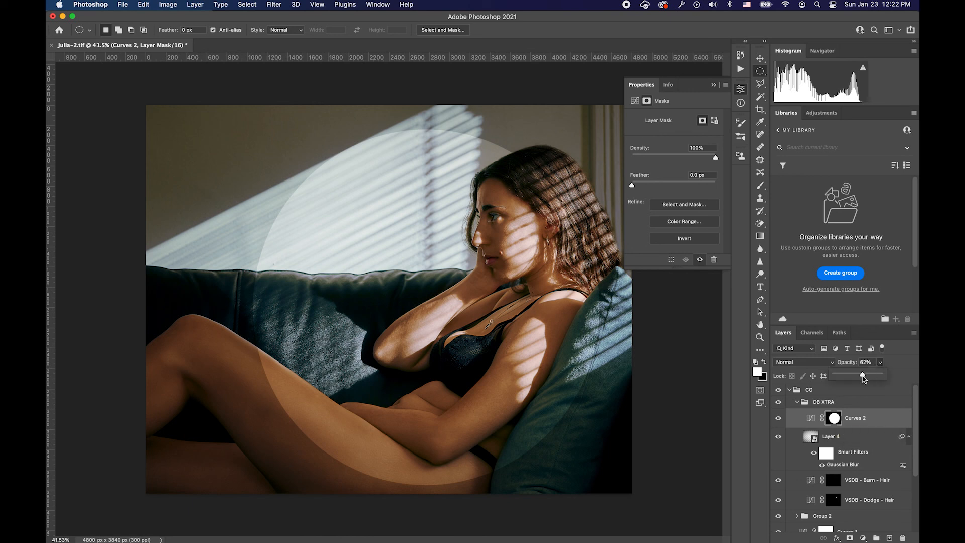
pyautogui.moveTo(864, 376); pyautogui.dragTo(885, 374)
# - Move the Curves 2 layer out of the DB XTRA and CG groups to the top of the layer stack
pyautogui.click(815, 420)
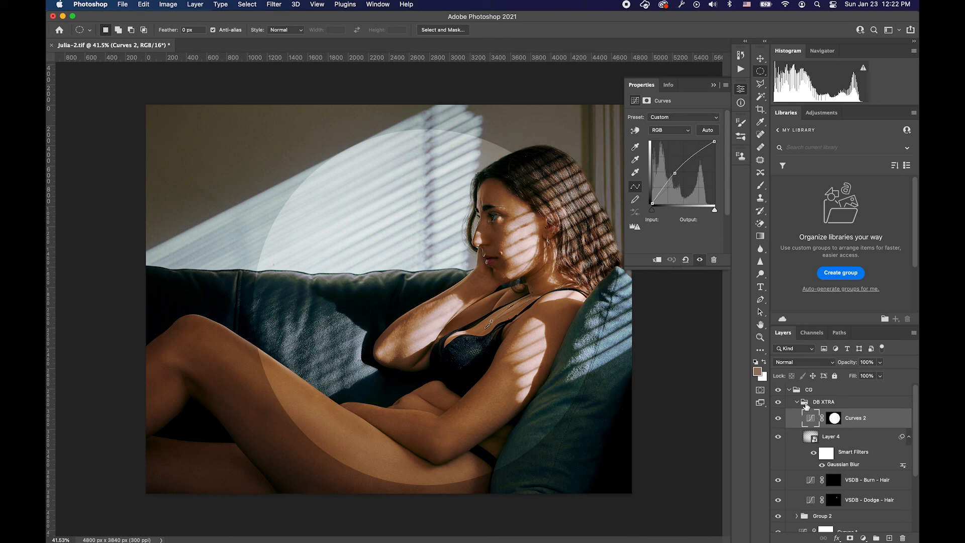
pyautogui.moveTo(809, 420); pyautogui.dragTo(808, 402)
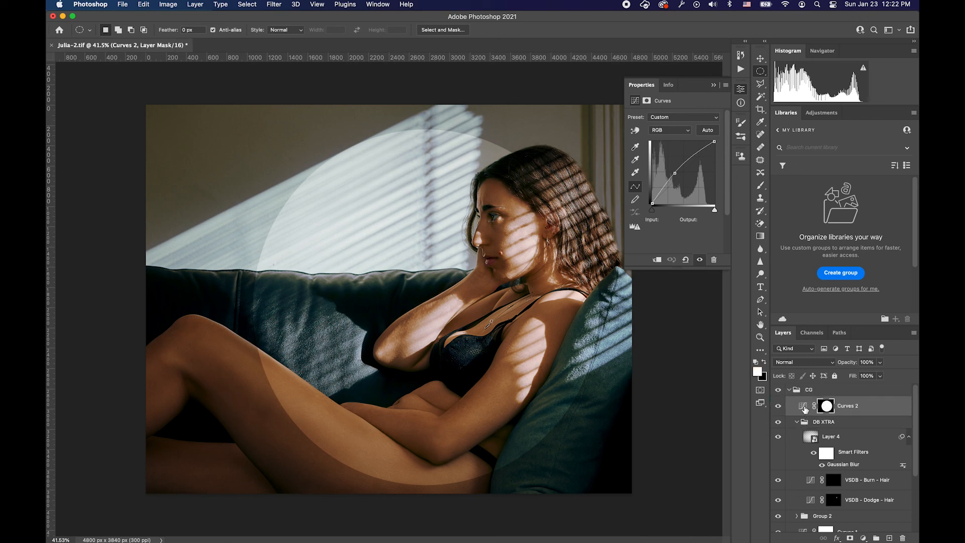
pyautogui.moveTo(805, 409); pyautogui.dragTo(803, 386)
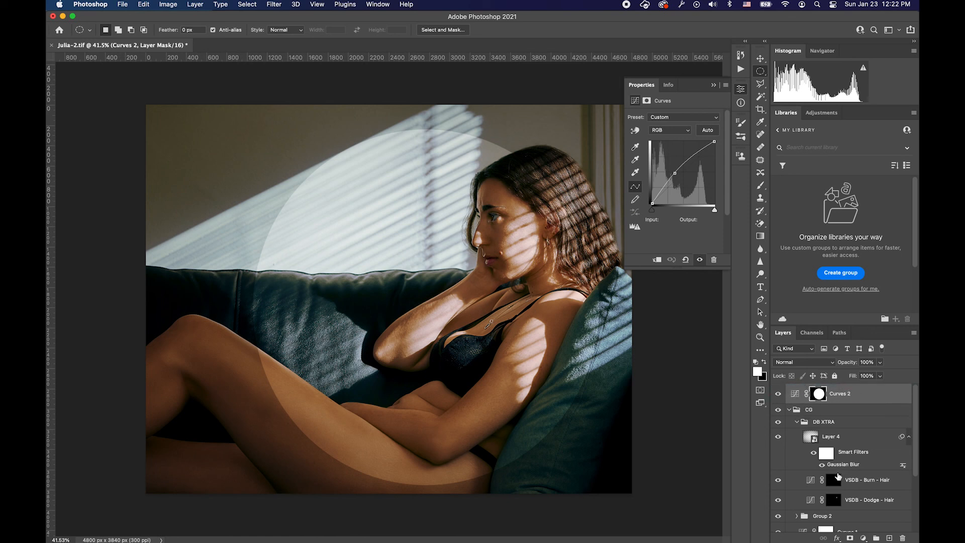
# - Create a new group above Curves 2 and transfer the elliptical layer mask from Curves 2 to that group
pyautogui.click(877, 538)
pyautogui.moveTo(819, 408); pyautogui.dragTo(903, 538)
pyautogui.click(821, 413)
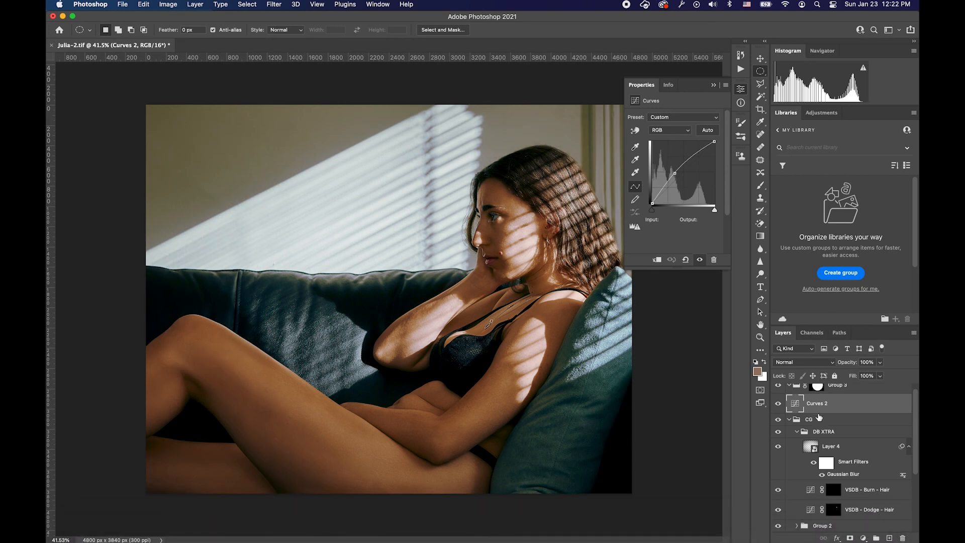
# - Place the Curves 2 layer inside the masked Group 3 so the brightening is limited to the circle
pyautogui.click(818, 394)
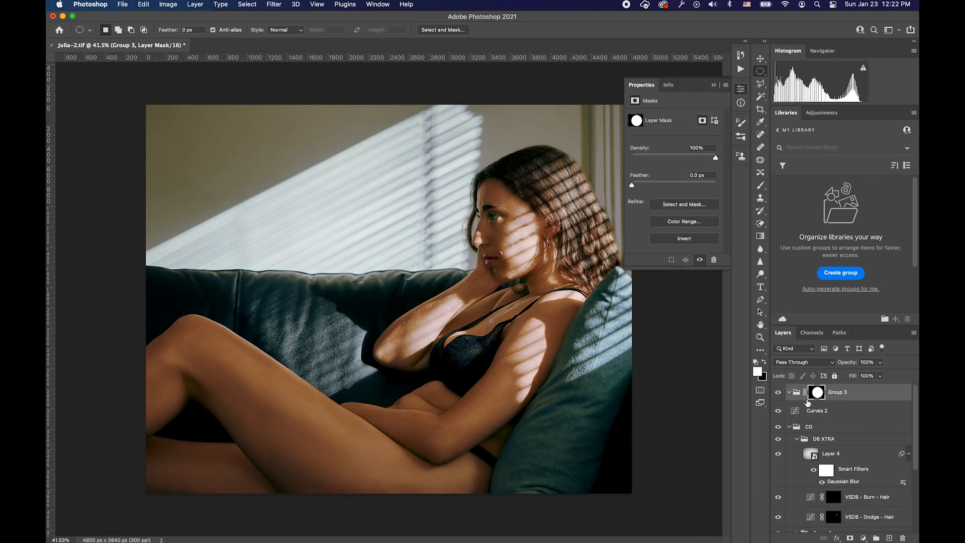
pyautogui.moveTo(799, 413); pyautogui.dragTo(799, 401)
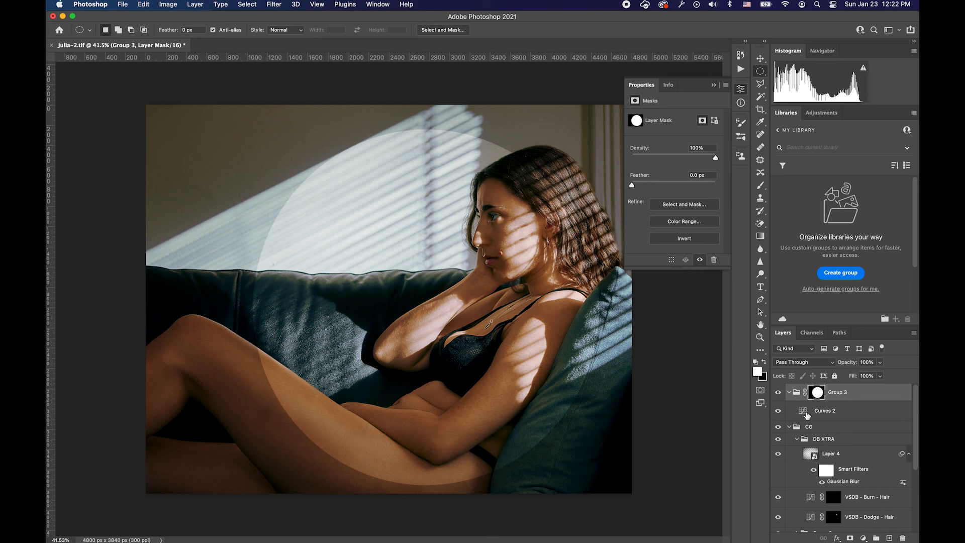
pyautogui.click(807, 415)
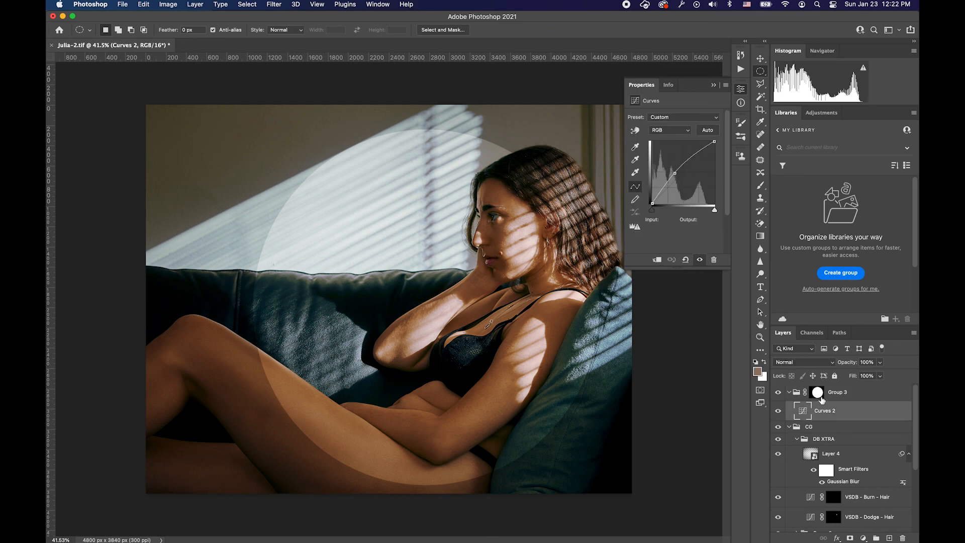
pyautogui.click(818, 393)
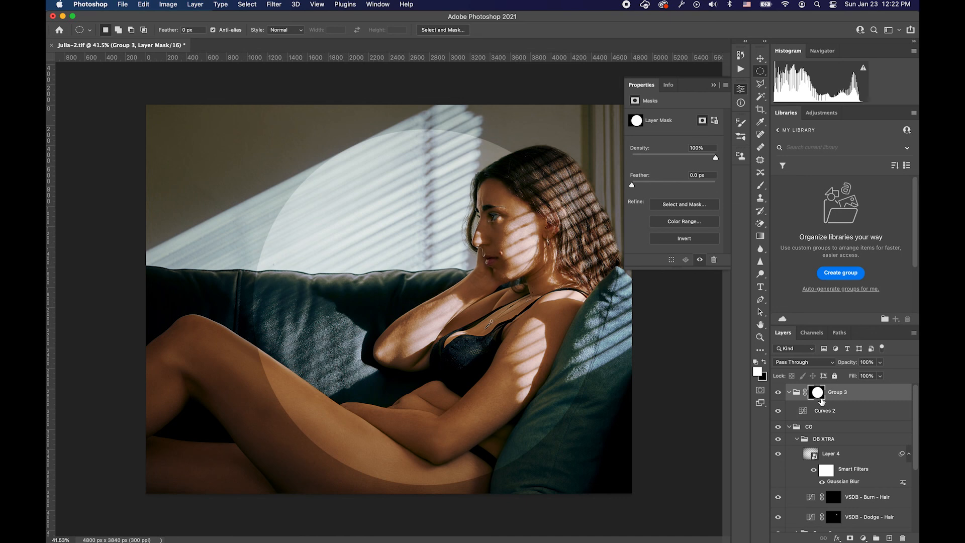
pyautogui.rightClick(822, 398)
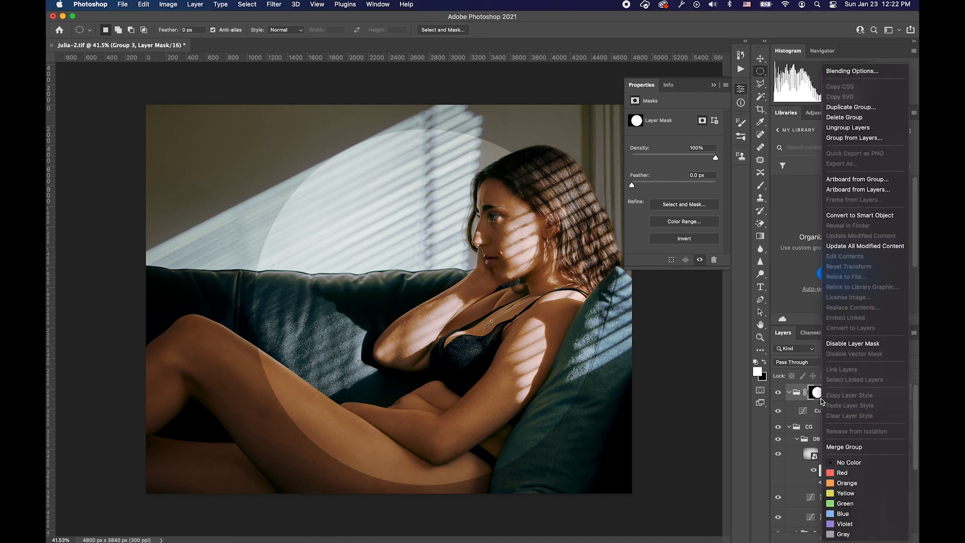
pyautogui.press('Escape')
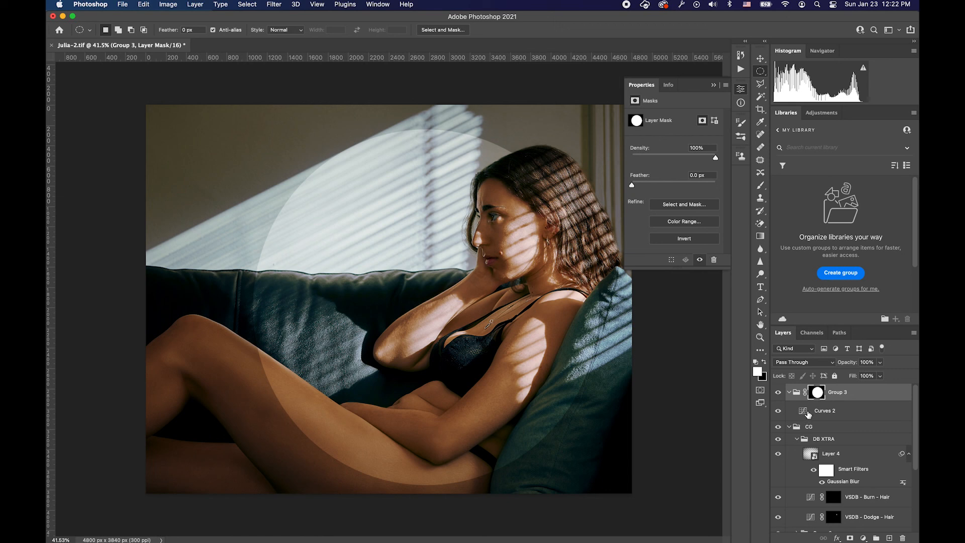
# - Lower the opacity of the Curves 2 layer to 45%
pyautogui.click(808, 413)
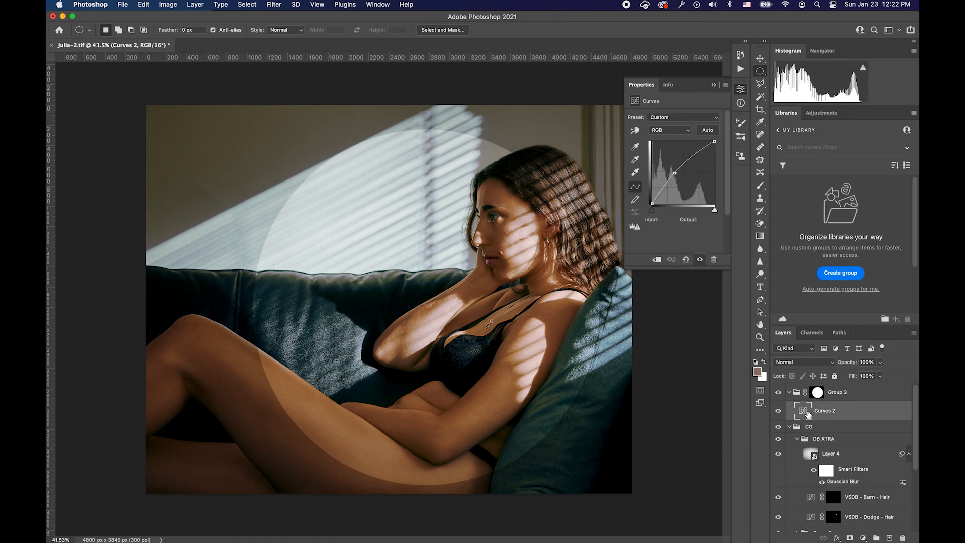
pyautogui.click(881, 362)
pyautogui.moveTo(855, 375); pyautogui.dragTo(856, 374)
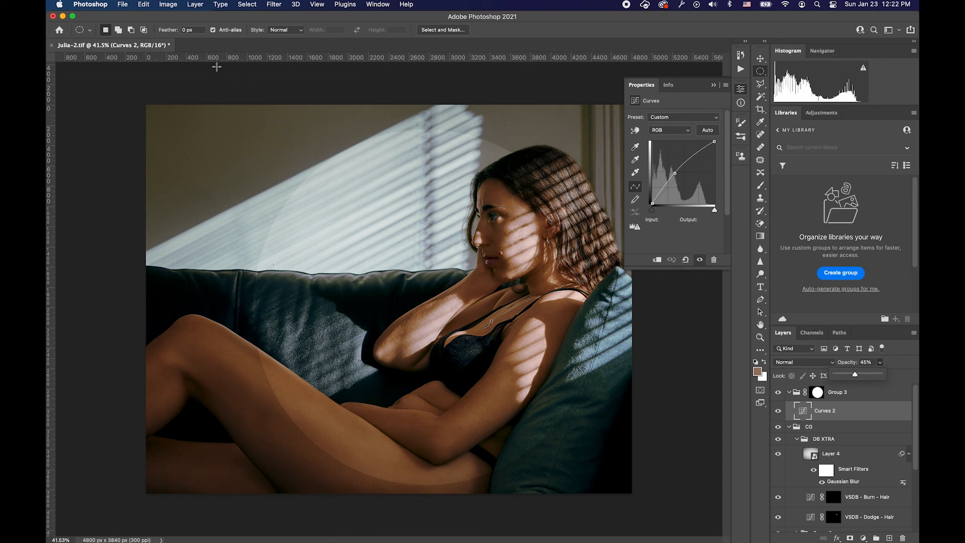
# - Set the feather of the Elliptical Marquee tool to 100 px with the Group 3 mask selected
pyautogui.click(173, 31)
pyautogui.moveTo(173, 32); pyautogui.dragTo(140, 34)
pyautogui.click(193, 30)
pyautogui.press('BackSpace')
pyautogui.click(813, 395)
pyautogui.press('Return')
pyautogui.click(818, 393)
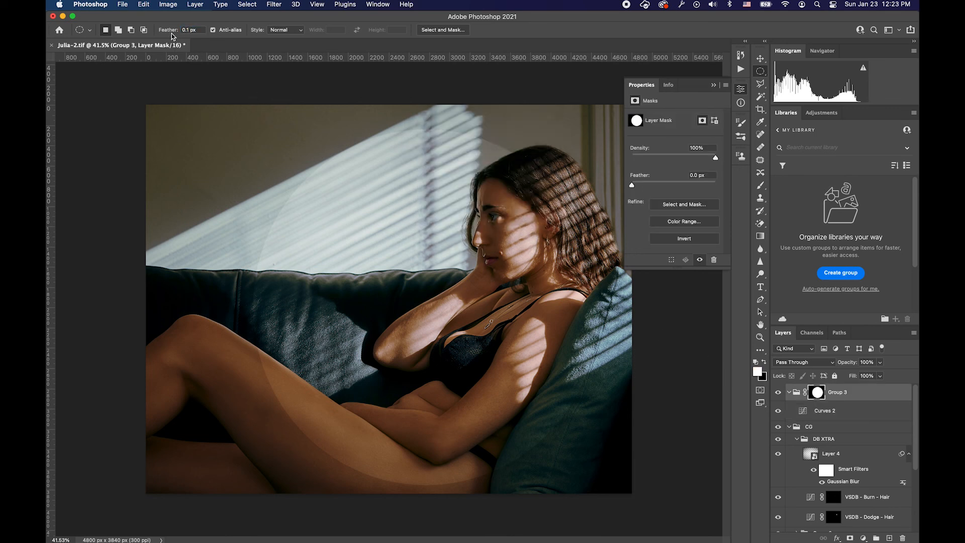
pyautogui.moveTo(172, 37); pyautogui.dragTo(265, 36)
pyautogui.click(191, 29)
pyautogui.write('100')
# - Check the options available for the Group 3 mask and search the help for "feather"
pyautogui.rightClick(818, 396)
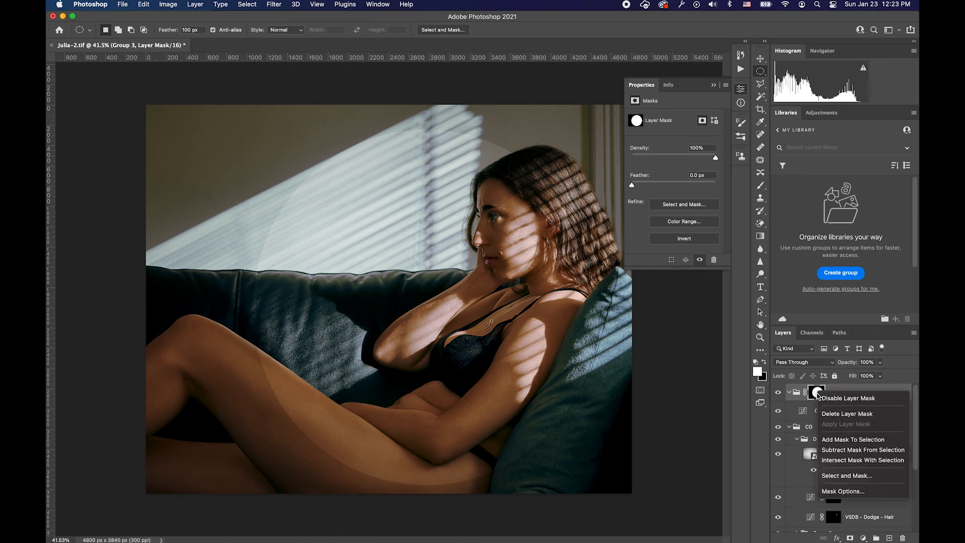
pyautogui.click(832, 501)
pyautogui.click(406, 4)
pyautogui.write('feather')
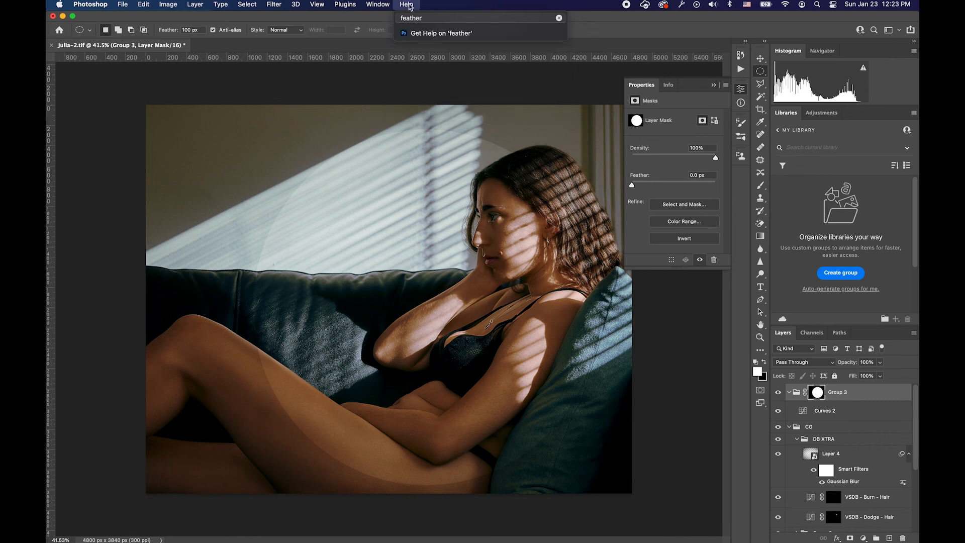
pyautogui.click(435, 315)
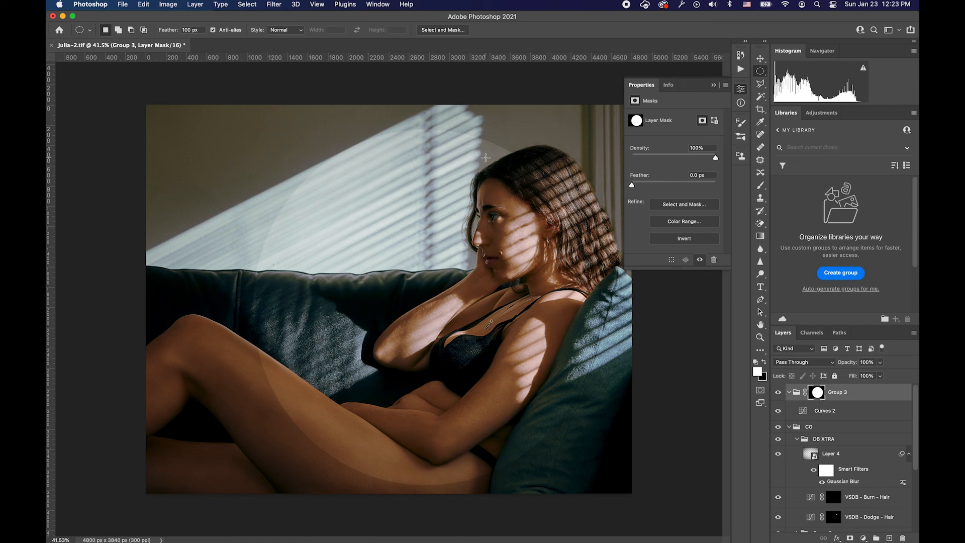
# - Soften the Group 3 layer mask with a Gaussian Blur, starting from a 100-pixel radius and lowering it slightly
pyautogui.click(274, 4)
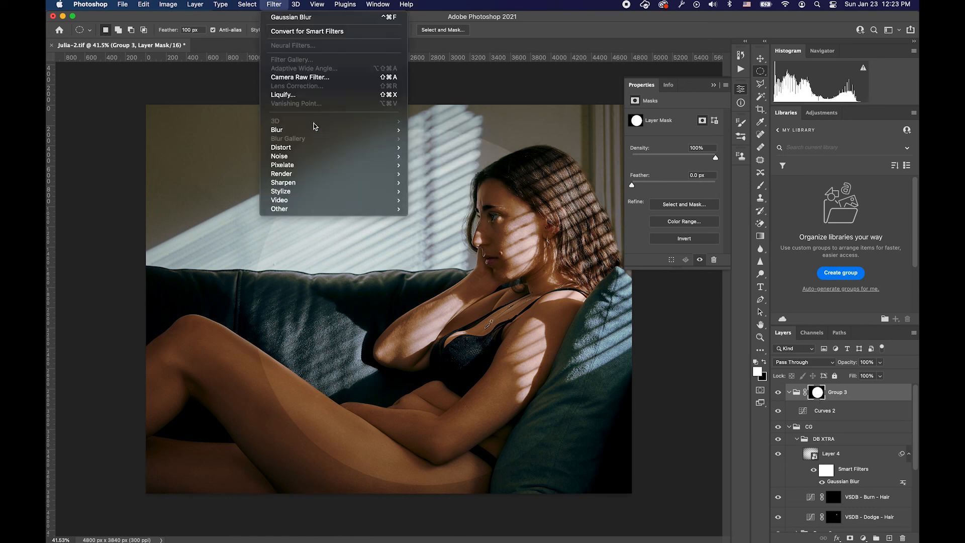
pyautogui.moveTo(317, 131)
pyautogui.click(447, 166)
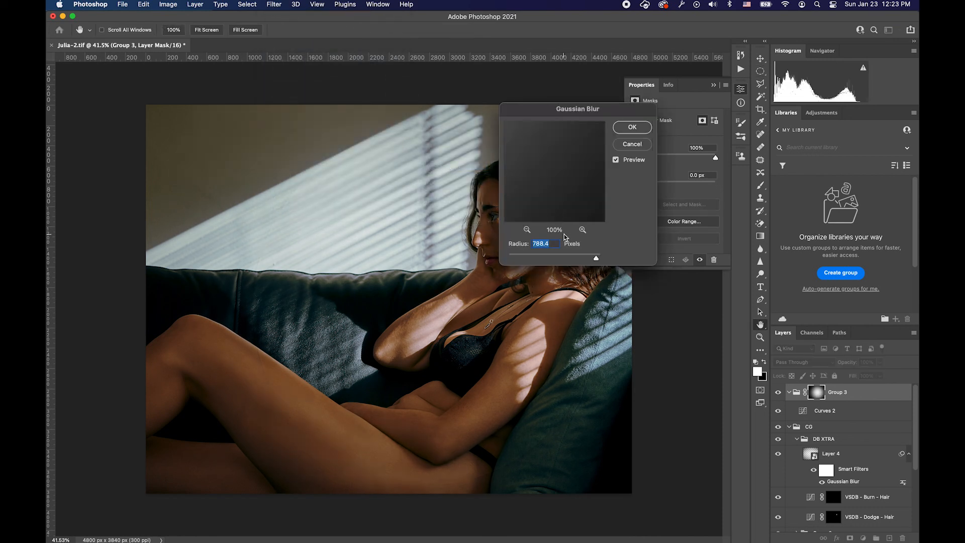
pyautogui.write('100')
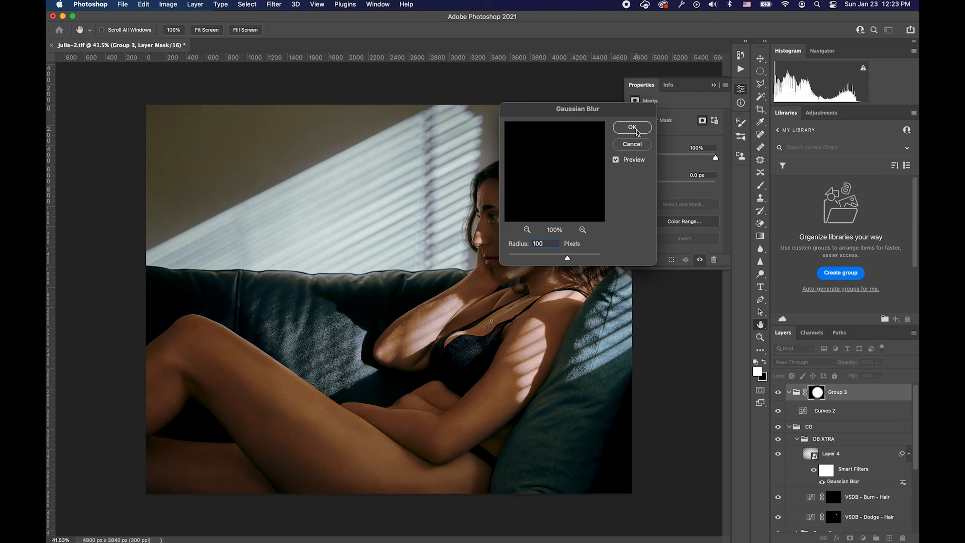
pyautogui.moveTo(567, 258)
pyautogui.mouseDown()
pyautogui.moveTo(550, 259)
pyautogui.moveTo(558, 259)
pyautogui.mouseUp()
pyautogui.press('Return')
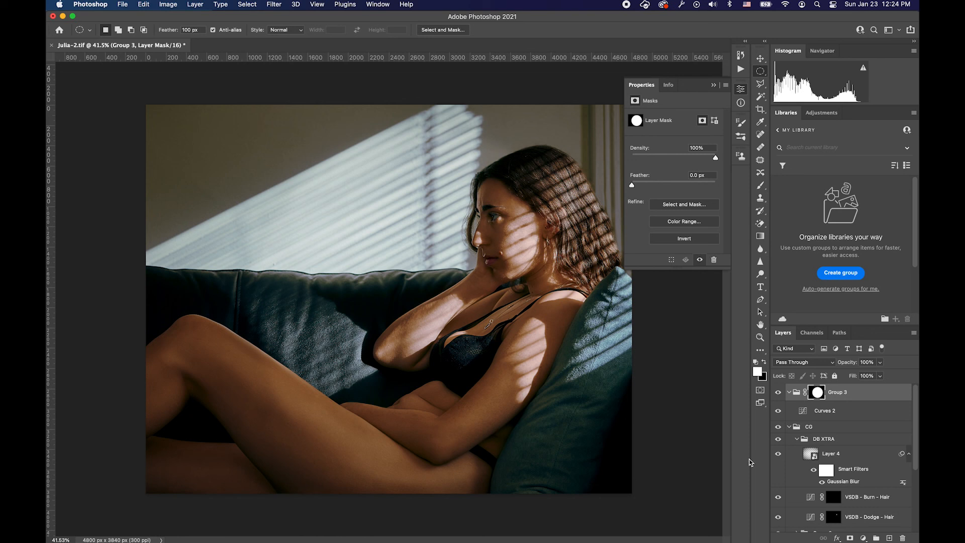
# - Compare the image with Group 3 hidden and shown to judge the center brightening
pyautogui.click(778, 392)
pyautogui.click(778, 393)
pyautogui.click(779, 392)
pyautogui.click(778, 393)
# - Collapse Group 3 and CG, and repeatedly compare the original Background alone with the full retouched image
pyautogui.scroll(-3, 594, 405)
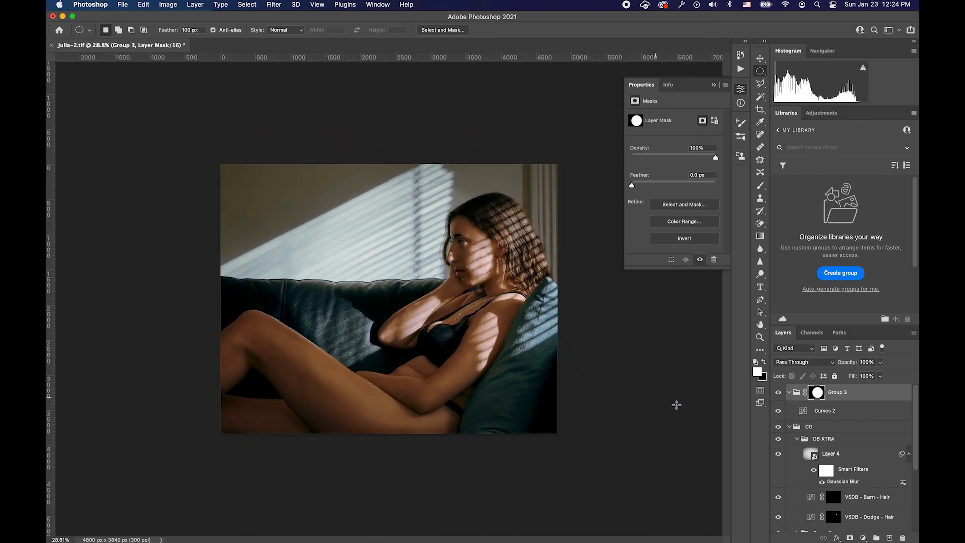
pyautogui.click(789, 392)
pyautogui.click(789, 407)
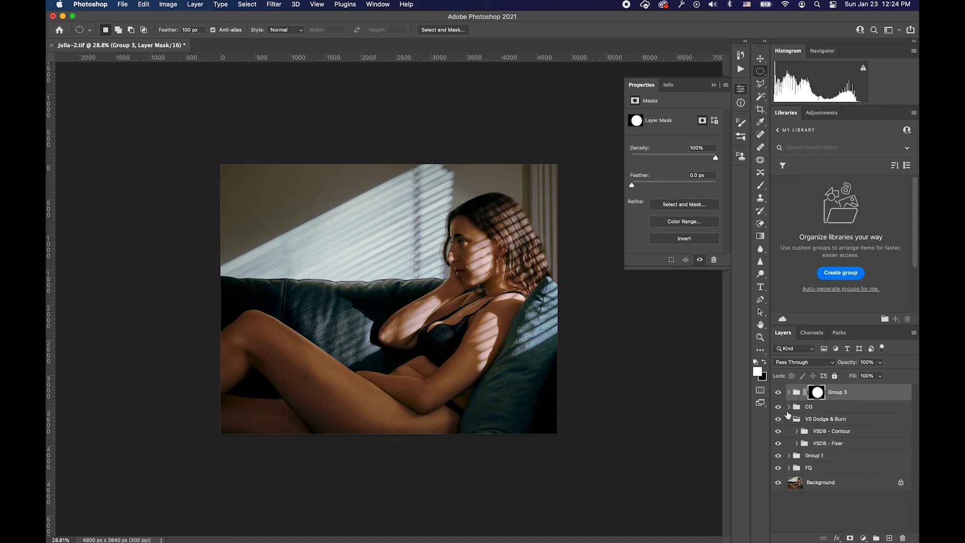
pyautogui.keyDown('alt'); pyautogui.click(780, 484); pyautogui.keyUp('alt')
pyautogui.keyDown('alt'); pyautogui.click(779, 483); pyautogui.keyUp('alt')
pyautogui.keyDown('alt'); pyautogui.click(780, 484); pyautogui.keyUp('alt')
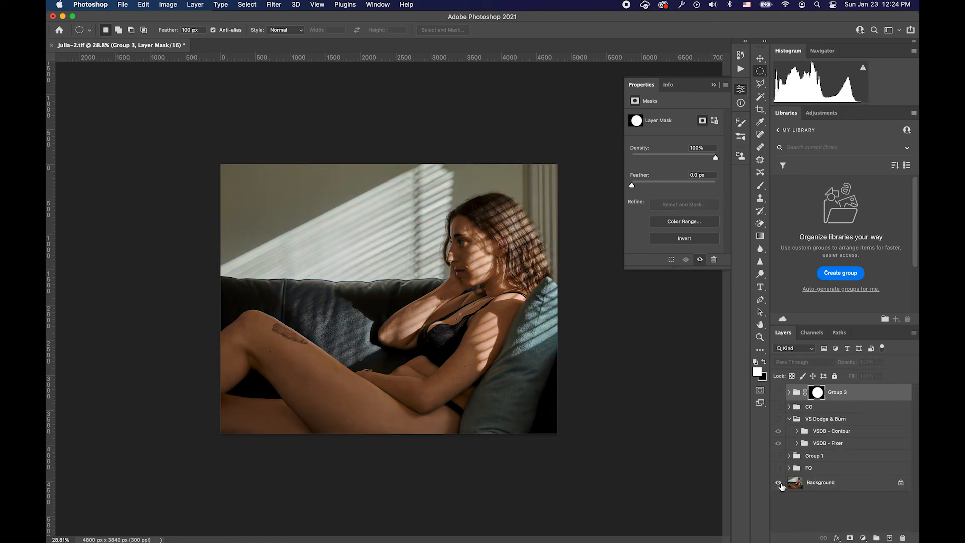
pyautogui.keyDown('alt'); pyautogui.click(779, 484); pyautogui.keyUp('alt')
pyautogui.keyDown('alt'); pyautogui.click(780, 483); pyautogui.keyUp('alt')
pyautogui.keyDown('alt'); pyautogui.click(780, 484); pyautogui.keyUp('alt')
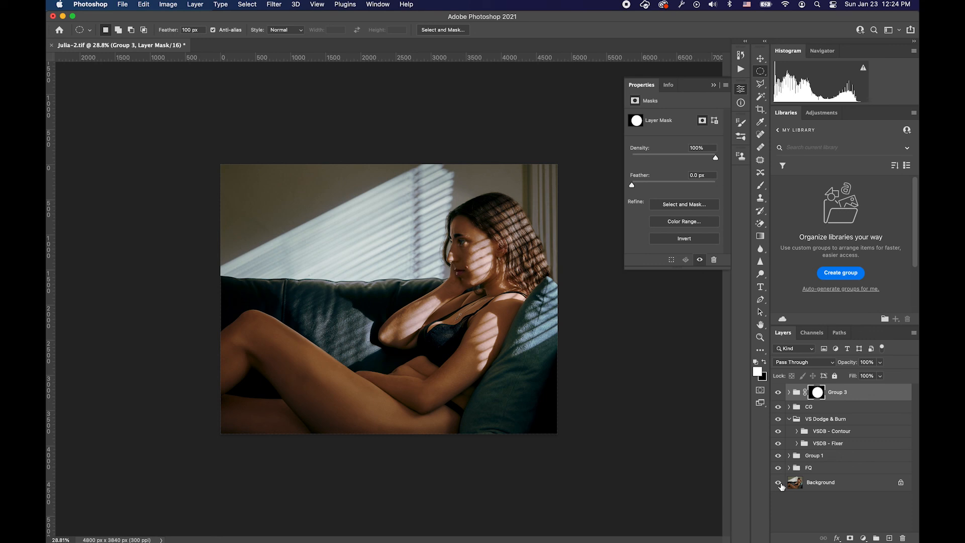
pyautogui.keyDown('alt'); pyautogui.click(779, 484); pyautogui.keyUp('alt')
pyautogui.keyDown('alt'); pyautogui.click(780, 484); pyautogui.keyUp('alt')
pyautogui.keyDown('alt'); pyautogui.click(779, 484); pyautogui.keyUp('alt')
pyautogui.keyDown('alt'); pyautogui.click(779, 484); pyautogui.keyUp('alt')
pyautogui.keyDown('alt'); pyautogui.click(779, 483); pyautogui.keyUp('alt')
pyautogui.keyDown('alt'); pyautogui.click(779, 484); pyautogui.keyUp('alt')
pyautogui.keyDown('alt'); pyautogui.click(780, 484); pyautogui.keyUp('alt')
pyautogui.keyDown('alt'); pyautogui.click(780, 483); pyautogui.keyUp('alt')
# - Examine the graded portrait close up and at a reduced view, toggling the Background layer's visibility for comparison
pyautogui.press('super+plus')
pyautogui.scroll(1, 545, 309)
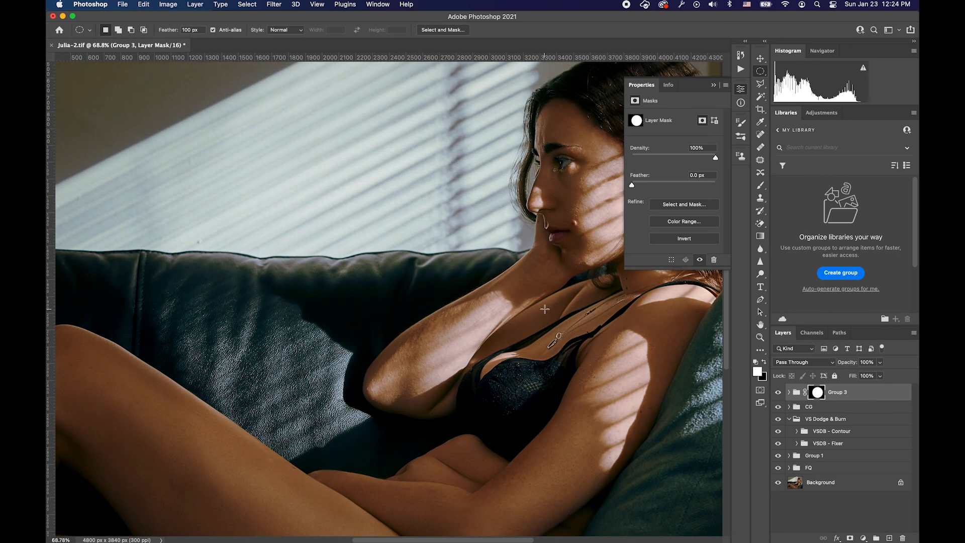
pyautogui.scroll(-3, 545, 309)
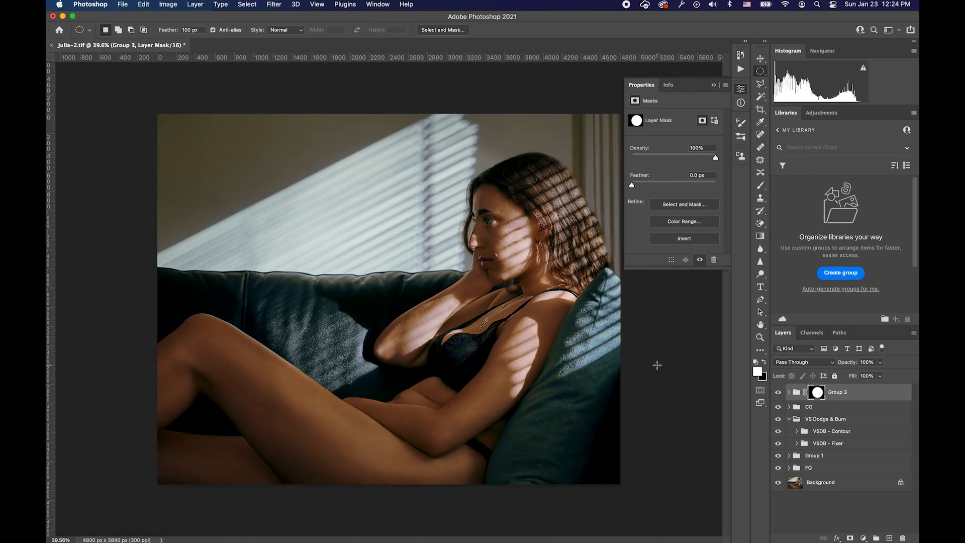
pyautogui.click(778, 483)
pyautogui.click(778, 482)
pyautogui.scroll(-1, 547, 392)
pyautogui.scroll(-1, 546, 393)
pyautogui.scroll(-1, 547, 392)
pyautogui.scroll(-2, 546, 393)
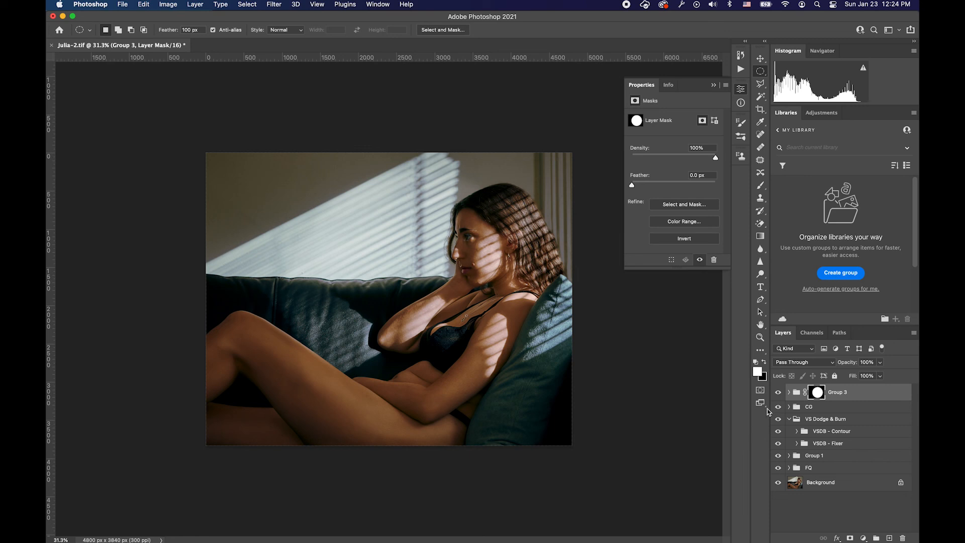
# - Collapse the DB XTRA group inside CG and compare the image with Group 3 hidden and shown
pyautogui.click(796, 408)
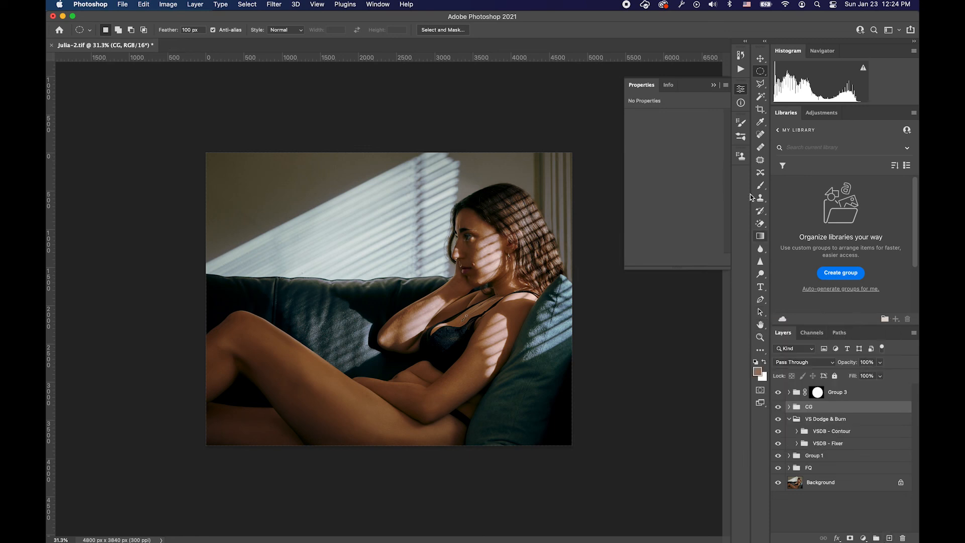
pyautogui.click(789, 407)
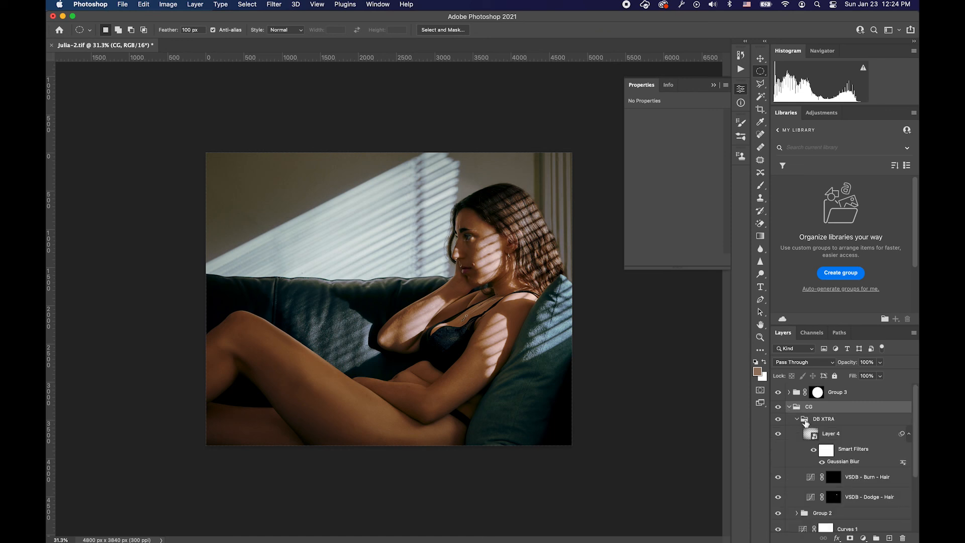
pyautogui.click(807, 422)
pyautogui.click(797, 419)
pyautogui.click(778, 392)
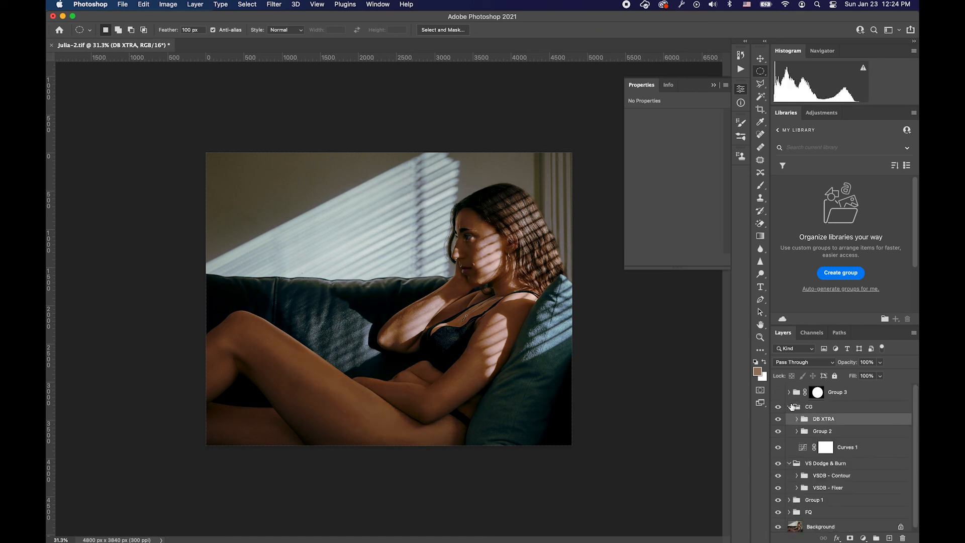
pyautogui.click(779, 392)
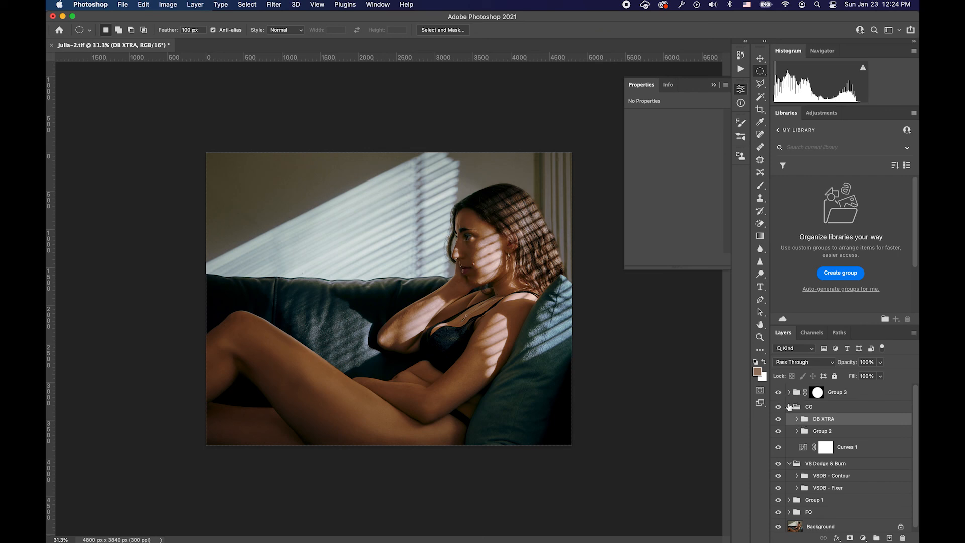
pyautogui.click(790, 406)
# - Stamp all visible layers into a new layer above Group 3 and apply a High Pass filter with a 145-pixel radius
pyautogui.click(794, 397)
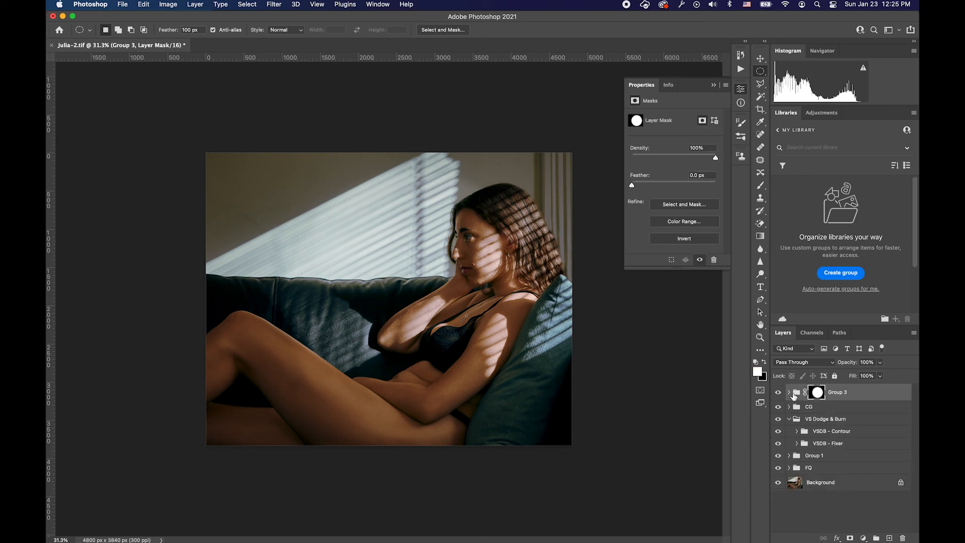
pyautogui.press('super+alt+shift+e')
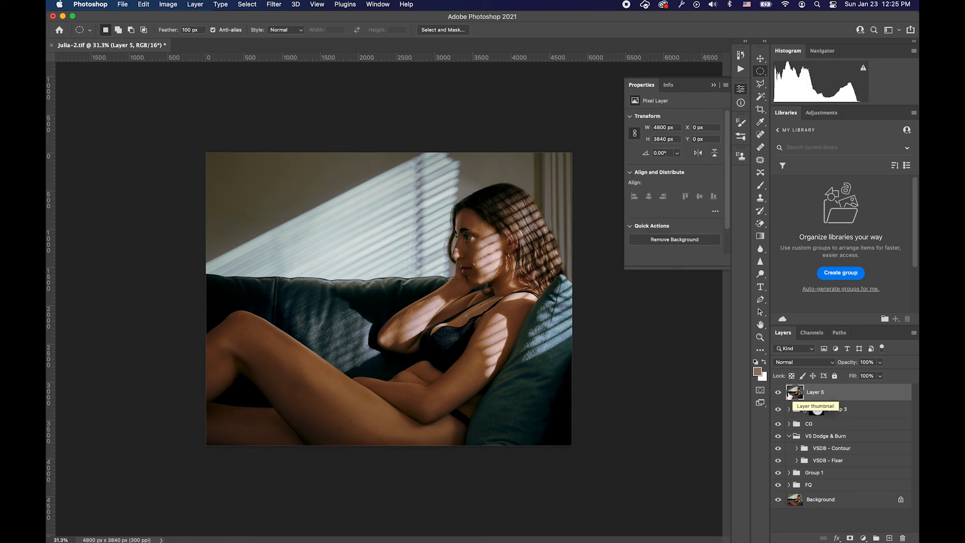
pyautogui.click(274, 4)
pyautogui.moveTo(311, 201)
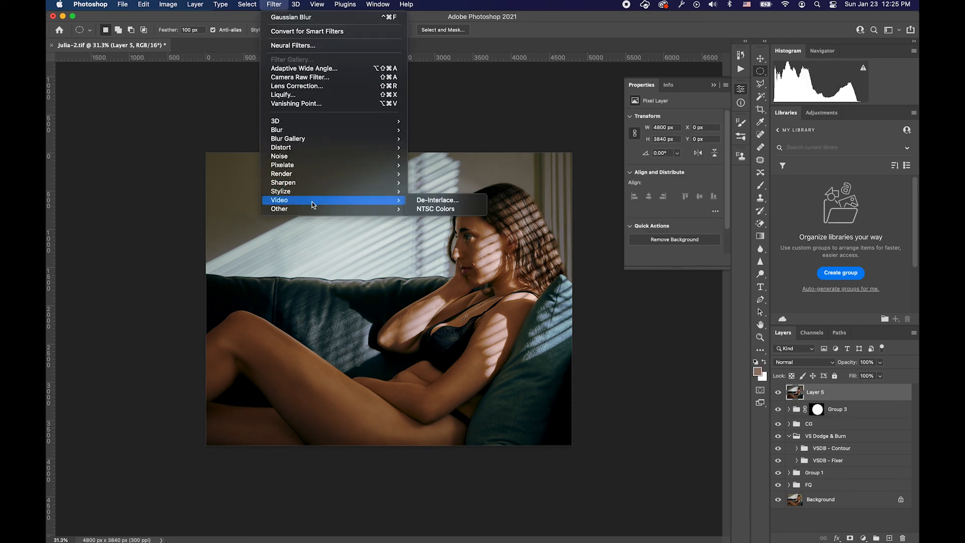
pyautogui.moveTo(350, 209)
pyautogui.click(414, 216)
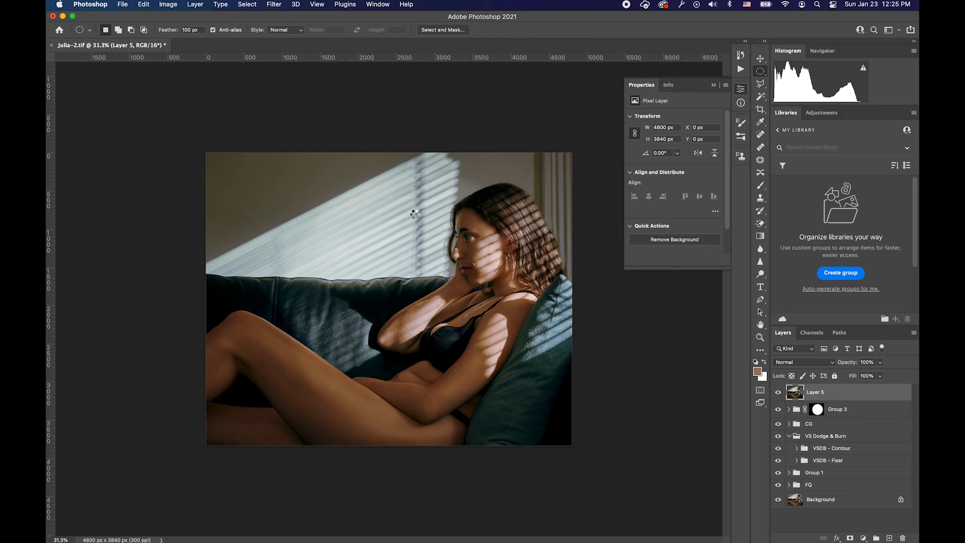
pyautogui.moveTo(428, 247); pyautogui.dragTo(582, 151)
pyautogui.write('146')
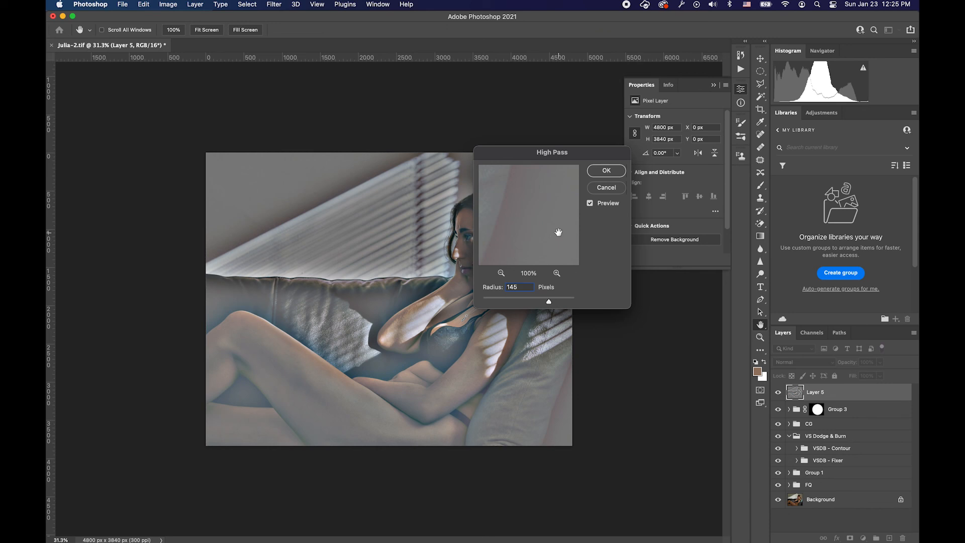
pyautogui.press('Return')
pyautogui.doubleClick(843, 393)
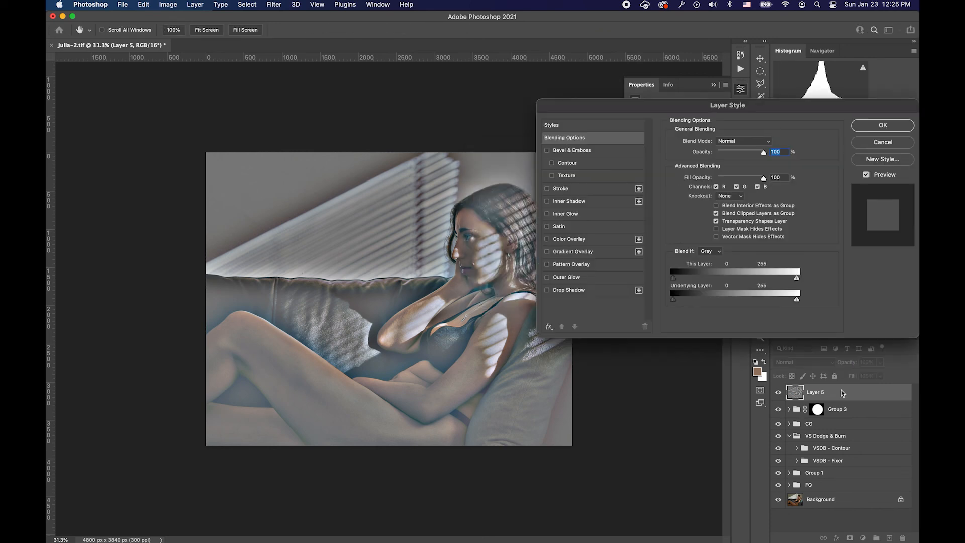
pyautogui.moveTo(674, 278); pyautogui.dragTo(727, 278)
pyautogui.click(878, 143)
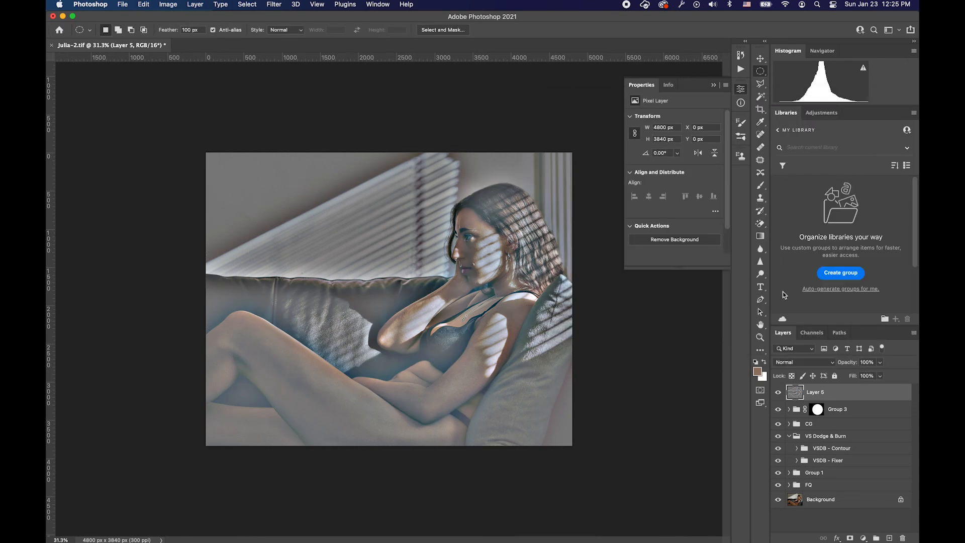
# - Set the blend mode of the High Pass layer, Layer 5, to Overlay
pyautogui.click(795, 362)
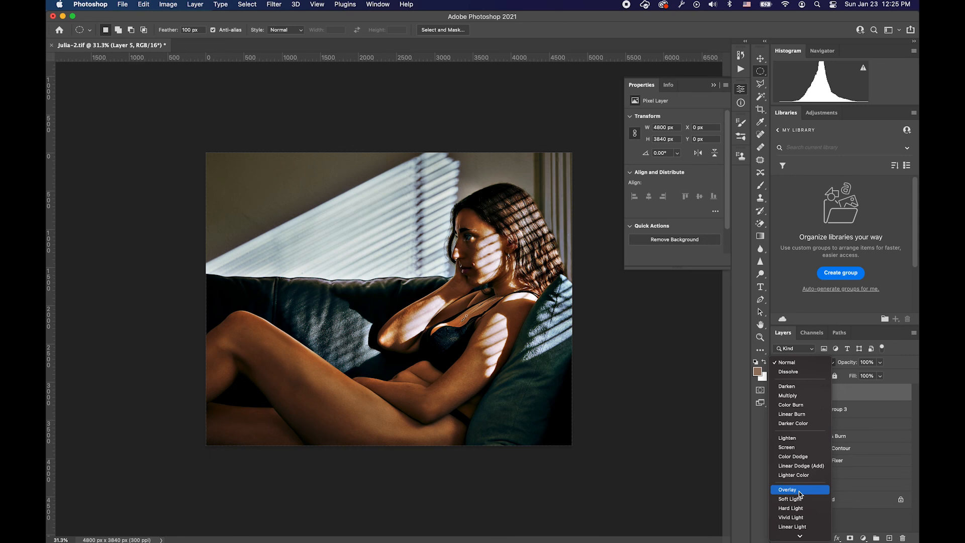
pyautogui.scroll(-3, 800, 494)
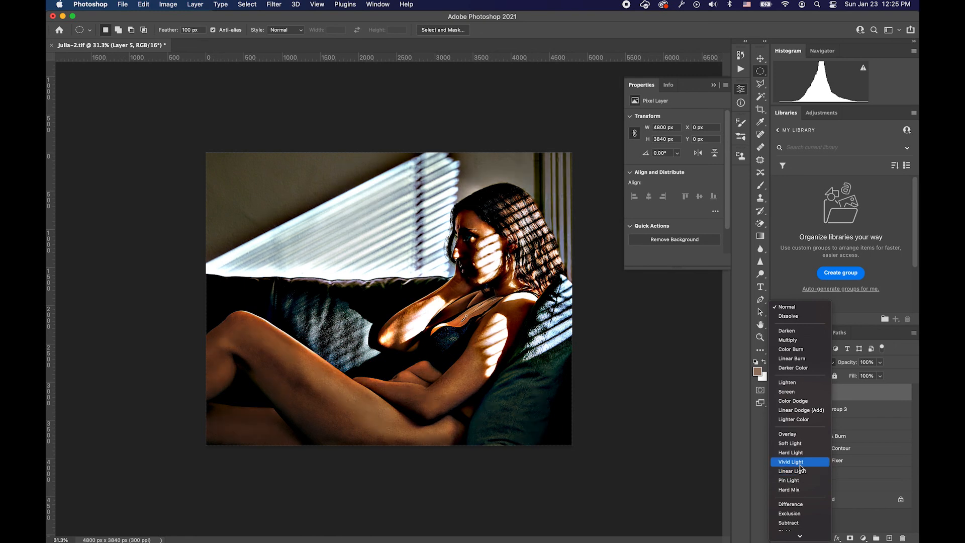
pyautogui.click(799, 439)
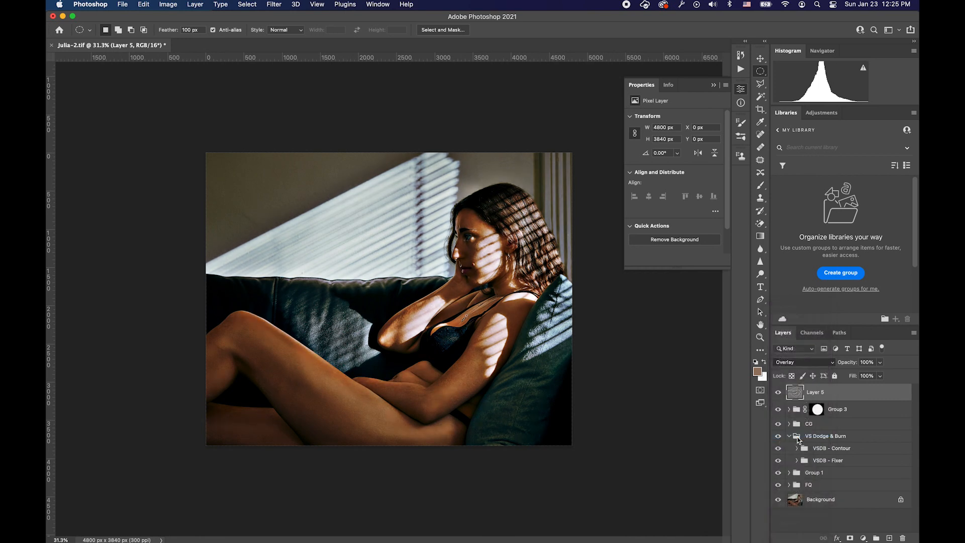
# - In Layer 5's blending options, split the This Layer Blend If shadow slider to 0 / 255
pyautogui.doubleClick(834, 395)
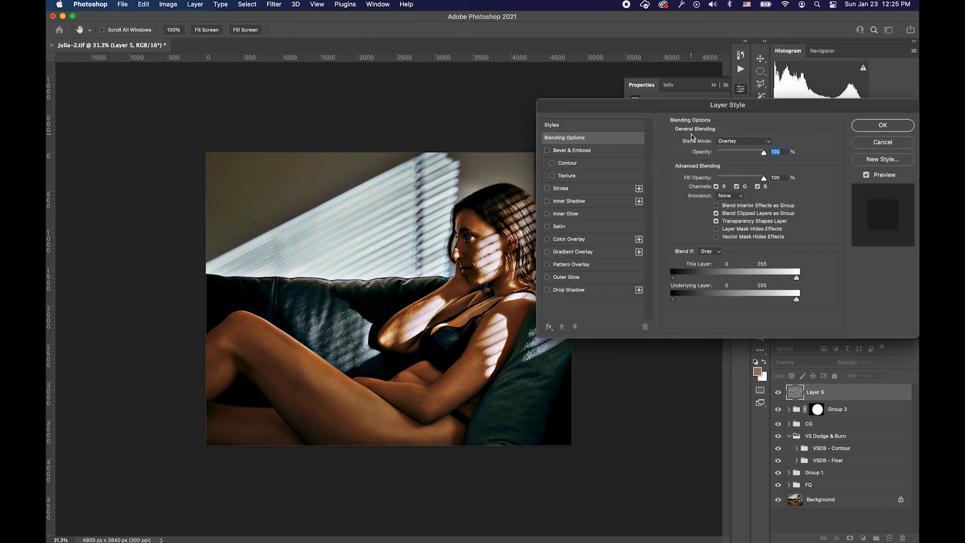
pyautogui.moveTo(673, 278); pyautogui.dragTo(768, 279)
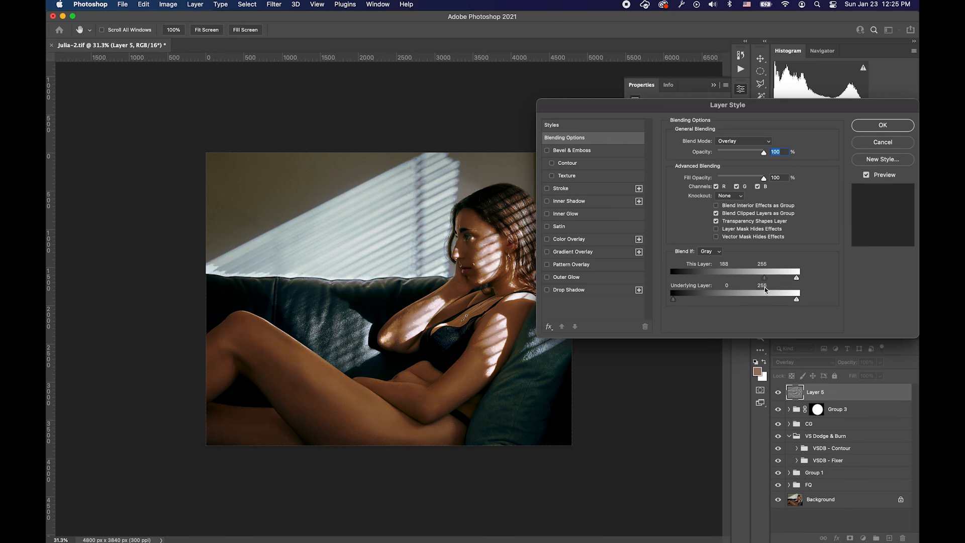
pyautogui.moveTo(768, 289); pyautogui.dragTo(749, 294)
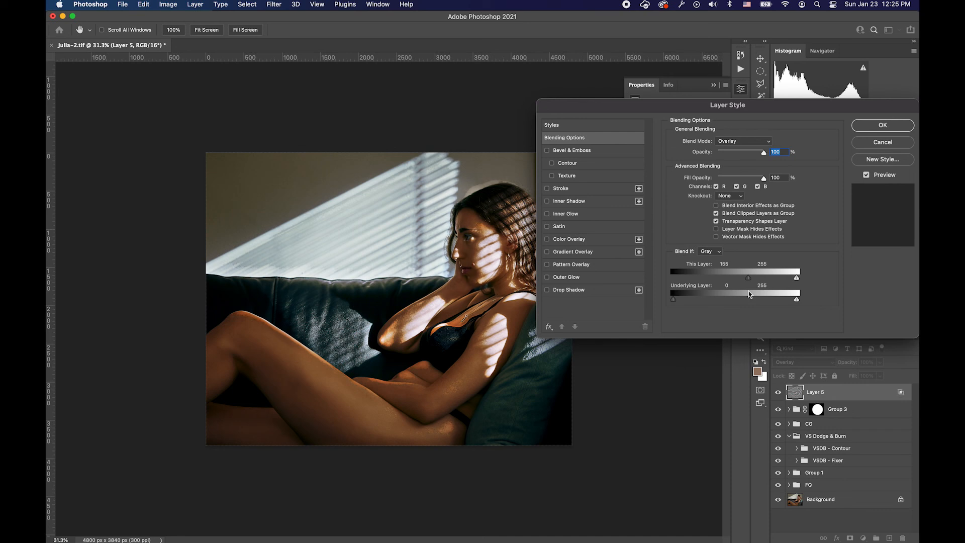
pyautogui.press('alt')
pyautogui.moveTo(753, 282); pyautogui.dragTo(819, 282)
pyautogui.moveTo(751, 281); pyautogui.dragTo(710, 281)
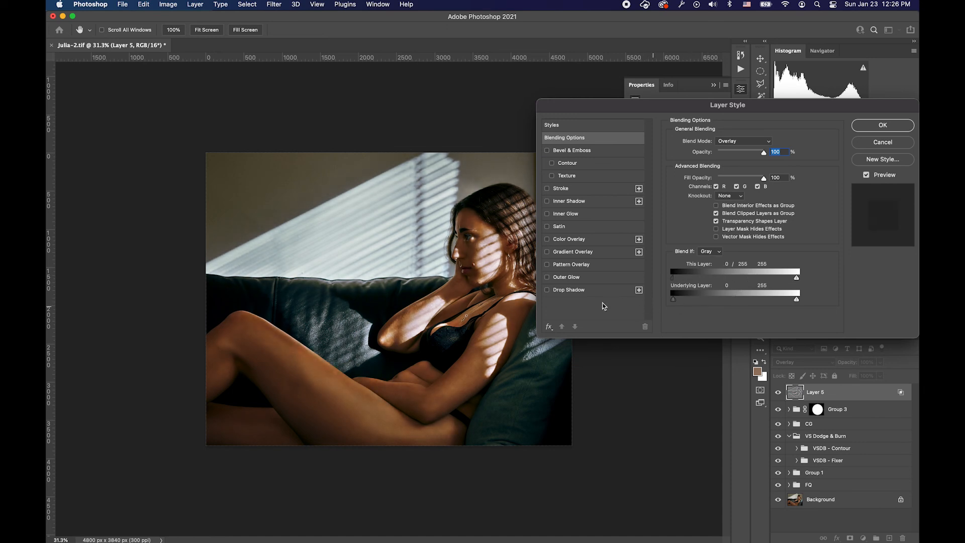
pyautogui.moveTo(710, 279); pyautogui.dragTo(646, 287)
pyautogui.click(875, 127)
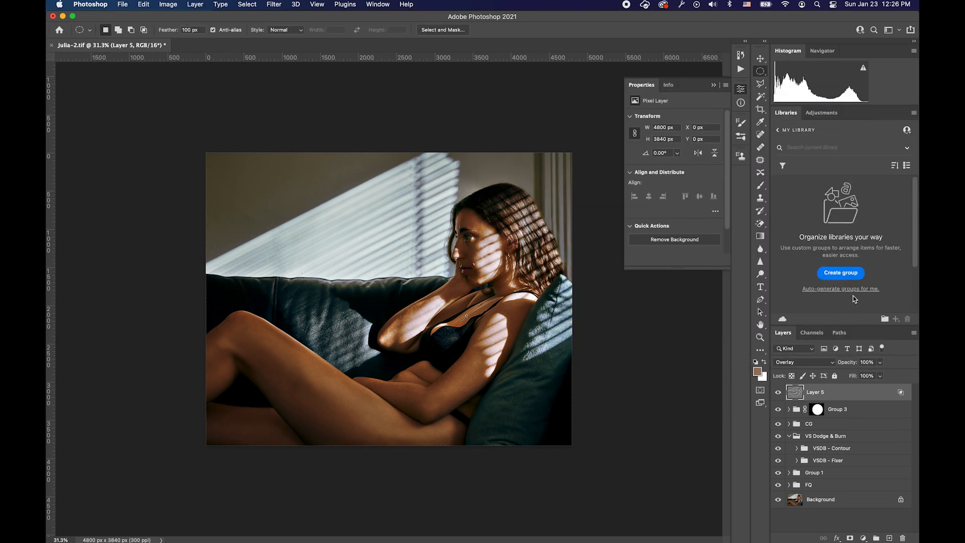
# - Add a black mask to Layer 5 and paint the contrast back over the legs with a white 250-pixel brush at 10% flow
pyautogui.keyDown('alt'); pyautogui.click(851, 538); pyautogui.keyUp('alt')
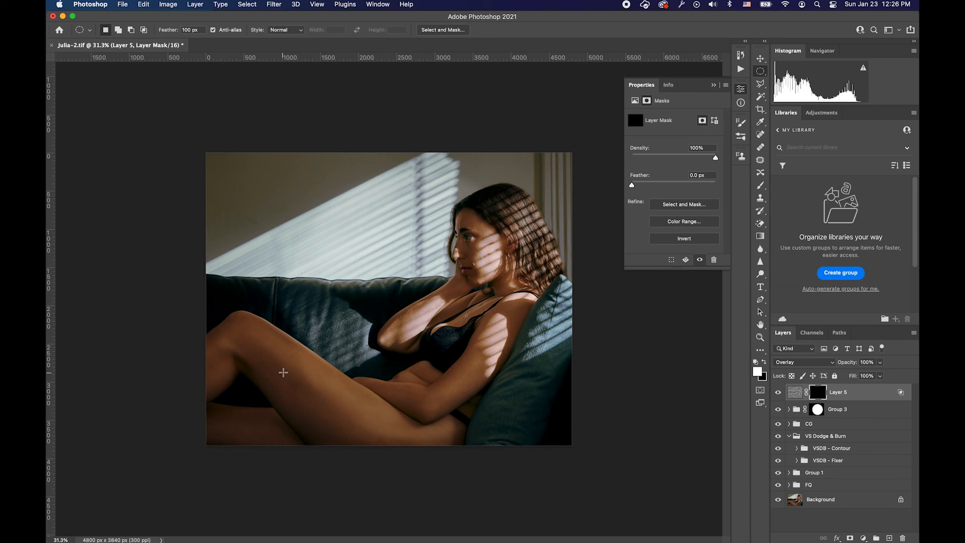
pyautogui.press('b')
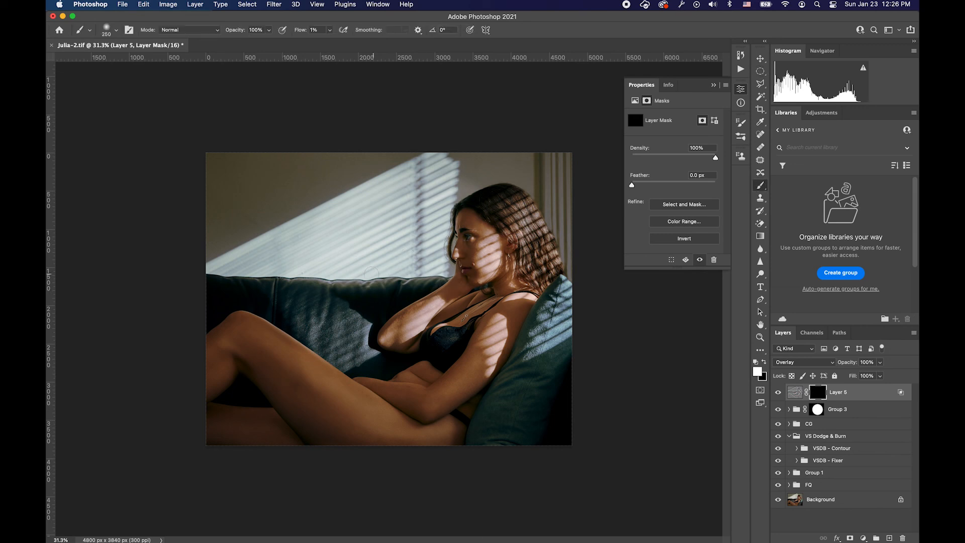
pyautogui.moveTo(312, 372)
pyautogui.mouseDown()
pyautogui.moveTo(399, 433)
pyautogui.moveTo(315, 360)
pyautogui.mouseUp()
pyautogui.moveTo(207, 377)
pyautogui.mouseDown()
pyautogui.moveTo(445, 414)
pyautogui.moveTo(464, 368)
pyautogui.moveTo(411, 394)
pyautogui.moveTo(367, 380)
pyautogui.moveTo(458, 395)
pyautogui.moveTo(399, 316)
pyautogui.mouseUp()
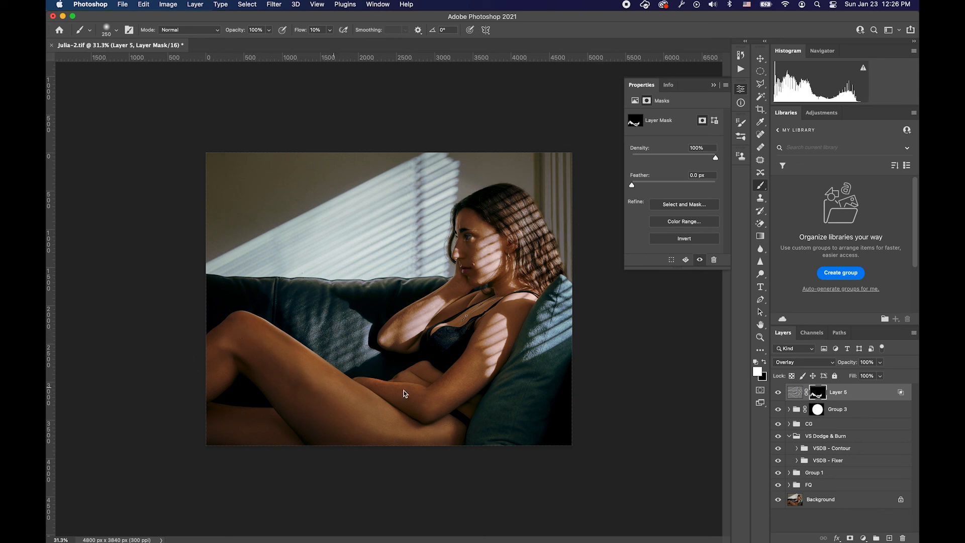
# - Compare the reduced image with Layer 5 hidden and shown, and toggle the Background layer's visibility
pyautogui.press('super+minus')
pyautogui.press('super+minus')
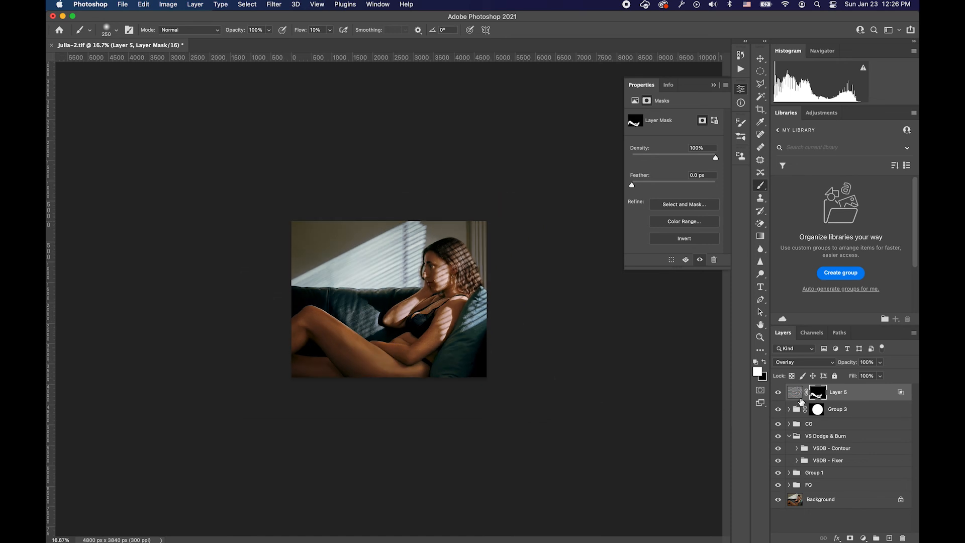
pyautogui.click(778, 392)
pyautogui.click(778, 392)
pyautogui.click(779, 392)
pyautogui.click(778, 392)
pyautogui.click(779, 392)
pyautogui.click(778, 392)
pyautogui.click(778, 392)
pyautogui.click(778, 393)
pyautogui.click(779, 500)
pyautogui.click(778, 500)
pyautogui.click(778, 500)
pyautogui.click(778, 499)
pyautogui.scroll(5, 341, 297)
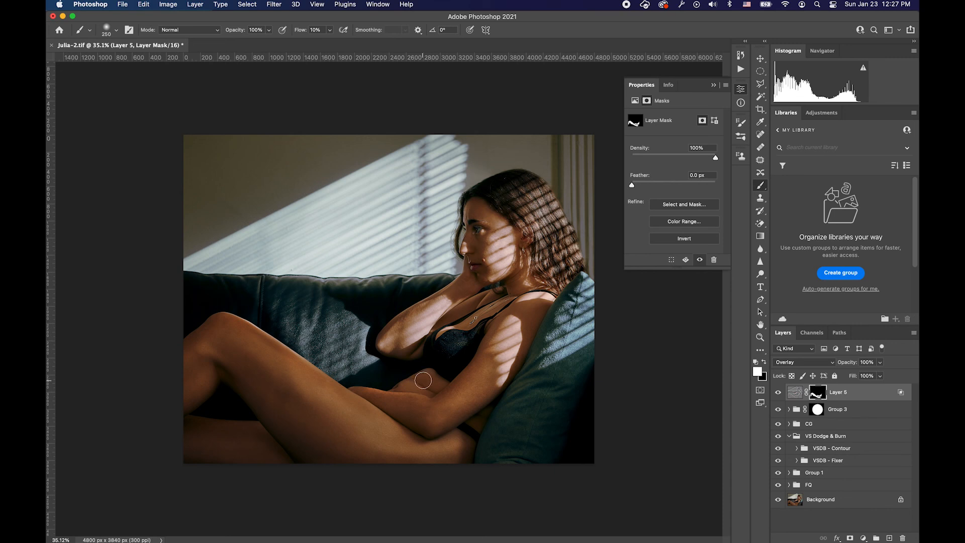
# - Expand the VSDB - Fixer group and set up its Dodge mask for retouching with a 125-pixel brush at 1% flow
pyautogui.click(800, 440)
pyautogui.click(802, 460)
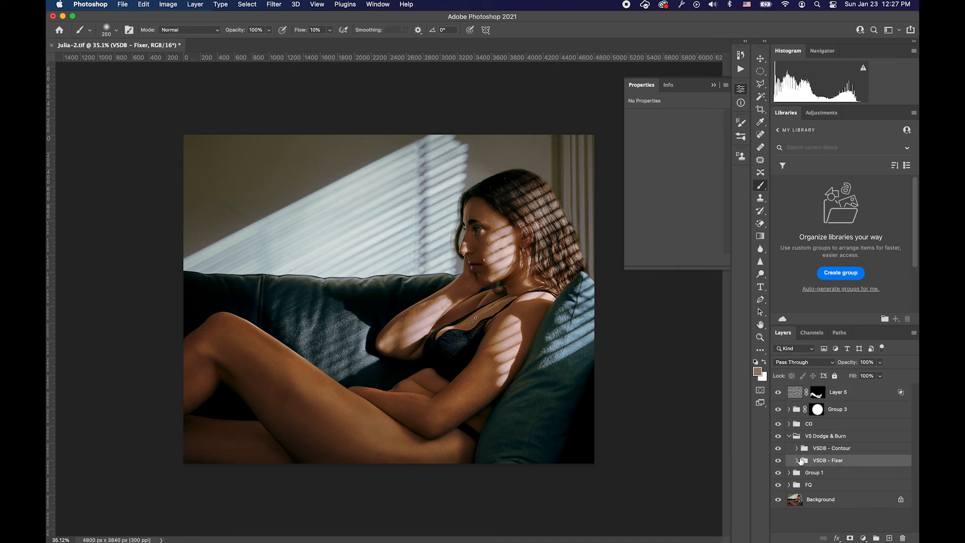
pyautogui.click(798, 460)
pyautogui.scroll(-3, 840, 488)
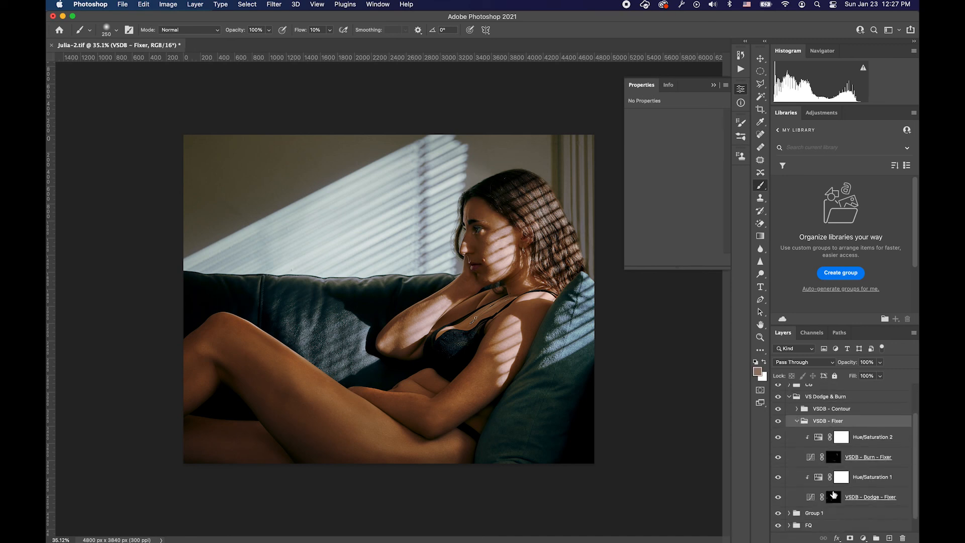
pyautogui.click(834, 496)
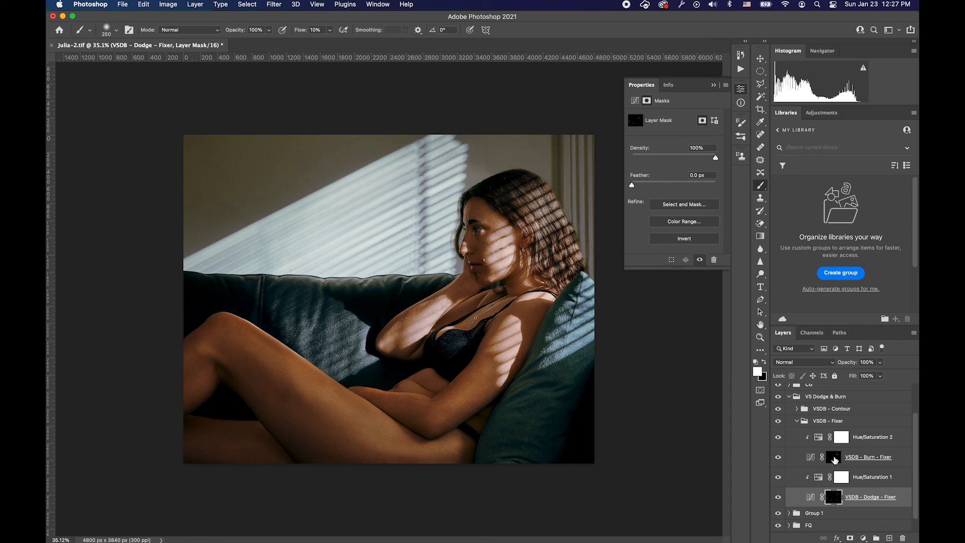
pyautogui.scroll(3, 345, 400)
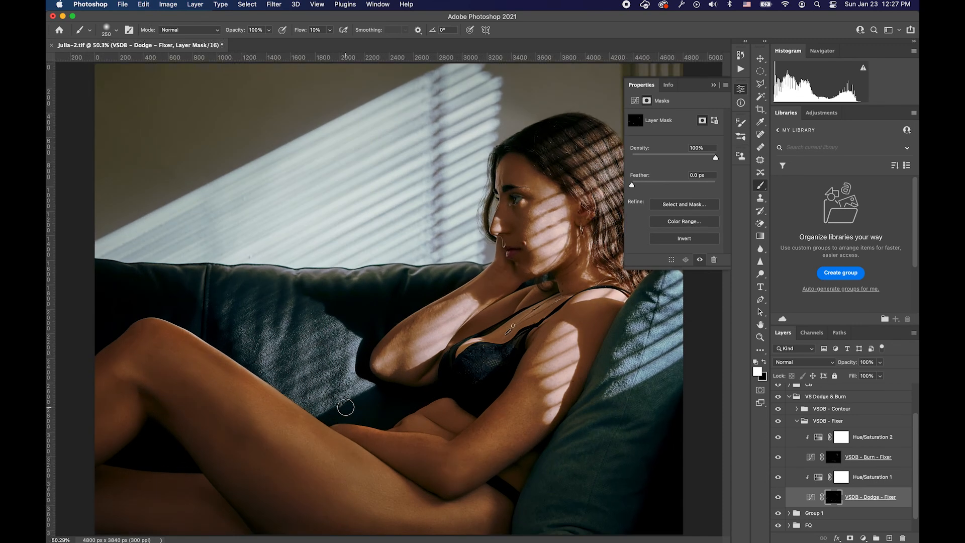
pyautogui.scroll(-3, 346, 408)
pyautogui.press('[')
pyautogui.press('[')
pyautogui.press('[')
pyautogui.press('[')
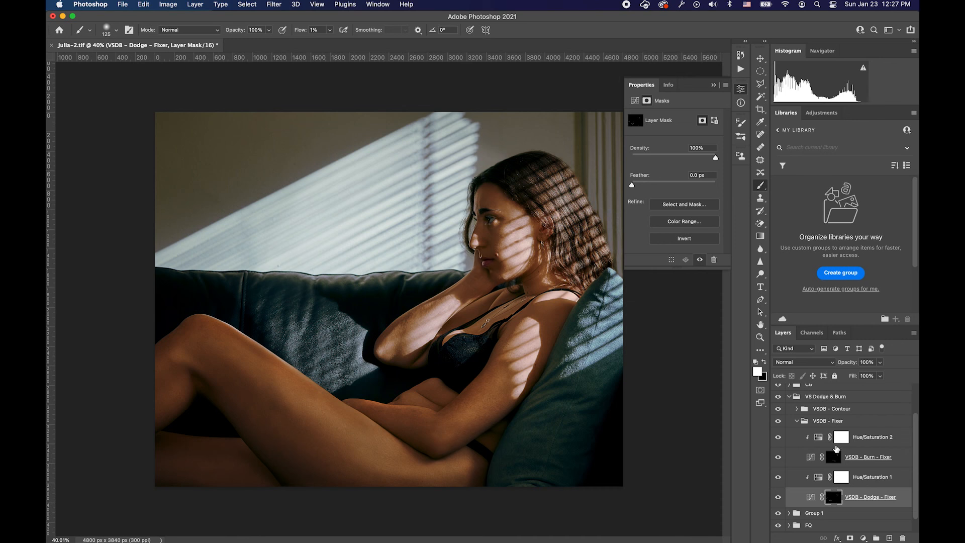
# - Switch retouching to the VSDB - Burn - Fixer mask and back to the VSDB - Dodge - Fixer mask
pyautogui.click(835, 458)
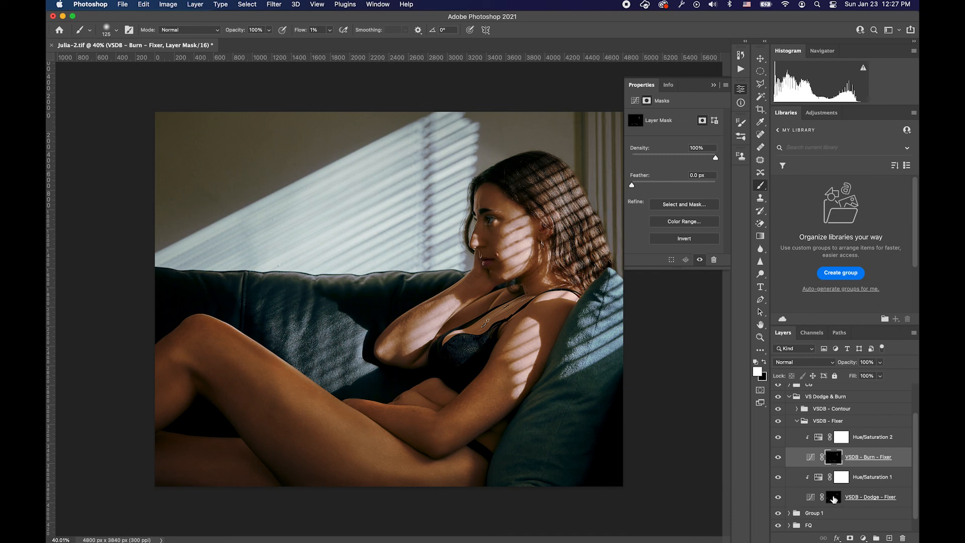
pyautogui.click(834, 498)
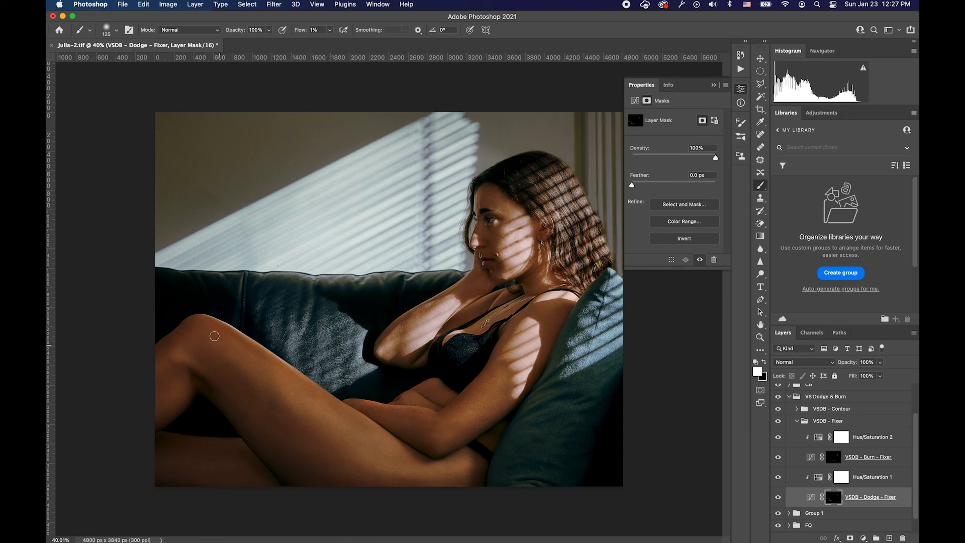
pyautogui.press('super+minus')
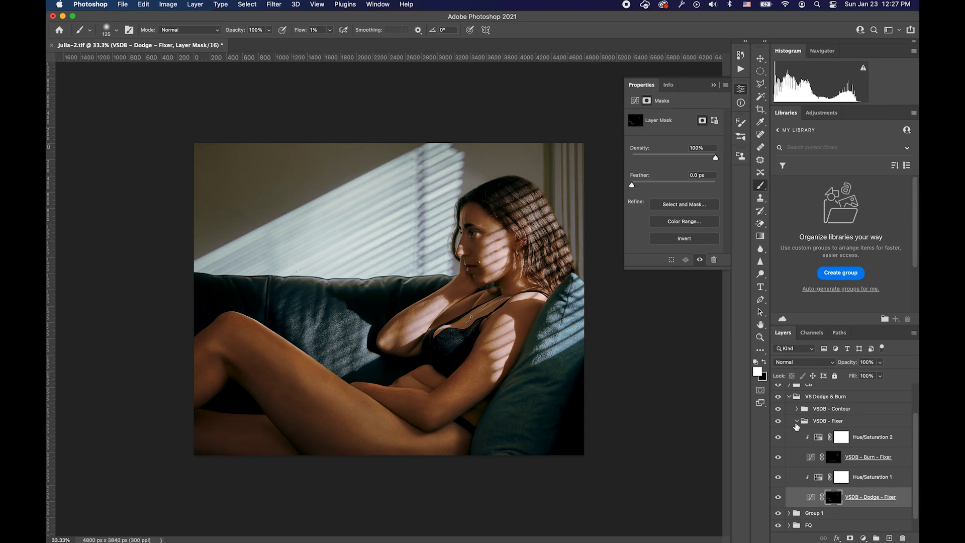
# - Collapse the VSDB - Fixer group and compare the image with the CG group hidden and shown
pyautogui.click(797, 422)
pyautogui.click(778, 424)
pyautogui.click(778, 425)
pyautogui.click(779, 425)
pyautogui.click(778, 425)
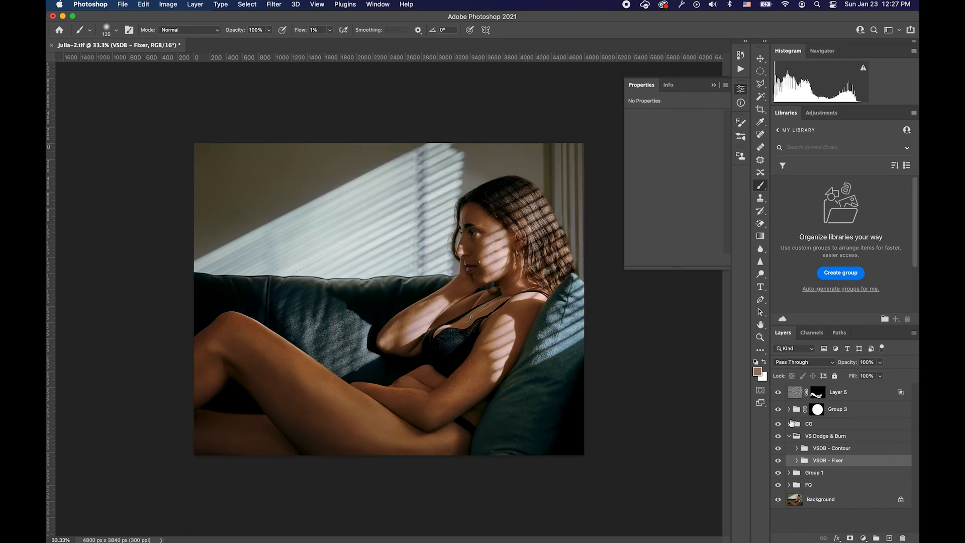
# - Expand CG, check the contents of DB XTRA and Group 2, and compare the image with Curves 1 hidden and shown
pyautogui.click(790, 424)
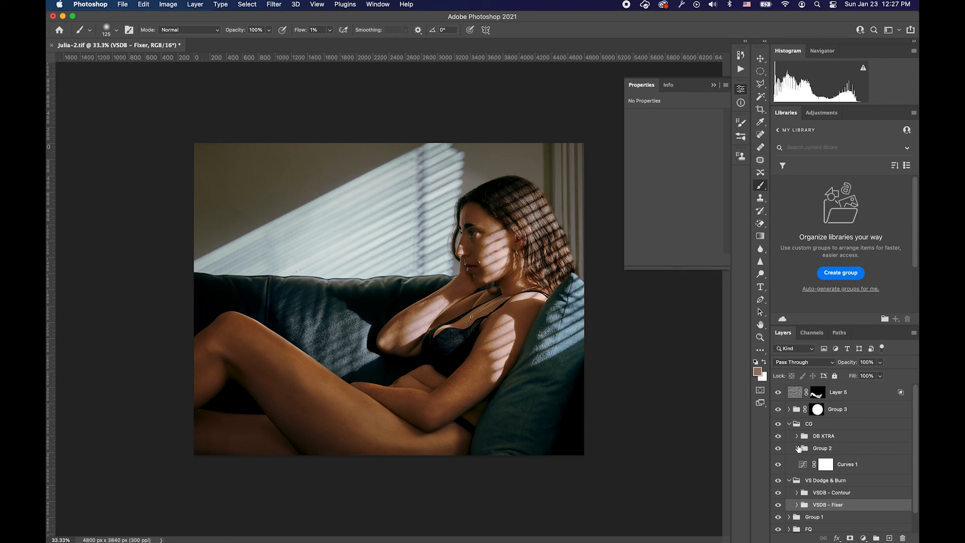
pyautogui.click(797, 436)
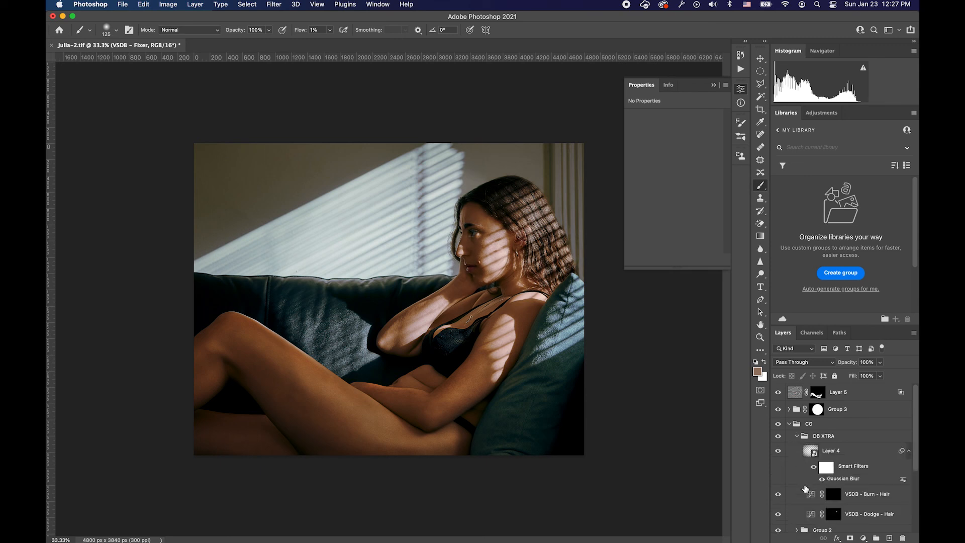
pyautogui.click(797, 436)
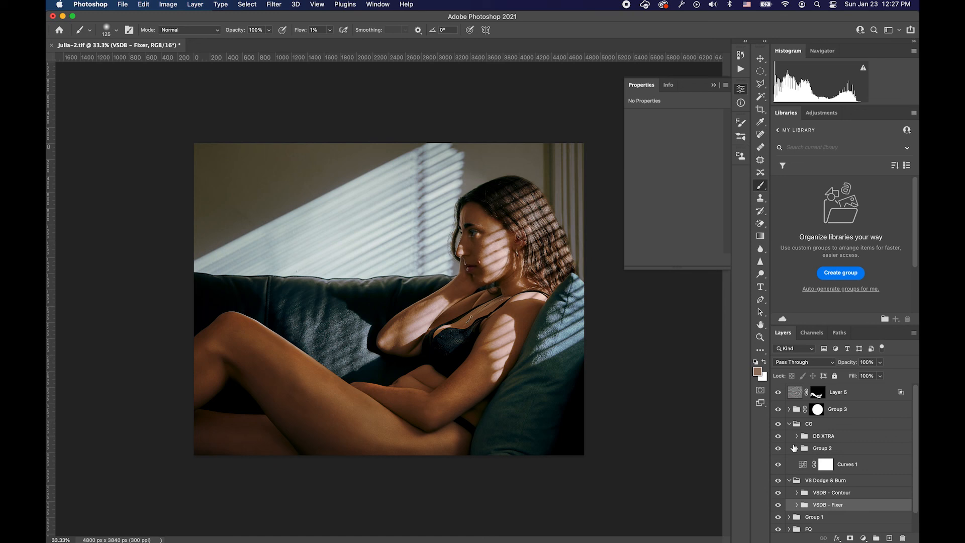
pyautogui.click(797, 448)
pyautogui.click(796, 448)
pyautogui.click(778, 464)
pyautogui.click(779, 464)
pyautogui.click(778, 465)
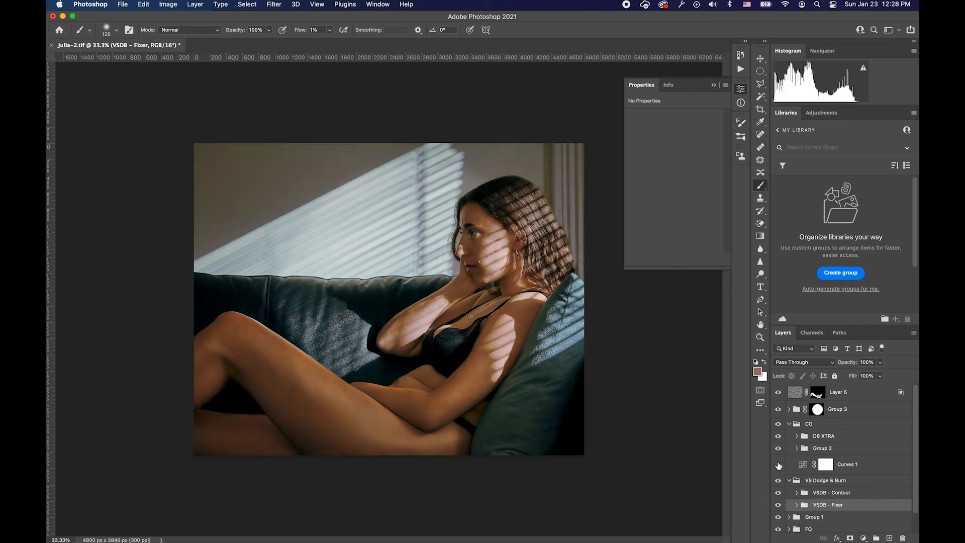
pyautogui.click(779, 465)
pyautogui.click(779, 465)
pyautogui.click(778, 465)
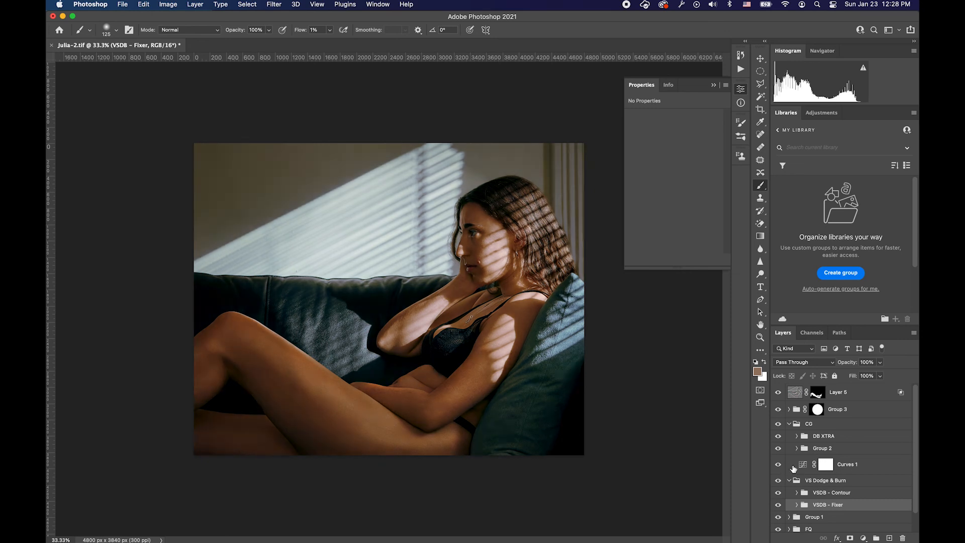
# - Set the Curves 1 layer's opacity to 30% and compare the image with it hidden and shown
pyautogui.click(802, 467)
pyautogui.click(874, 363)
pyautogui.write('30')
pyautogui.press('Return')
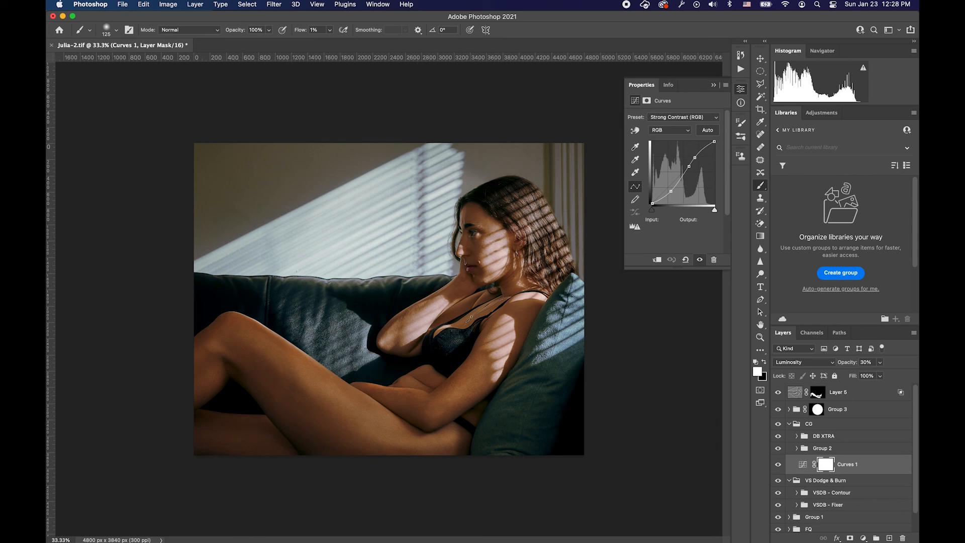
pyautogui.click(778, 464)
pyautogui.click(778, 465)
# - Compare the color grade with Group 2 hidden and shown, review its R, G and B curves, and collapse Group 2 and CG
pyautogui.click(779, 449)
pyautogui.click(778, 449)
pyautogui.click(779, 449)
pyautogui.click(779, 449)
pyautogui.click(797, 449)
pyautogui.scroll(-2, 800, 453)
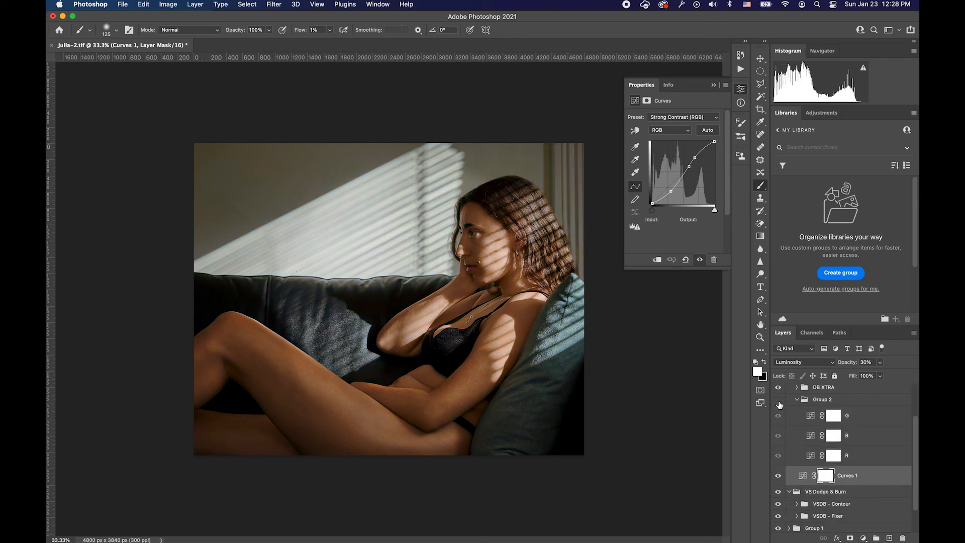
pyautogui.scroll(2, 779, 404)
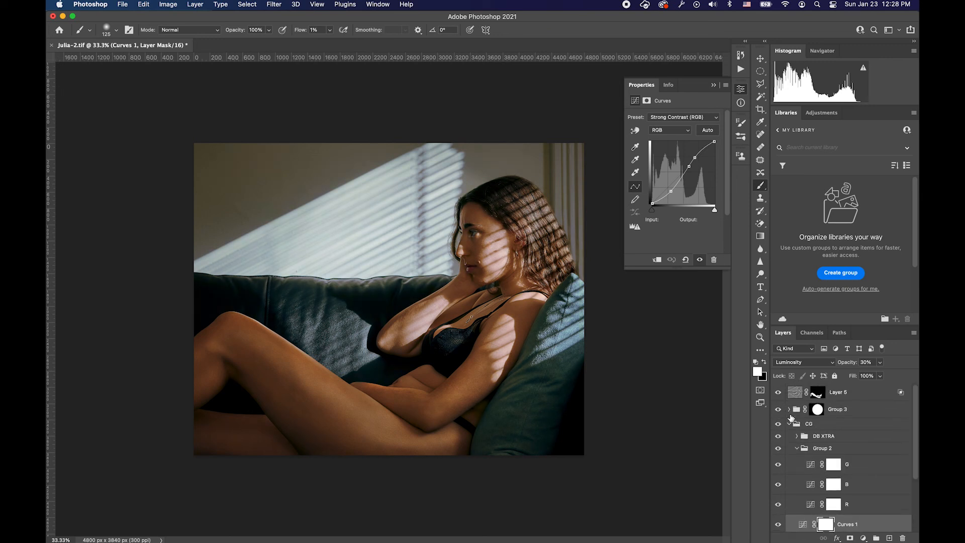
pyautogui.click(798, 448)
pyautogui.click(790, 424)
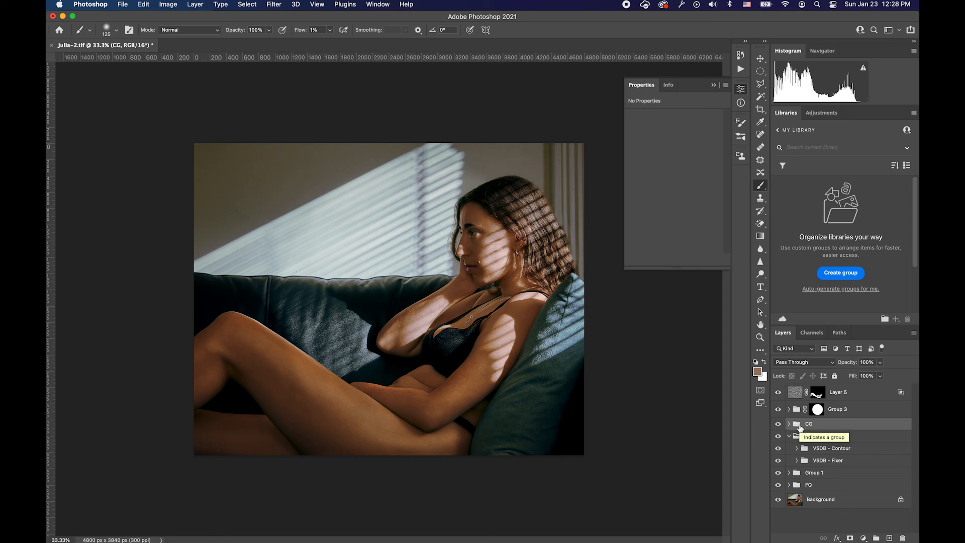
# - Retouch the face close up on the VSDB - Fixer Dodge and Burn masks with a 30-pixel brush at 1% flow
pyautogui.scroll(5, 528, 258)
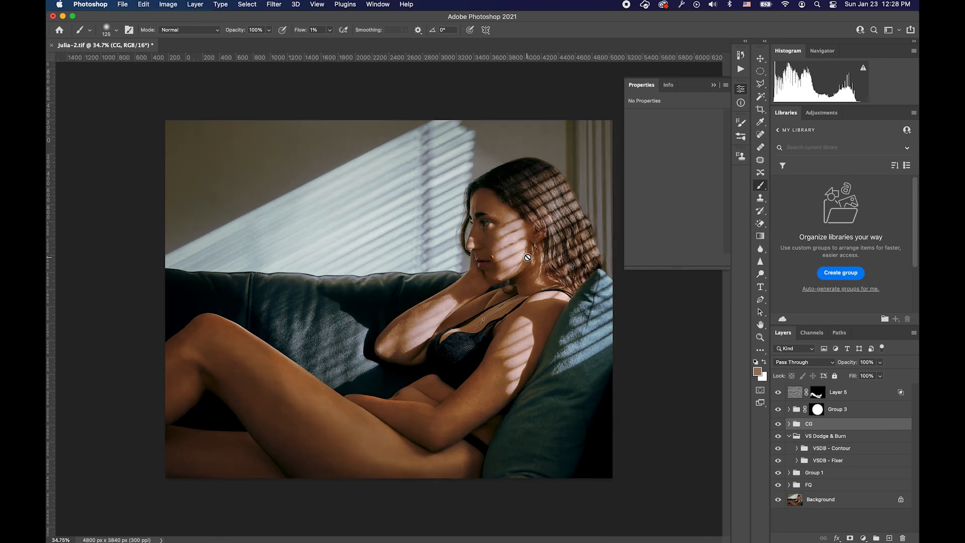
pyautogui.scroll(2, 527, 258)
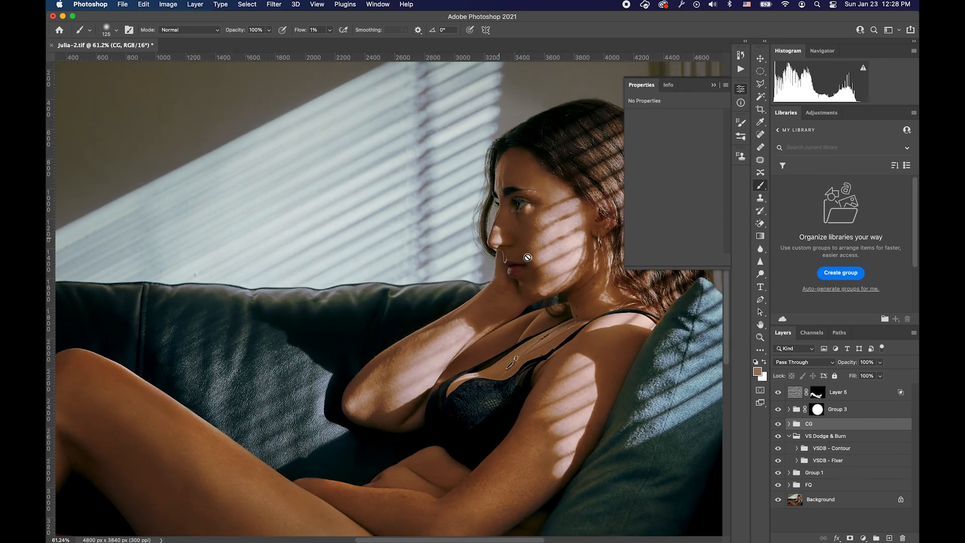
pyautogui.scroll(2, 527, 257)
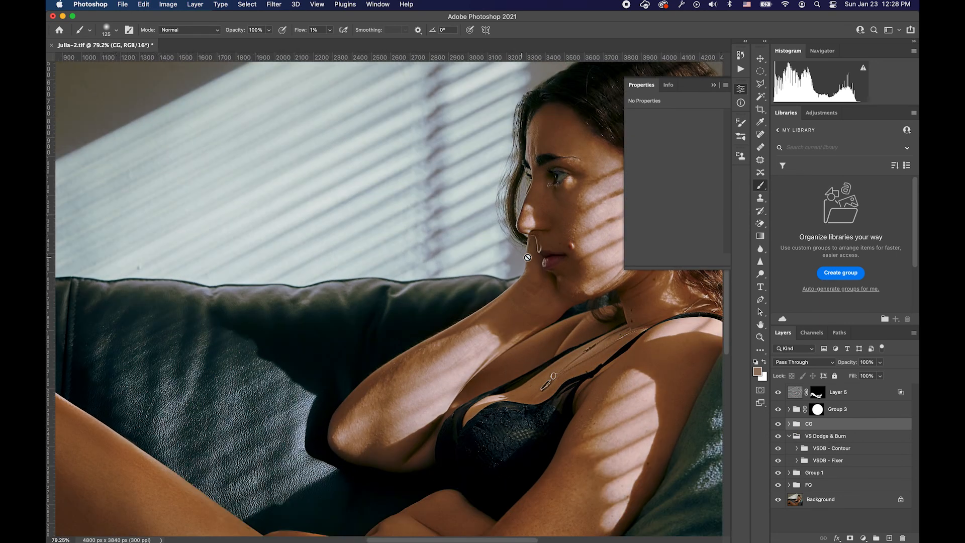
pyautogui.hscroll(3, 528, 257)
pyautogui.click(797, 461)
pyautogui.scroll(-2, 840, 501)
pyautogui.click(834, 496)
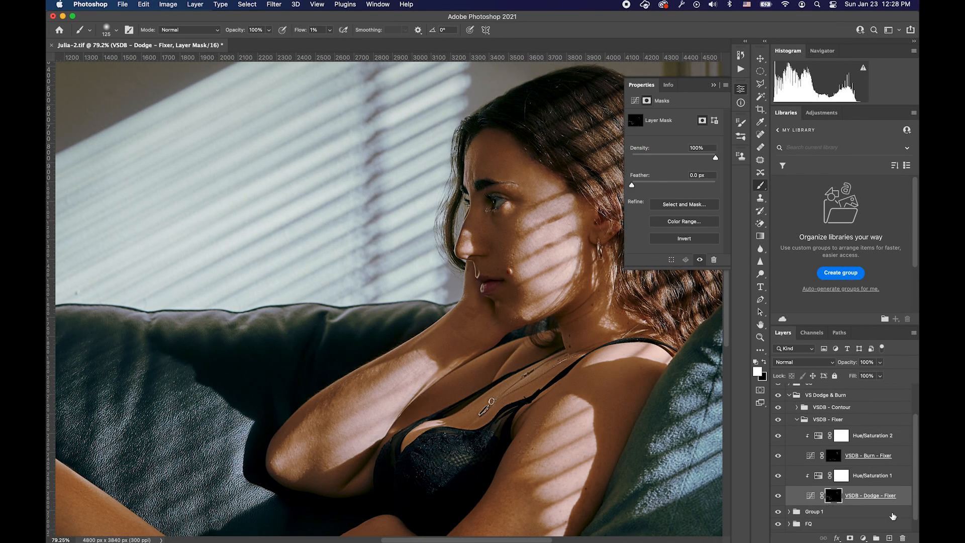
pyautogui.click(832, 456)
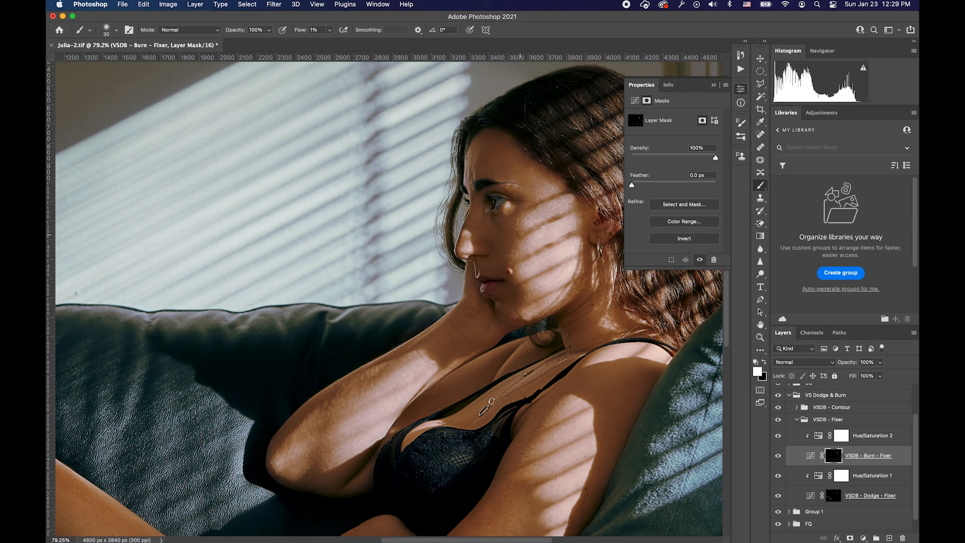
# - Collapse the Properties panel and view the whole portrait unobstructed
pyautogui.scroll(-2, 526, 253)
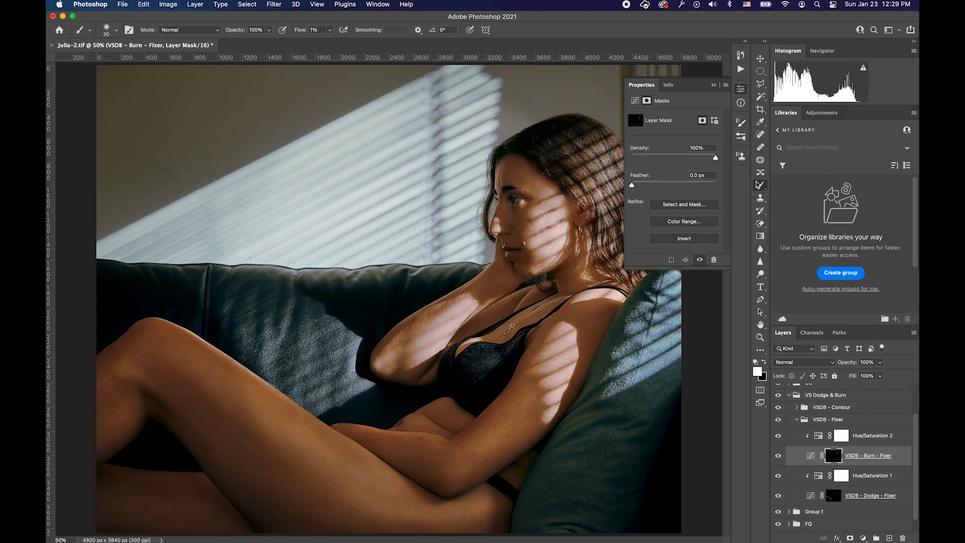
pyautogui.click(740, 96)
pyautogui.scroll(-1, 594, 224)
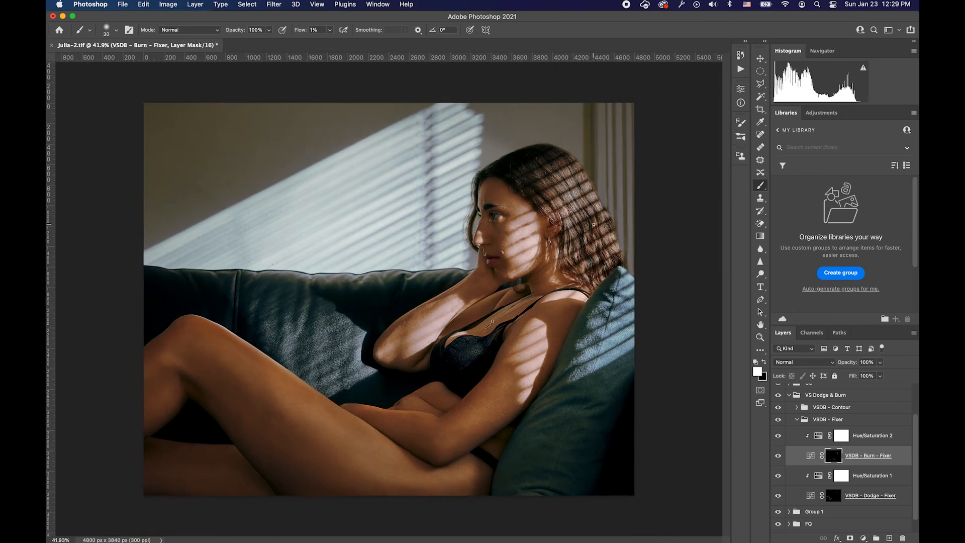